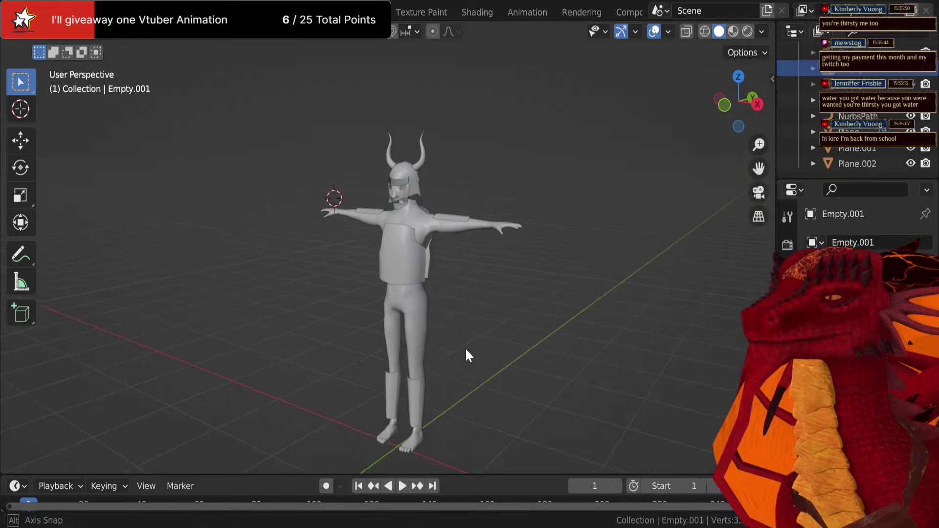
Unhide the Empty.001 and Empty.002 reference images around the samurai model
scroll(466, 347, "up", 4)
scroll(901, 136, "up", 3)
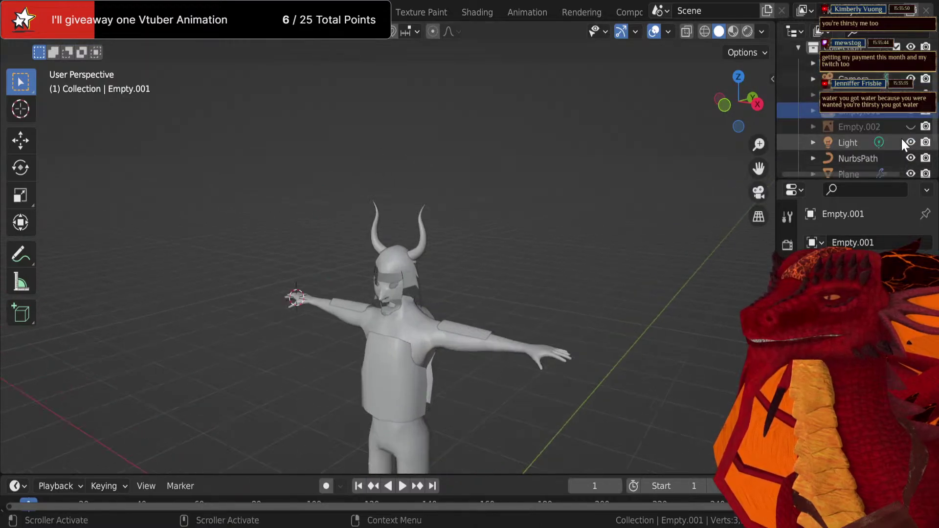
scroll(898, 124, "down", 3)
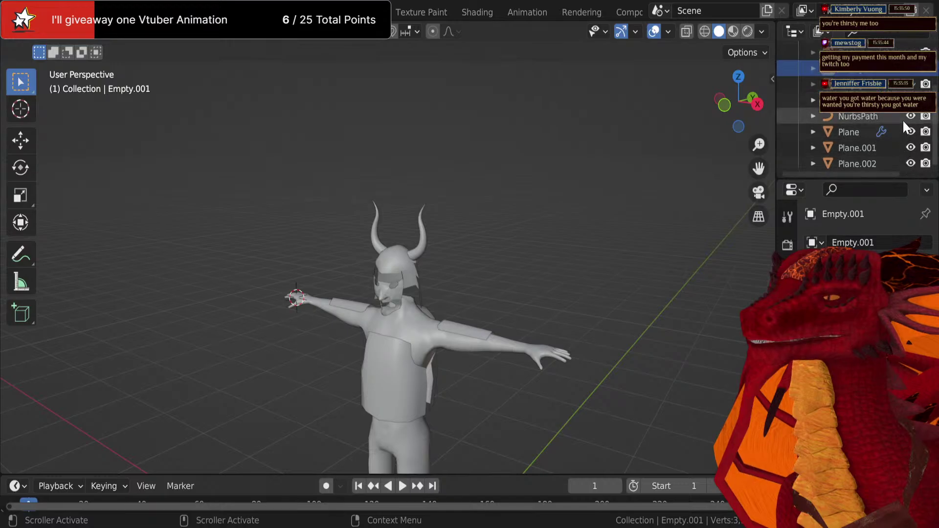
scroll(905, 121, "up", 3)
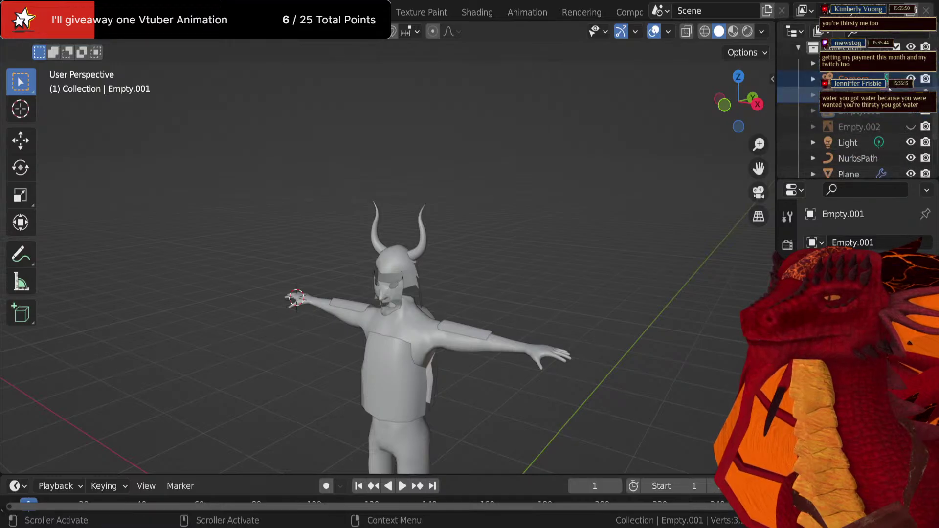
left_click(911, 111)
left_click(911, 126)
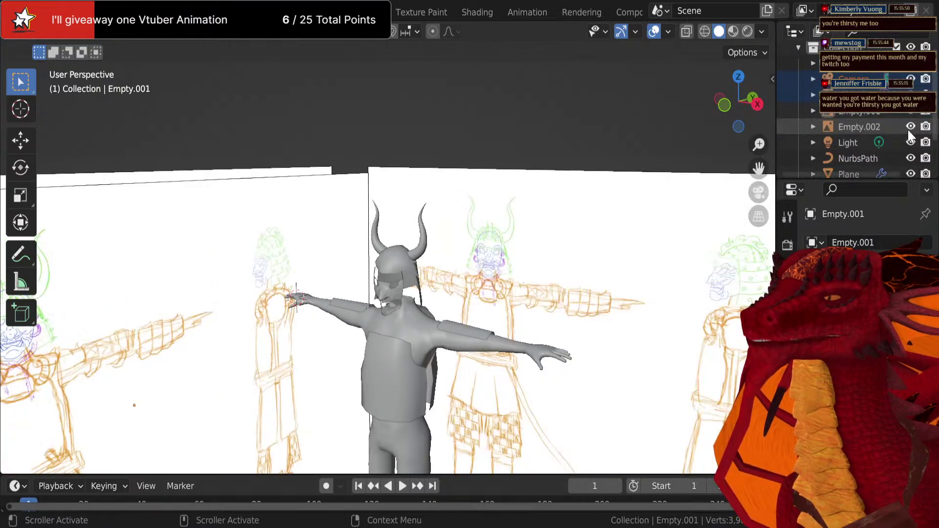
Examine the front and side armour sketches against the horned samurai model from several angles and distances
middle_click_drag(440, 244, 529, 223)
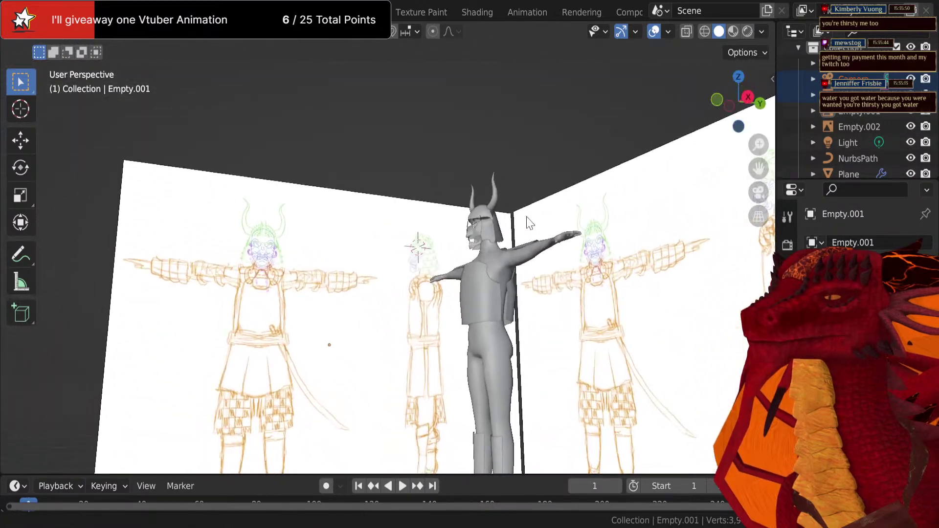
left_click(465, 203)
middle_click_drag(465, 203, 529, 202)
scroll(540, 203, "down", 1)
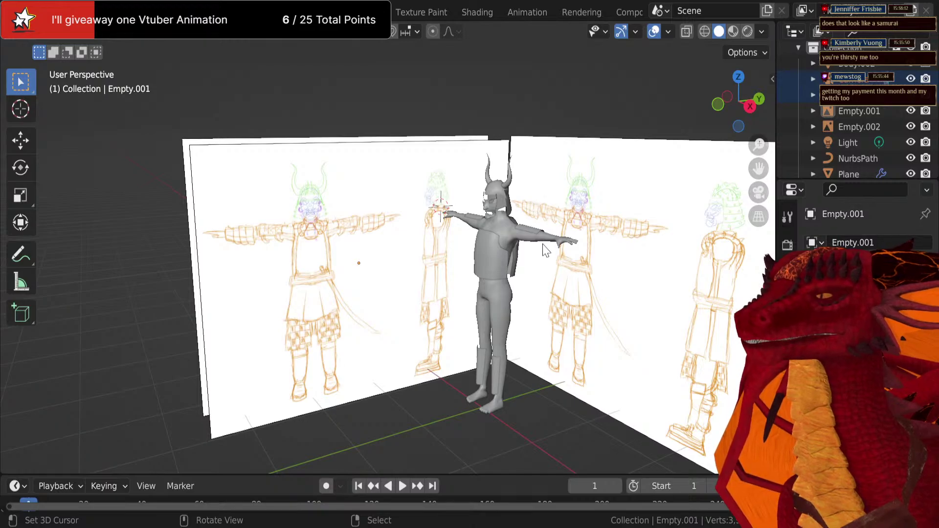
middle_click_drag(539, 252, 362, 161)
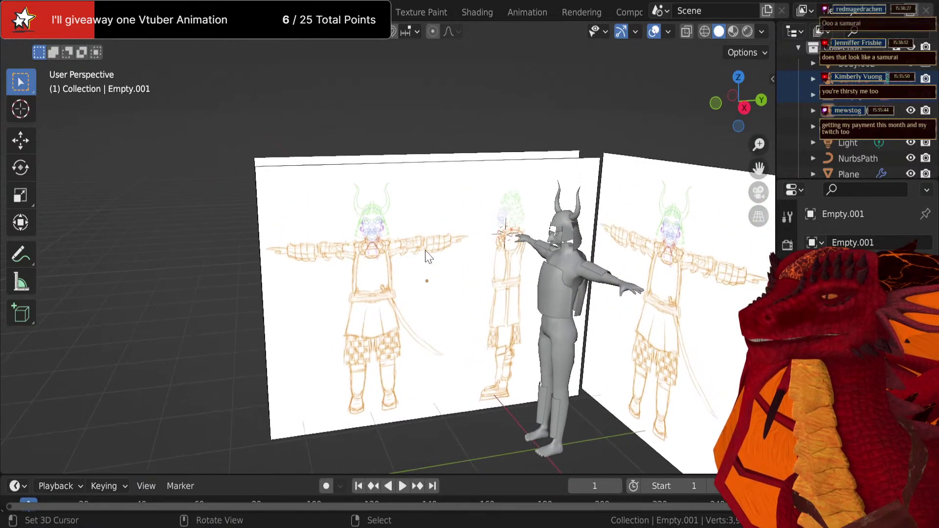
scroll(356, 157, "up", 3)
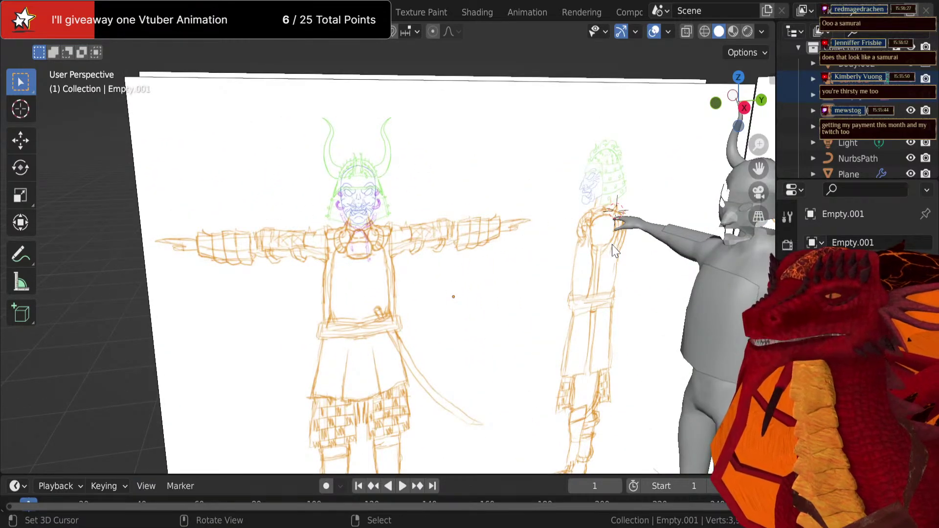
middle_click_drag(615, 252, 548, 207)
scroll(529, 201, "down", 2)
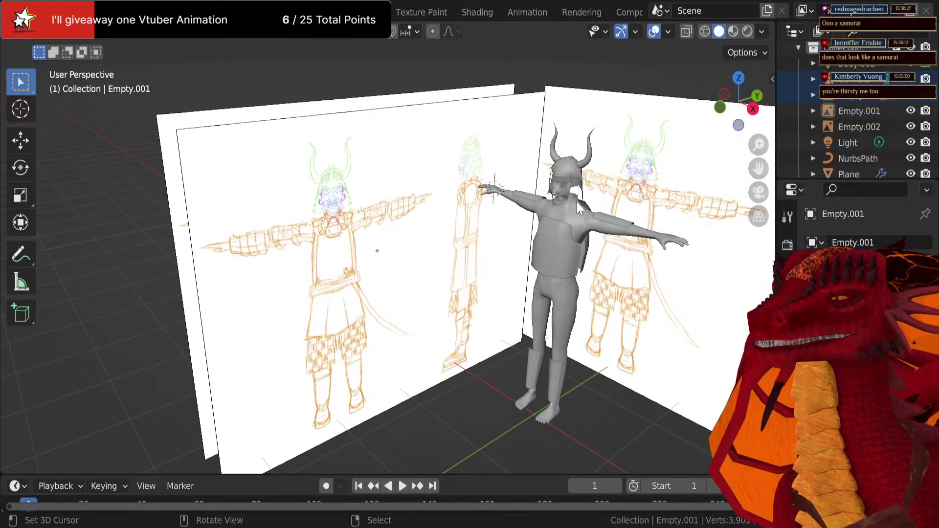
middle_click_drag(577, 202, 293, 171)
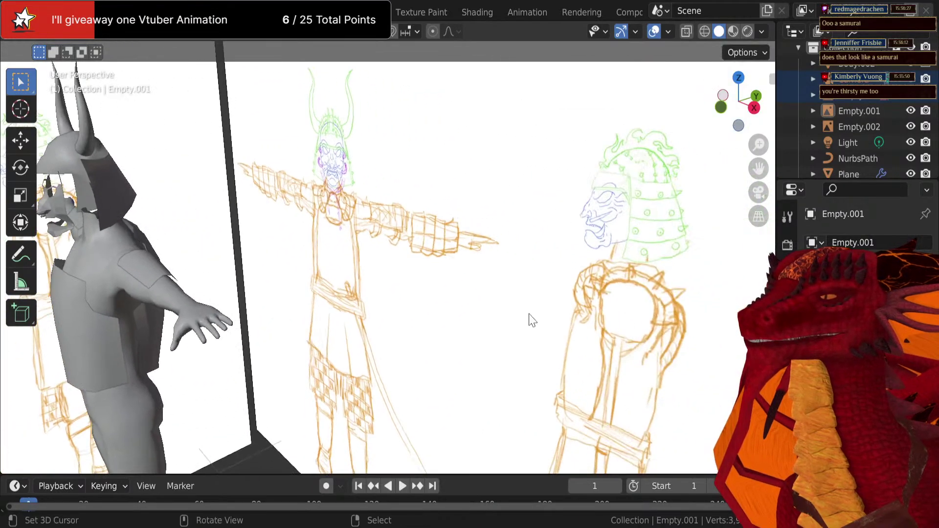
mouse_move(480, 230)
middle_mouse_down()
mouse_move(481, 242)
mouse_move(517, 252)
mouse_move(506, 275)
mouse_move(468, 257)
middle_mouse_up()
scroll(517, 252, "up", 2)
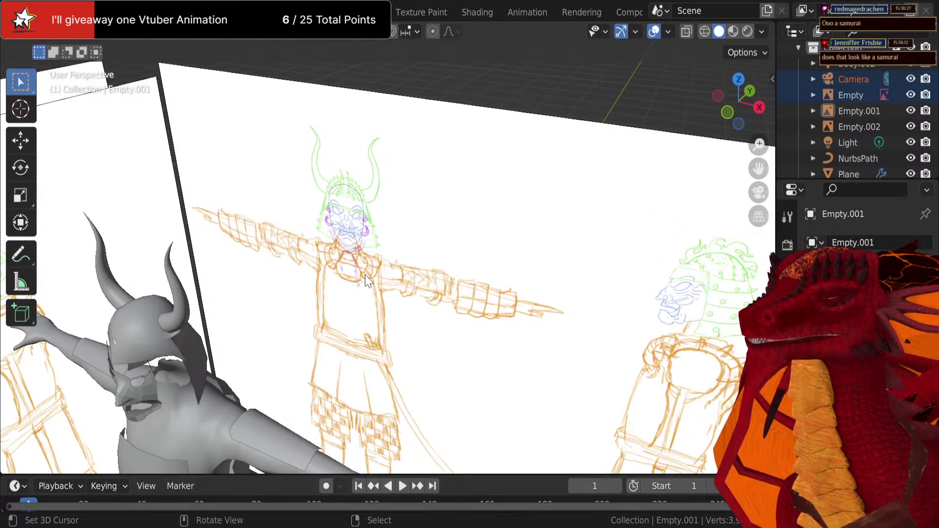
key("KP_0")
key("KP_0")
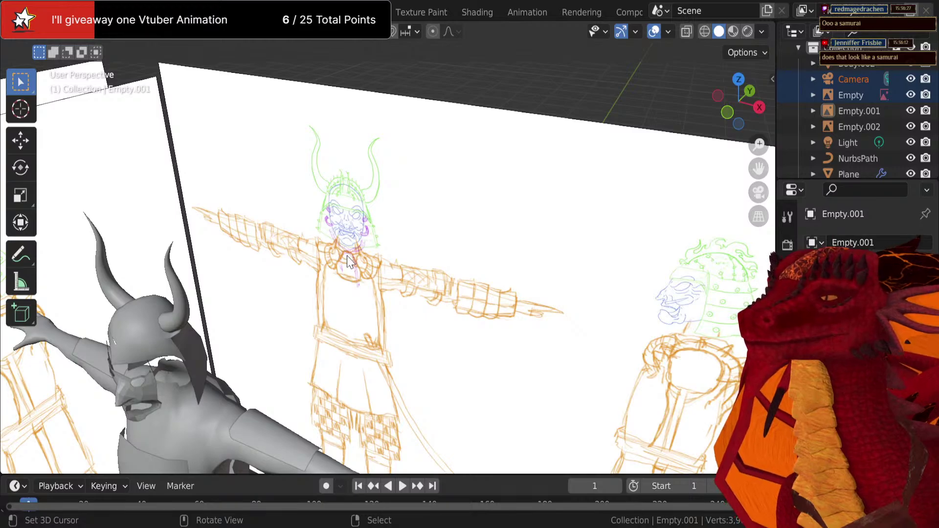
mouse_move(358, 256)
middle_mouse_down()
mouse_move(377, 266)
mouse_move(342, 253)
mouse_move(362, 266)
mouse_move(326, 220)
mouse_move(210, 212)
middle_mouse_up()
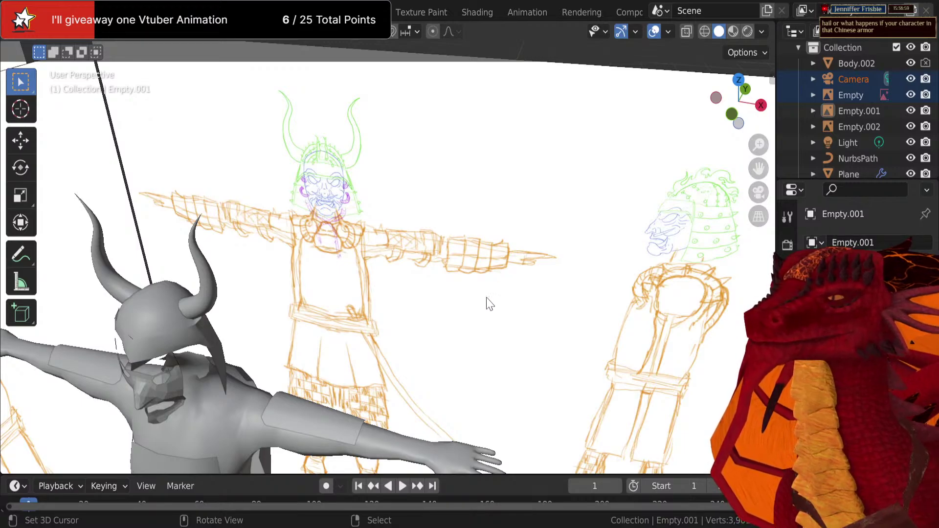
scroll(461, 289, "down", 5)
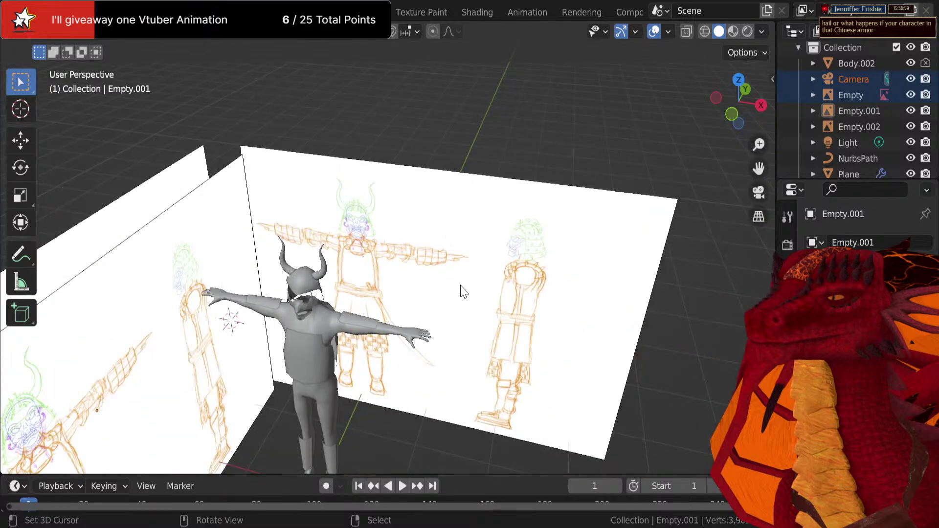
mouse_move(461, 289)
middle_mouse_down()
mouse_move(440, 293)
mouse_move(391, 274)
mouse_move(342, 240)
mouse_move(357, 214)
middle_mouse_up()
scroll(419, 279, "up", 6)
scroll(343, 240, "up", 3)
scroll(358, 238, "down", 5)
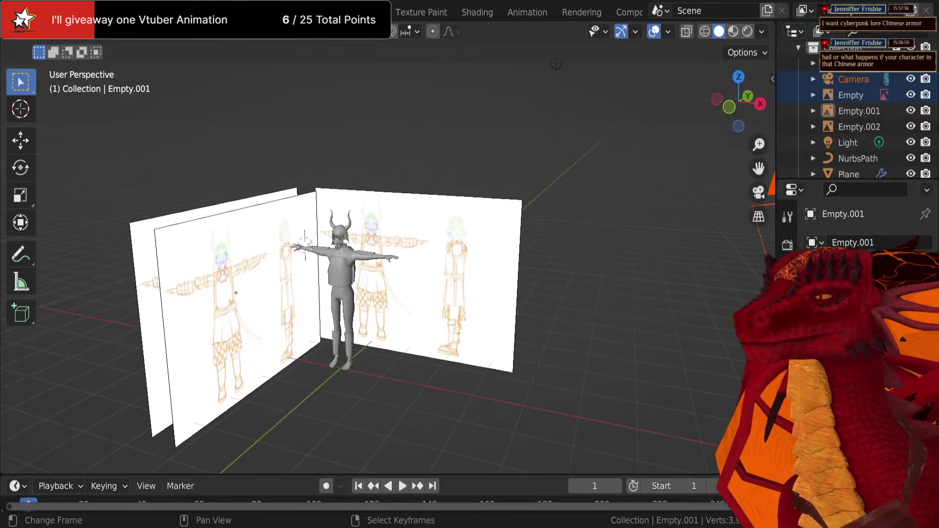
Save the Cyber Samurai.blend file with the reference images shown around the model
scroll(398, 310, "up", 5)
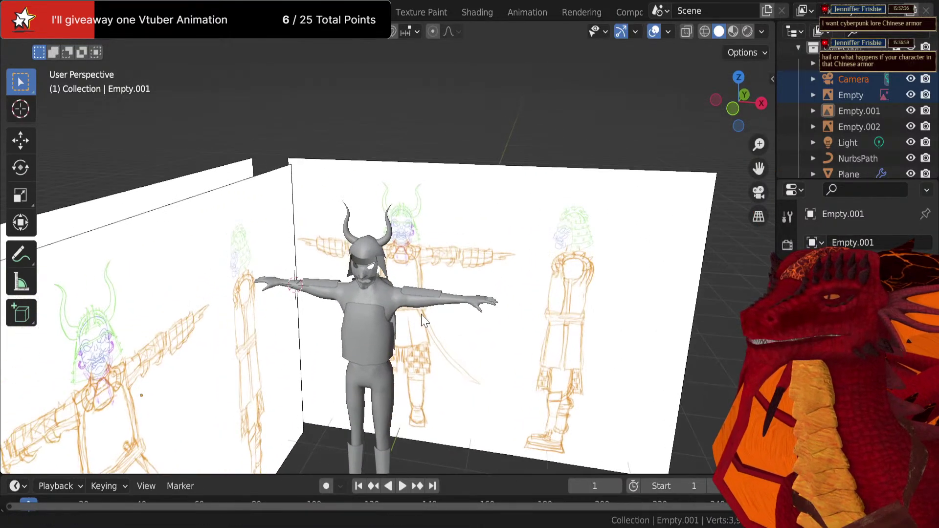
middle_click_drag(423, 314, 379, 257)
scroll(367, 280, "down", 4)
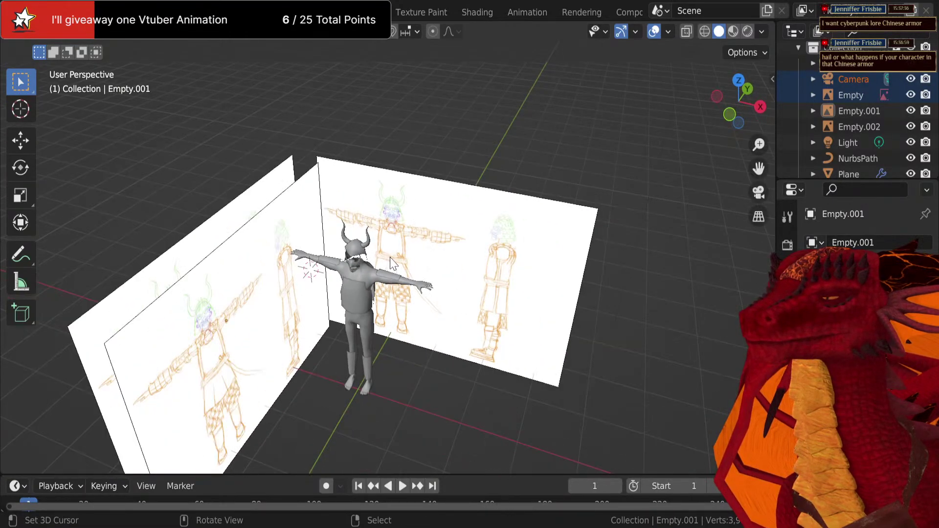
mouse_move(393, 264)
middle_mouse_down()
mouse_move(381, 238)
mouse_move(430, 254)
middle_mouse_up()
scroll(430, 254, "up", 2)
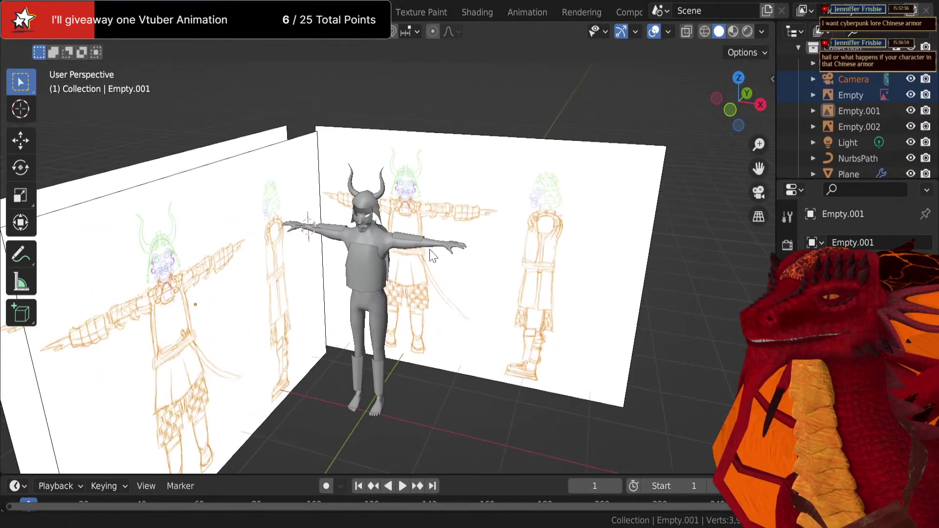
key("ctrl+s")
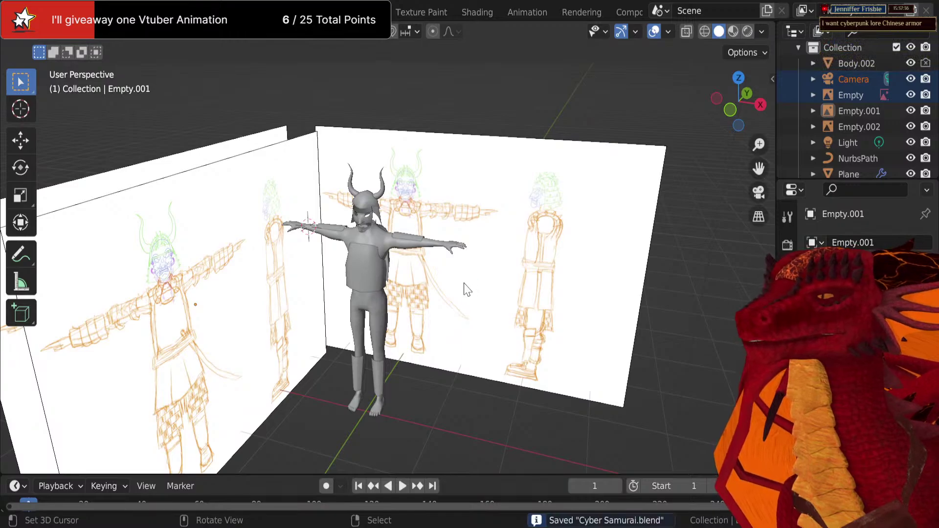
middle_click_drag(465, 231, 424, 258)
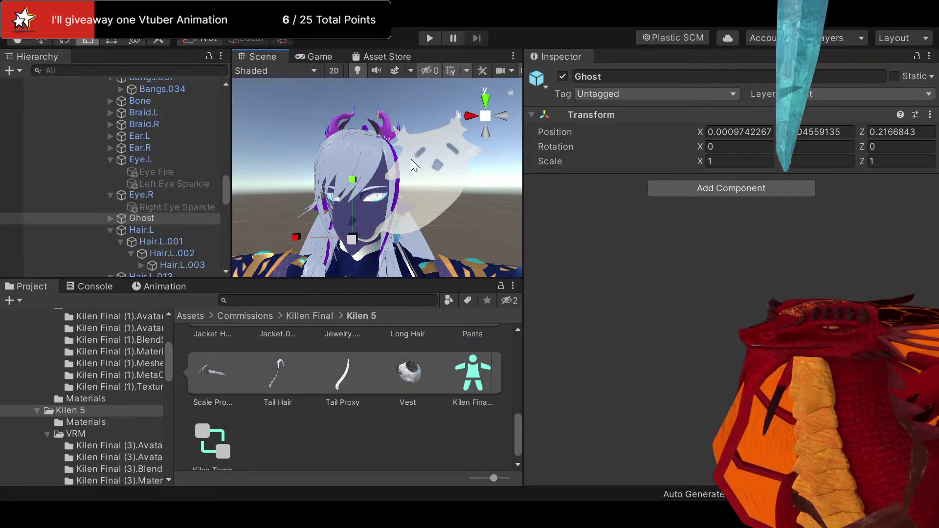
Switch to Unity, frame the Ghost object and examine the translucent ghost beside the avatar's head
key("f")
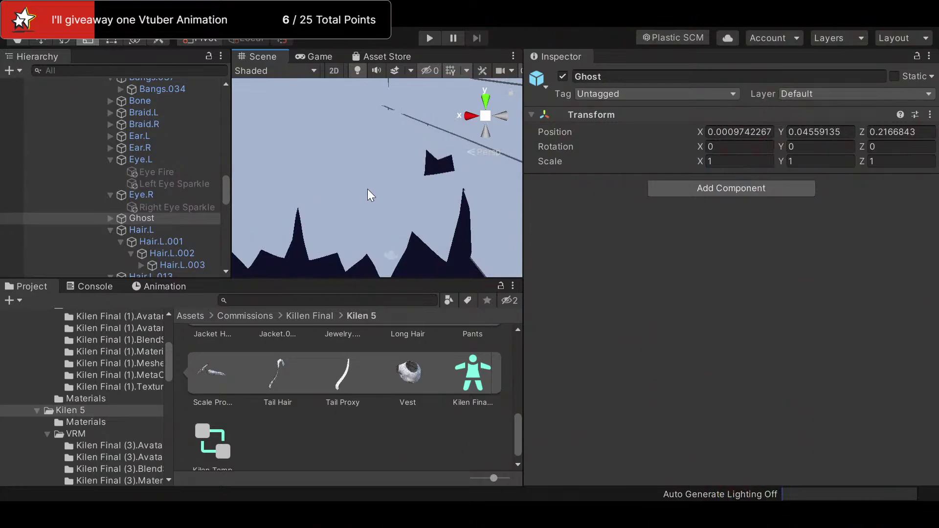
scroll(367, 198, "down", 5)
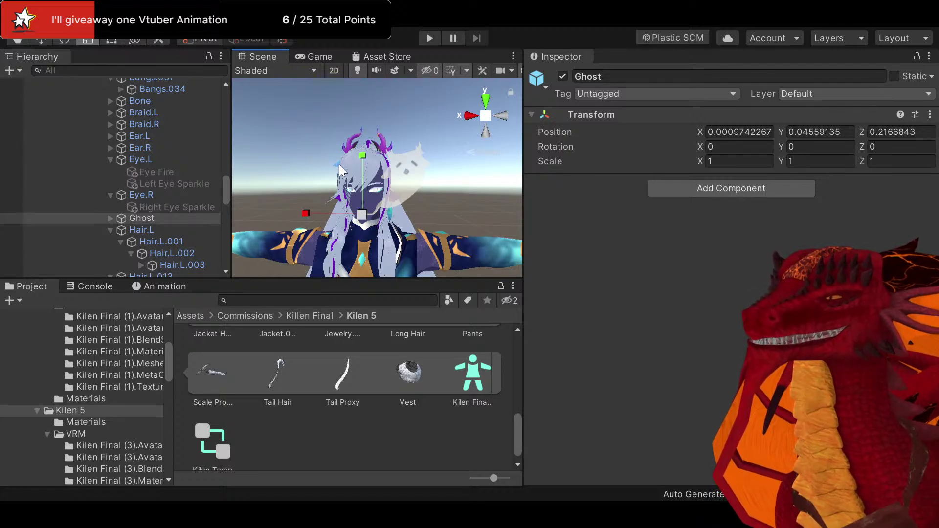
mouse_move(339, 164)
middle_mouse_down()
mouse_move(349, 183)
mouse_move(318, 136)
mouse_move(383, 178)
mouse_move(351, 168)
middle_mouse_up()
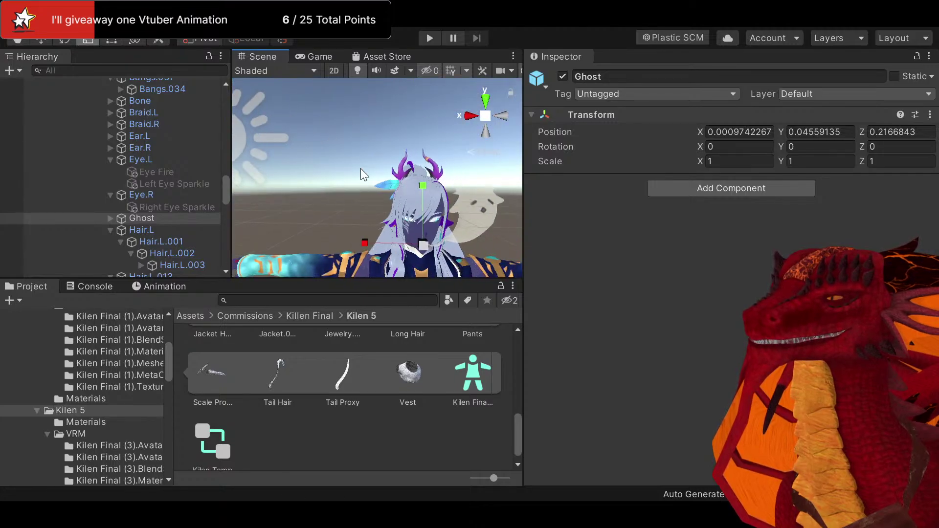
scroll(424, 184, "up", 1)
middle_click_drag(420, 189, 400, 185)
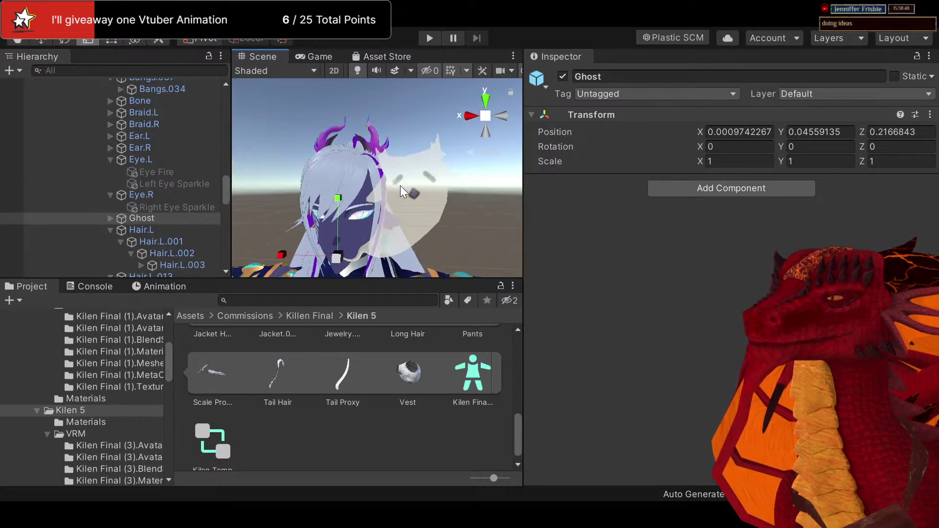
Select the Kilen Final (4) avatar, start Play mode and show its head and shoulders in the Scene view
left_click(424, 196)
middle_click_drag(426, 189, 461, 237)
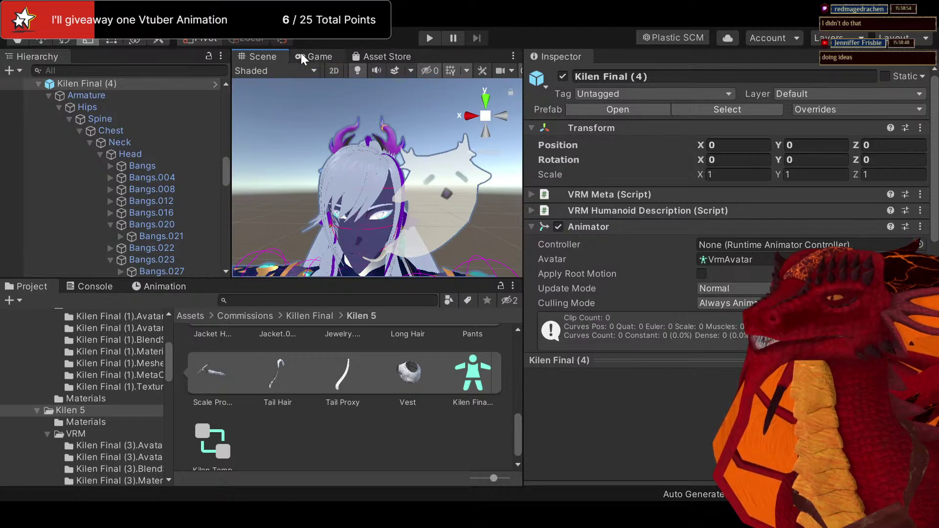
left_click(430, 38)
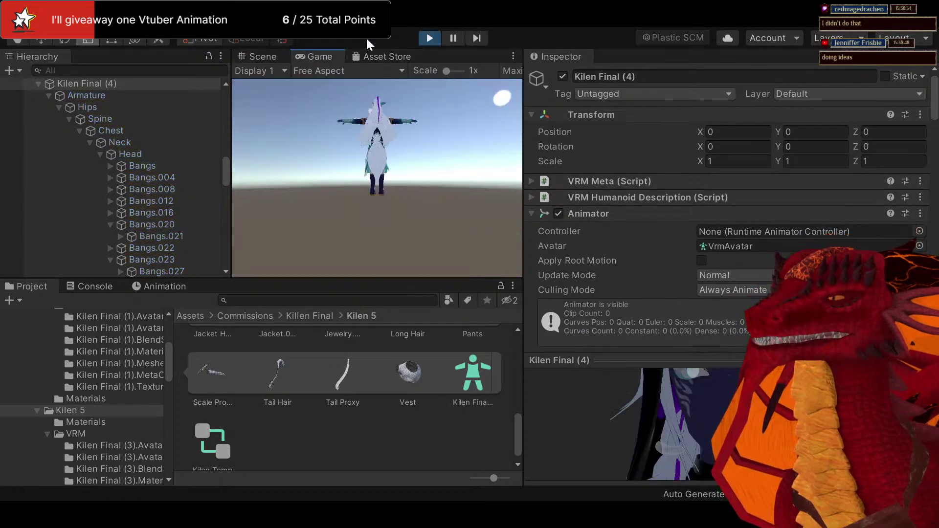
left_click(277, 55)
right_click_drag(344, 152, 332, 184)
scroll(360, 190, "up", 5)
scroll(359, 190, "down", 5)
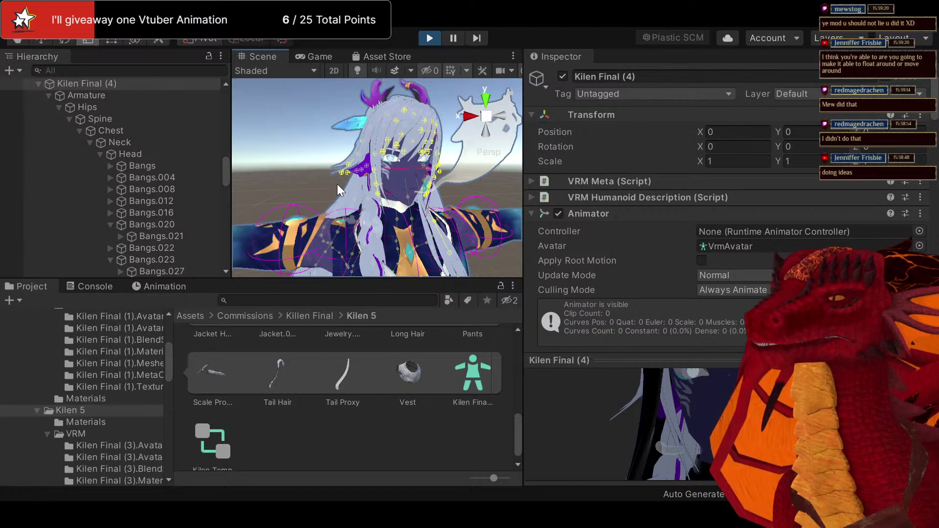
right_click_drag(391, 163, 405, 159)
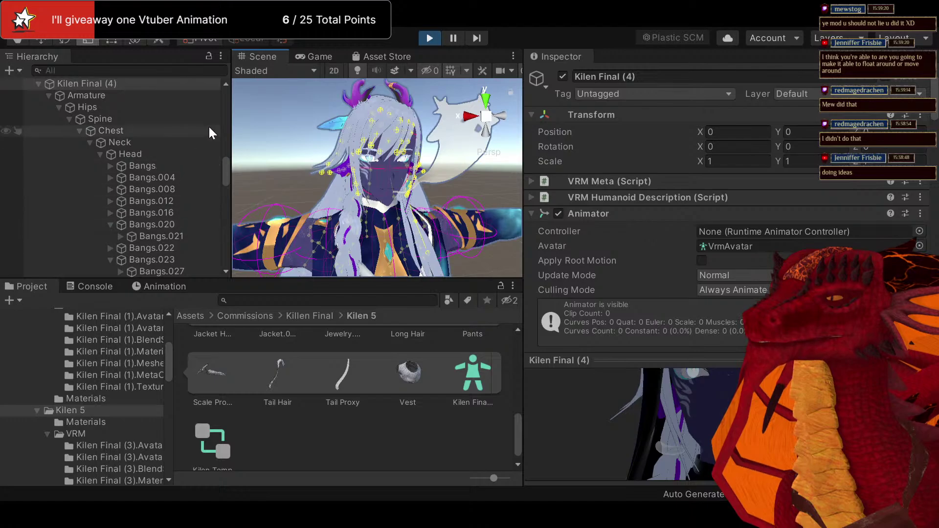
Assign the Kilen Temp animator controller from the Kilen 5 folder to the Kilen Final (4) avatar
left_click(164, 287)
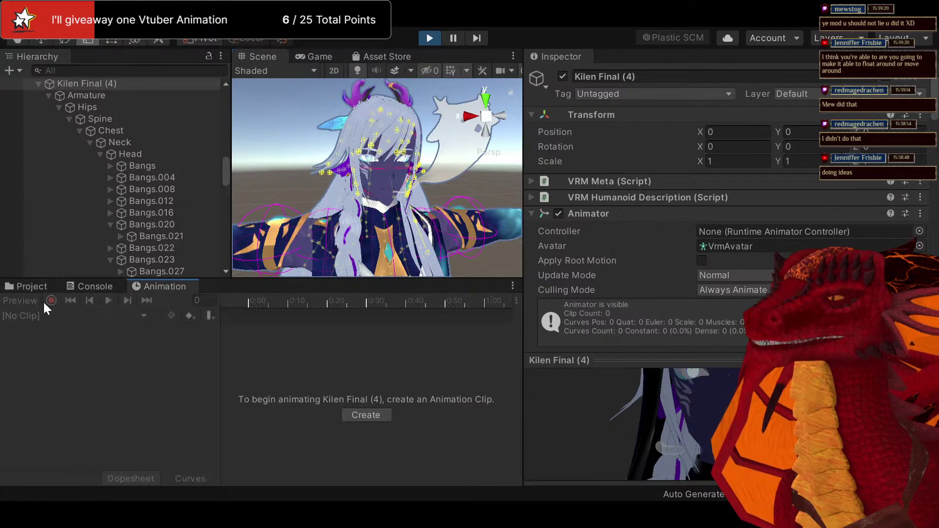
left_click(22, 286)
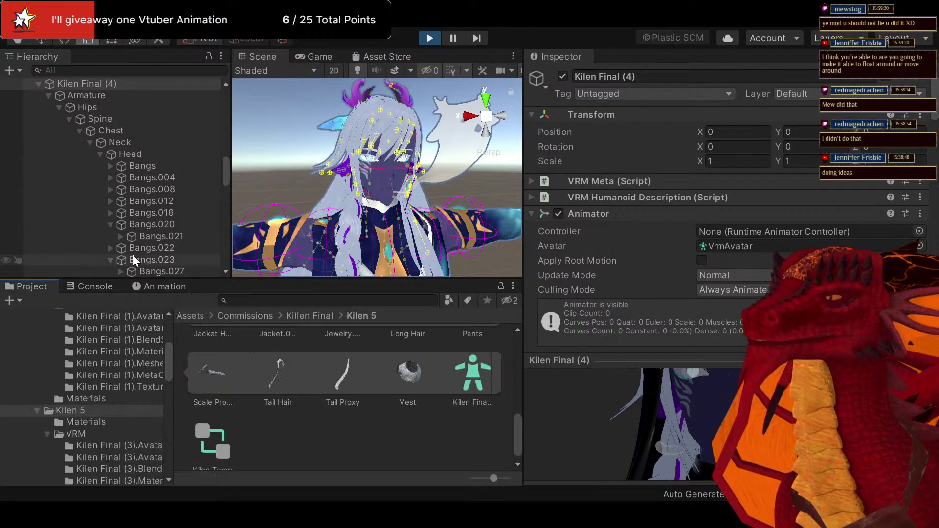
scroll(133, 254, "up", 3)
left_click_drag(222, 445, 117, 172)
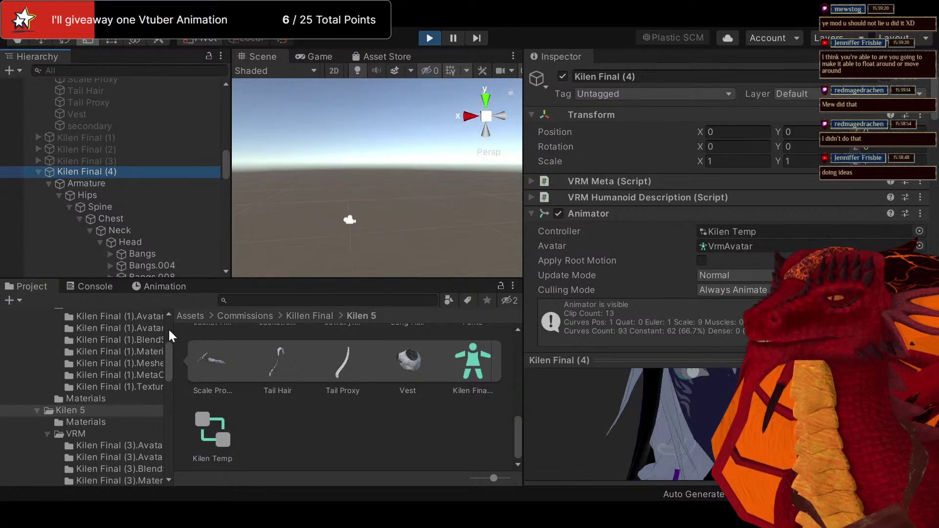
Scrub the Soul Leaving Body animation clip to frame 30 and inspect the avatar's face and ghost
left_click(161, 286)
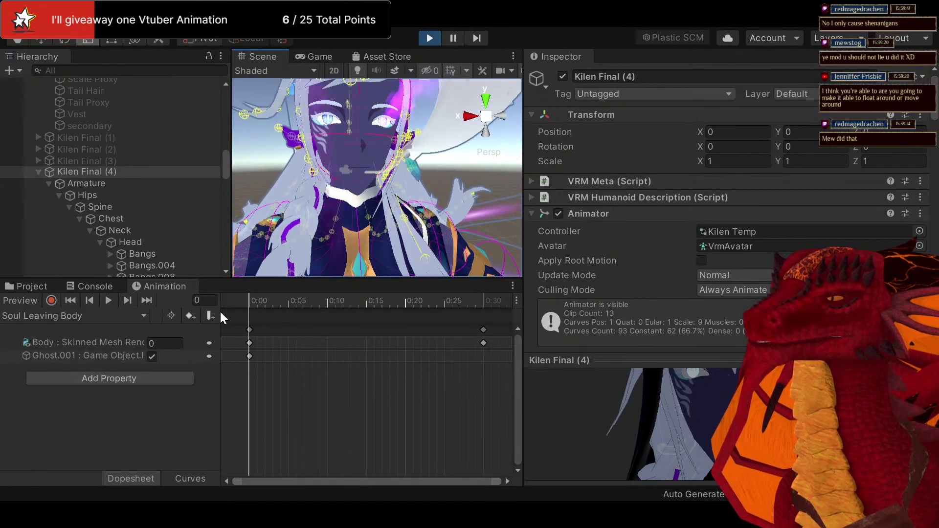
left_click_drag(251, 300, 483, 331)
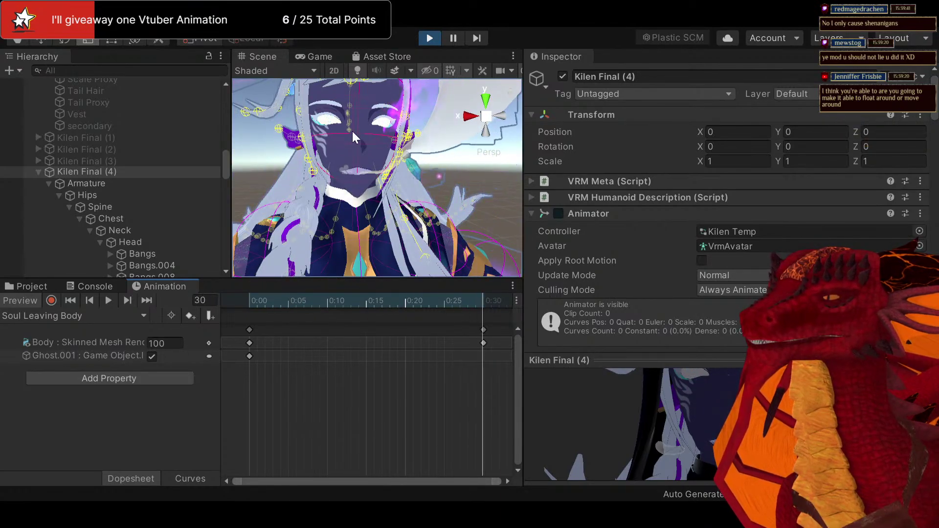
scroll(394, 181, "down", 5)
scroll(394, 182, "up", 5)
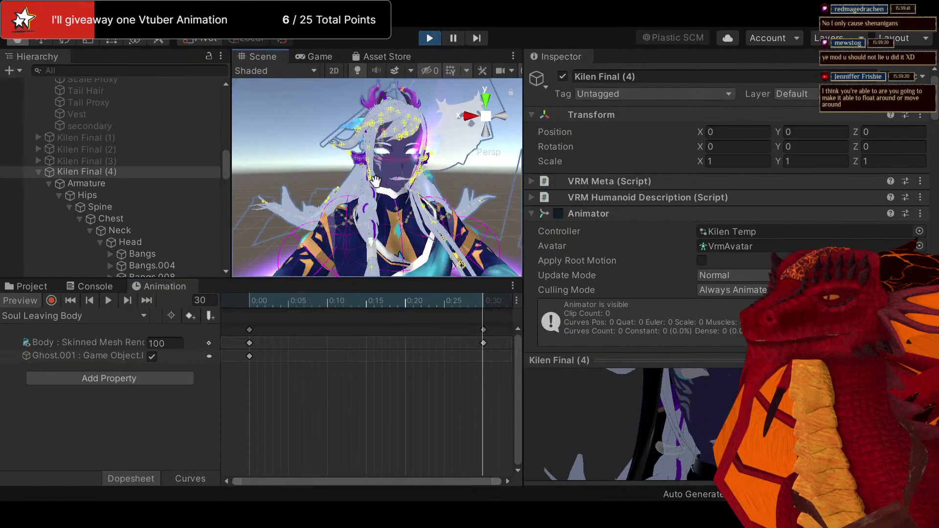
middle_click_drag(372, 186, 346, 177)
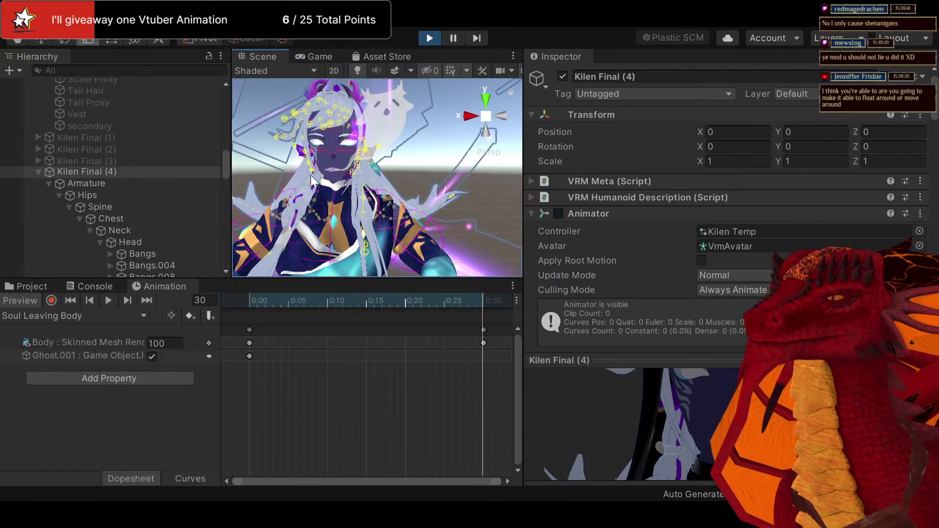
Locate the Ghost bone under the avatar's head, select it and expand its first child bones to Ghost.003
scroll(315, 168, "up", 3)
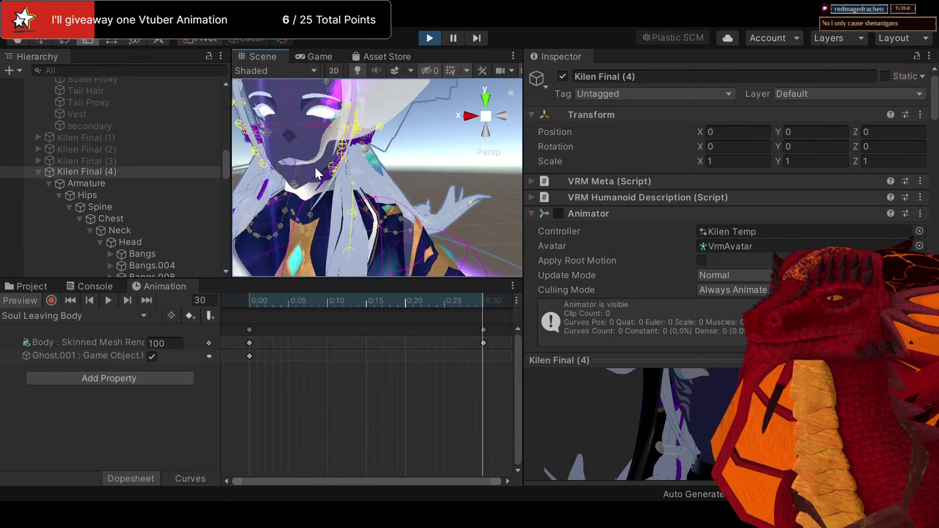
scroll(137, 212, "down", 10)
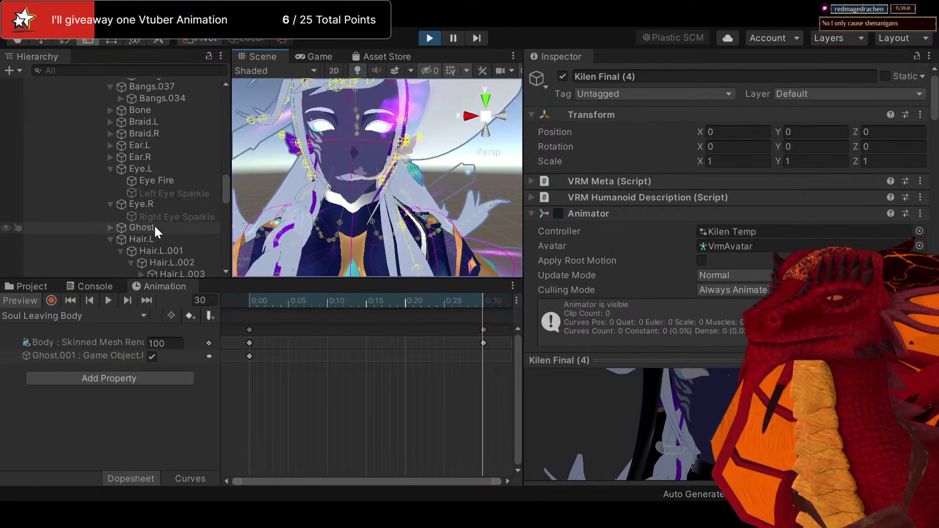
left_click(127, 227)
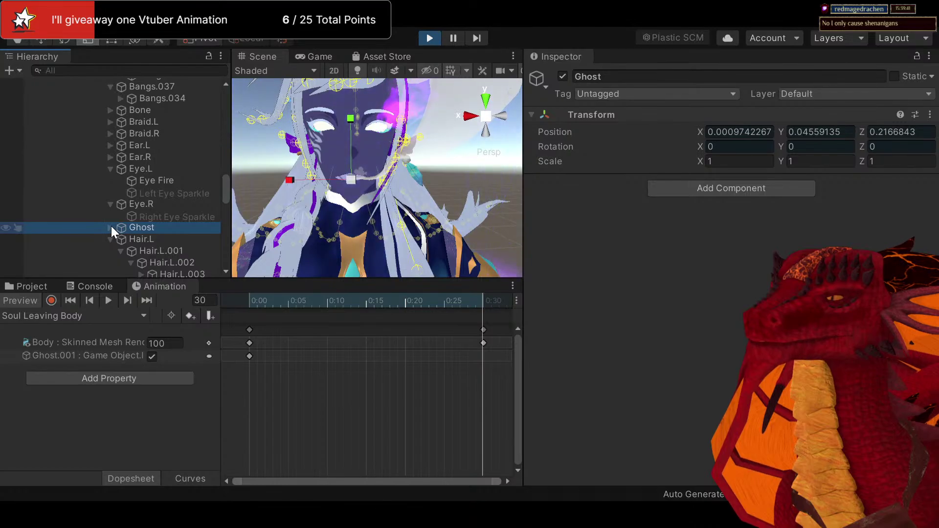
left_click(110, 228)
scroll(130, 225, "down", 2)
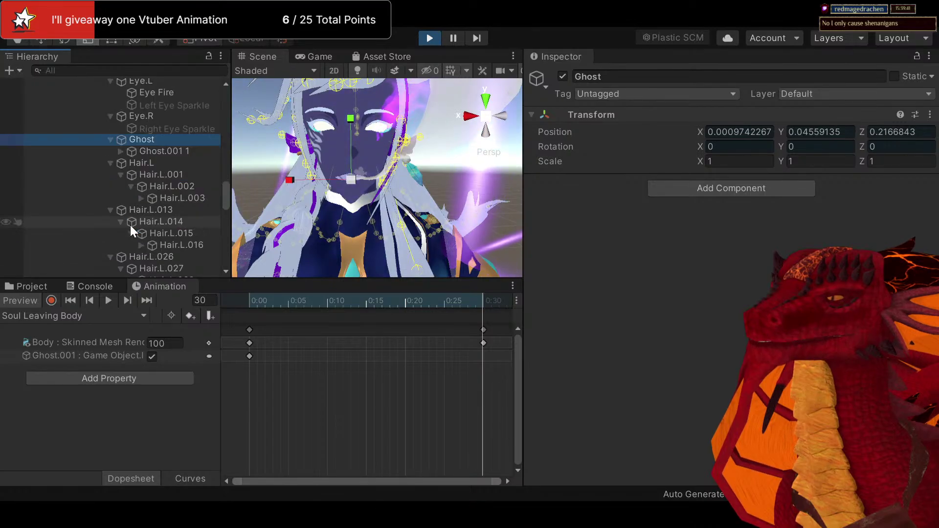
left_click(121, 151)
left_click(132, 163)
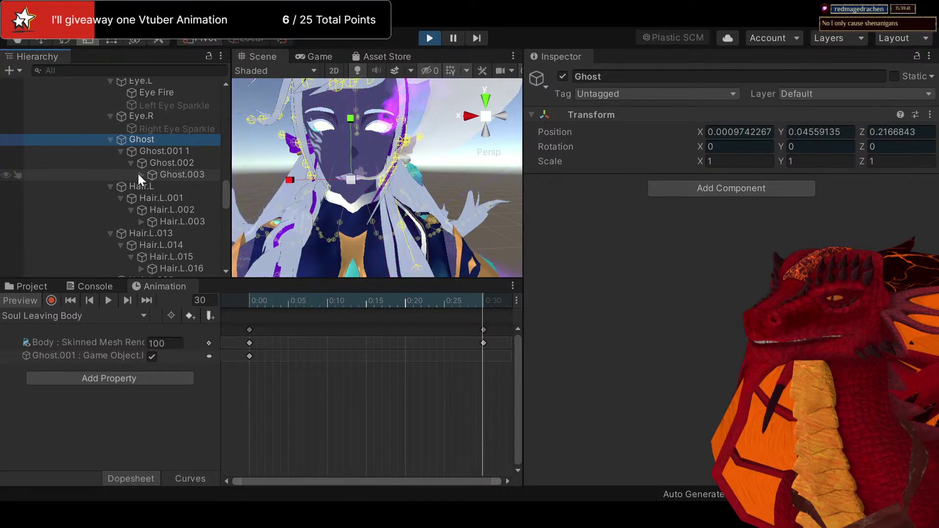
Expand the rest of the ghost bone chain and select the Ghost.008 bone
left_click(142, 174)
left_click(153, 195)
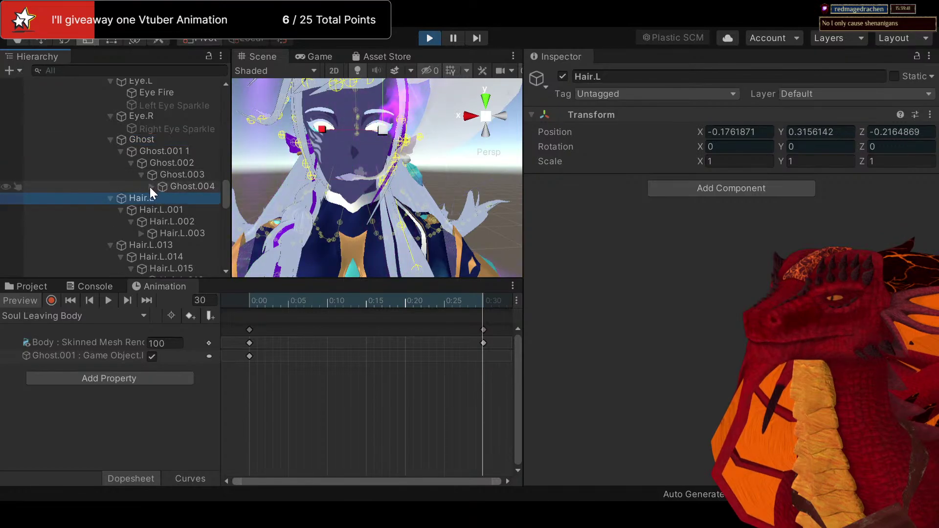
left_click(151, 187)
left_click(160, 197)
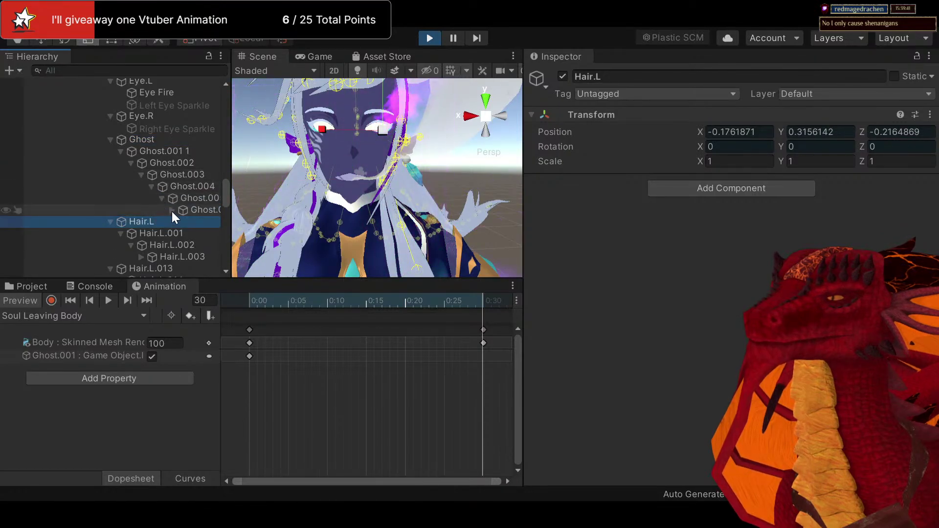
left_click(171, 210)
left_click(186, 222)
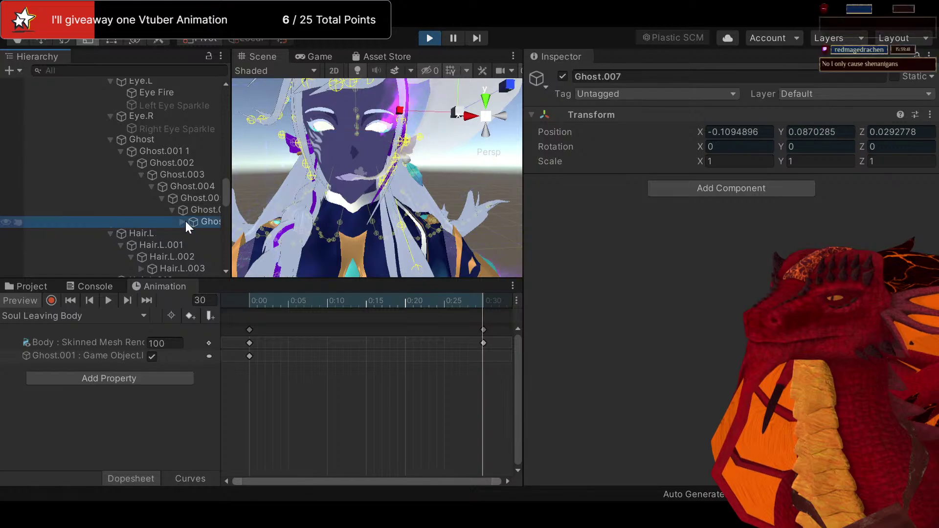
left_click(184, 221)
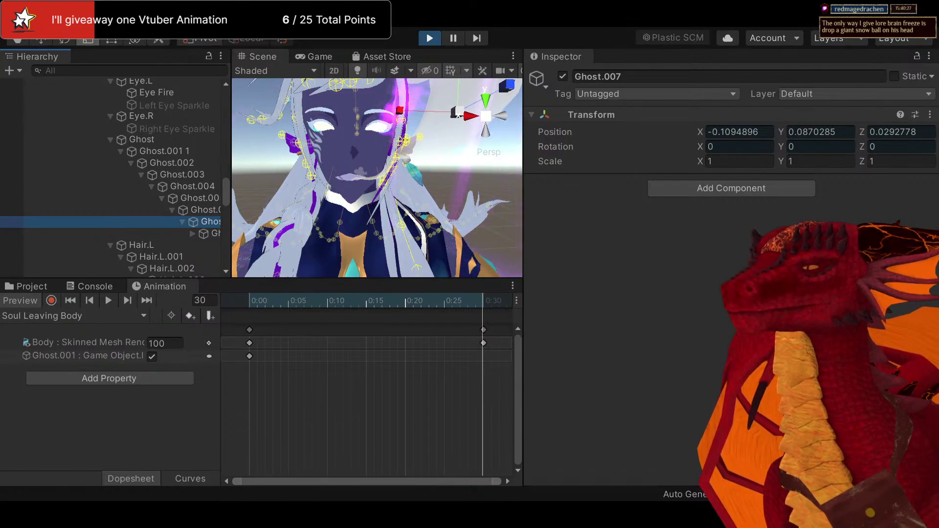
mouse_move(398, 171)
middle_mouse_down()
mouse_move(423, 204)
mouse_move(381, 175)
middle_mouse_up()
left_click(208, 234)
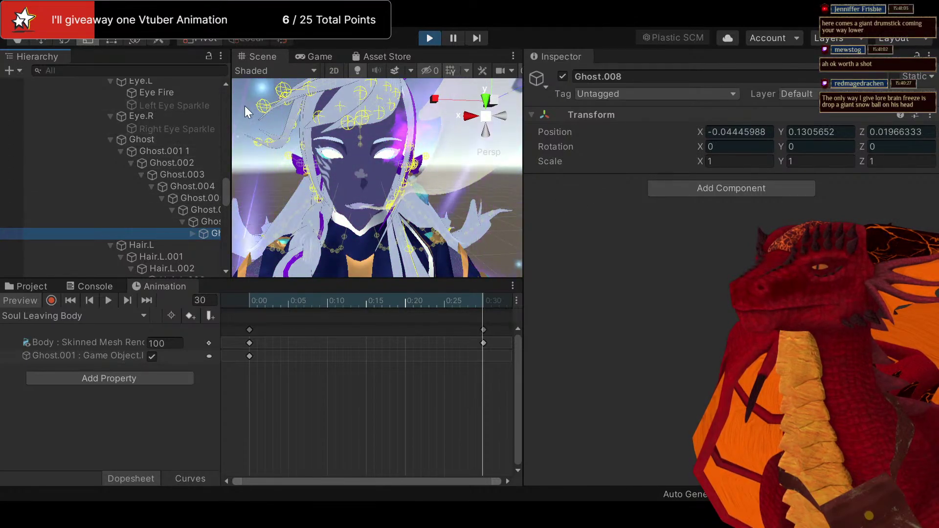
Set the root Ghost bone's scale to 0.1 on the X, Y and Z axes
left_click(163, 142)
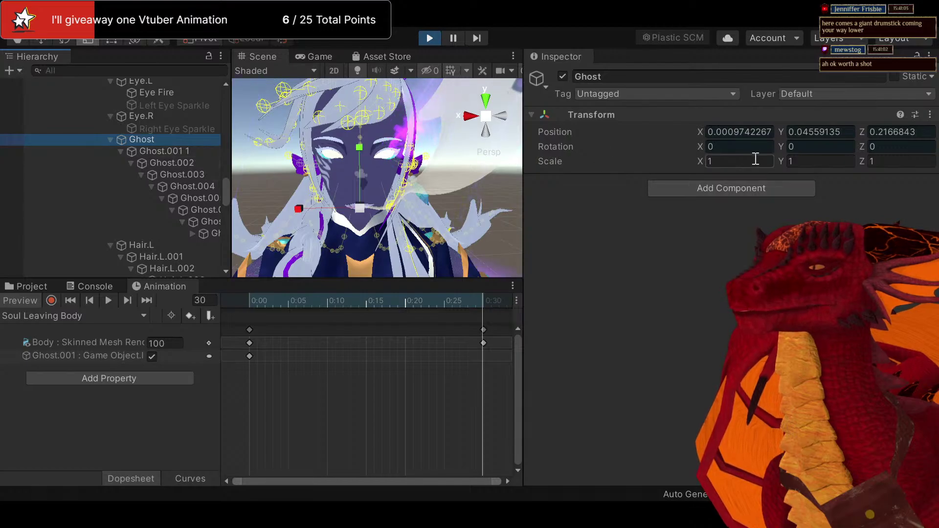
left_click(718, 168)
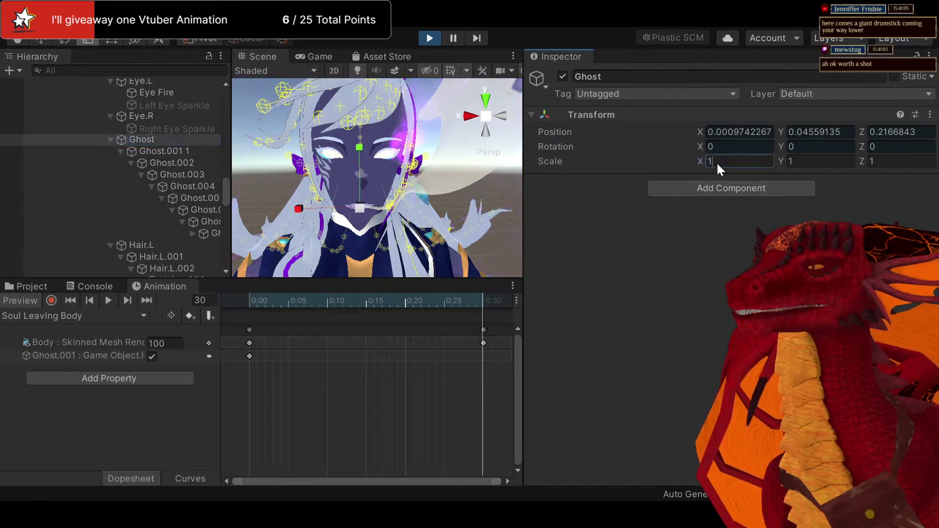
type("0.1")
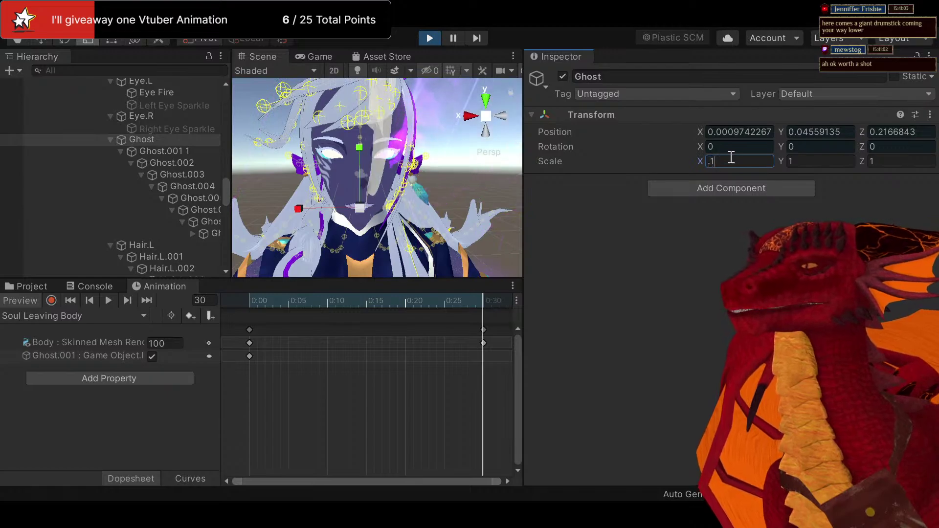
key("Tab")
type(".1")
key("Tab")
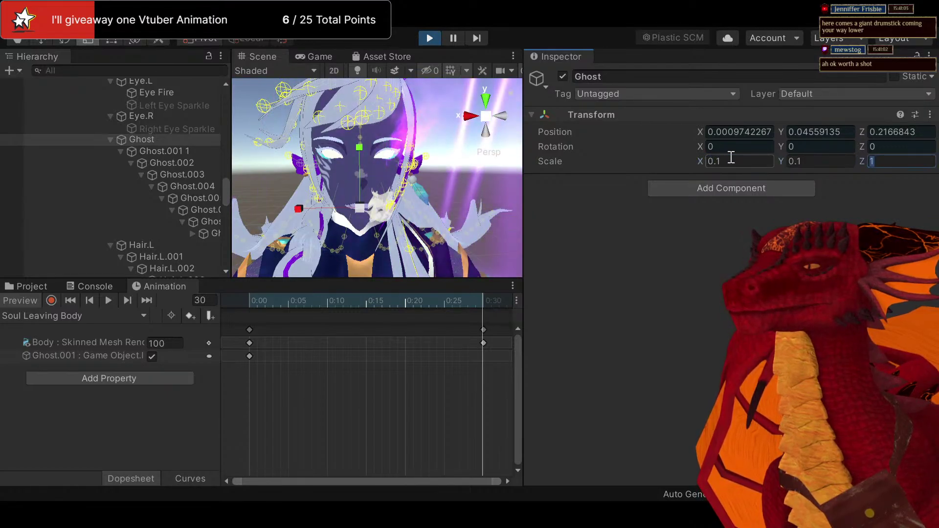
type(".1")
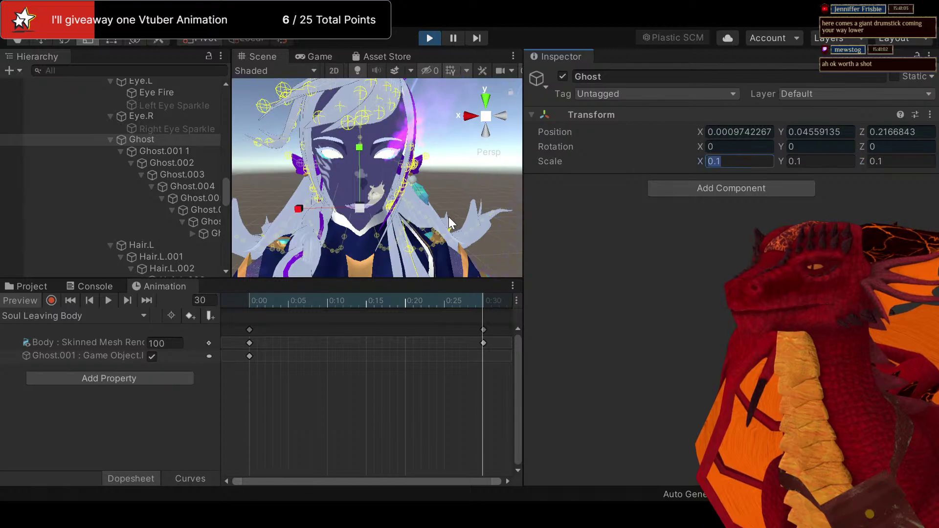
Set the Ghost bone's scale to 0.001 on all three axes and check the avatar's mouth area
middle_click_drag(448, 216, 455, 170)
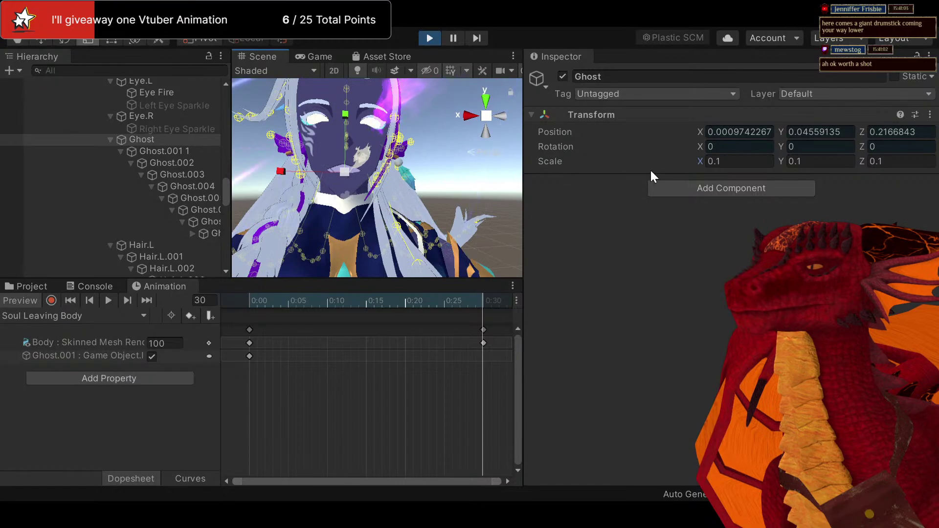
type(".")
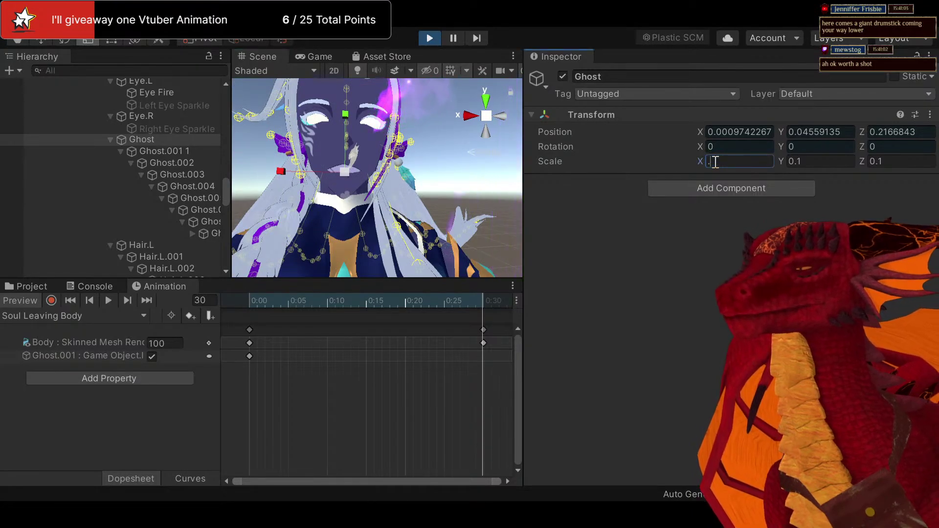
type("001")
key("Tab")
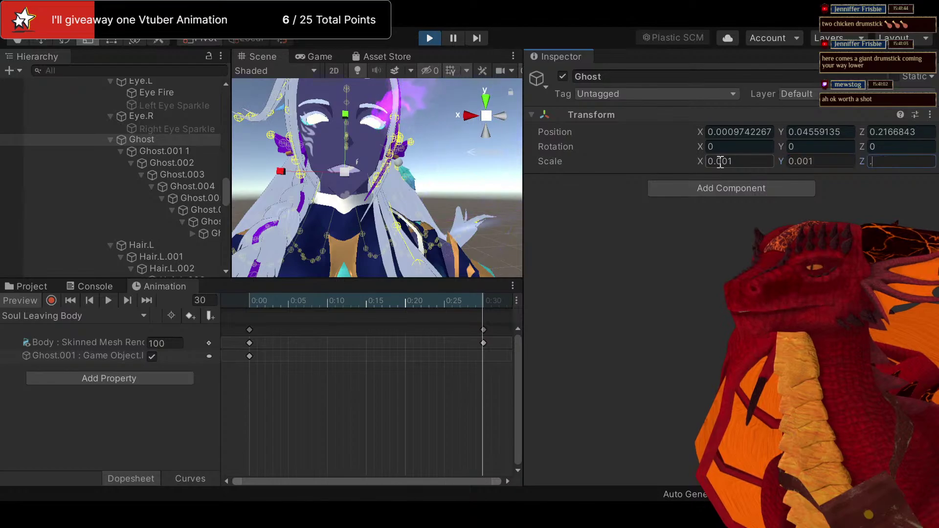
type(".001")
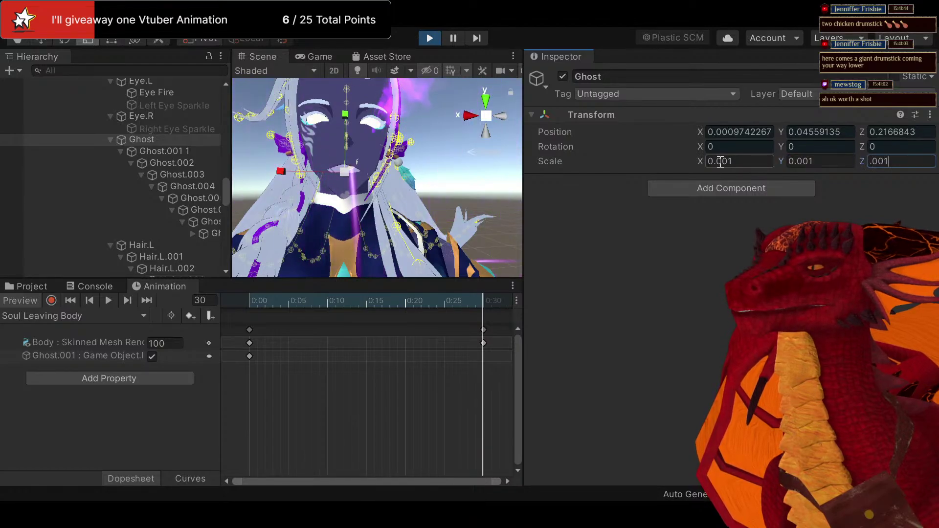
type("f")
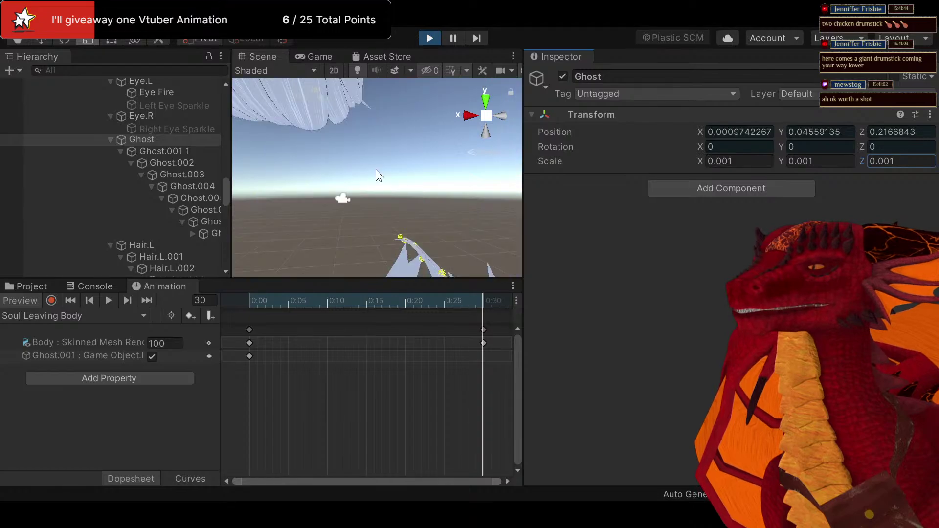
scroll(395, 160, "down", 5)
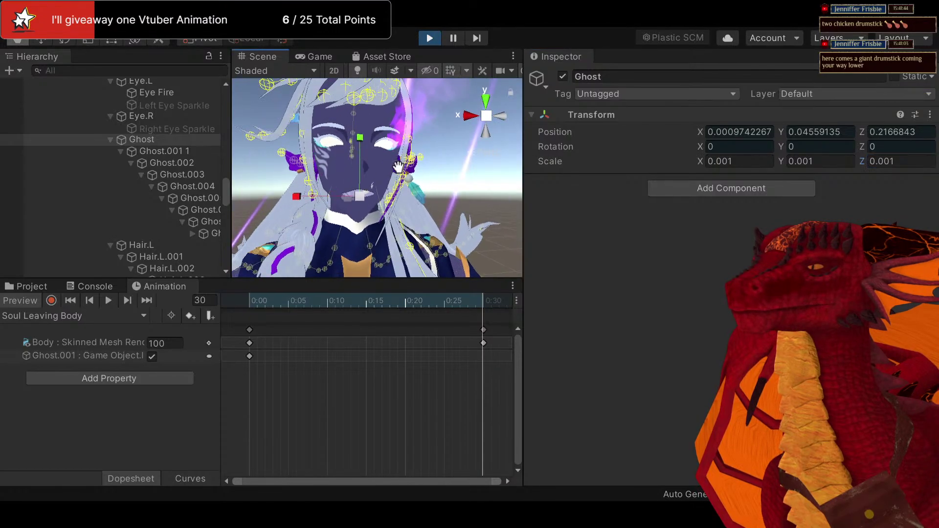
Try deactivating the Ghost bone at frame 0, scrub the clip to frame 18 in record mode, and reactivate the bone with recording off
left_click_drag(353, 298, 223, 304)
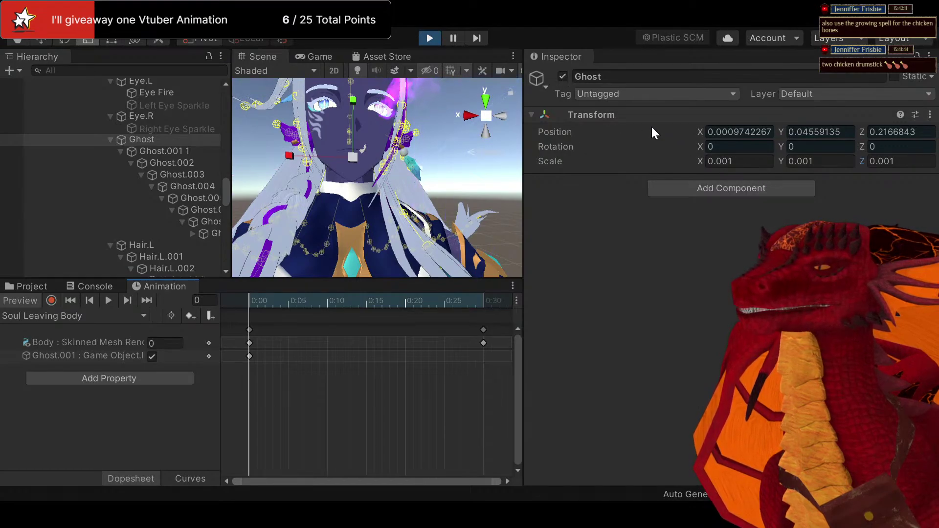
left_click(562, 76)
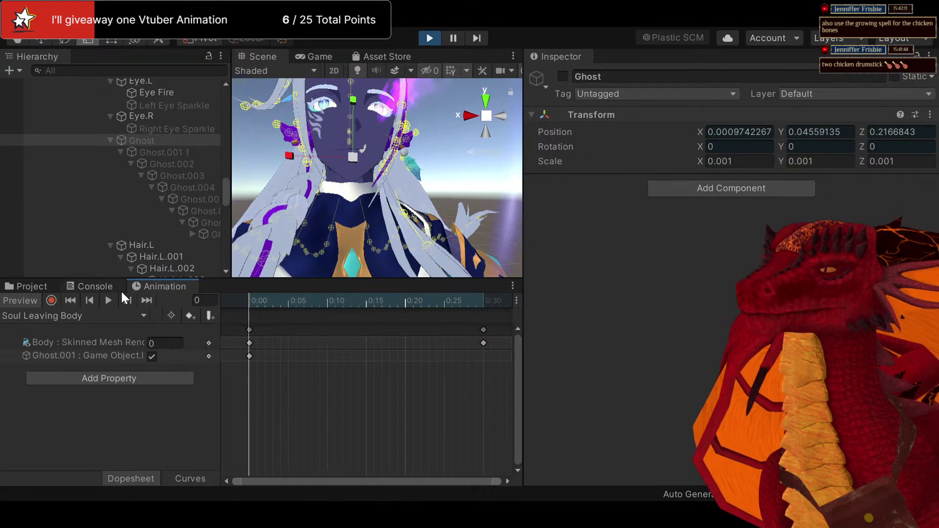
left_click(51, 300)
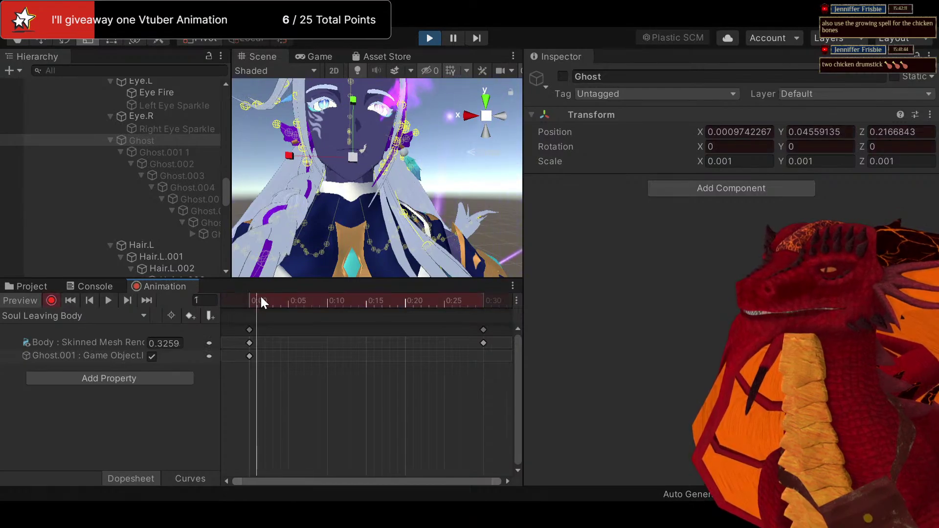
left_click_drag(261, 298, 390, 296)
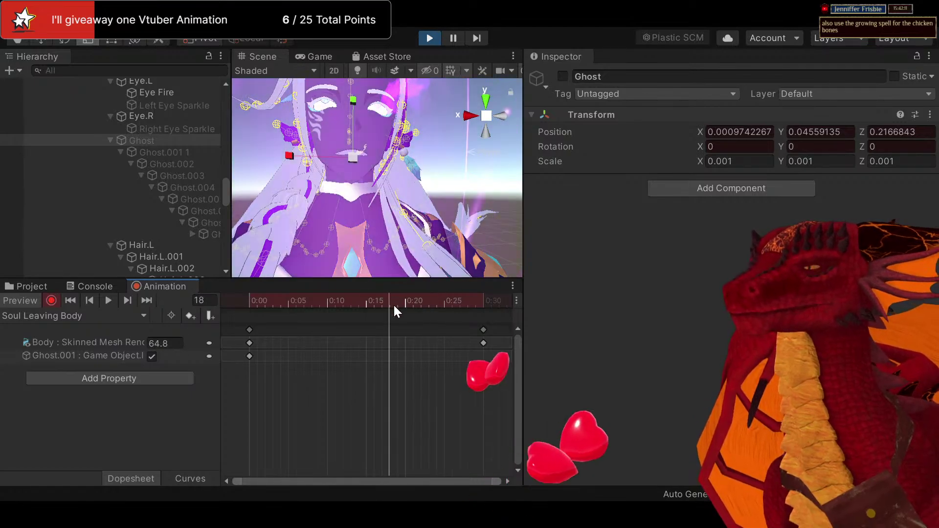
left_click(51, 300)
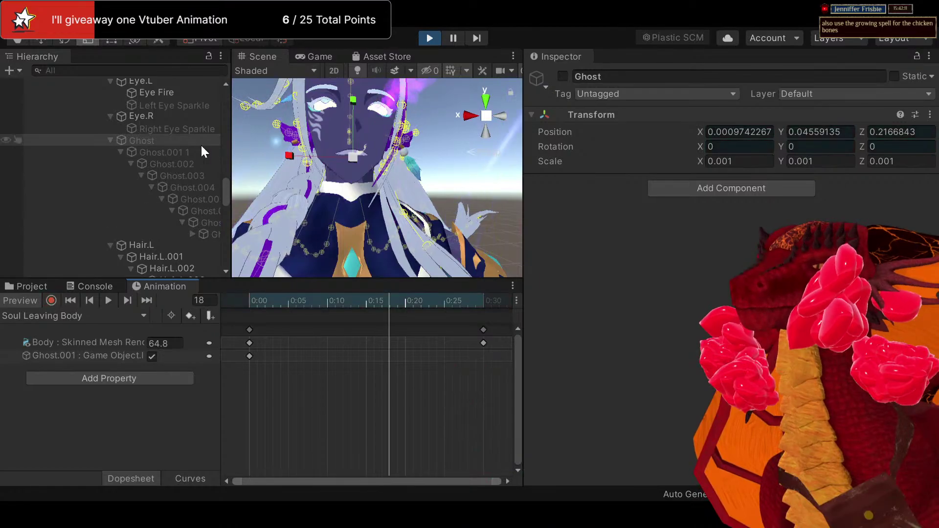
left_click(562, 76)
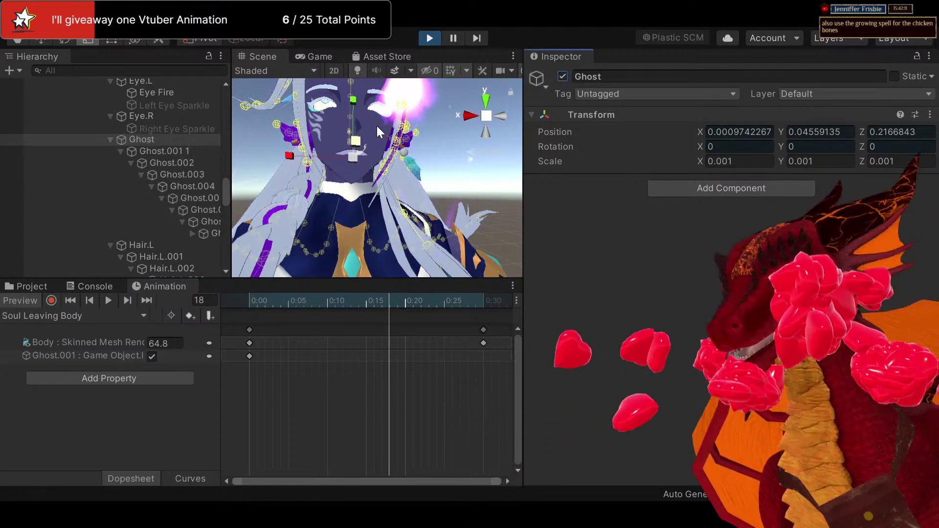
Record an active-state keyframe with the Ghost.001 mesh enabled at frame 18 of the Soul Leaving Body clip, and stop recording
scroll(136, 216, "down", 15)
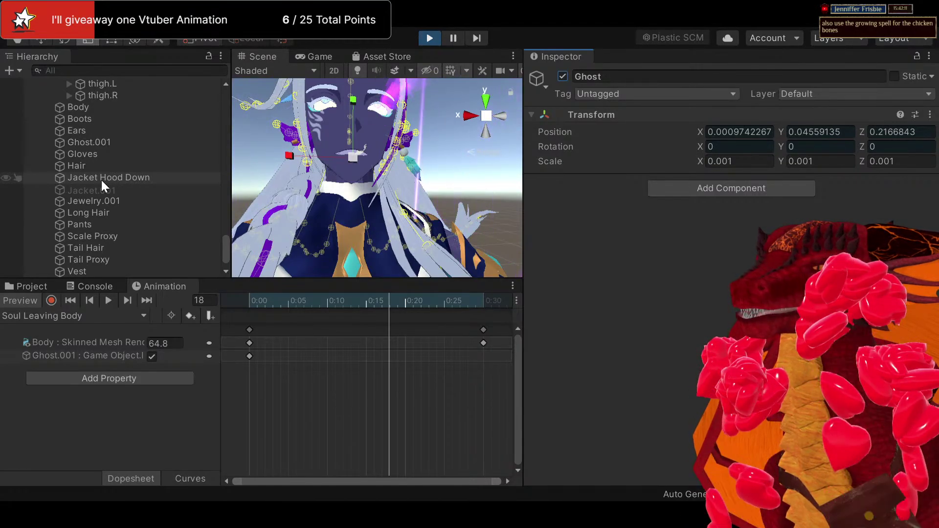
scroll(98, 196, "down", 2)
scroll(100, 164, "up", 4)
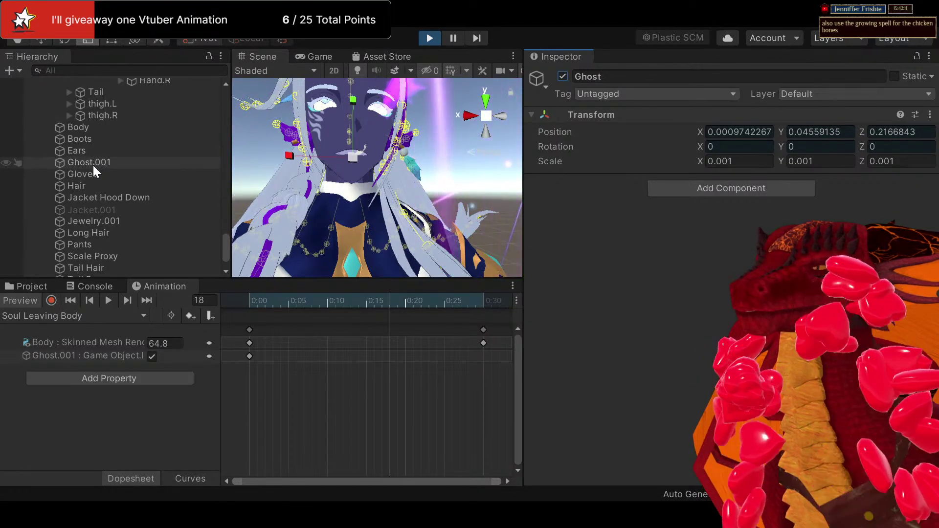
left_click(96, 163)
left_click(562, 75)
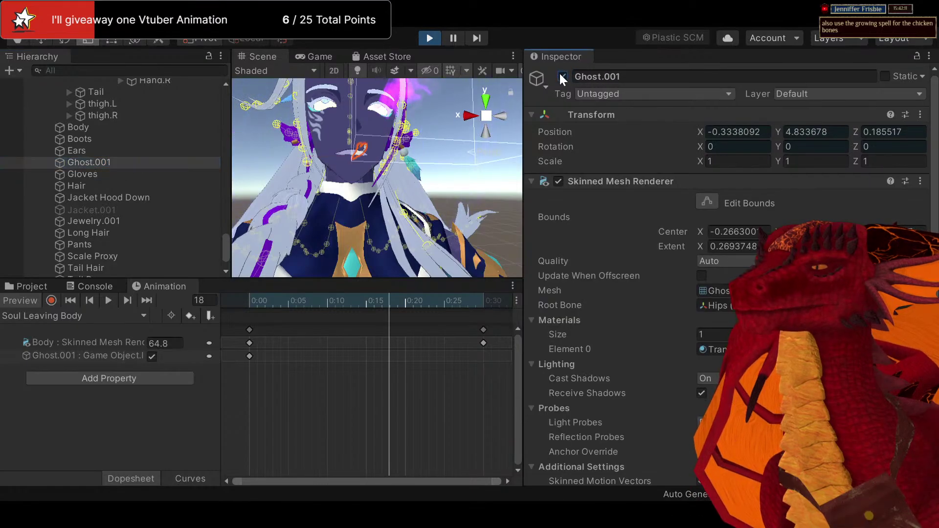
left_click(51, 301)
mouse_move(340, 299)
left_mouse_down()
mouse_move(290, 300)
mouse_move(348, 301)
left_mouse_up()
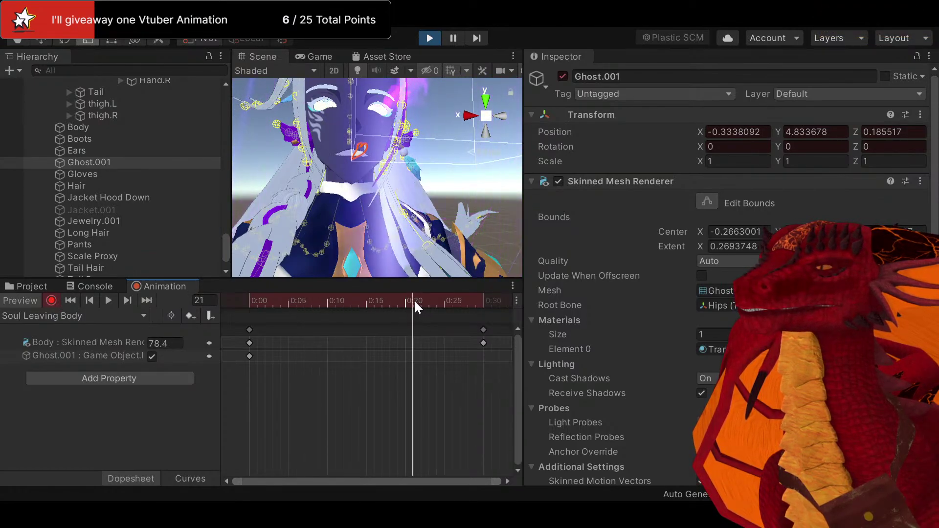
left_click_drag(415, 301, 359, 294)
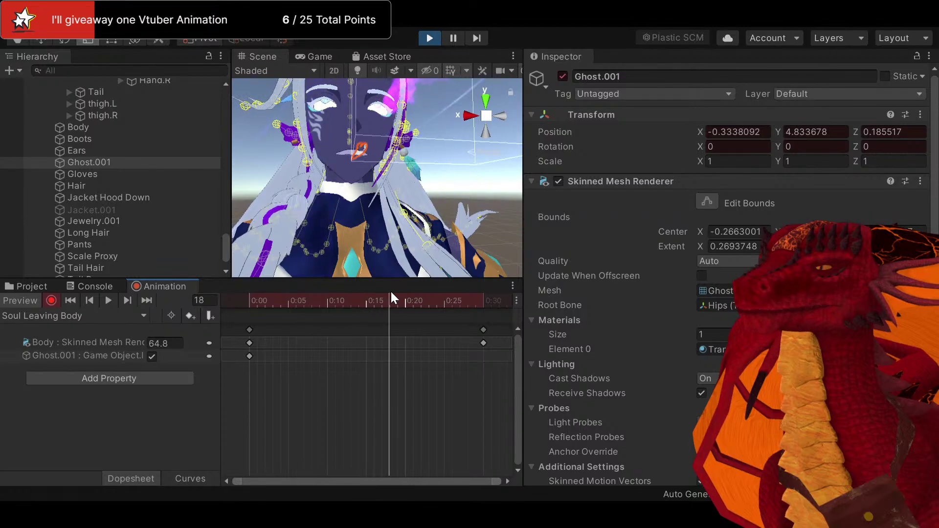
left_click(564, 77)
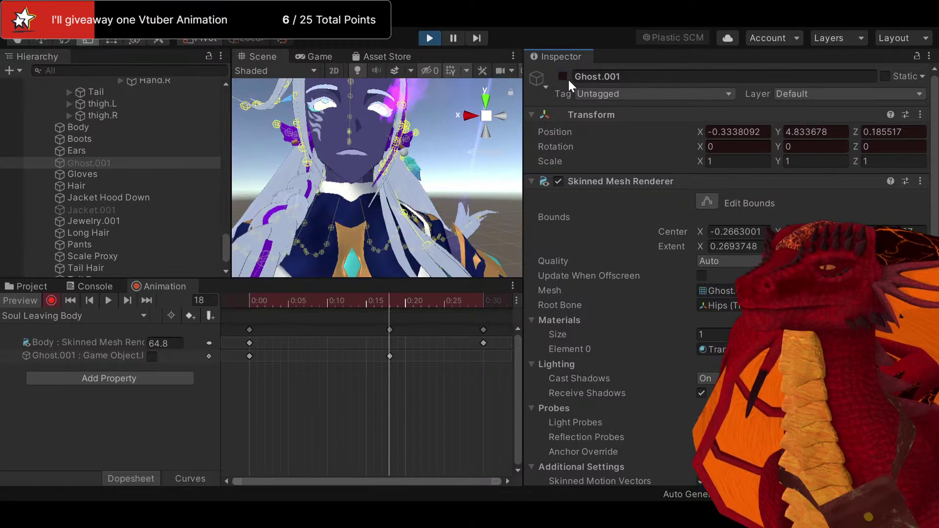
left_click(563, 76)
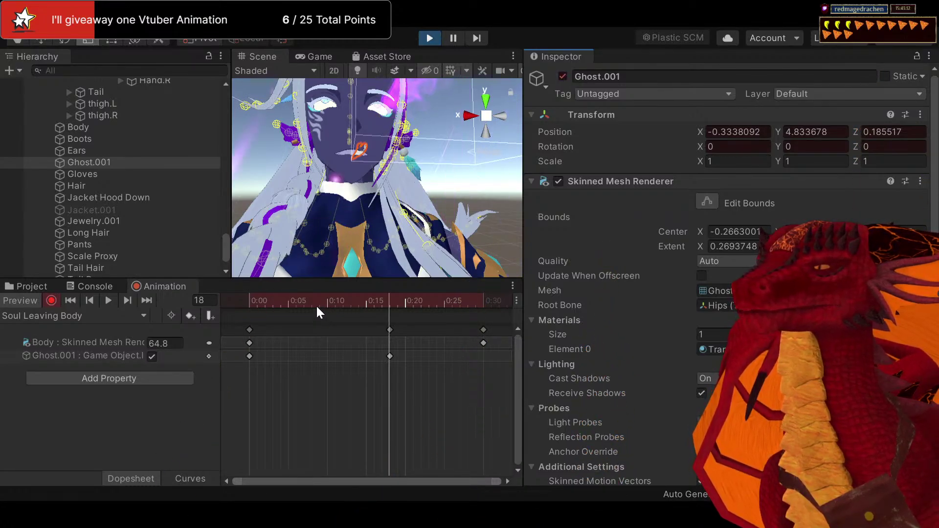
left_click(52, 301)
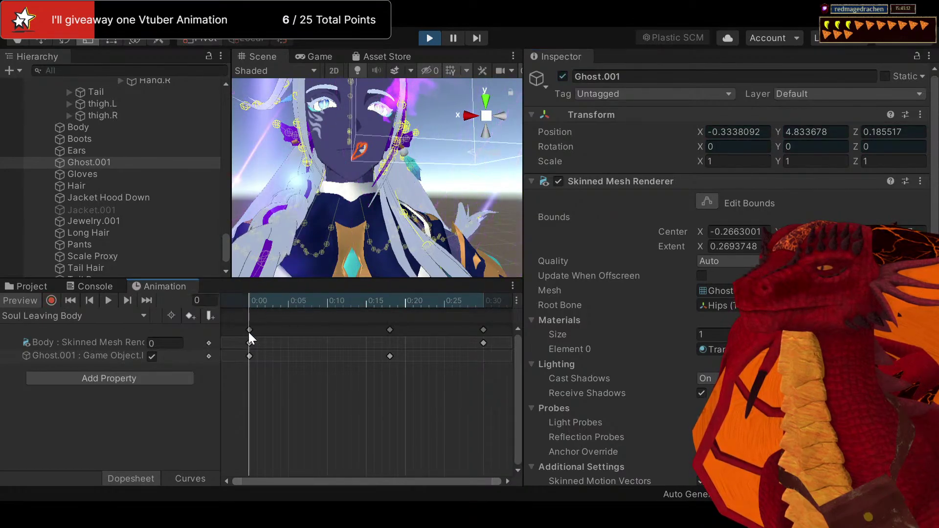
Undo the frame 18 keyframe and remove the Ghost.001 active-state property from the Soul Leaving Body clip
key("ctrl+z")
key("ctrl+z")
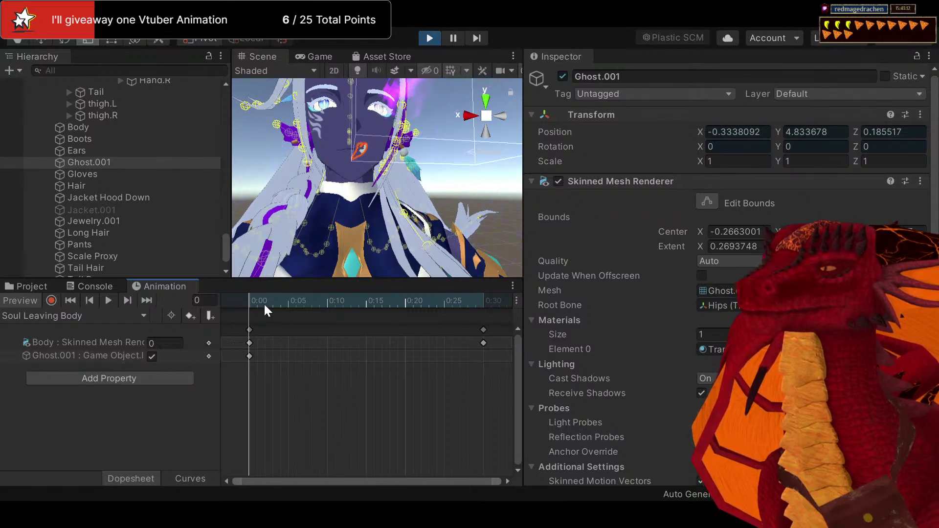
left_click(279, 306)
left_click_drag(280, 307, 350, 306)
left_click(562, 77)
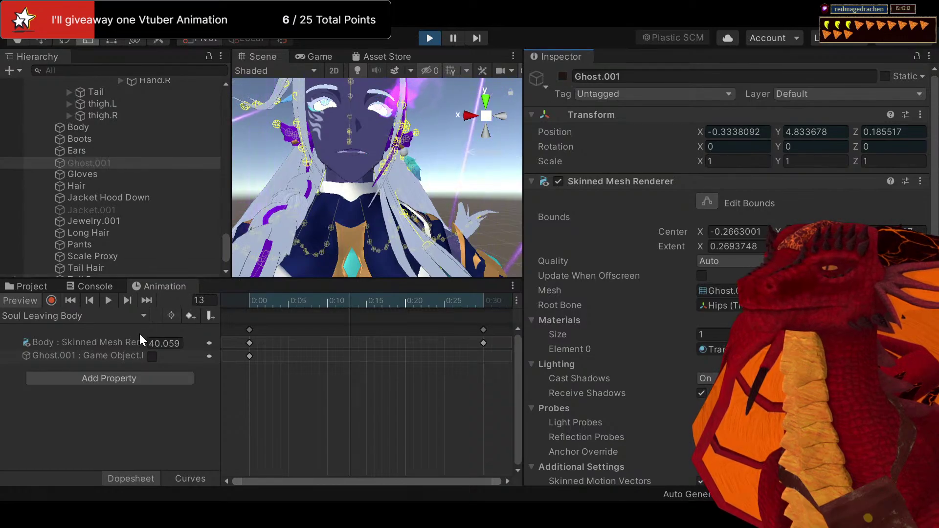
left_click_drag(284, 300, 236, 297)
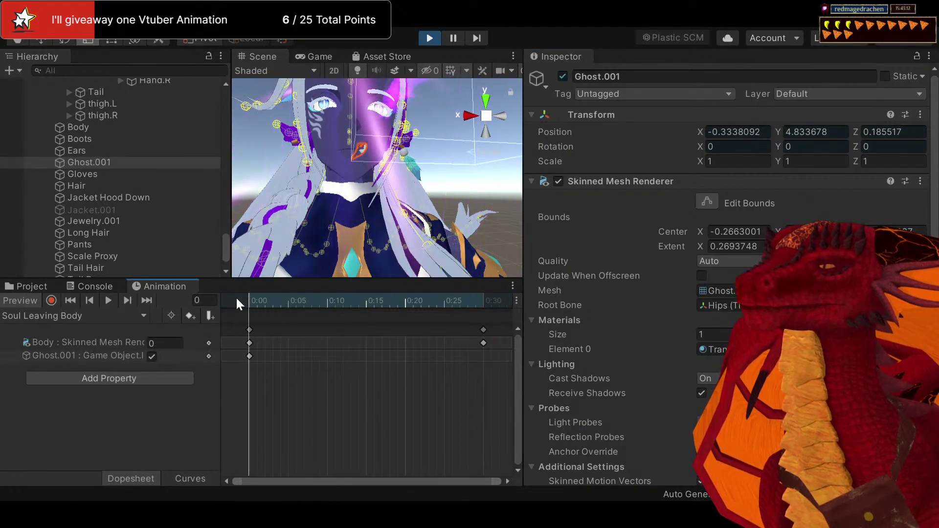
left_click(128, 356)
key("Delete")
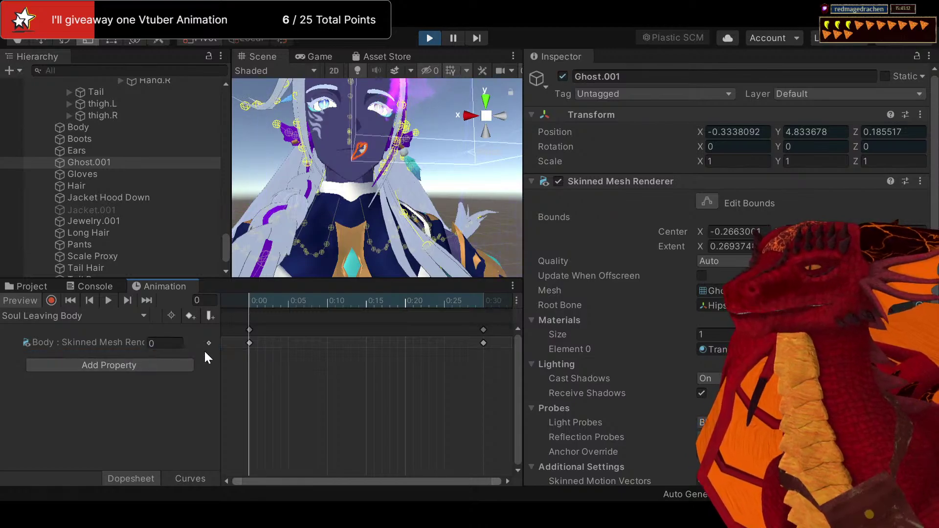
At frame 15, deactivate Ghost.001 with recording off, and record it being switched back on at that frame
left_click_drag(260, 303, 363, 289)
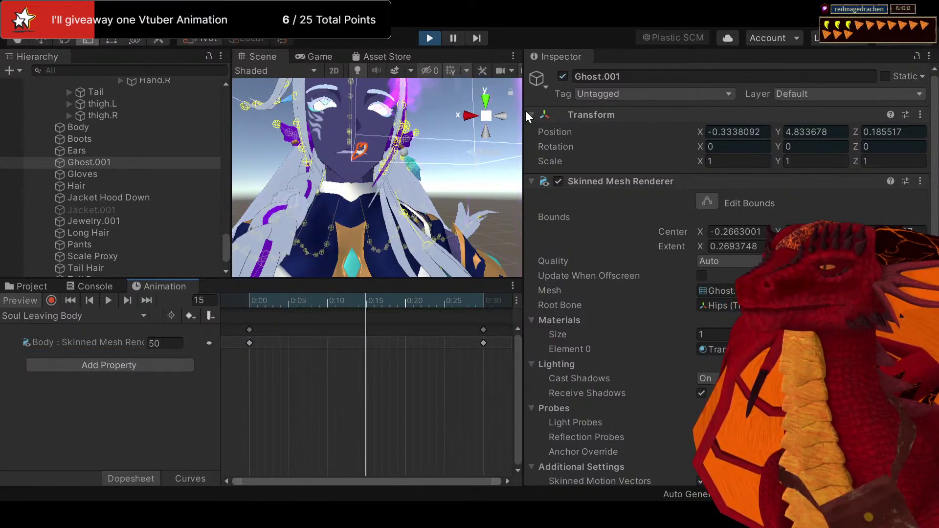
left_click(562, 76)
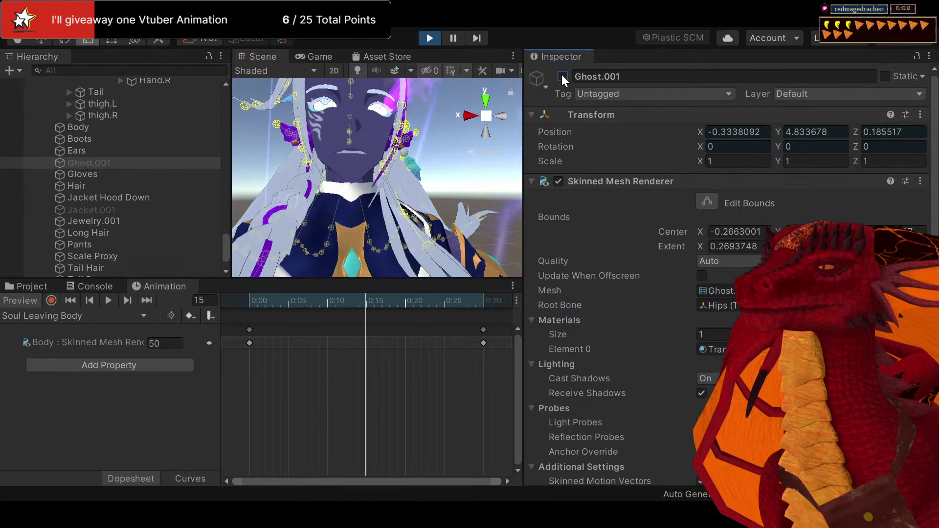
left_click(53, 300)
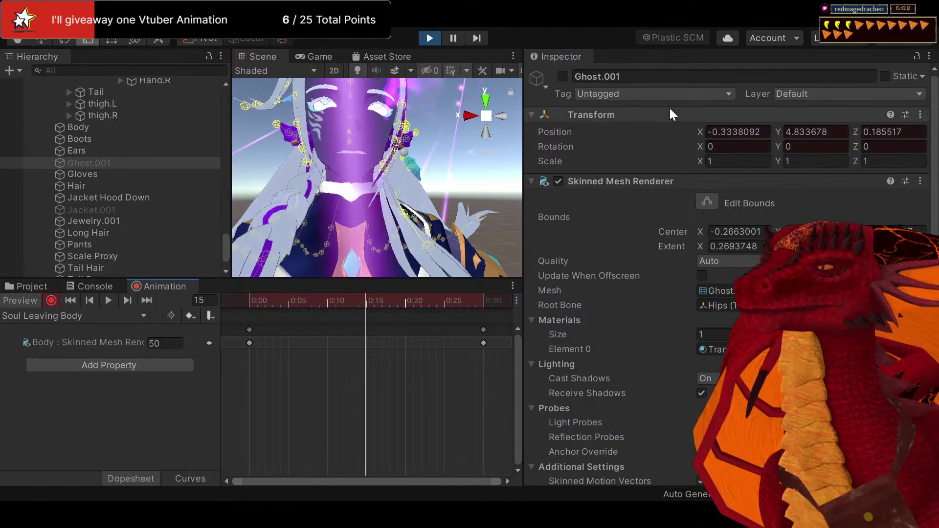
left_click(563, 77)
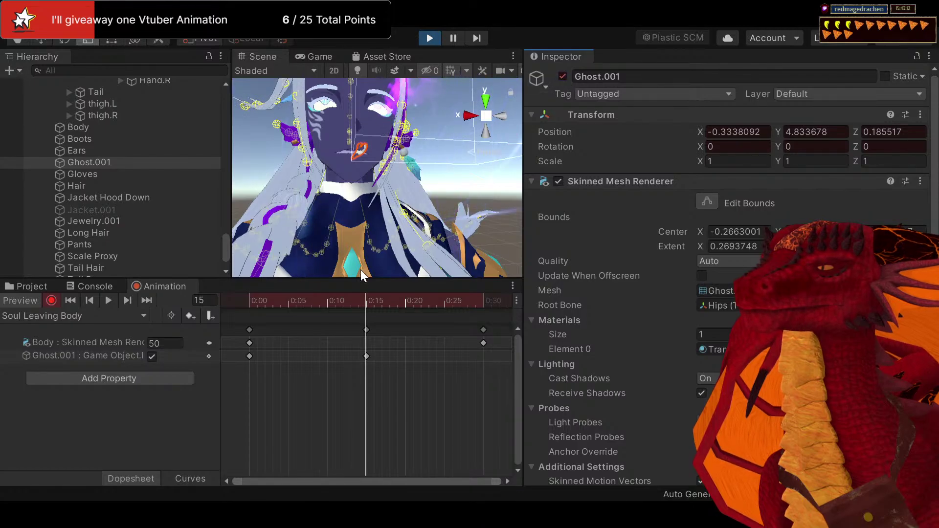
left_click(368, 330)
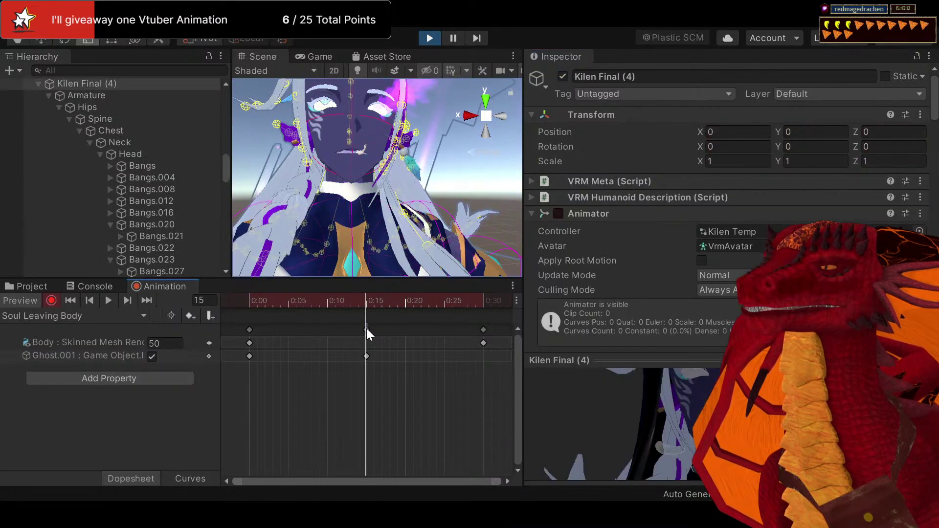
Record a scale of 1 on all three axes for the root Ghost bone at frame 40 of the clip
left_click_drag(369, 297, 490, 301)
scroll(436, 366, "down", 3)
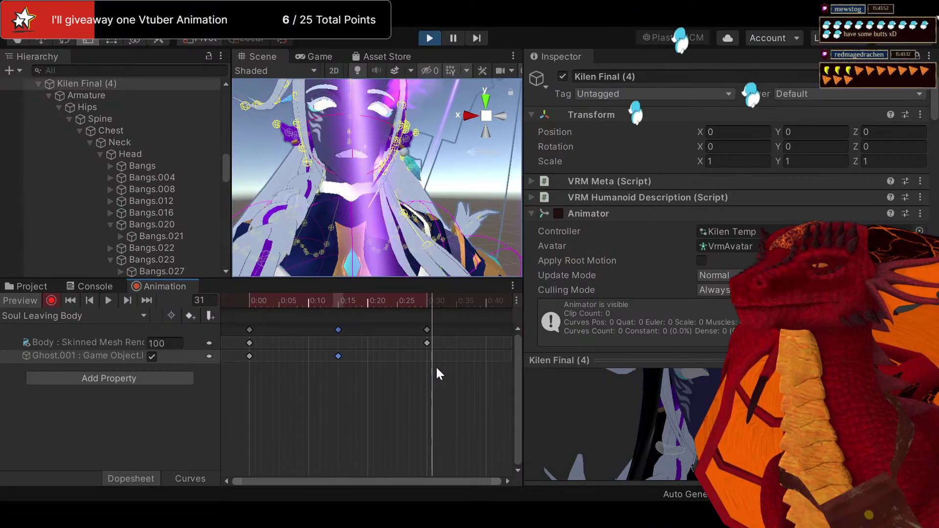
left_click_drag(422, 300, 433, 301)
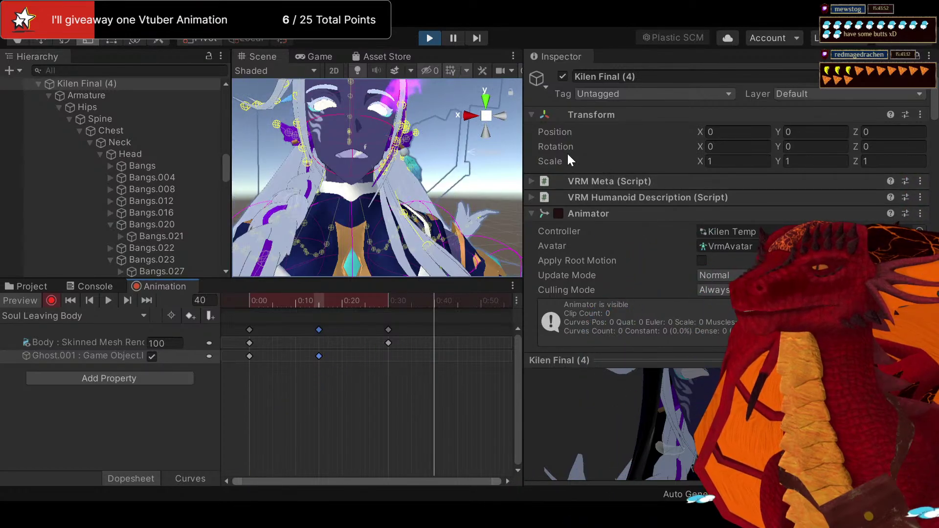
scroll(127, 223, "down", 10)
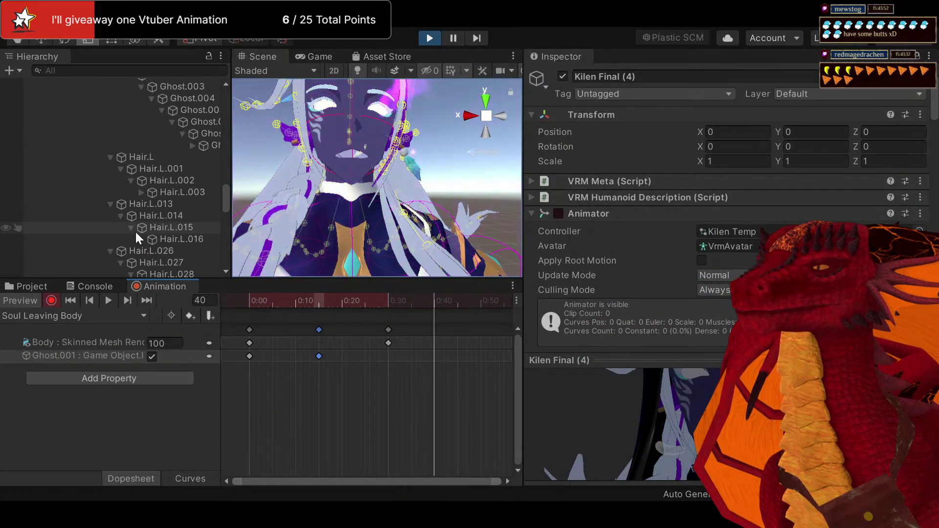
scroll(137, 230, "up", 5)
scroll(142, 229, "down", 3)
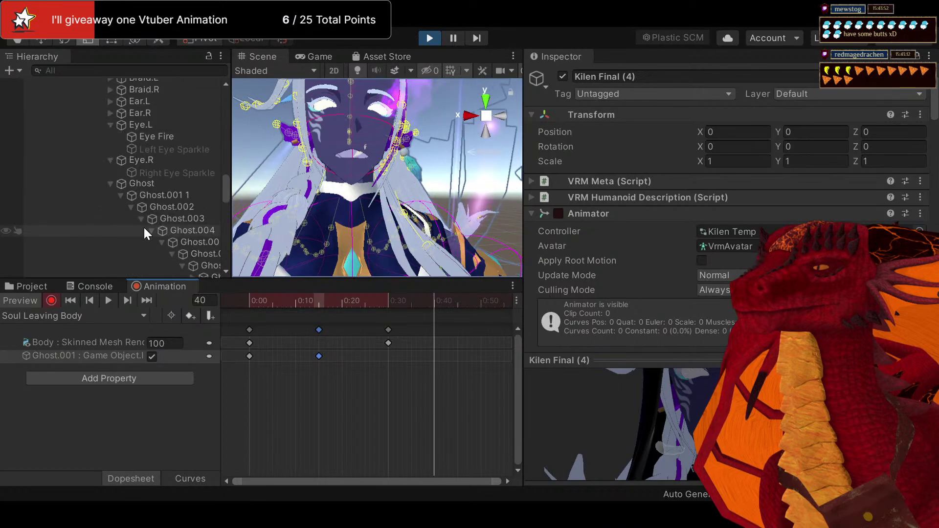
left_click(148, 185)
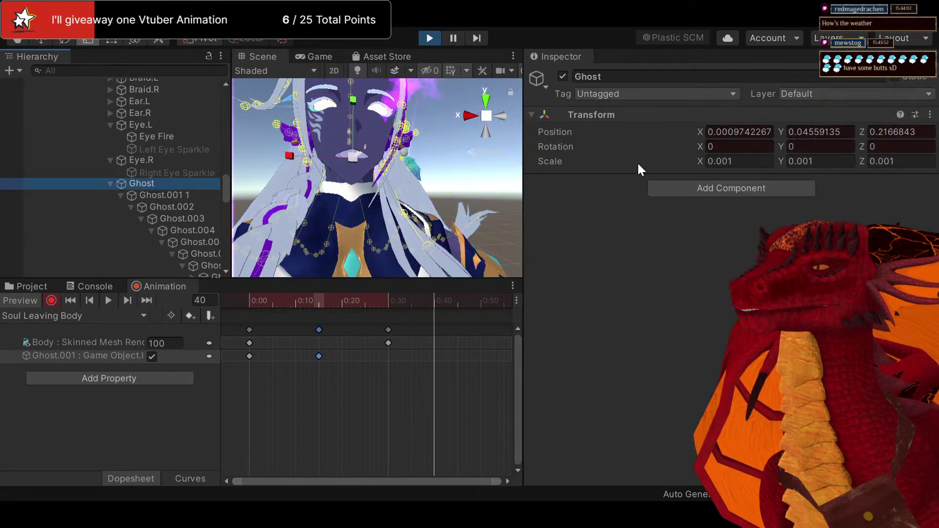
left_click(722, 161)
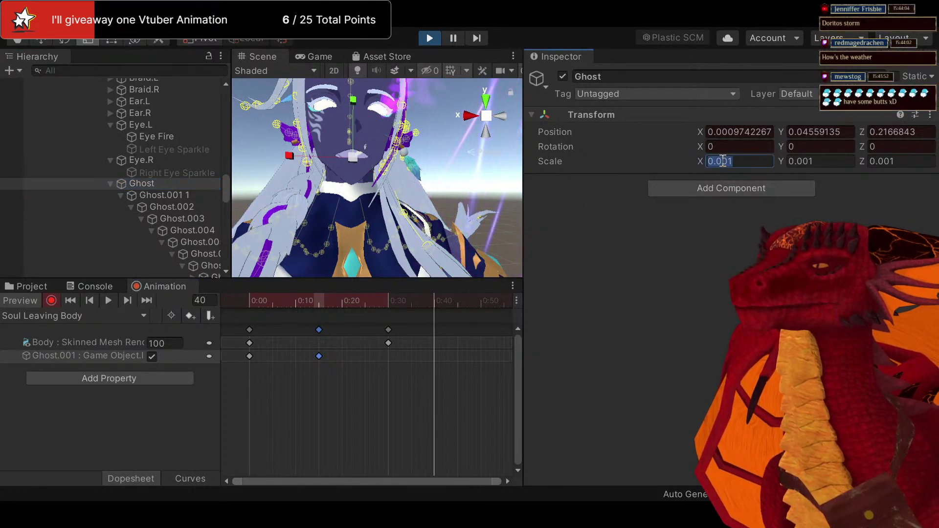
type("1")
left_click(814, 161)
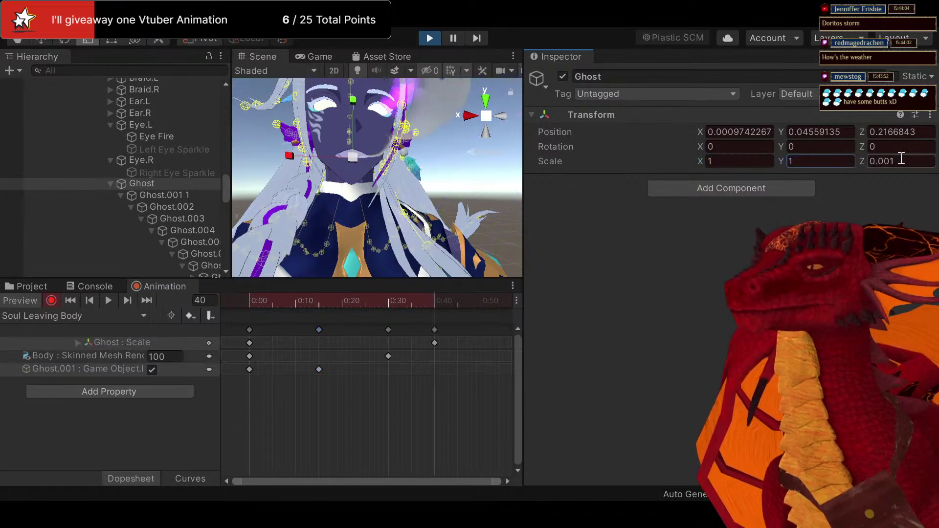
key("Return")
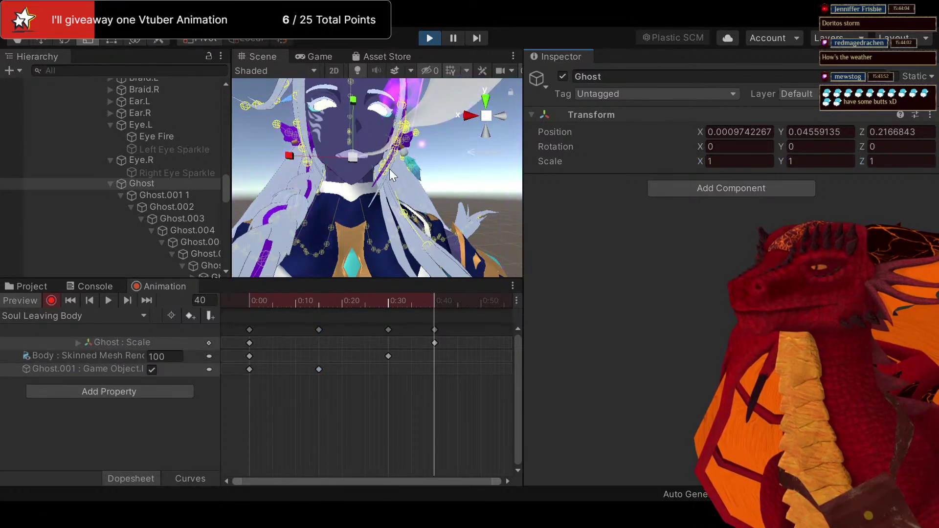
Return to frame 0, stop recording, and play the clip with the avatar's upper body in view
left_click_drag(309, 303, 205, 307)
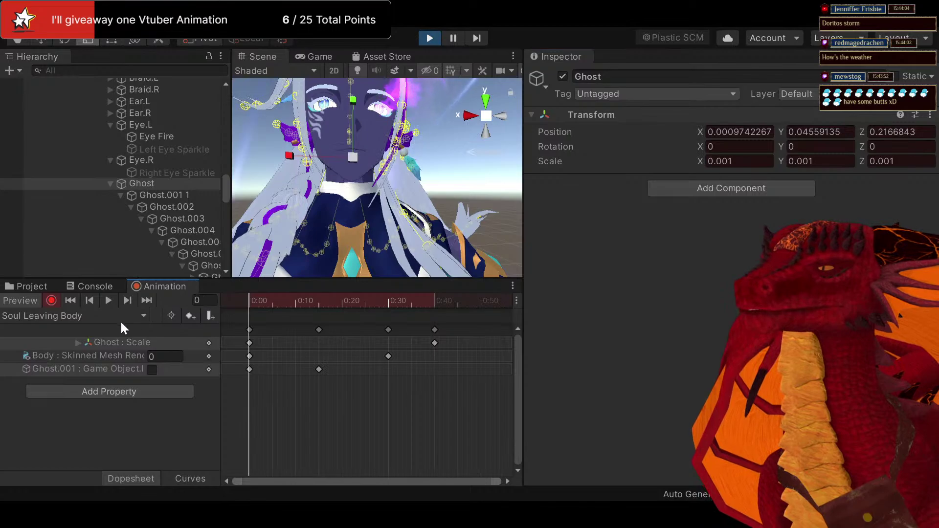
left_click(50, 301)
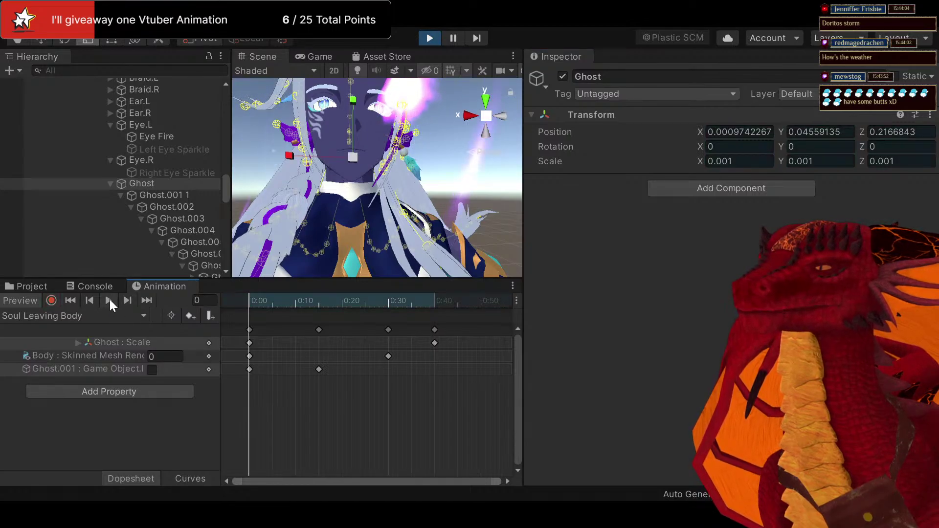
left_click(108, 300)
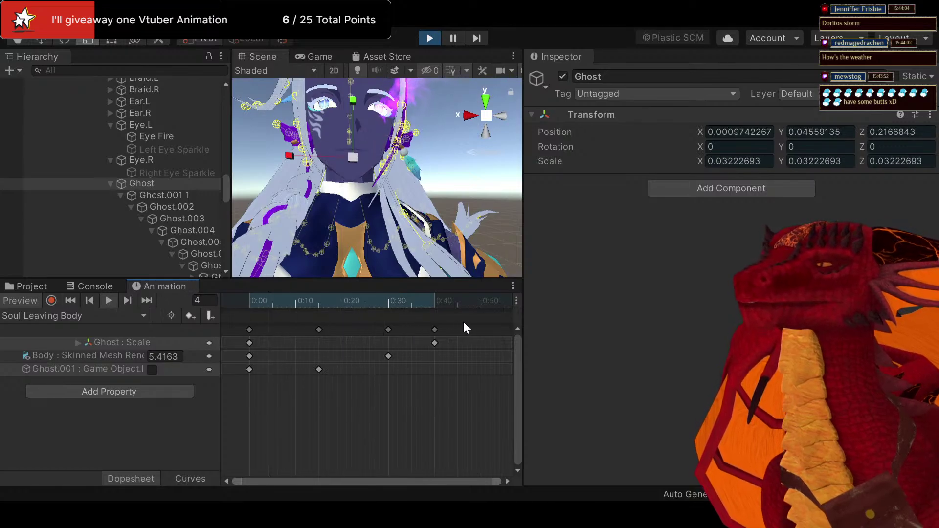
scroll(391, 209, "down", 5)
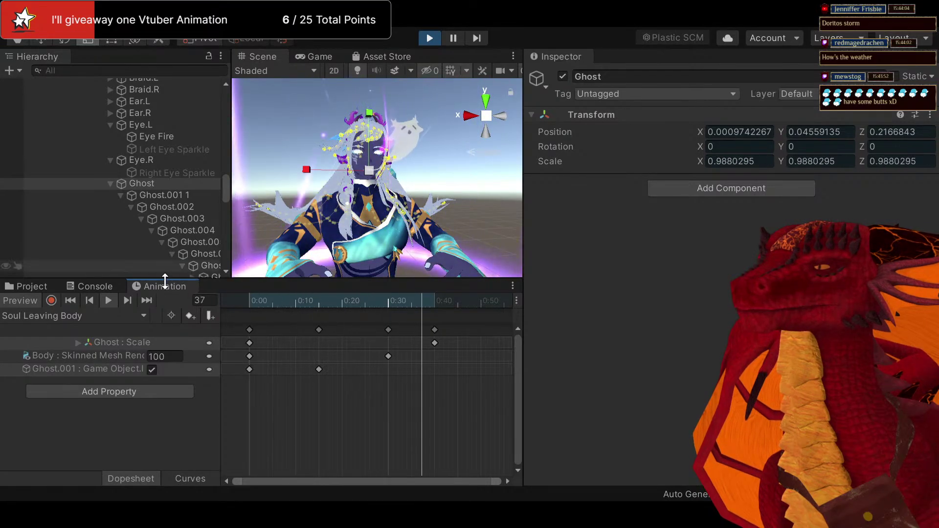
left_click(109, 300)
Move the Ghost bone's final scale keyframe to about frame 58 and play the clip
left_click(368, 305)
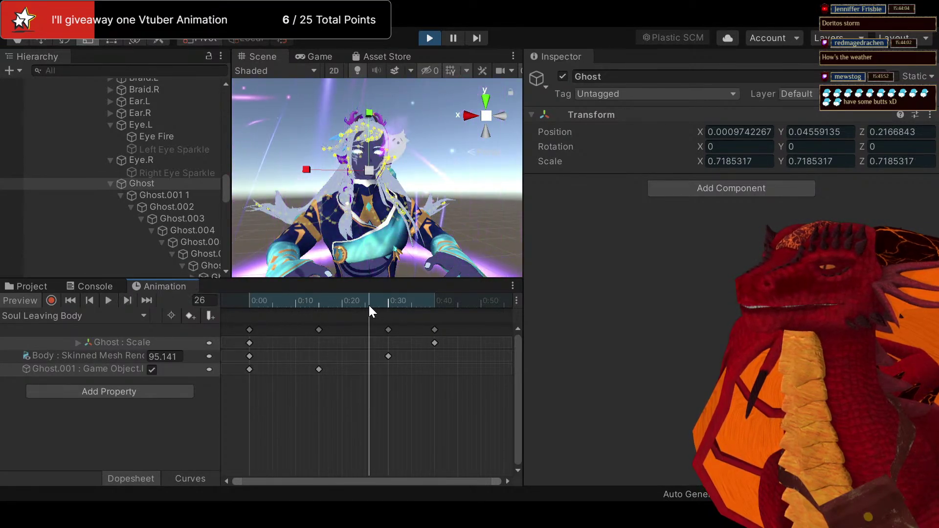
left_click(435, 330)
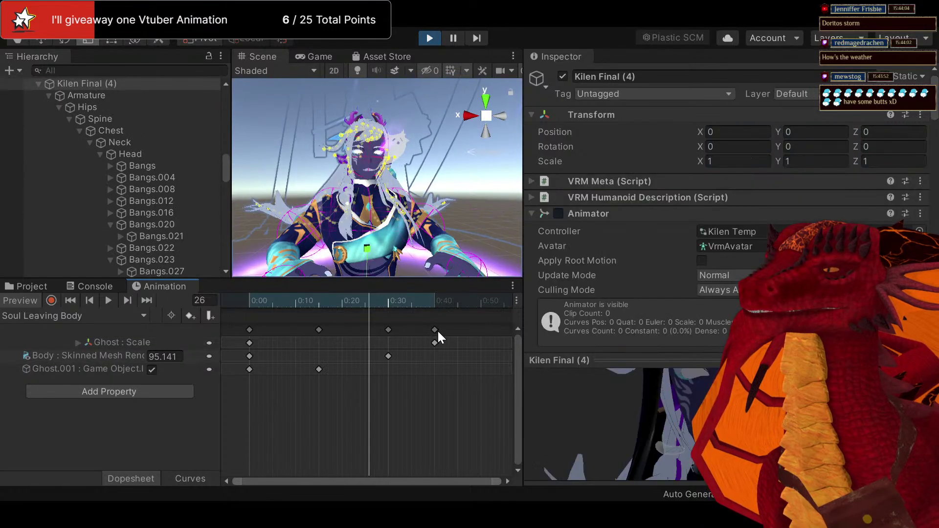
left_click(434, 330)
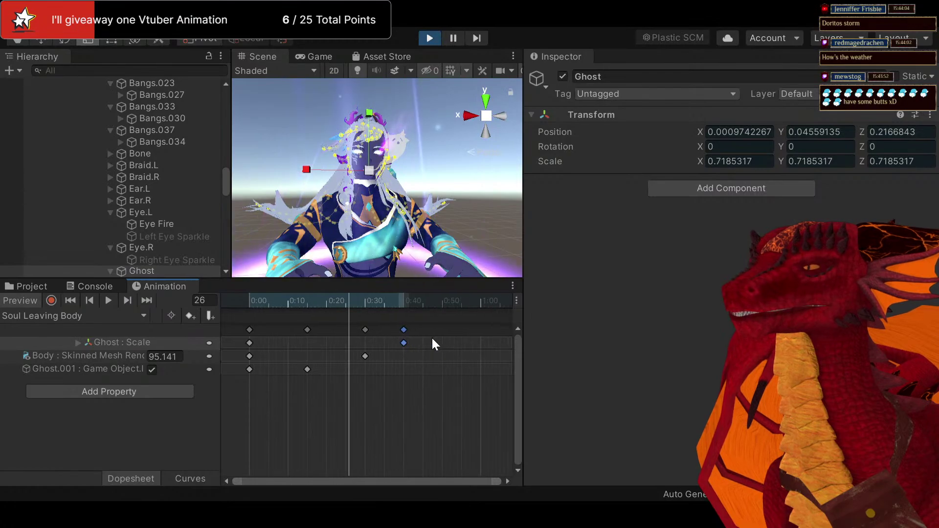
scroll(432, 336, "down", 1)
middle_click_drag(431, 336, 354, 353)
left_click_drag(326, 333, 395, 333)
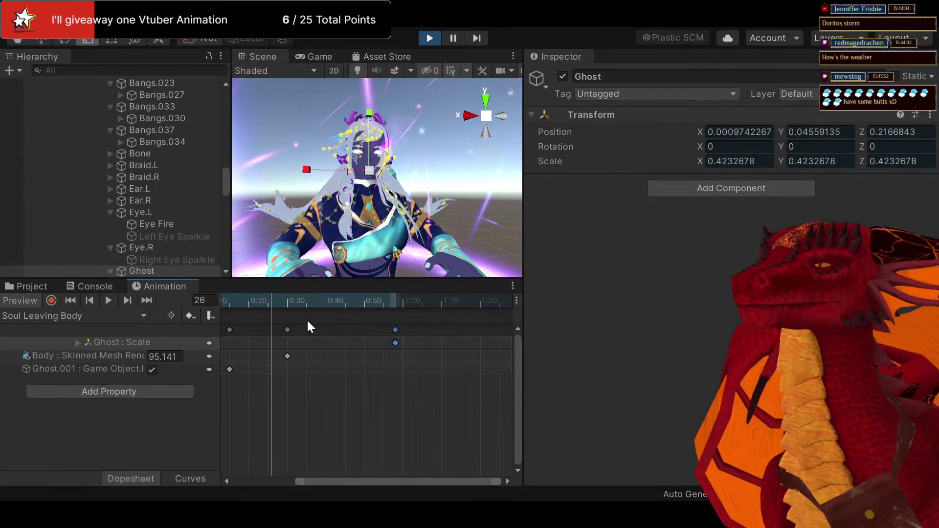
left_click(109, 300)
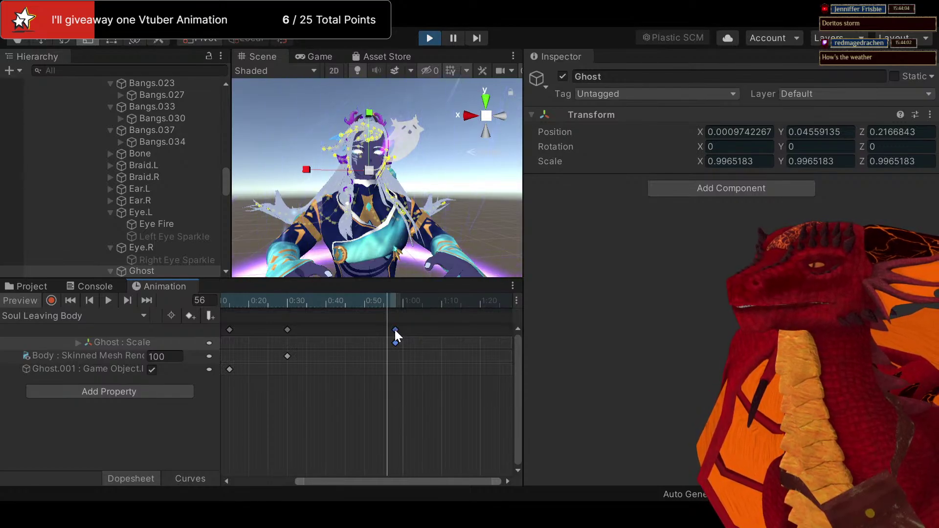
Move the Ghost bone's final scale keyframe to about 1:17 and play the clip with the avatar's face framed
left_click_drag(398, 330, 469, 331)
left_click(428, 300)
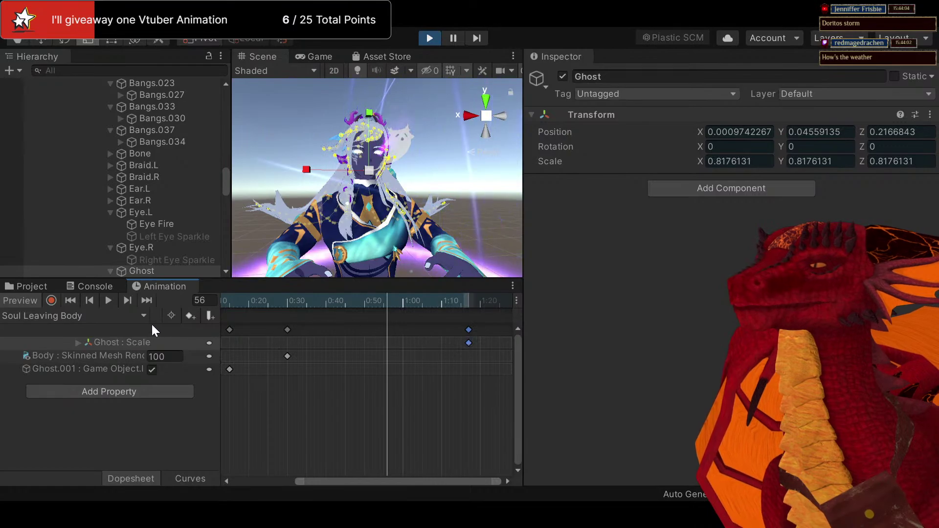
left_click(109, 300)
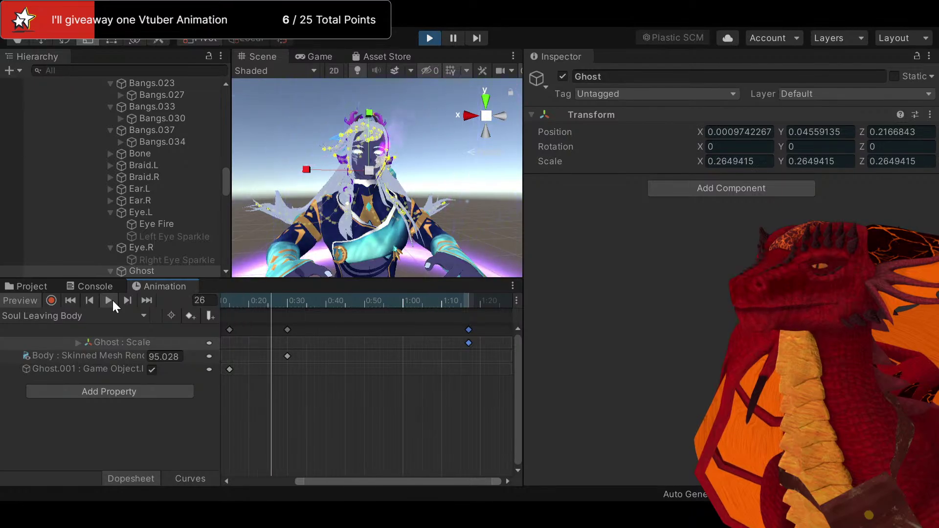
left_click(394, 304)
key("f")
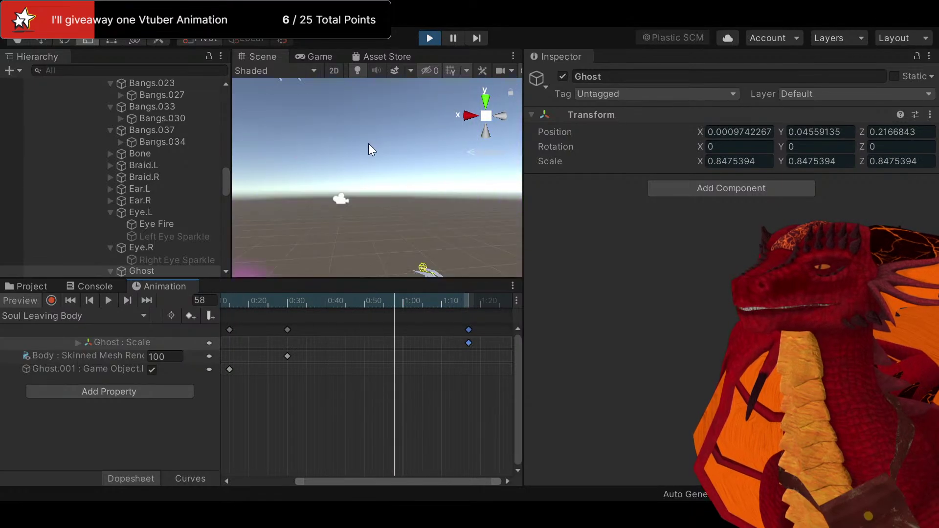
left_click(108, 301)
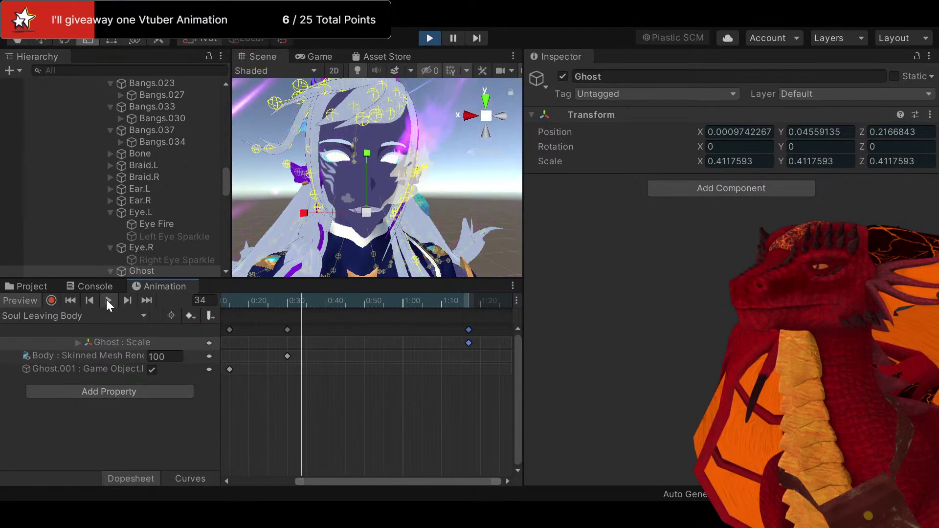
left_click(107, 300)
Scrub the clip back to frame 0 to check the ghost's first appearance, and exit play mode
left_click_drag(365, 303, 152, 308)
scroll(274, 347, "down", 5)
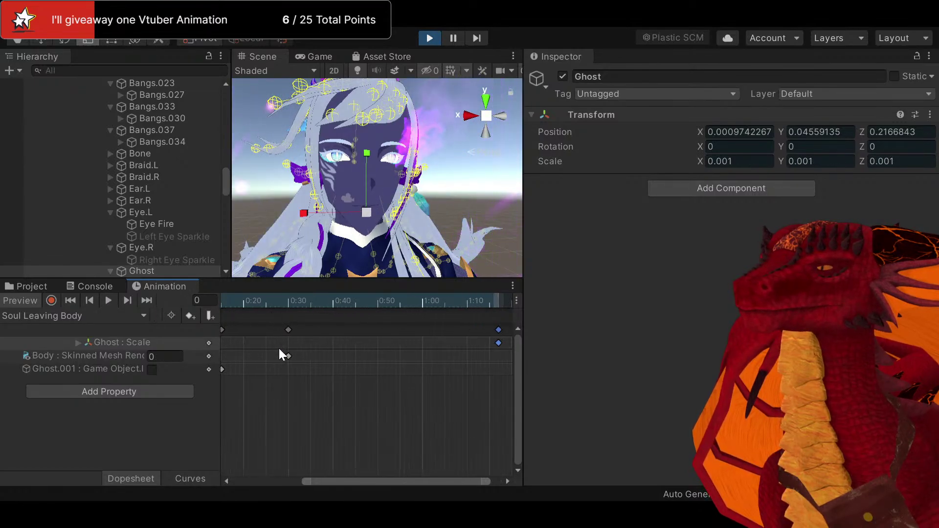
left_click(248, 304)
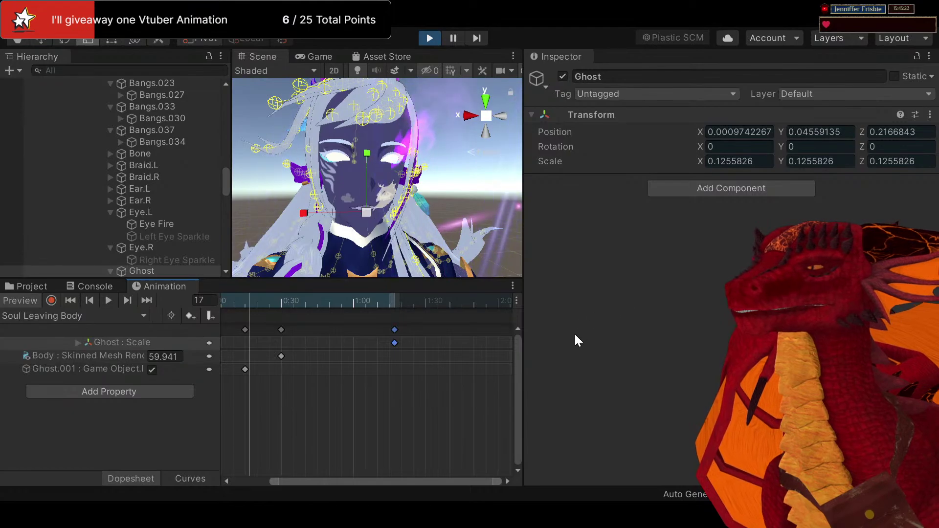
left_click(284, 302)
left_click_drag(279, 304, 122, 305)
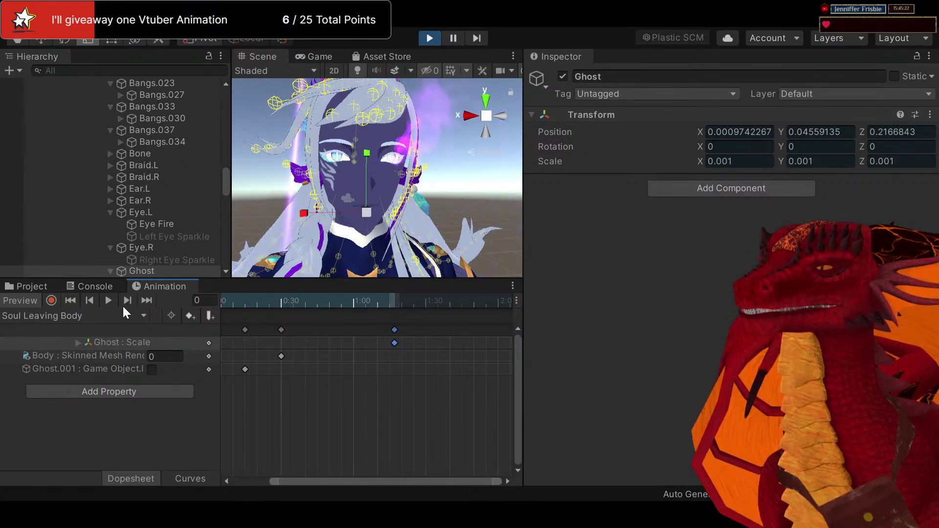
scroll(341, 377, "down", 3)
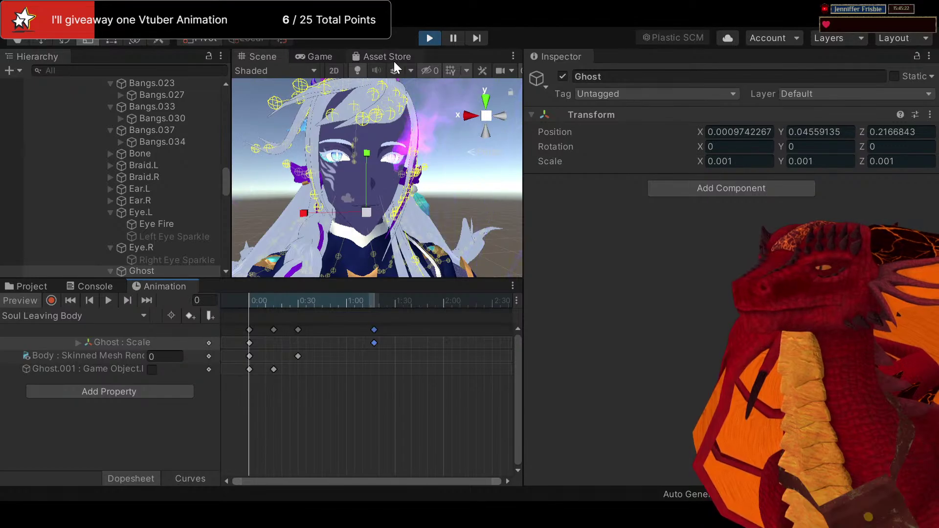
left_click(429, 39)
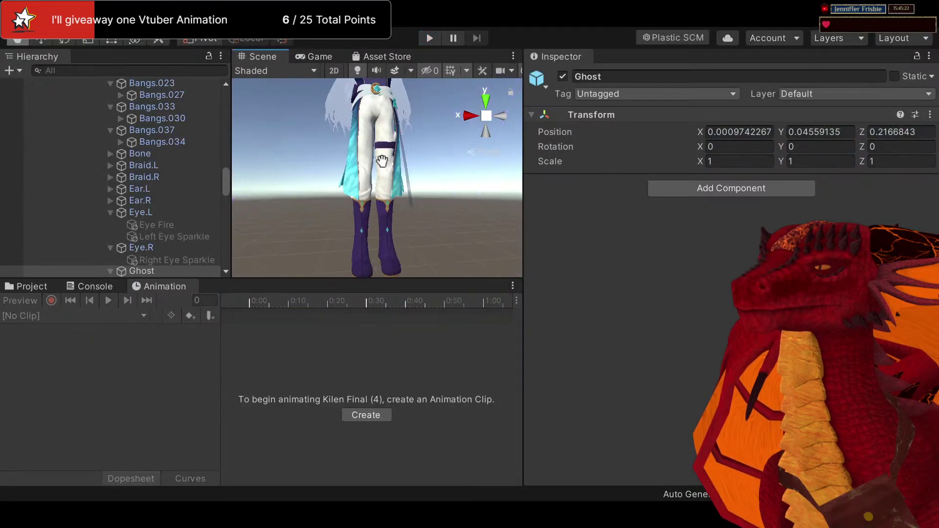
Deactivate the Ghost.001 mesh object on the Kilen Final (4) avatar so the ghost is hidden by default
middle_click_drag(384, 250, 381, 197)
scroll(380, 197, "up", 5)
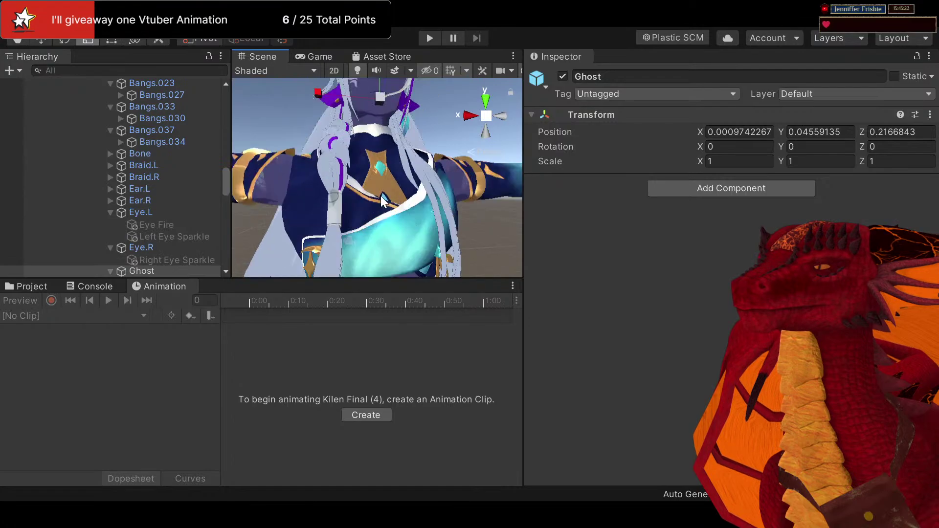
scroll(133, 219, "down", 2)
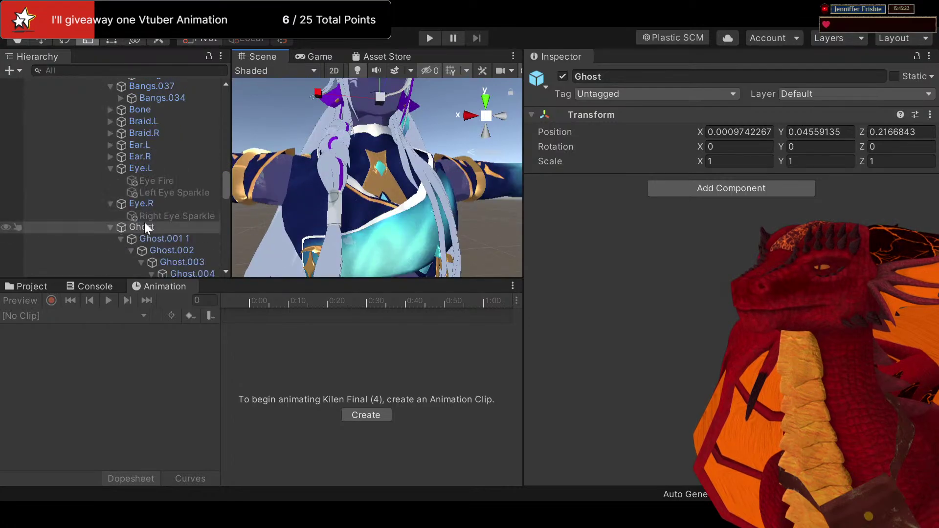
scroll(145, 222, "down", 4)
scroll(158, 206, "up", 4)
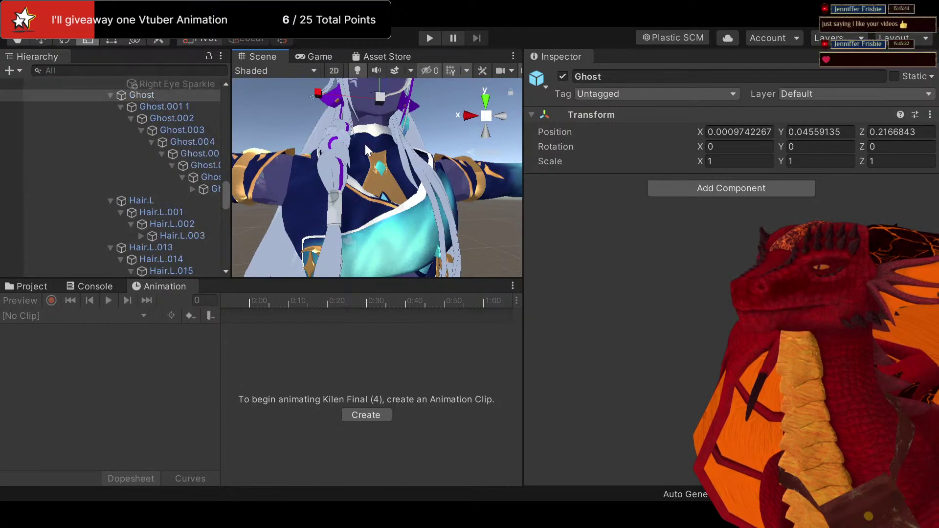
middle_click_drag(365, 144, 365, 157)
scroll(106, 205, "down", 12)
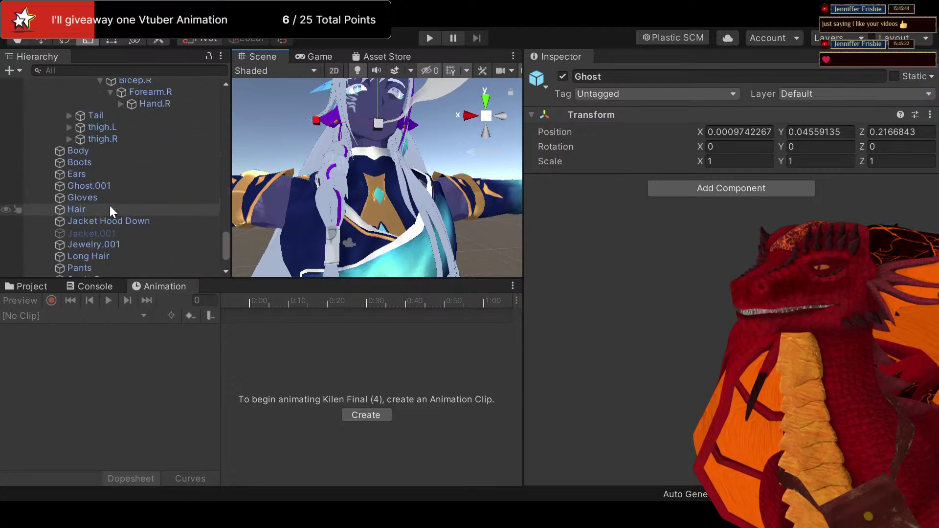
left_click(93, 185)
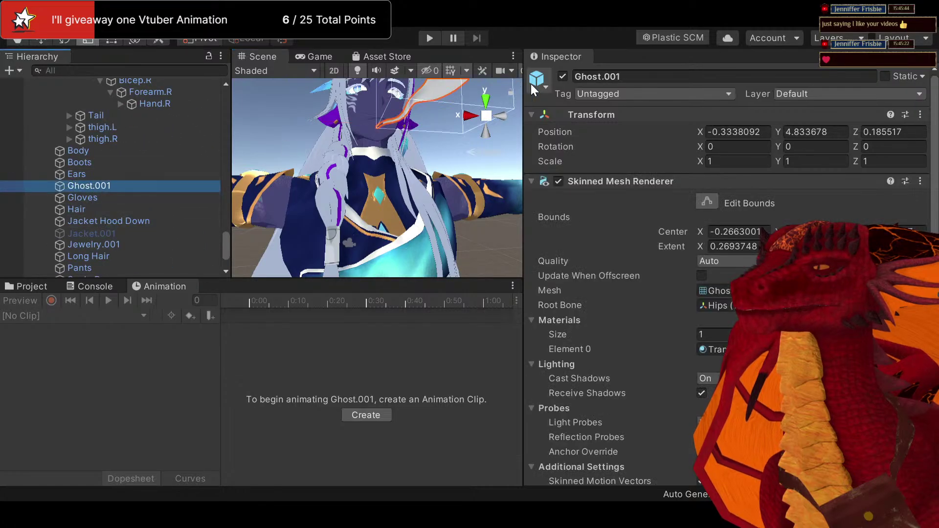
left_click(562, 76)
right_click_drag(335, 142, 274, 156)
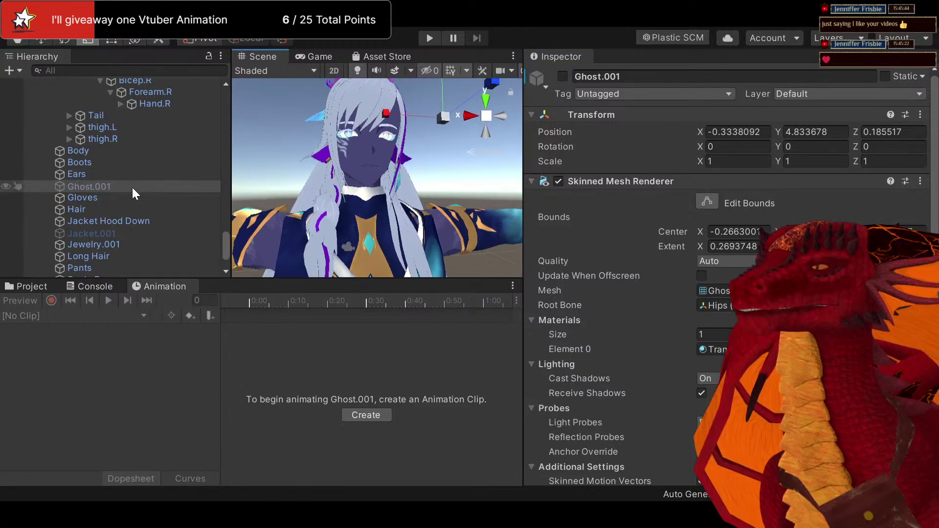
Add a Dynamic Bone component to the Kilen Final (4) root object
scroll(121, 203, "up", 8)
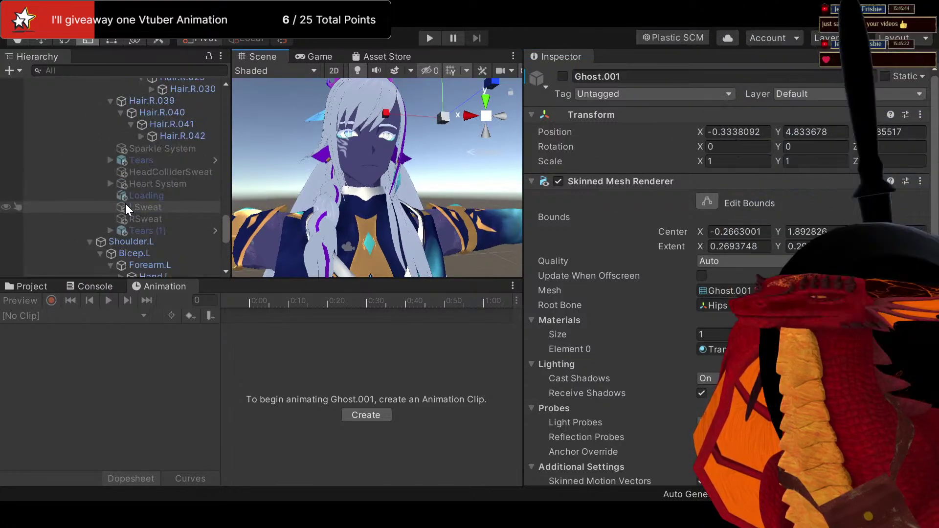
scroll(641, 290, "down", 3)
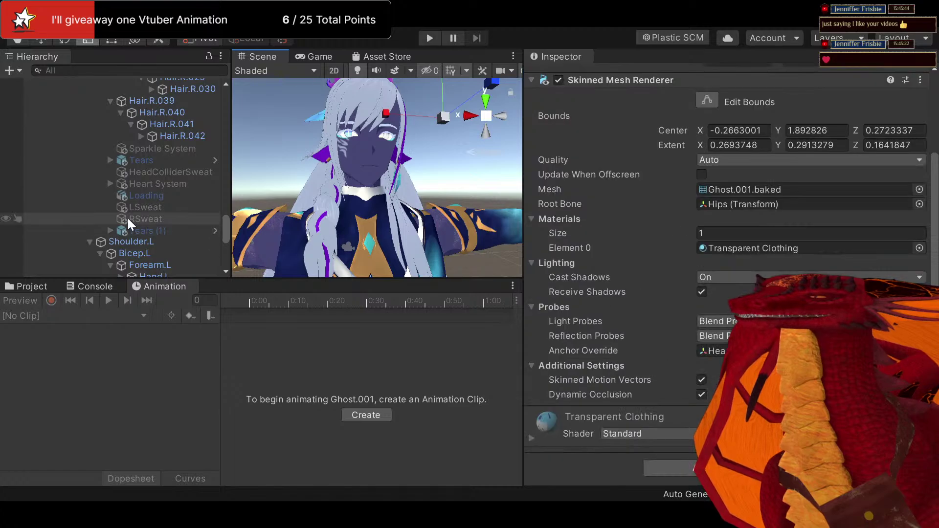
scroll(128, 218, "up", 10)
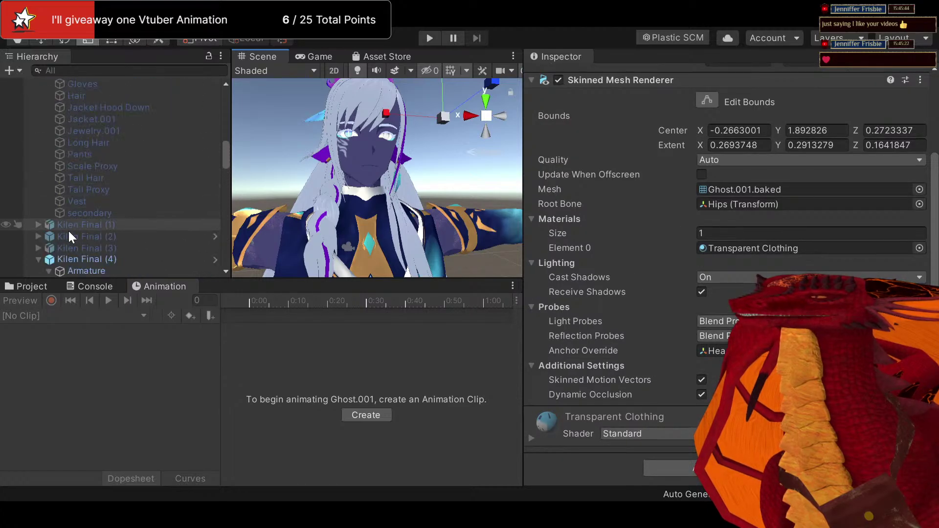
left_click(77, 259)
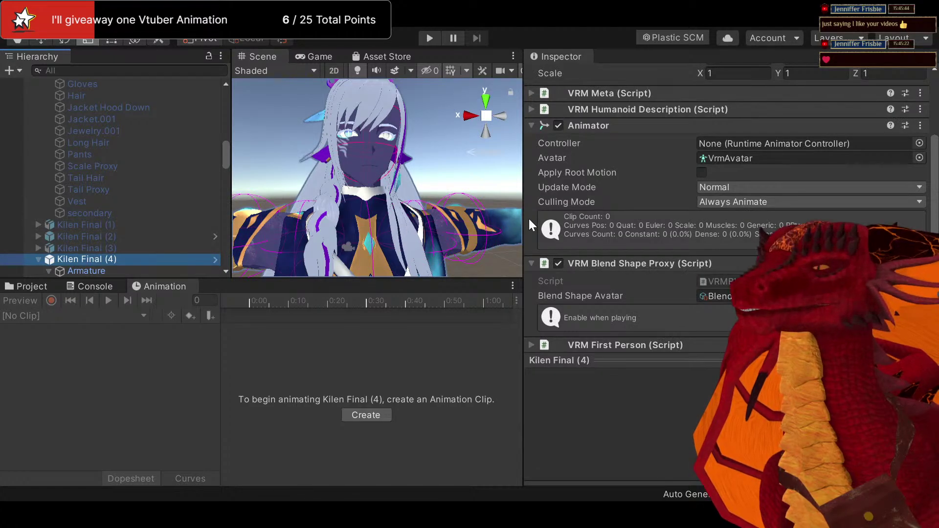
scroll(590, 235, "down", 3)
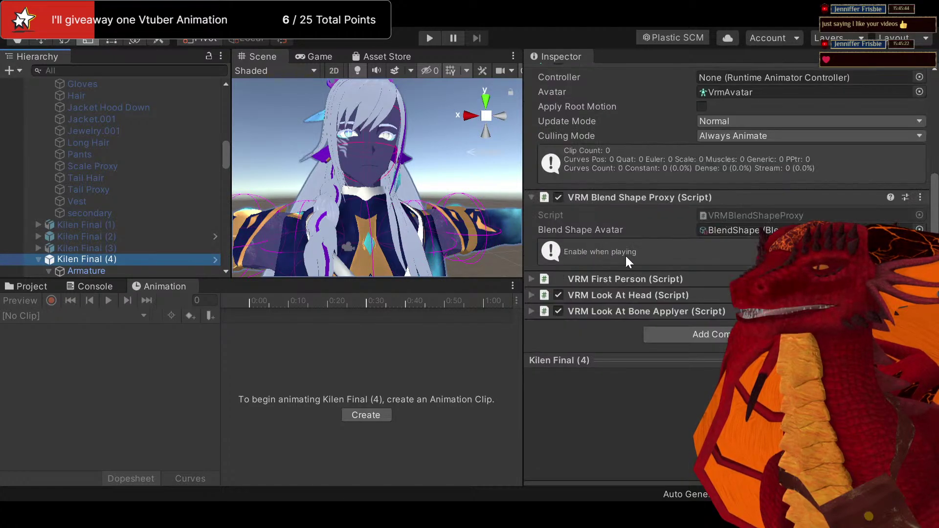
left_click(673, 337)
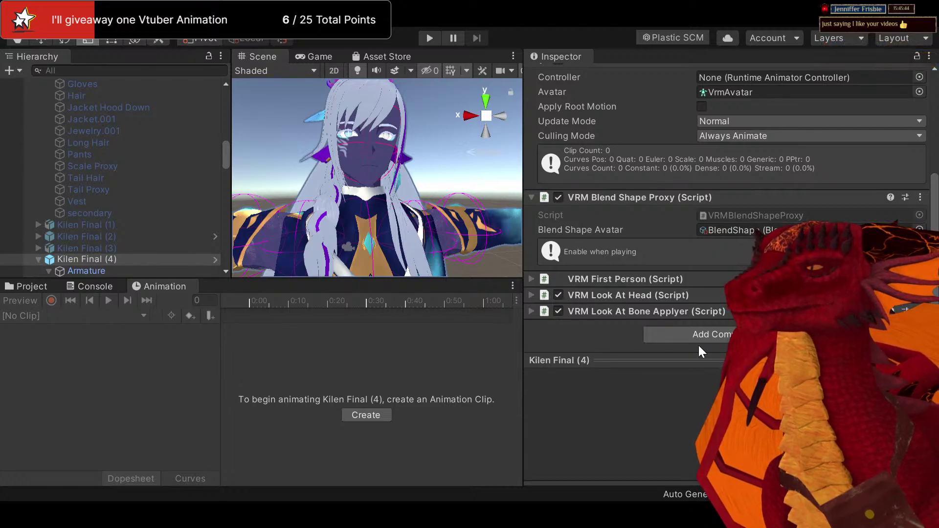
left_click(709, 316)
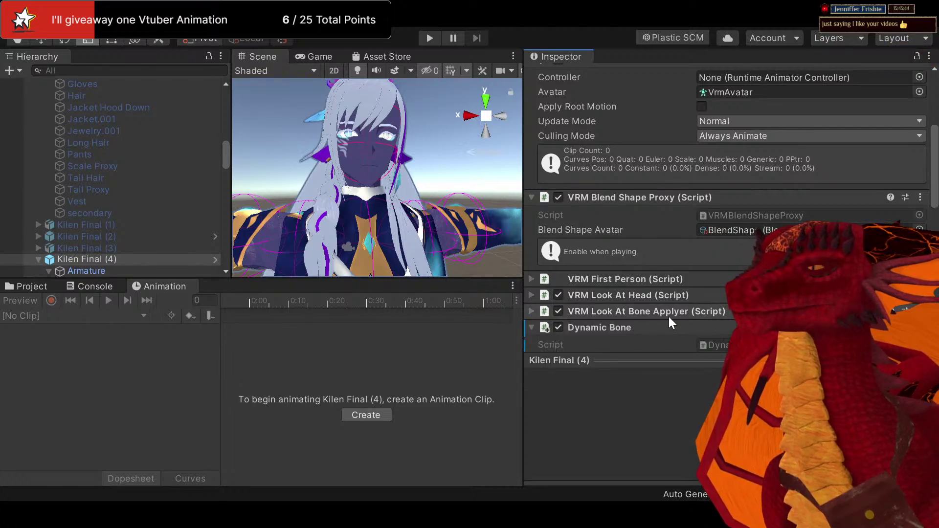
Assign the Ghost bone under Head as the Root of the Dynamic Bone component
scroll(668, 316, "down", 3)
scroll(147, 181, "down", 6)
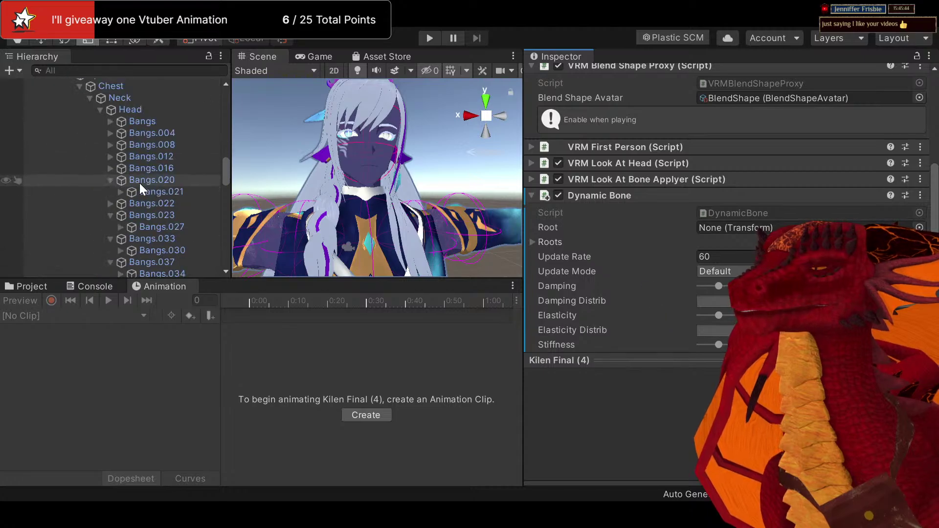
scroll(145, 161, "up", 2)
scroll(142, 157, "down", 8)
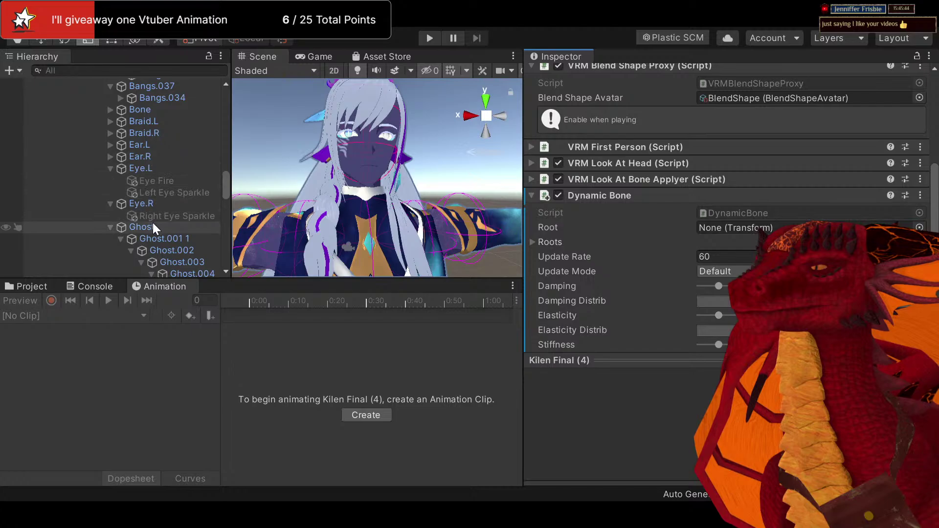
left_click_drag(152, 226, 716, 220)
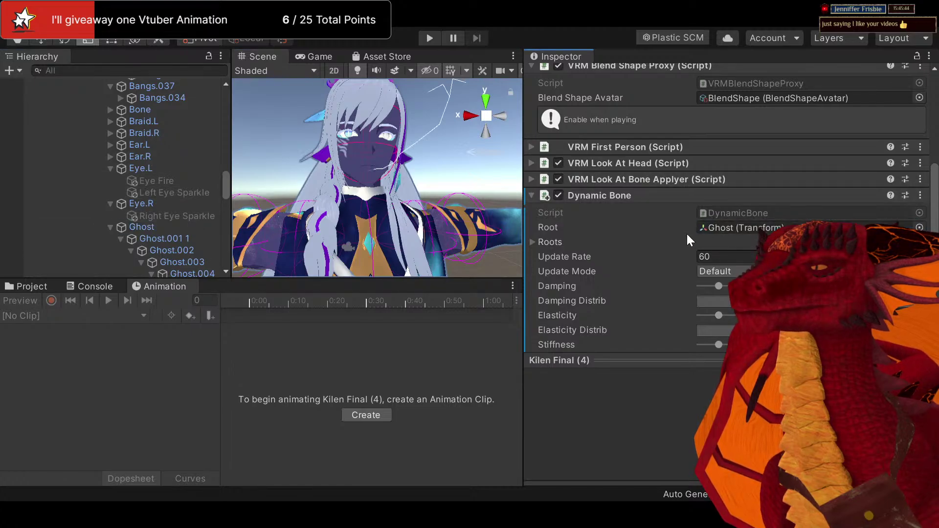
Set the Dynamic Bone's Damping to 0.2, Elasticity to 0.05, Stiffness to 0.8 and Inert to 0.5
scroll(687, 238, "down", 5)
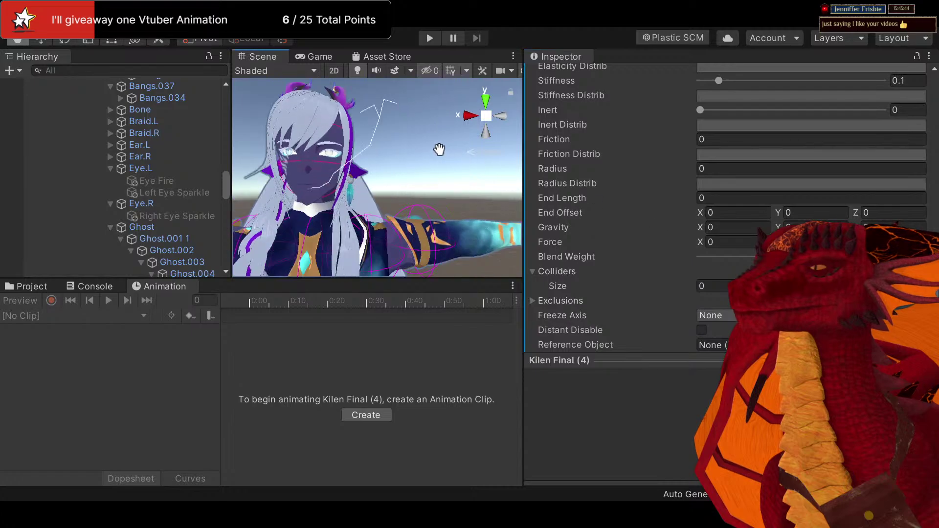
scroll(696, 223, "up", 3)
scroll(691, 224, "down", 3)
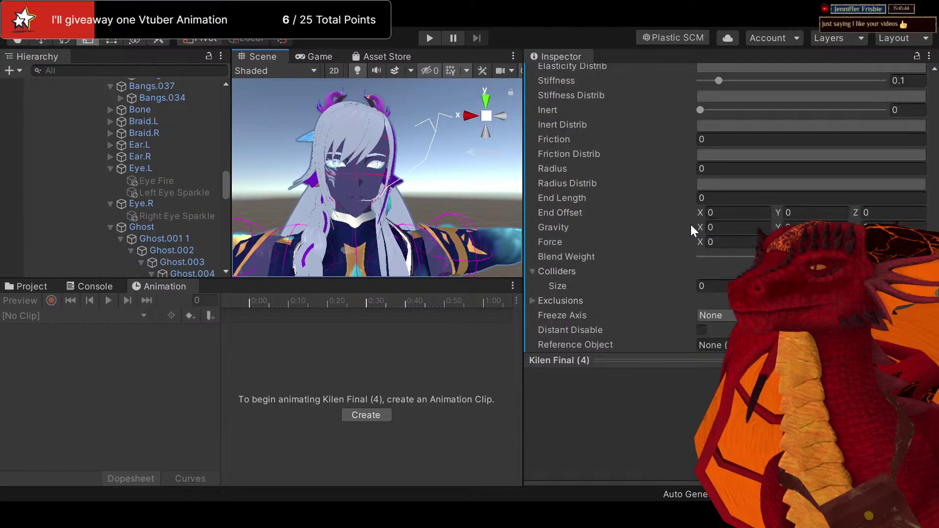
scroll(686, 225, "up", 5)
scroll(683, 228, "down", 5)
scroll(686, 228, "up", 3)
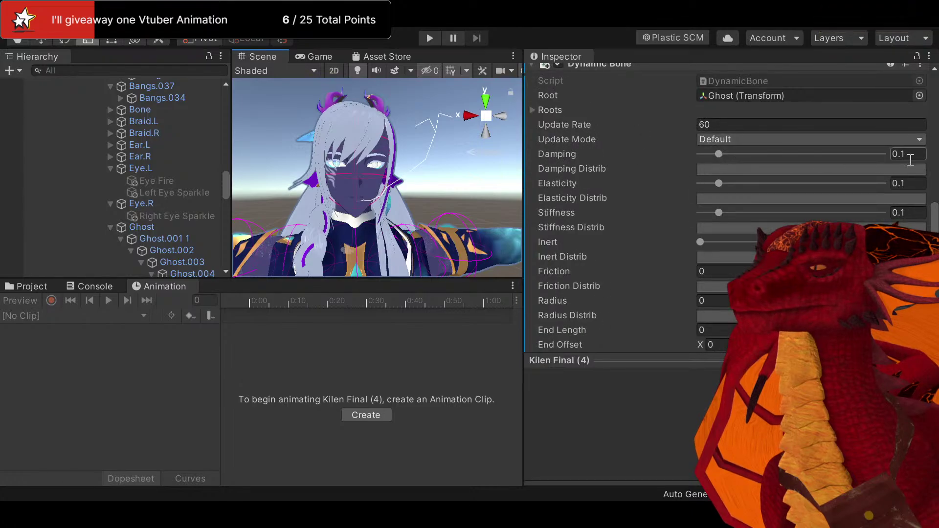
type("0.2")
key("Tab")
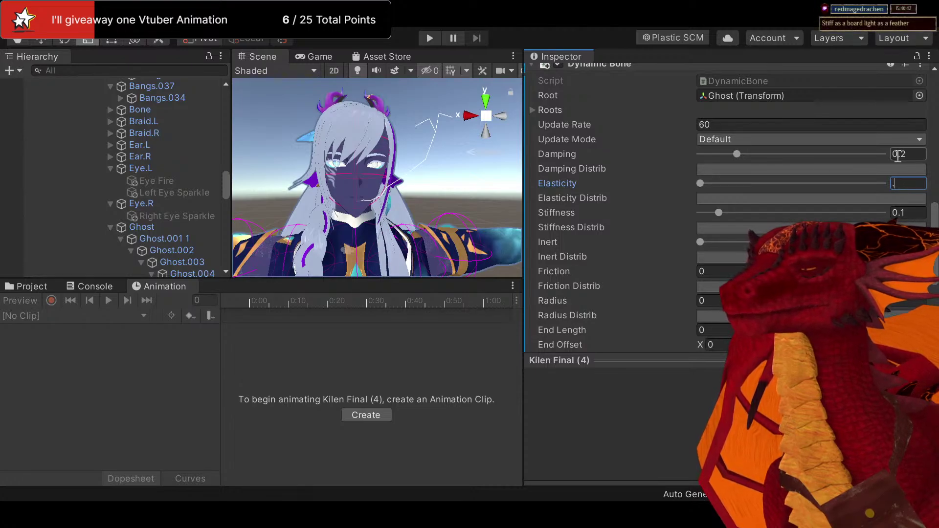
type(".05")
key("Tab")
key("Tab")
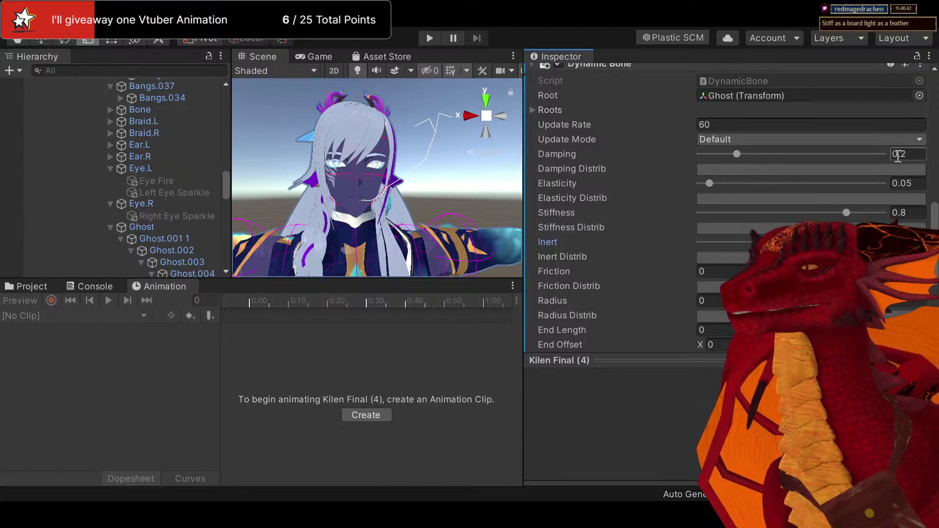
scroll(852, 208, "down", 5)
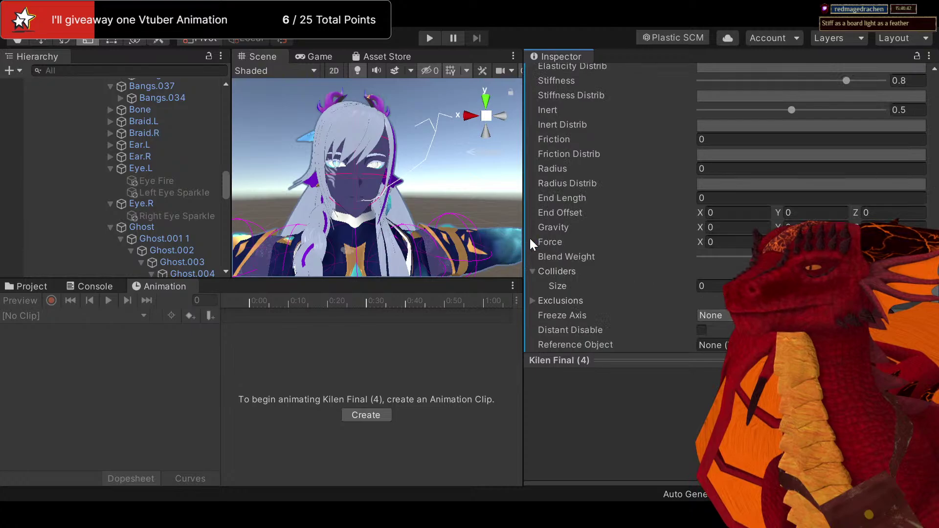
Enter play mode, show the avatar in the Scene view, and assign the Kilen Temp controller to Kilen Final (4)
left_click(428, 39)
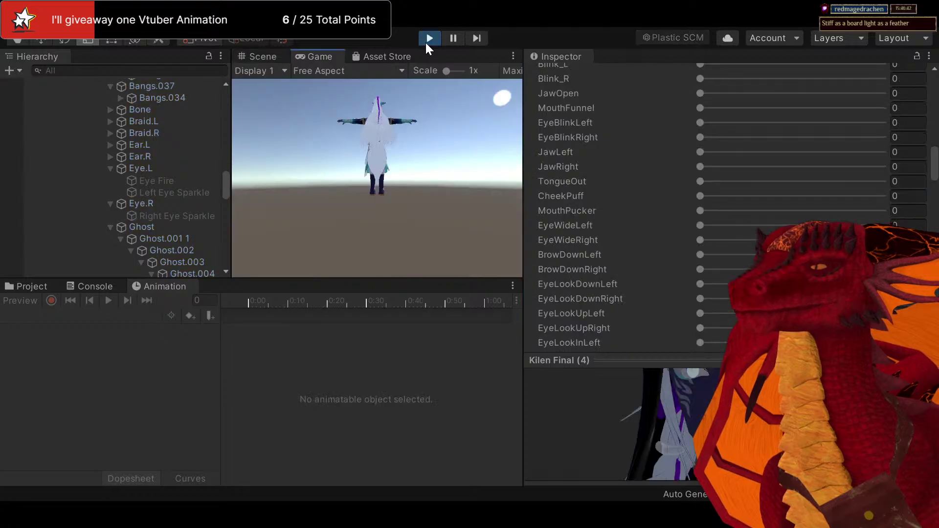
left_click(252, 57)
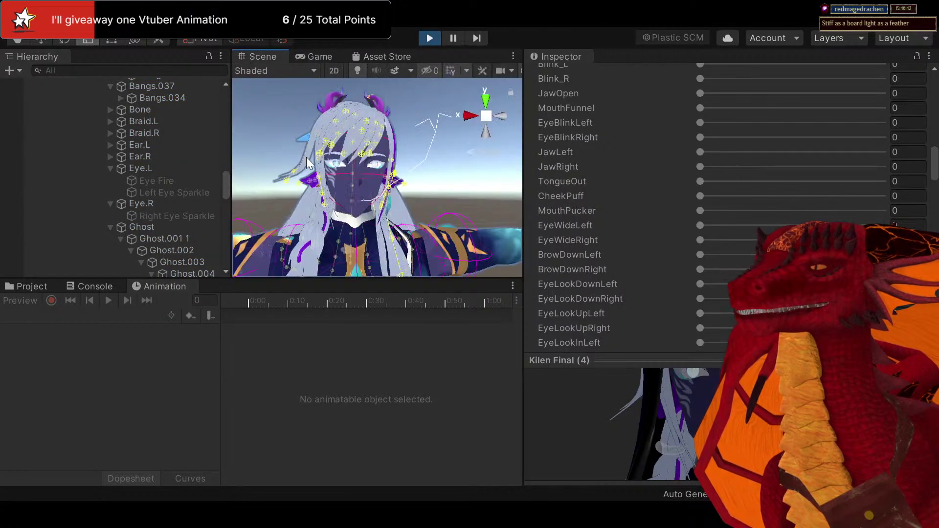
scroll(350, 151, "down", 5)
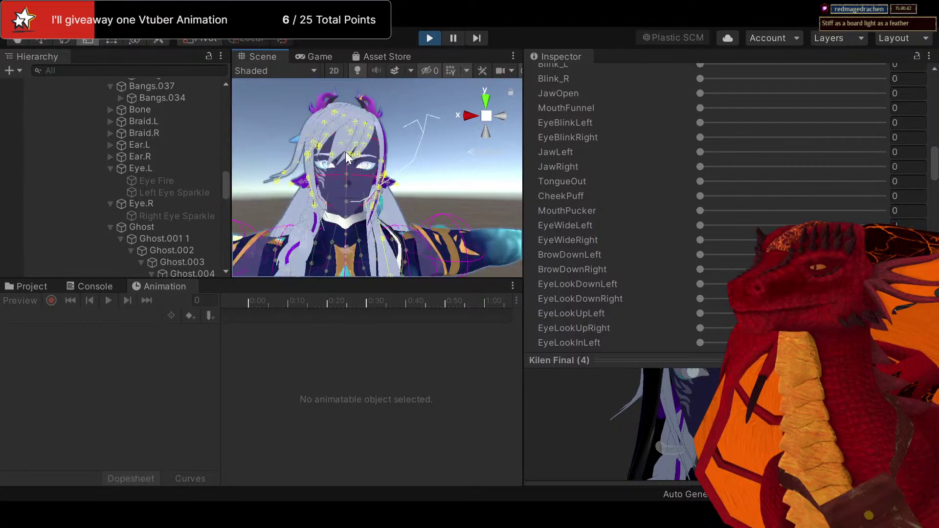
scroll(166, 226, "down", 5)
scroll(166, 224, "up", 3)
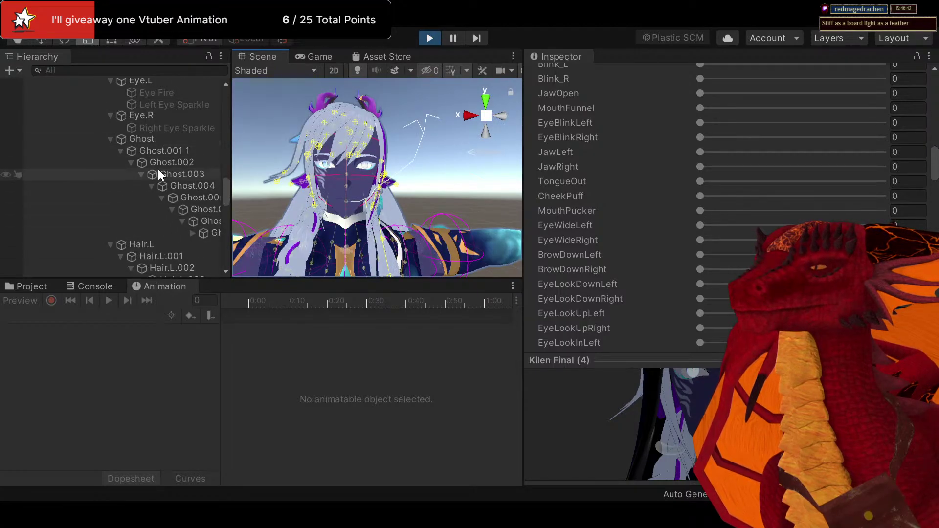
left_click(32, 287)
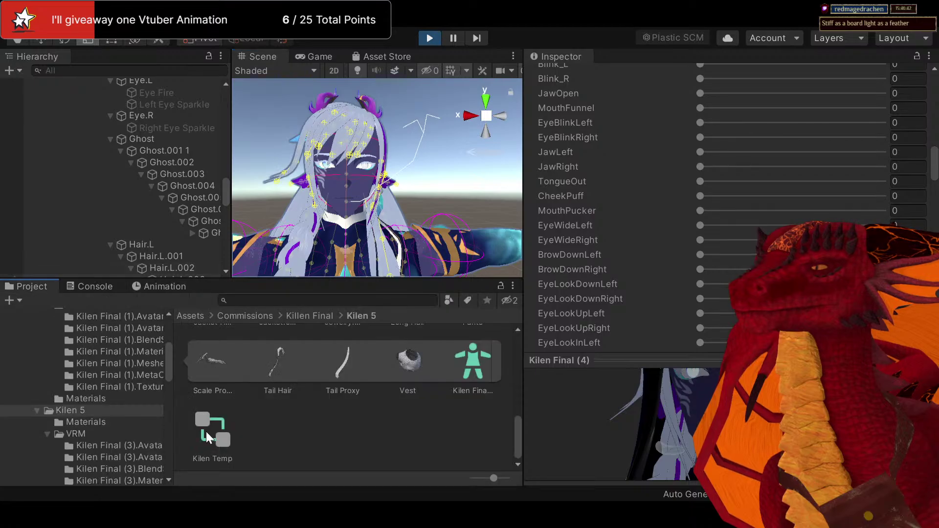
scroll(182, 220, "up", 8)
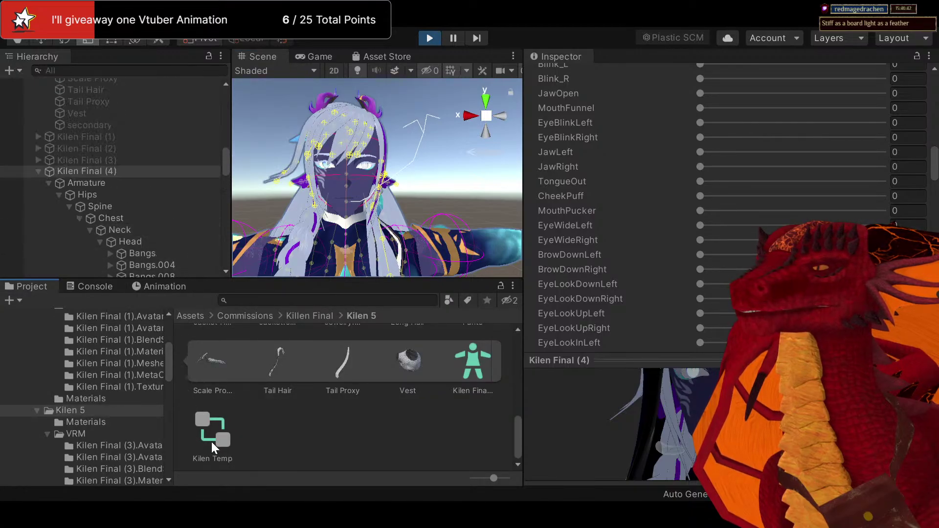
left_click_drag(219, 434, 83, 173)
Choose the Soul Leaving Body clip and play it with the avatar's face in view
left_click(162, 287)
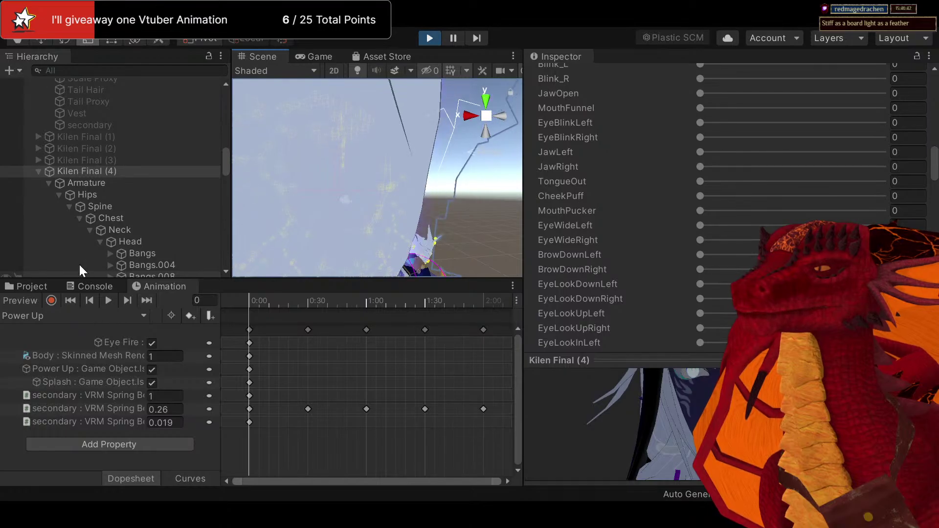
left_click(108, 300)
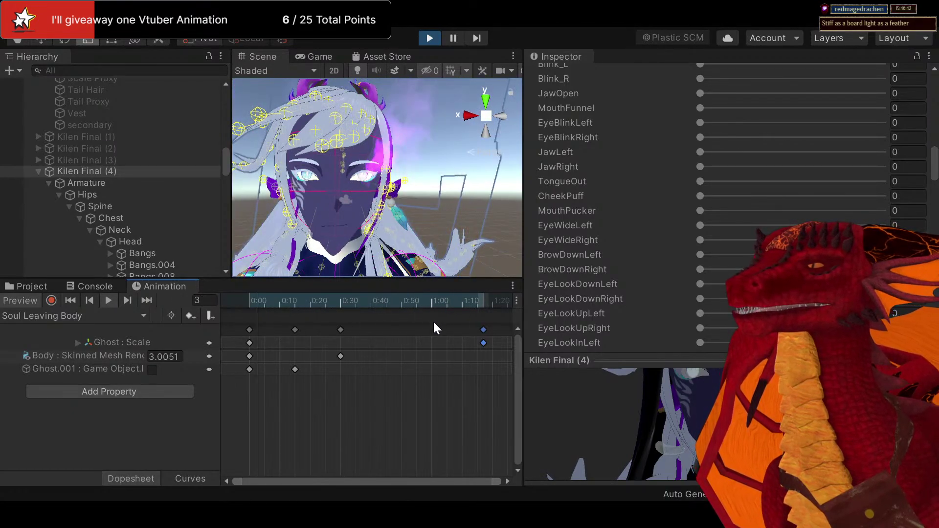
scroll(409, 368, "down", 4)
scroll(404, 376, "down", 1)
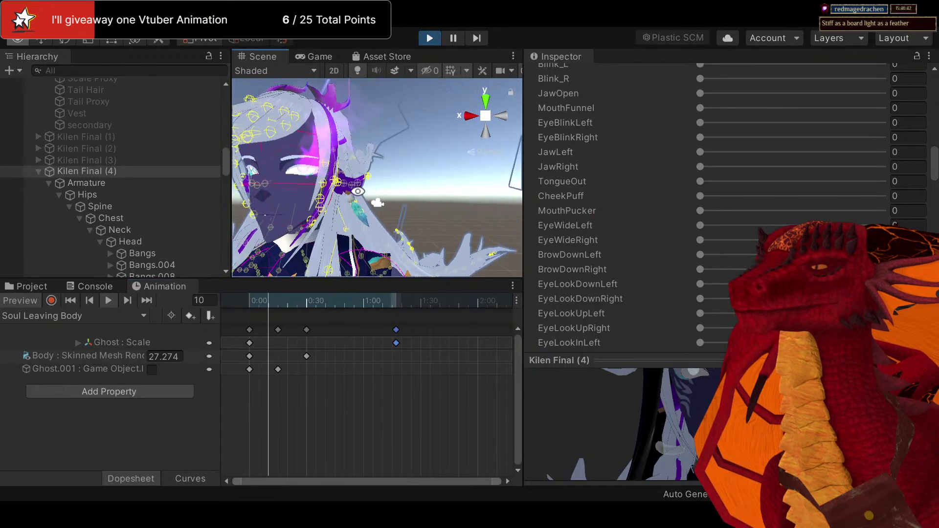
Stop playback and scrub the Soul Leaving Body clip to about frame 72, framing the emerged ghost beside the head
left_click(112, 301)
left_click(358, 300)
left_click_drag(362, 299, 385, 299)
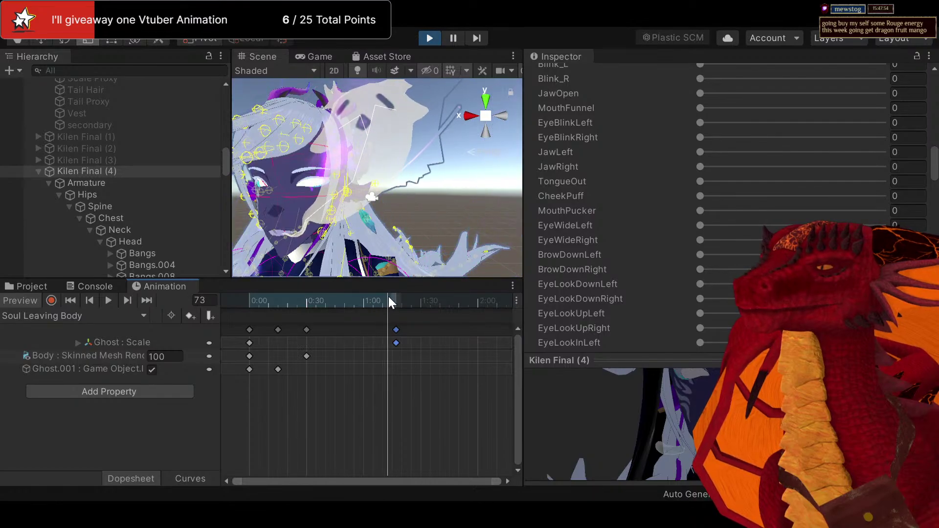
left_click_drag(366, 147, 323, 149, "alt")
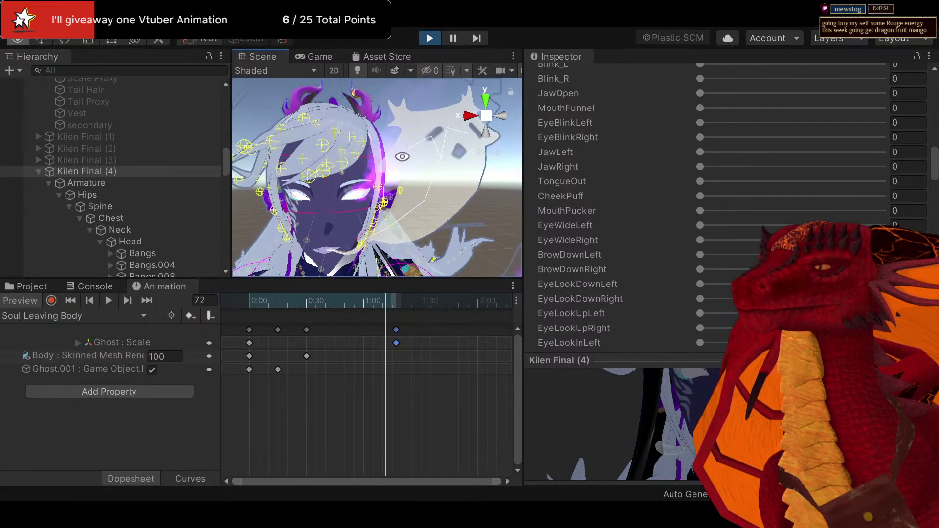
Swing the Head bone around its Y axis, ending at about -3.73, to test how the ghost sways
left_click(139, 244)
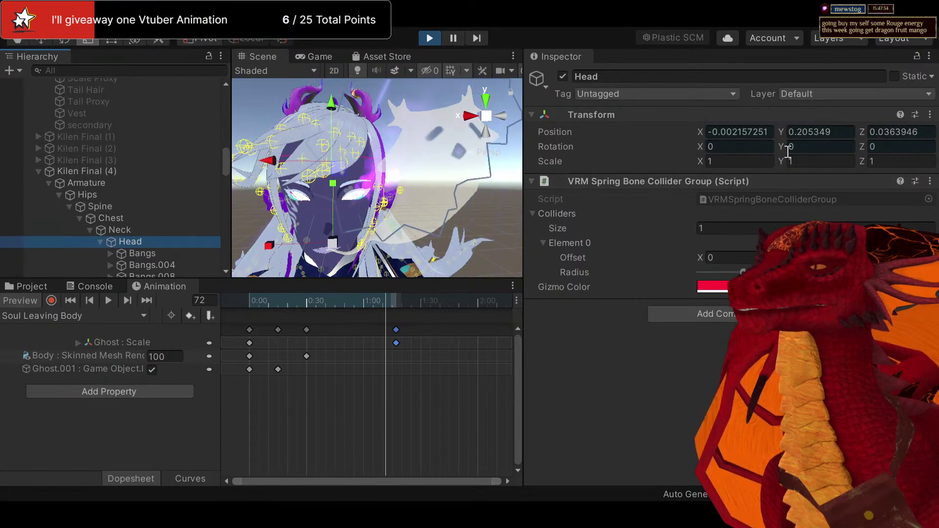
left_click_drag(782, 145, 648, 157)
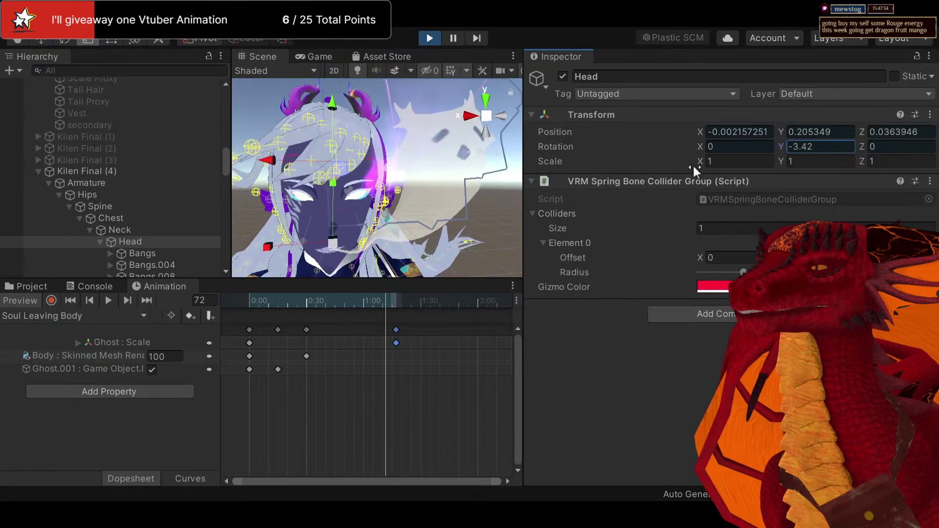
Raise the Damping of Kilen Final (4)'s Dynamic Bone to about 0.642
left_click(97, 172)
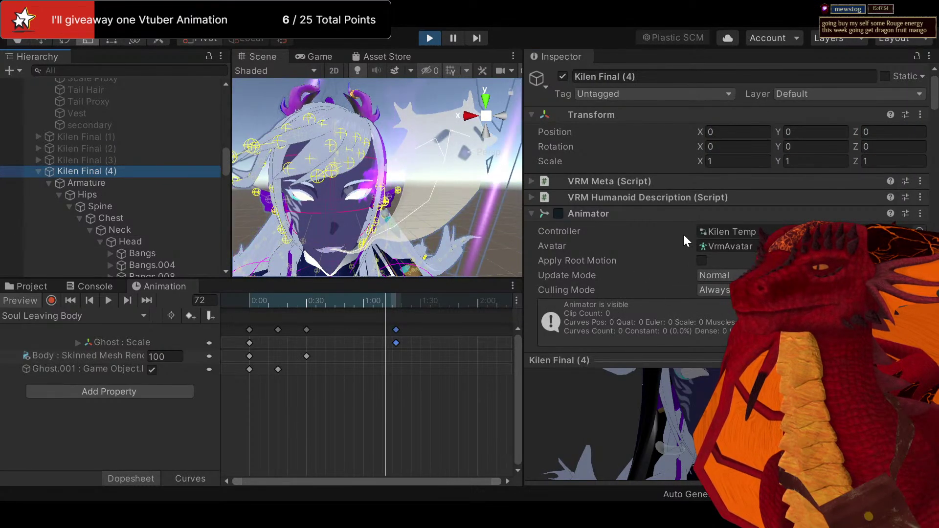
scroll(641, 234, "down", 3)
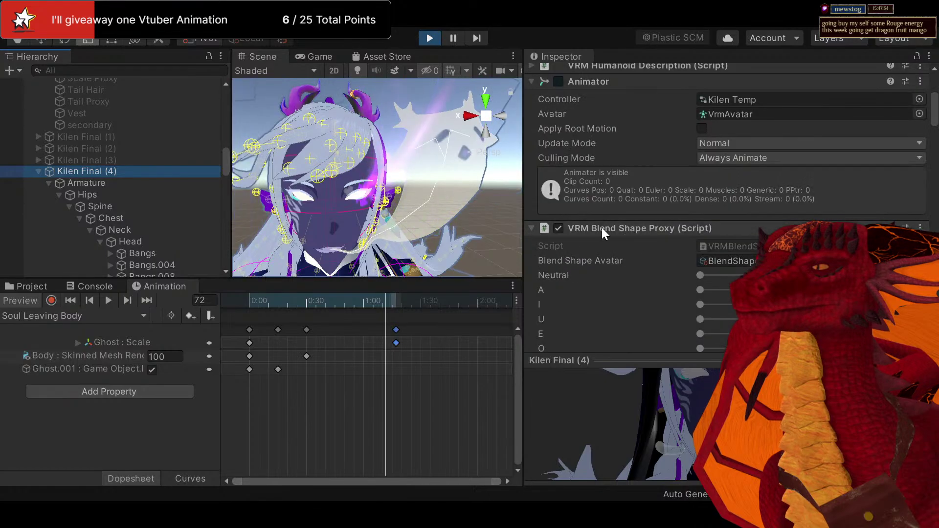
scroll(663, 198, "down", 10)
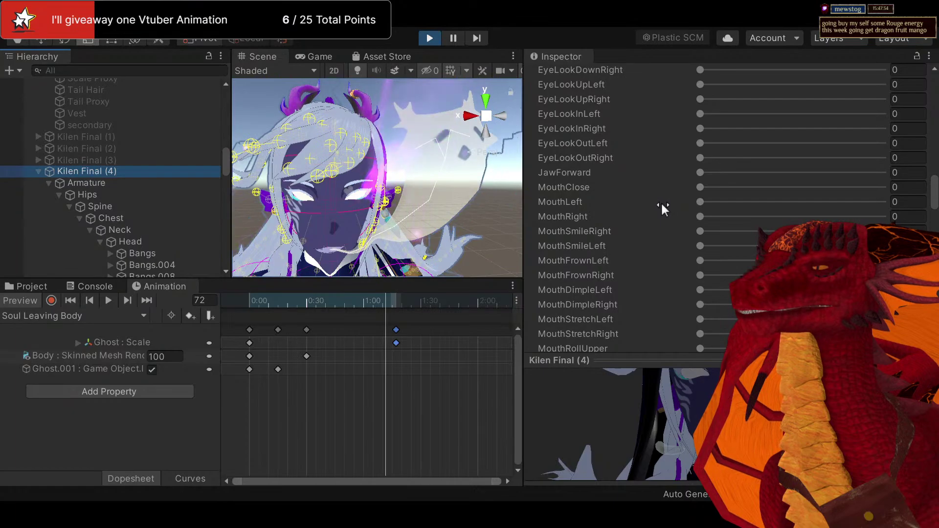
scroll(661, 202, "down", 15)
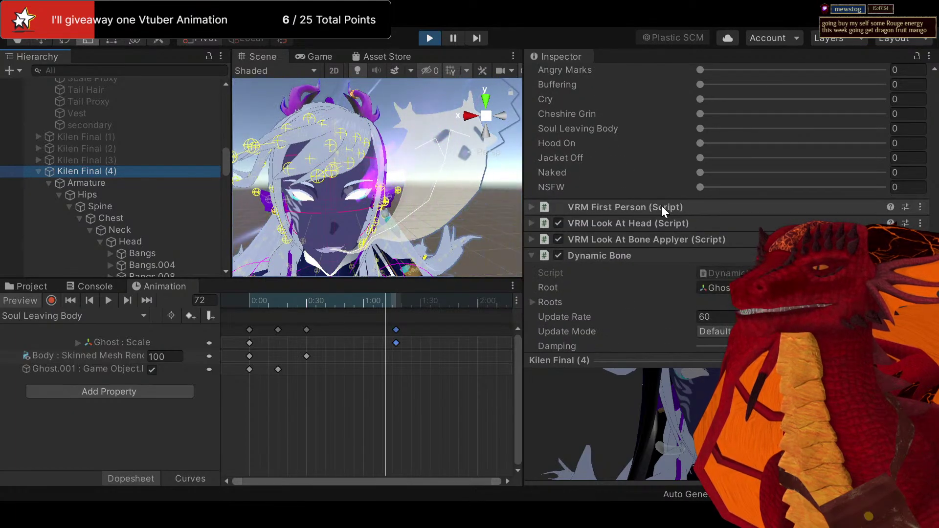
scroll(662, 204, "down", 8)
scroll(664, 201, "up", 5)
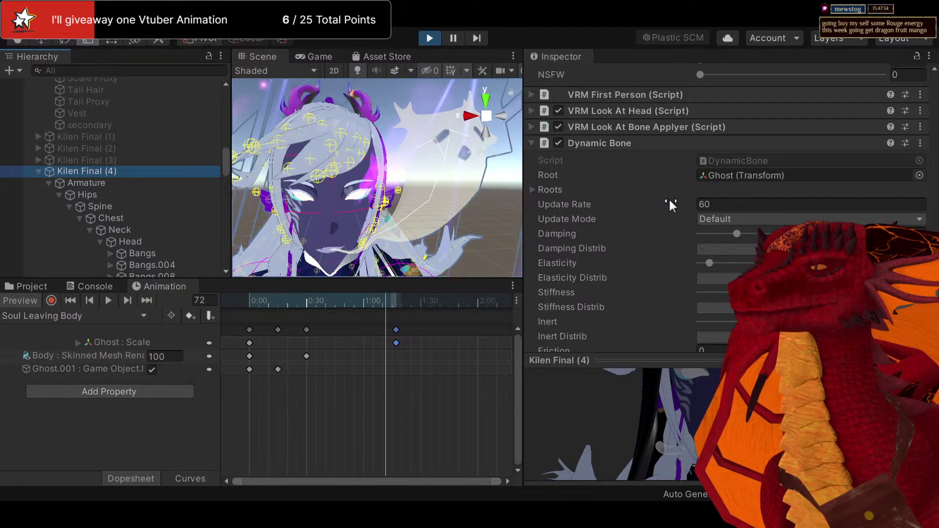
scroll(669, 201, "down", 5)
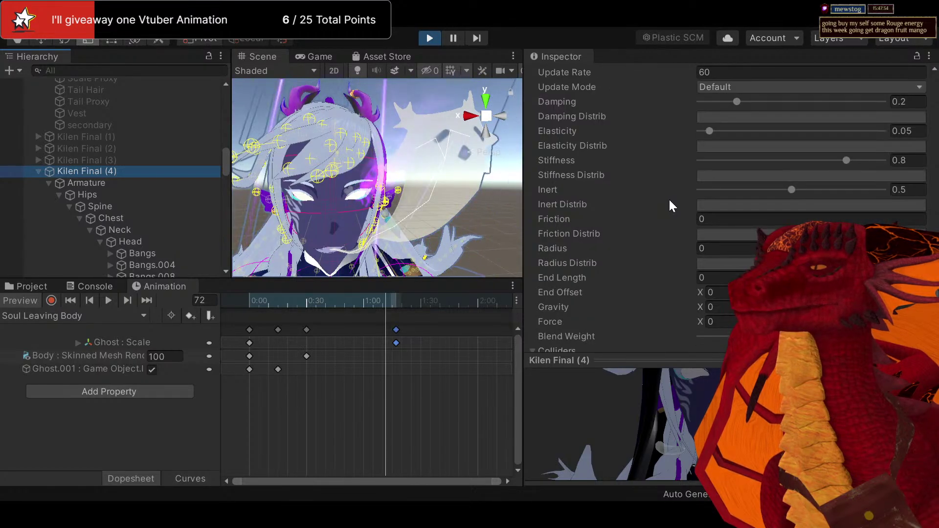
scroll(670, 202, "up", 5)
scroll(604, 307, "down", 10)
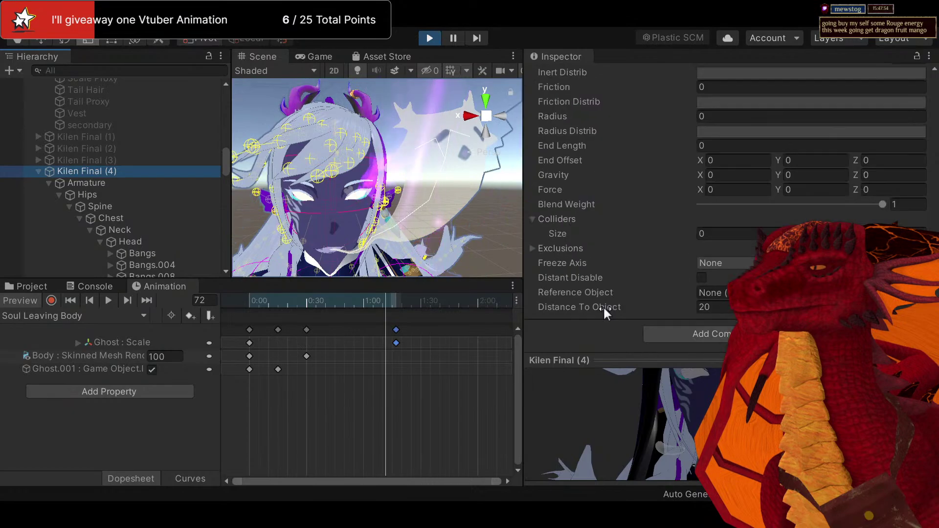
scroll(625, 263, "up", 10)
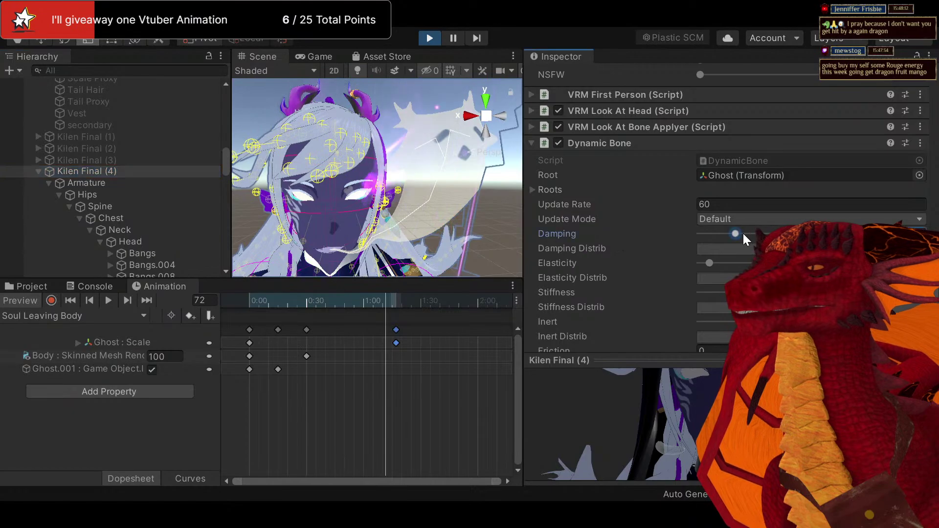
left_click_drag(742, 232, 762, 233)
scroll(676, 262, "down", 15)
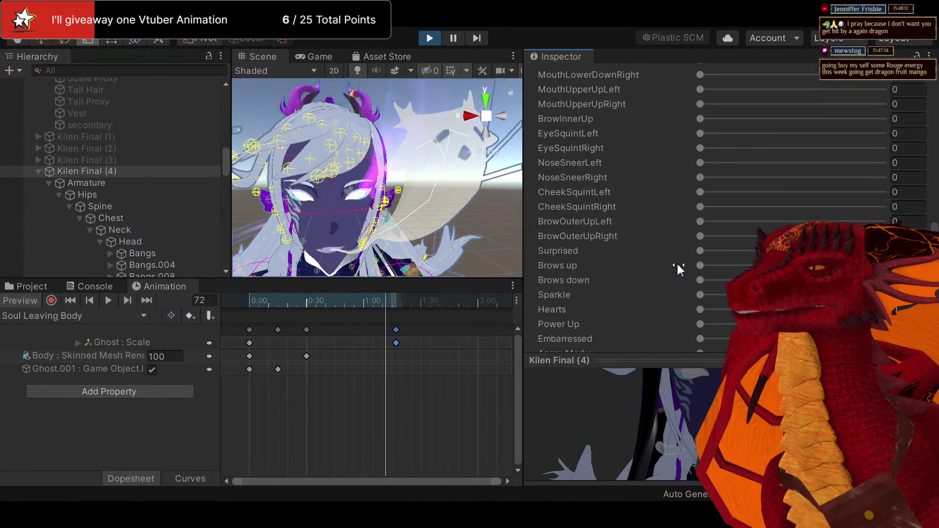
scroll(674, 260, "up", 15)
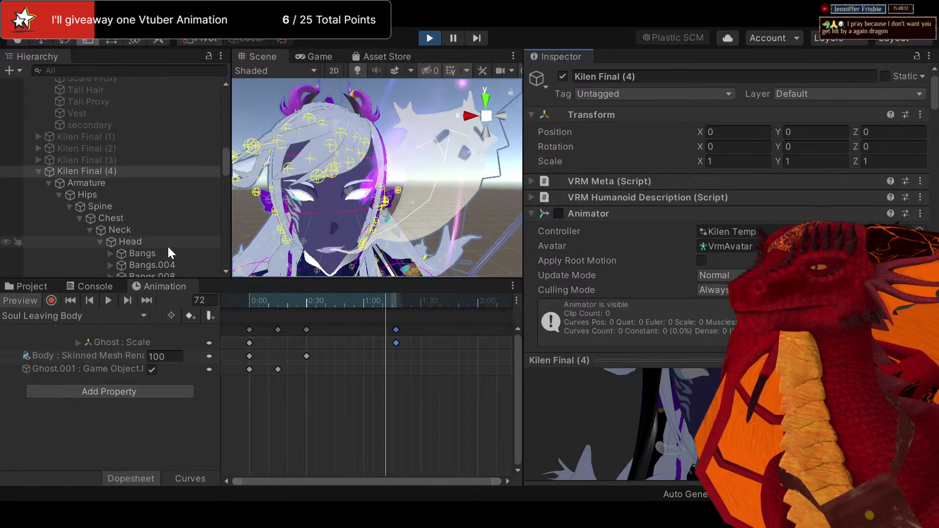
Swing the Head bone to a rotation of about Y -4.37 and Z -3.36 to test the ghost's sway again
scroll(161, 251, "down", 2)
scroll(162, 250, "down", 2)
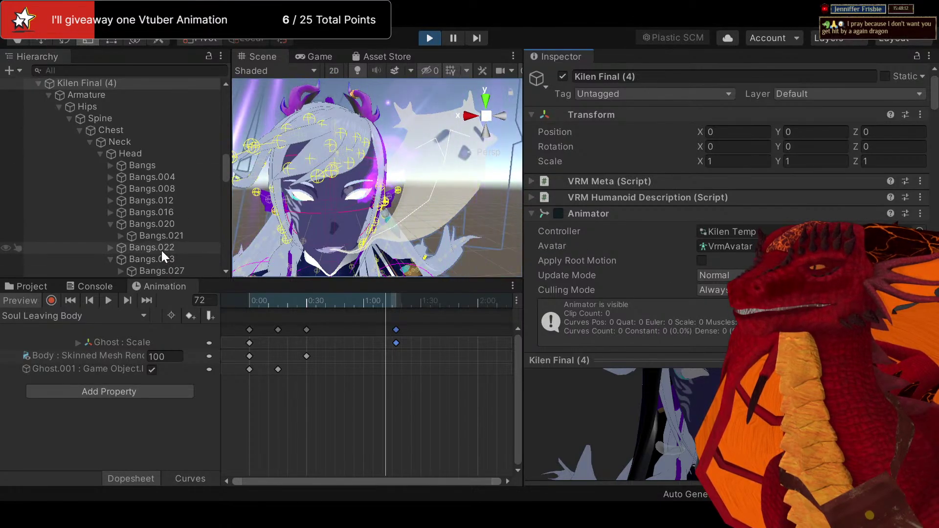
scroll(162, 251, "down", 2)
scroll(159, 248, "up", 4)
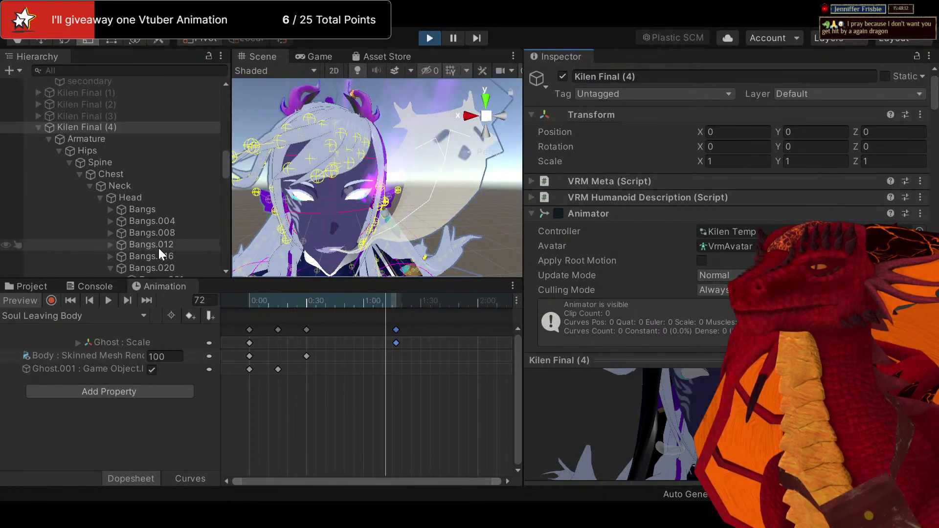
left_click(127, 197)
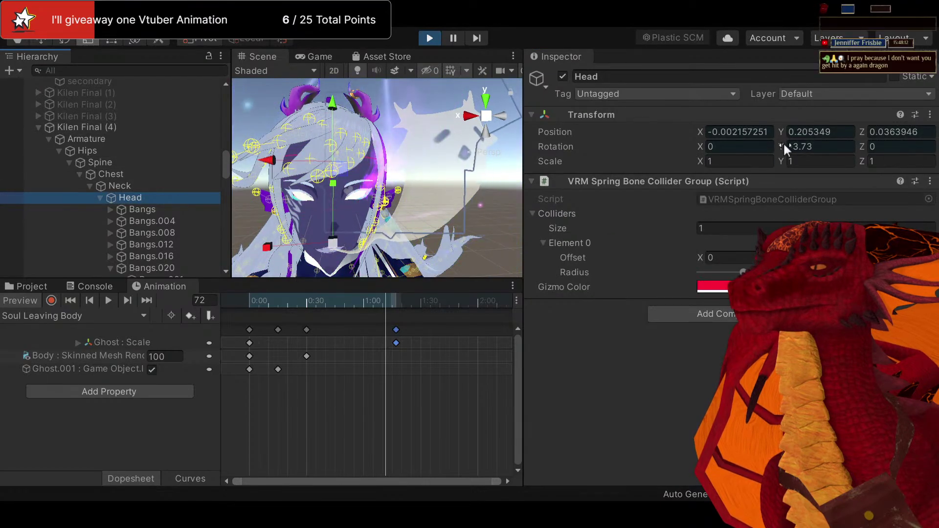
left_click_drag(782, 146, 729, 147)
left_click_drag(521, 156, 761, 139)
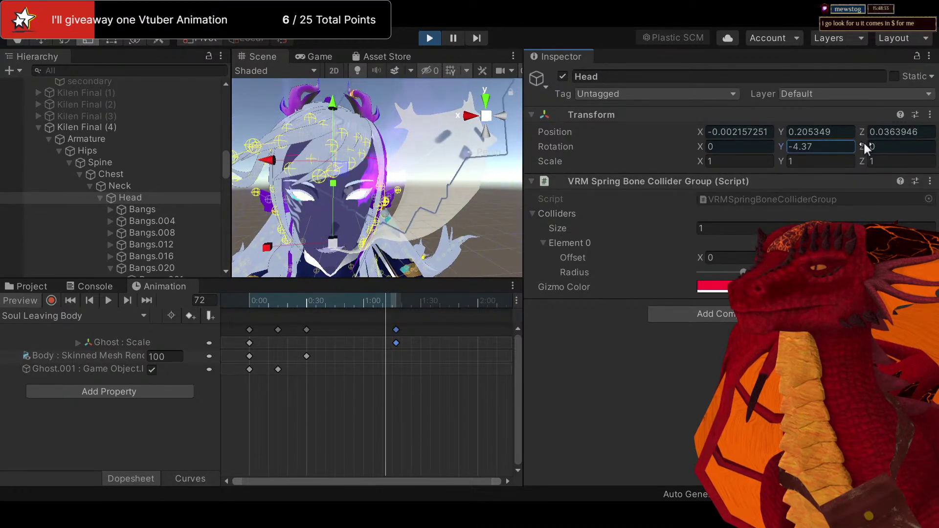
left_click_drag(862, 146, 826, 123)
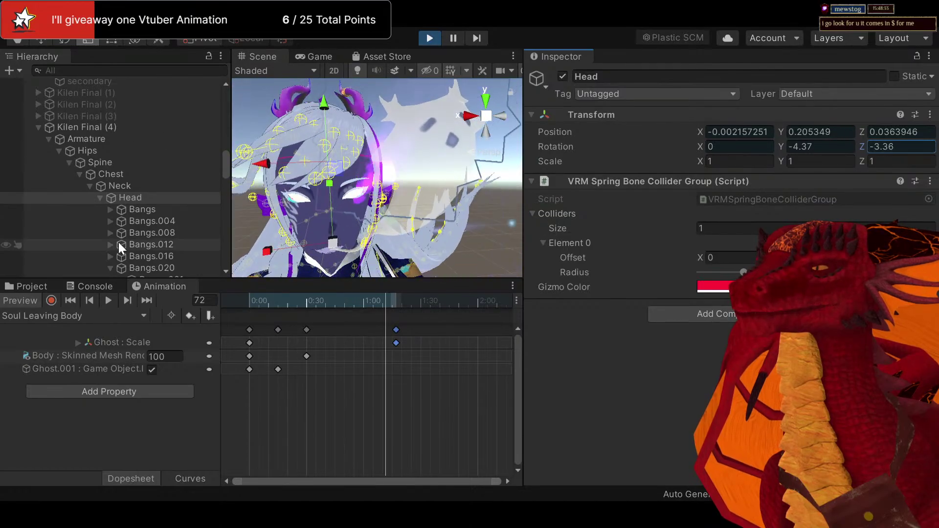
scroll(195, 210, "down", 10)
scroll(137, 217, "up", 10)
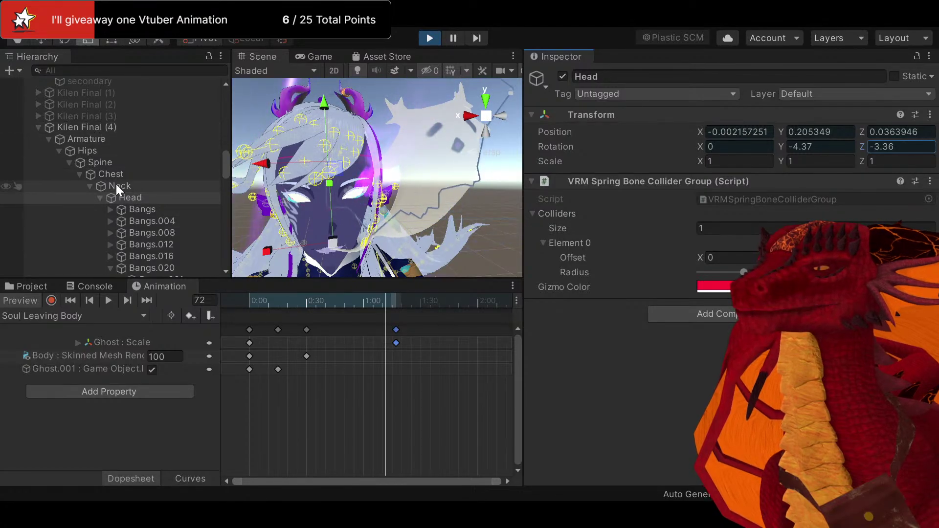
Review the Dynamic Bone values on Kilen Final (4), exit play mode and frame the avatar's face
left_click(92, 127)
scroll(680, 233, "down", 20)
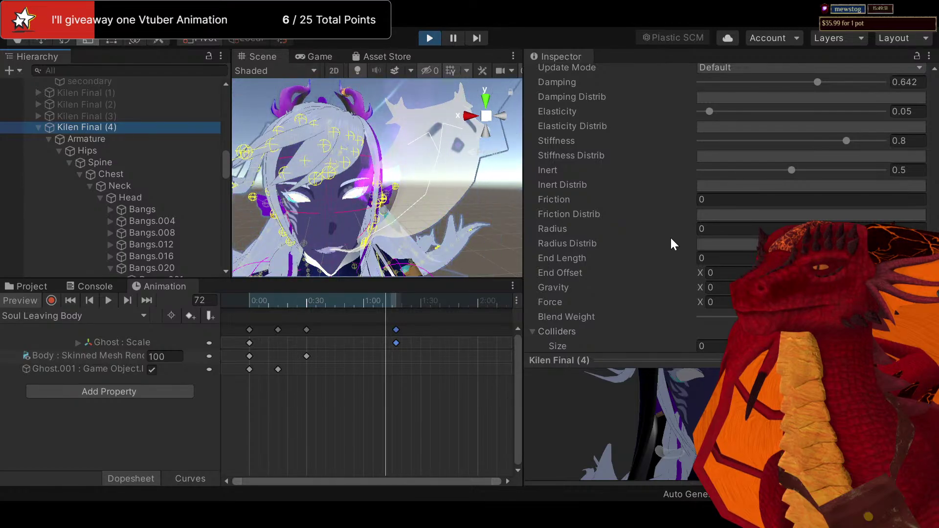
scroll(671, 243, "up", 5)
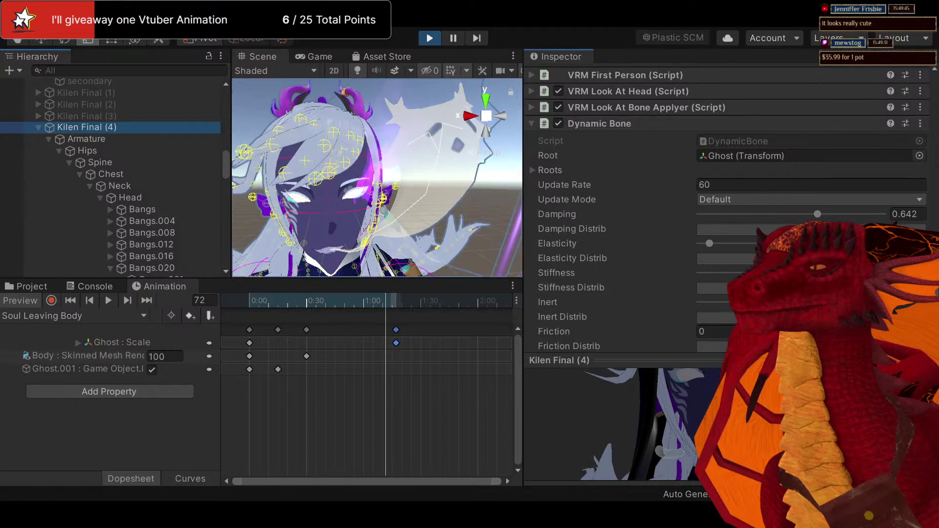
left_click(428, 39)
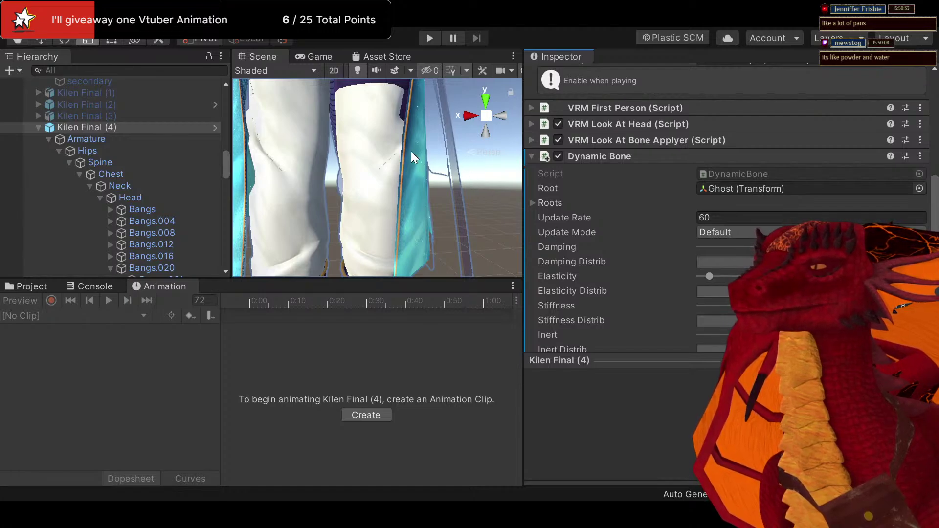
middle_click_drag(411, 151, 366, 306)
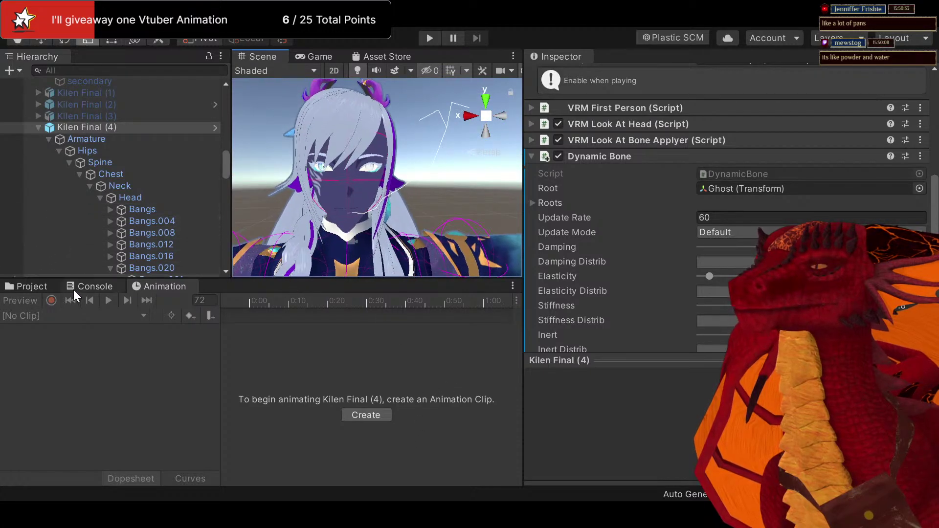
Enter play mode again and assign the Kilen Temp controller from the Kilen 5 folder to Kilen Final (4)
left_click(31, 287)
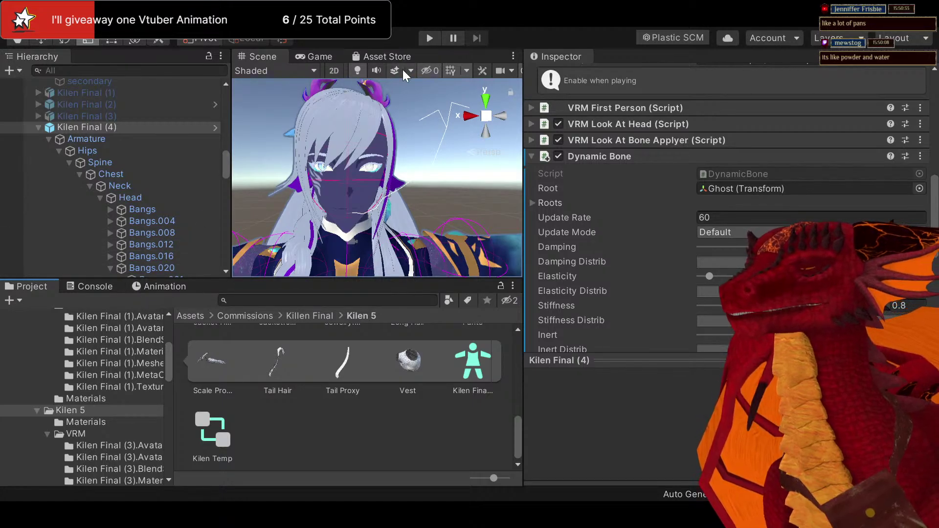
left_click(431, 38)
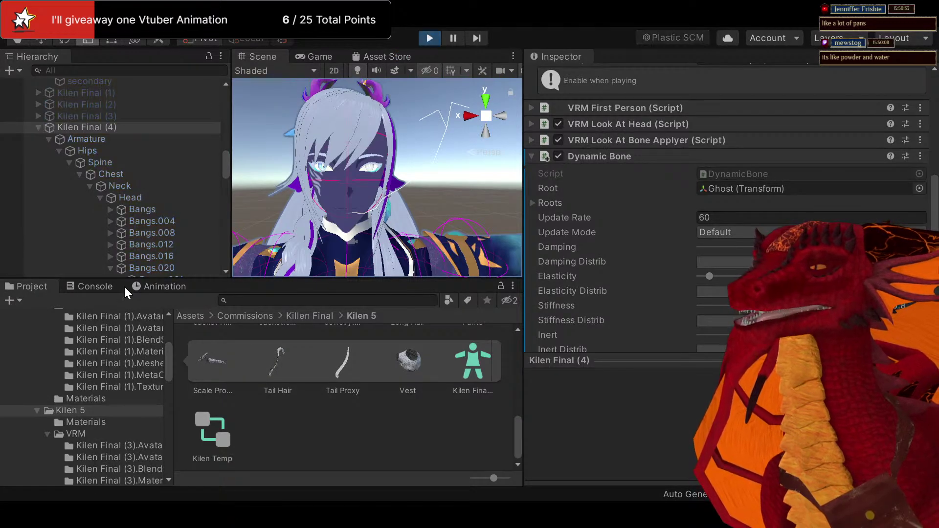
left_click(157, 286)
left_click(32, 286)
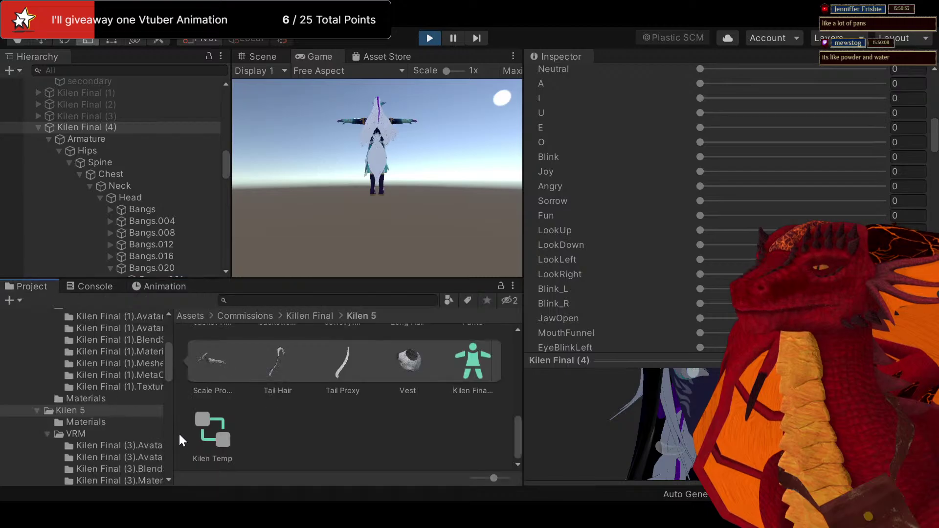
left_click_drag(218, 440, 90, 127)
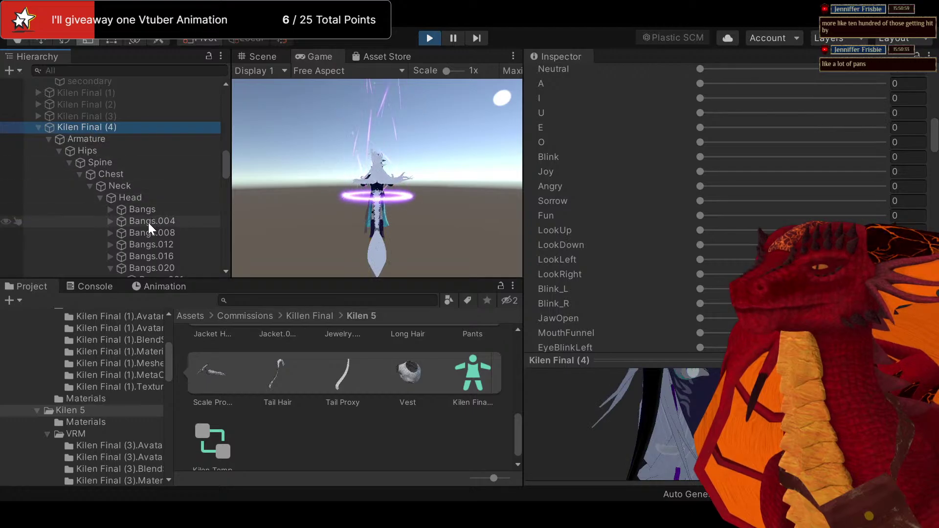
Show the avatar's animation clips and bring its face close up in the Scene view
left_click(151, 286)
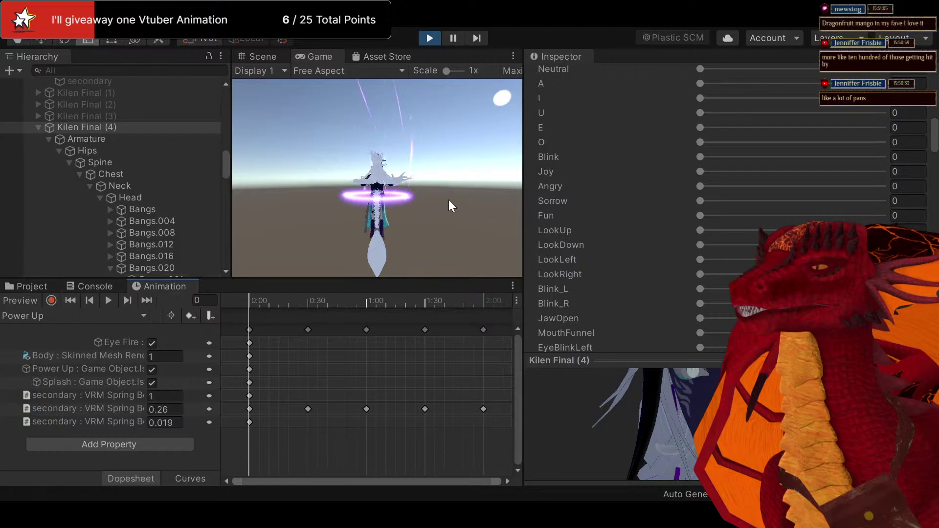
left_click(252, 60)
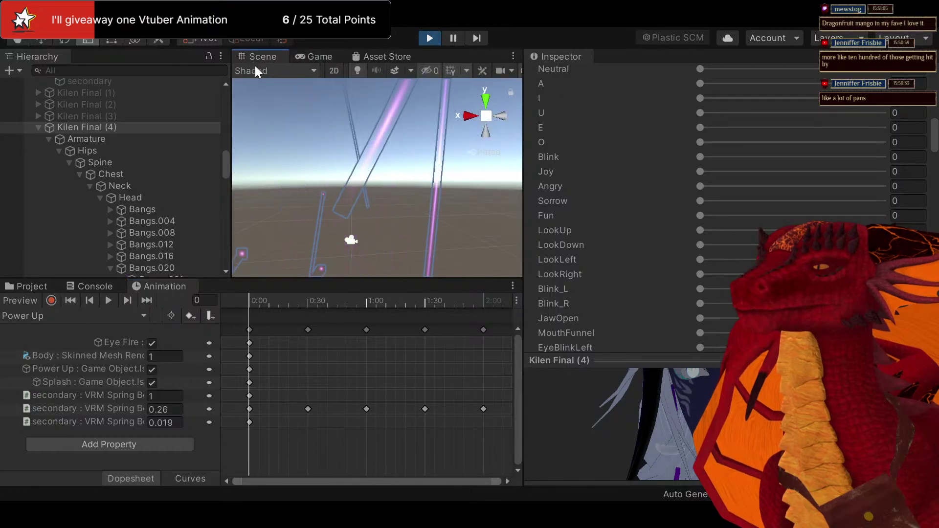
key("f")
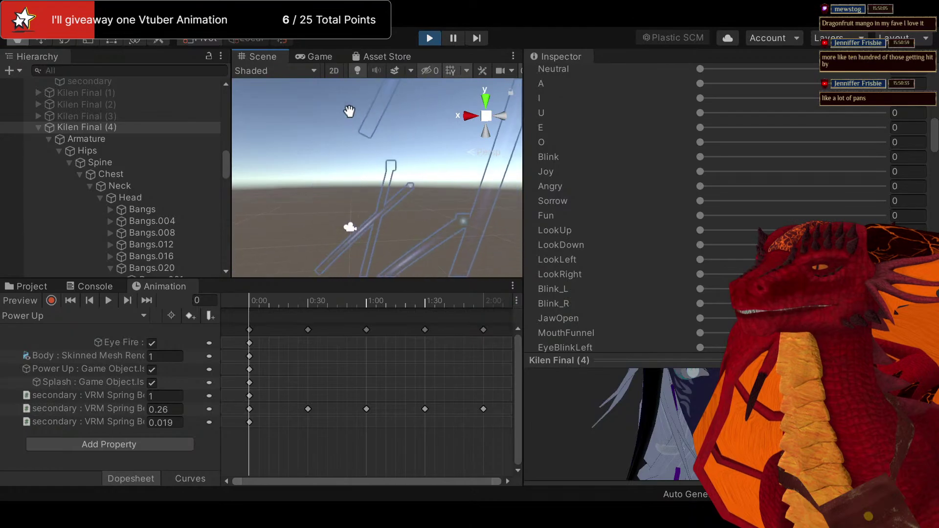
middle_click_drag(365, 122, 440, 233)
scroll(440, 227, "down", 5)
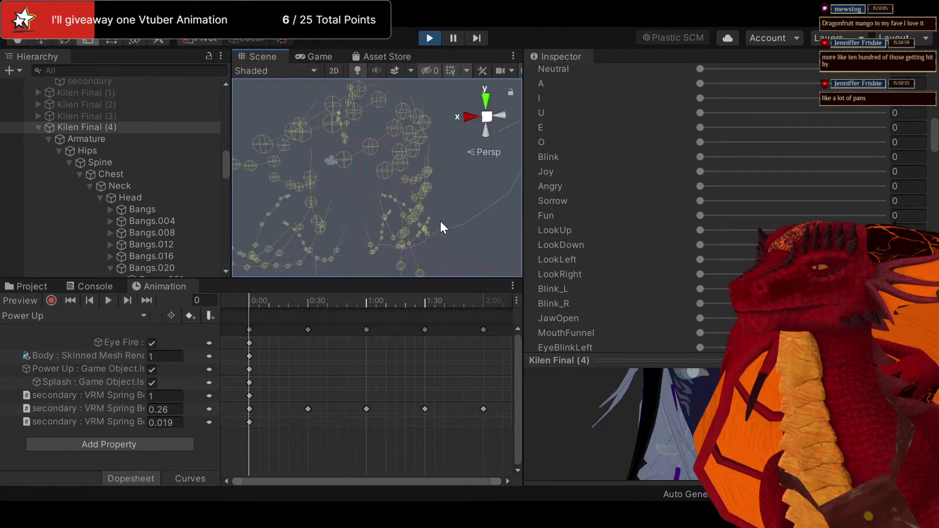
left_click_drag(440, 221, 438, 197, "alt")
scroll(438, 197, "up", 8)
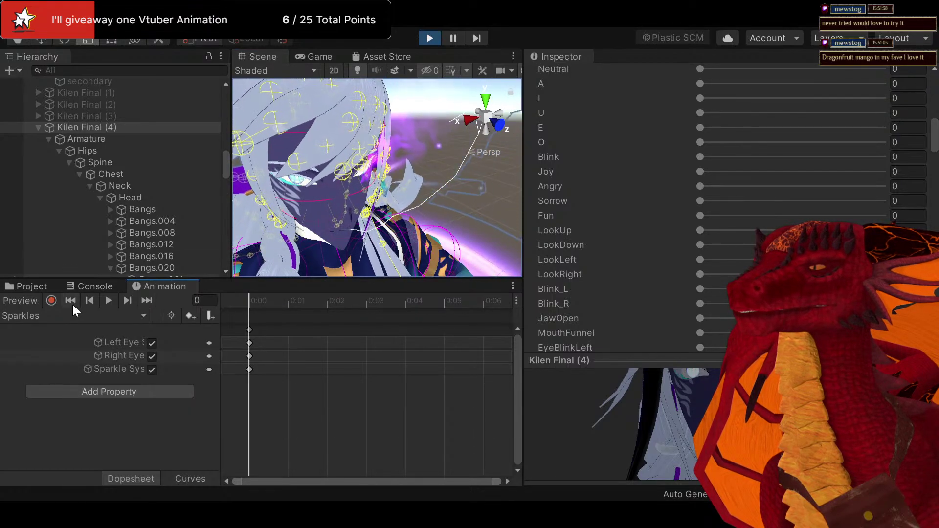
Play the Sparkles clip and examine the avatar's eyes from an angle
left_click(108, 300)
left_click_drag(310, 192, 423, 148, "alt")
middle_click_drag(418, 147, 263, 156)
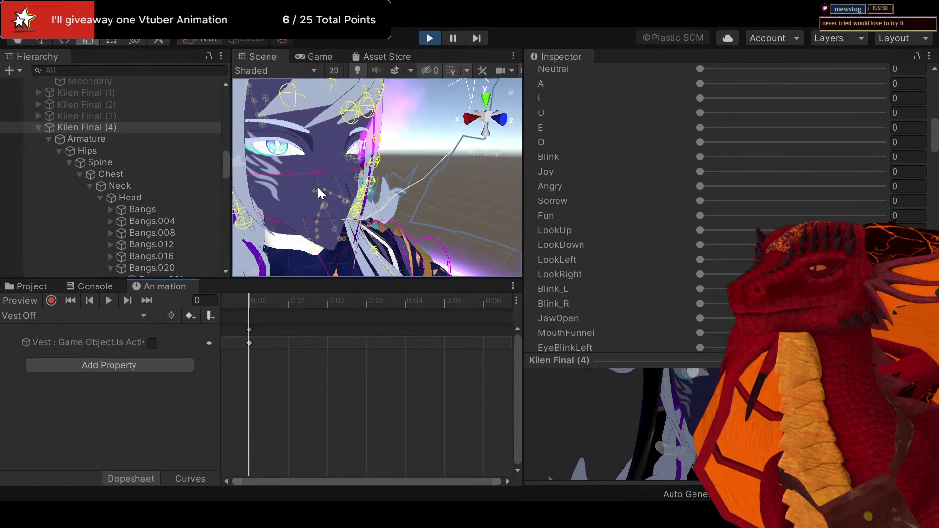
Preview the Vest Off and Loading clips with the avatar's upper body in view
scroll(318, 187, "down", 5)
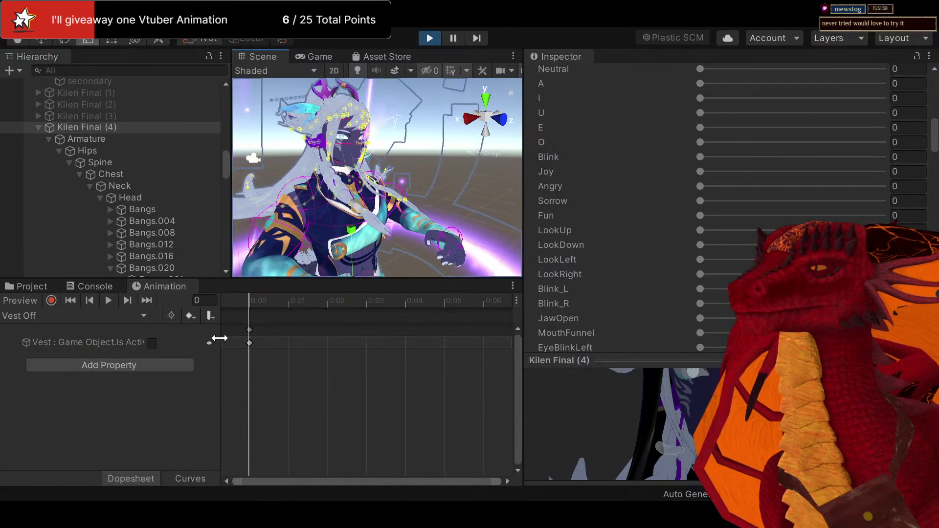
left_click(107, 301)
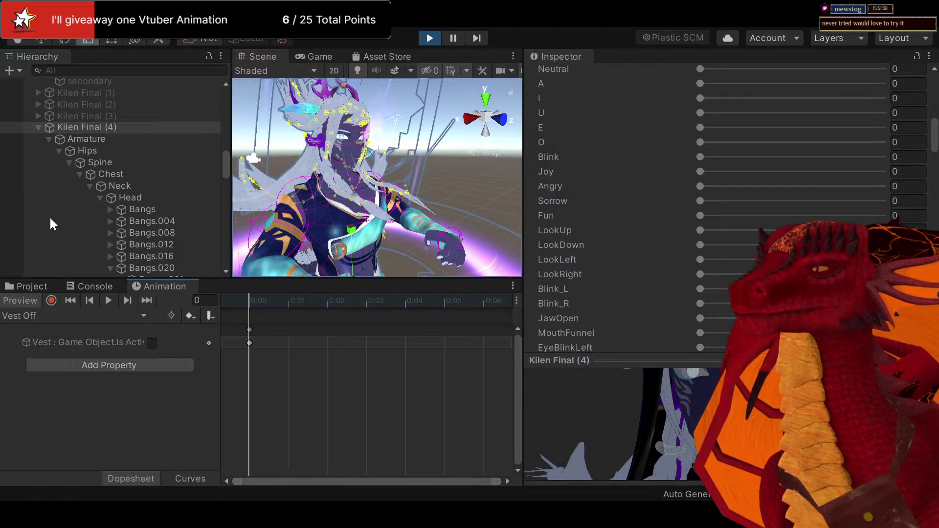
left_click(109, 302)
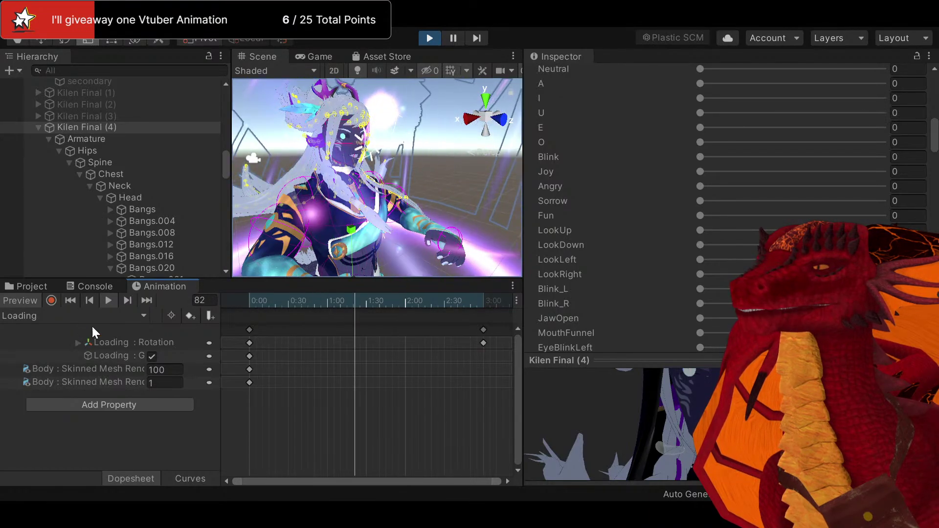
Return the Loading clip to frame 0 and select the Loading object under the avatar's head
scroll(321, 198, "up", 5)
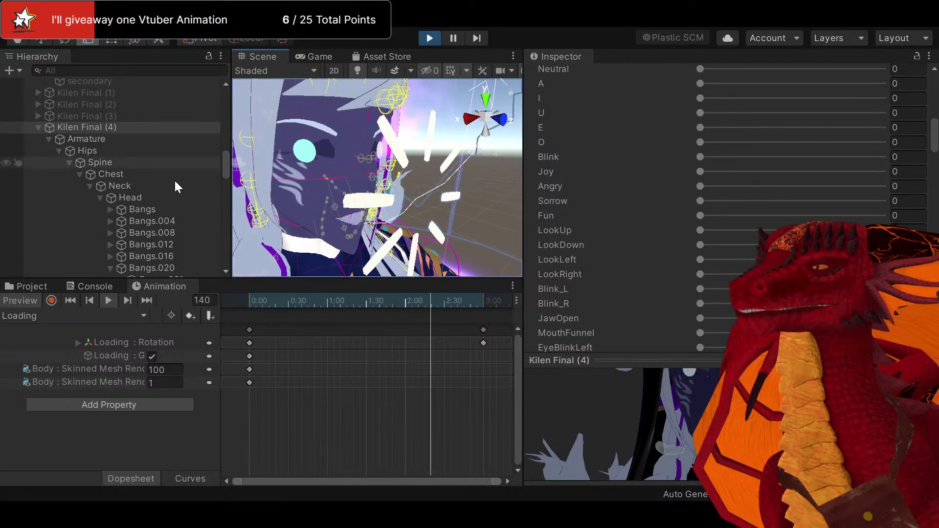
scroll(162, 211, "down", 10)
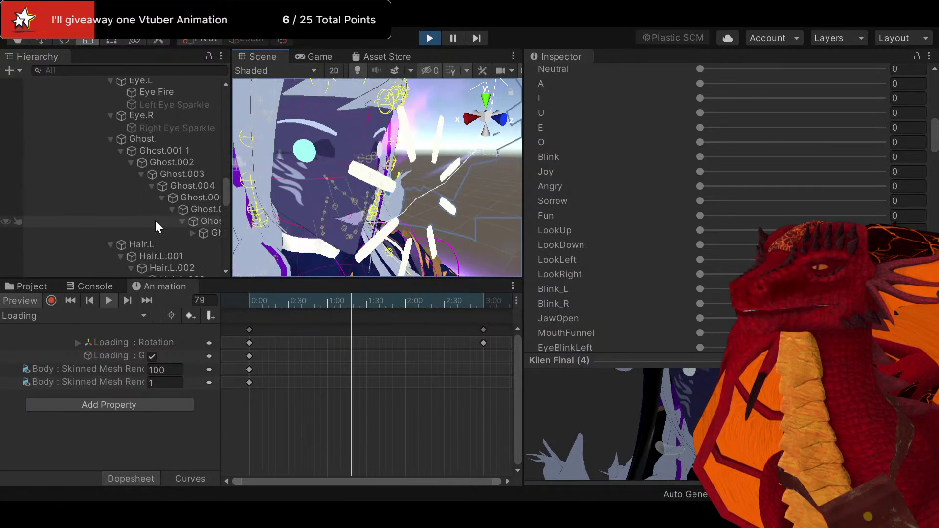
scroll(155, 219, "down", 5)
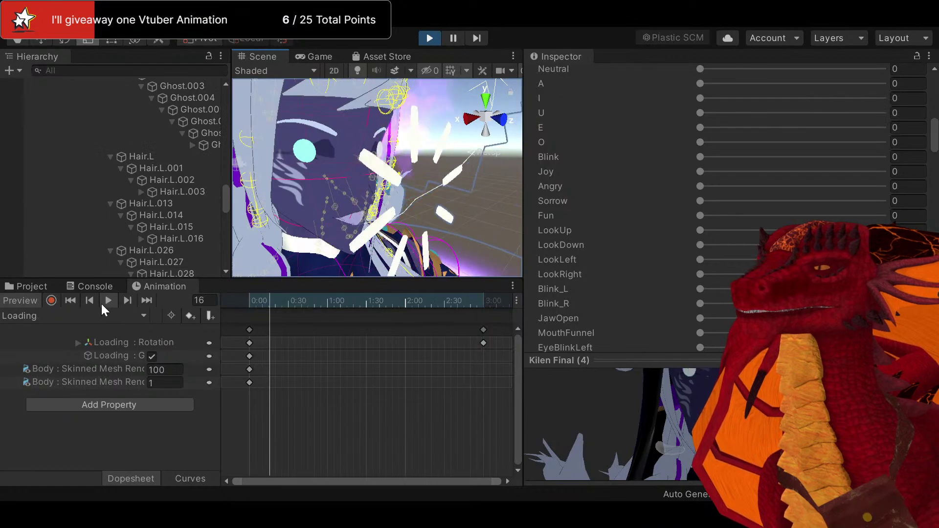
left_click(256, 295)
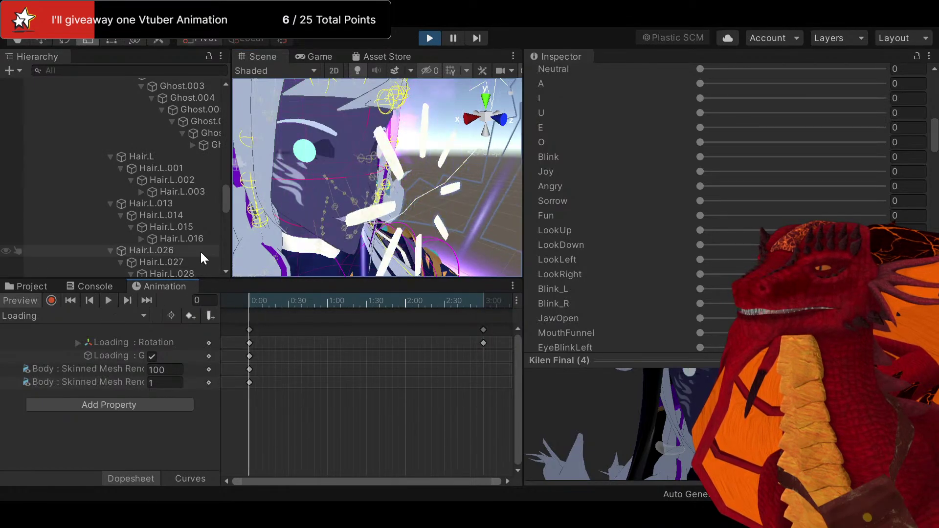
scroll(193, 237, "down", 8)
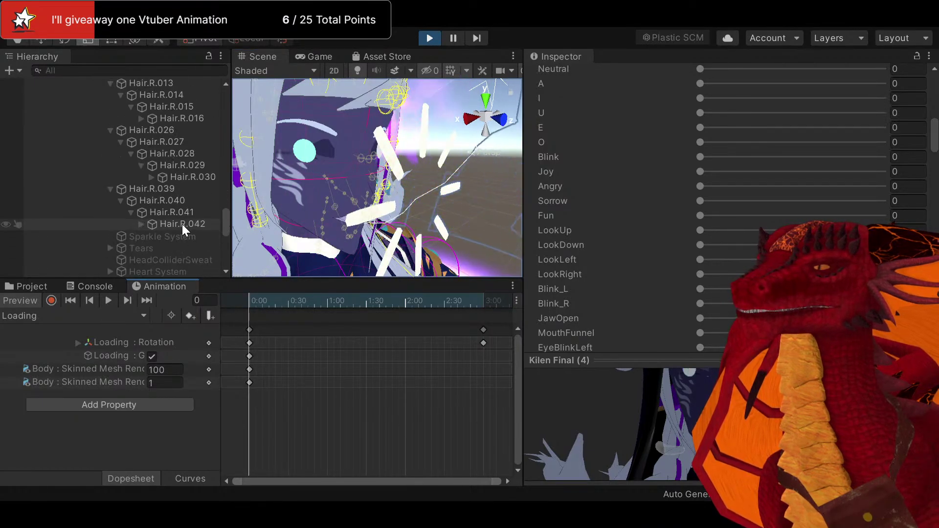
scroll(181, 222, "down", 5)
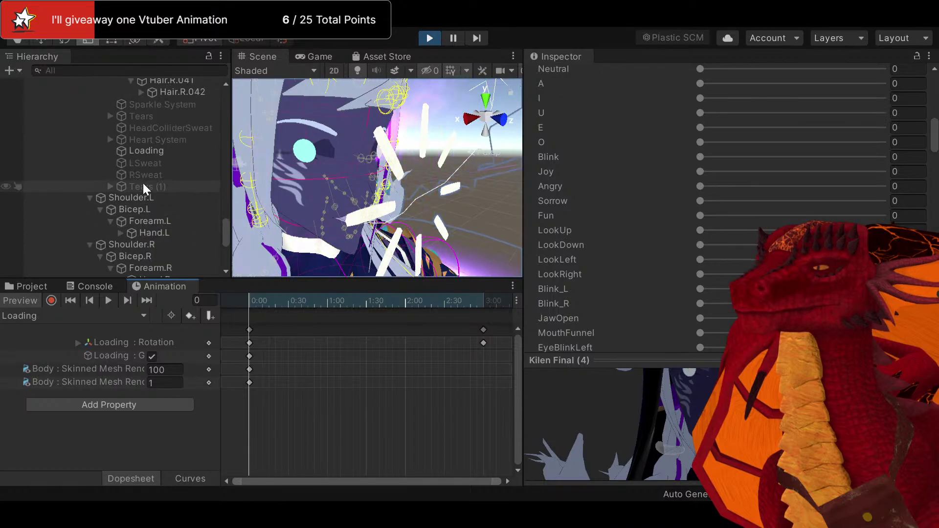
left_click(152, 151)
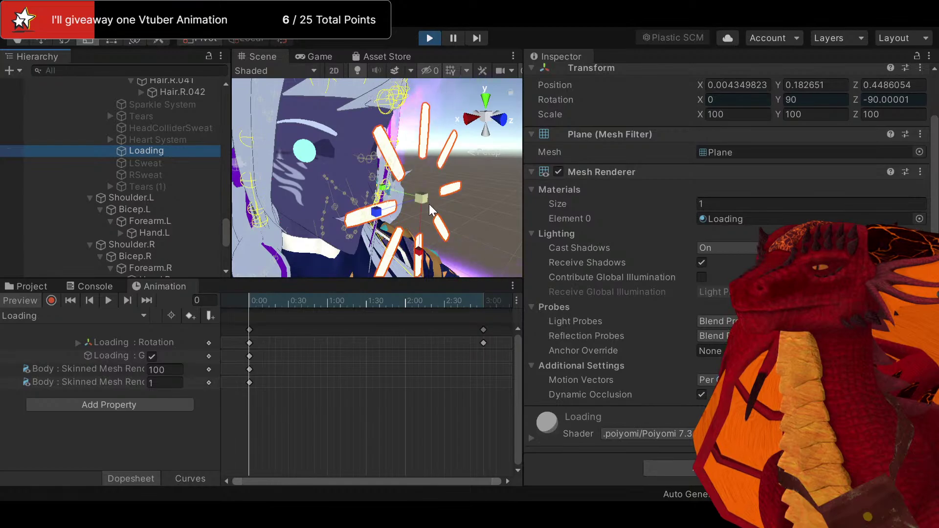
Move the Loading object upward beside the avatar's head, to a Y position of about 0.399
left_click(41, 39)
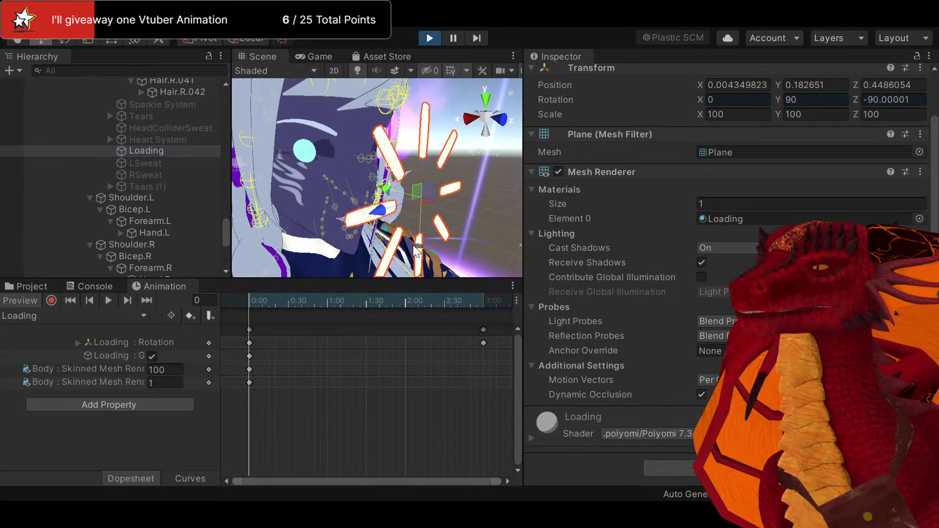
left_click_drag(425, 255, 423, 178)
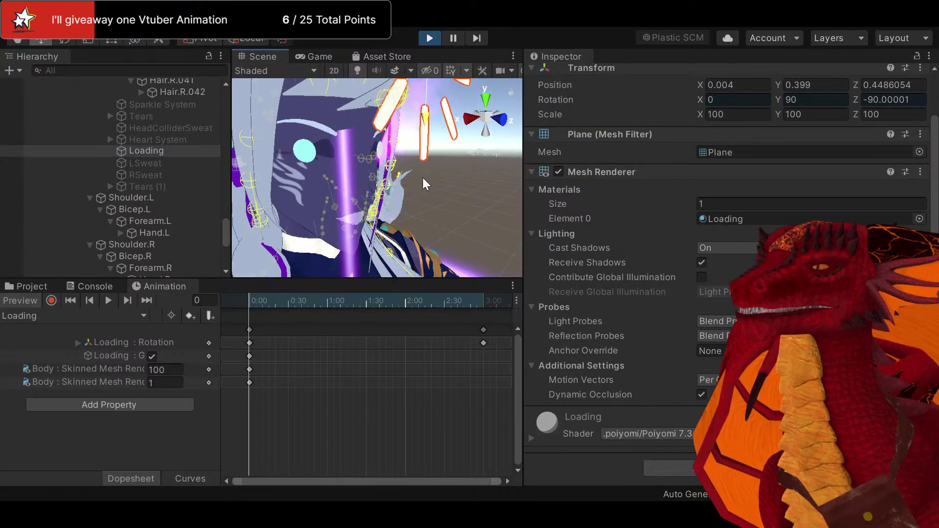
middle_click_drag(425, 192, 393, 215)
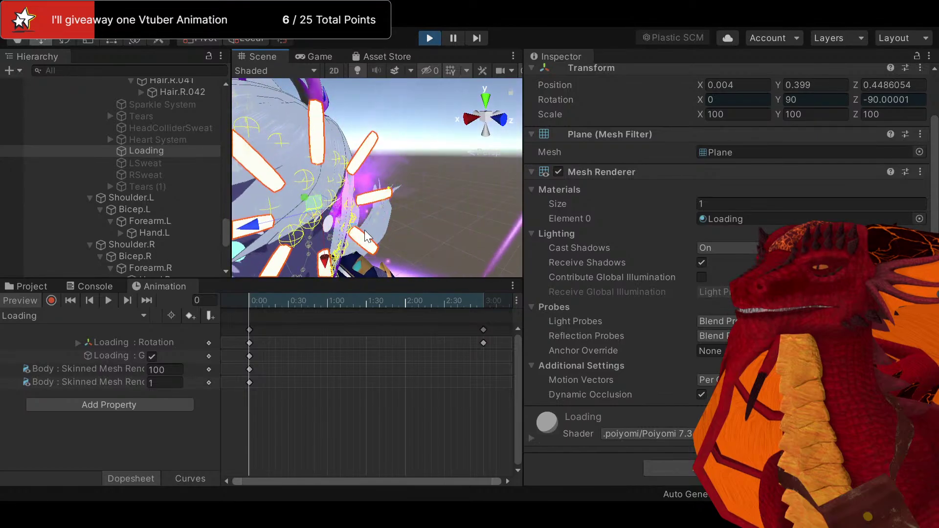
scroll(615, 216, "up", 1)
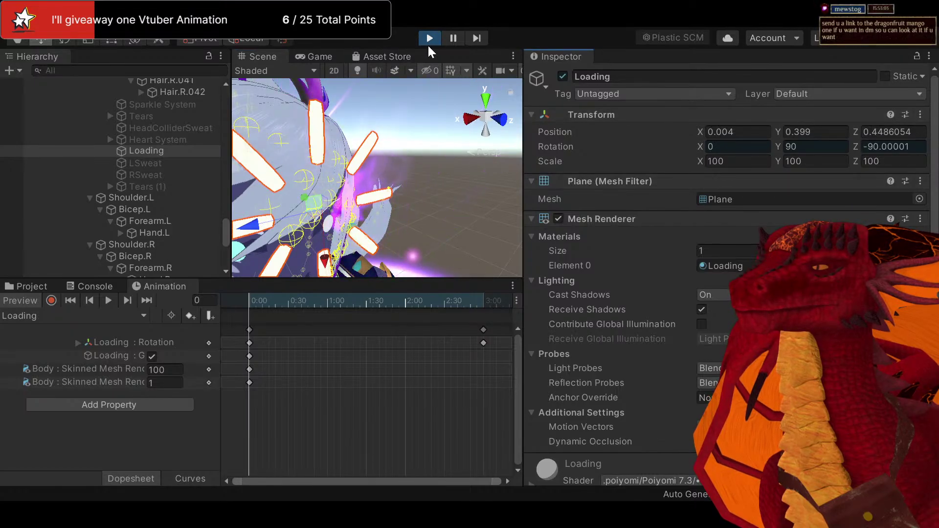
middle_click_drag(386, 203, 497, 128)
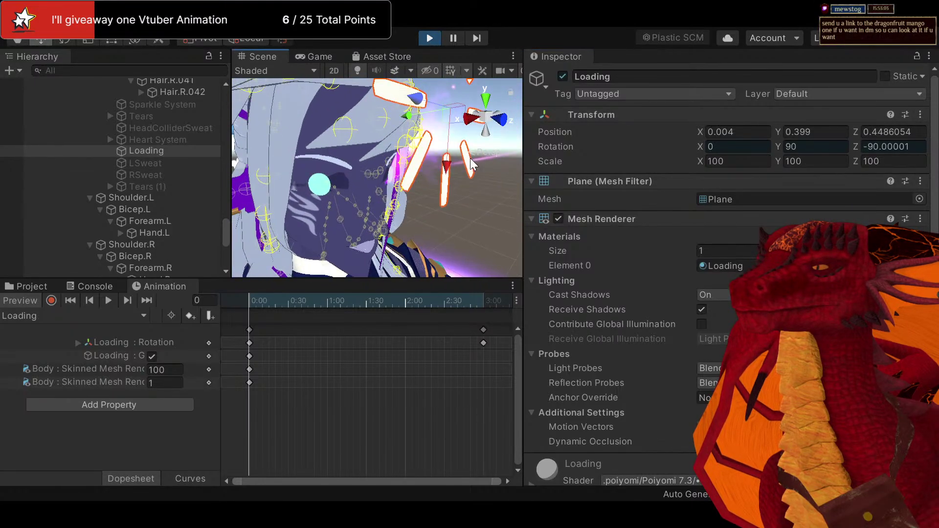
From the front view, raise the Loading symbol over the avatar's forehead to Y position 0.456
left_click(504, 125)
left_click(485, 115)
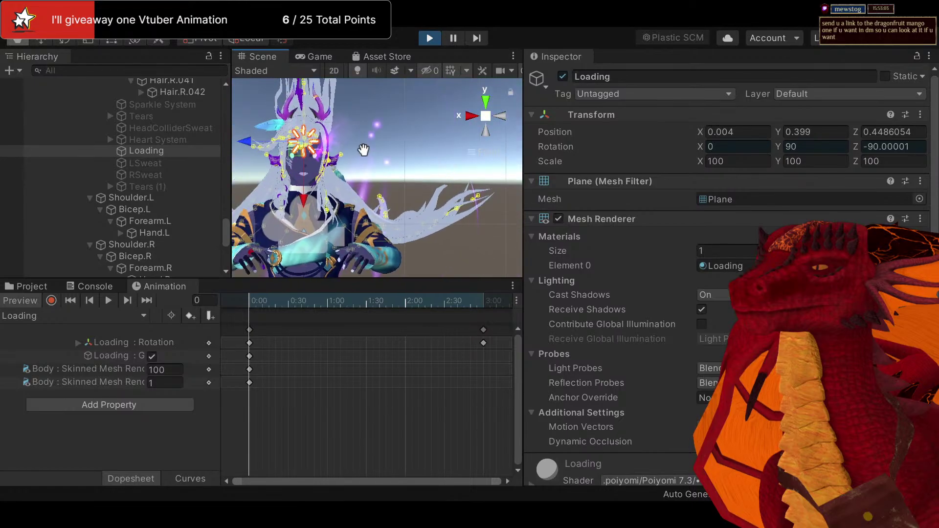
middle_click_drag(363, 150, 388, 154)
scroll(383, 151, "up", 2)
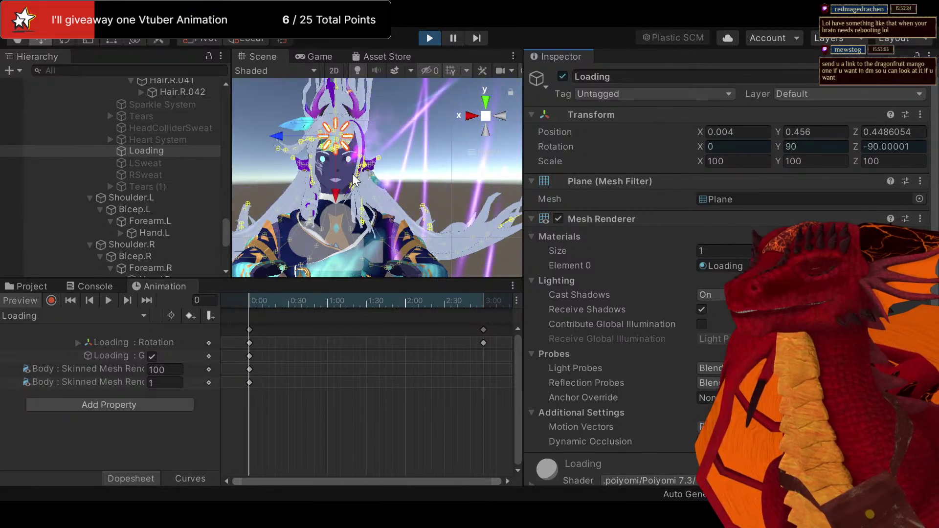
middle_click_drag(350, 174, 376, 192)
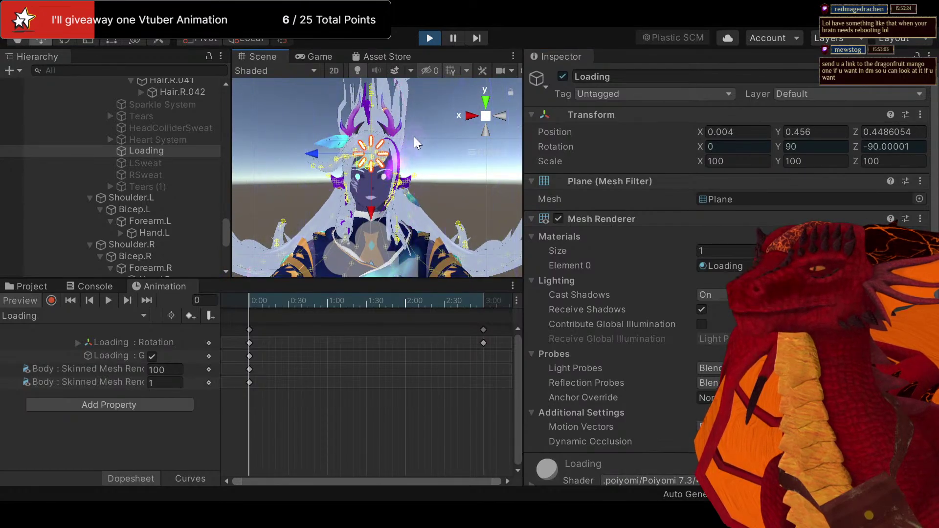
scroll(413, 137, "down", 3)
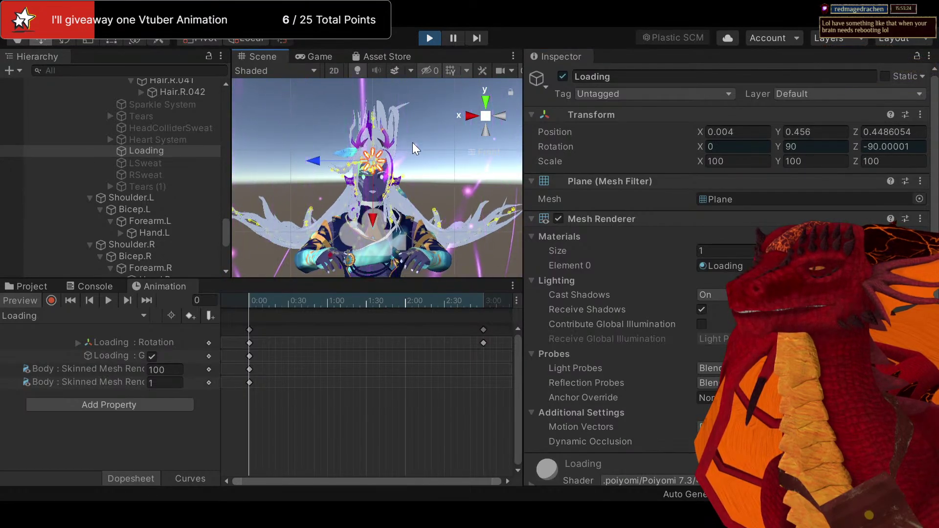
Exit play mode, paste the Transform values with Y position 0.456 onto the Loading object, and briefly activate it to check its placement
left_click(429, 38)
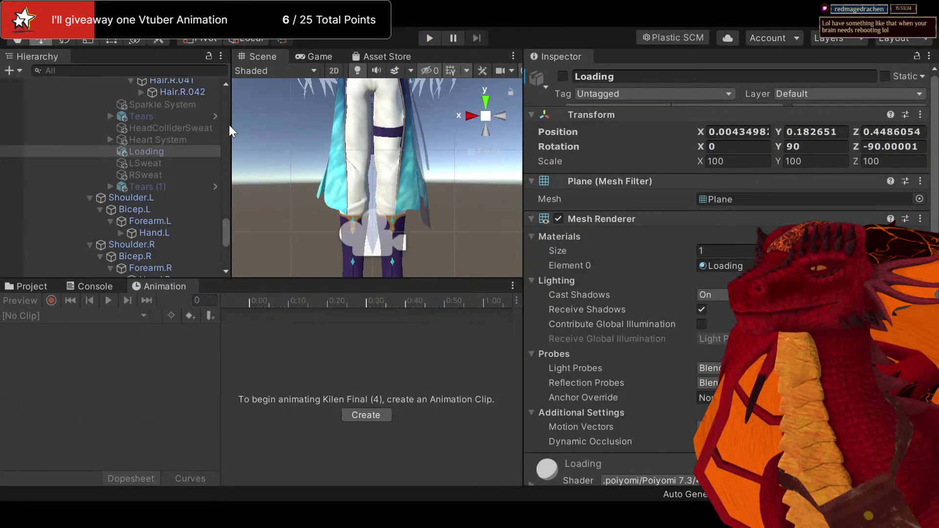
left_click(169, 150)
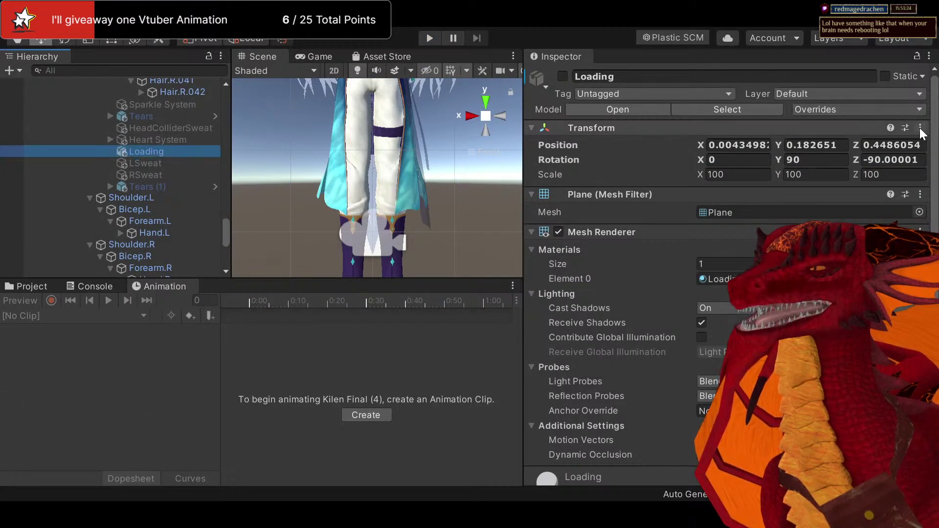
left_click(848, 238)
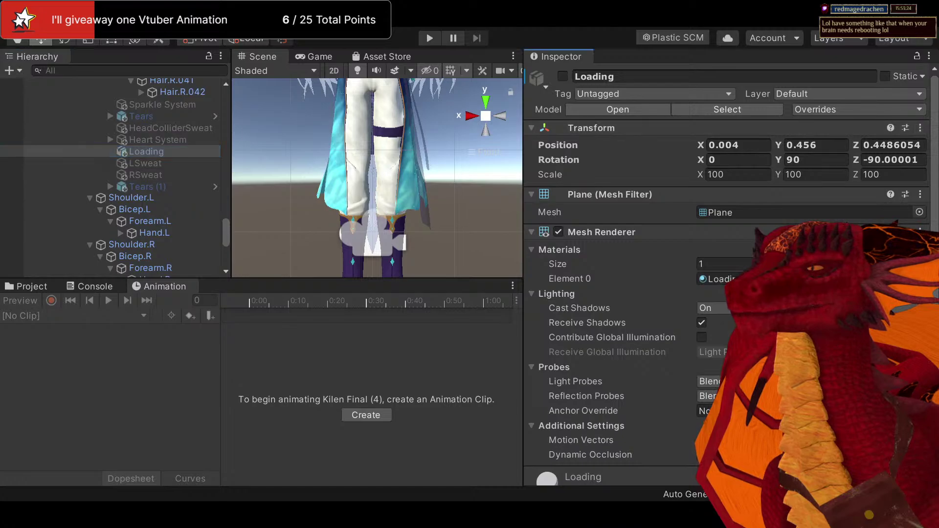
key("f")
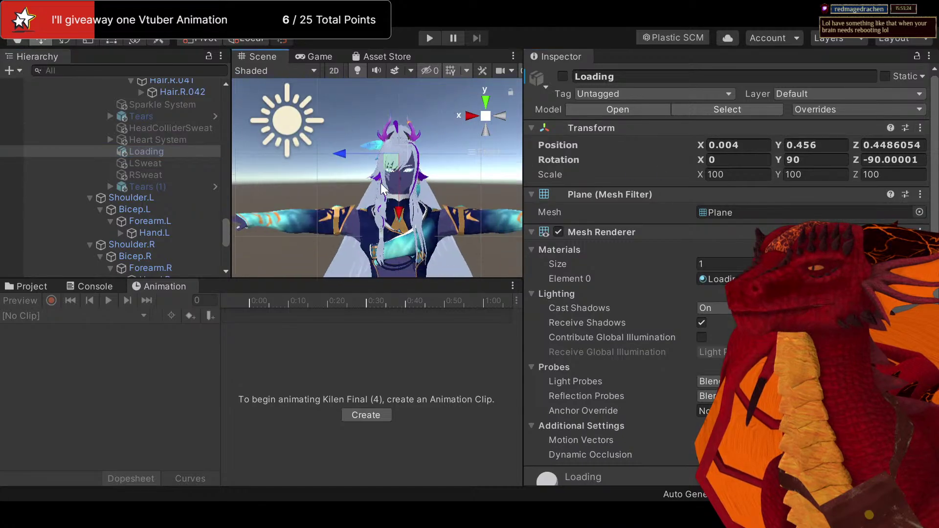
left_click(566, 75)
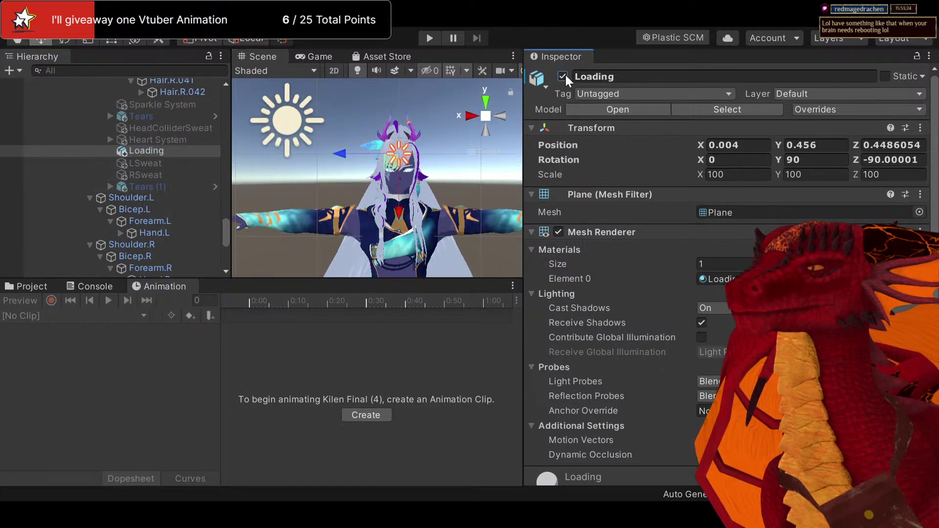
left_click(562, 76)
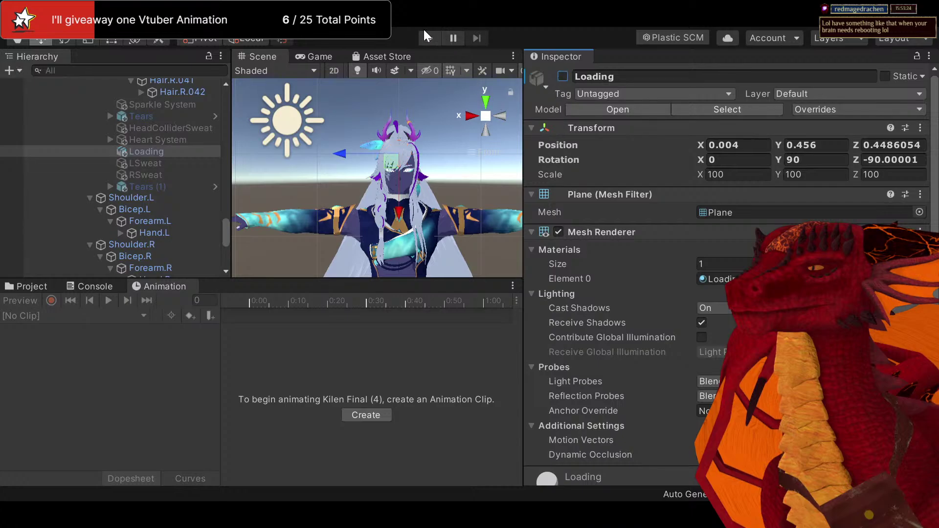
Enter play mode again and assign the Kilen Temp controller to Kilen Final (4) with the Scene view showing
left_click(433, 40)
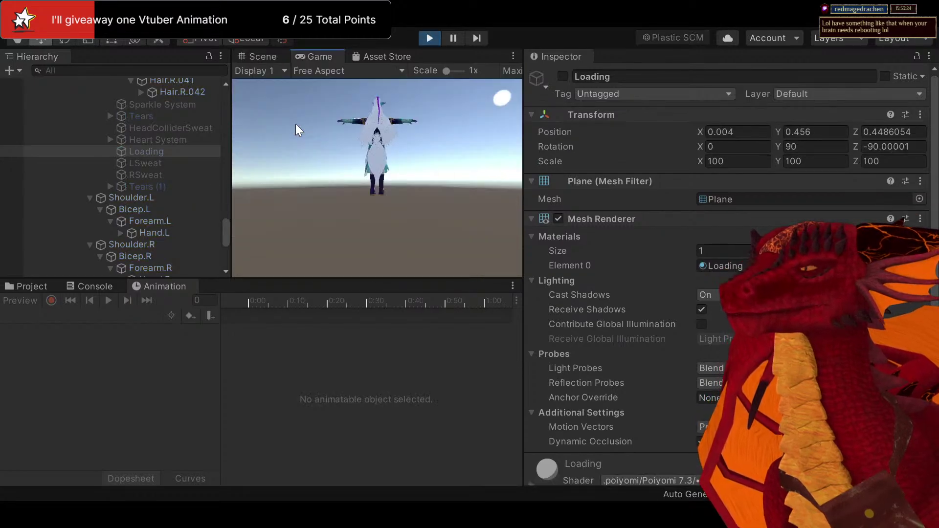
left_click(256, 55)
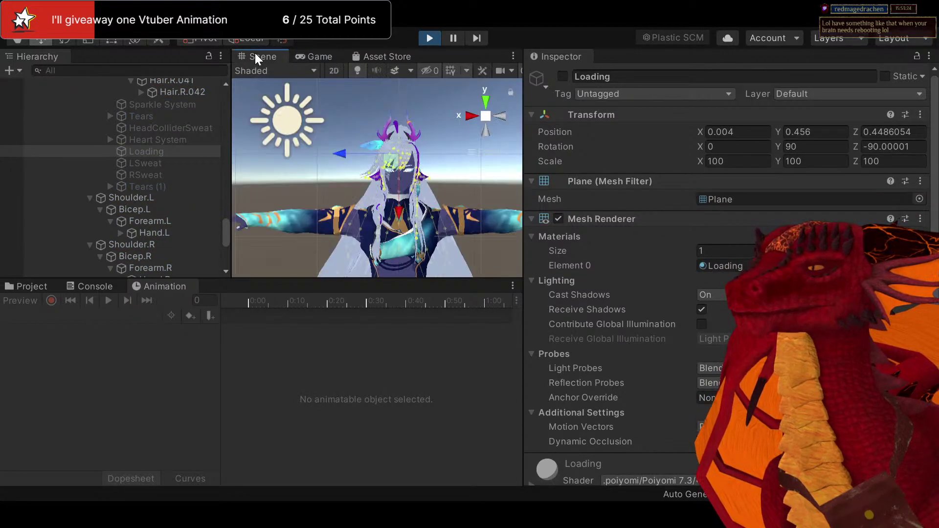
middle_click_drag(354, 169, 342, 149)
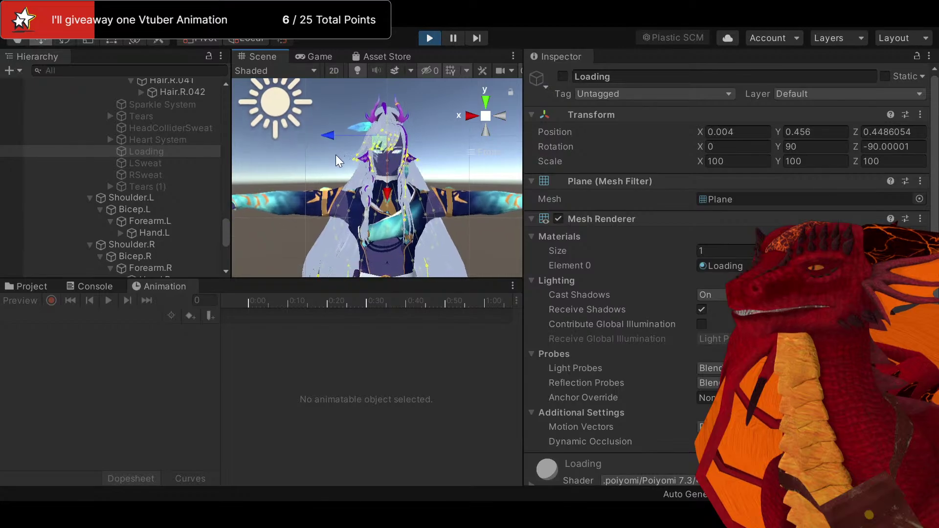
left_click(31, 286)
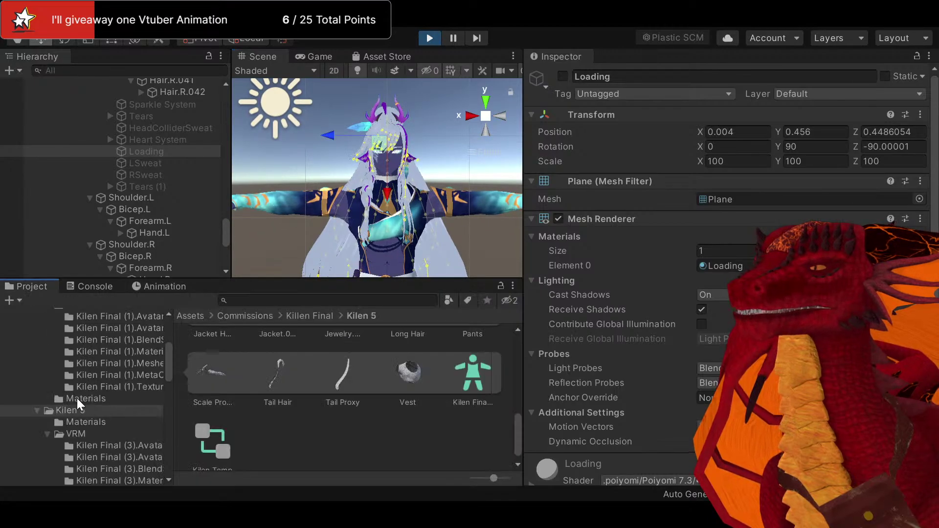
left_click_drag(201, 433, 407, 203)
left_click_drag(251, 411, 243, 435)
scroll(175, 228, "up", 20)
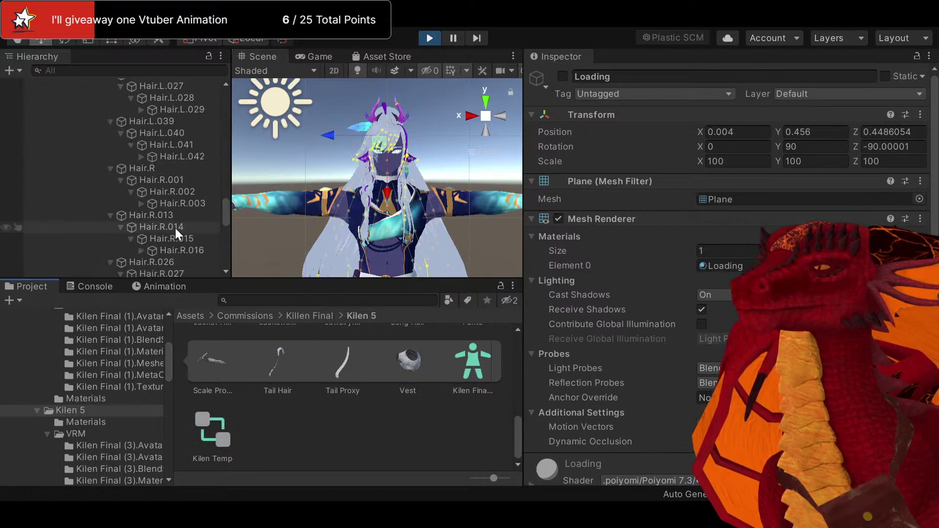
scroll(177, 229, "down", 4)
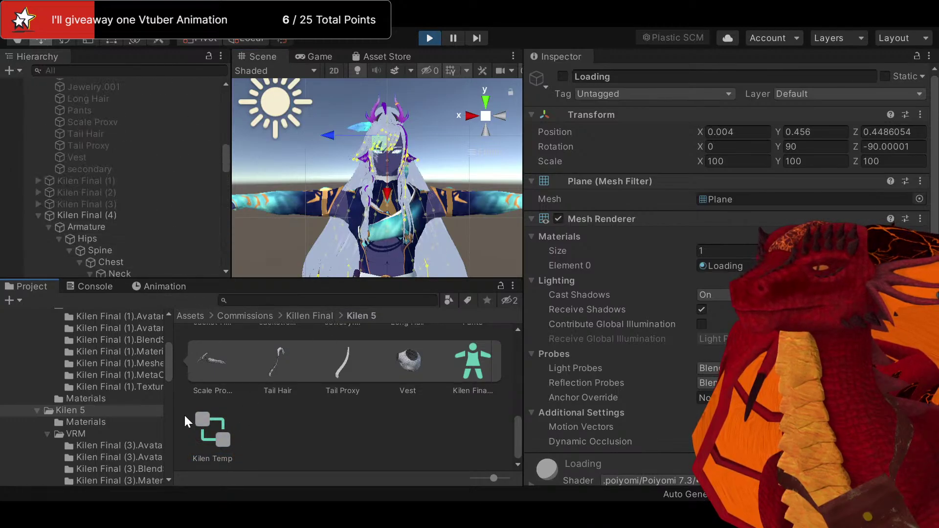
left_click_drag(202, 423, 116, 216)
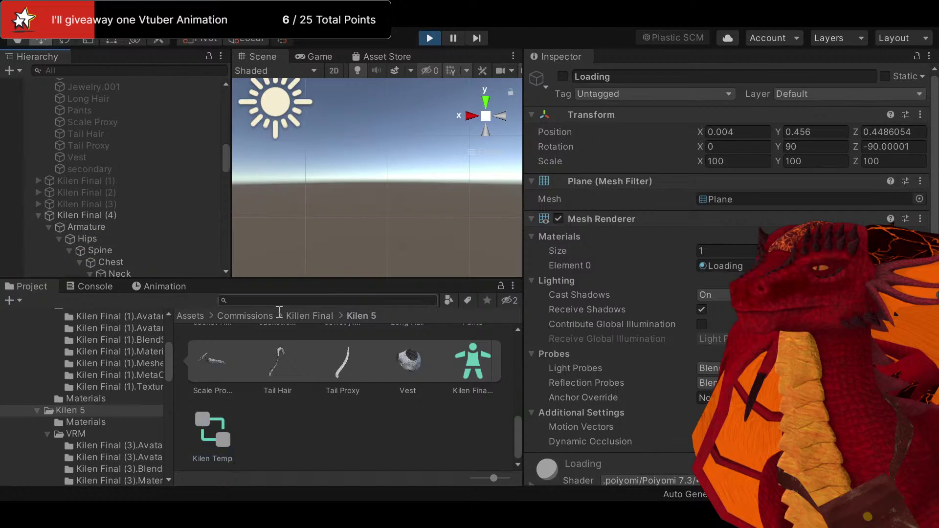
Show the Cry clip and frame the avatar's face close up from the front
middle_click_drag(402, 216, 397, 177)
middle_click_drag(392, 216, 392, 111)
scroll(391, 113, "up", 5)
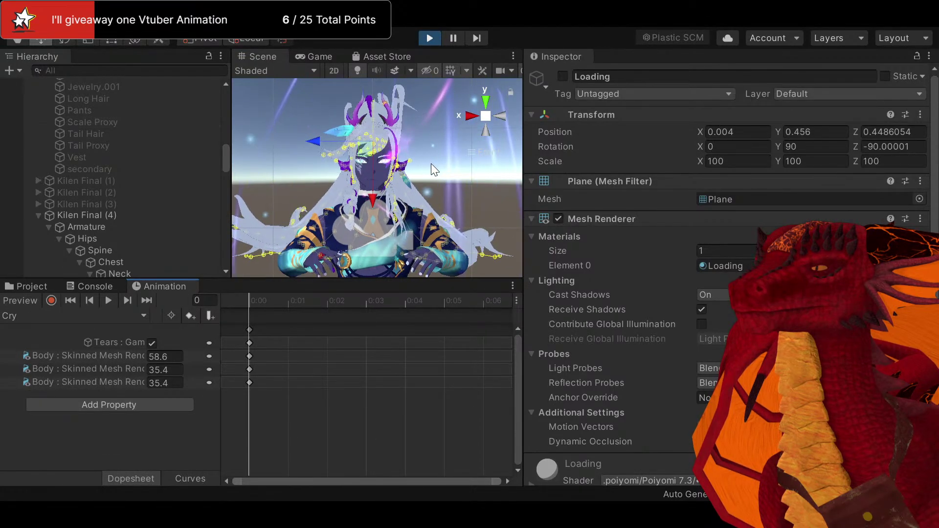
scroll(420, 162, "up", 5)
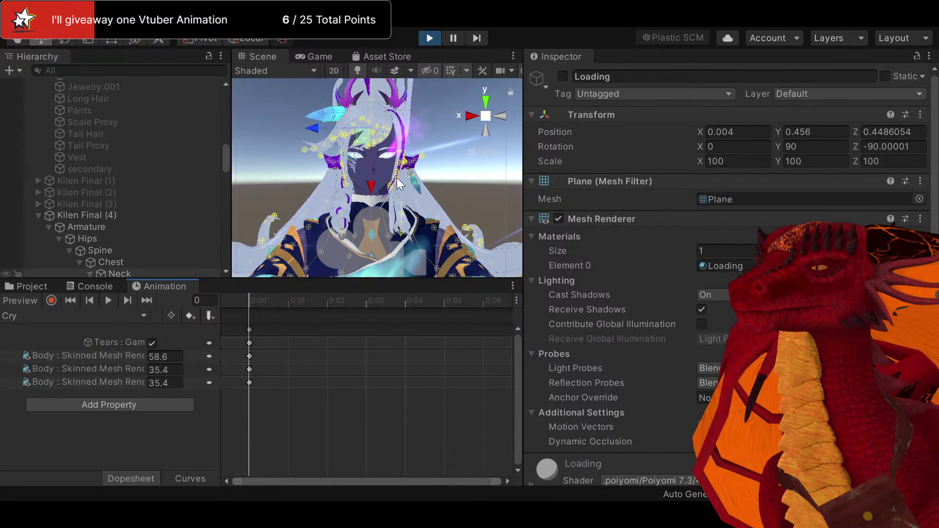
left_click(484, 116)
mouse_move(392, 158)
middle_mouse_down()
mouse_move(370, 156)
mouse_move(383, 172)
mouse_move(367, 172)
mouse_move(386, 171)
middle_mouse_up()
Play the Cry clip and examine the avatar's head and face for where the tears appear
scroll(151, 208, "down", 3)
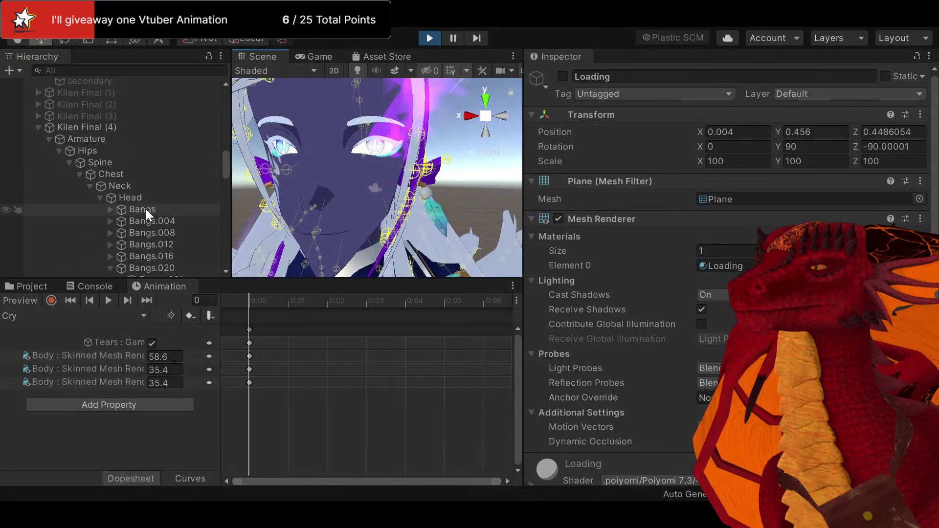
scroll(146, 210, "down", 10)
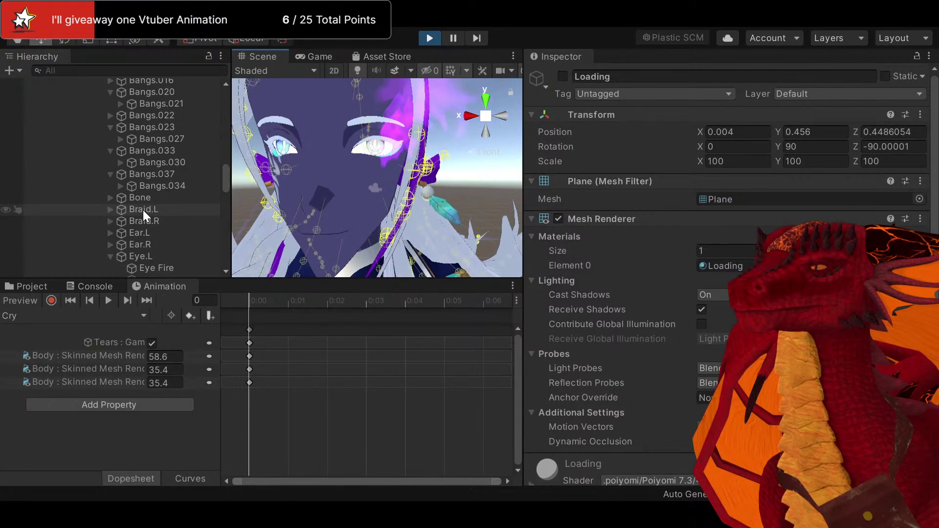
left_click(108, 301)
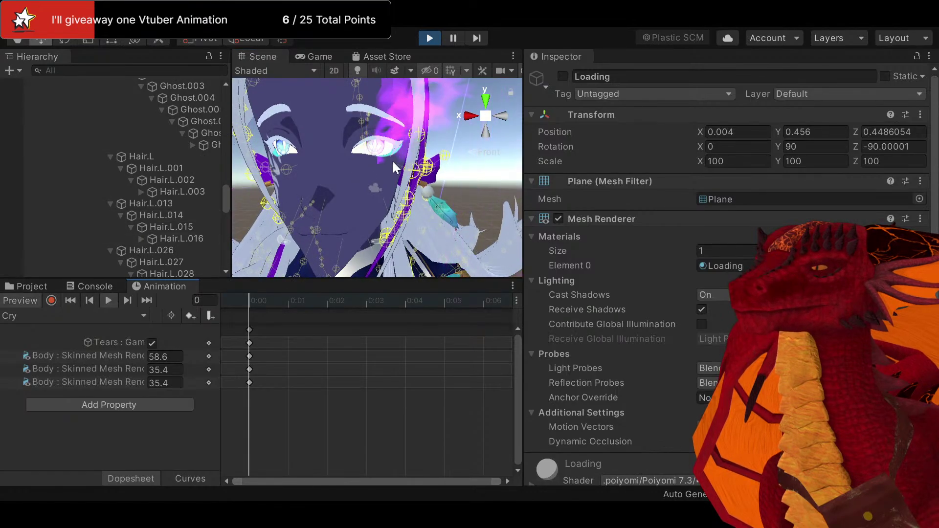
middle_click_drag(397, 168, 404, 207)
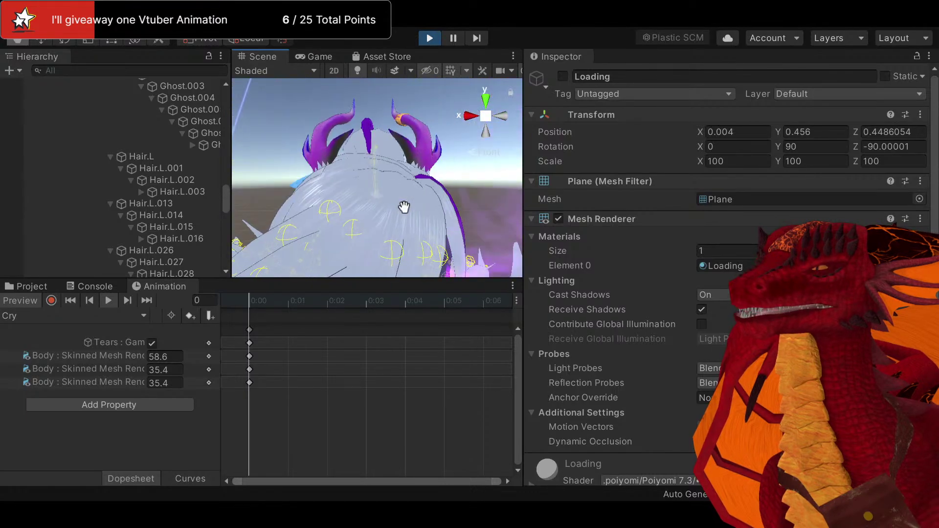
scroll(362, 198, "down", 6)
scroll(386, 164, "up", 6)
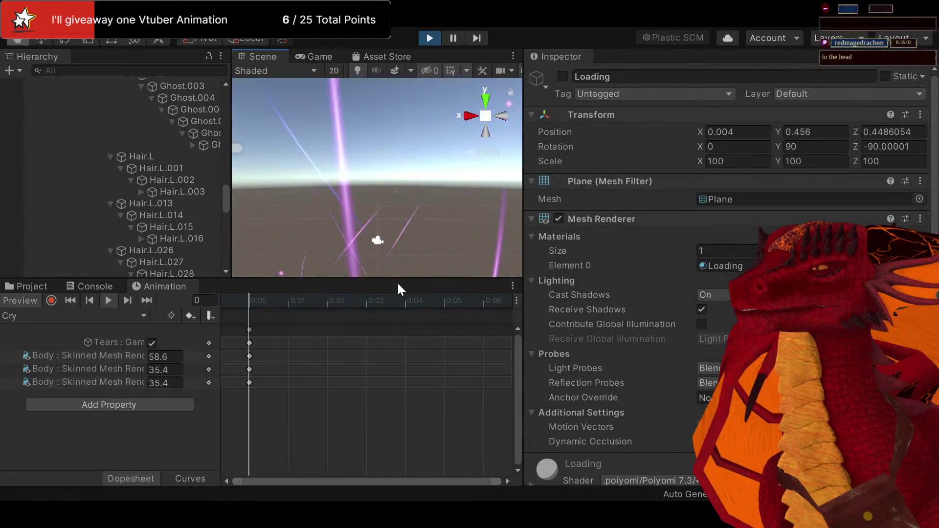
key("f")
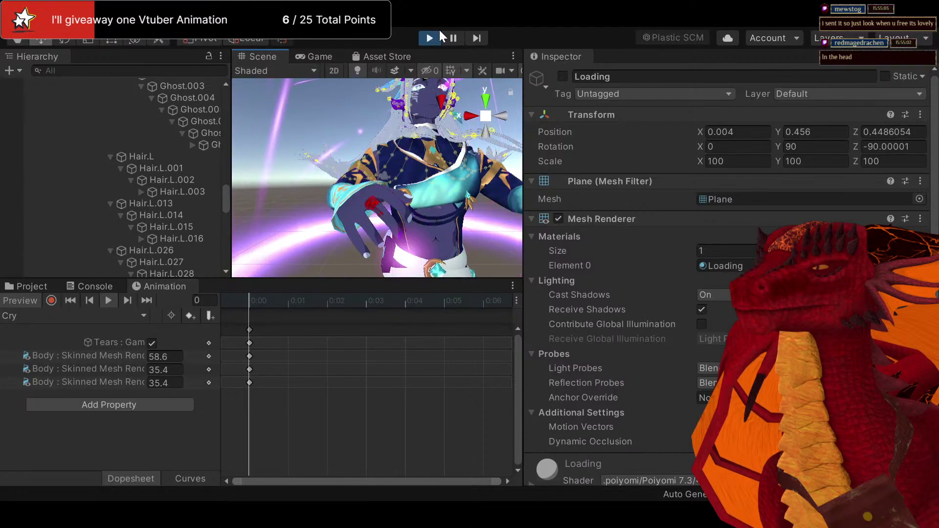
middle_click_drag(428, 144, 389, 223)
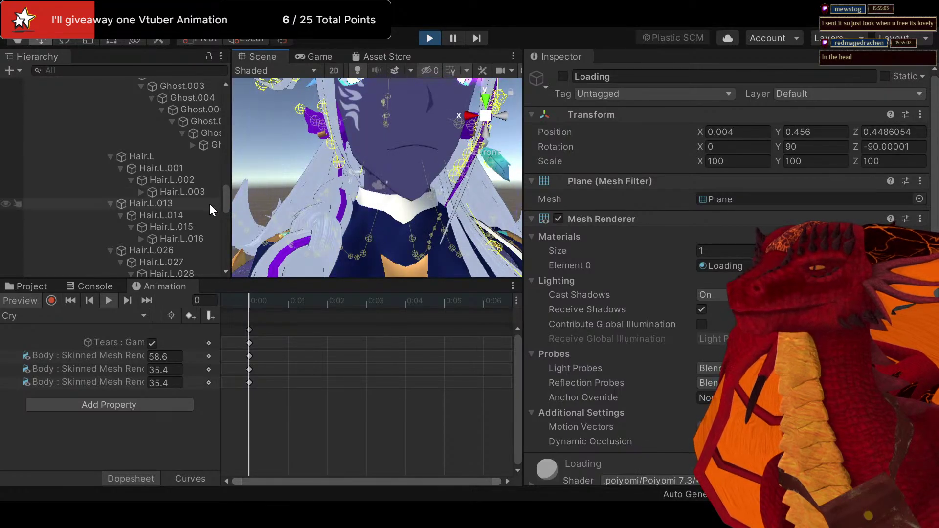
Select the active Tears object under the Kilen Final (4) Head bone and check its child objects
scroll(209, 202, "down", 10)
scroll(209, 203, "down", 4)
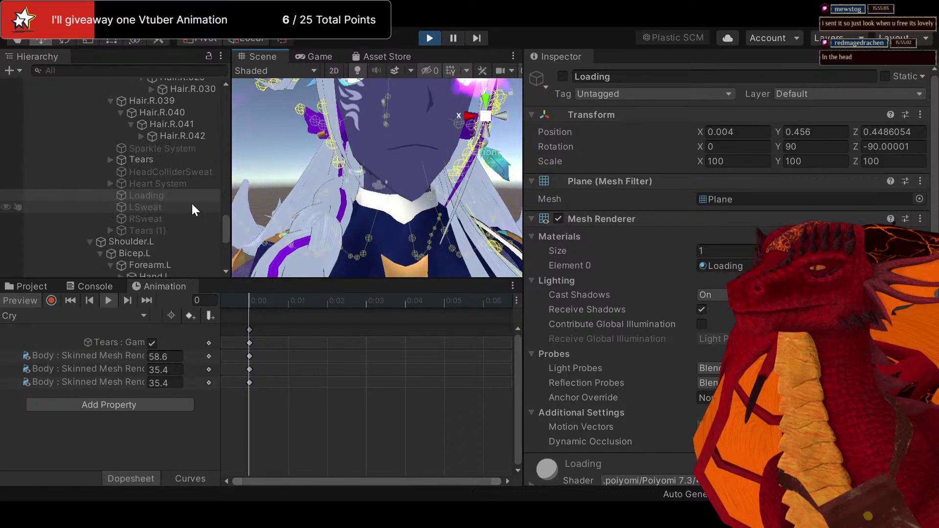
left_click(155, 160)
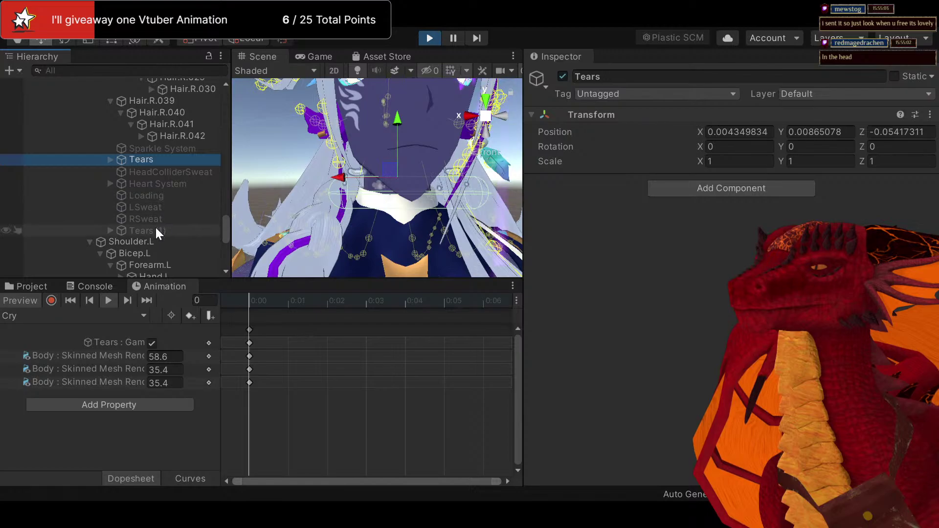
left_click(110, 160)
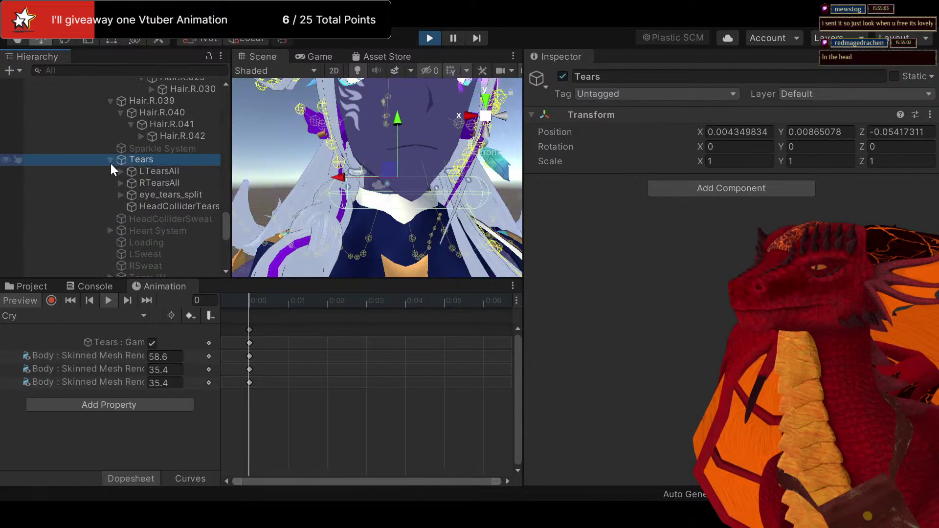
left_click(111, 161)
From the front view, raise the Tears object to the avatar's eyes at Y position 0.221
middle_click_drag(440, 183, 425, 189)
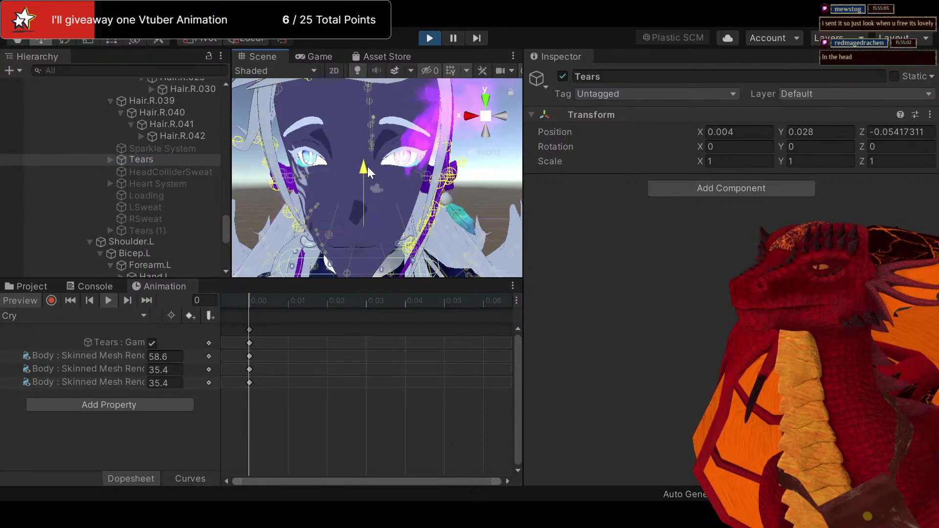
left_click_drag(369, 171, 373, 149)
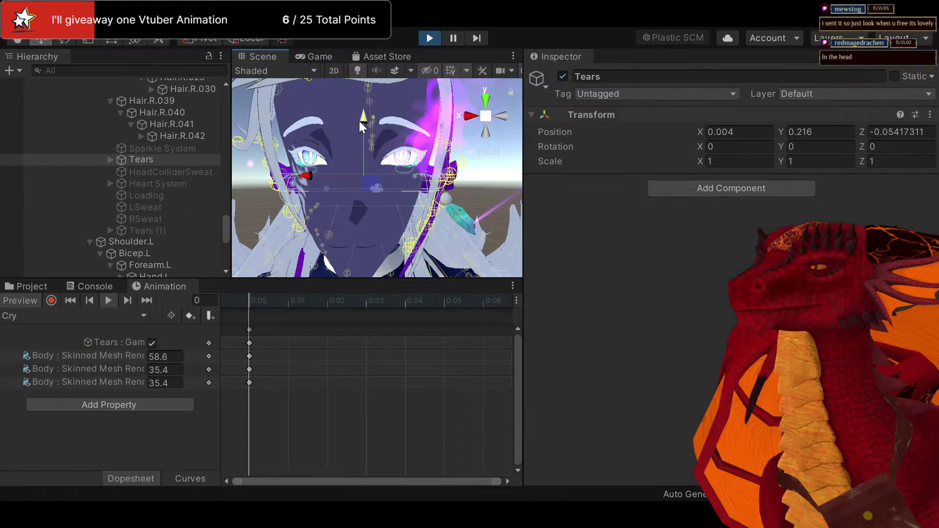
left_click_drag(361, 116, 361, 114)
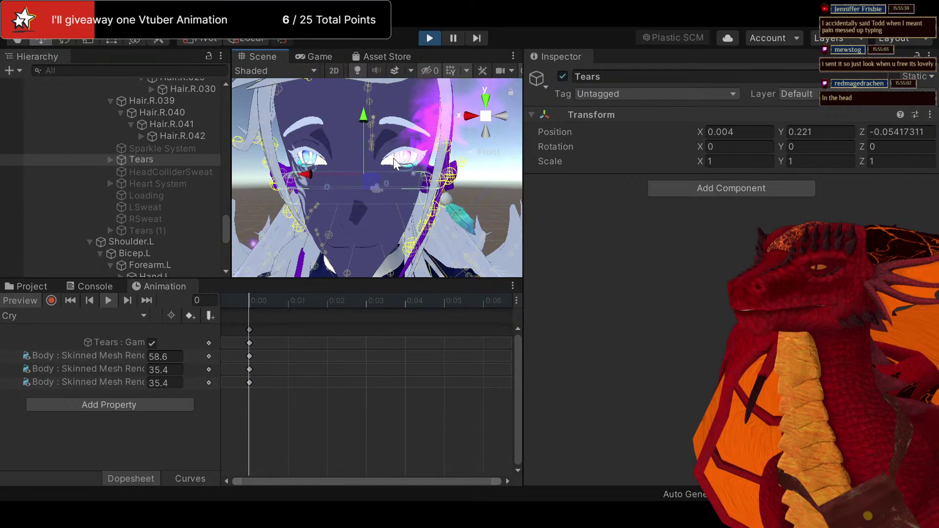
From the side view of the face, move the Tears object forward to Z position -0.043
right_click_drag(504, 122, 435, 185)
middle_click_drag(422, 182, 294, 147)
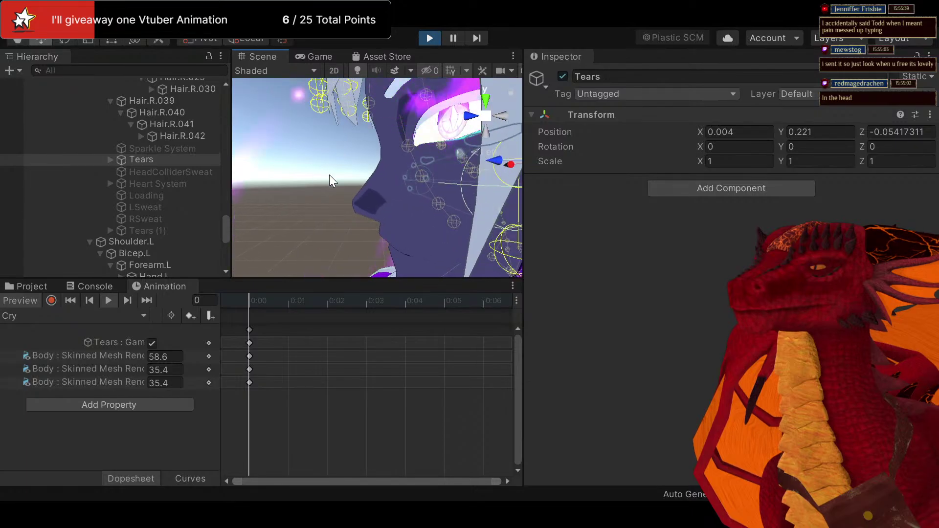
scroll(406, 193, "down", 5)
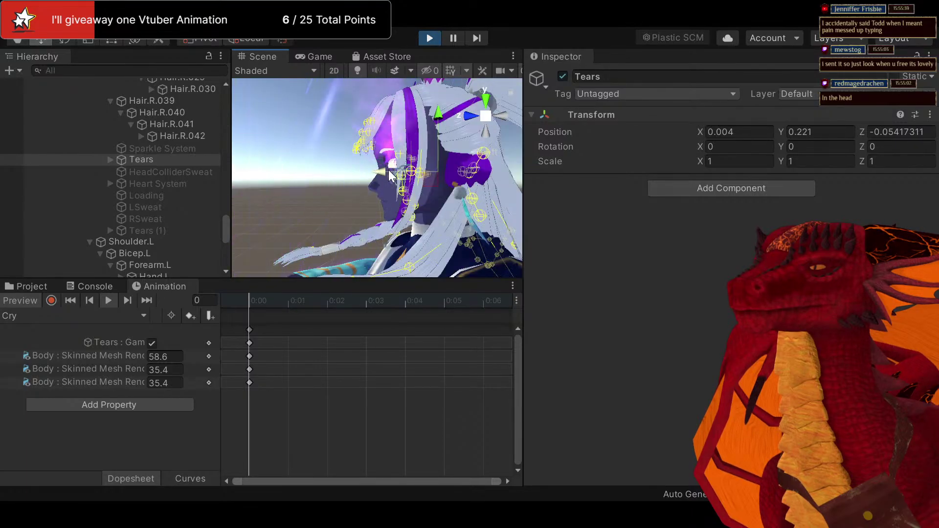
key("f")
middle_click_drag(378, 182, 583, 193)
scroll(397, 189, "down", 2)
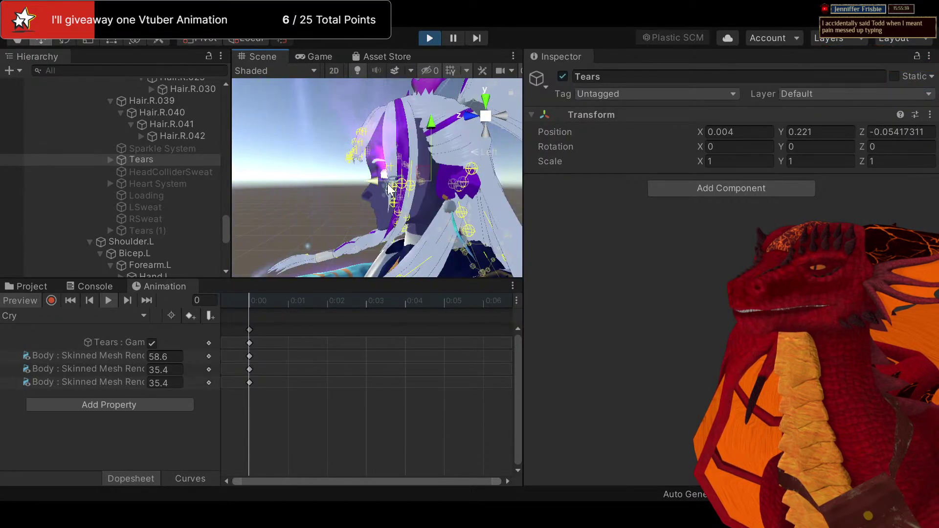
scroll(389, 188, "up", 3)
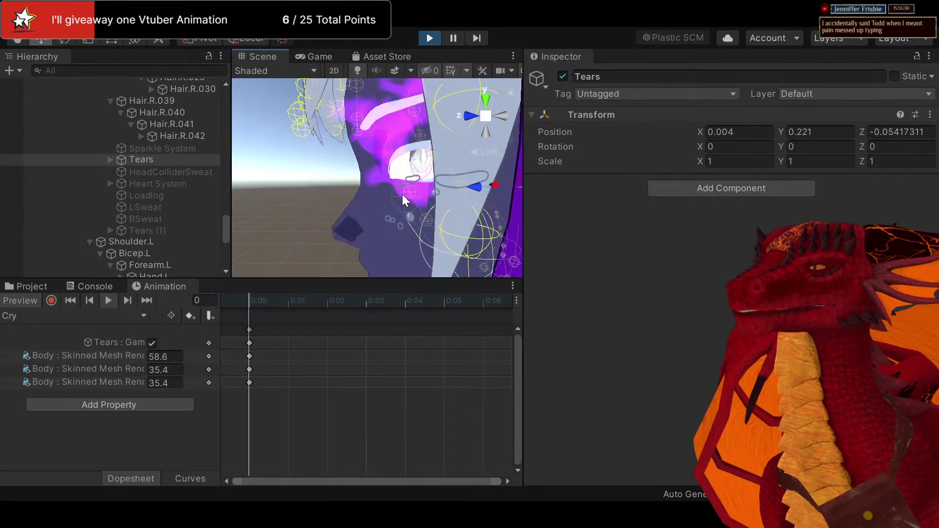
left_click_drag(474, 191, 466, 188)
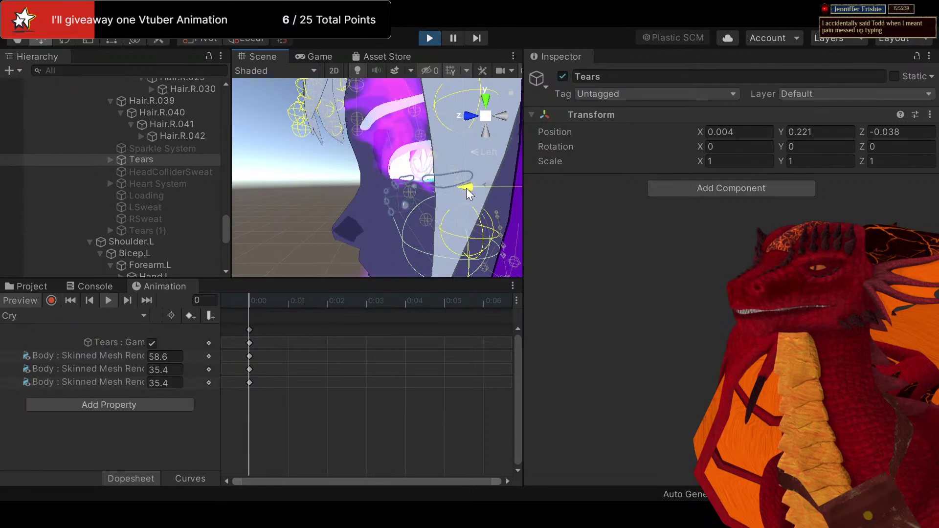
middle_click_drag(465, 187, 427, 184)
left_click_drag(427, 184, 434, 185)
Inspect the tears close up at the eye and move the Tears object forward to Z position -0.026
right_click_drag(365, 182, 425, 205)
middle_click_drag(359, 171, 442, 177)
scroll(430, 199, "down", 5)
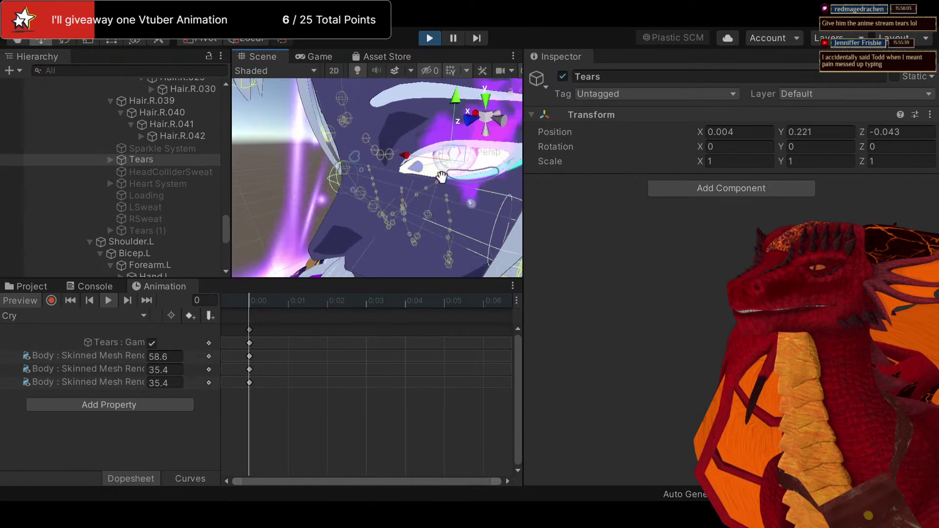
key("f")
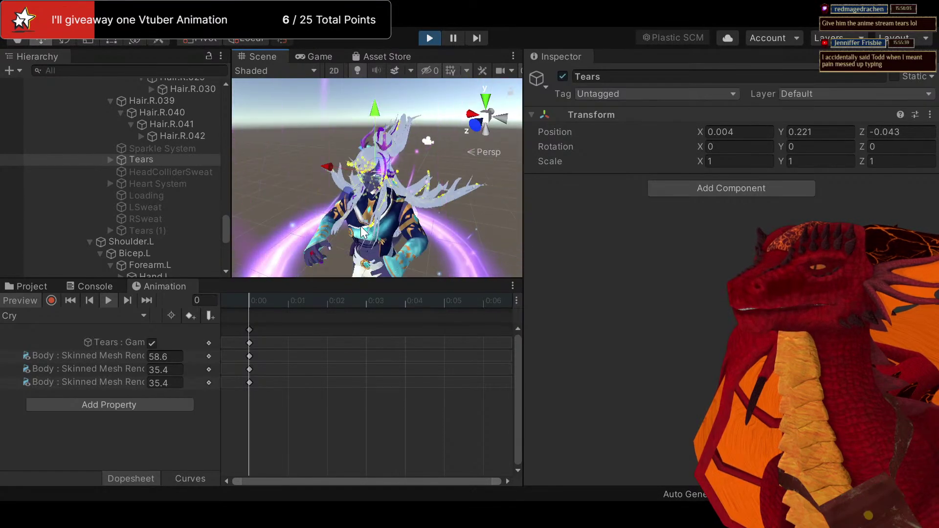
scroll(384, 224, "up", 5)
scroll(376, 206, "up", 5)
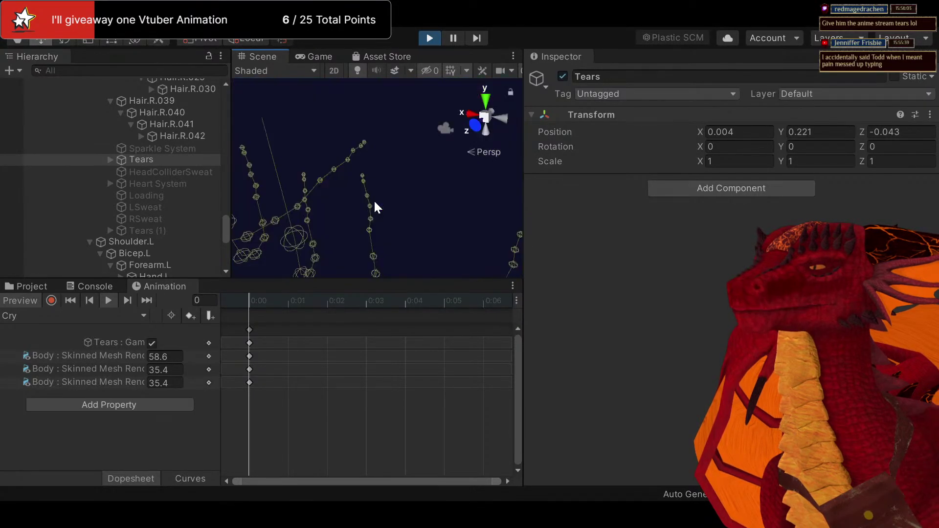
scroll(374, 205, "down", 2)
right_click_drag(371, 204, 411, 181)
middle_click_drag(411, 181, 475, 130)
right_click_drag(476, 130, 358, 179)
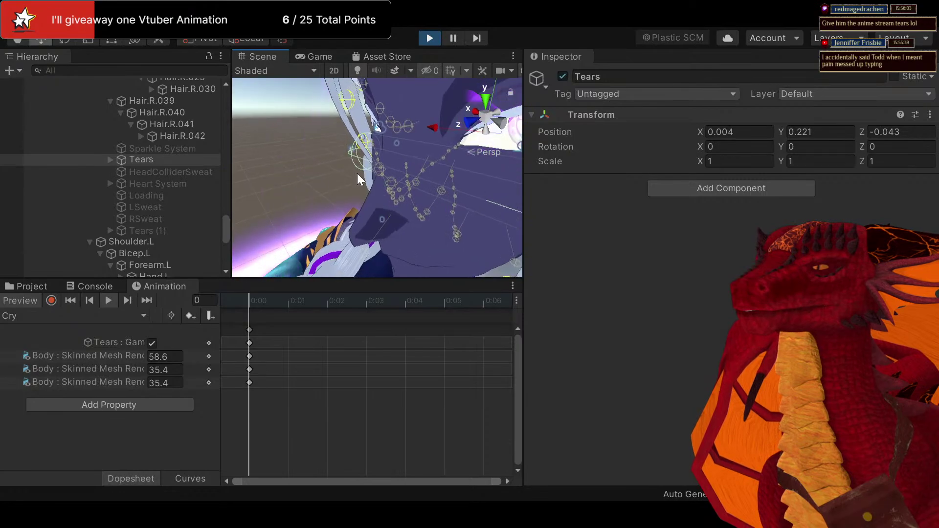
scroll(471, 157, "down", 3)
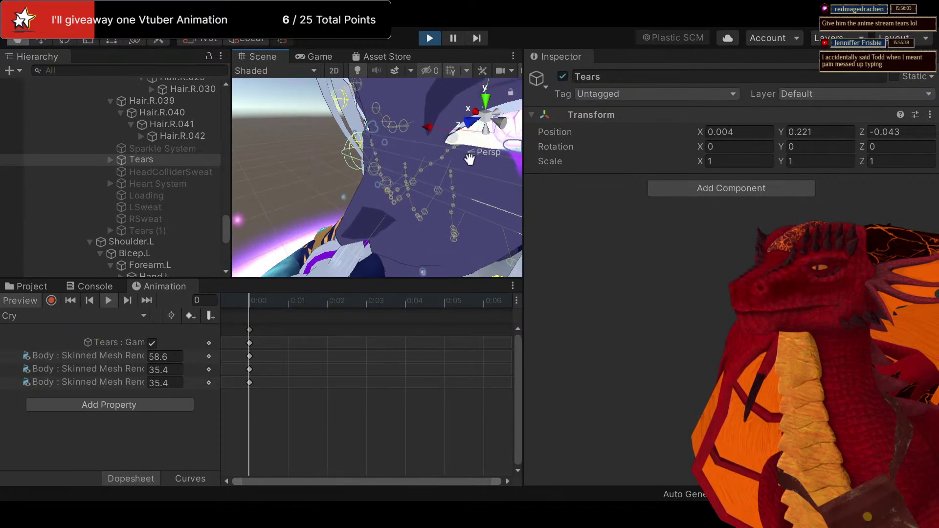
scroll(470, 156, "down", 4)
middle_click_drag(470, 157, 391, 169)
scroll(356, 186, "up", 6)
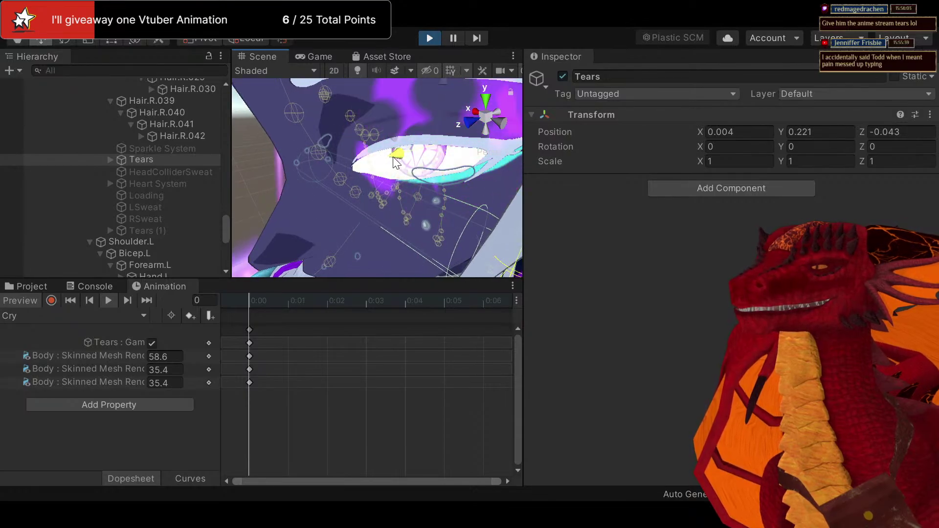
left_click_drag(392, 163, 470, 164)
Nudge the Tears object further out of the face to Z position -0.008, checking it against the lower eyelid
middle_click_drag(382, 165, 449, 160)
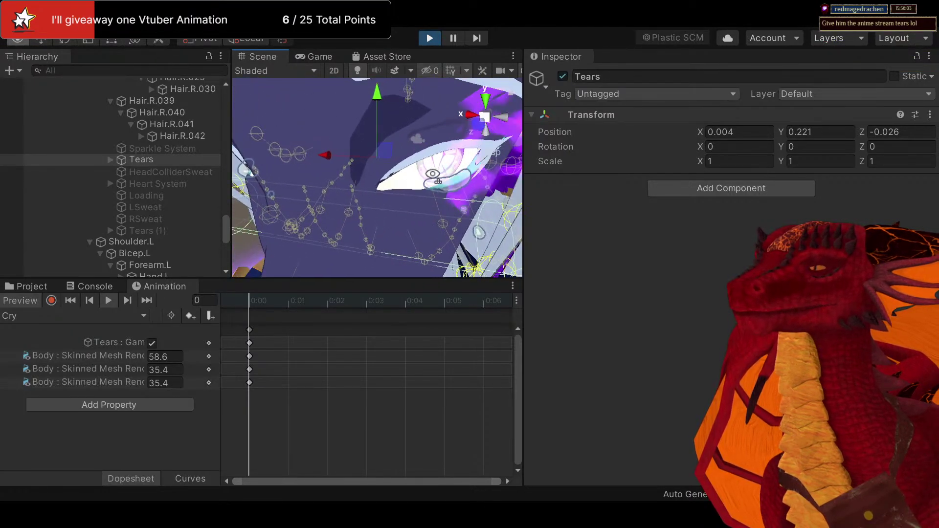
left_click_drag(404, 196, 408, 202, "alt")
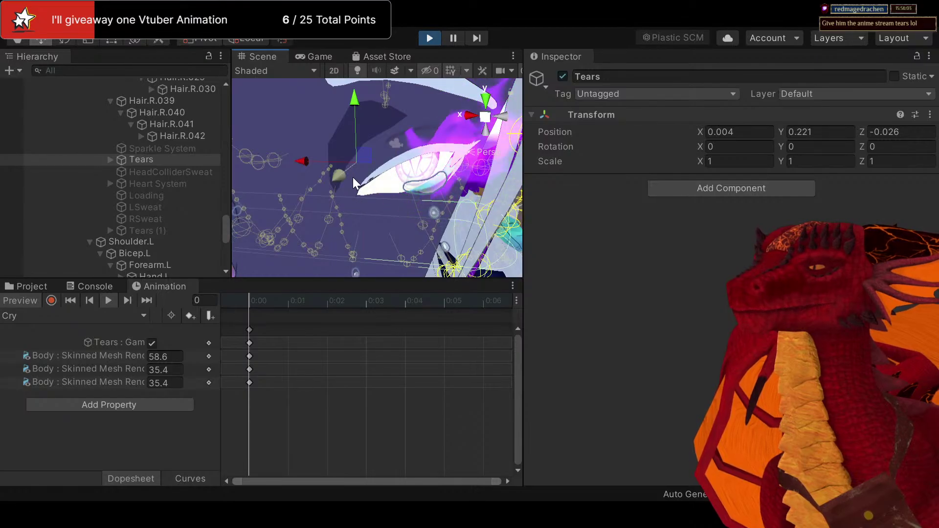
left_click_drag(351, 181, 343, 176)
mouse_move(342, 176)
middle_mouse_down()
mouse_move(373, 105)
mouse_move(385, 120)
mouse_move(347, 181)
middle_mouse_up()
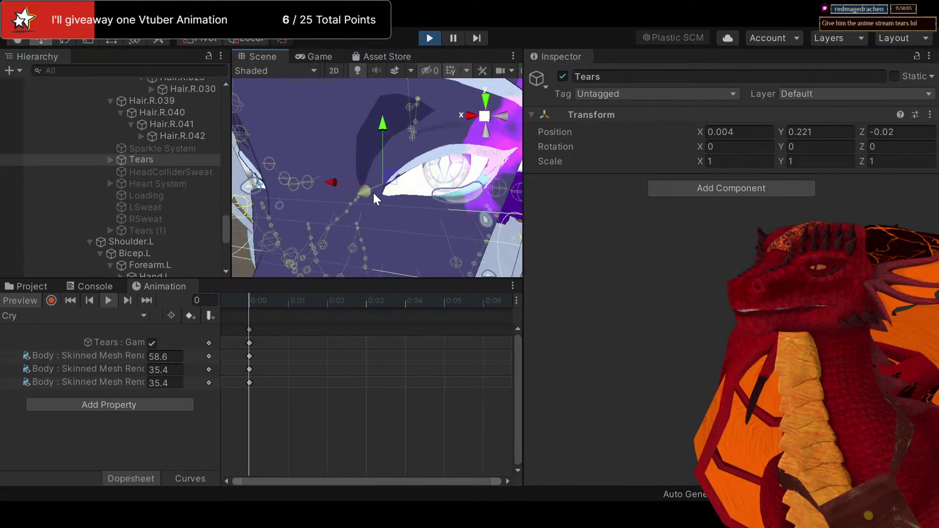
left_click_drag(373, 193, 342, 180)
middle_click_drag(342, 180, 302, 165)
left_click_drag(301, 164, 361, 189, "alt")
middle_click_drag(362, 191, 409, 184)
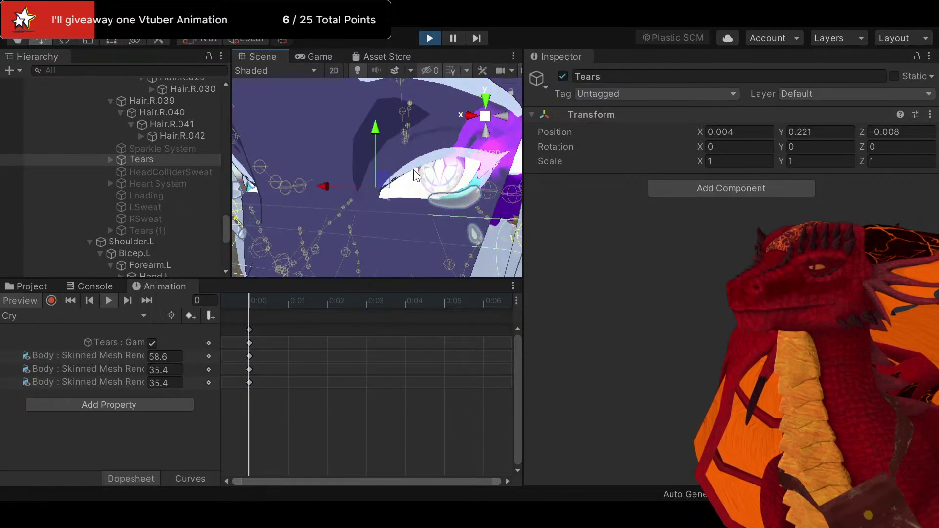
Exit play mode and paste the Transform values with position 0.004, 0.221, -0.008 onto the Tears object
left_click(144, 158)
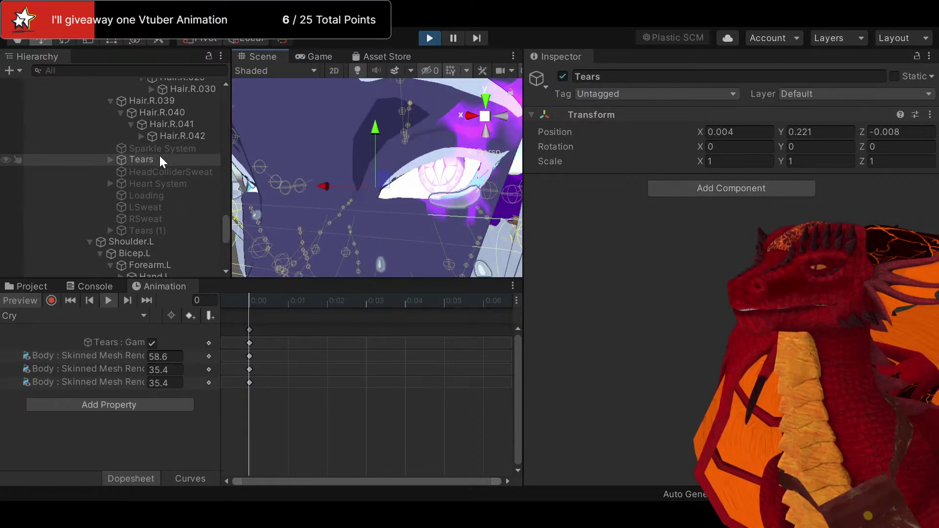
left_click(431, 38)
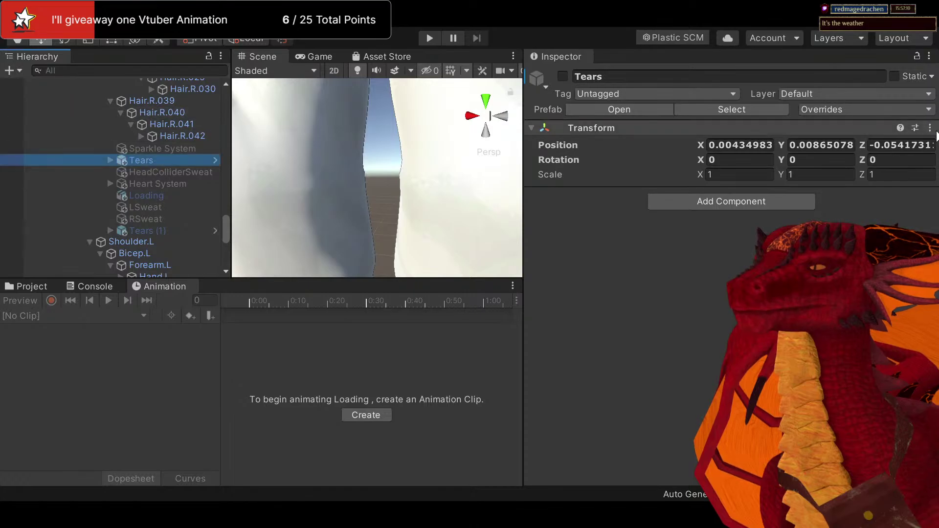
left_click(936, 134)
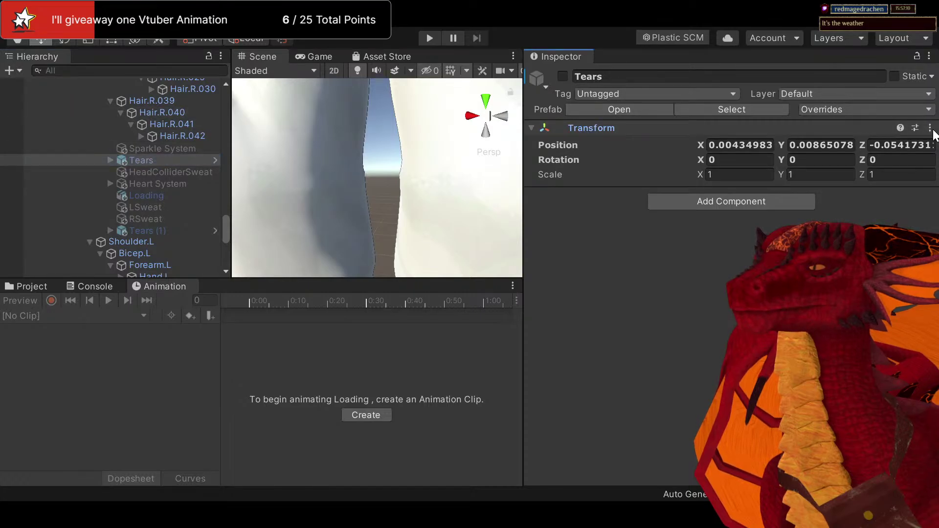
left_click(930, 133)
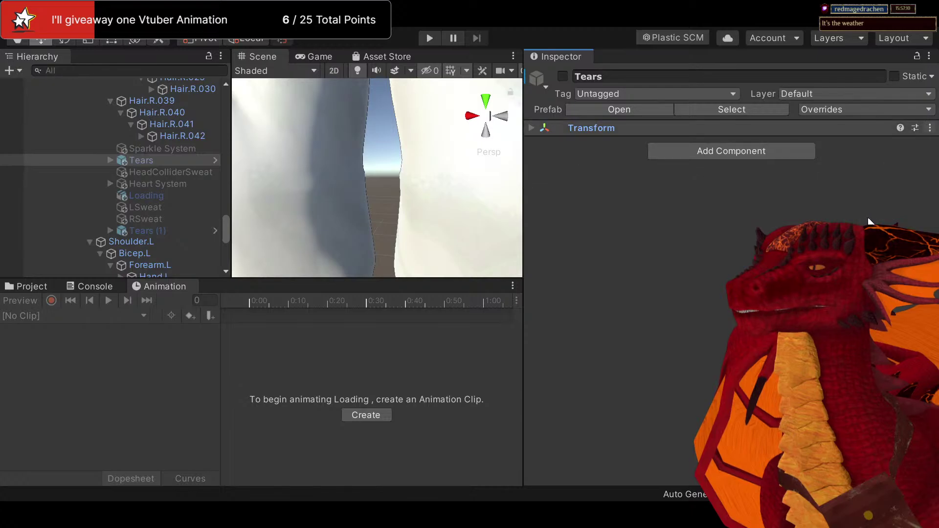
left_click(531, 129)
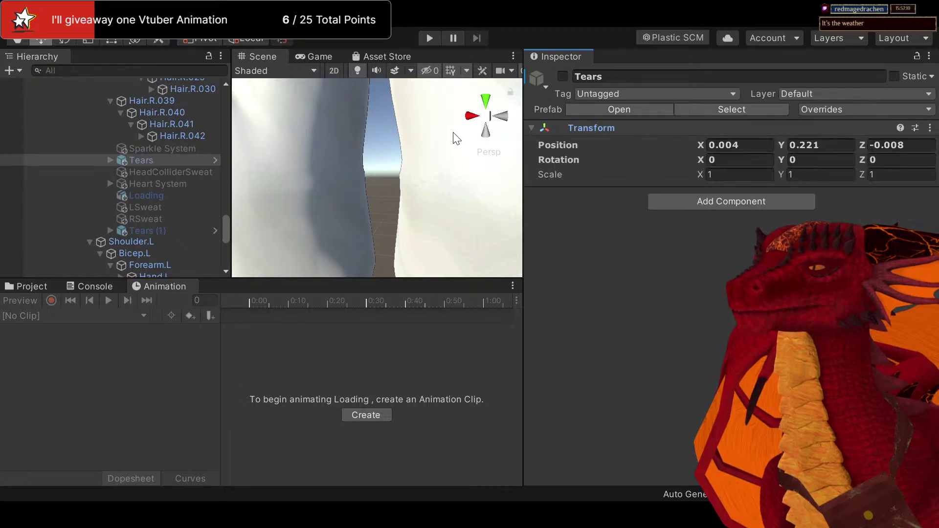
Examine the avatar's face from the front around the Tears object and look through its bone and mesh hierarchy
scroll(453, 133, "down", 10)
middle_click_drag(454, 137, 455, 346)
scroll(394, 234, "up", 3)
scroll(399, 169, "up", 3)
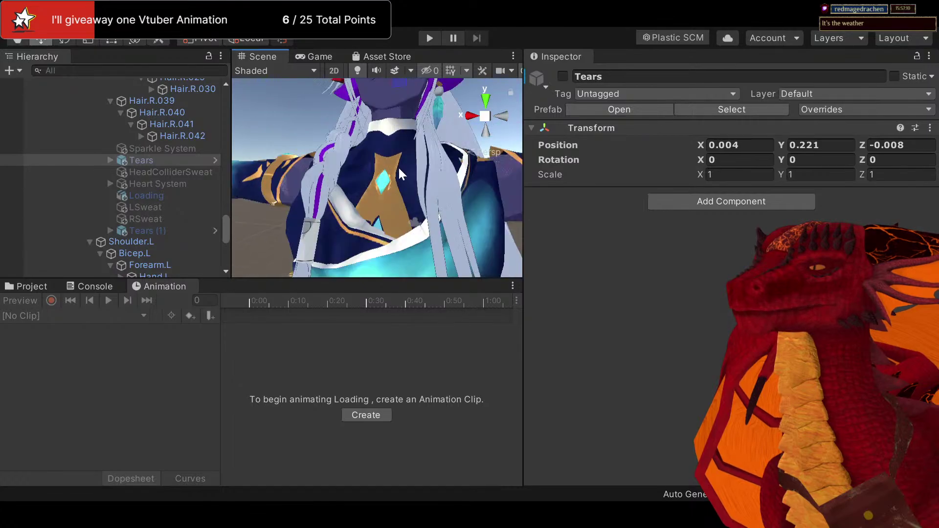
key("f")
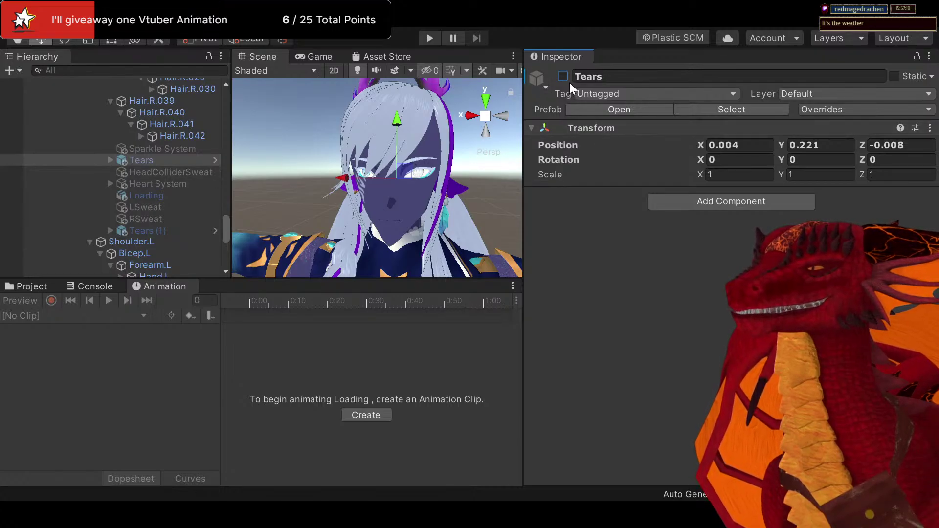
scroll(162, 186, "down", 4)
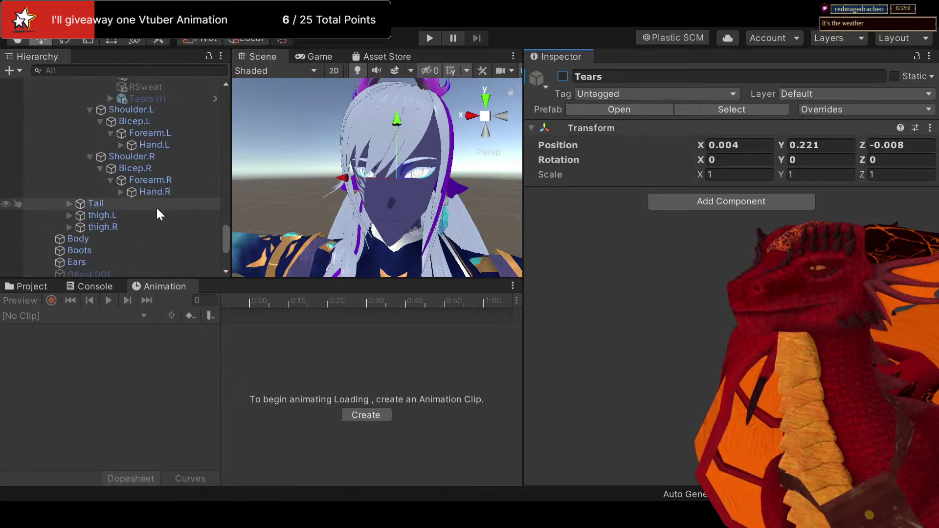
scroll(145, 220, "down", 1)
scroll(145, 224, "down", 1)
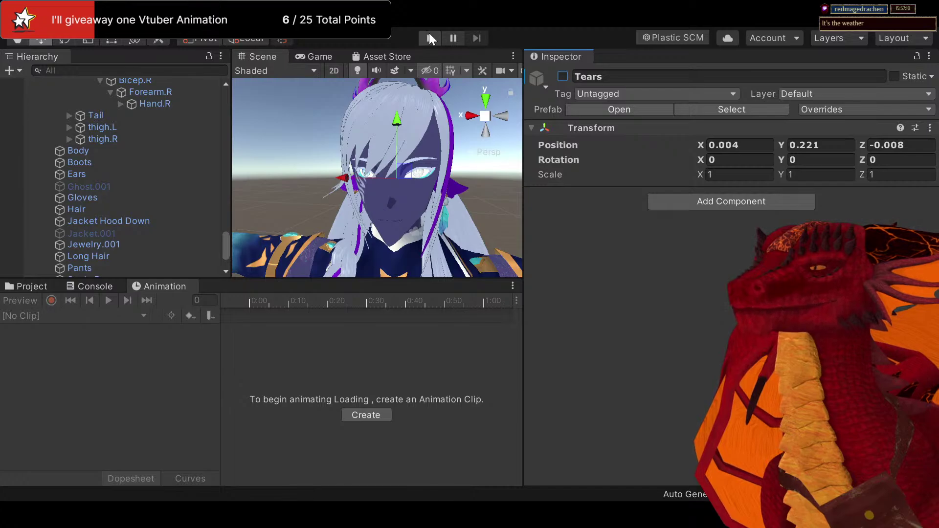
right_click_drag(367, 142, 248, 135)
scroll(157, 156, "up", 10)
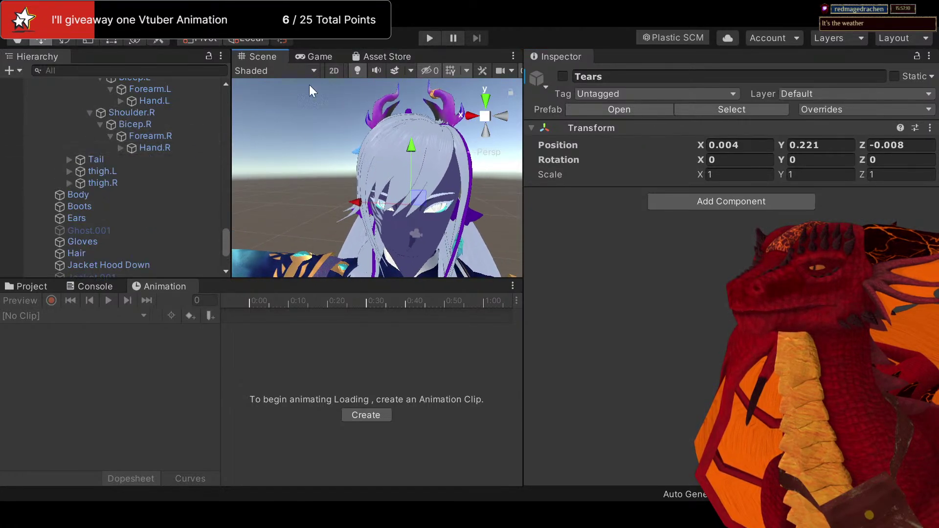
scroll(157, 157, "up", 12)
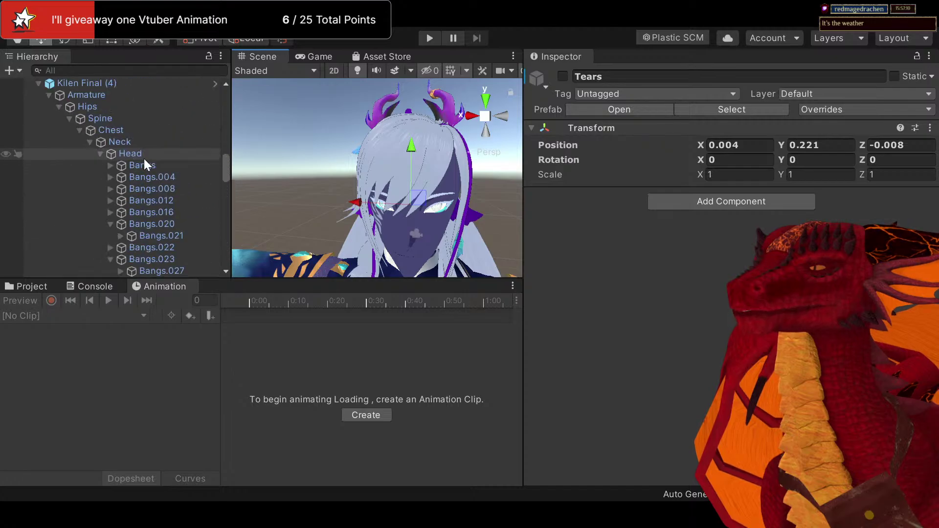
left_click(111, 128)
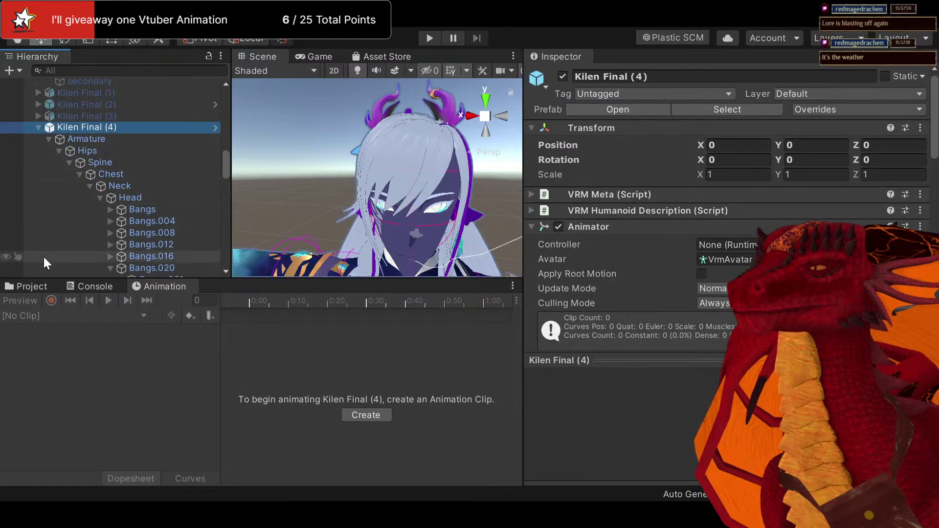
left_click(42, 285)
left_click_drag(204, 439, 119, 104)
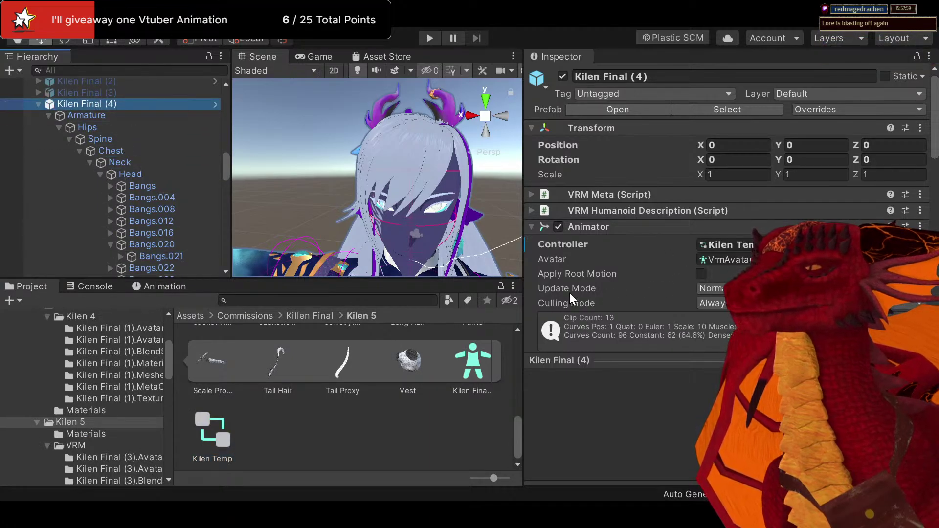
left_click(726, 244)
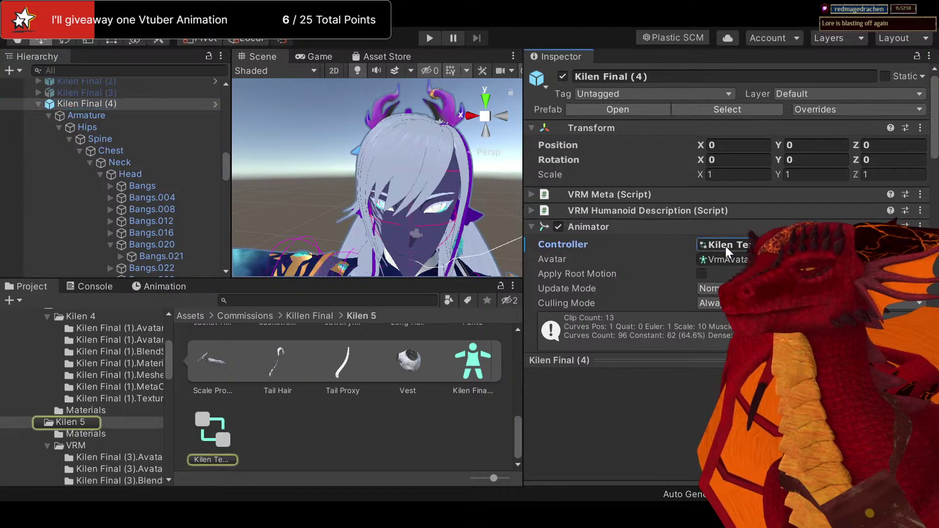
key("Delete")
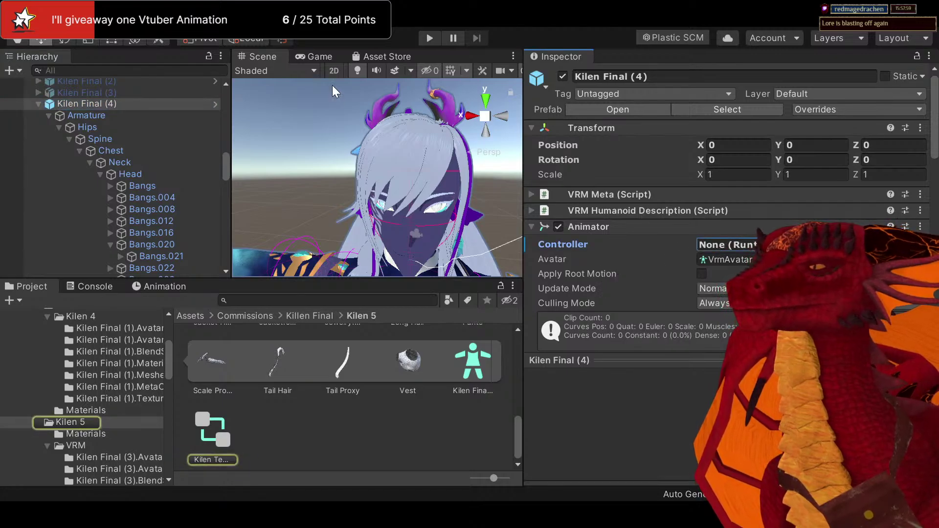
Enter play mode and assign the Kilen Temp animator controller to Kilen Final (4) in the scene
left_click(432, 41)
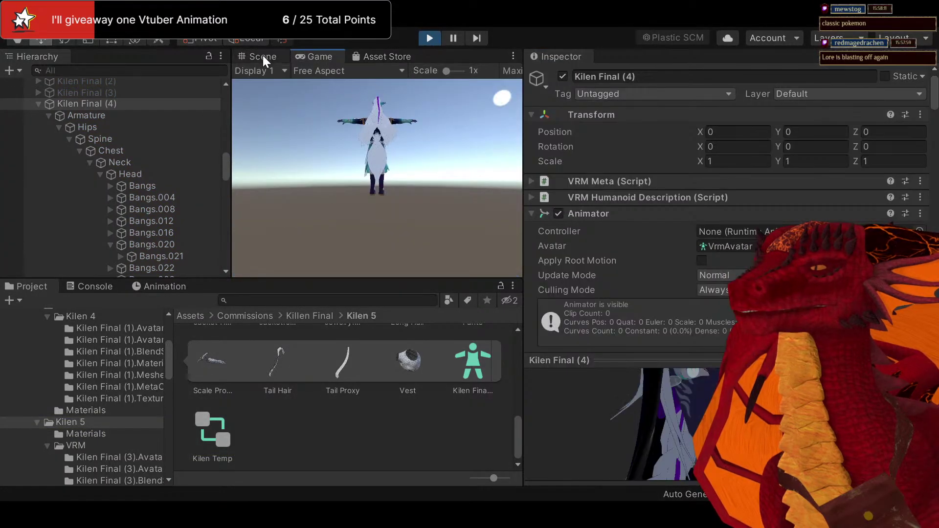
left_click(262, 57)
left_click_drag(206, 412, 97, 178)
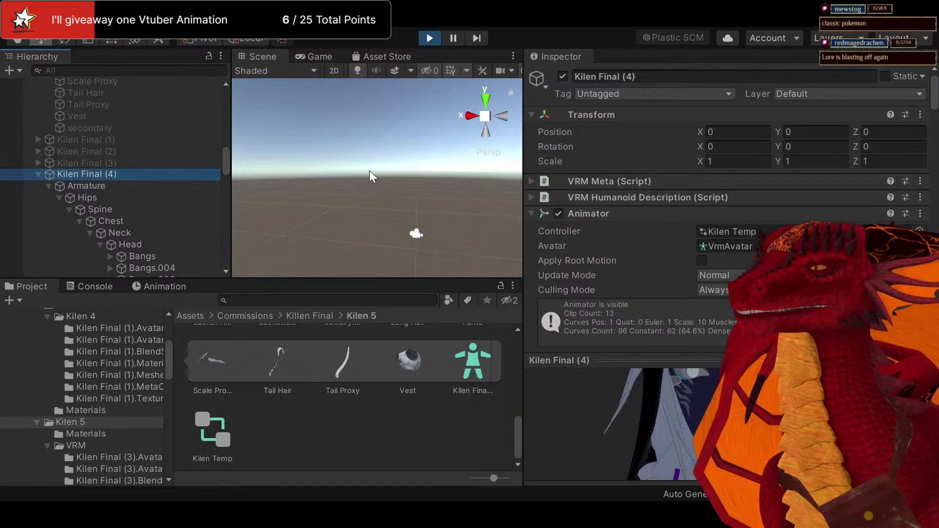
Frame the avatar's head in the scene and preview the Angry animation clip on it
scroll(384, 184, "down", 3)
middle_click_drag(383, 184, 393, 518)
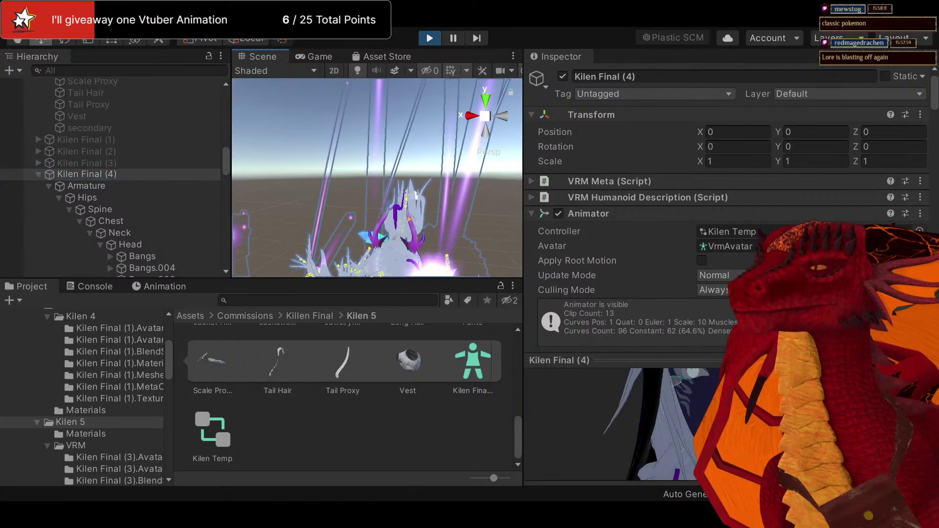
key("f")
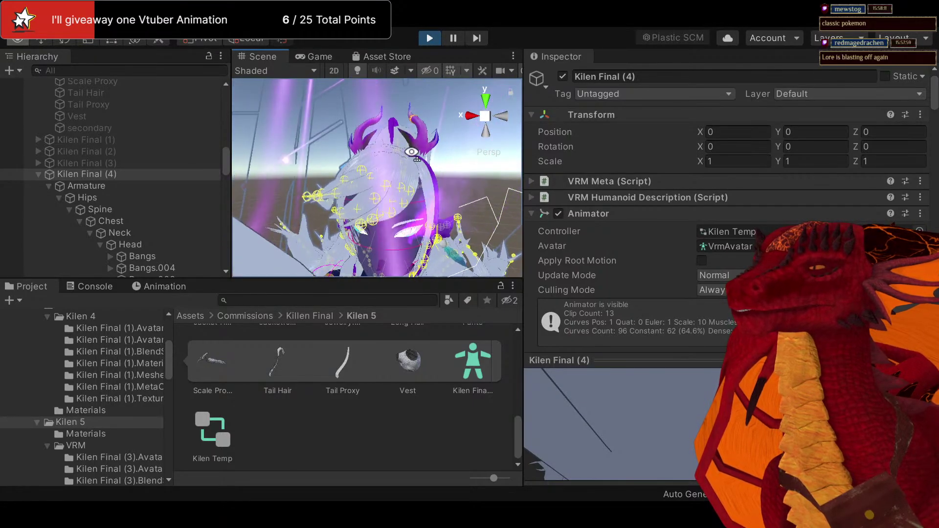
left_click(174, 284)
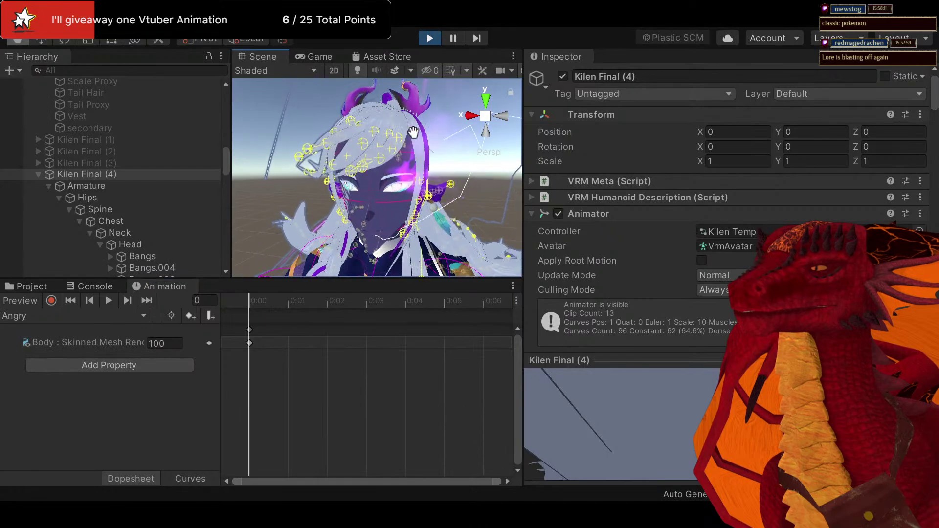
left_click(107, 301)
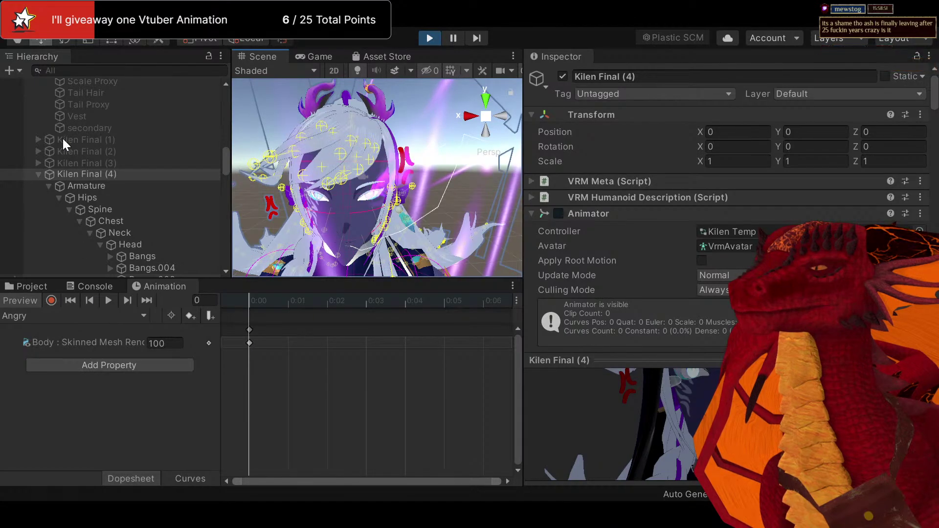
Preview the Hearts clip, inspect the hearts around the head from near and far, and exit play mode
left_click(60, 172)
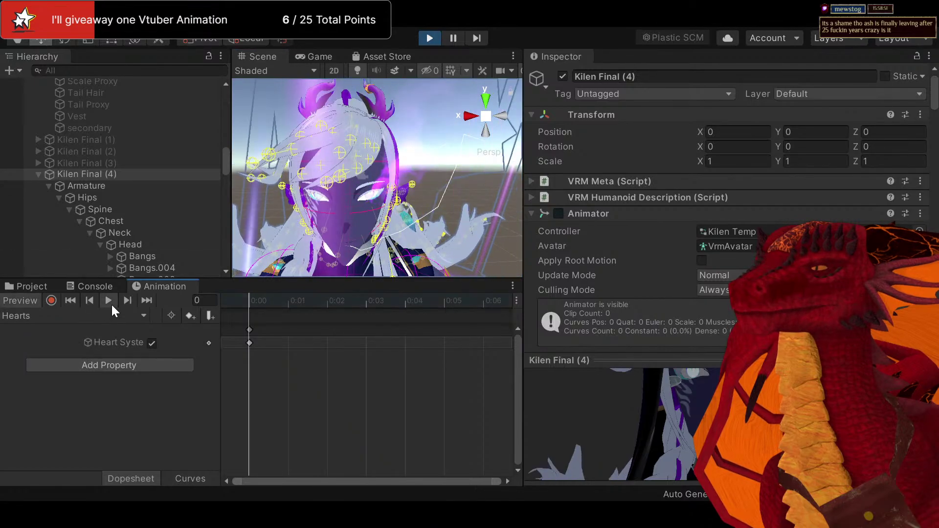
left_click(110, 301)
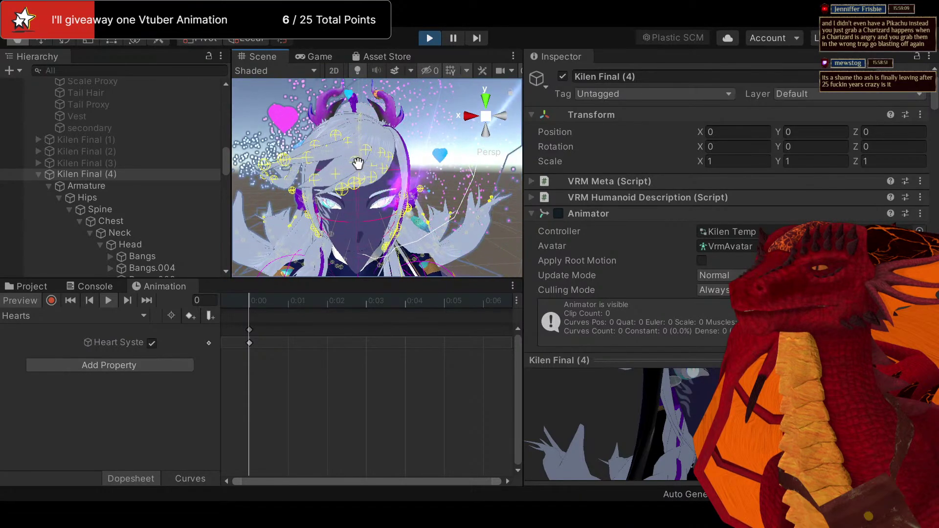
middle_click_drag(358, 163, 394, 172)
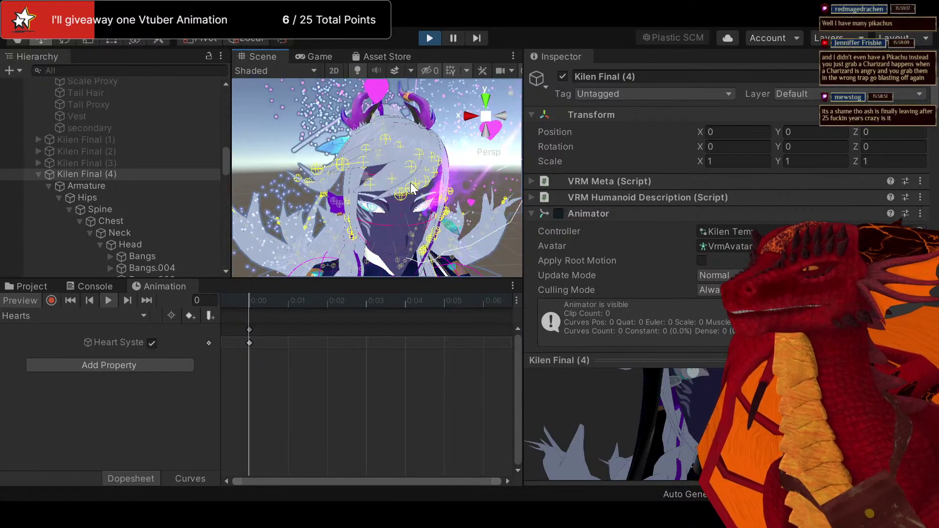
scroll(411, 189, "down", 5)
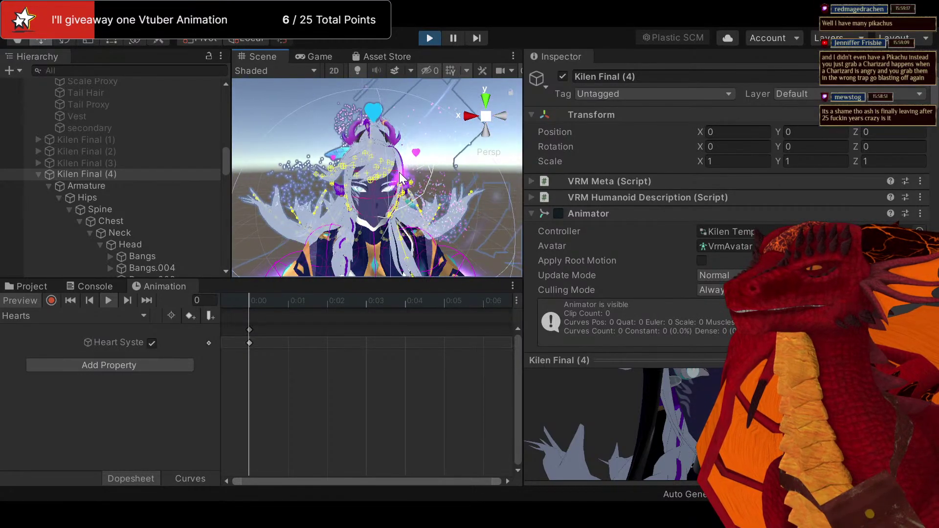
scroll(398, 171, "up", 5)
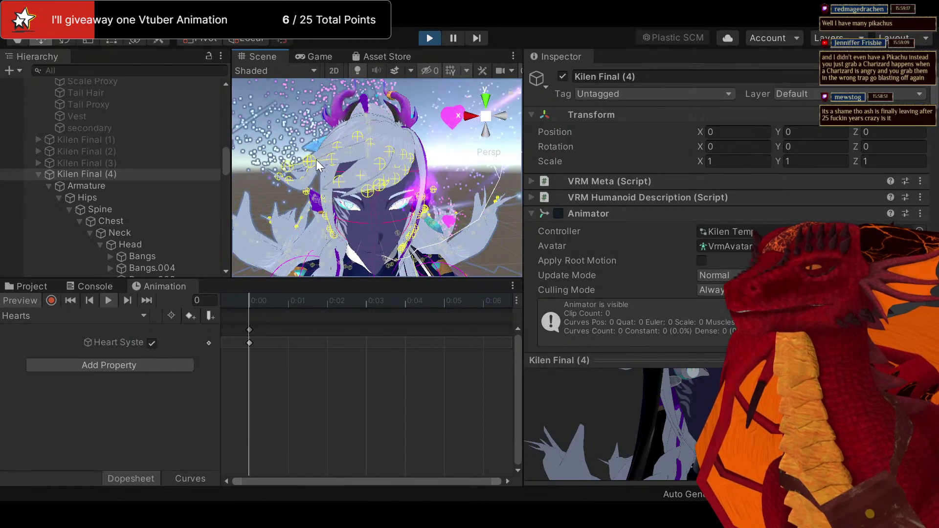
scroll(635, 245, "down", 10)
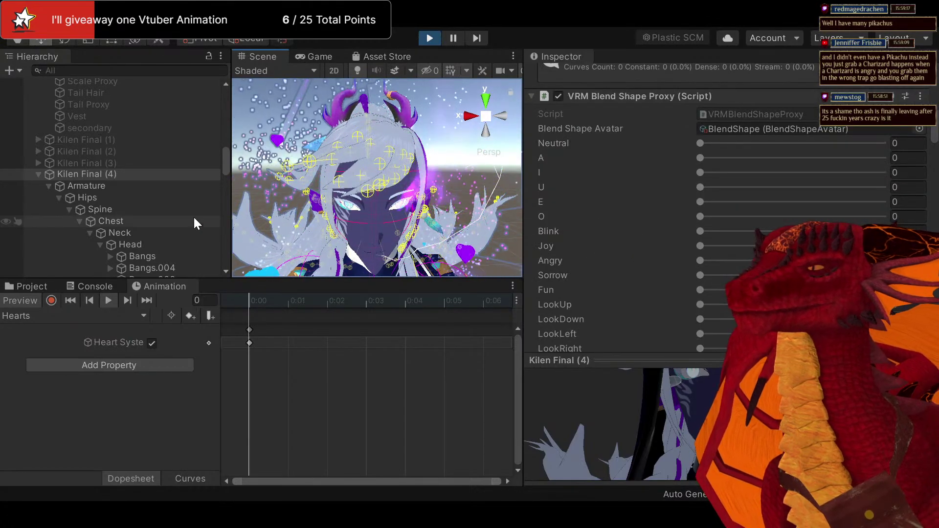
left_click(430, 38)
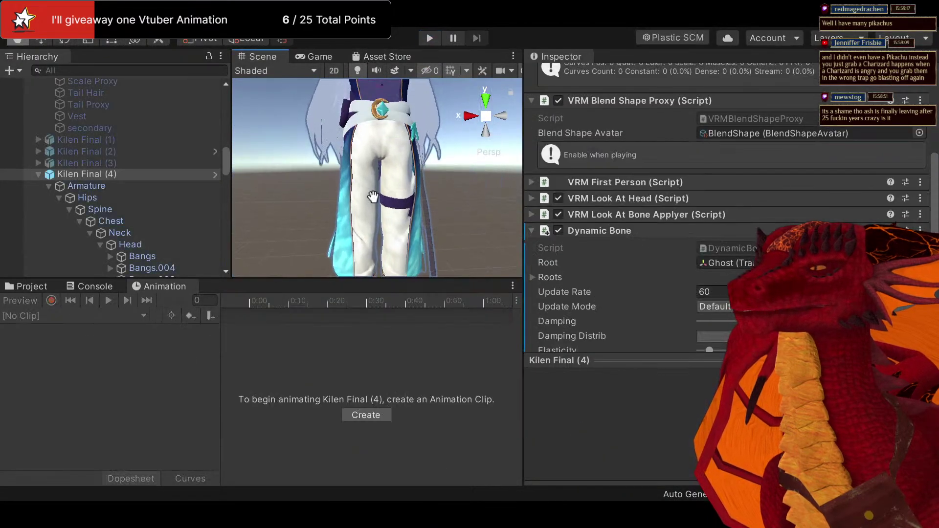
Examine the avatar's face up close and review Kilen Final (4)'s Animator, VRM Blend Shape Proxy and Dynamic Bone settings
middle_click_drag(373, 197, 342, 266)
scroll(338, 176, "up", 5)
middle_click_drag(338, 176, 391, 411)
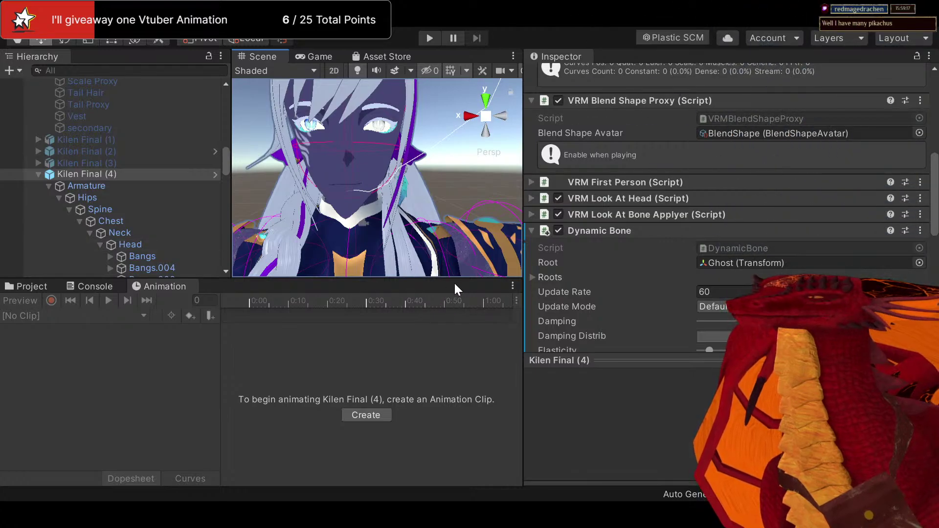
scroll(611, 314, "down", 3)
scroll(614, 311, "up", 3)
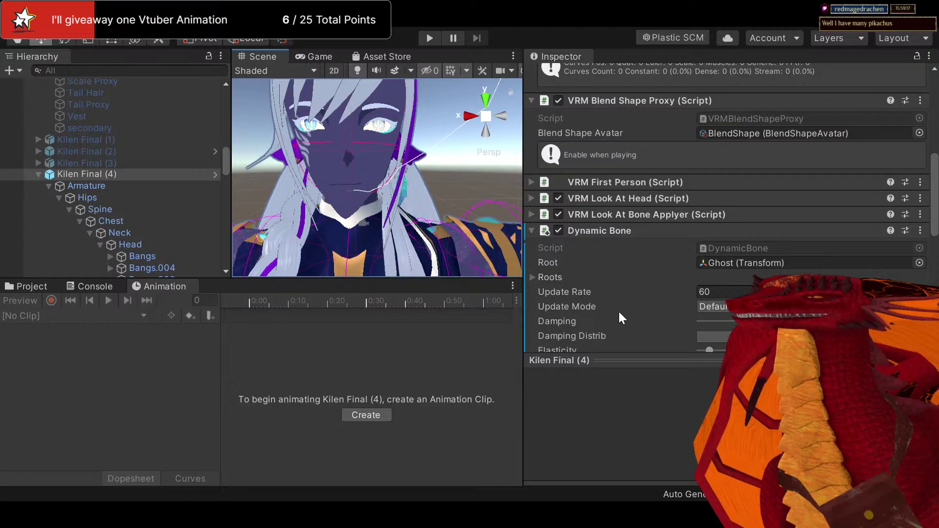
scroll(623, 281, "down", 3)
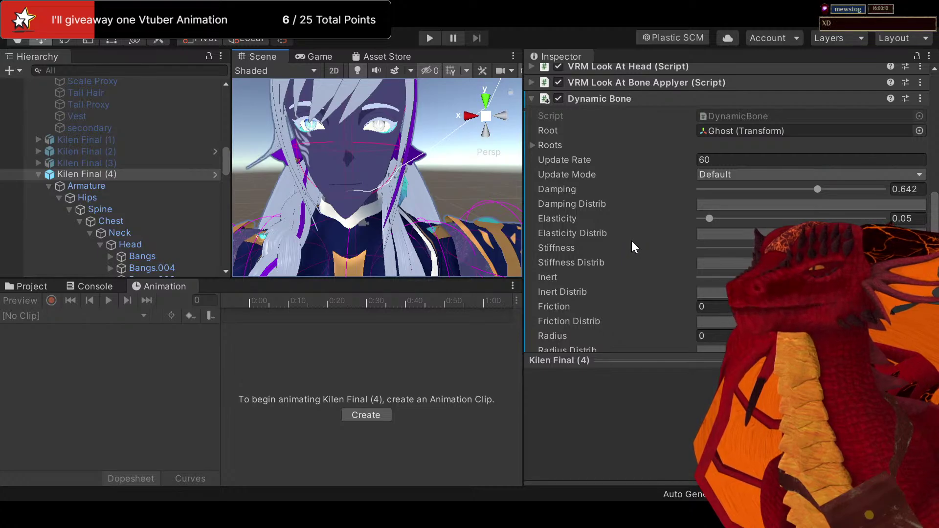
scroll(633, 235, "down", 5)
scroll(637, 235, "up", 10)
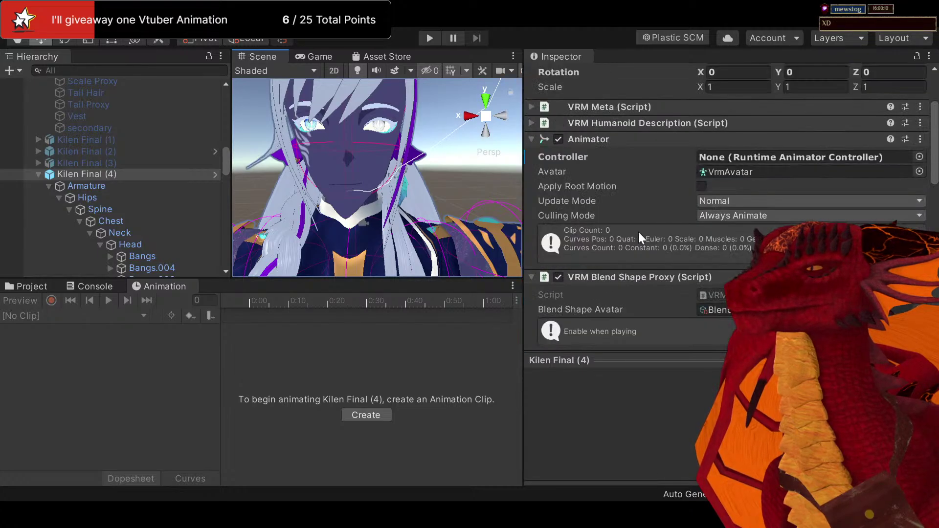
left_click(142, 176)
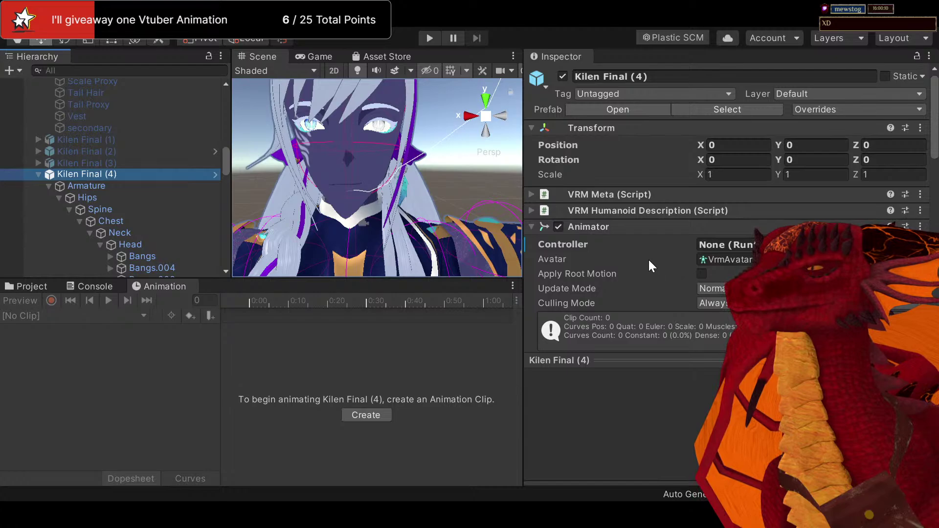
scroll(151, 225, "down", 3)
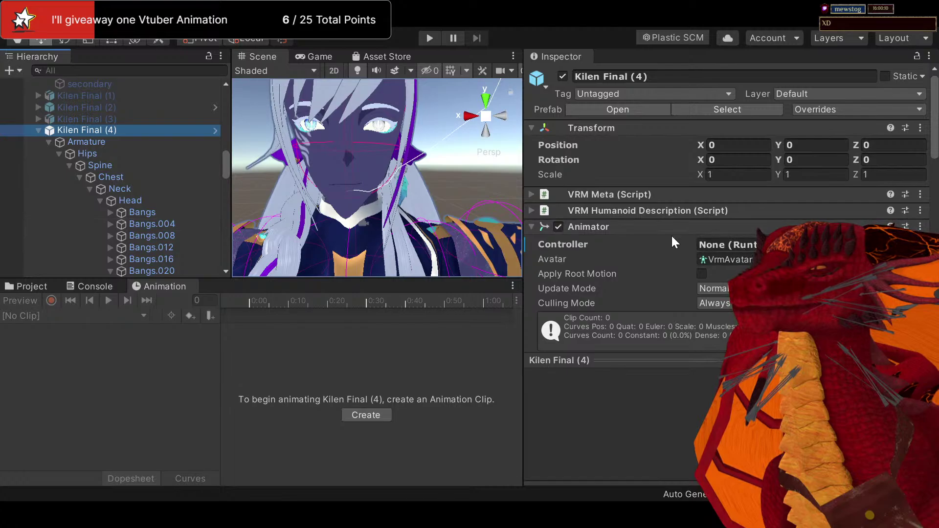
scroll(671, 234, "down", 6)
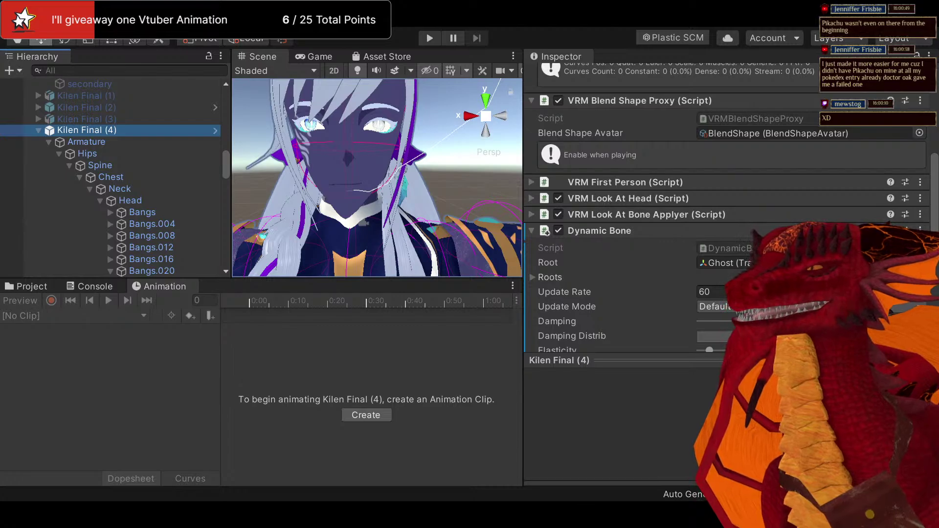
left_click(807, 264)
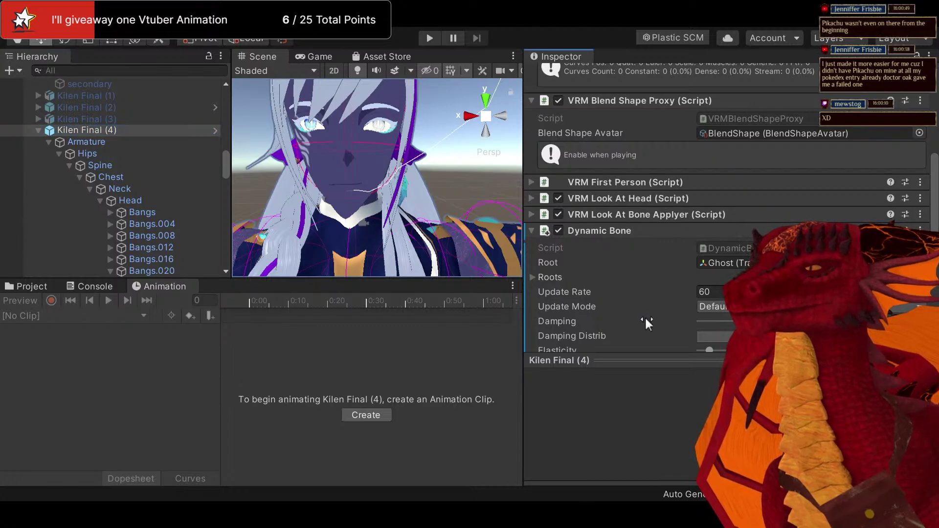
scroll(644, 321, "down", 8)
scroll(643, 321, "up", 10)
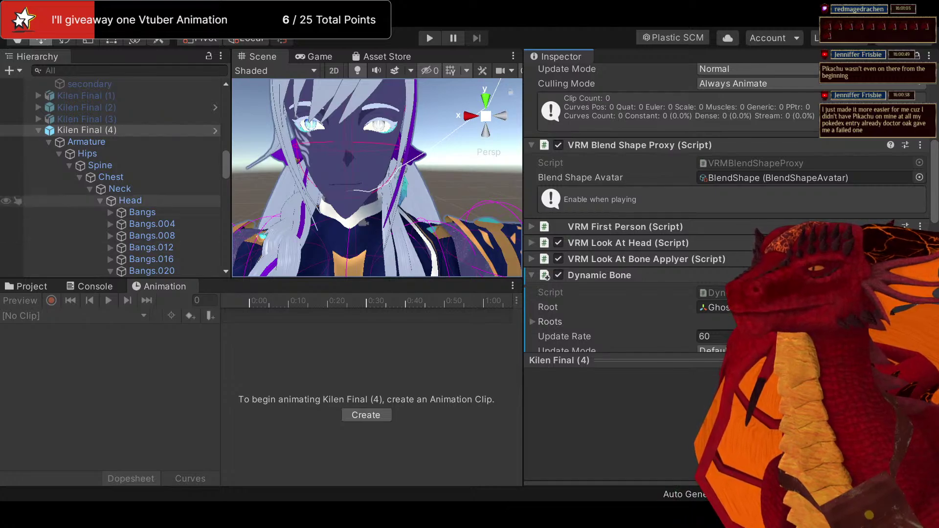
Find the Heart System object under the avatar's head bone and activate it
middle_click_drag(380, 177, 437, 196)
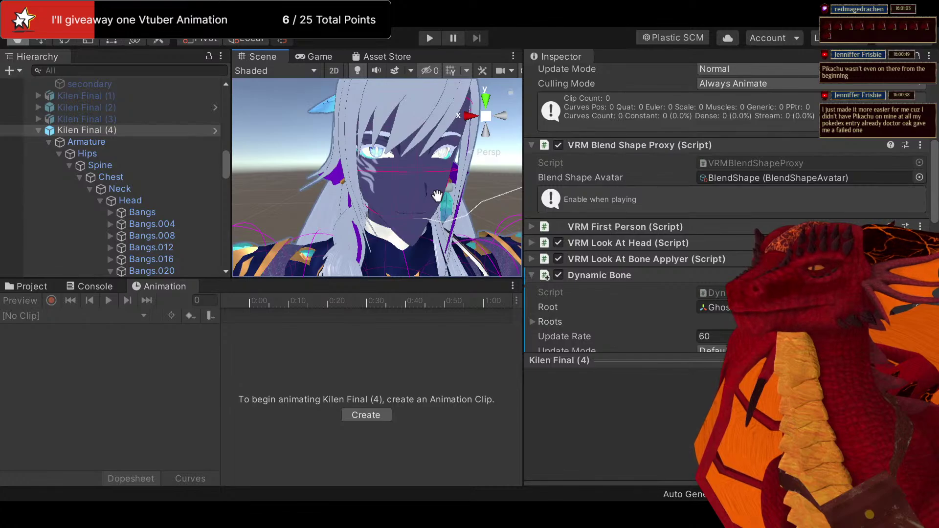
scroll(90, 225, "down", 10)
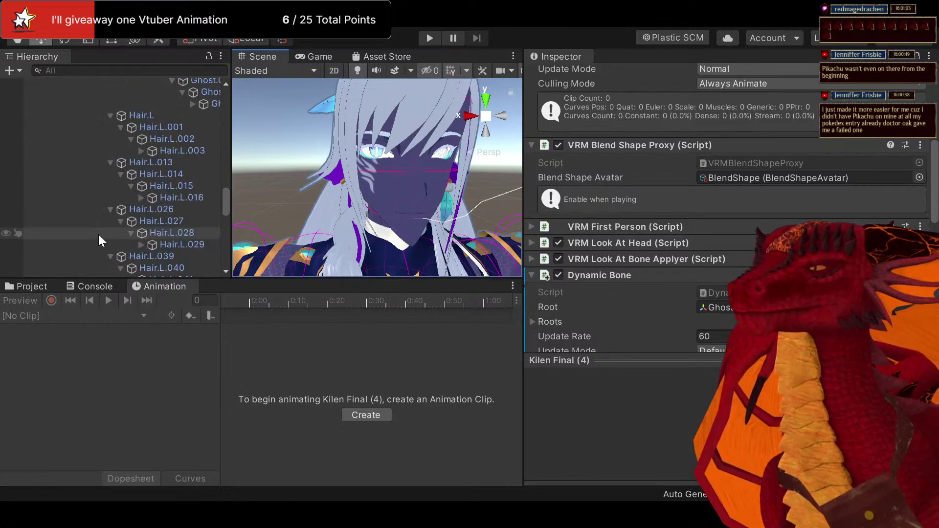
scroll(98, 234, "down", 8)
left_click(154, 230)
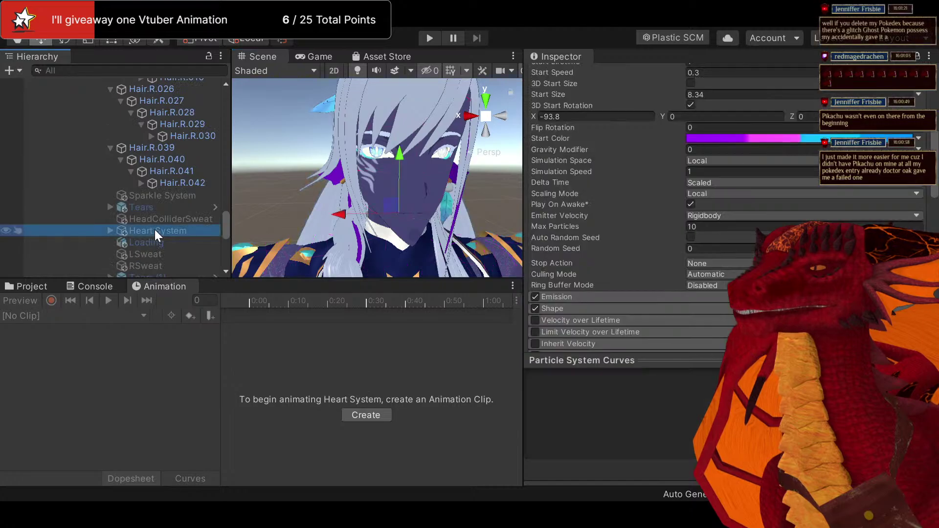
scroll(570, 89, "up", 10)
left_click(568, 76)
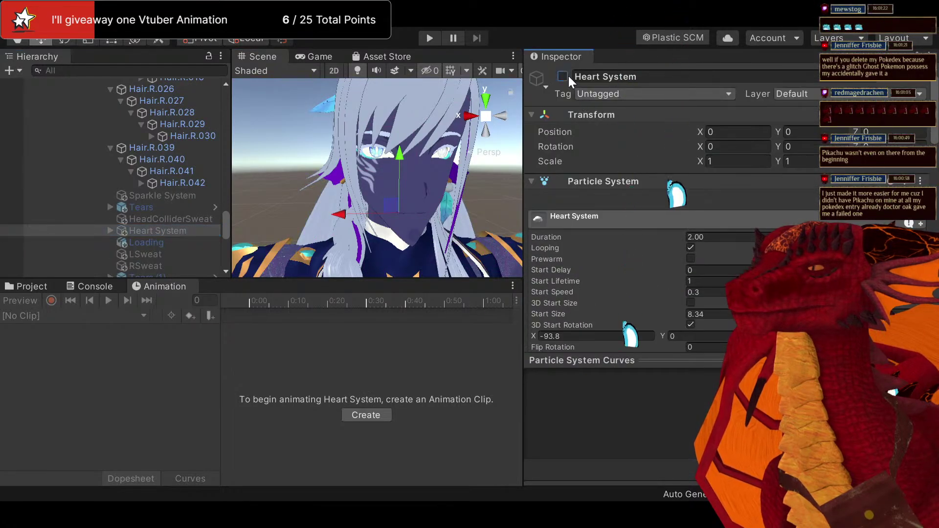
left_click(569, 76)
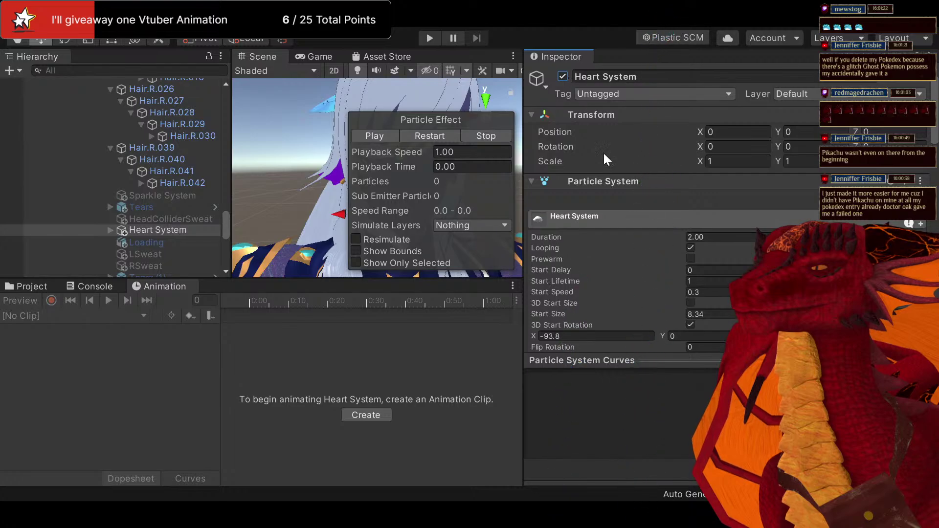
Remove the Audio Source component from Heart System and expand the object to show its child particle system
scroll(641, 264, "down", 10)
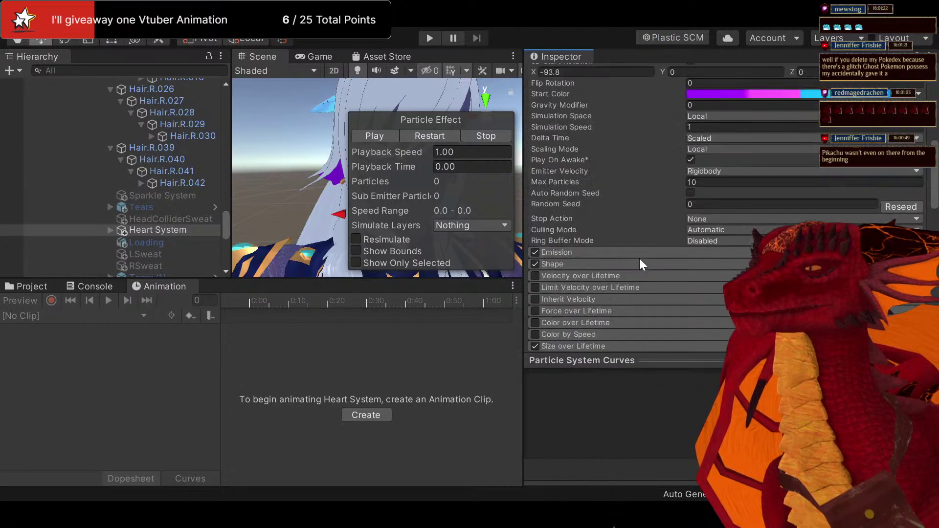
scroll(638, 256, "up", 10)
scroll(635, 258, "down", 15)
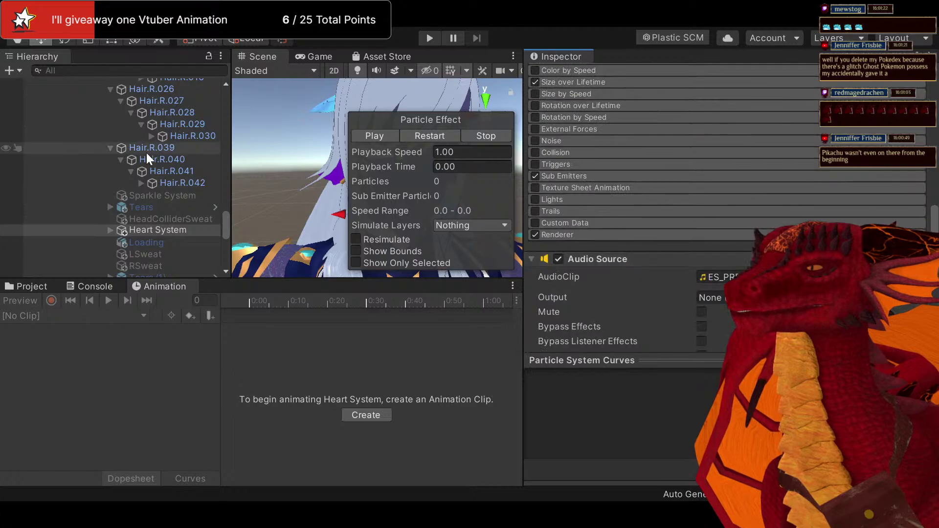
left_click(108, 232)
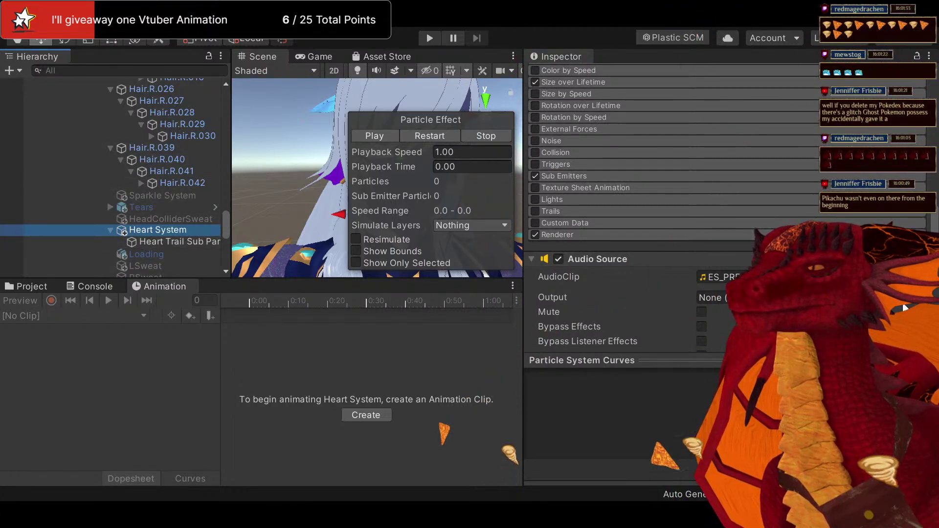
key("ctrl+z")
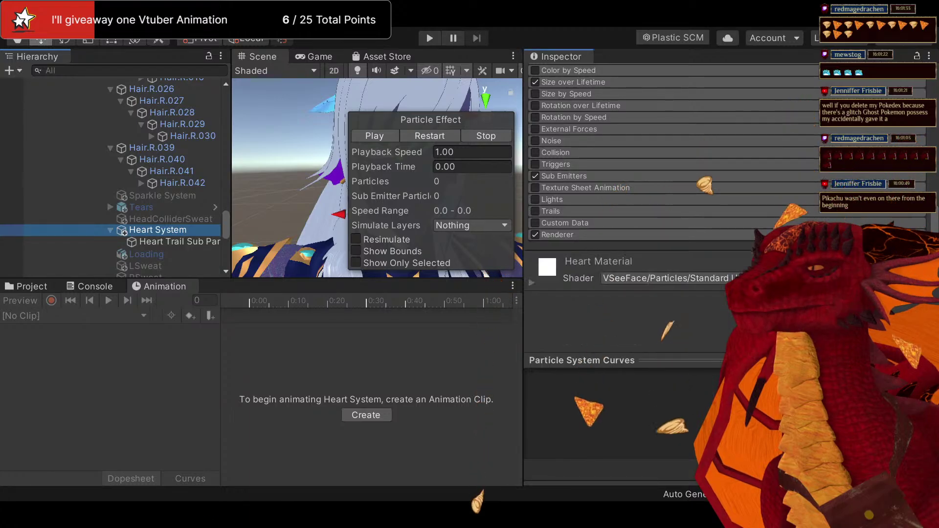
Compare the materials and enabled particle modules of Heart Trail Sub Particle and its parent Heart System
left_click(169, 241)
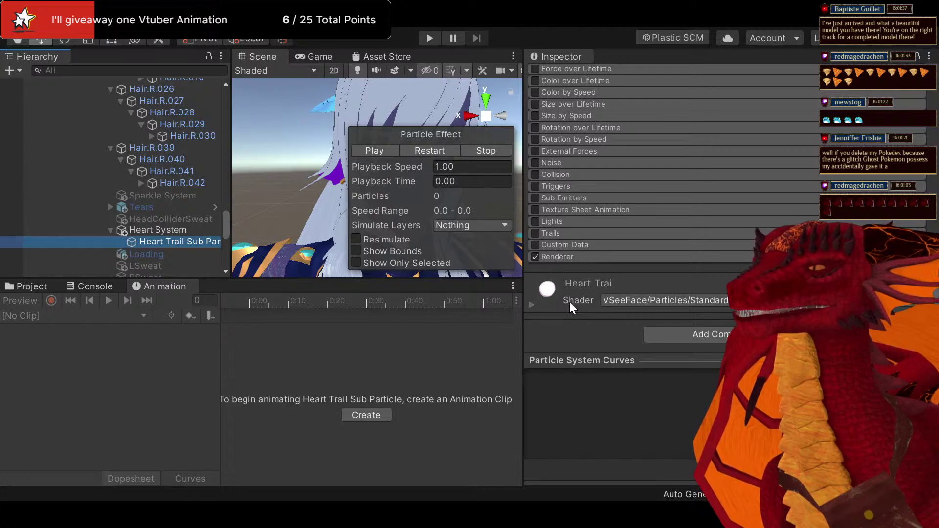
middle_click_drag(380, 239, 282, 237)
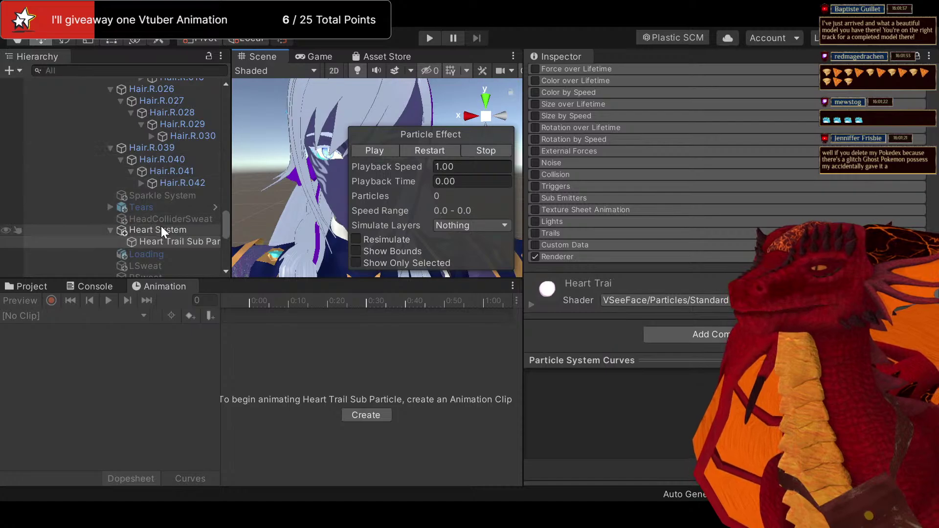
left_click(175, 241)
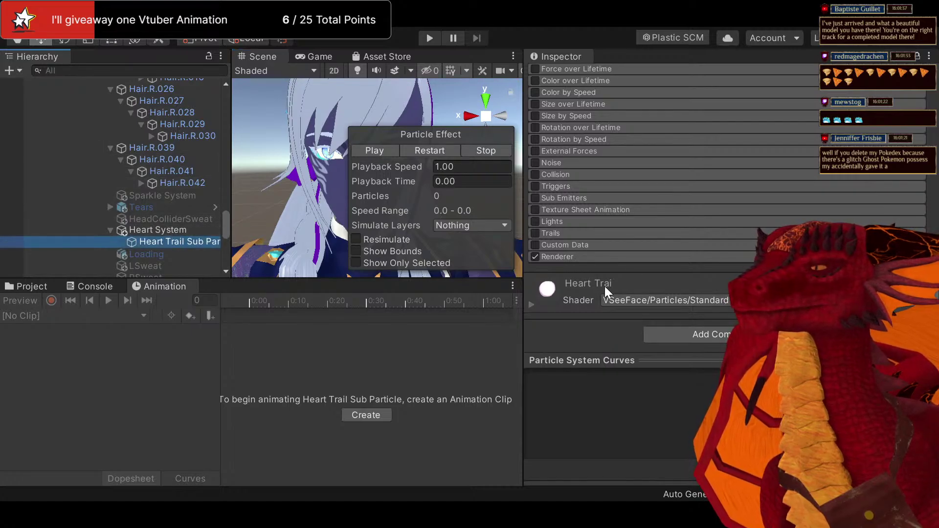
scroll(600, 289, "up", 5)
left_click(157, 230)
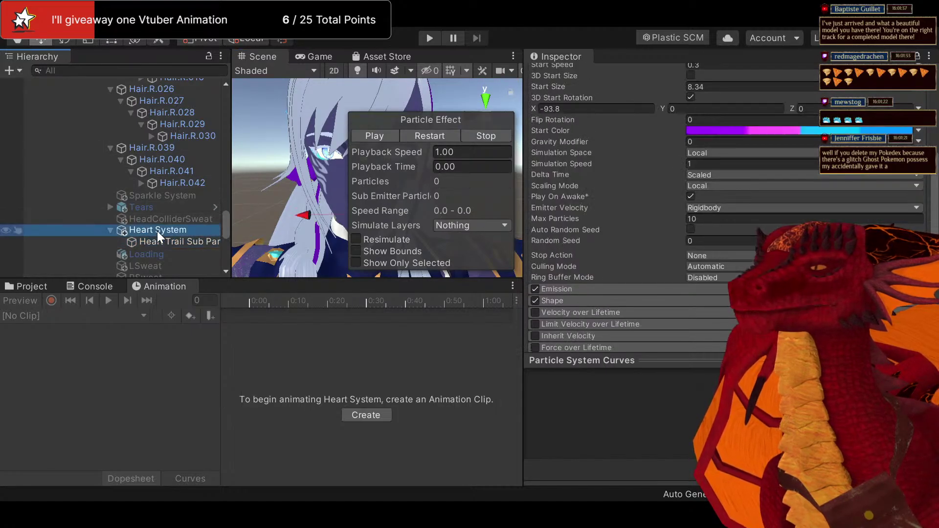
scroll(639, 195, "down", 5)
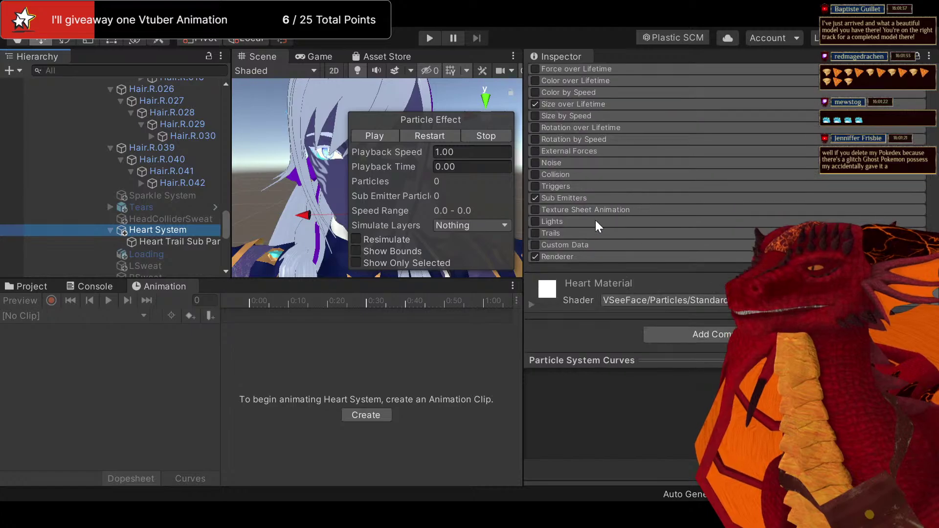
Add a second sub emitter to Heart System, triggered on Death, and assign Heart Trail Sub Particle to it
left_click(586, 197)
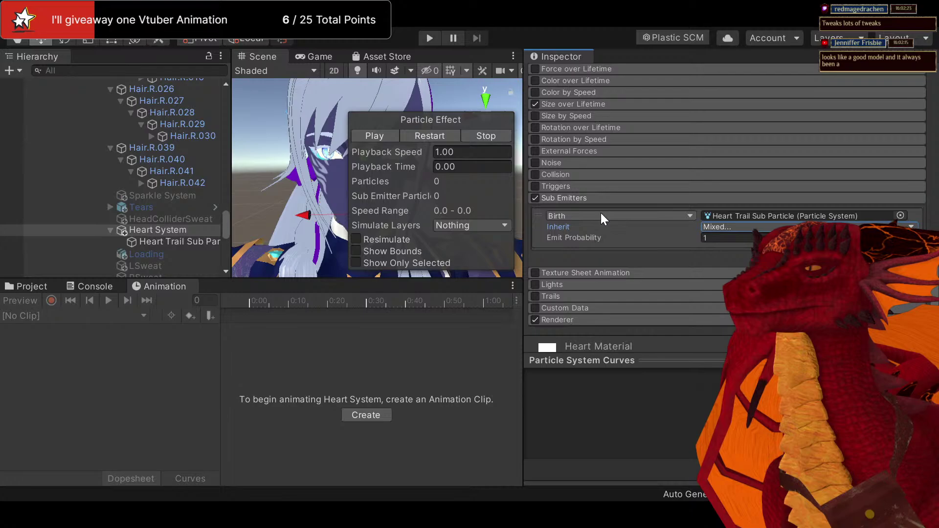
left_click(581, 253)
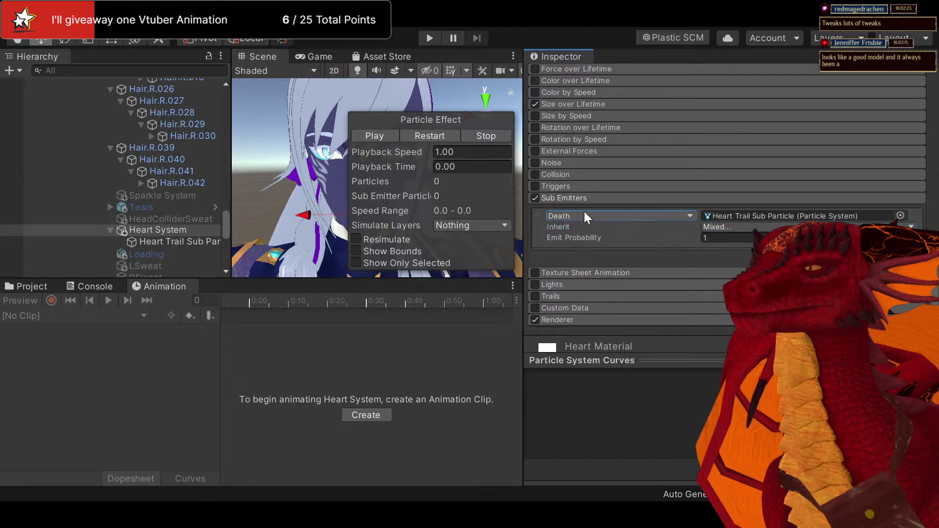
key("ctrl+z")
left_click(893, 256)
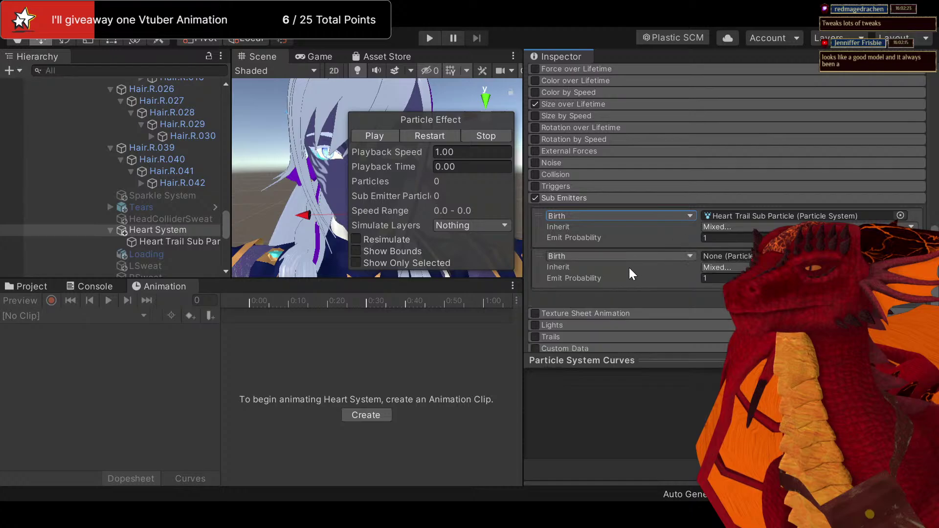
key("ctrl+y")
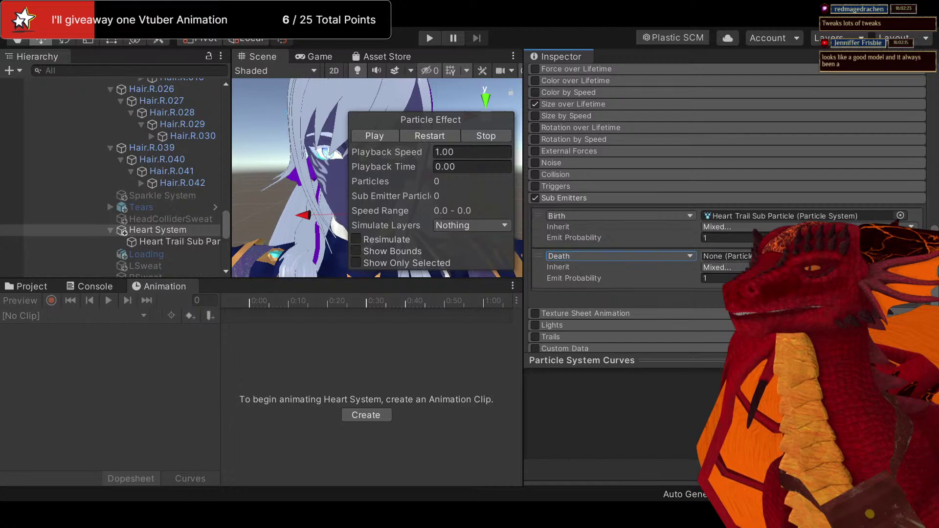
left_click(899, 255)
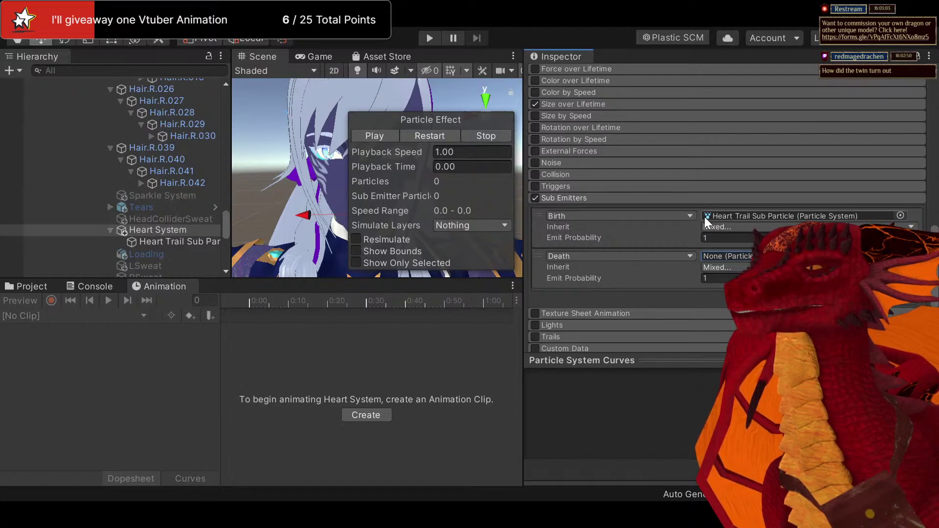
left_click(717, 215)
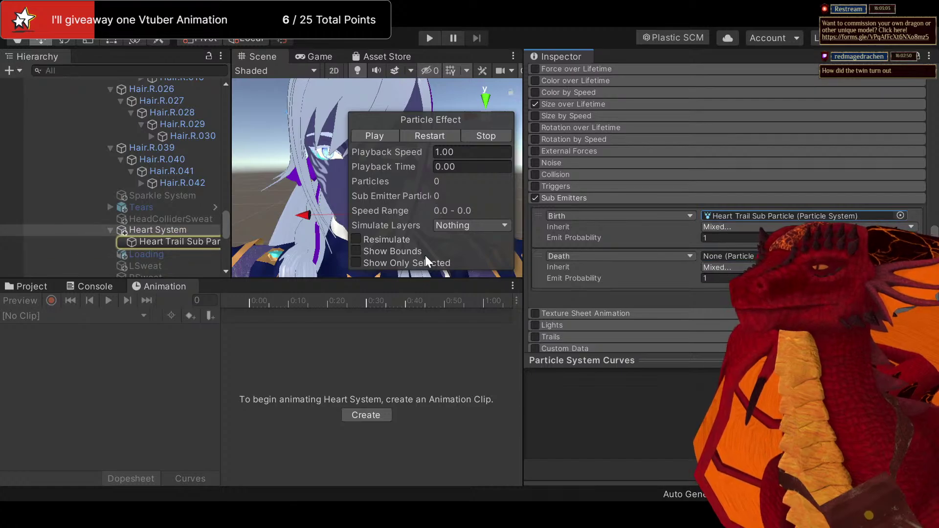
left_click_drag(162, 246, 718, 251)
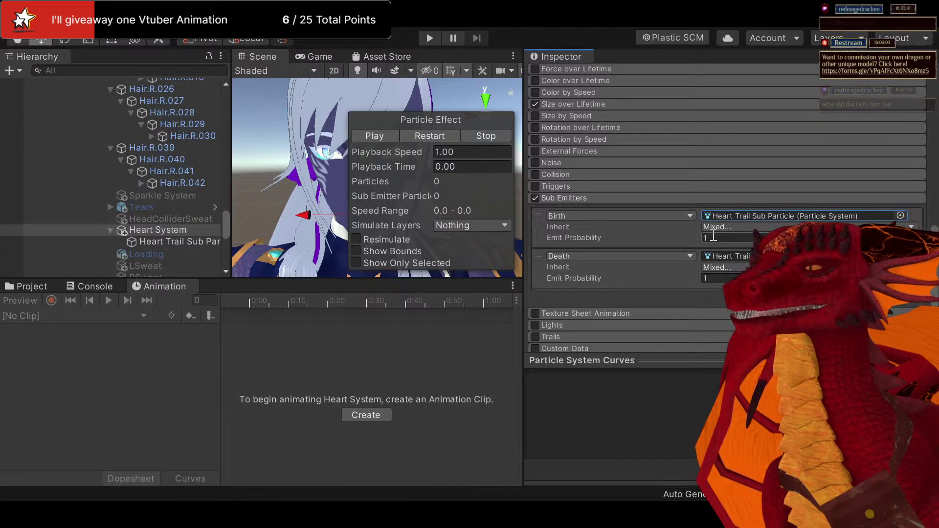
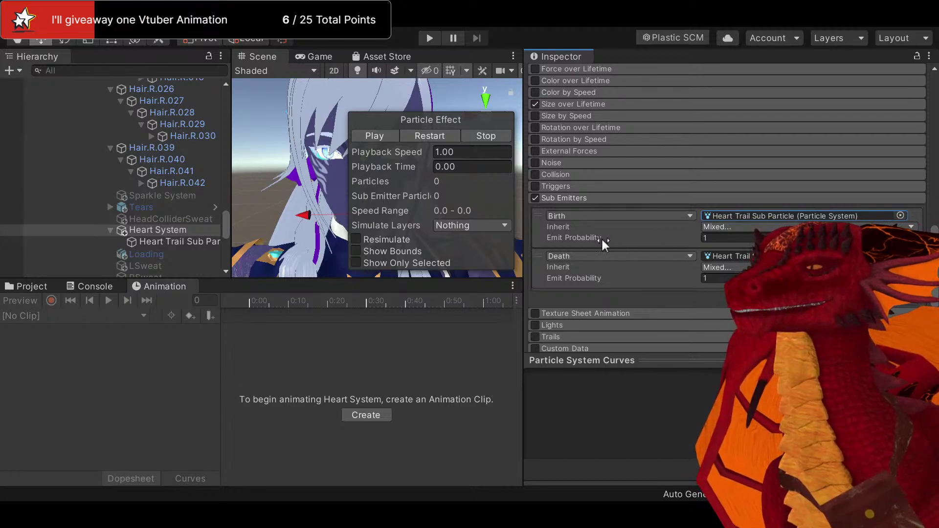
Play the Heart System particle effect and inspect the hearts and their trail particles around the avatar's head
left_click_drag(338, 157, 375, 136, "alt")
left_click(377, 137)
scroll(319, 178, "down", 5)
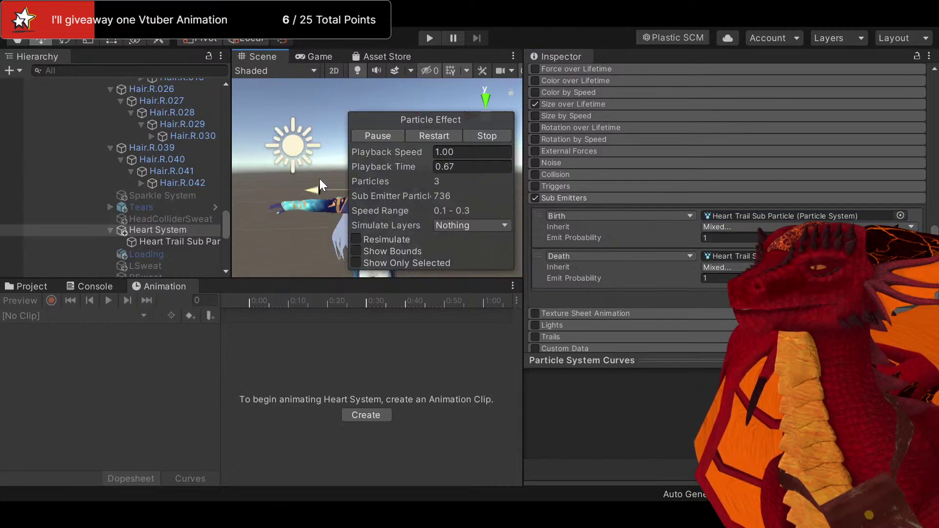
scroll(302, 190, "up", 4)
left_click_drag(300, 191, 326, 194, "alt")
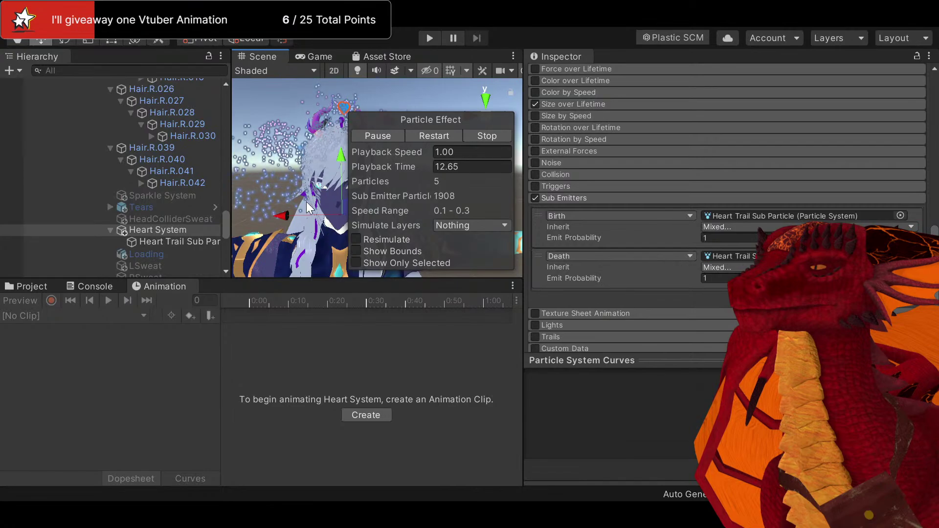
left_click(186, 242, "ctrl")
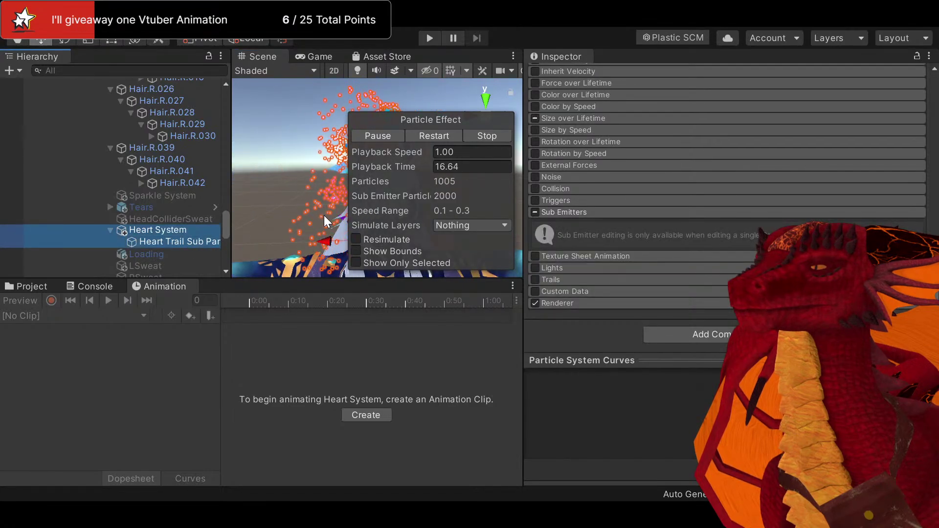
middle_click_drag(324, 215, 315, 182)
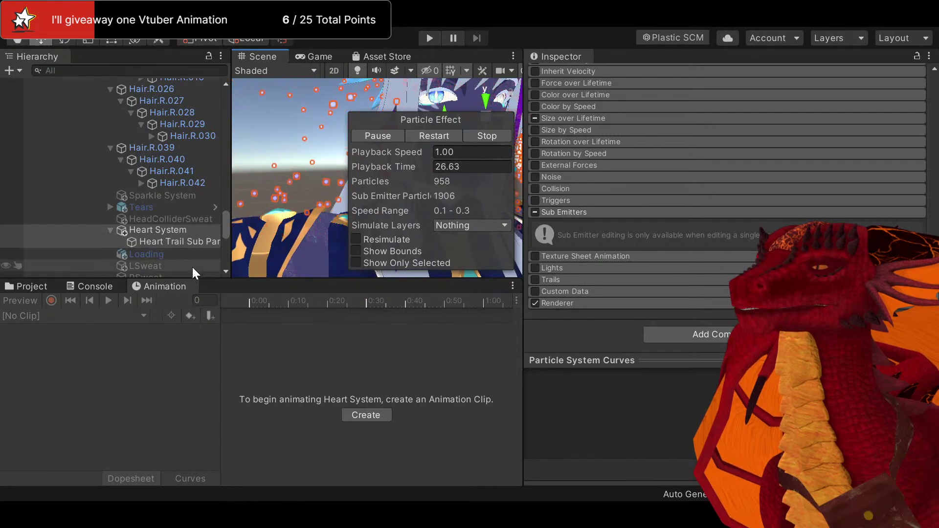
Examine Heart Trail Sub Particle's main and Emission settings and check them against Heart System's
left_click(189, 241)
scroll(648, 208, "up", 10)
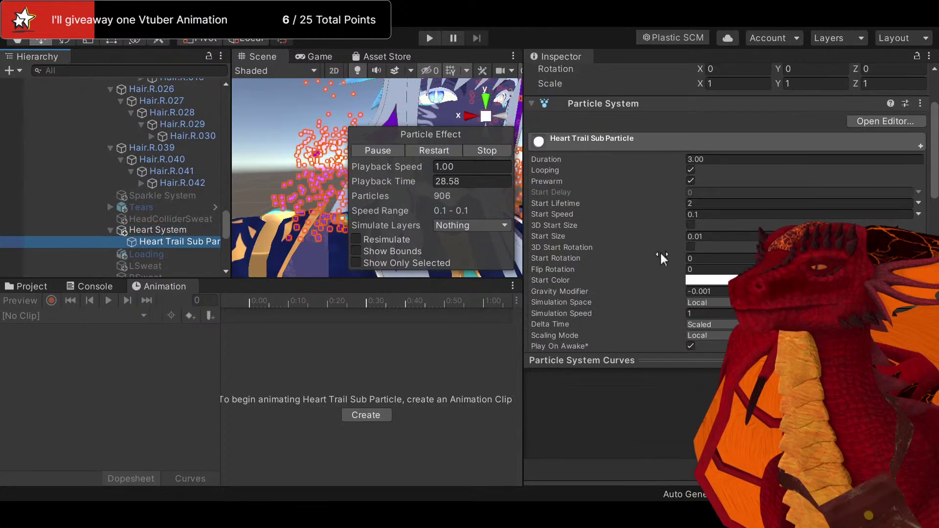
scroll(658, 251, "down", 7)
left_click(623, 159)
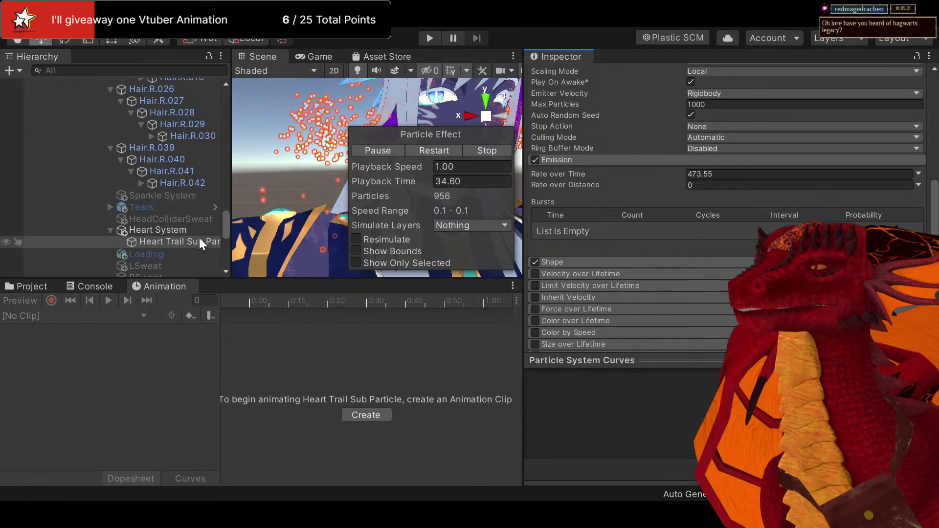
left_click(166, 233)
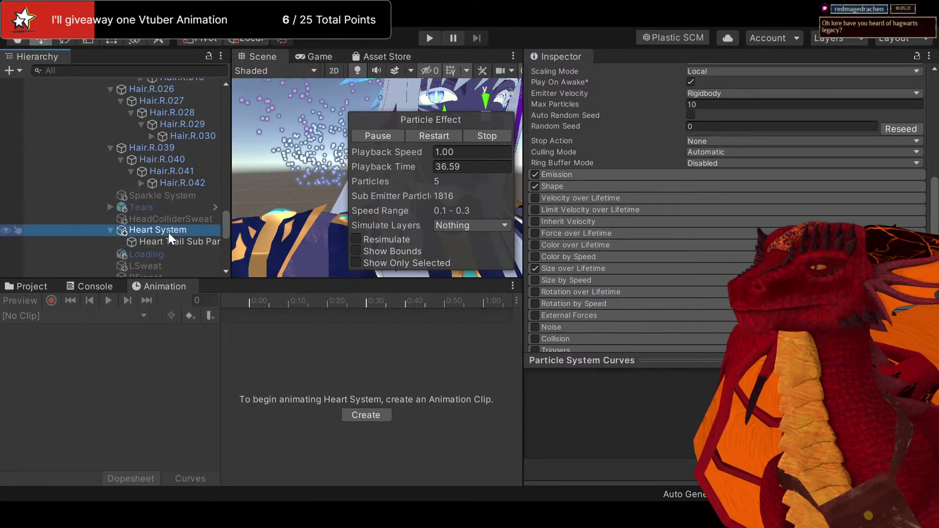
Duplicate Heart Trail Sub Particle under Heart System and rename the copy Heart Death
left_click(173, 239)
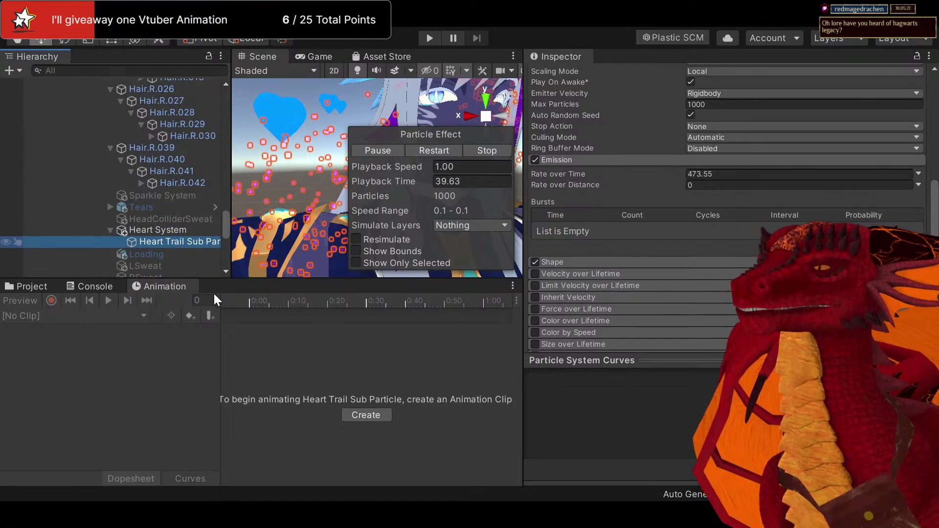
key("ctrl+d")
scroll(596, 212, "down", 5)
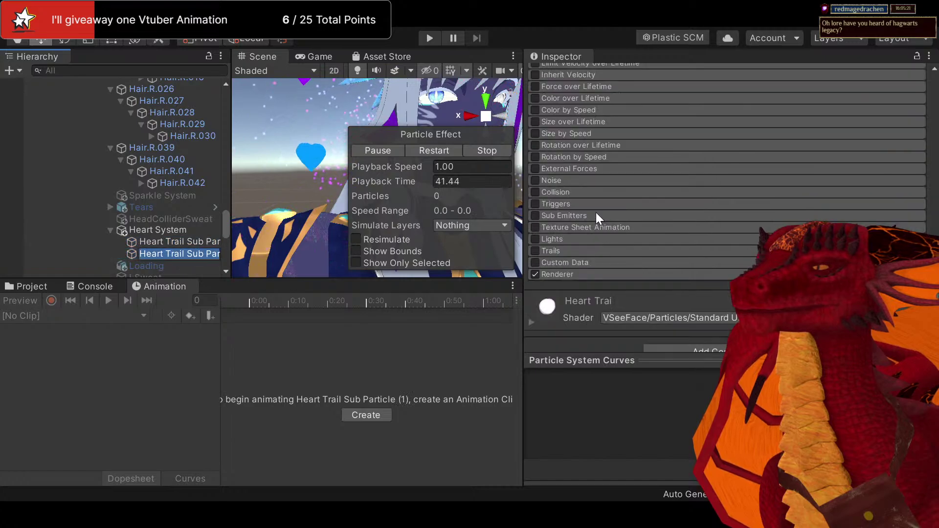
scroll(606, 210, "up", 10)
scroll(624, 209, "down", 4)
scroll(621, 211, "up", 6)
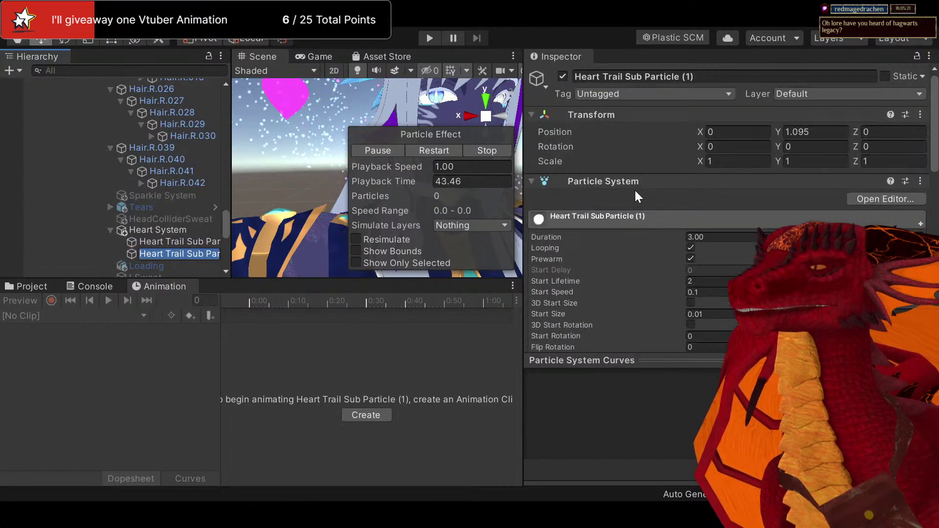
left_click(697, 77)
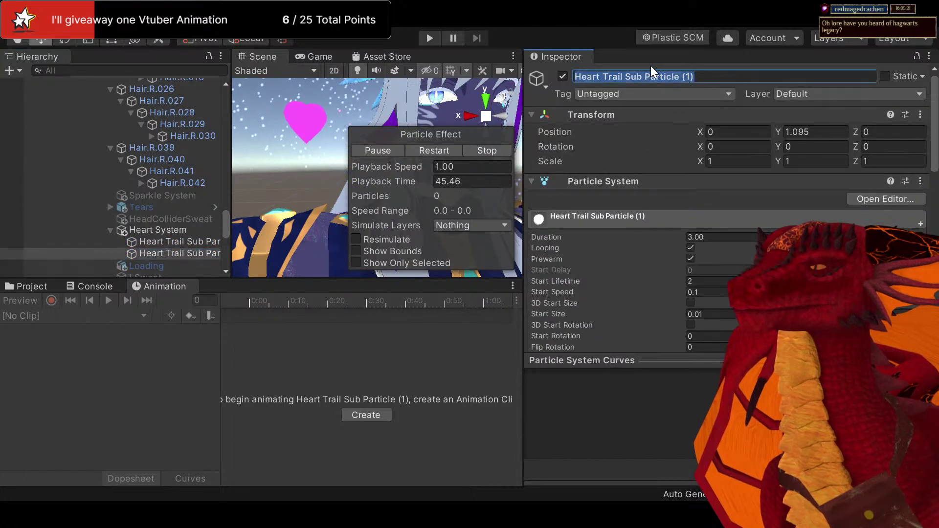
type("Hear")
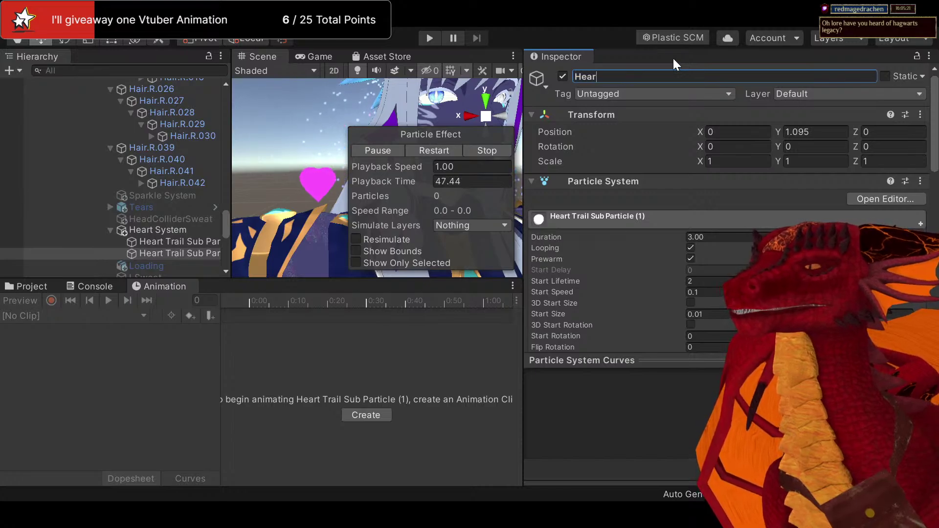
type("t Death")
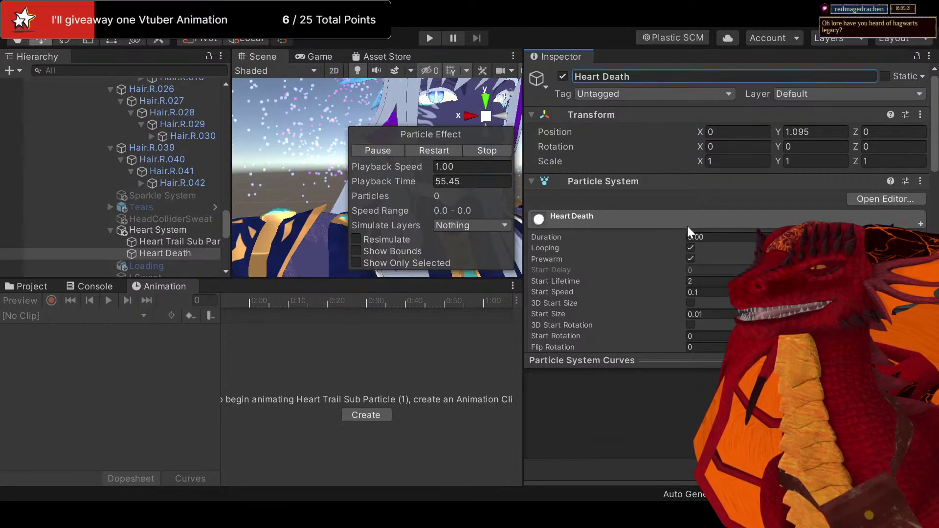
Set Heart Death's emission Rate over Time to 0 and add a burst at time 0 with a count of 200
scroll(688, 226, "down", 5)
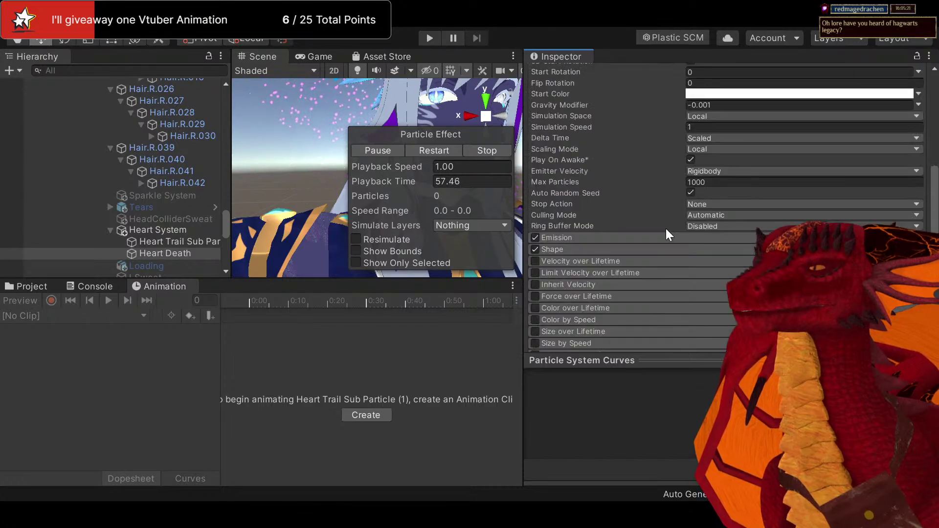
scroll(664, 234, "up", 3)
scroll(664, 229, "down", 3)
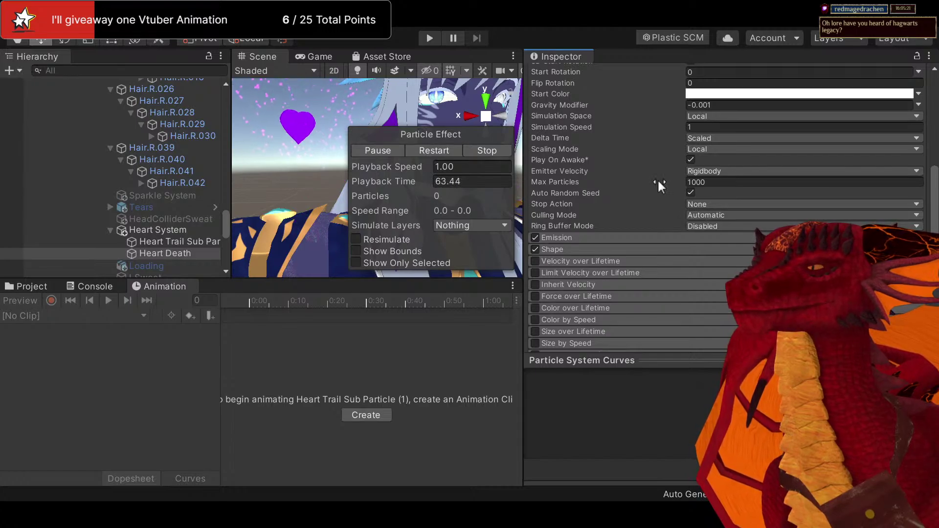
left_click(610, 237)
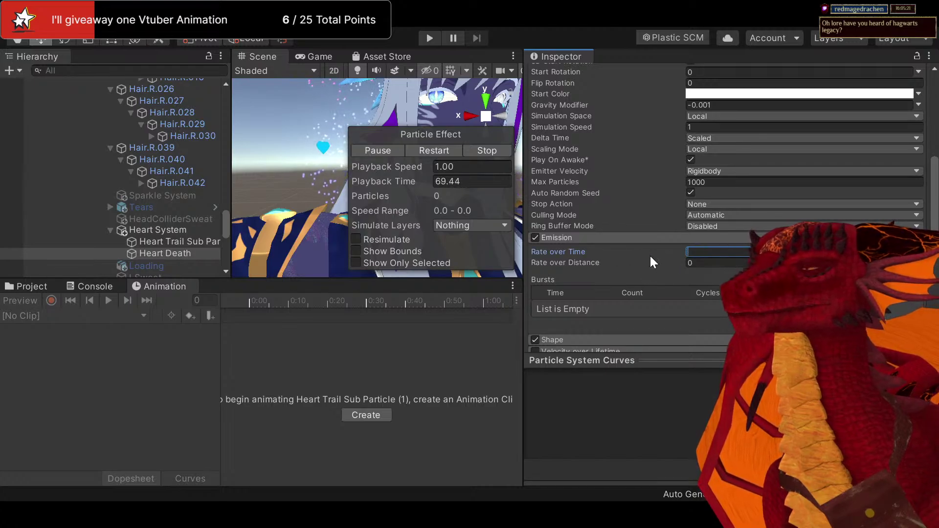
key("Tab")
scroll(650, 250, "down", 3)
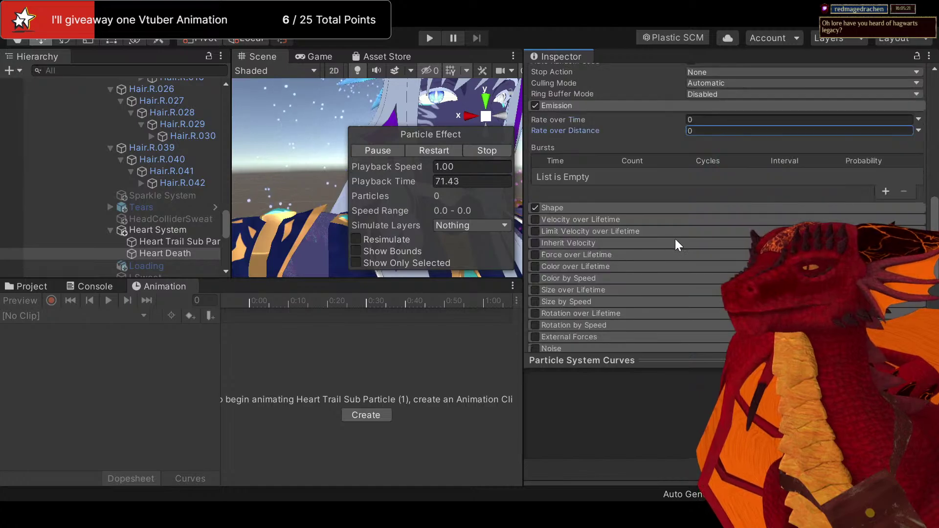
left_click(885, 192)
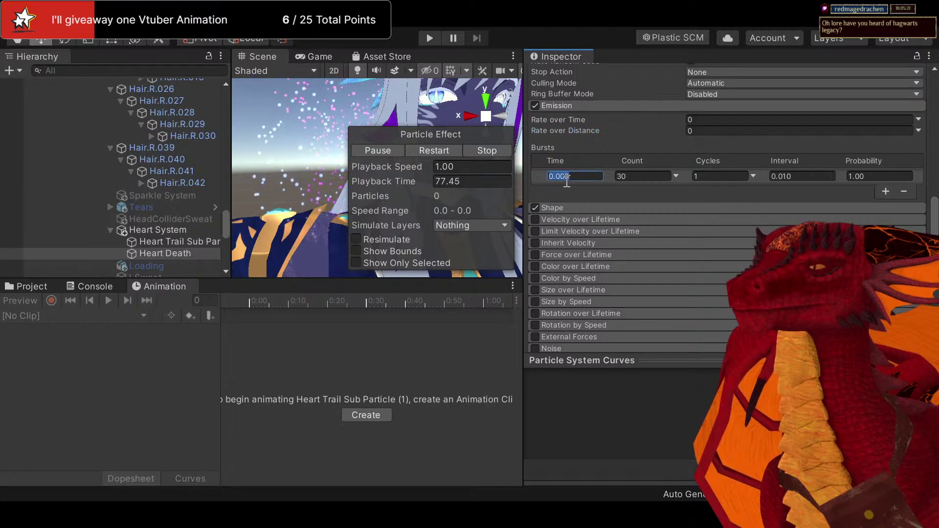
left_click(617, 177)
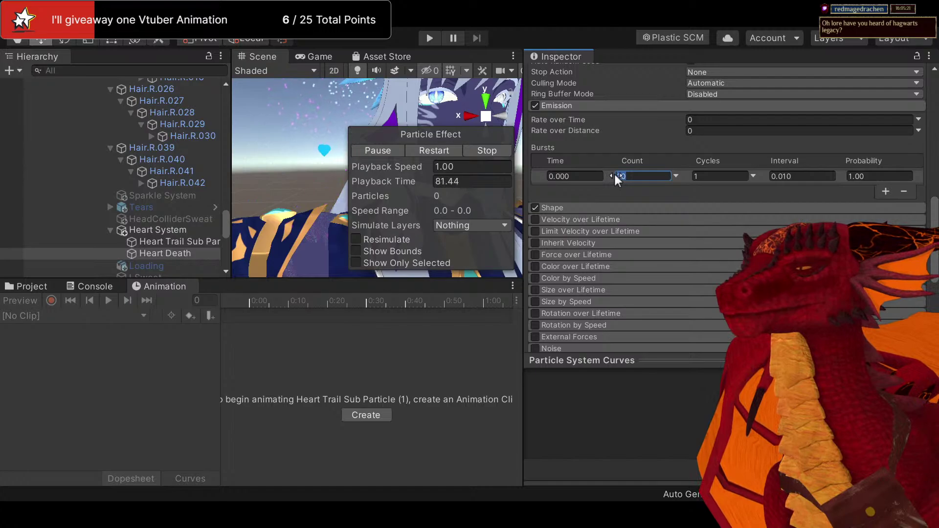
type("200")
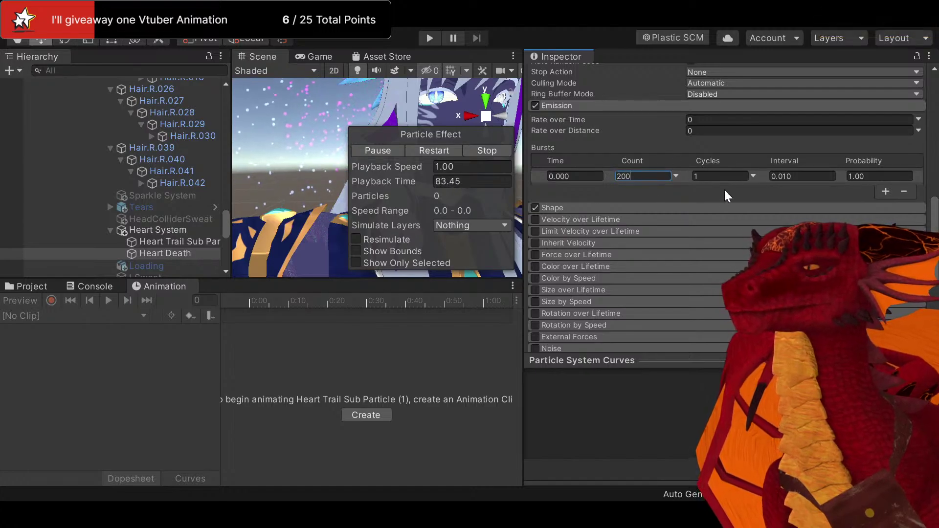
Assign Heart Death as the particle system of Heart System's Death sub emitter
scroll(741, 199, "up", 5)
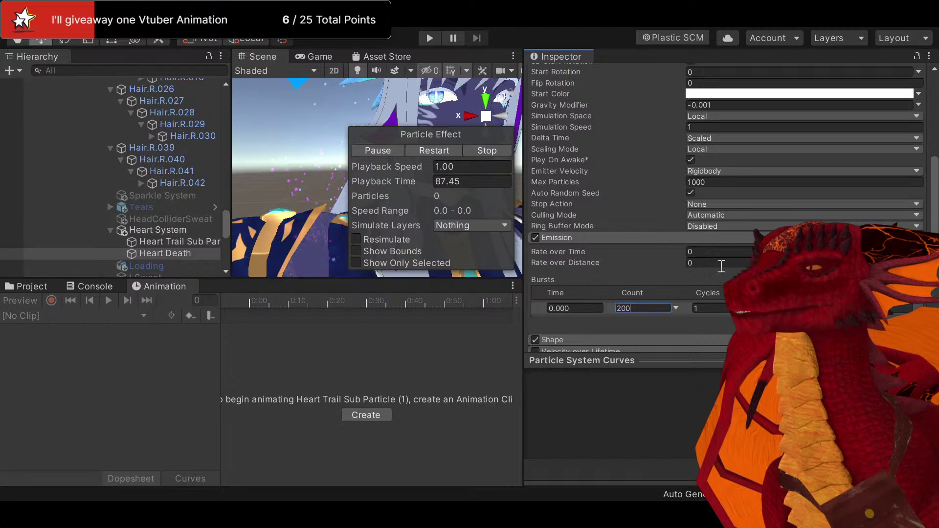
scroll(699, 265, "up", 5)
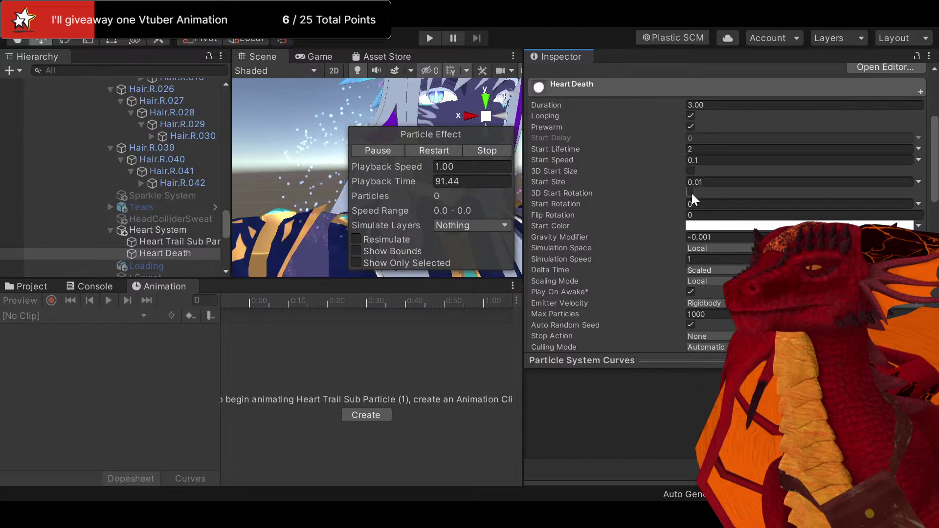
scroll(687, 220, "down", 5)
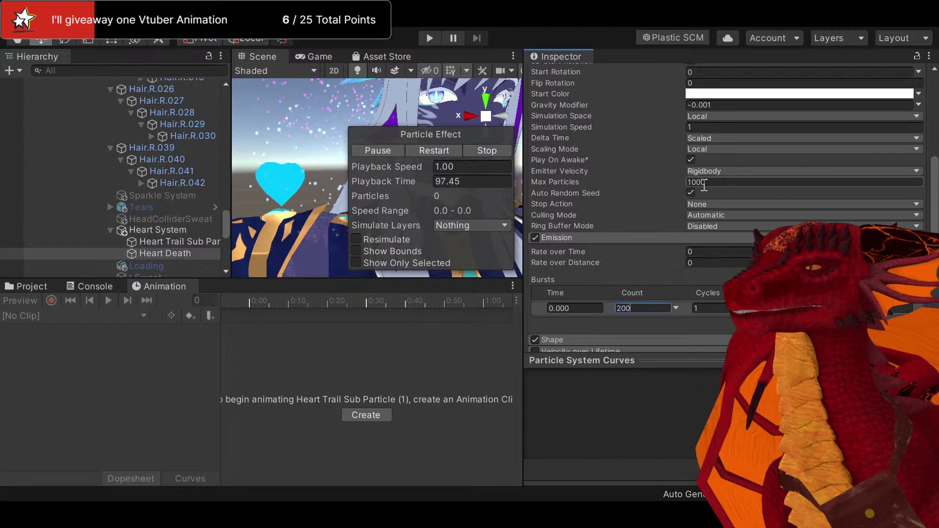
left_click(133, 231)
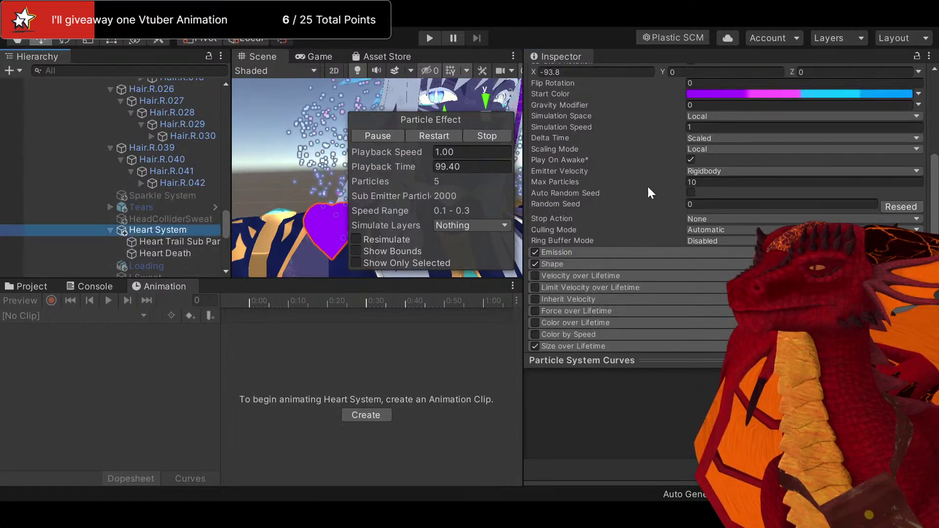
scroll(668, 200, "down", 10)
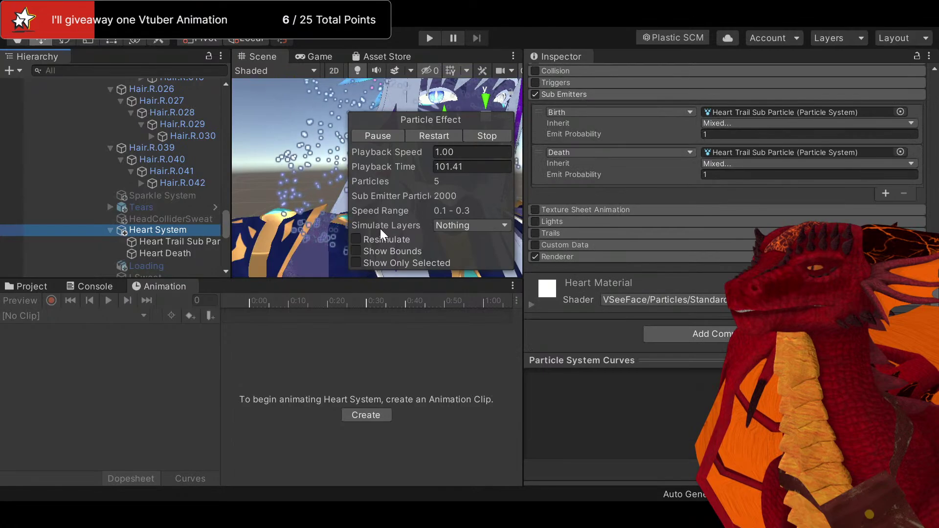
left_click_drag(156, 253, 735, 150)
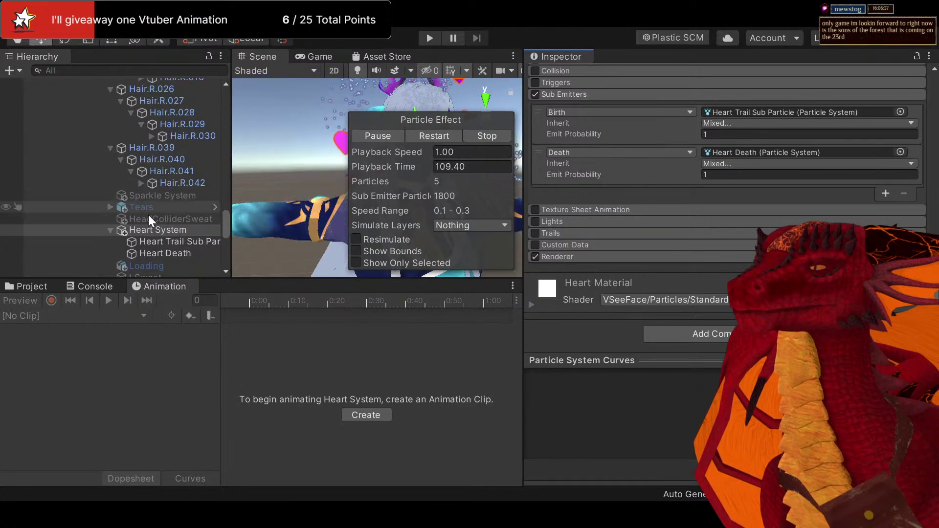
Set Heart Death's Start Speed to 0.3
left_click(160, 251)
scroll(611, 184, "up", 3)
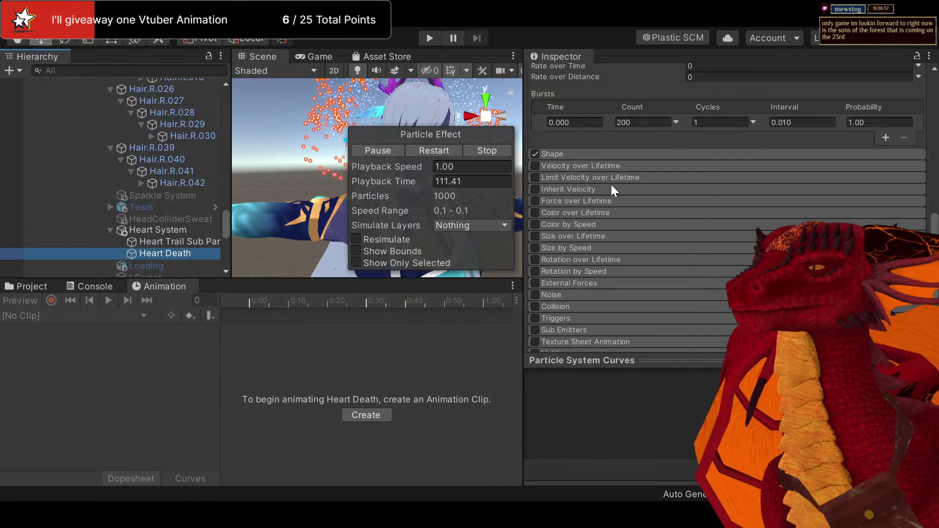
scroll(611, 174, "up", 5)
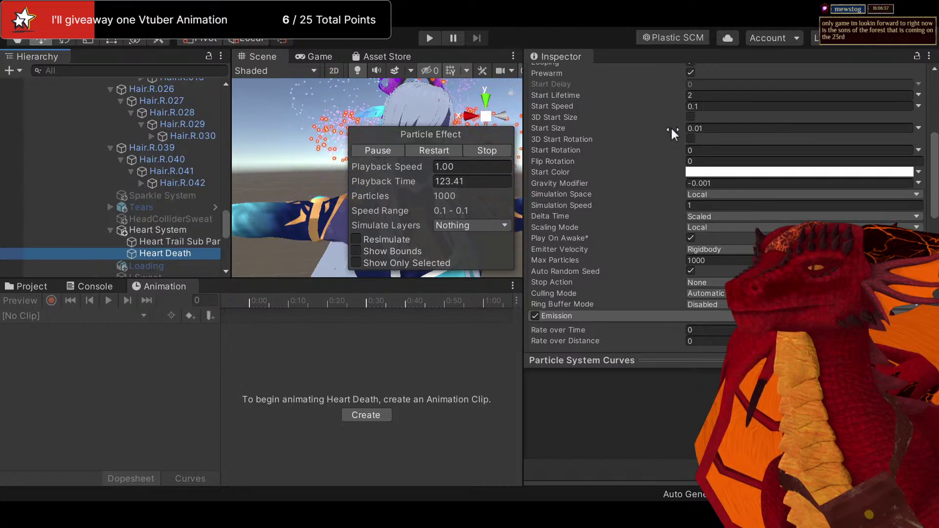
left_click(712, 109)
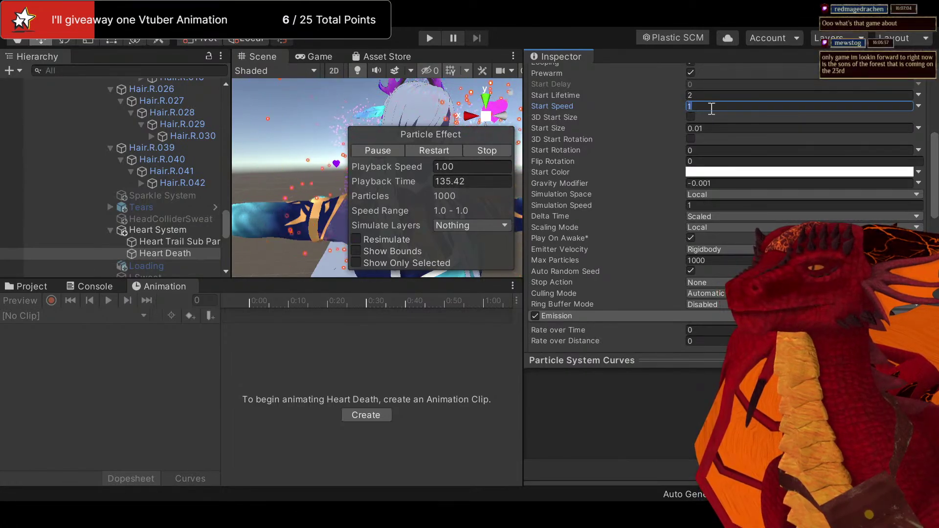
type("0.2")
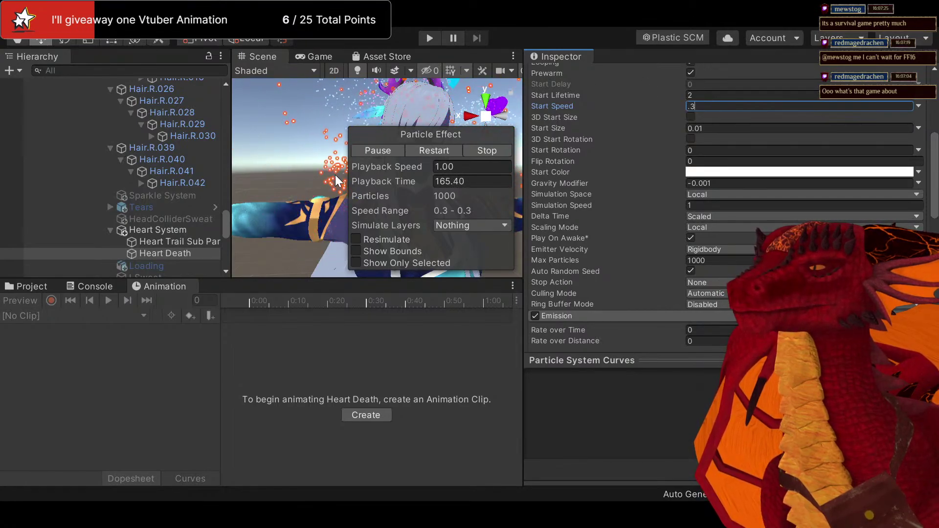
Raise the count of Heart Death's emission burst to 500
scroll(651, 218, "down", 6)
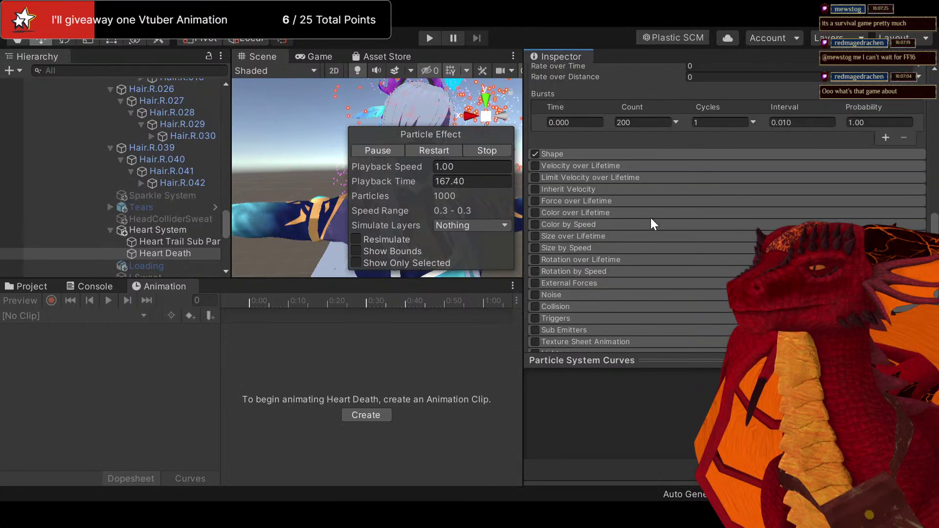
left_click(636, 123)
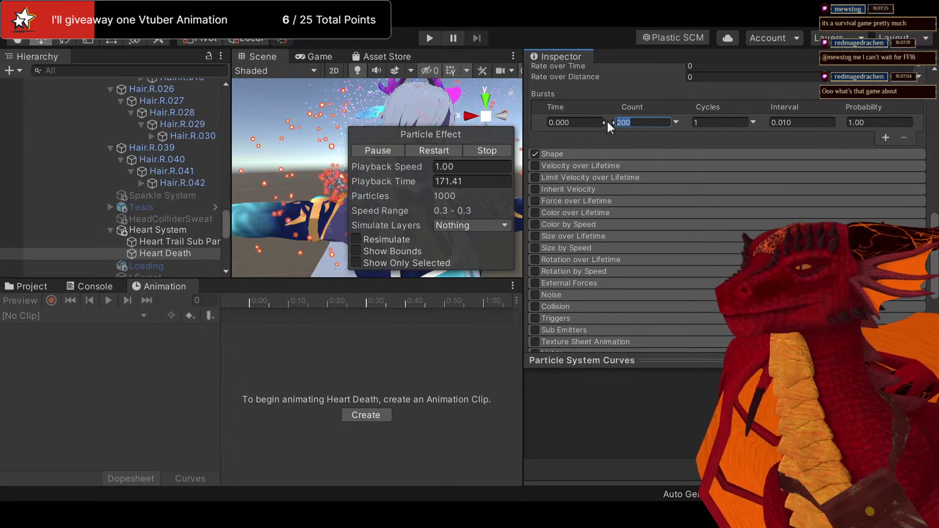
type("500")
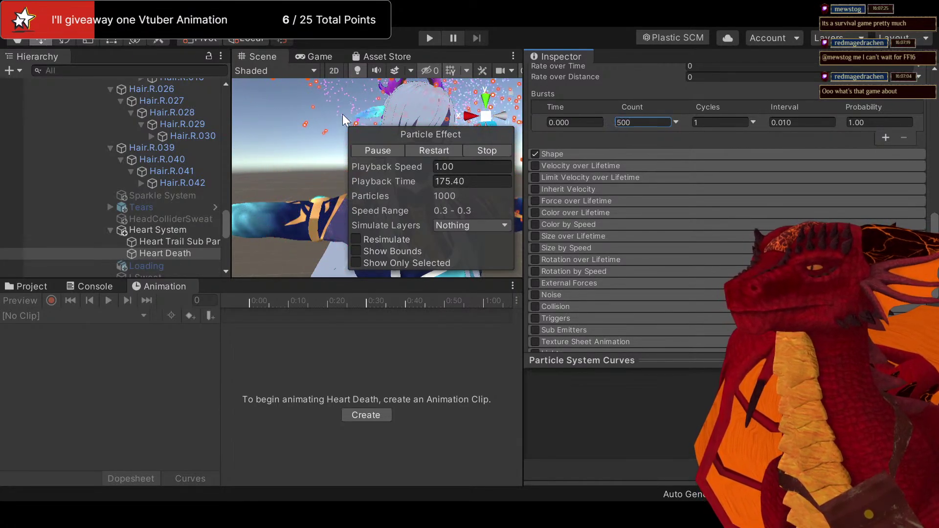
middle_click_drag(321, 126, 308, 142)
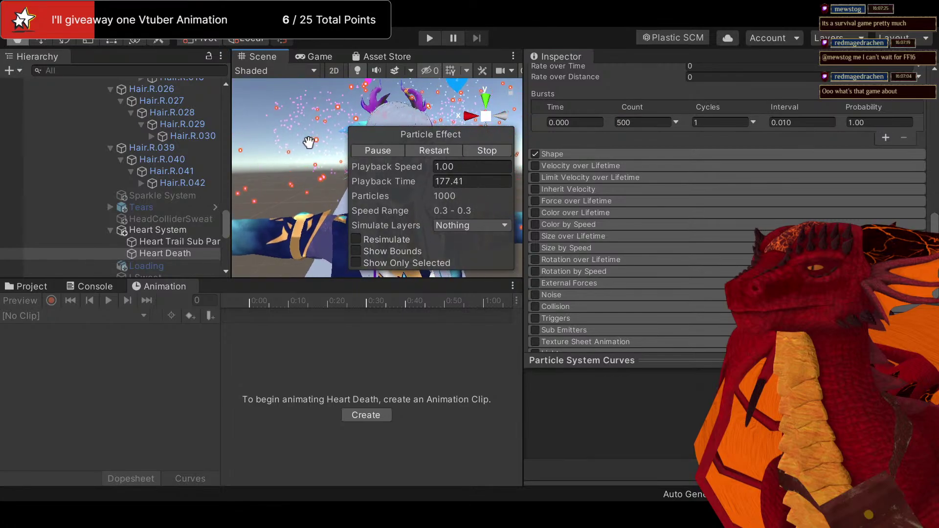
Set Heart Death's Start Lifetime to 0.8 and check the bursts around the avatar
scroll(606, 189, "up", 10)
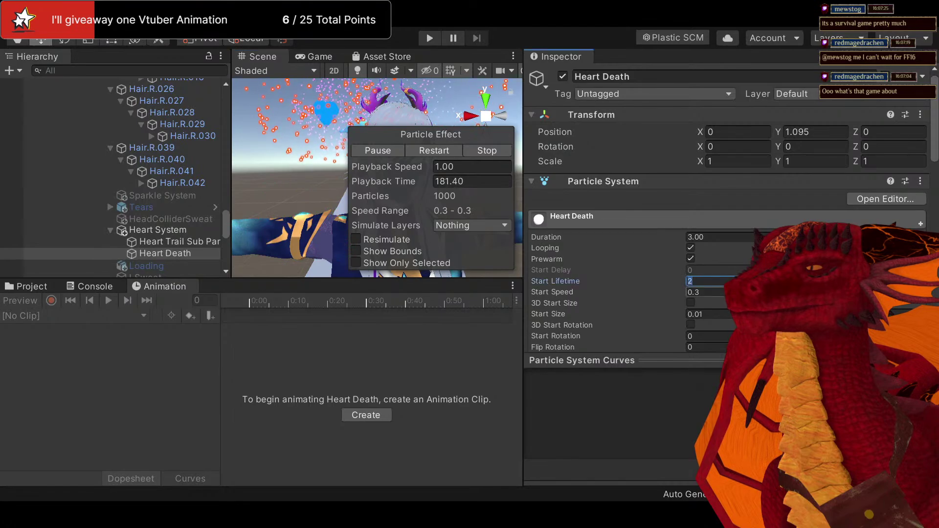
type("1")
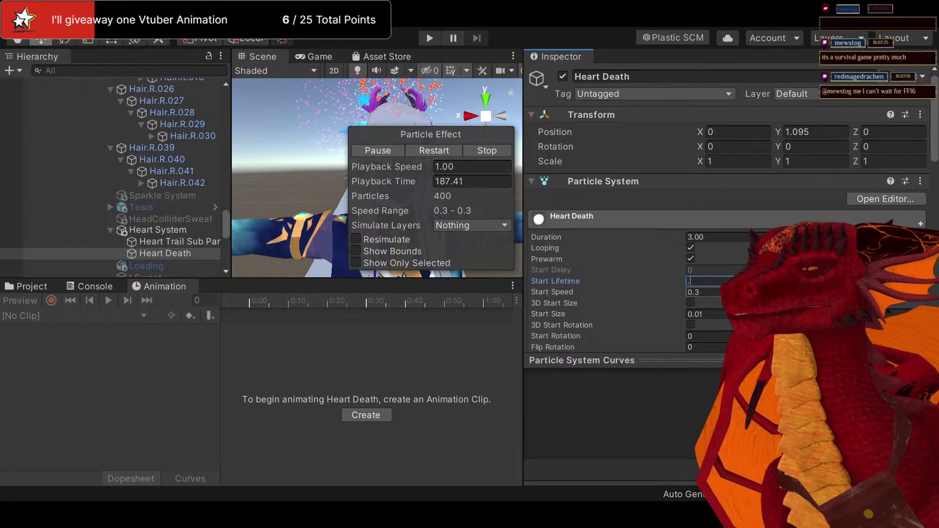
type(".8")
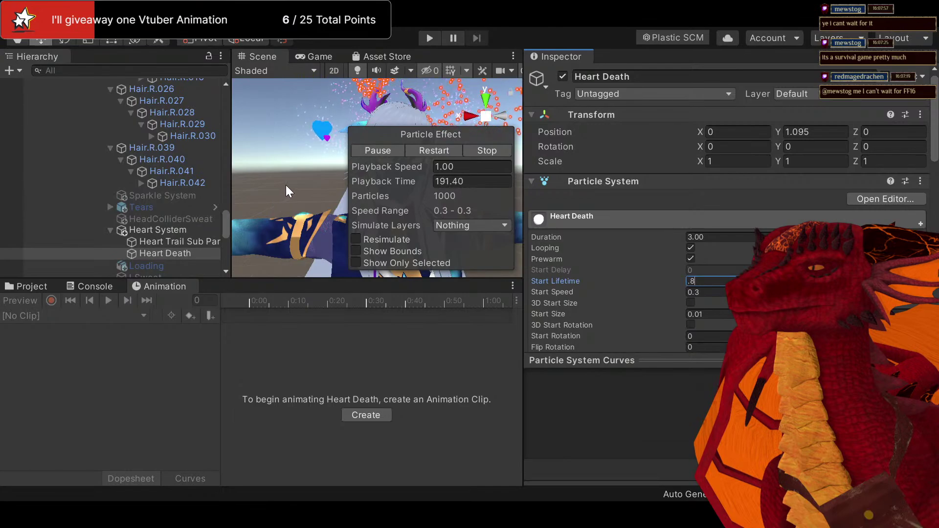
middle_click_drag(274, 204, 299, 235)
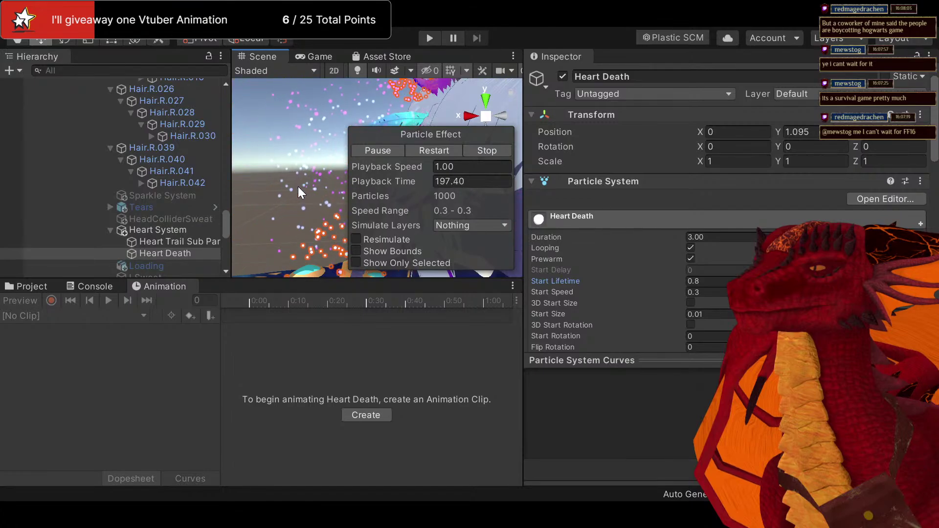
middle_click_drag(291, 183, 276, 152)
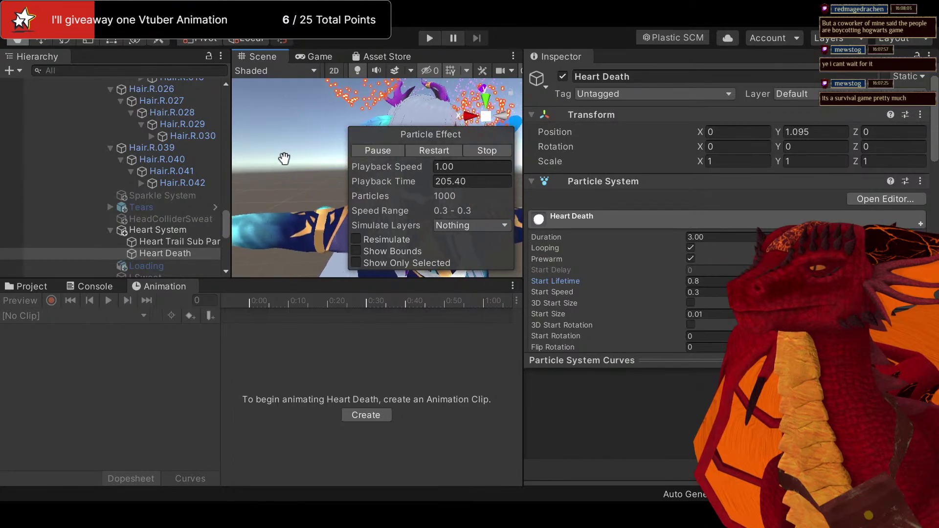
middle_click_drag(285, 158, 297, 150)
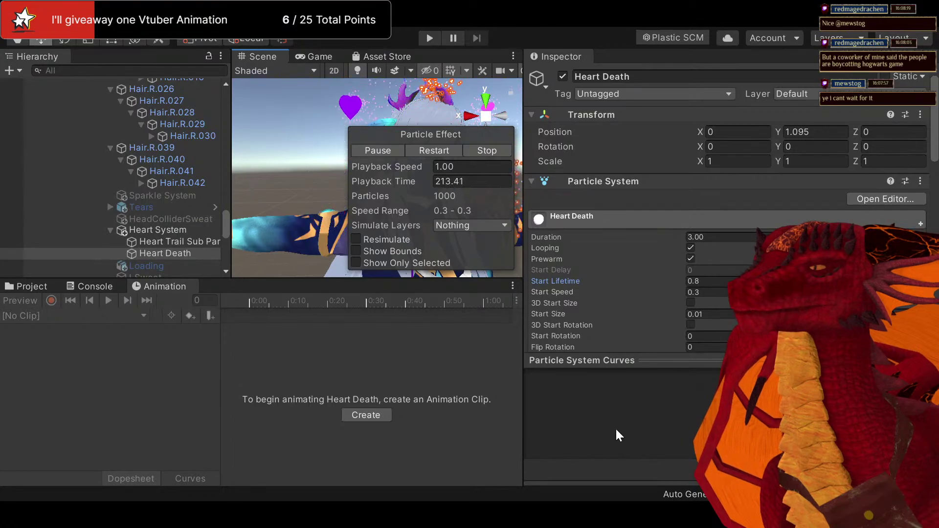
scroll(608, 306, "down", 5)
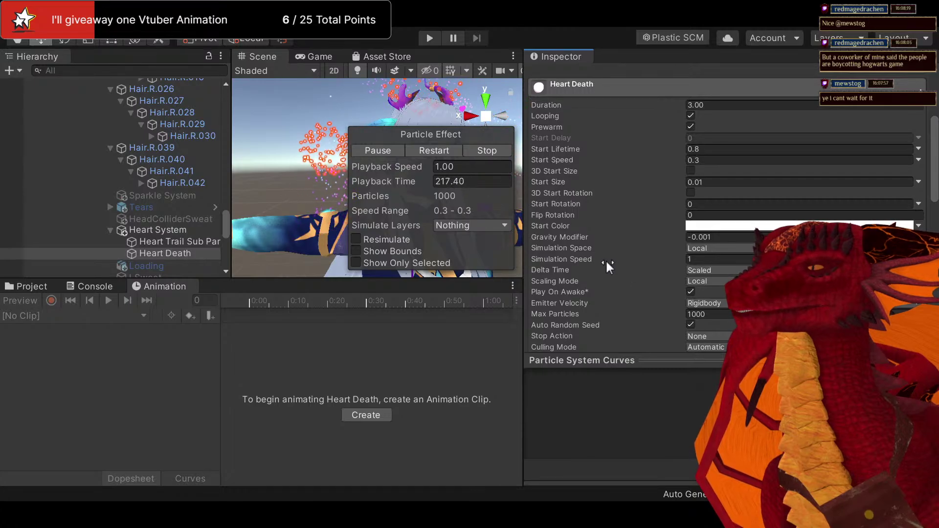
scroll(305, 235, "down", 4)
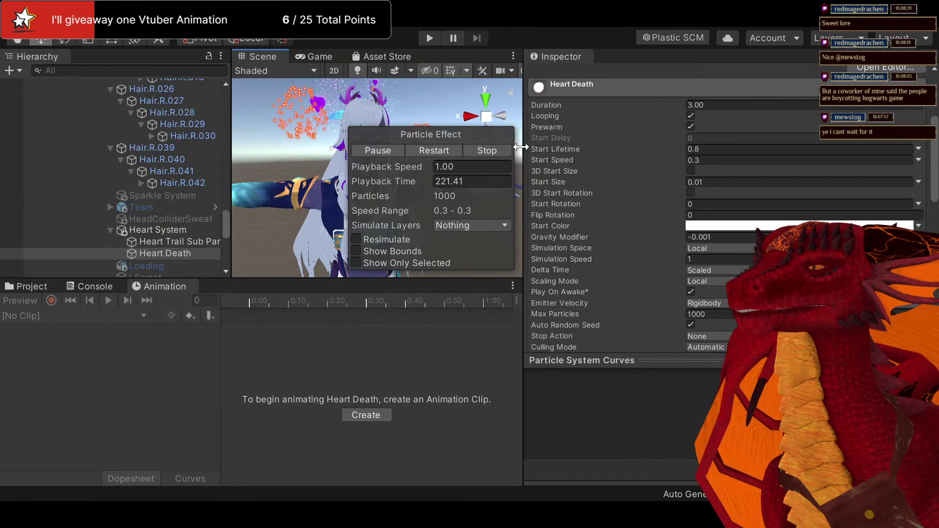
Widen the Scene view and face the avatar from the front to watch the heart bursts around its head
left_click_drag(520, 147, 621, 153)
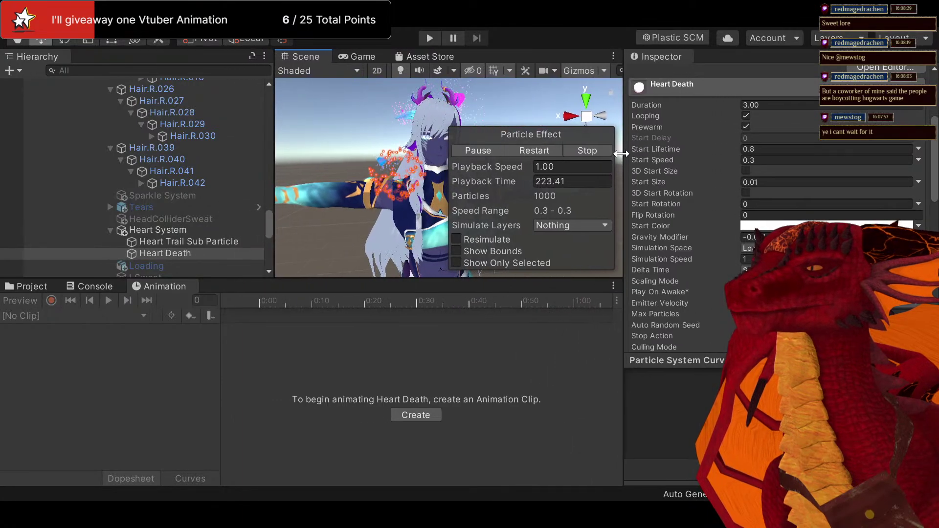
left_click_drag(275, 138, 237, 138)
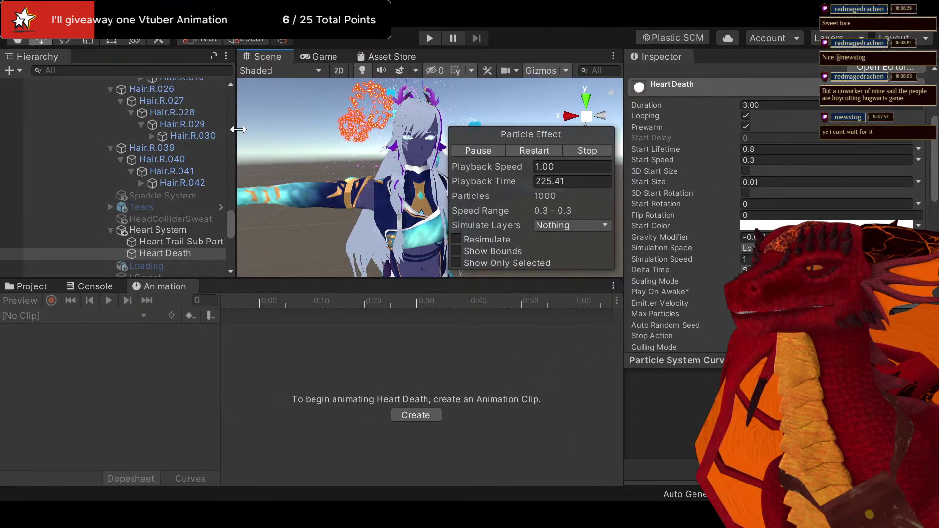
middle_click_drag(358, 135, 359, 157)
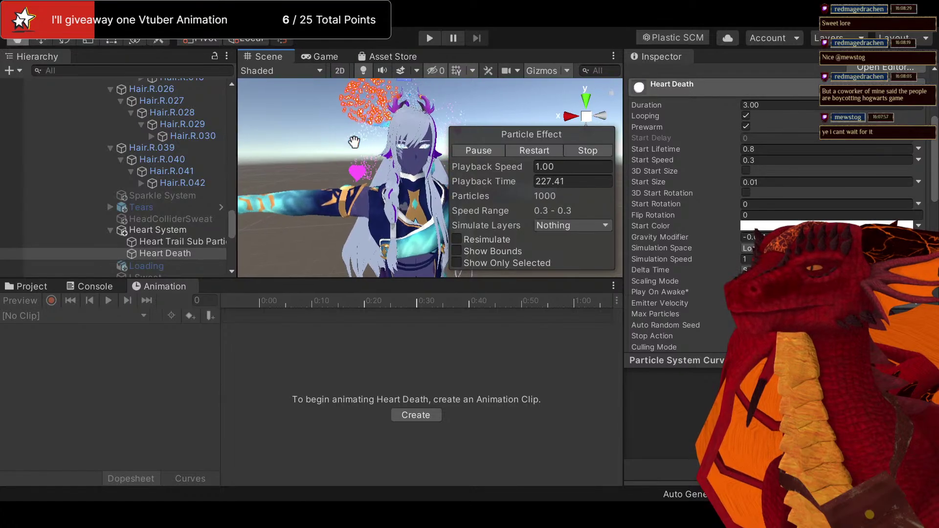
left_click(587, 116)
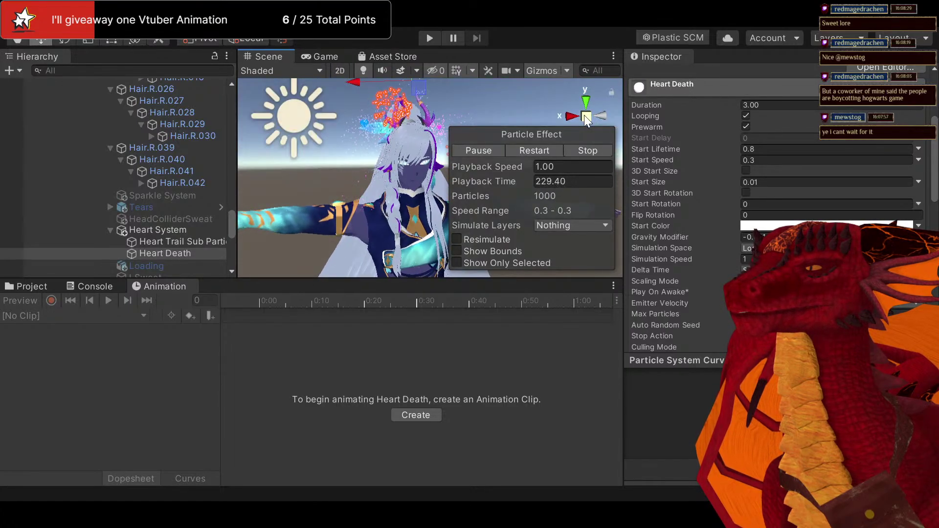
left_click(585, 116)
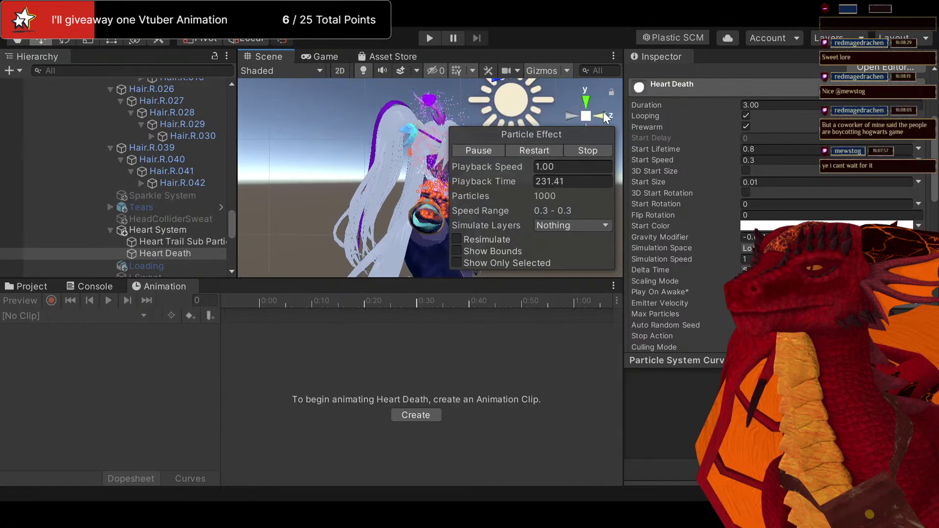
left_click(584, 116)
middle_click_drag(394, 156, 392, 161)
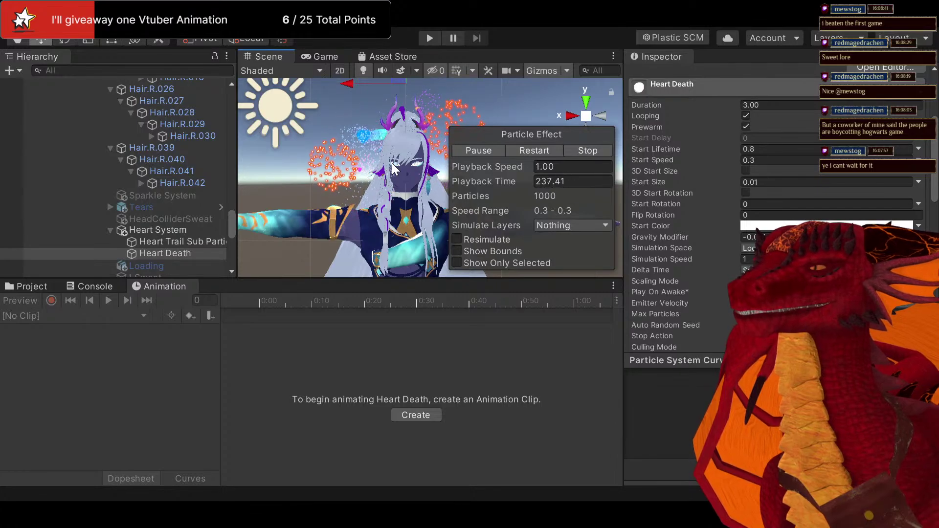
Examine the Heart Death bursts around the avatar's head and horns from near, far and slightly varied front angles
middle_click_drag(392, 163, 387, 170)
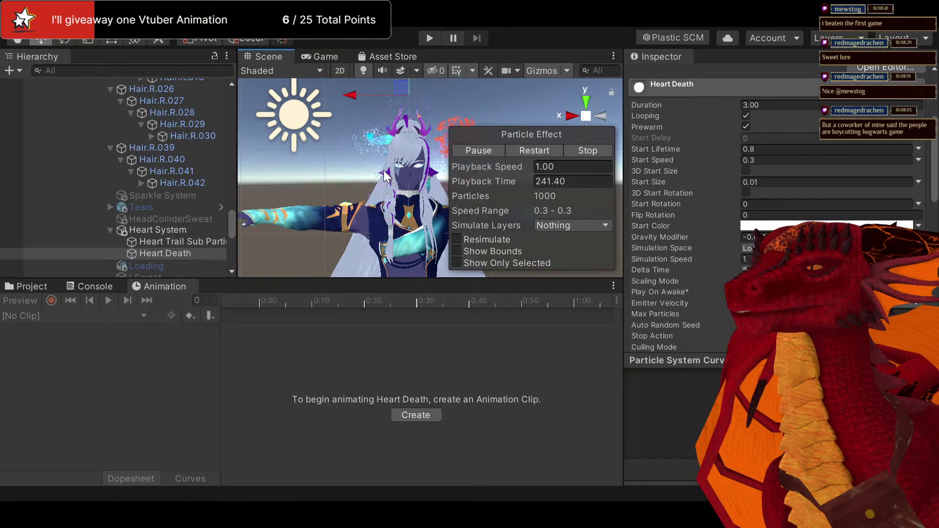
scroll(383, 174, "up", 2)
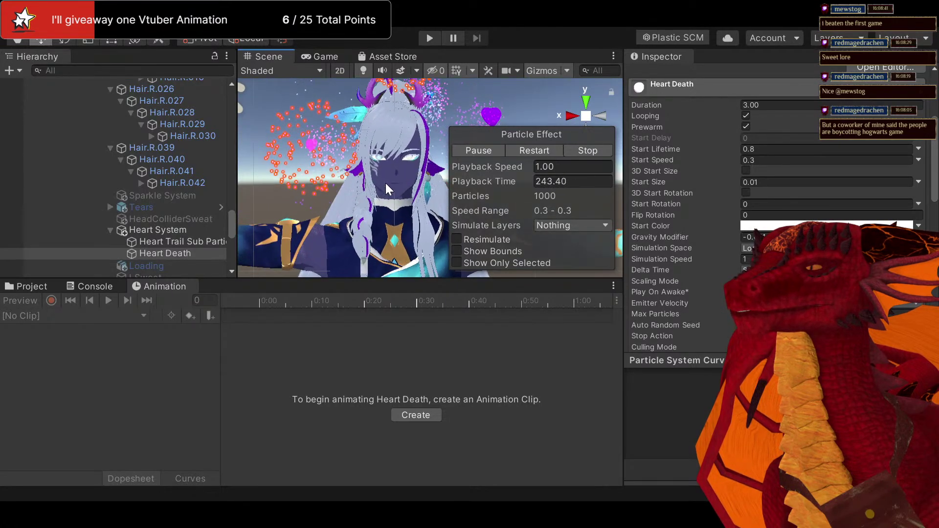
scroll(386, 183, "down", 1)
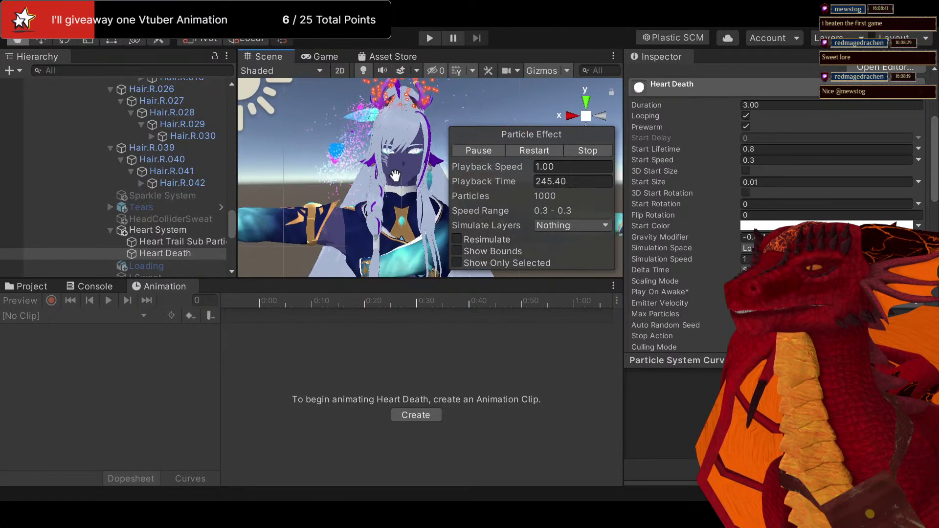
scroll(395, 160, "up", 2)
middle_click_drag(395, 156, 394, 223)
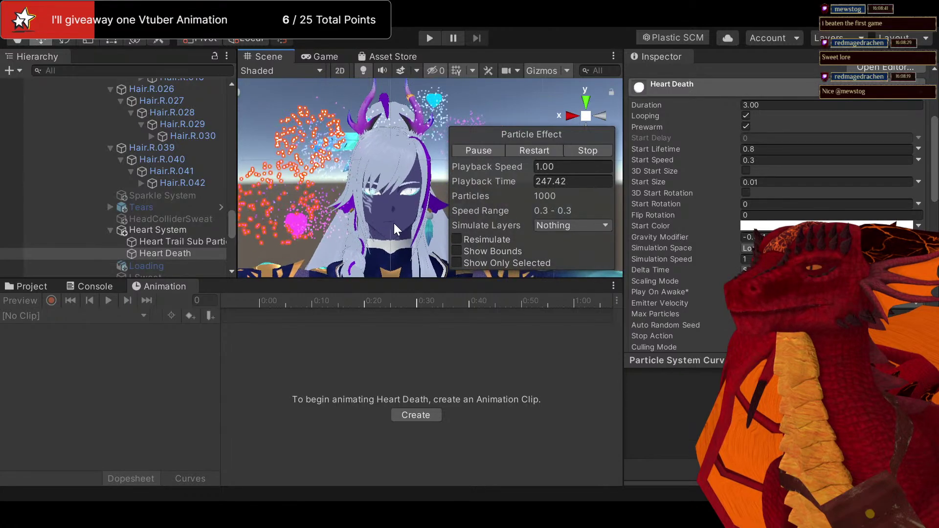
scroll(394, 223, "down", 2)
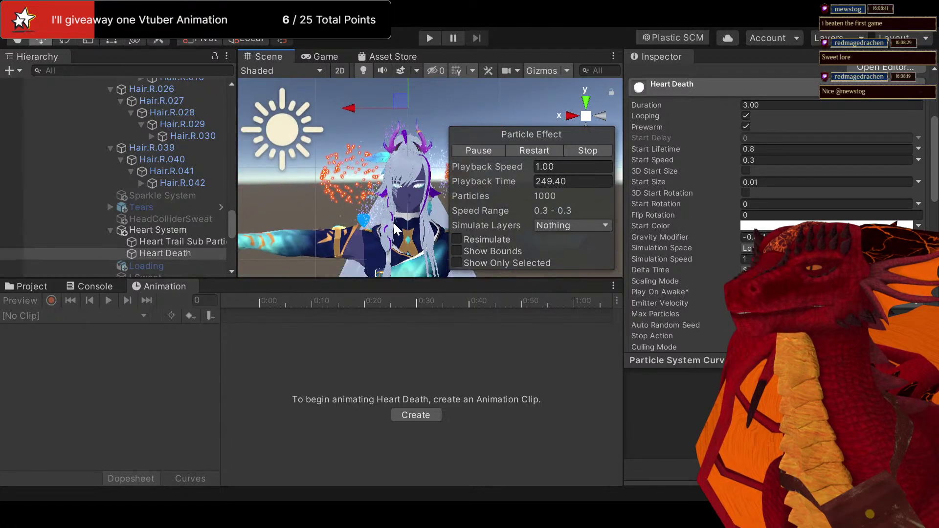
left_click_drag(395, 223, 424, 268, "alt")
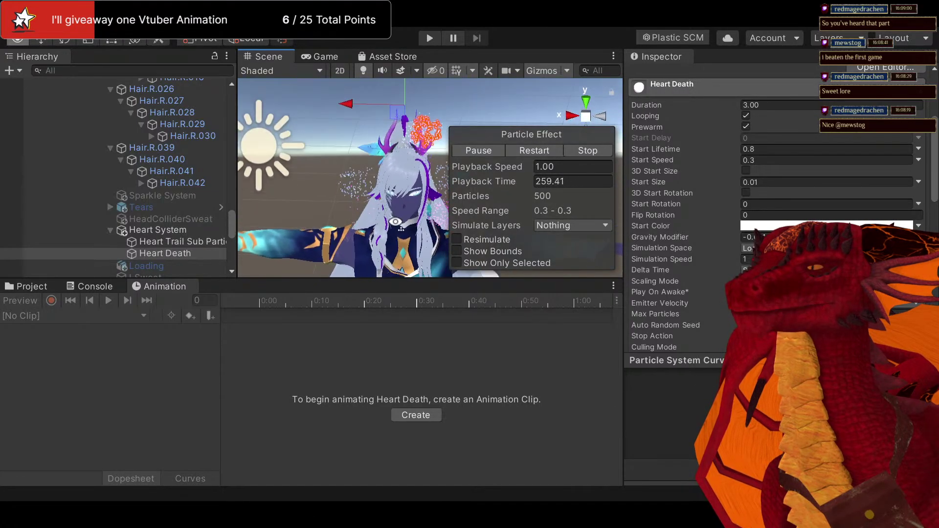
scroll(377, 204, "up", 5)
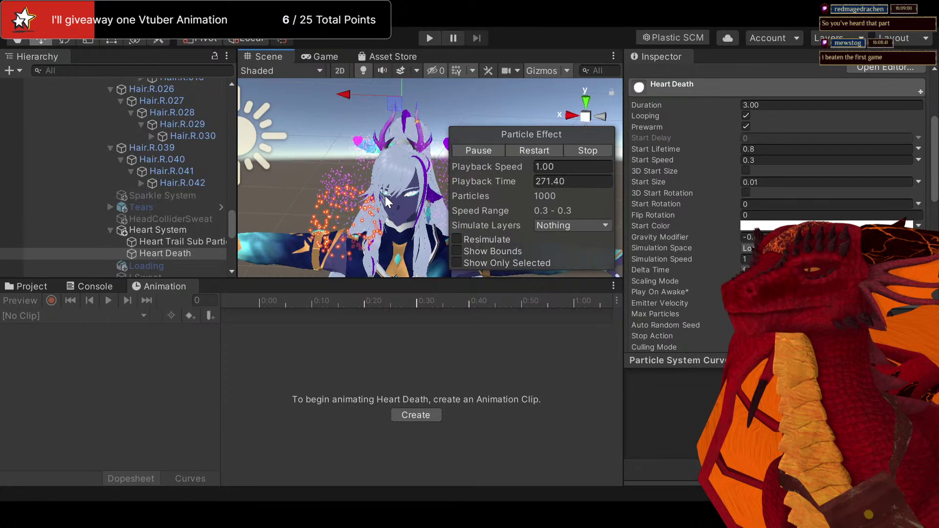
scroll(386, 177, "up", 3)
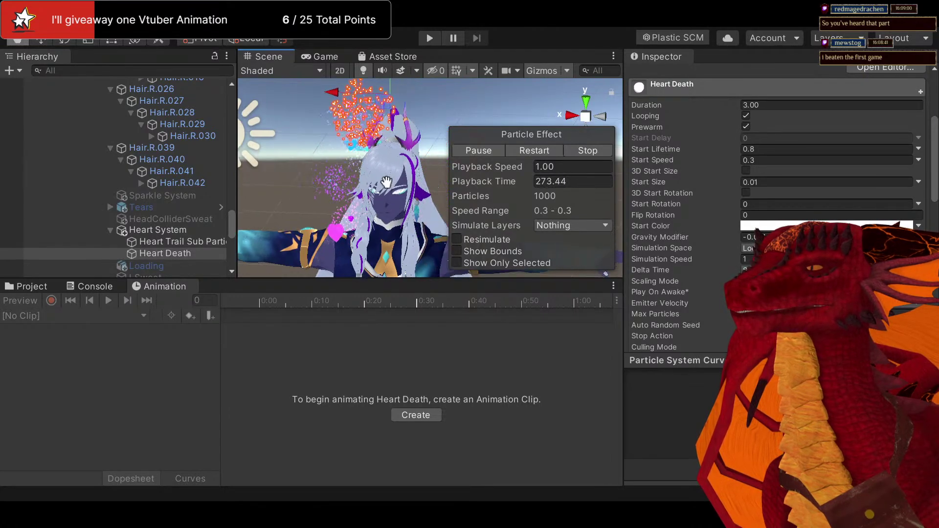
left_click_drag(354, 174, 410, 192, "alt")
left_click_drag(317, 186, 369, 142, "alt")
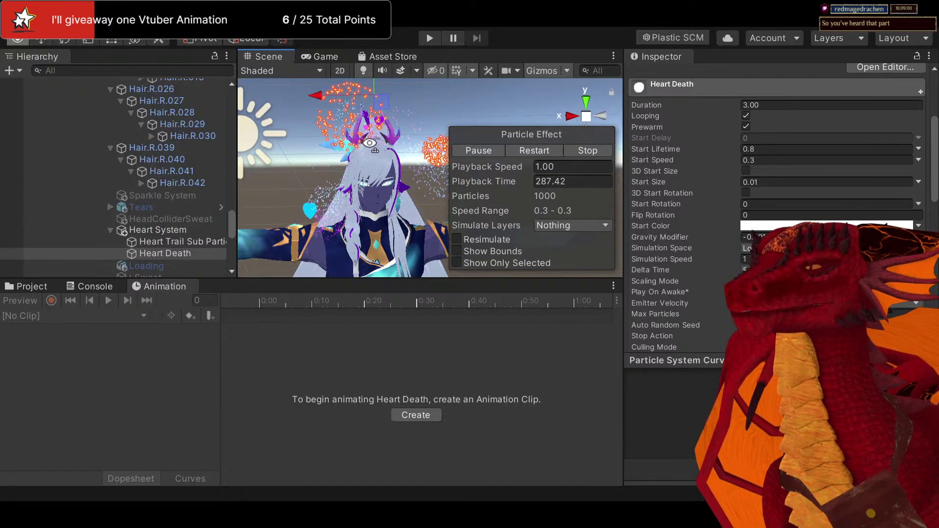
left_click_drag(369, 142, 326, 133, "alt")
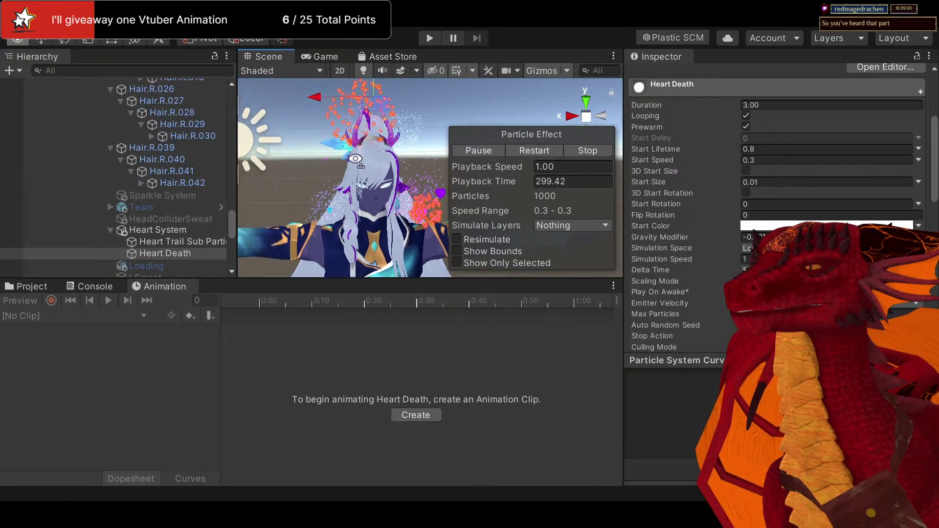
left_click_drag(304, 128, 302, 163, "alt")
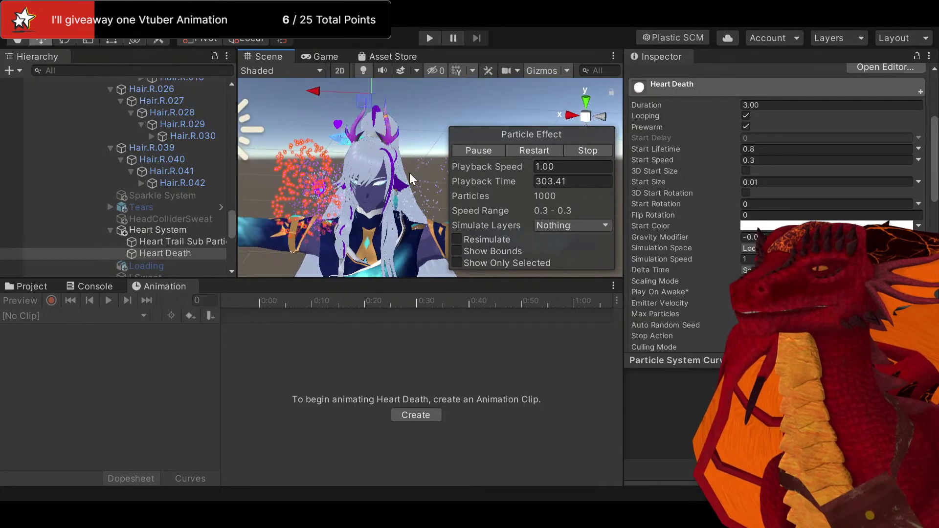
mouse_move(363, 190)
left_mouse_down("alt")
mouse_move(336, 175)
mouse_move(369, 182)
mouse_move(394, 172)
mouse_move(380, 134)
mouse_move(383, 173)
mouse_move(335, 189)
mouse_move(328, 183)
mouse_move(400, 205)
mouse_move(379, 215)
mouse_move(365, 202)
left_mouse_up("alt")
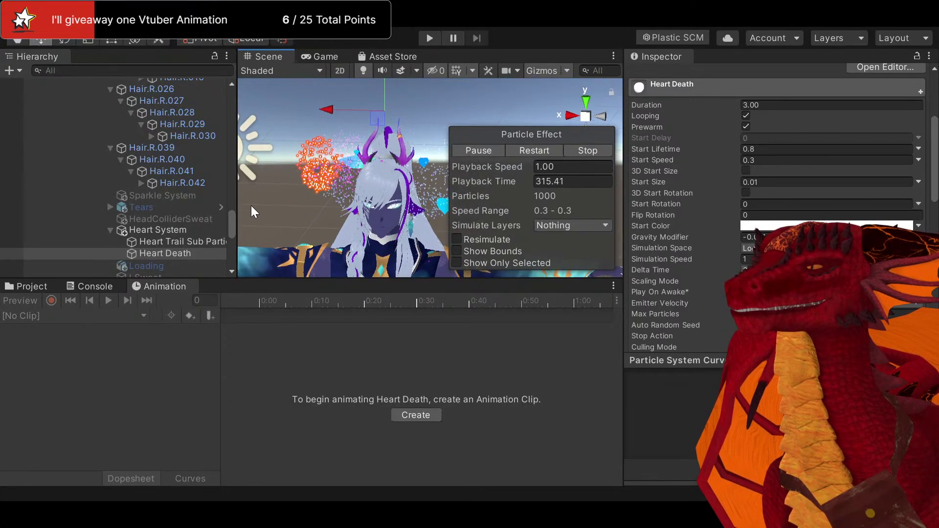
Deactivate the Heart System object together with its sub-emitters and view the avatar without the heart effect
scroll(682, 198, "up", 5)
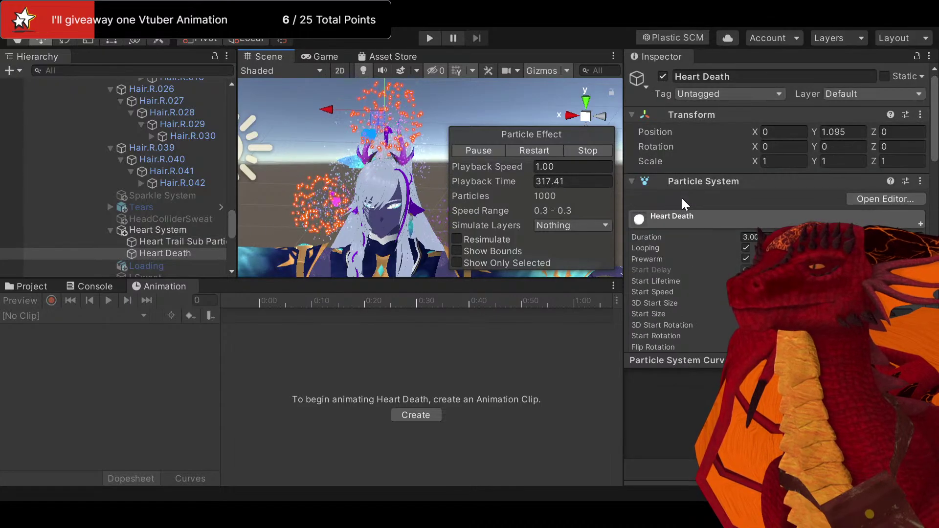
left_click(160, 228)
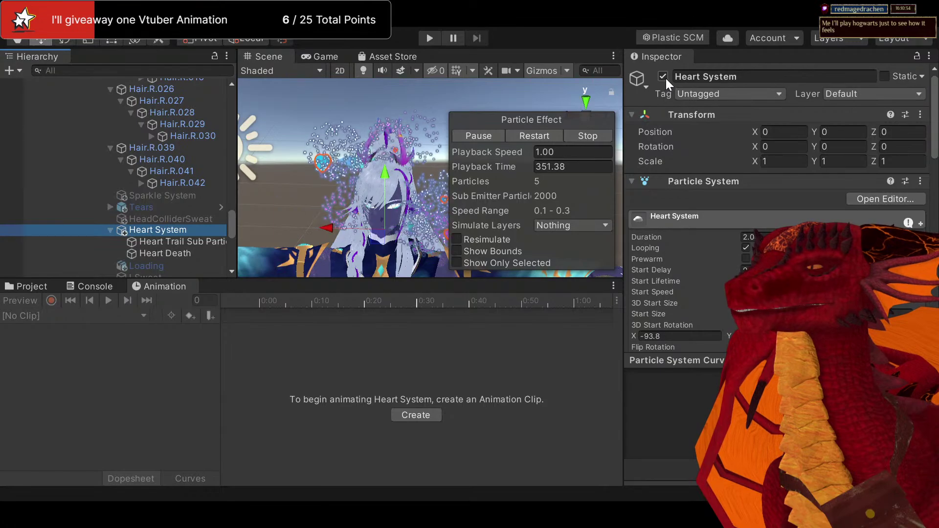
right_click_drag(279, 201, 313, 181)
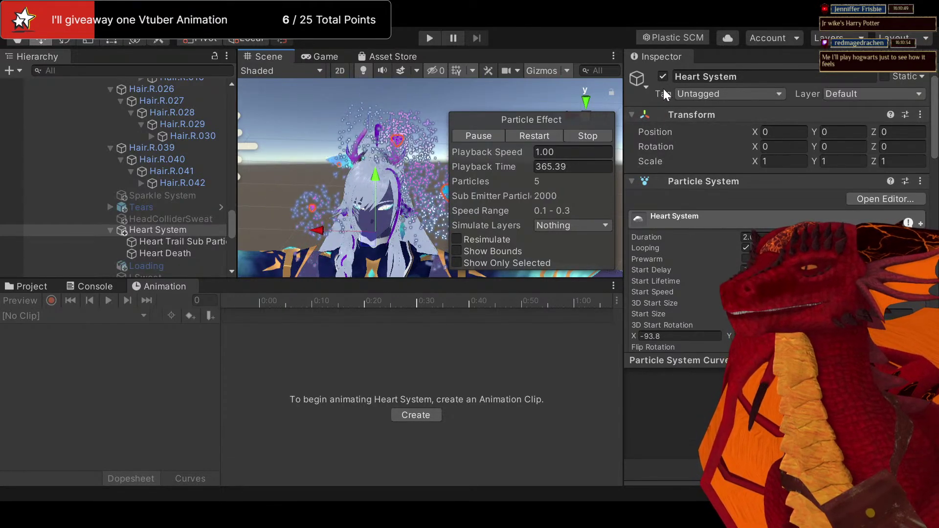
middle_click_drag(394, 220, 358, 156)
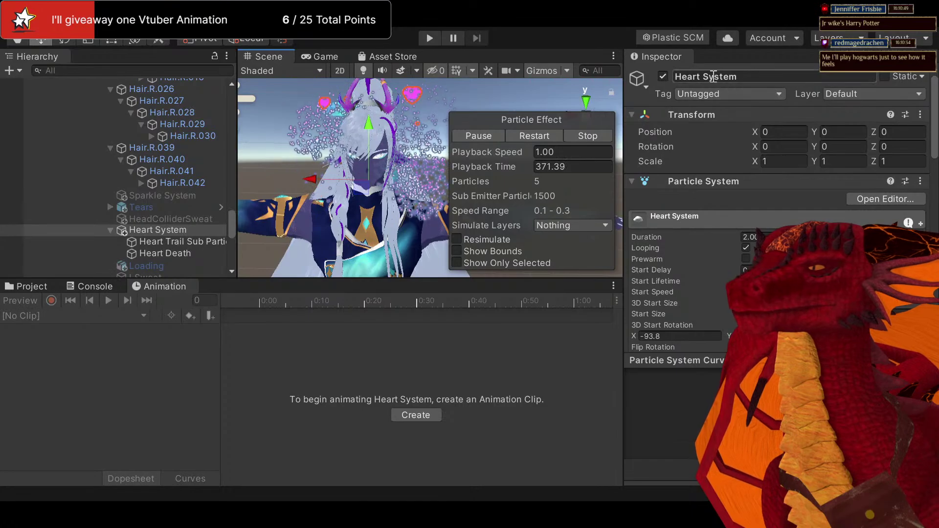
left_click(663, 76)
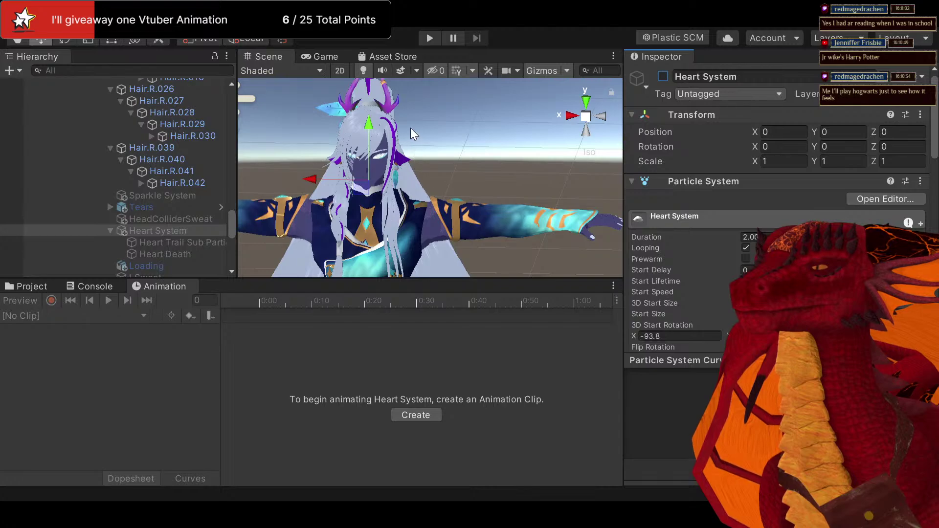
mouse_move(410, 128)
middle_mouse_down()
mouse_move(399, 97)
mouse_move(415, 125)
middle_mouse_up()
left_click_drag(427, 163, 338, 203, "alt")
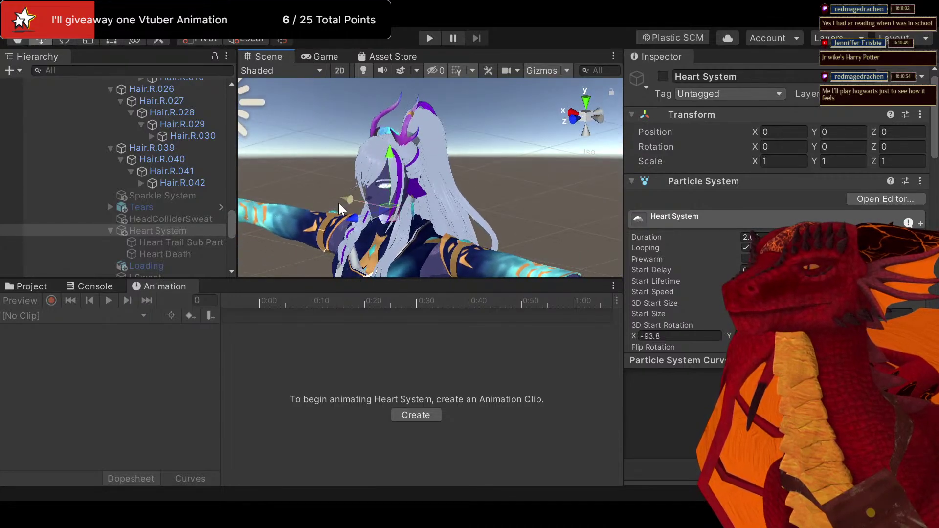
Select the Kilen Final (4) avatar root and show the Kilen 5 folder's assets with the Kilen Temp controller
left_click(175, 233)
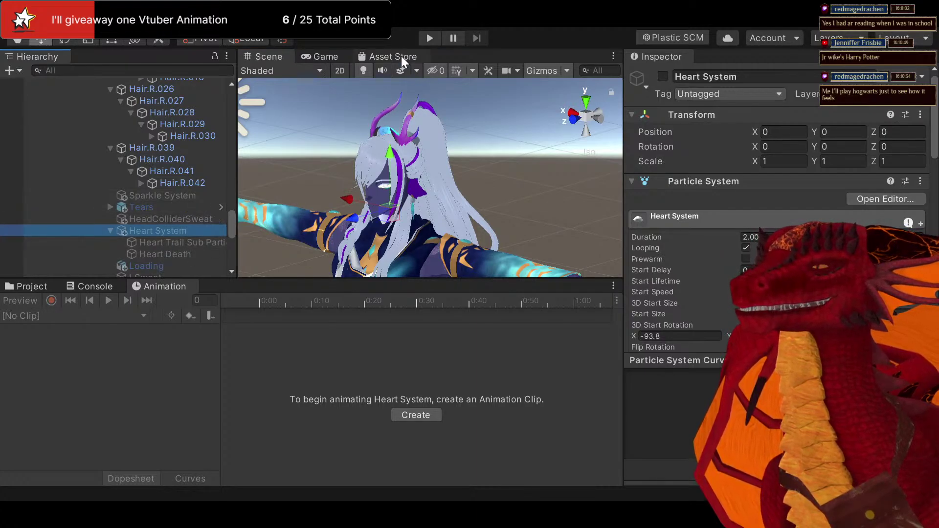
scroll(97, 195, "up", 20)
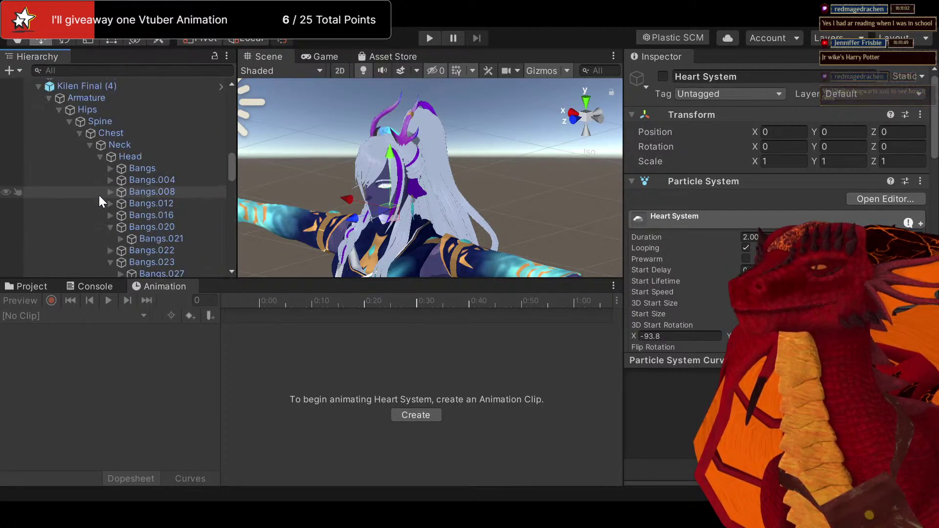
left_click(100, 89)
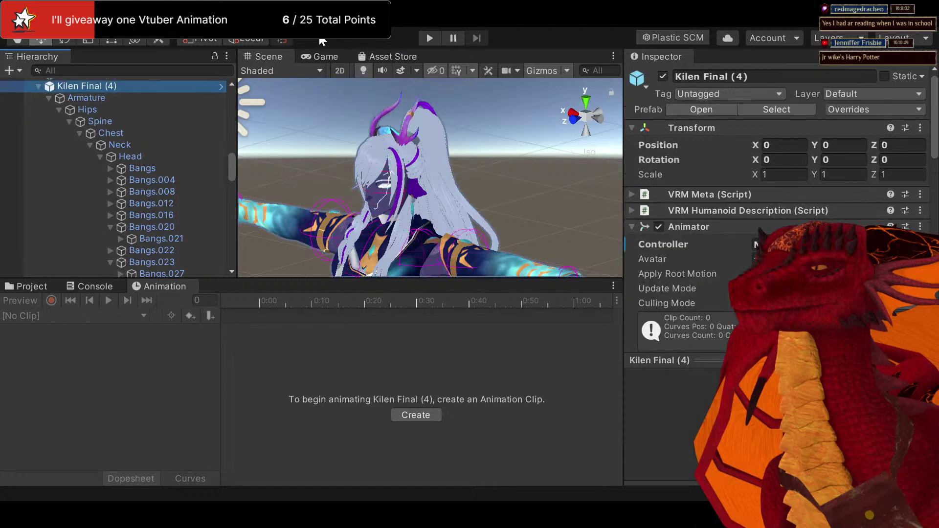
left_click(30, 286)
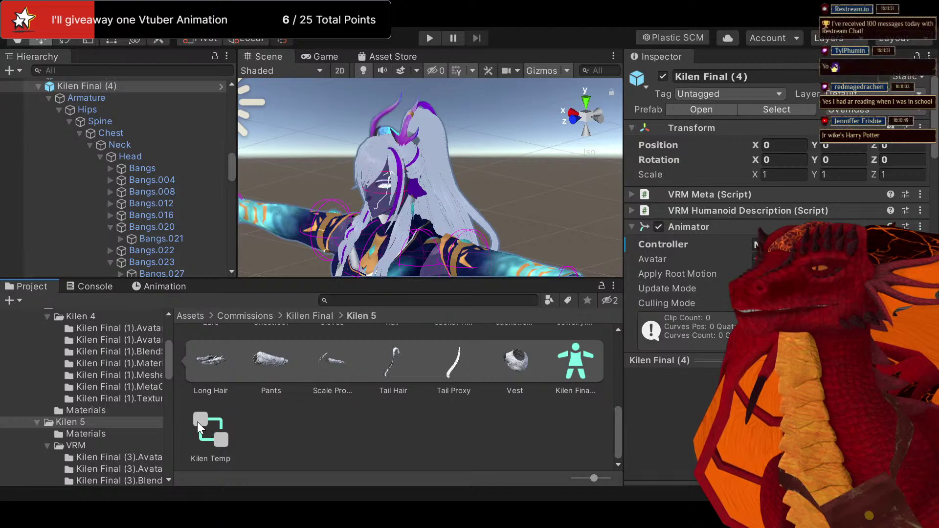
Assign the Kilen Temp animator controller to the Kilen Final (4) avatar
scroll(115, 188, "up", 3)
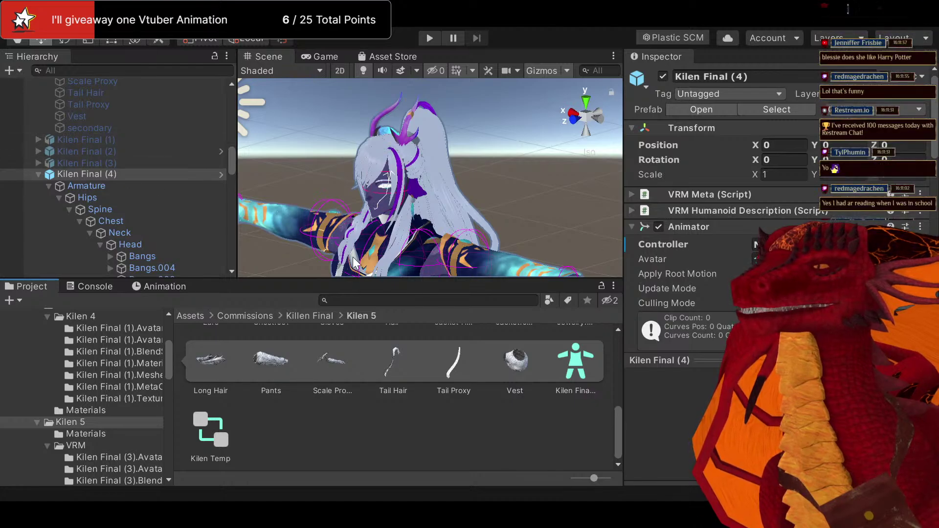
left_click_drag(215, 435, 73, 177)
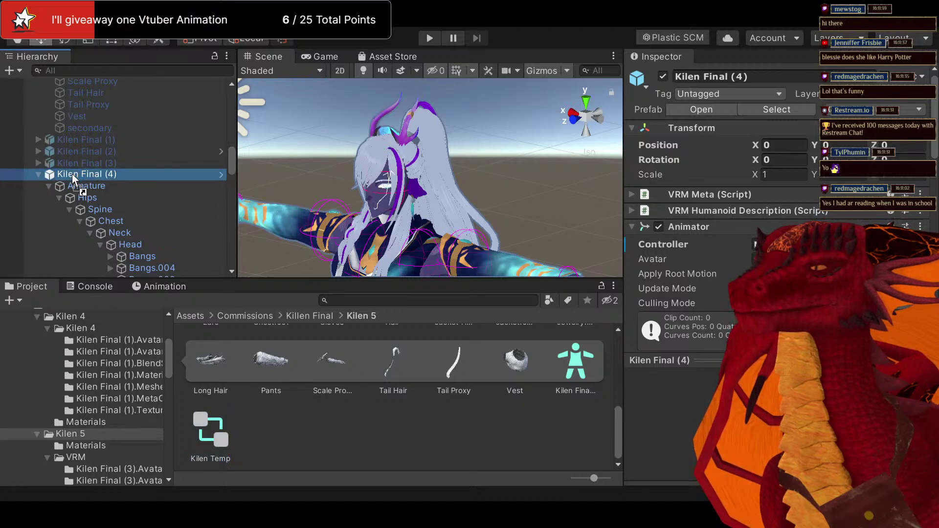
left_click_drag(493, 233, 475, 167, "alt")
scroll(473, 163, "up", 1)
middle_click_drag(474, 163, 525, 200)
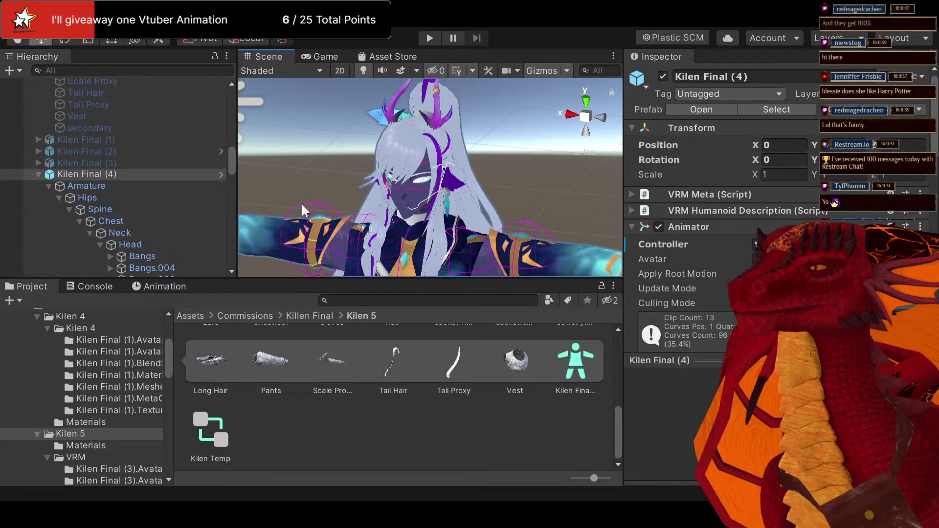
Open the animation timeline and activate the Heart System particle object in the avatar's head hierarchy
left_click(177, 285)
scroll(122, 215, "down", 10)
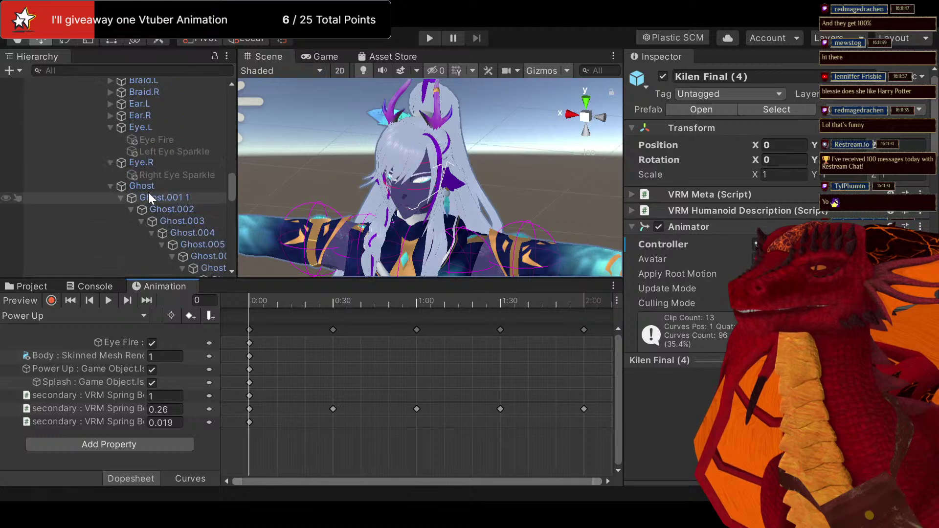
scroll(162, 162, "down", 10)
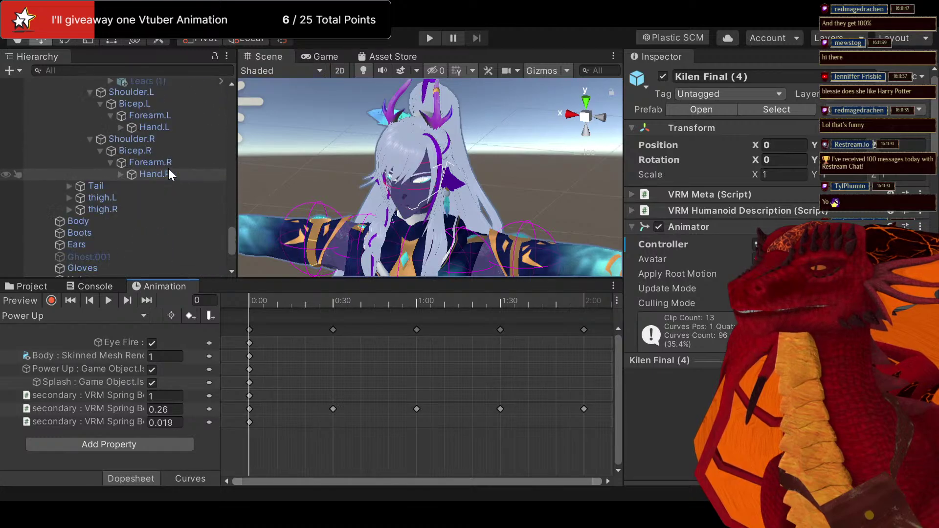
scroll(169, 177, "up", 5)
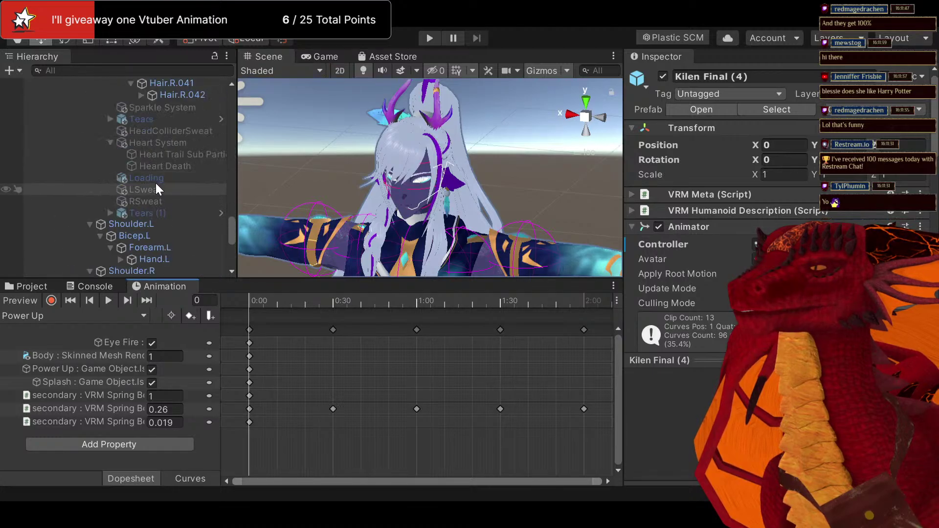
left_click(157, 143)
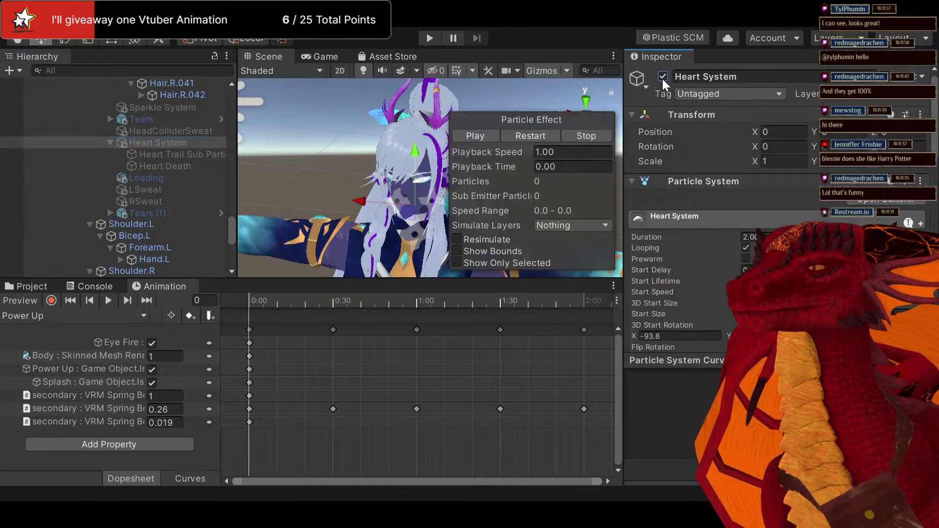
left_click_drag(365, 143, 437, 125, "alt")
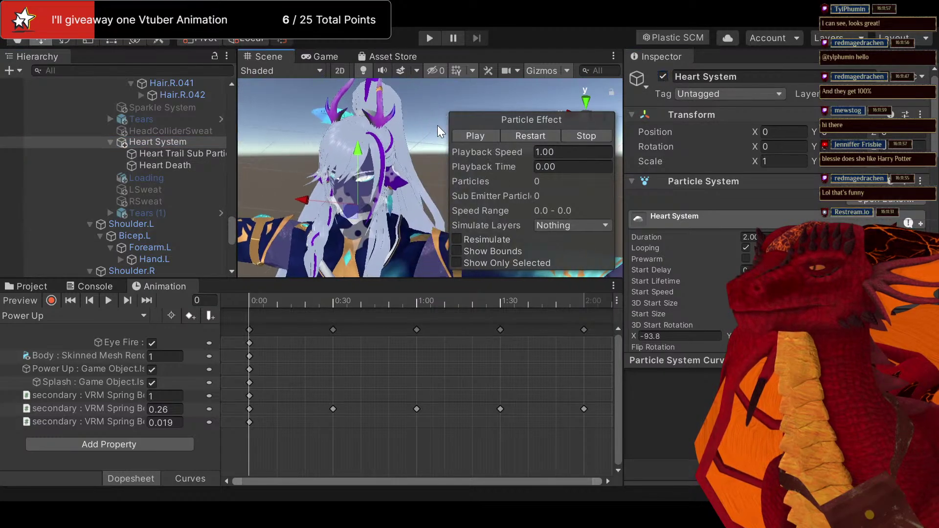
Play the Heart System particle effect around the avatar's head, and deactivate the object again
left_click(469, 137)
middle_click_drag(405, 149, 369, 180)
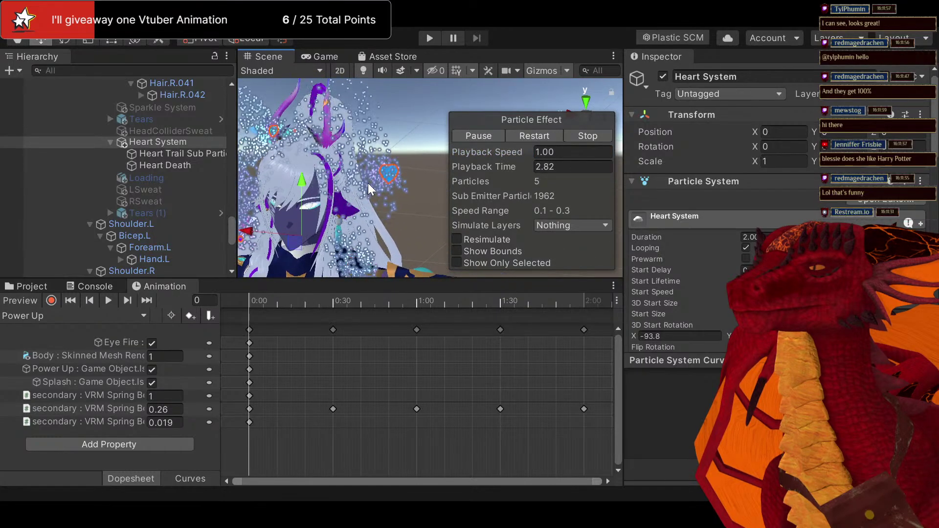
scroll(404, 166, "up", 3)
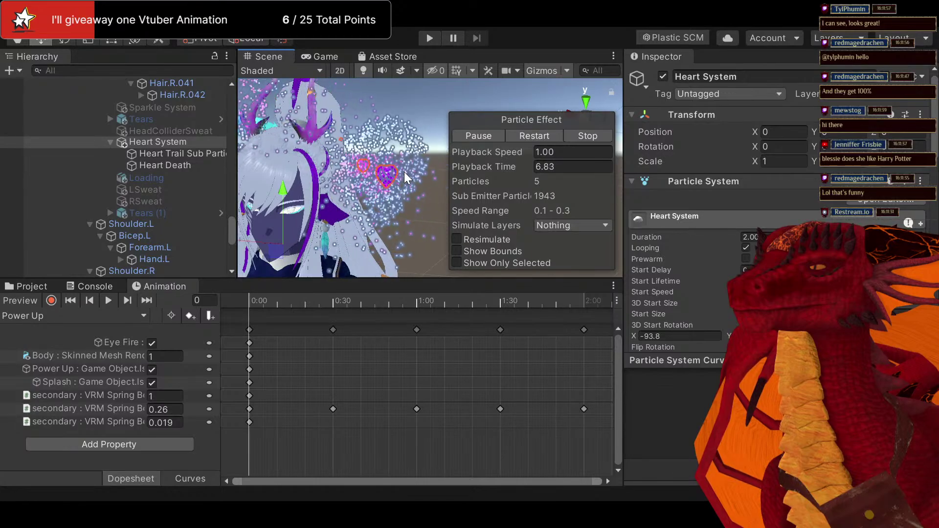
scroll(404, 172, "down", 2)
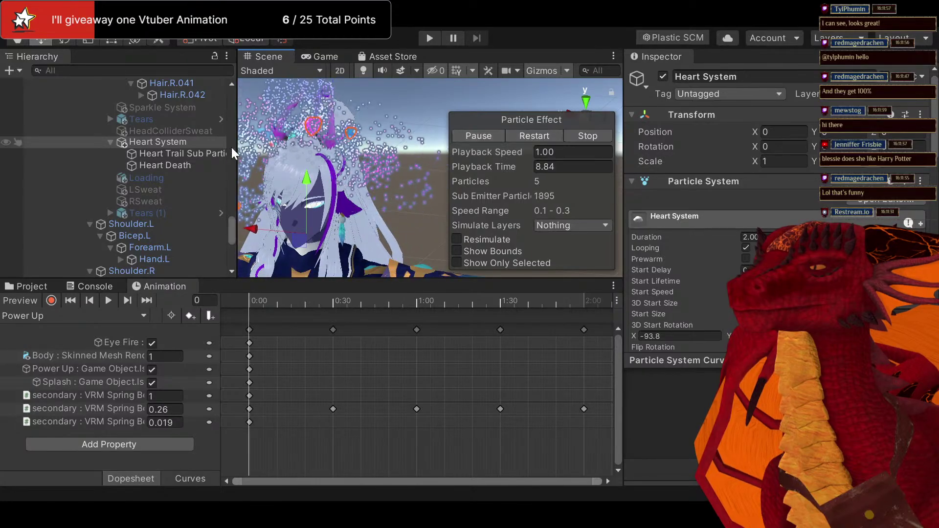
left_click(663, 74)
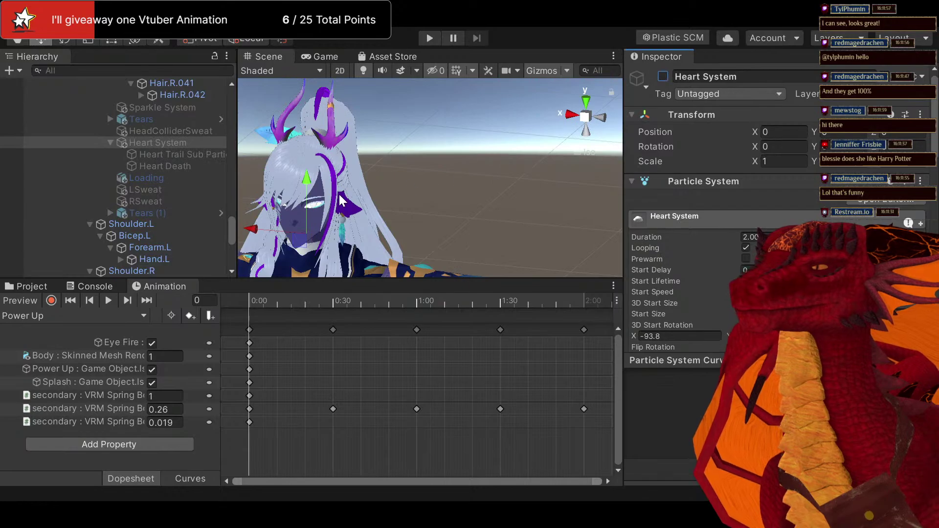
Examine the avatar's outfit and hair from several angles and switch the scene view to perspective projection
middle_click_drag(350, 184, 395, 59)
left_click_drag(388, 131, 489, 132, "alt")
middle_click_drag(489, 132, 509, 116)
left_click_drag(509, 115, 377, 197, "alt")
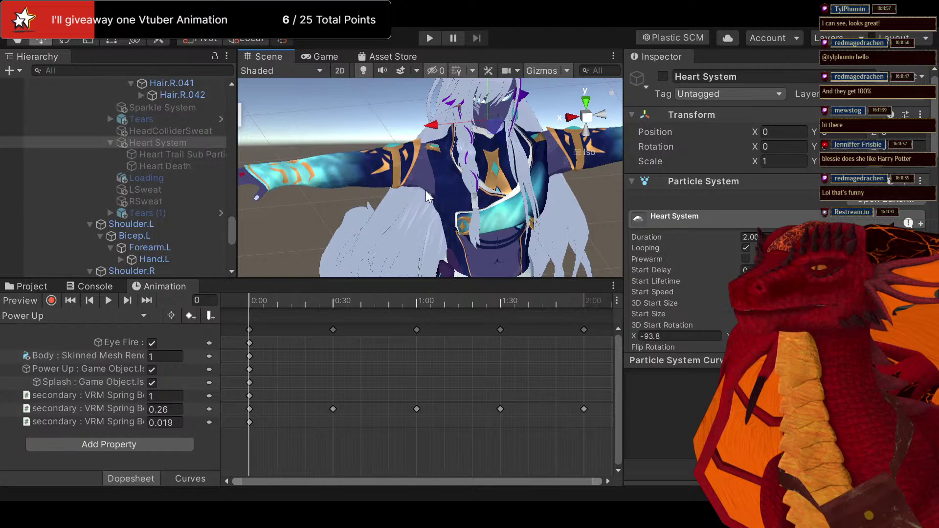
scroll(438, 212, "up", 5)
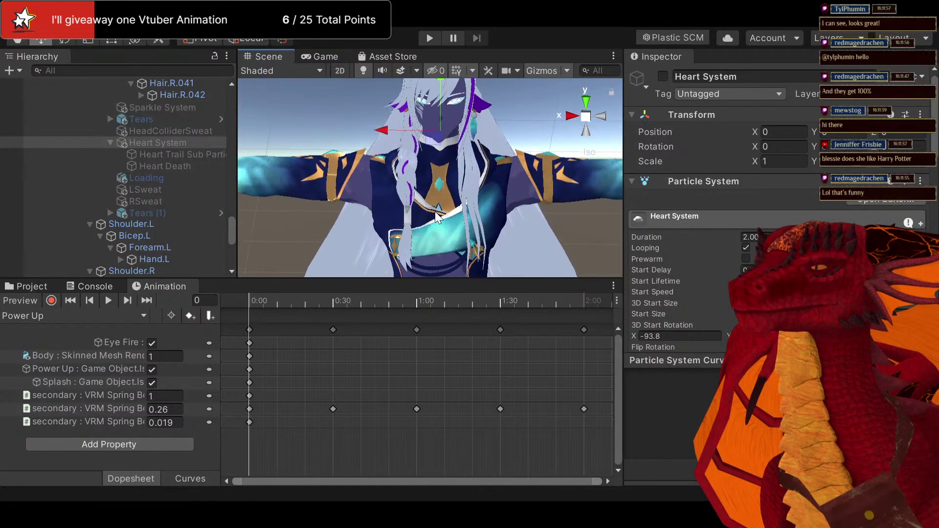
left_click_drag(445, 213, 440, 144, "alt")
left_click(586, 117)
middle_click_drag(440, 145, 445, 146)
scroll(418, 188, "up", 5)
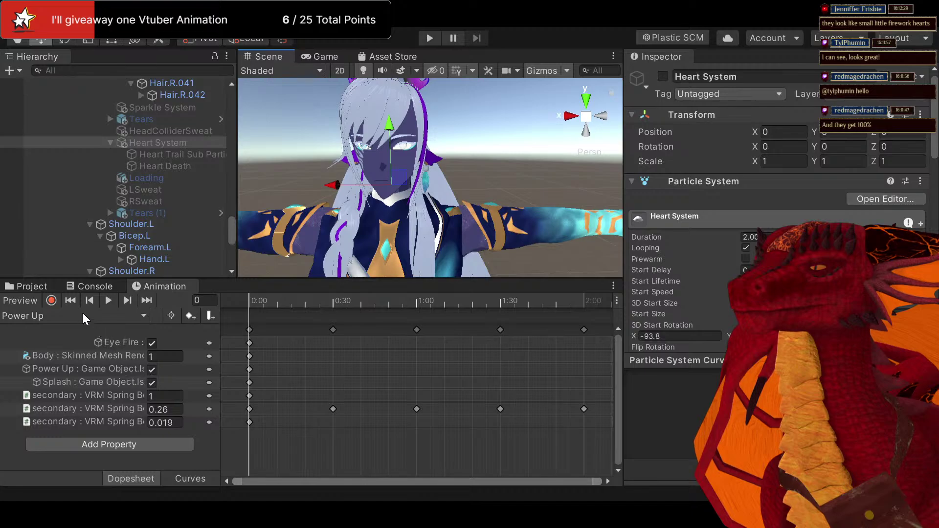
Switch the timeline to the Hearts clip and preview it on the avatar's upper body
left_click(51, 168)
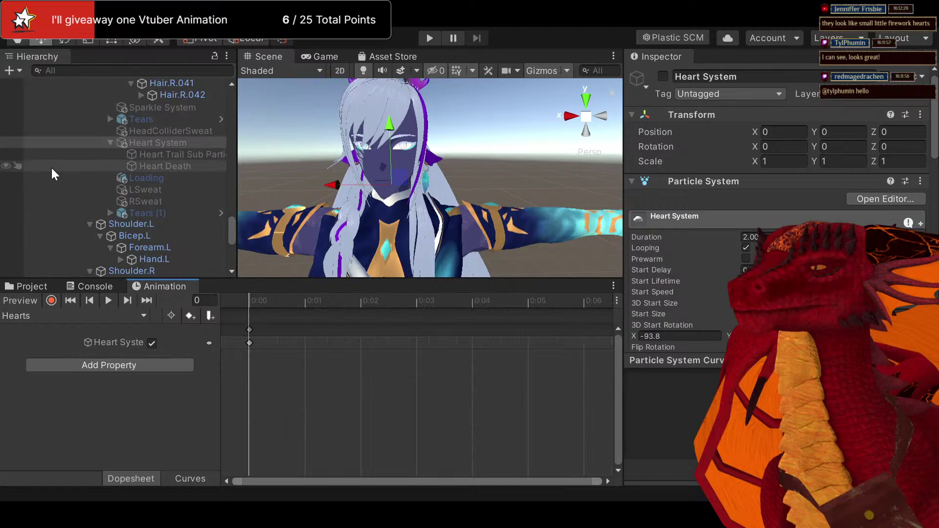
left_click(109, 299)
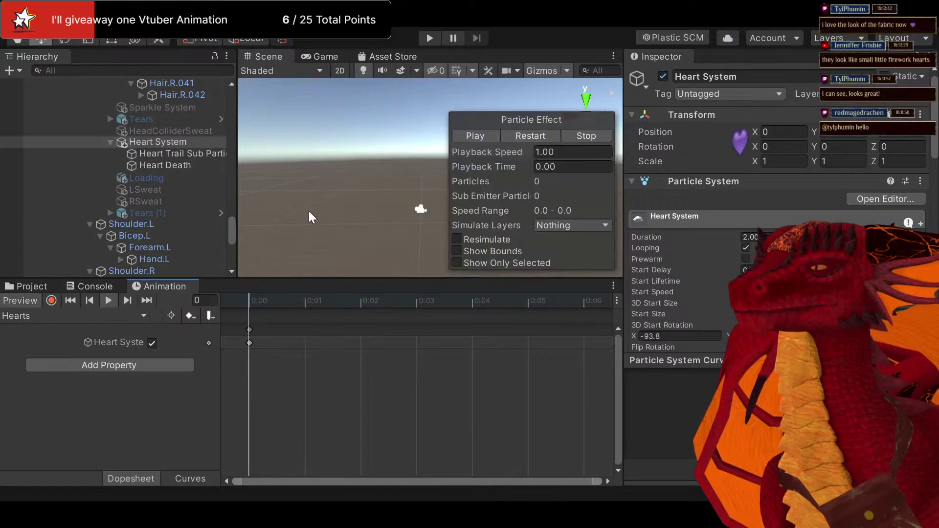
middle_click_drag(356, 181, 353, 120)
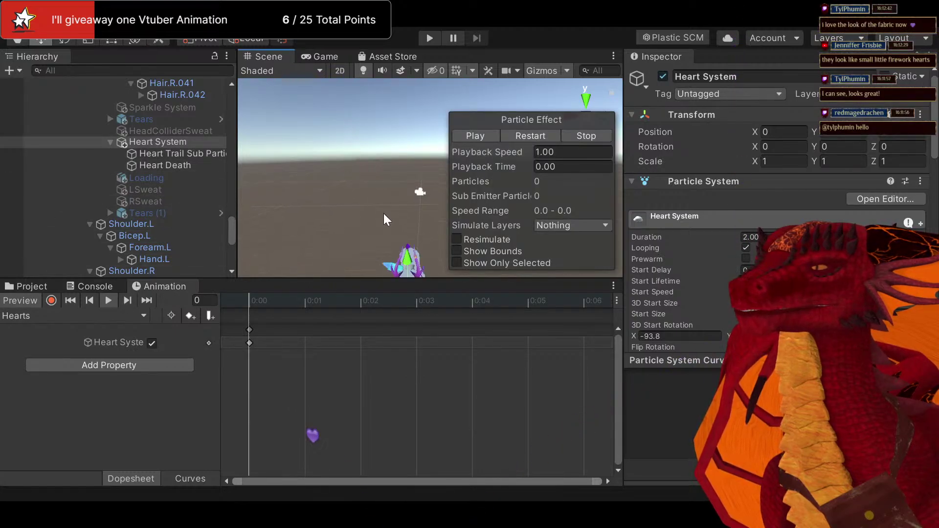
middle_click_drag(384, 219, 386, 152)
scroll(385, 146, "up", 4)
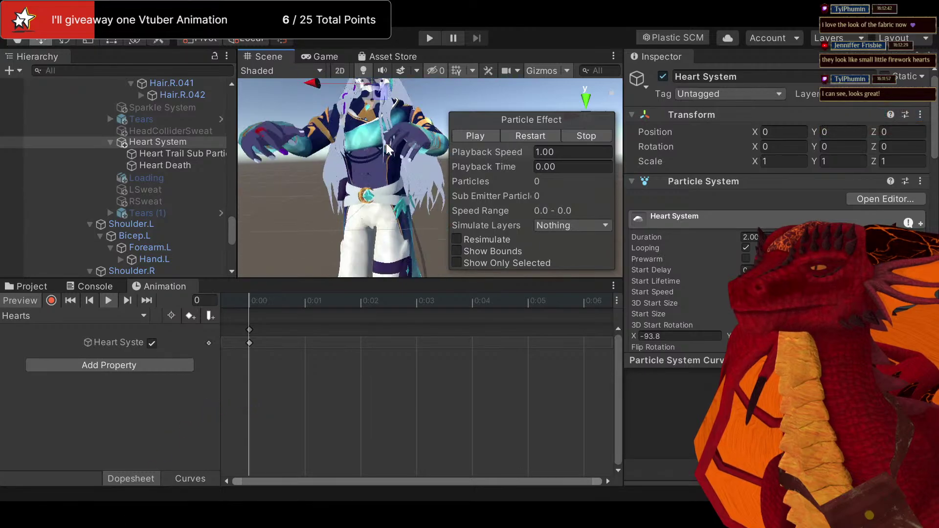
scroll(392, 152, "up", 3)
scroll(420, 181, "up", 4)
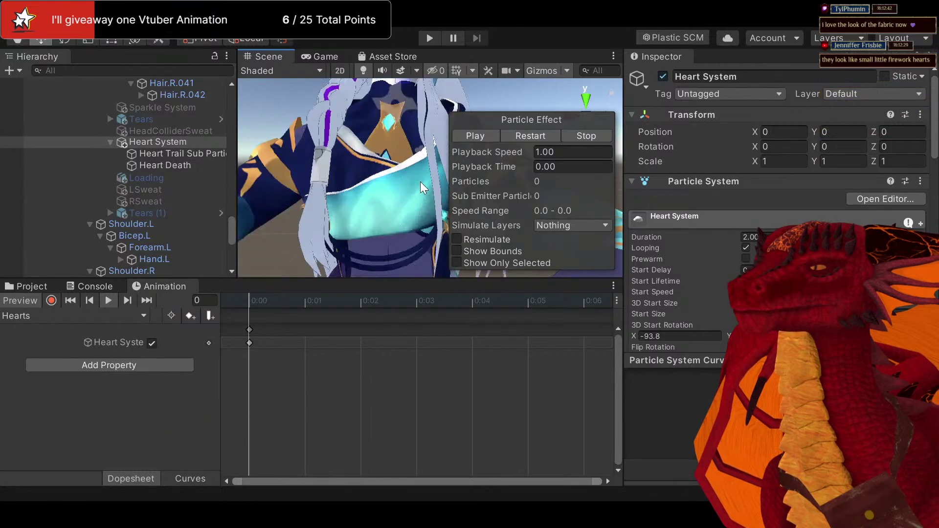
left_click_drag(421, 181, 409, 161, "alt")
middle_click_drag(409, 160, 363, 254)
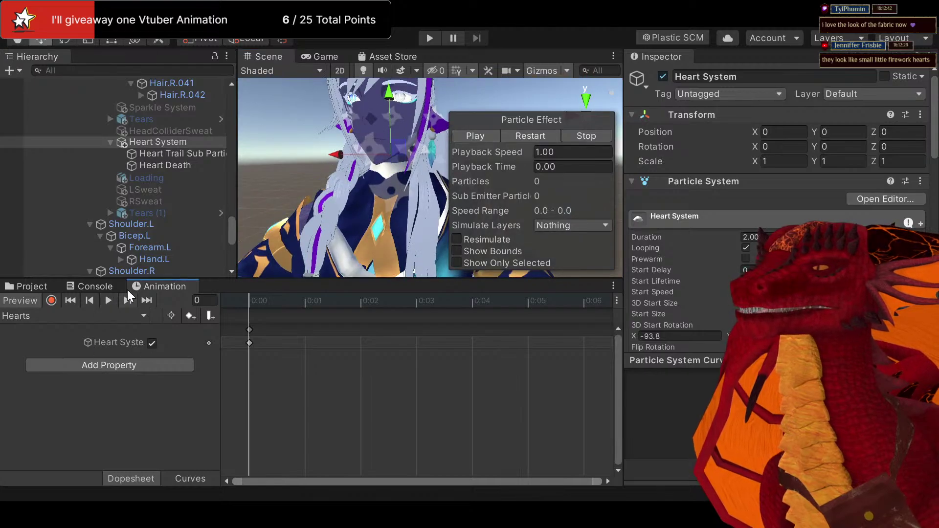
scroll(312, 215, "down", 4)
scroll(324, 209, "up", 2)
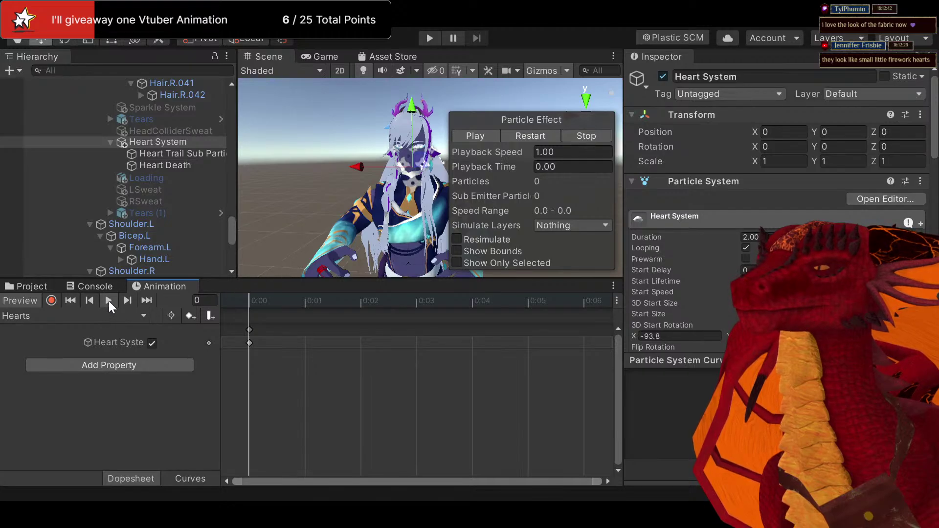
Play the heart particles during the Hearts clip preview, and deactivate Heart System
left_click(476, 136)
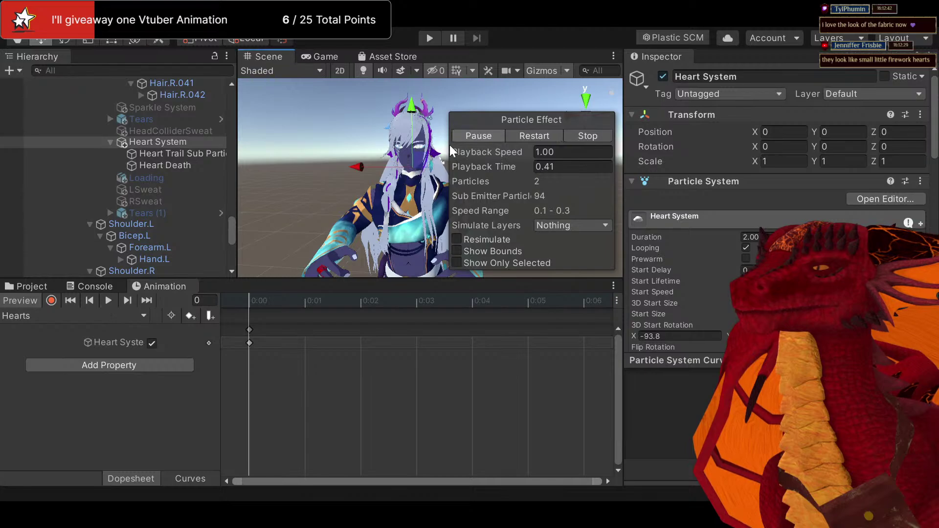
scroll(401, 171, "up", 3)
middle_click_drag(380, 186, 381, 221)
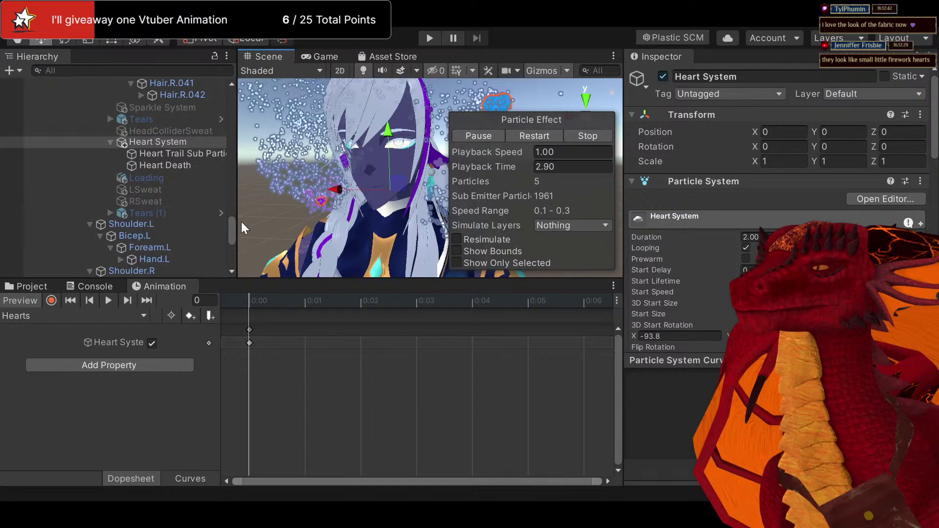
left_click(663, 77)
Switch the timeline to the Hood On clip and frame the avatar's head in the scene
middle_click_drag(382, 168, 387, 188)
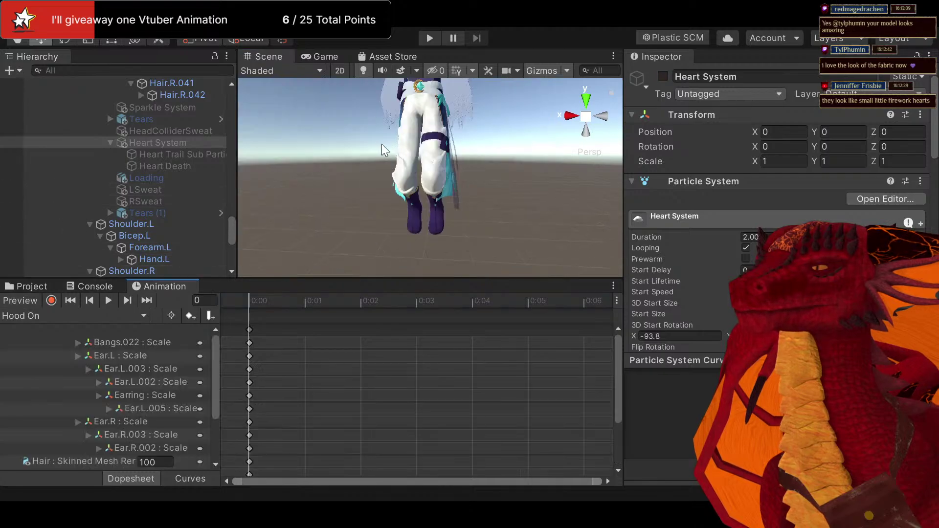
middle_click_drag(381, 143, 387, 251)
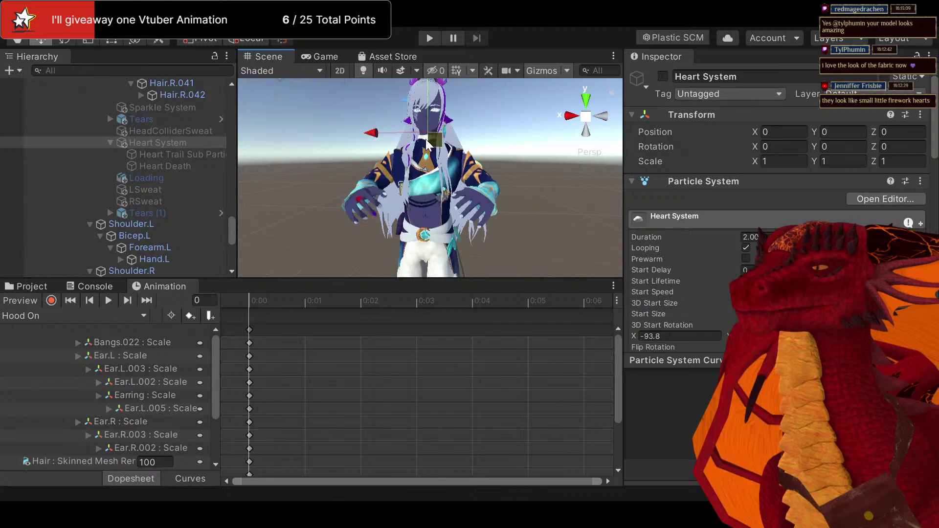
scroll(428, 143, "up", 6)
middle_click_drag(427, 142, 430, 197)
scroll(428, 220, "down", 6)
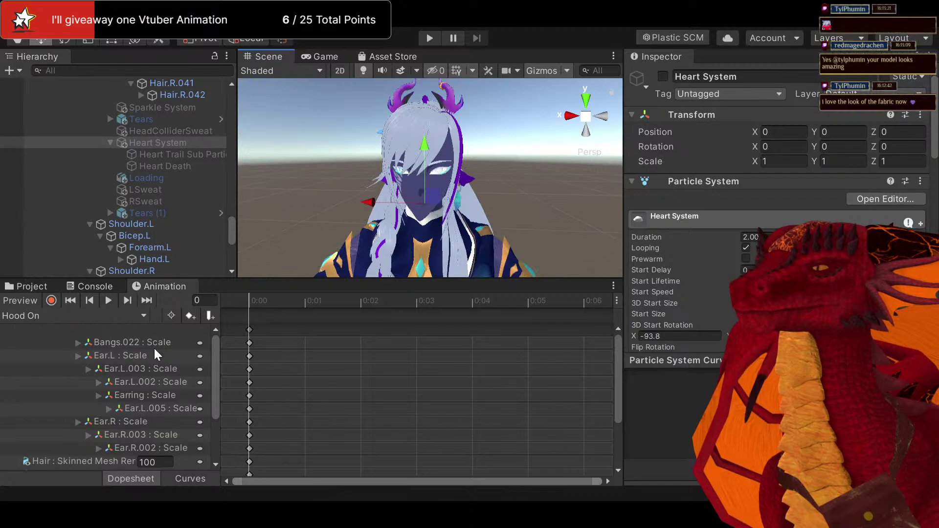
Review the Hood On clip's keyed ear, hair and jacket properties against the avatar's head
scroll(154, 353, "down", 5)
scroll(154, 353, "up", 5)
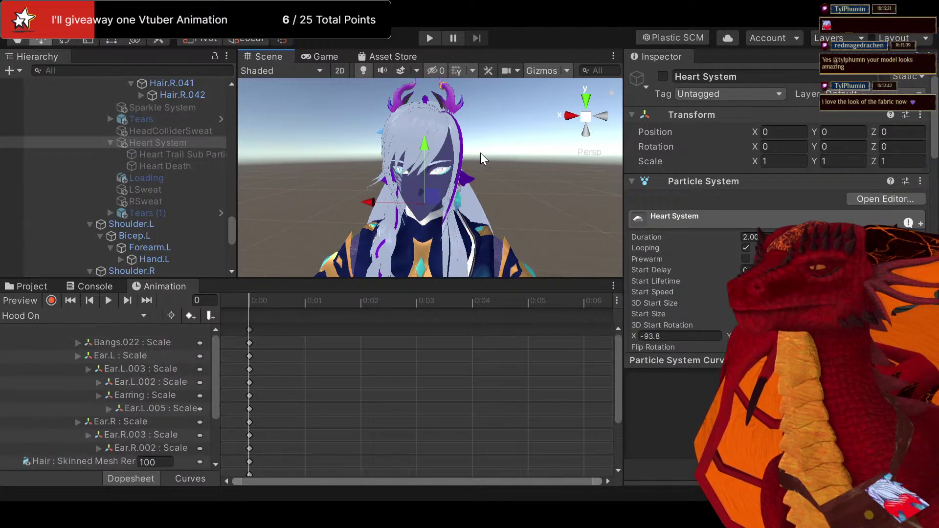
scroll(481, 153, "up", 5)
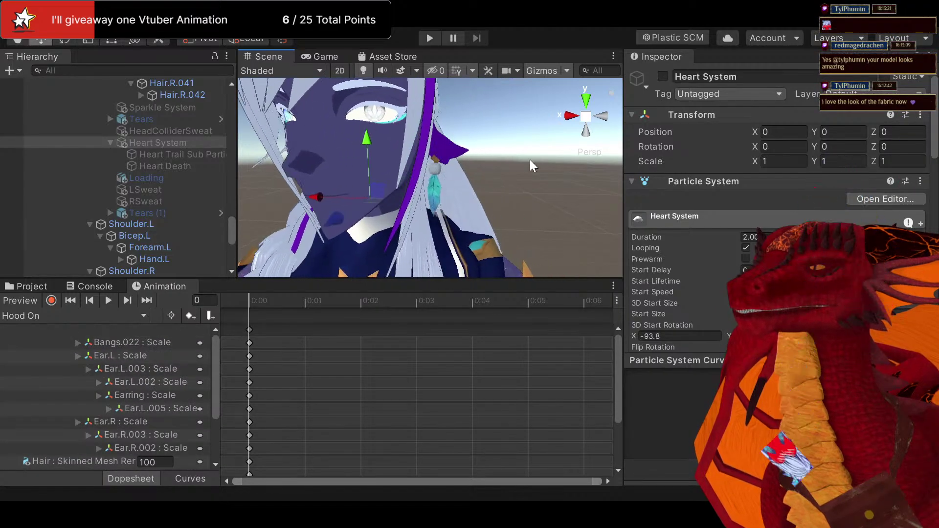
key("f")
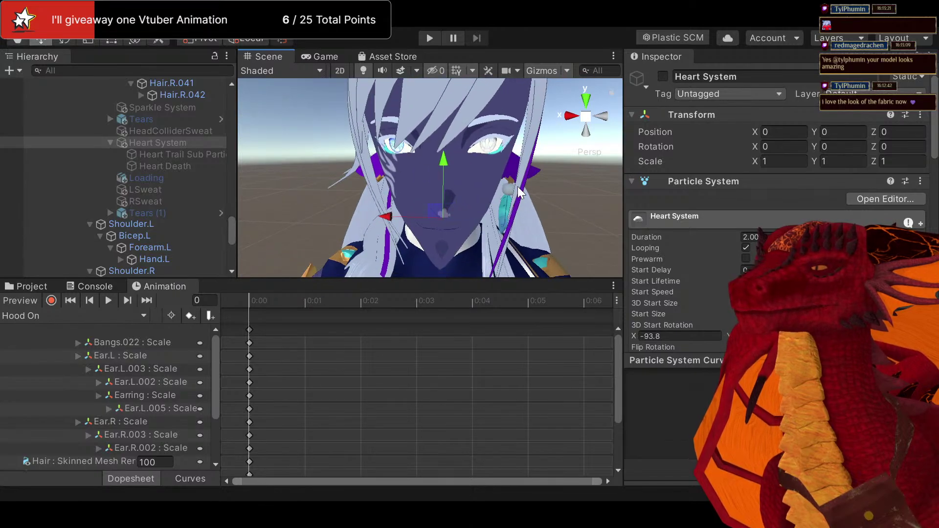
scroll(500, 177, "down", 3)
scroll(499, 176, "up", 3)
left_click_drag(500, 176, 430, 186, "alt")
scroll(189, 388, "down", 3)
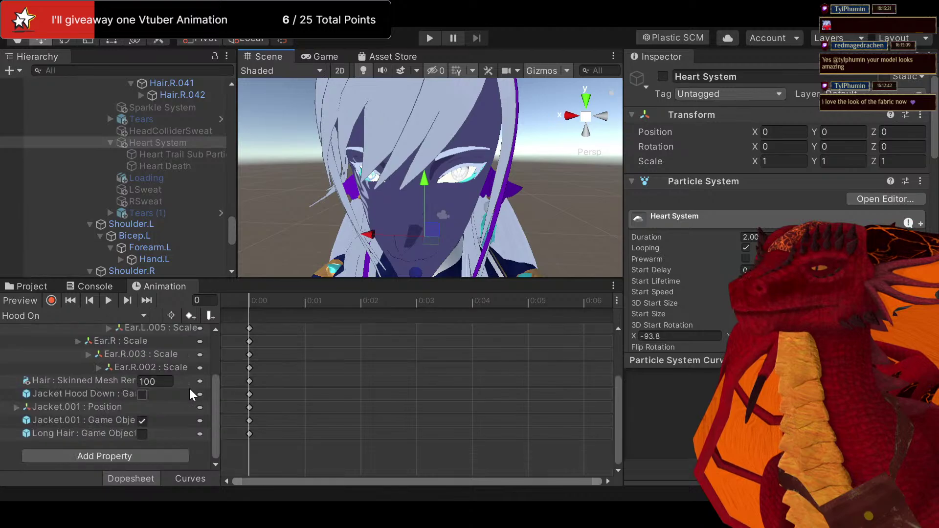
scroll(128, 382, "up", 3)
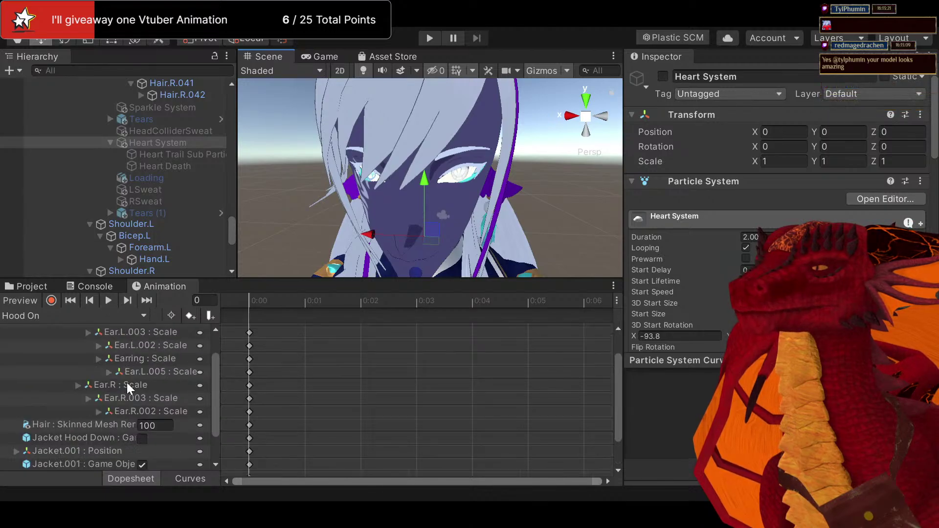
scroll(126, 381, "down", 3)
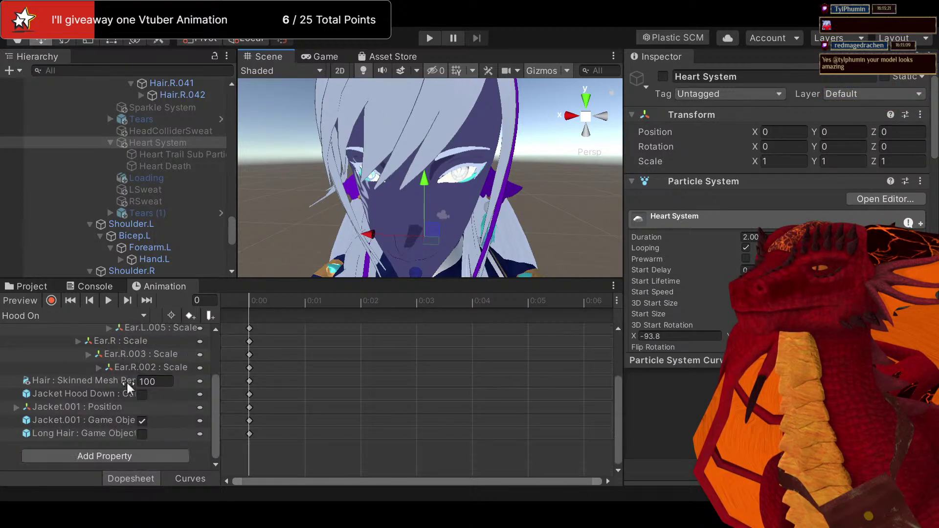
Start recording on the Hood On clip and inspect the hooded avatar's head and upper body
left_click(51, 301)
scroll(127, 201, "down", 10)
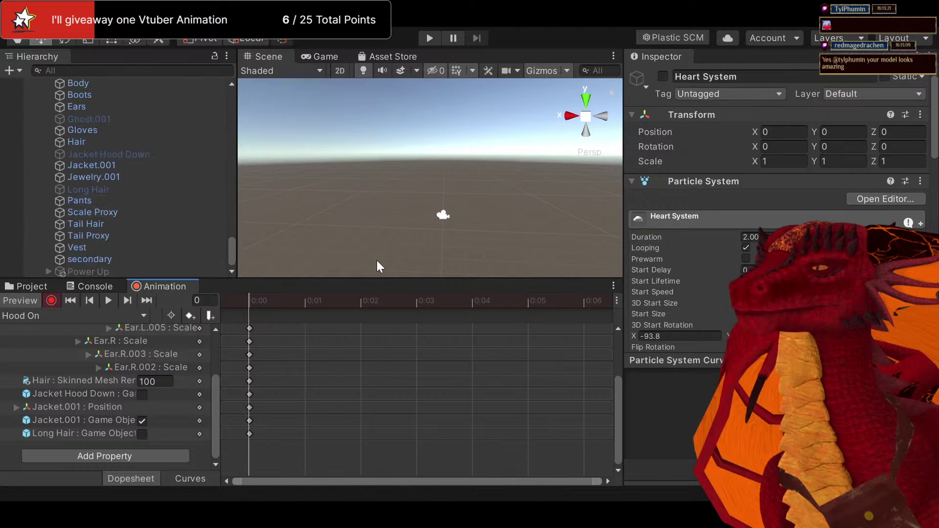
middle_click_drag(391, 221, 390, 63)
scroll(420, 97, "down", 3)
scroll(421, 167, "up", 3)
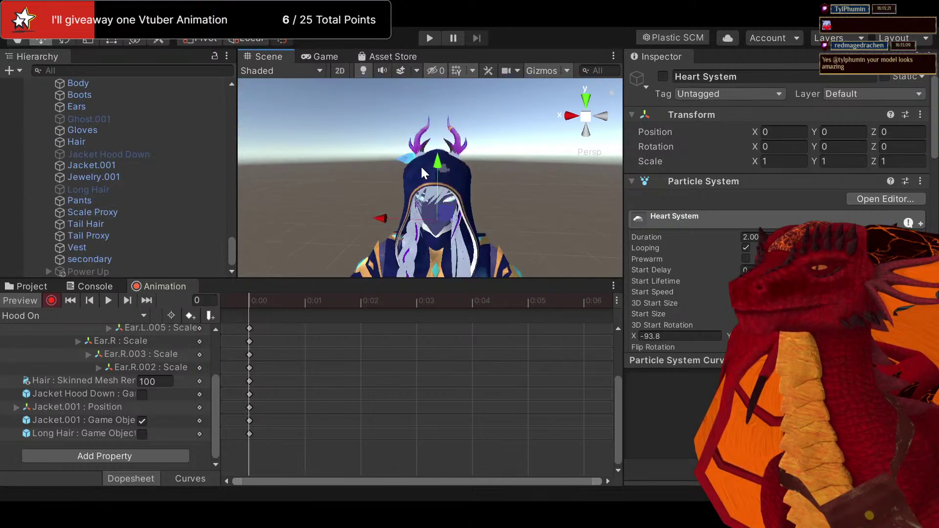
middle_click_drag(422, 184, 387, 113)
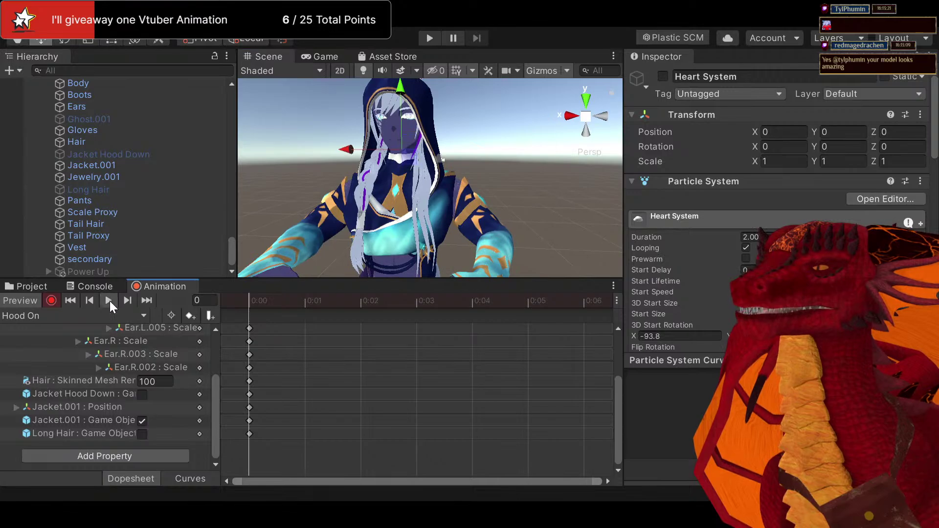
scroll(103, 254, "up", 3)
right_click_drag(498, 141, 355, 189)
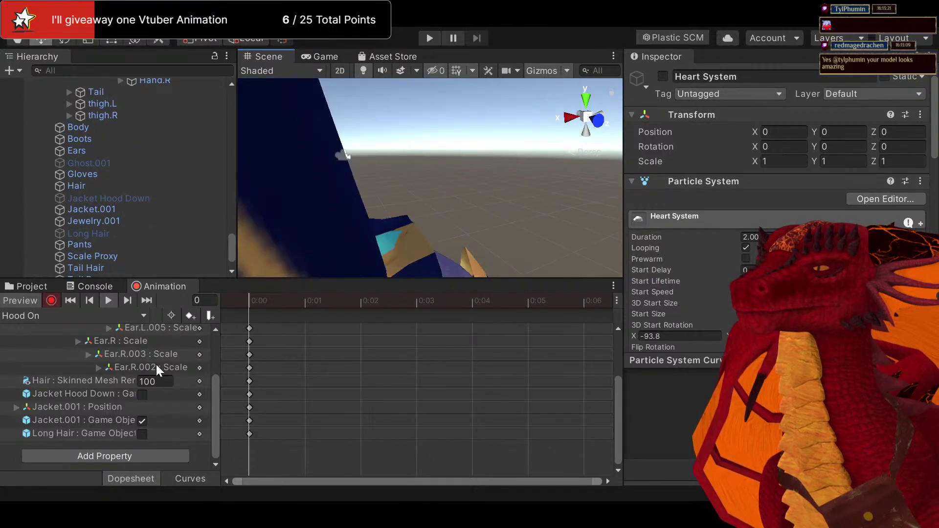
Remove the Ear.L, Ear.L.003, Ear.L.002, Earring and Ear.L.005 scale tracks from the Hood On clip
left_click(128, 341)
scroll(129, 350, "up", 5)
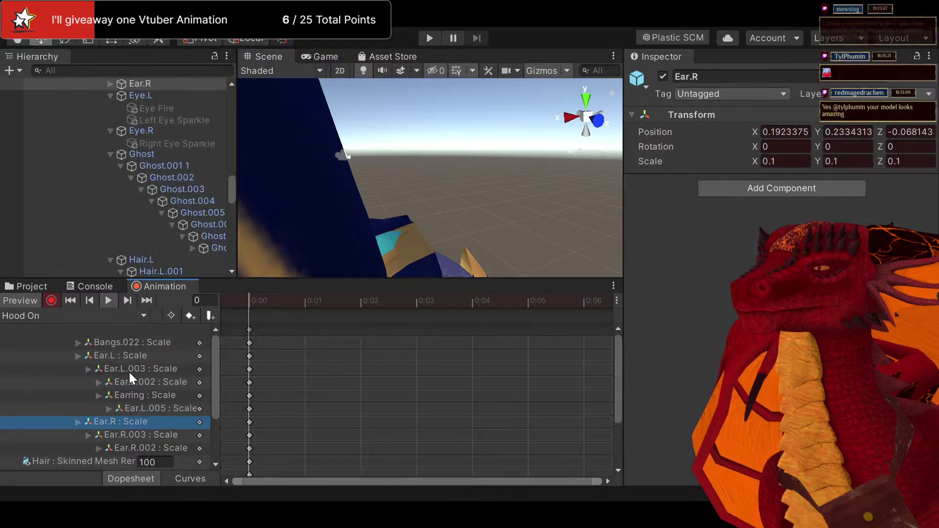
scroll(149, 189, "down", 10)
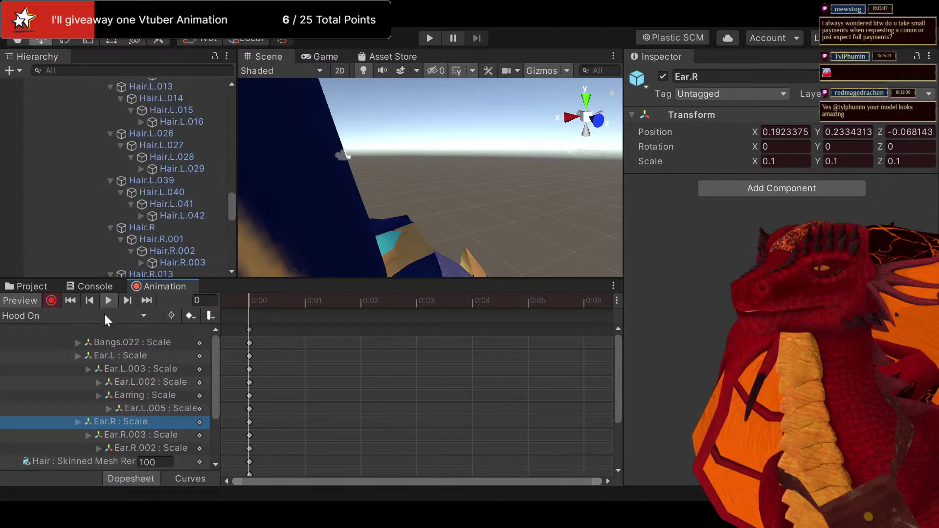
scroll(168, 219, "down", 5)
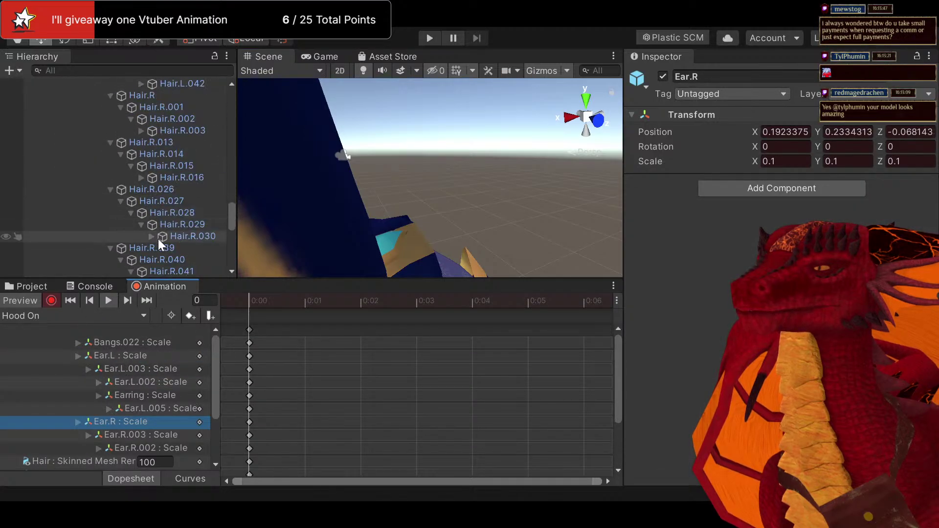
left_click(126, 354)
key("Delete")
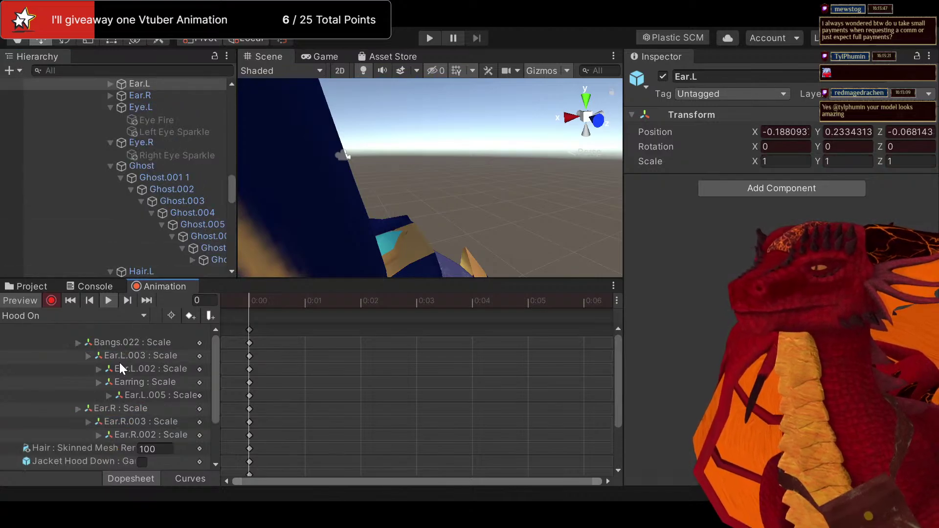
left_click(120, 357)
key("Delete")
left_click(122, 353)
key("Delete")
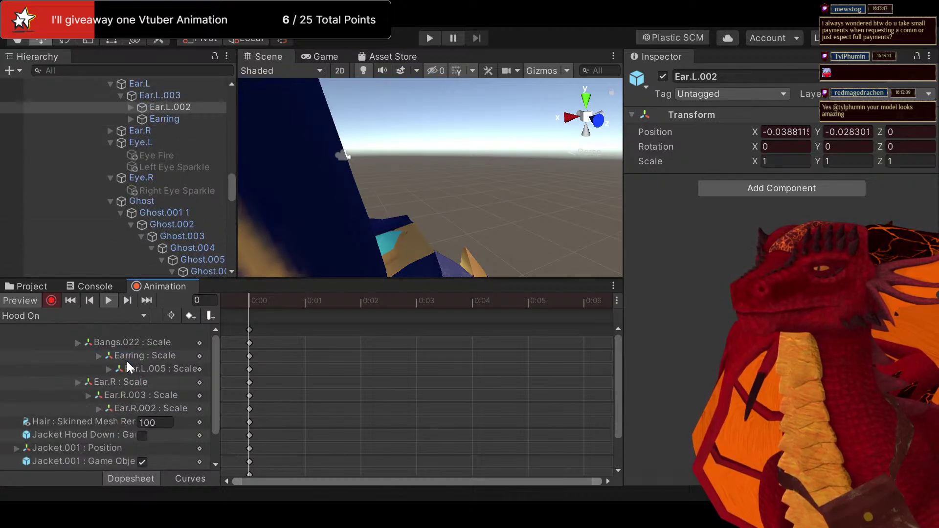
left_click(122, 354)
key("Delete")
left_click(128, 357)
key("Delete")
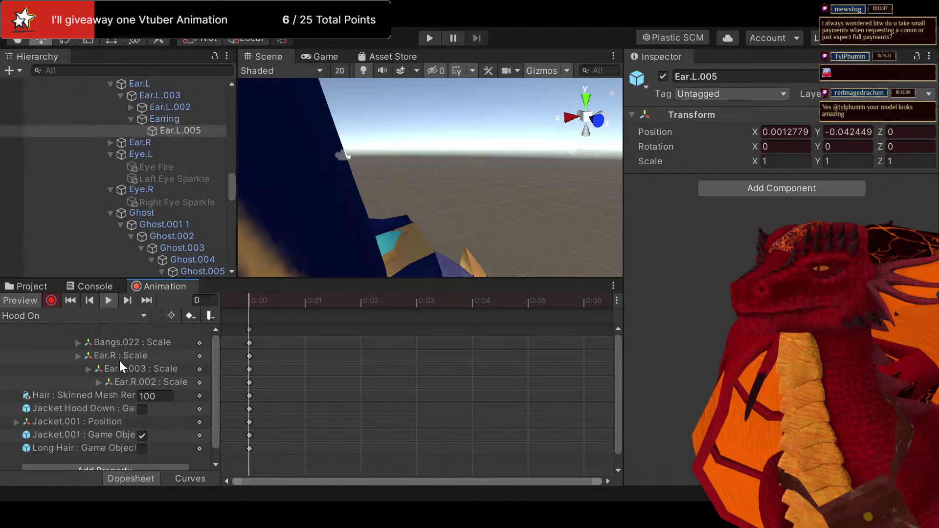
Remove the Ear.R.002, Ear.R.003 and Ear.R scale tracks from the Hood On clip
left_click(127, 378)
key("Delete")
left_click(116, 370)
key("Delete")
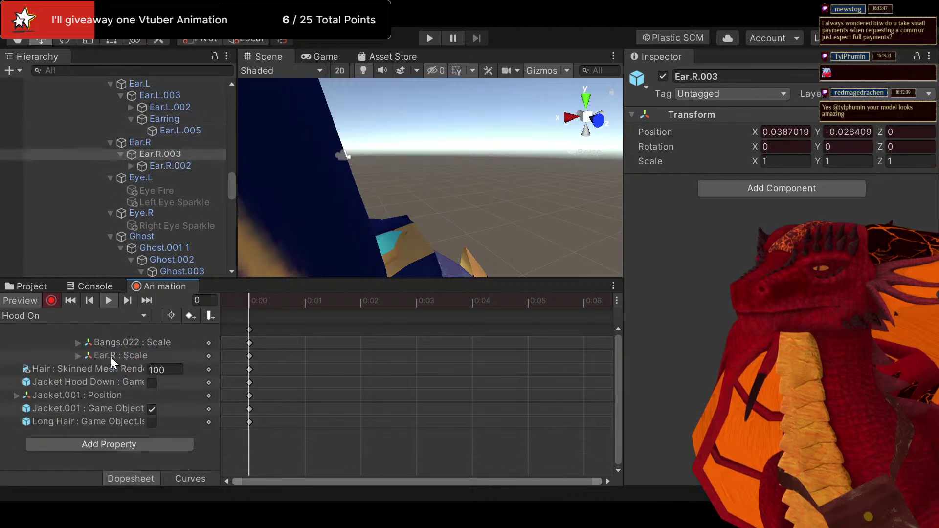
left_click(110, 357)
key("Delete")
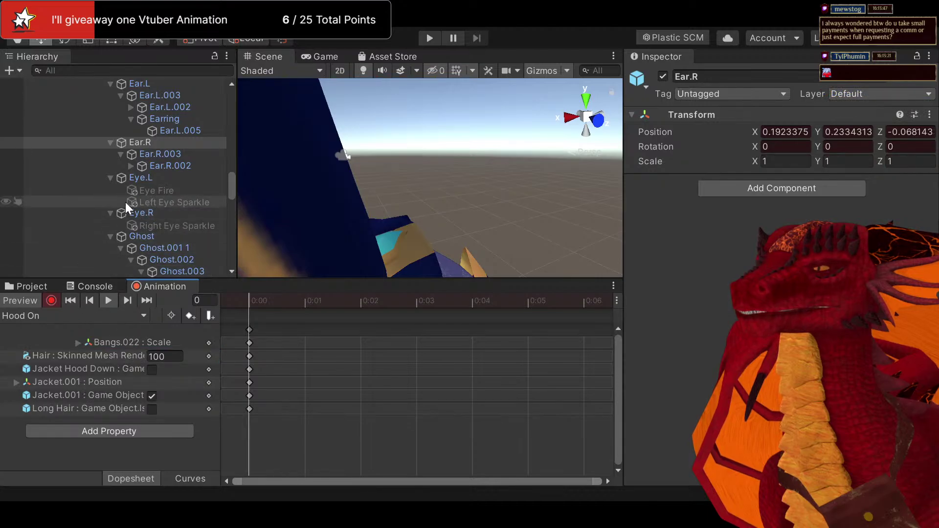
Record the Ears mesh object as inactive at frame 0 of the Hood On clip and frame it in the scene
scroll(144, 146, "down", 15)
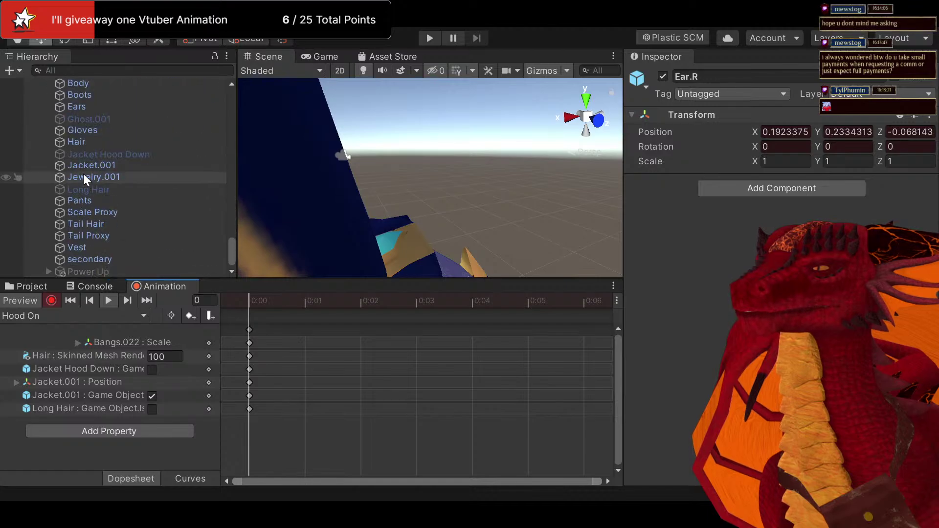
left_click(78, 107)
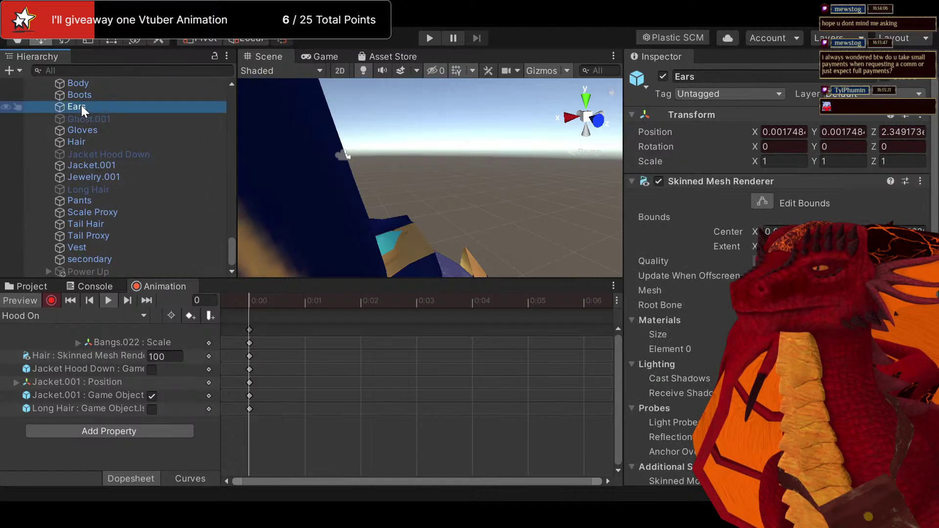
left_click(666, 78)
key("f")
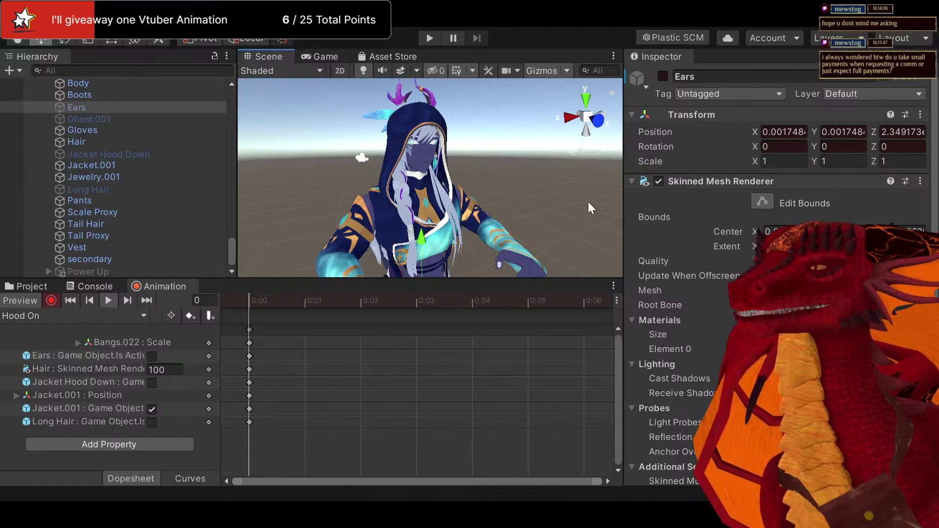
Examine the braid, hair strands, feather earring and hood edges up close from several angles
left_click_drag(588, 201, 358, 165, "alt")
scroll(459, 181, "up", 5)
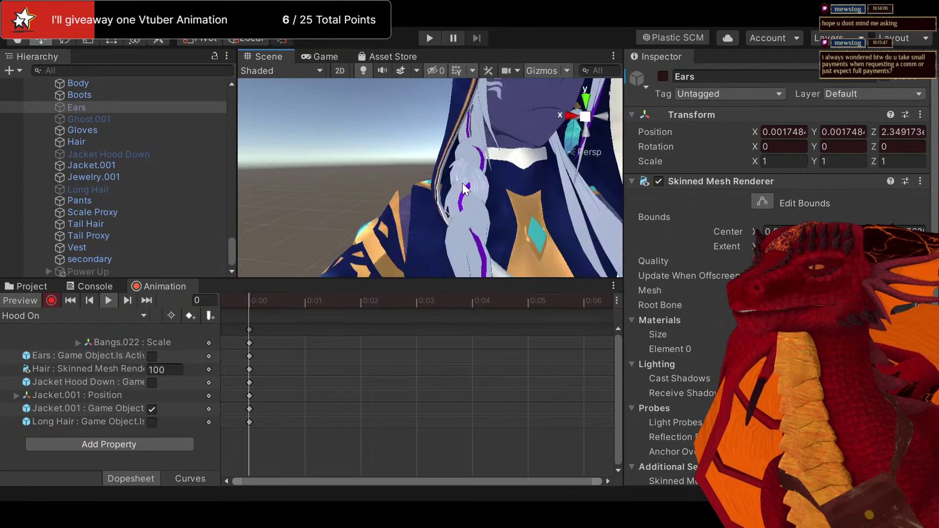
middle_click_drag(467, 183, 509, 193)
scroll(509, 193, "down", 5)
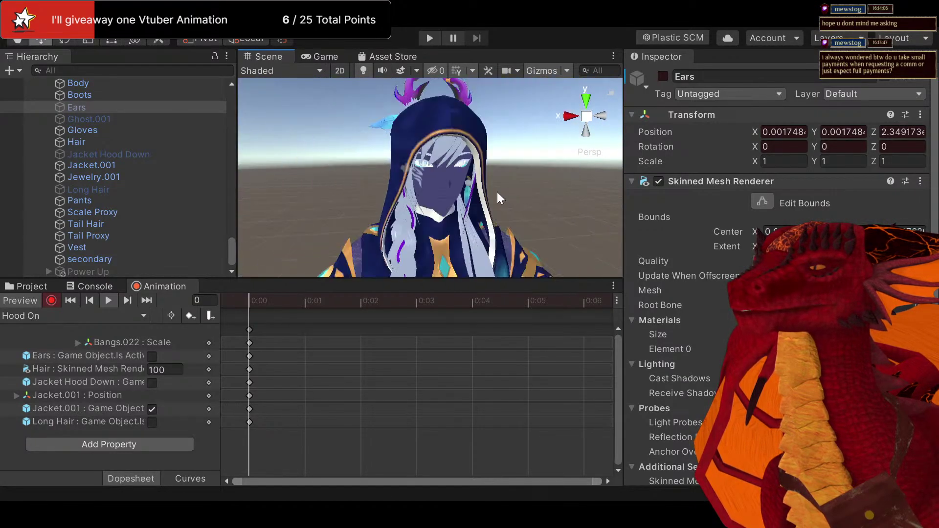
scroll(508, 195, "down", 3)
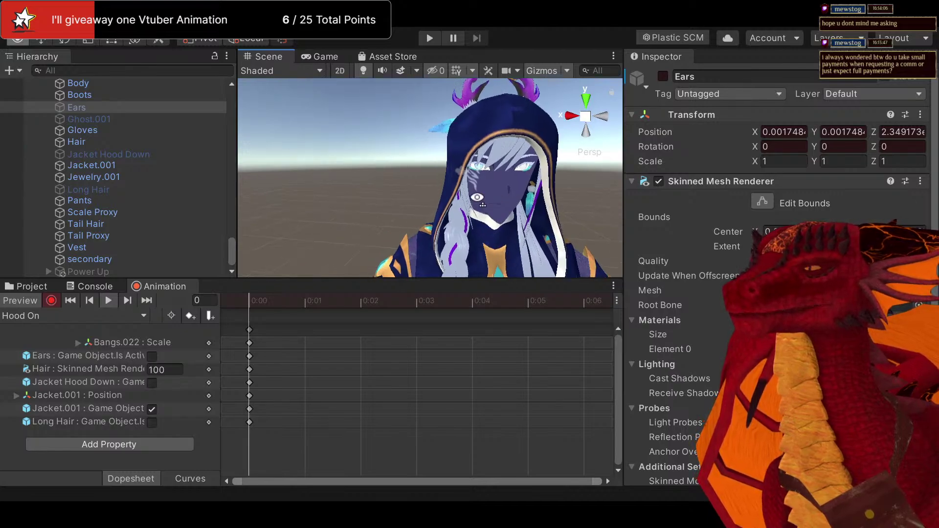
middle_click_drag(508, 195, 315, 183)
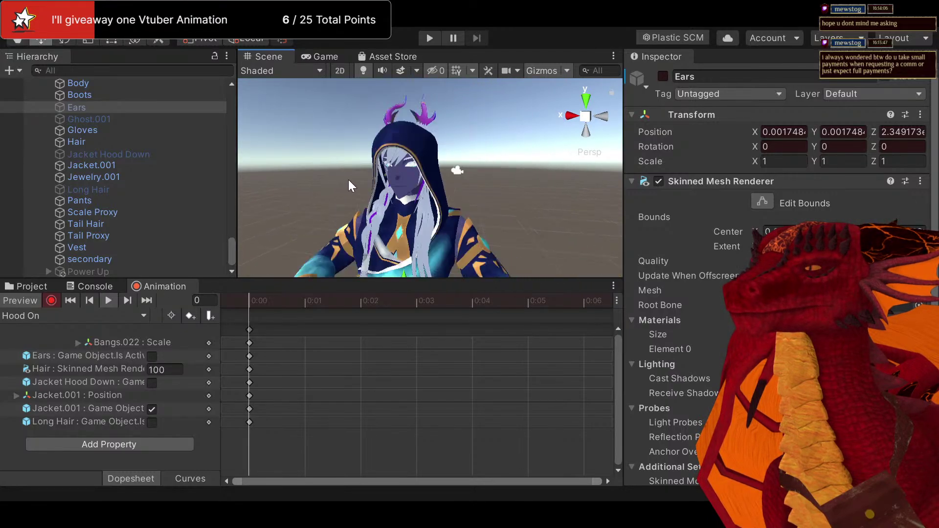
right_click_drag(349, 181, 459, 199)
middle_click_drag(460, 200, 460, 196)
scroll(508, 196, "up", 5)
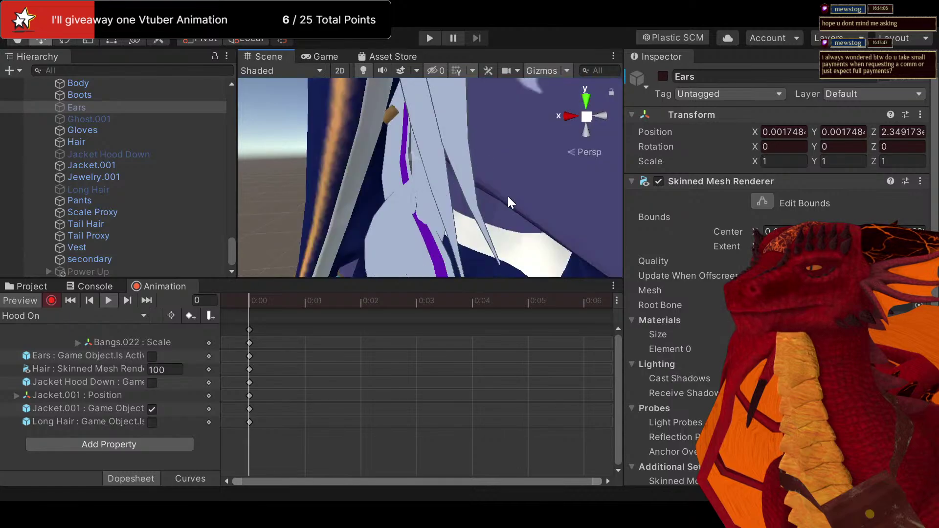
scroll(507, 196, "down", 5)
scroll(466, 197, "up", 4)
scroll(461, 195, "up", 5)
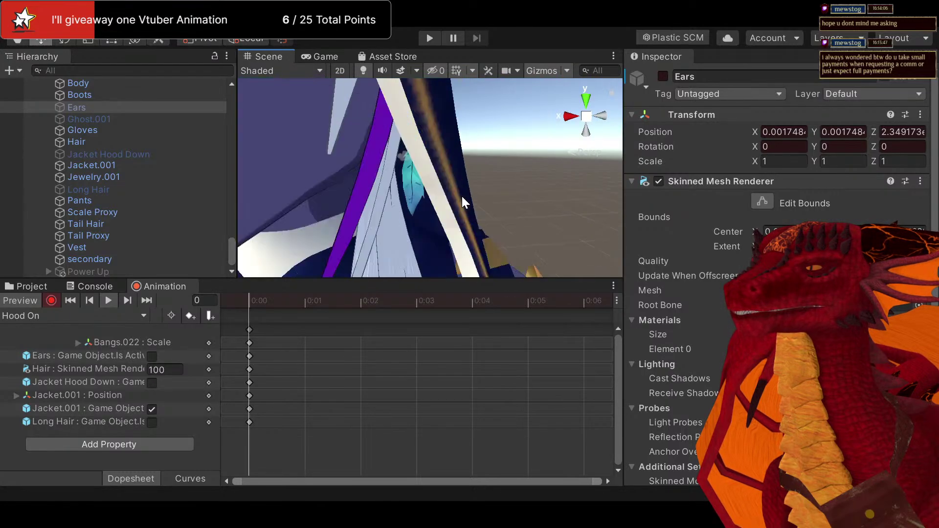
scroll(482, 196, "down", 8)
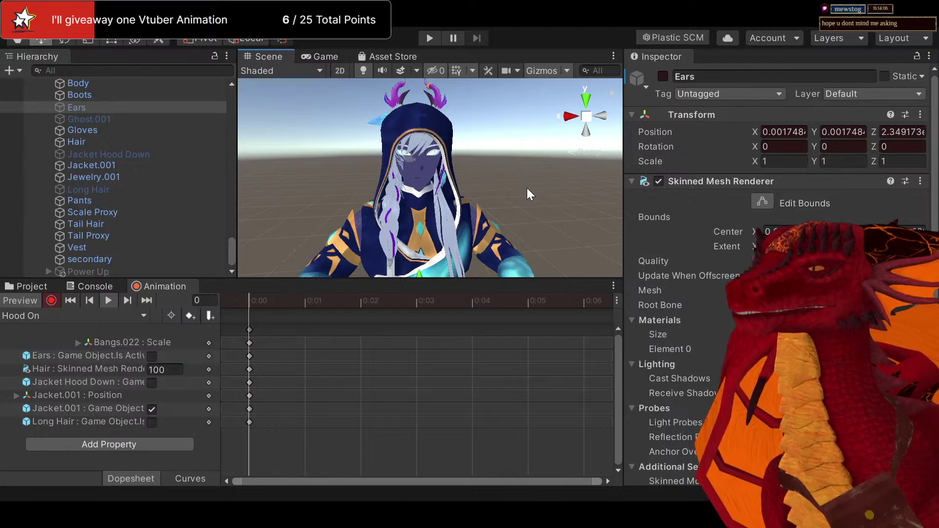
Check the hooded avatar's face and chest, and stop recording the Hood On clip
scroll(499, 200, "up", 3)
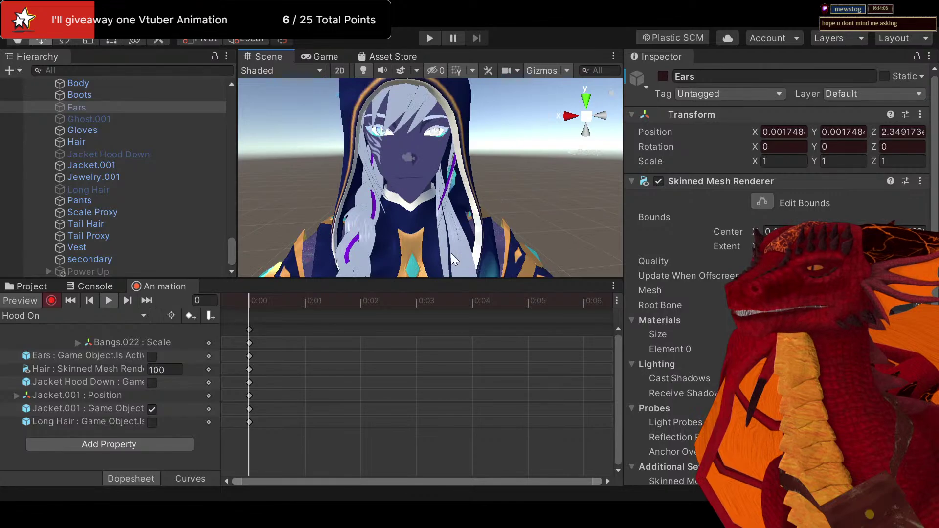
middle_click_drag(429, 219, 470, 240)
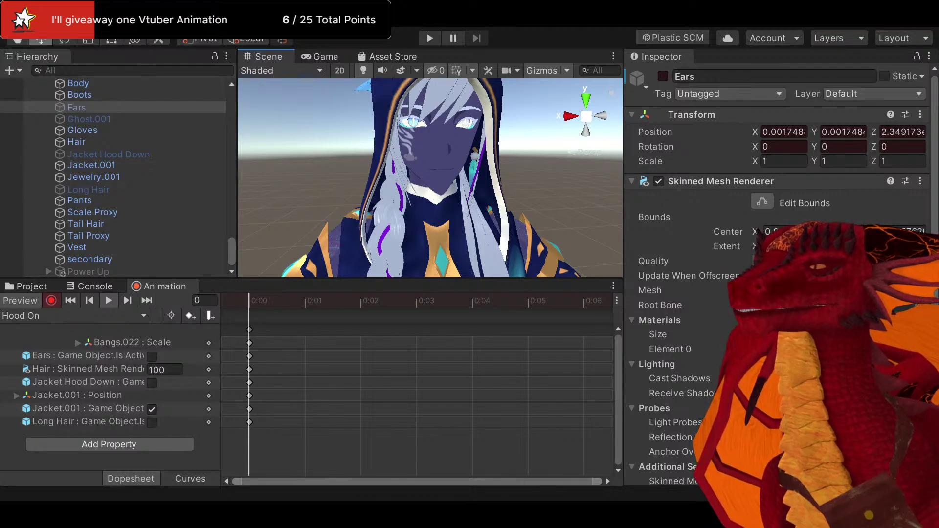
scroll(413, 197, "down", 6)
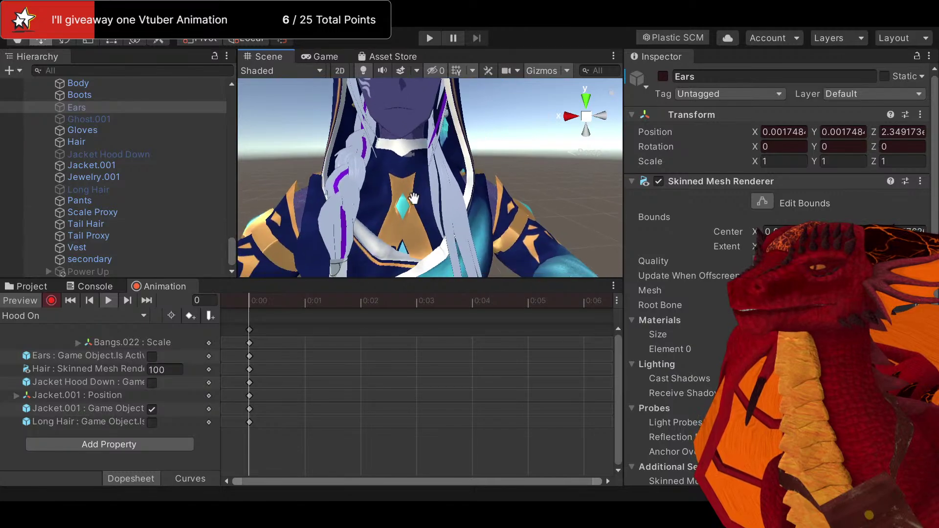
scroll(413, 198, "up", 3)
scroll(415, 198, "up", 3)
scroll(417, 192, "down", 3)
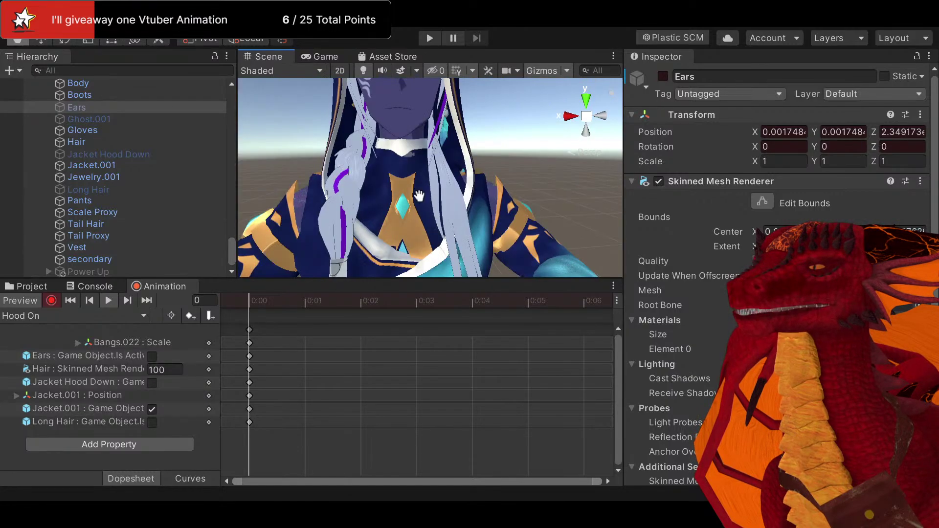
middle_click_drag(418, 191, 428, 203)
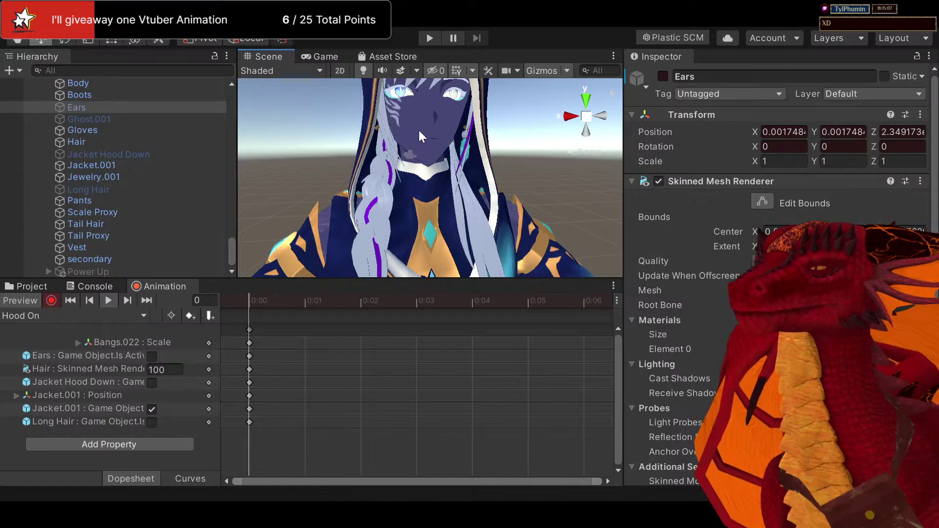
scroll(421, 132, "down", 3)
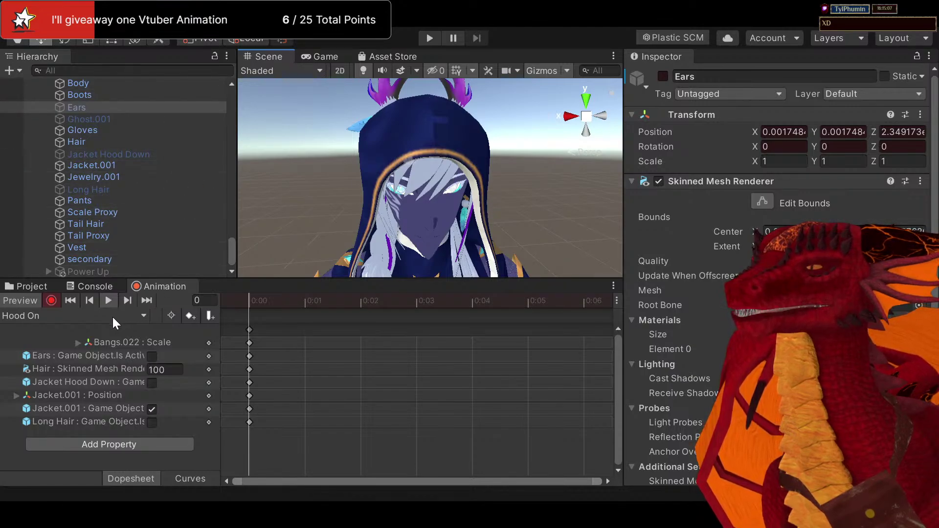
left_click(52, 301)
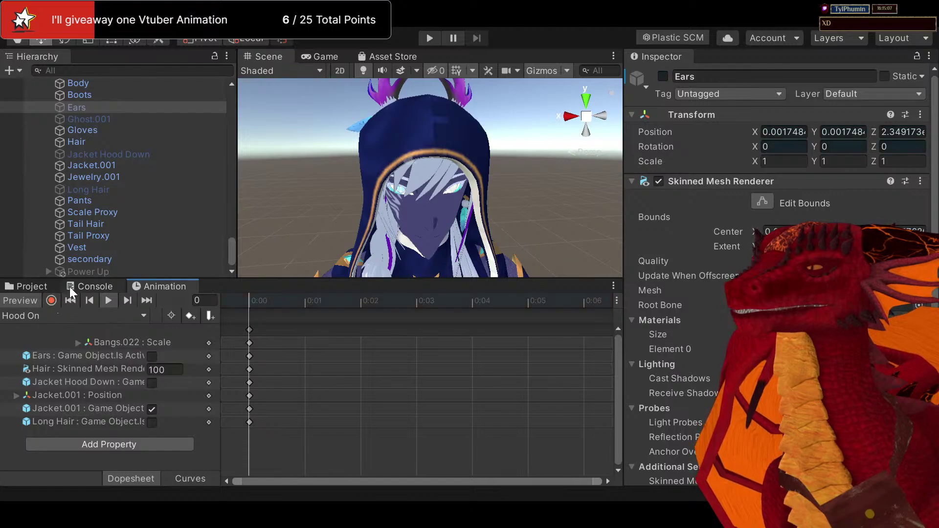
middle_click_drag(520, 145, 519, 151)
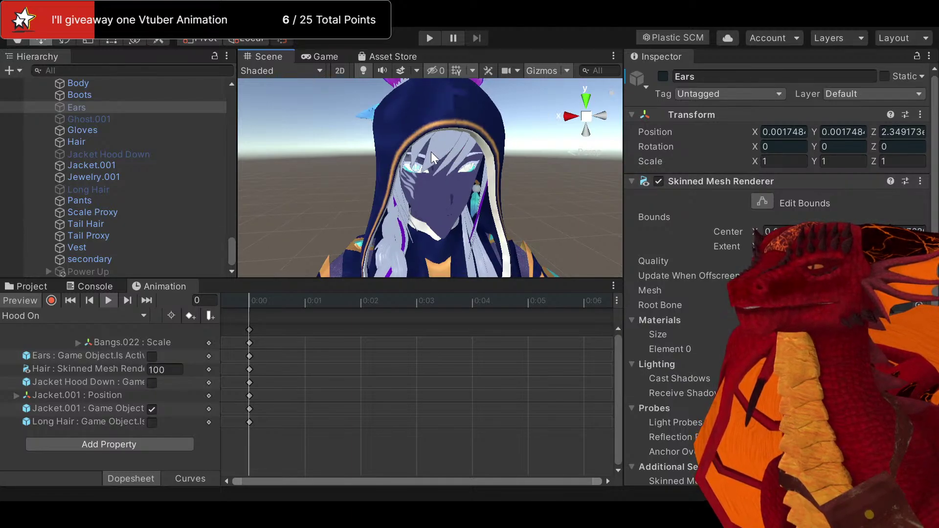
Clear the animator controller from Kilen Final (4) and frame the avatar's upper body
scroll(99, 126, "up", 4)
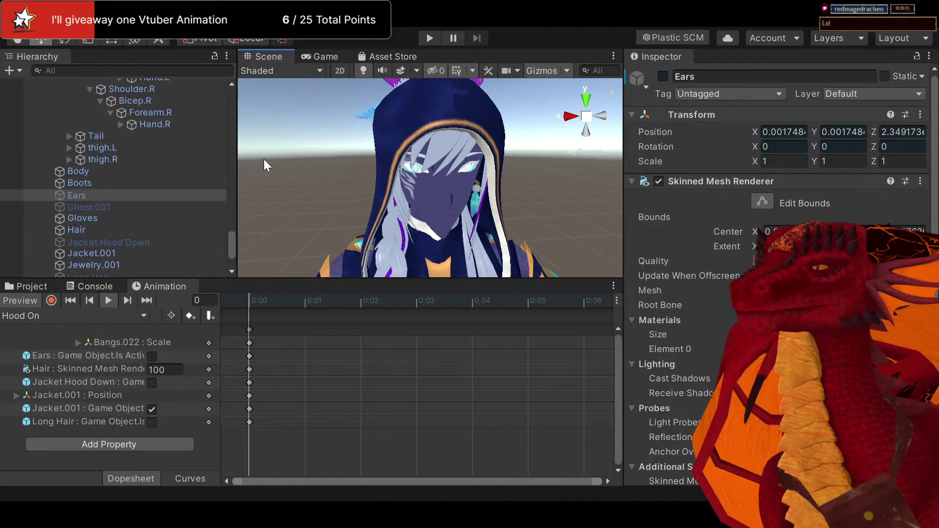
scroll(87, 187, "up", 15)
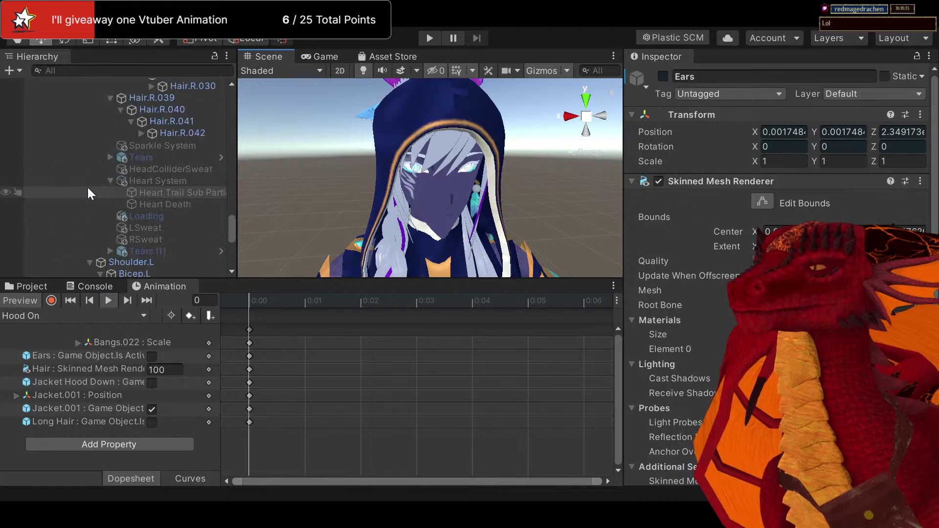
scroll(104, 186, "up", 5)
left_click(71, 231)
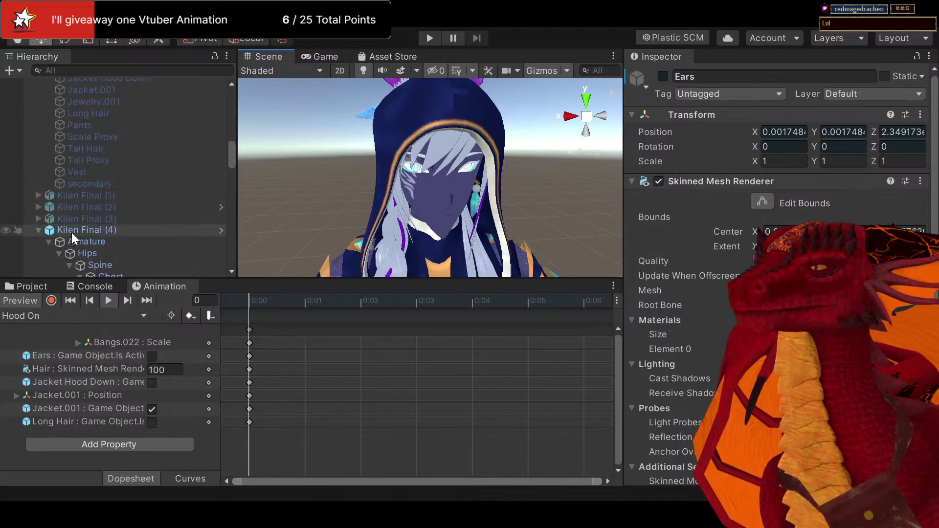
left_click(802, 244)
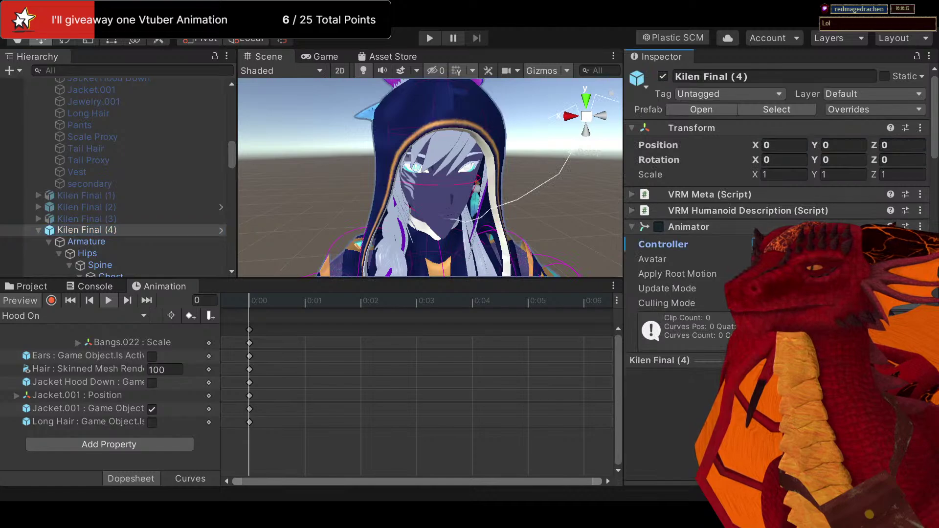
key("Delete")
scroll(412, 209, "down", 5)
middle_click_drag(426, 117, 420, 208)
scroll(420, 207, "up", 3)
middle_click_drag(426, 175, 434, 221)
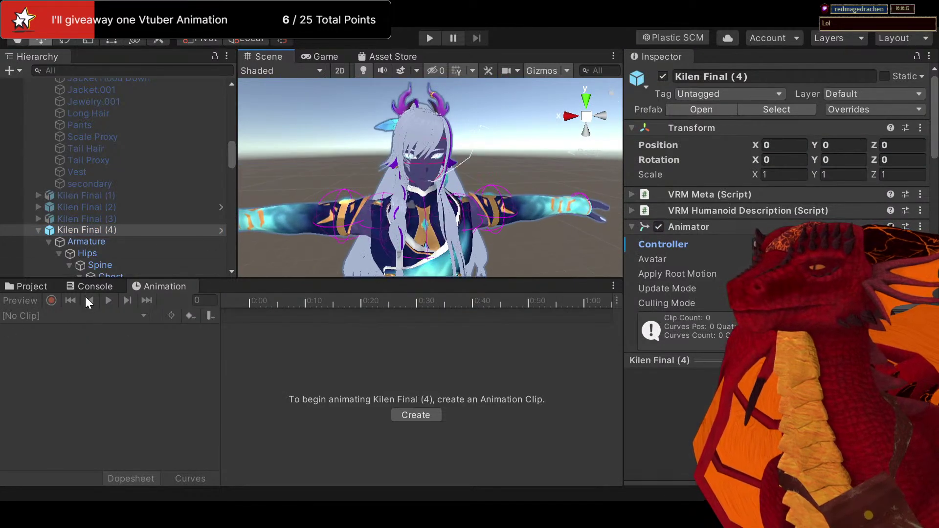
Assign the Kilen Temp animator controller from the Kilen 5 folder to Kilen Final (4) and select the avatar
left_click(38, 287)
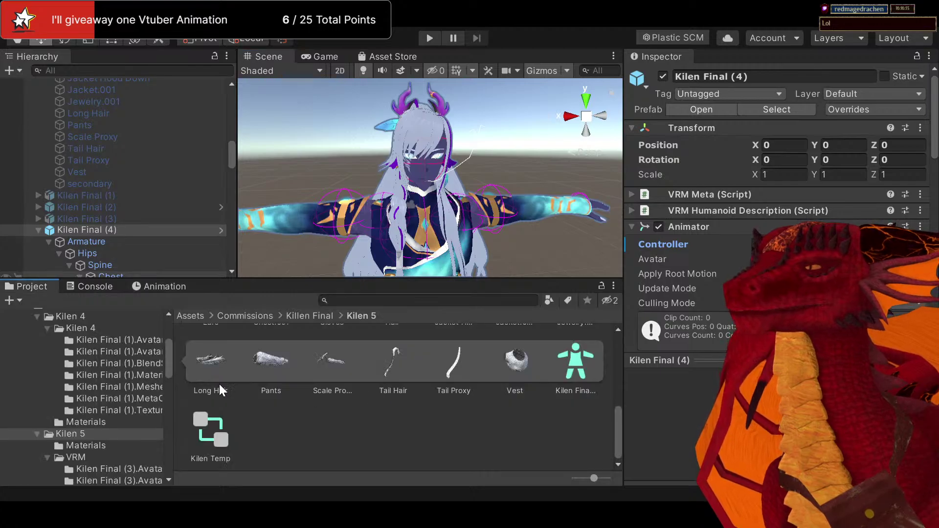
scroll(220, 383, "up", 2)
scroll(113, 233, "down", 3)
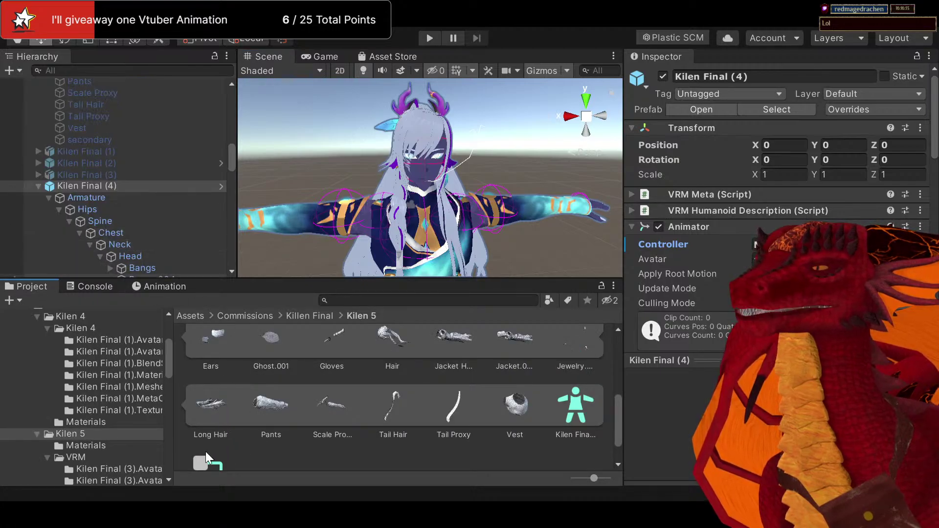
left_click_drag(200, 457, 115, 163)
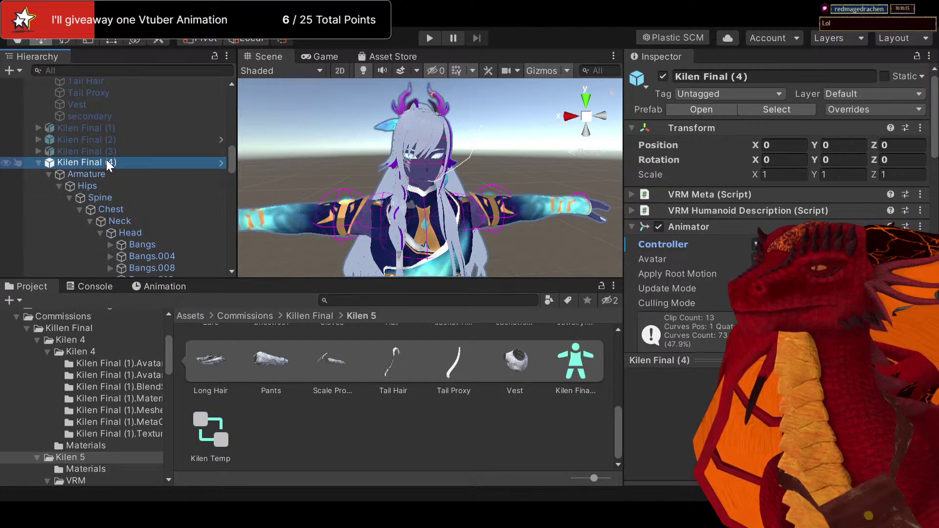
left_click(107, 160)
scroll(720, 301, "down", 10)
scroll(707, 294, "up", 6)
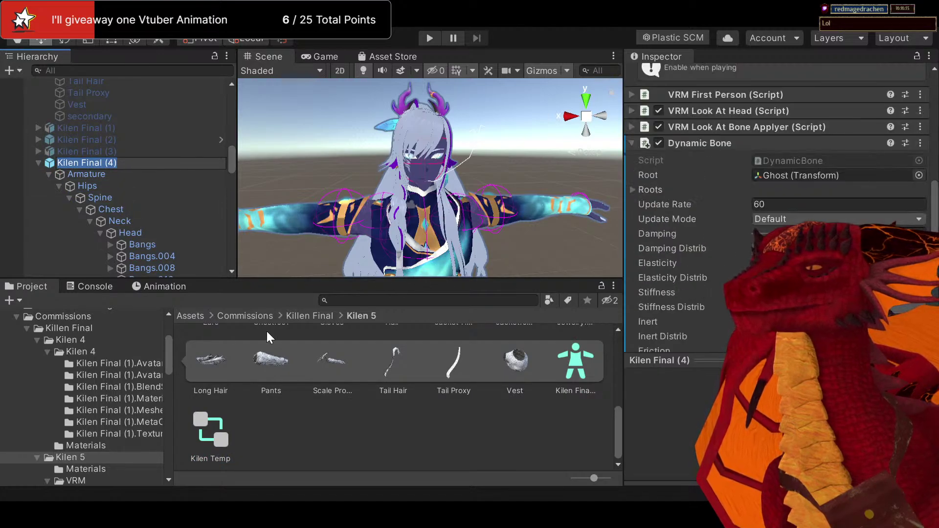
Load the Embarressed Shadow clip for Kilen Final (4), play its preview and frame the avatar's face
left_click(153, 287)
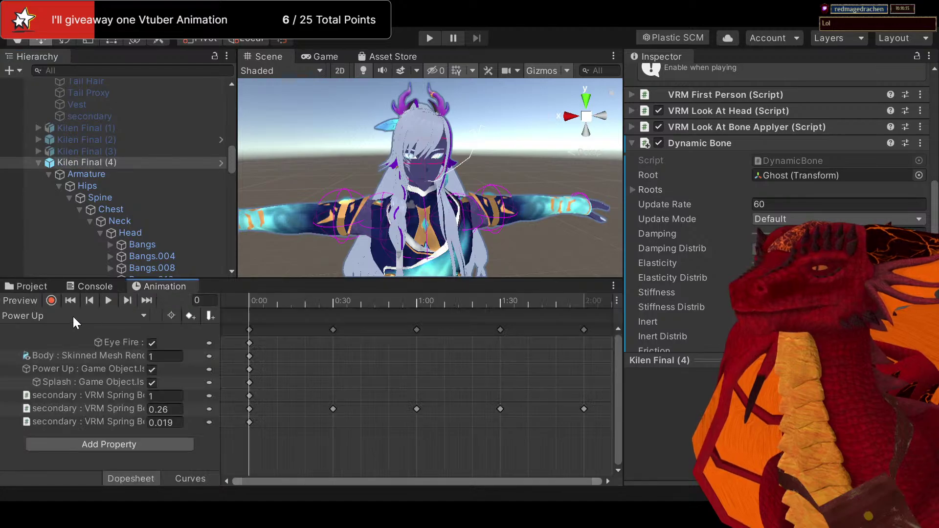
left_click(75, 145)
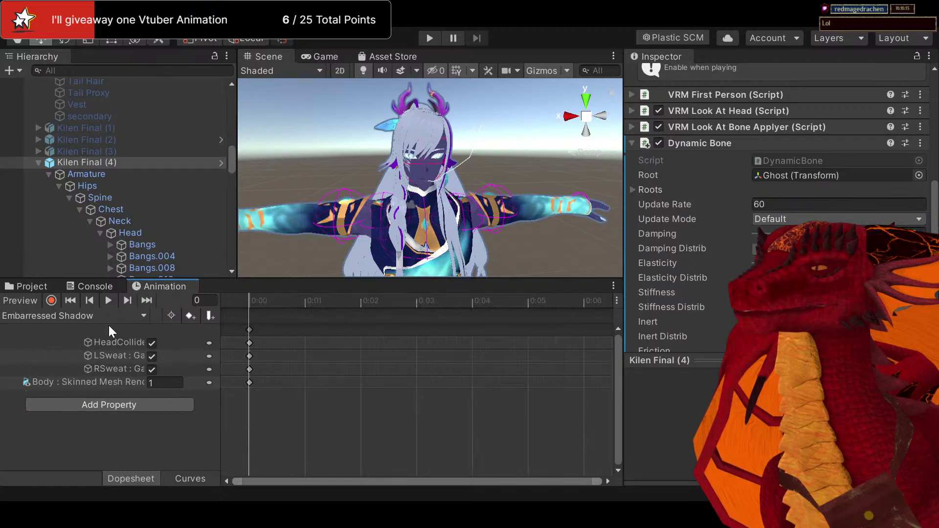
left_click(107, 299)
scroll(467, 164, "up", 6)
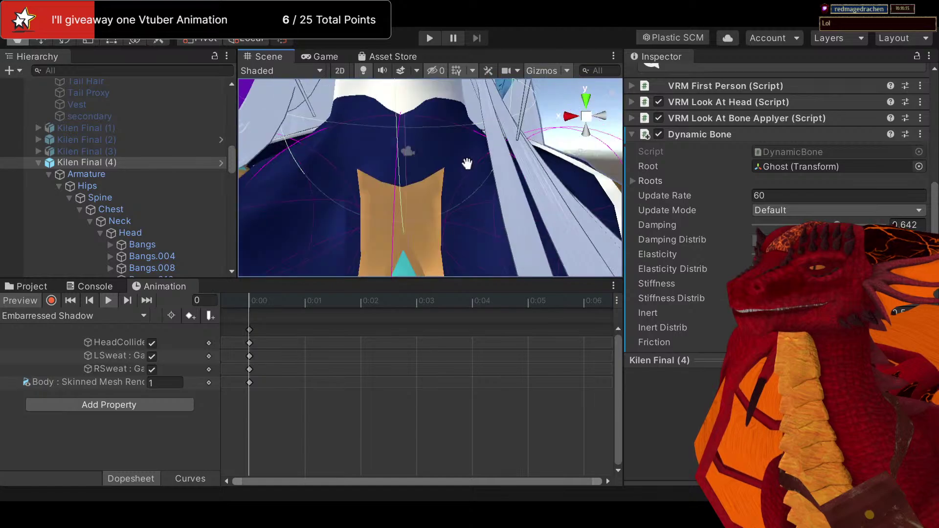
scroll(467, 163, "down", 6)
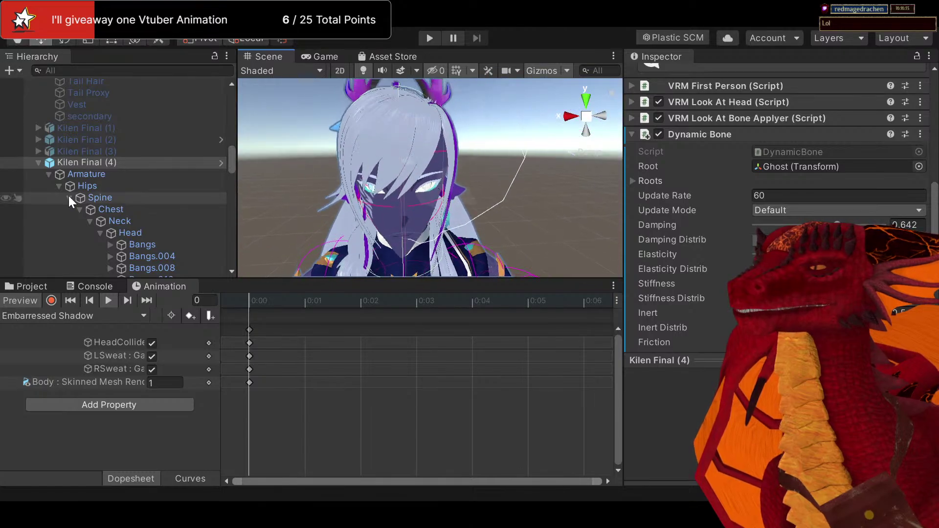
Select the LSweat and RSweat particle systems together under the avatar's head bone
scroll(174, 244, "down", 5)
scroll(171, 251, "down", 3)
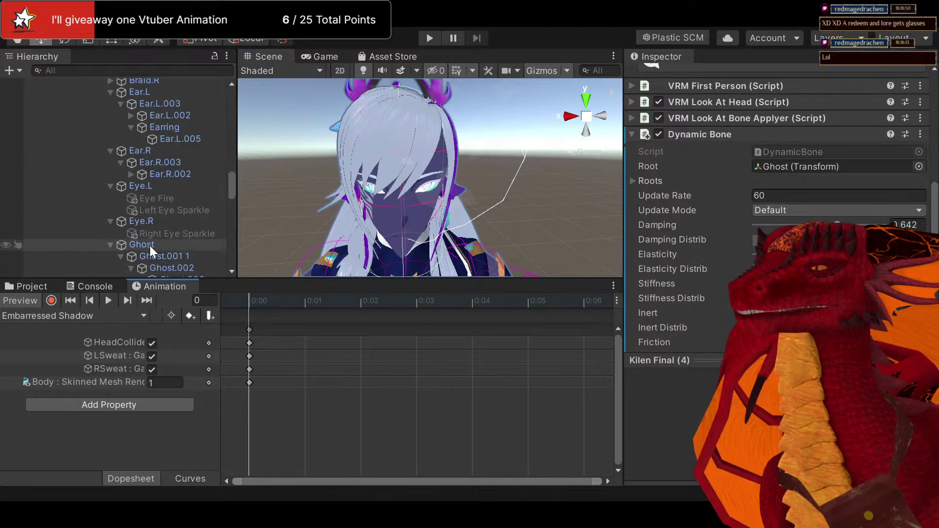
scroll(150, 245, "down", 10)
scroll(151, 236, "down", 5)
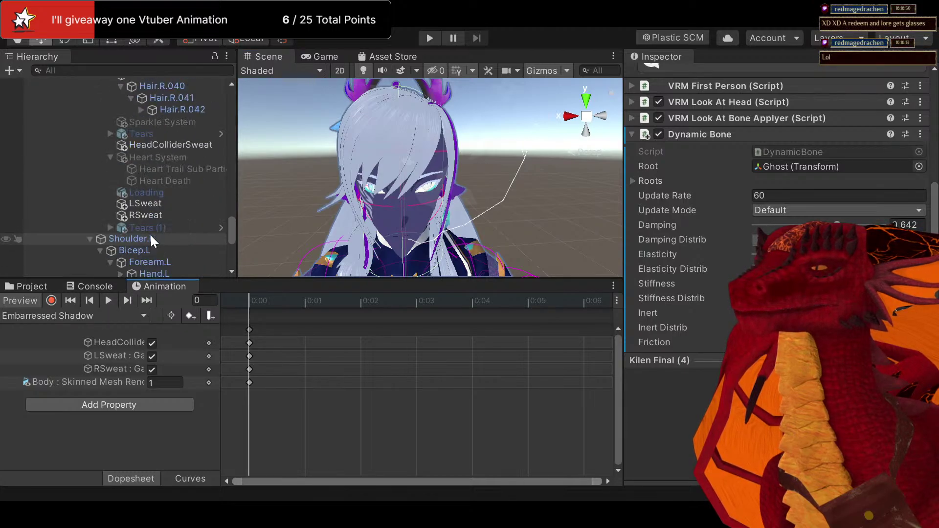
left_click(147, 216)
left_click(147, 208, "ctrl")
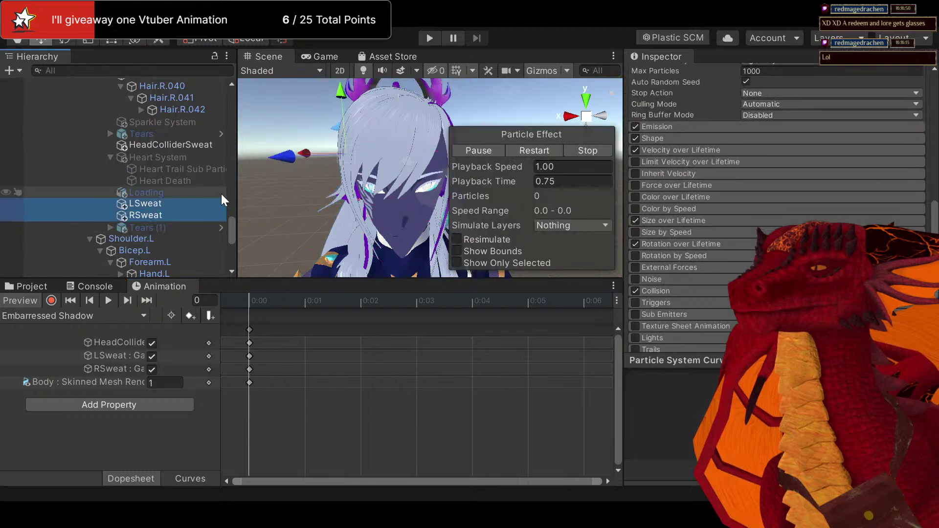
Examine the playing sweat particles around the avatar's face from the front, the side and up close
middle_click(360, 185)
middle_click_drag(360, 186, 356, 167)
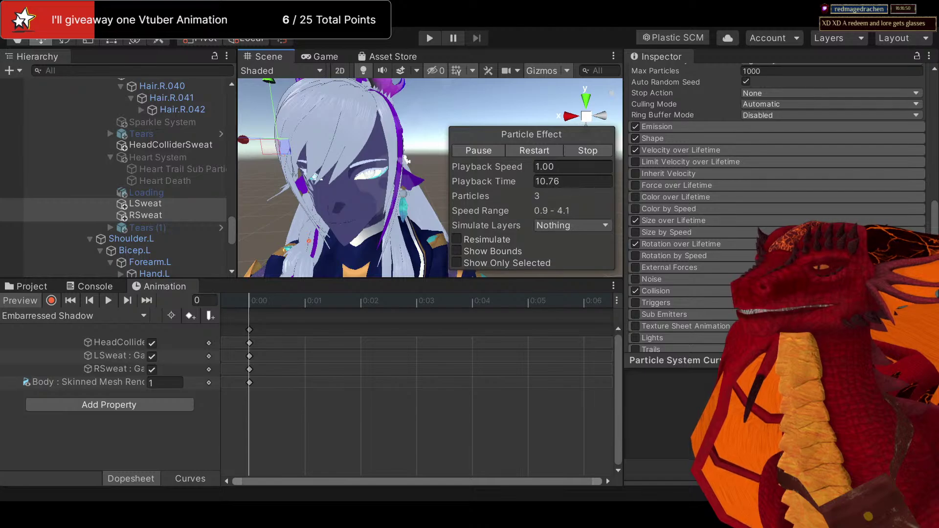
left_click_drag(440, 161, 409, 151, "alt")
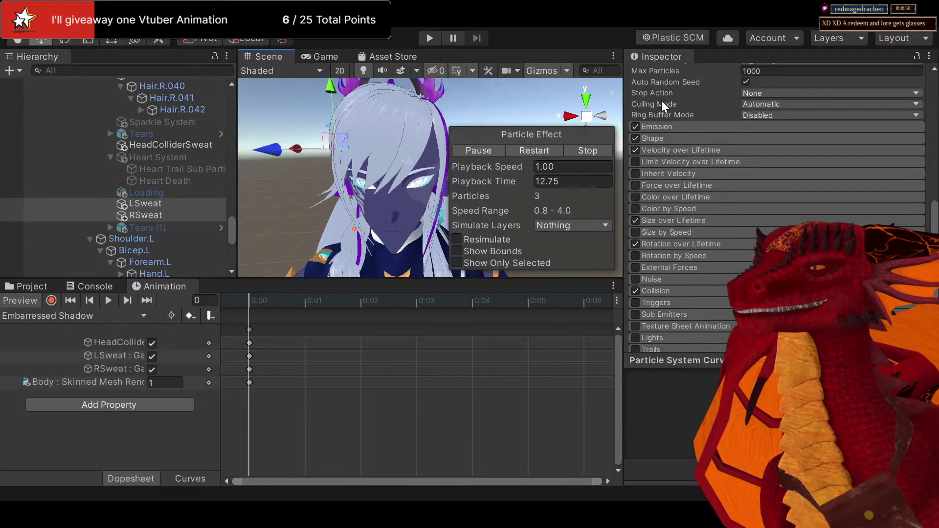
left_click(603, 115)
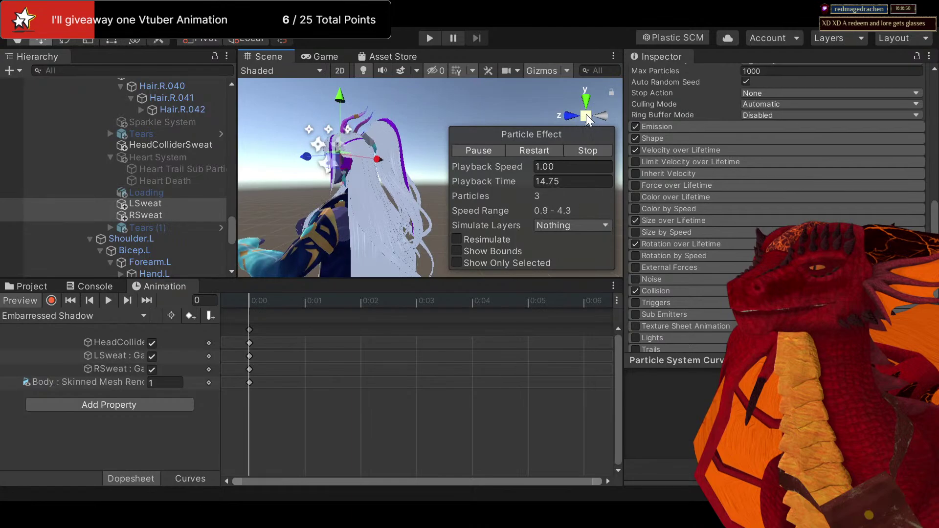
left_click(586, 115)
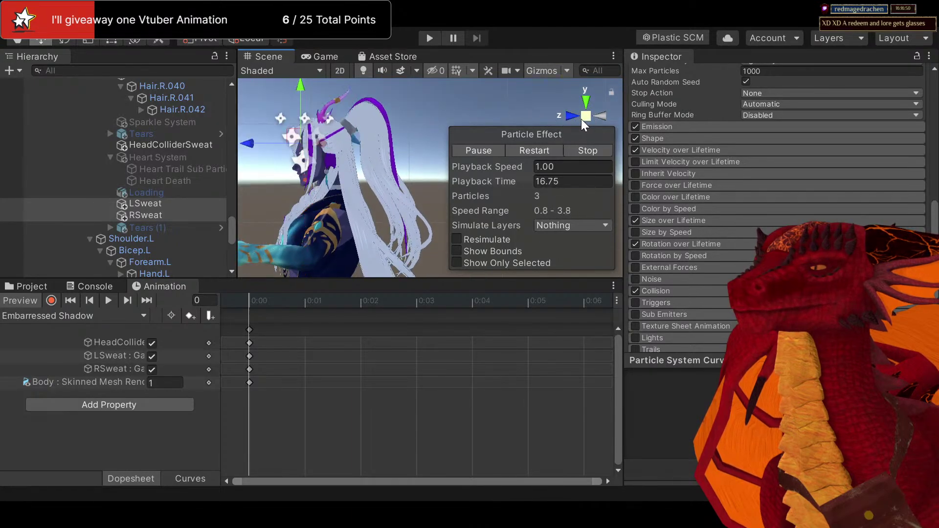
middle_click_drag(339, 130, 434, 130)
scroll(369, 148, "up", 4)
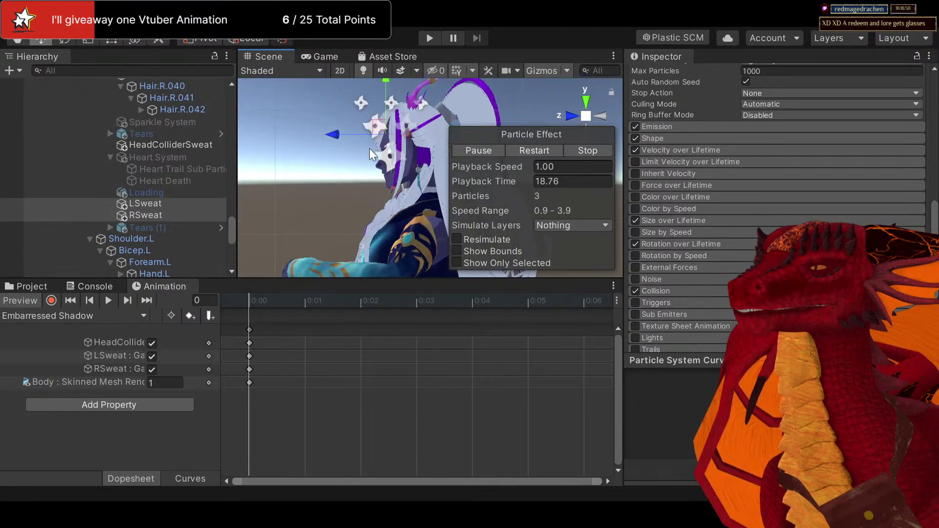
left_click(571, 115)
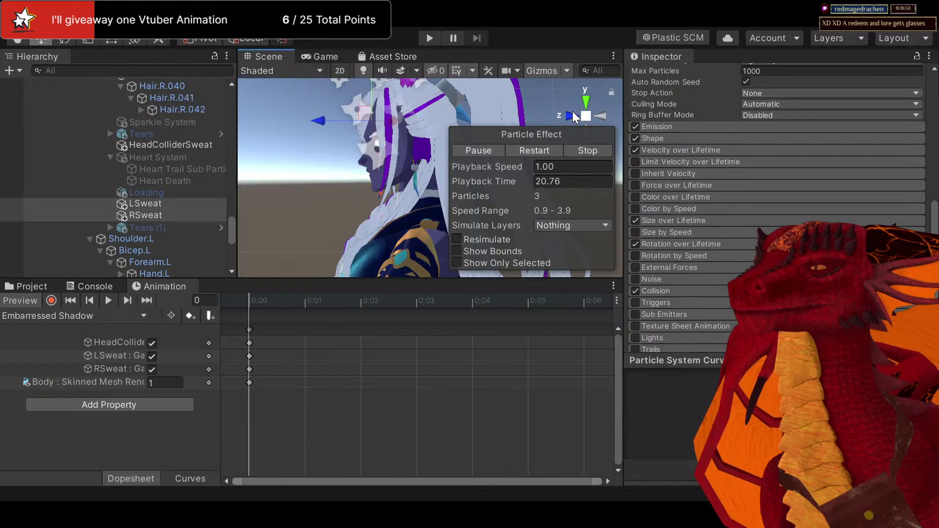
middle_click_drag(413, 113, 415, 149)
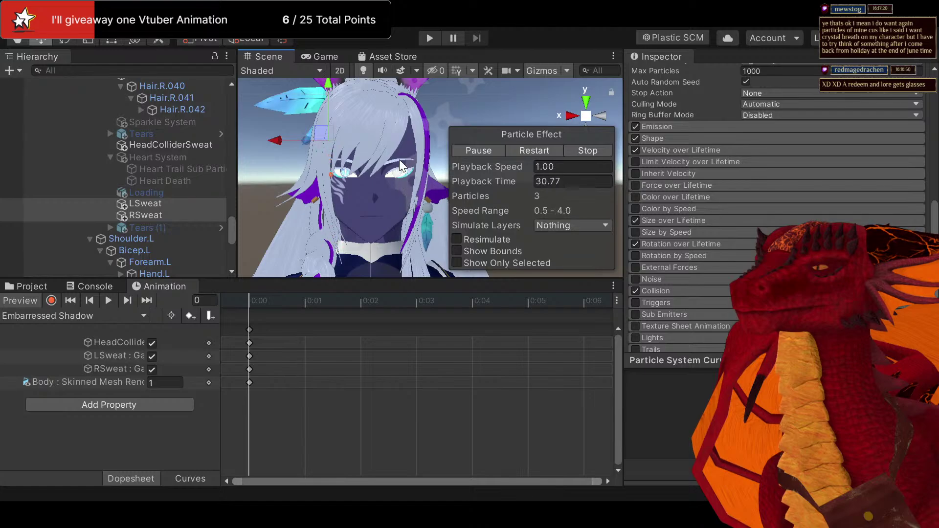
mouse_move(399, 160)
middle_mouse_down()
mouse_move(474, 224)
mouse_move(453, 163)
mouse_move(370, 140)
mouse_move(412, 178)
mouse_move(410, 169)
middle_mouse_up()
scroll(406, 167, "up", 2)
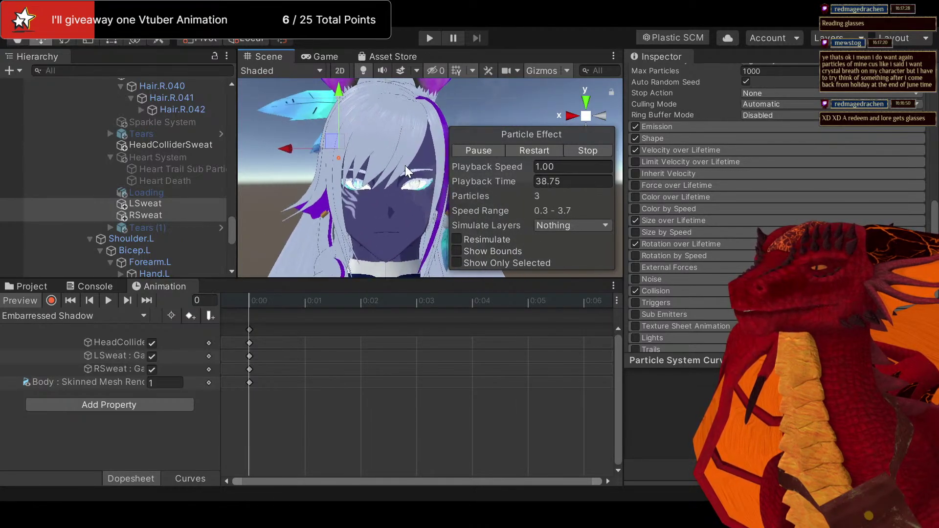
left_click(607, 113)
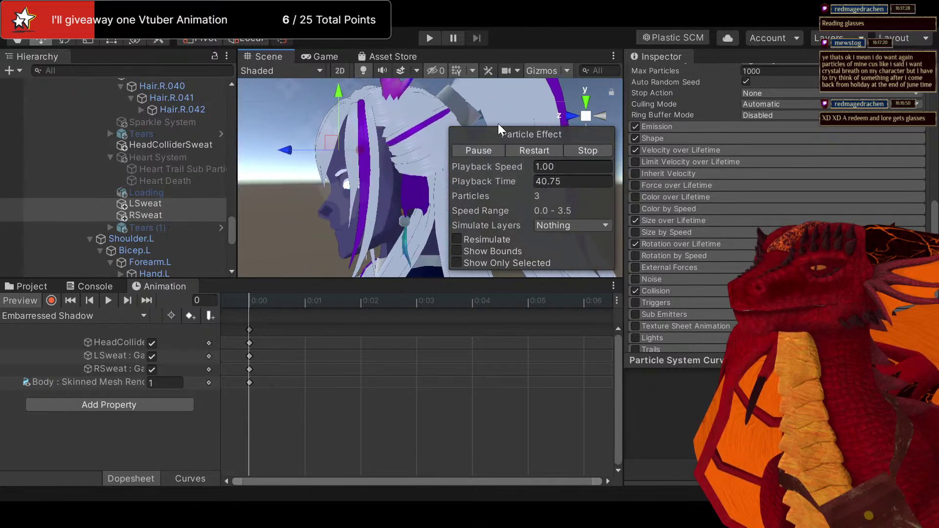
scroll(303, 149, "up", 4)
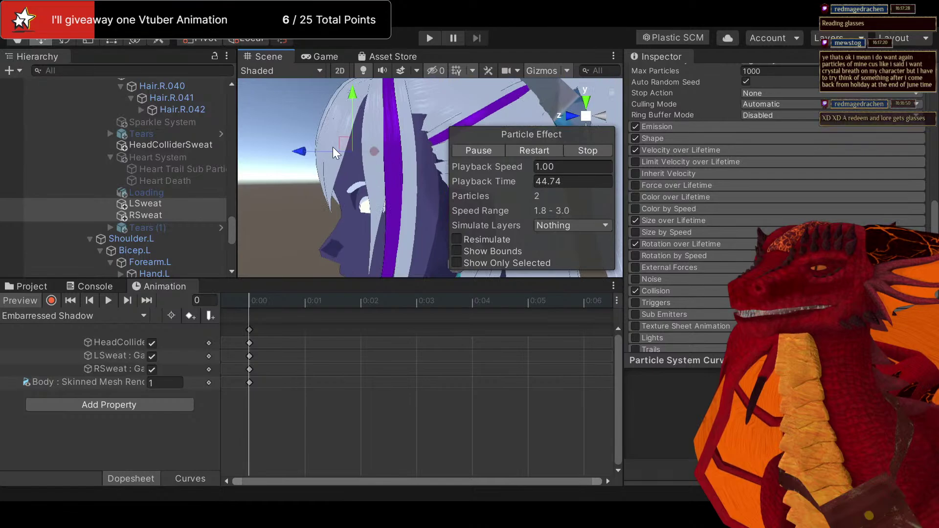
Isolate the LSweat particle system and check its sweat drops on the face from the front
left_click(149, 213)
left_click(145, 208)
left_click(147, 211)
left_click(148, 203)
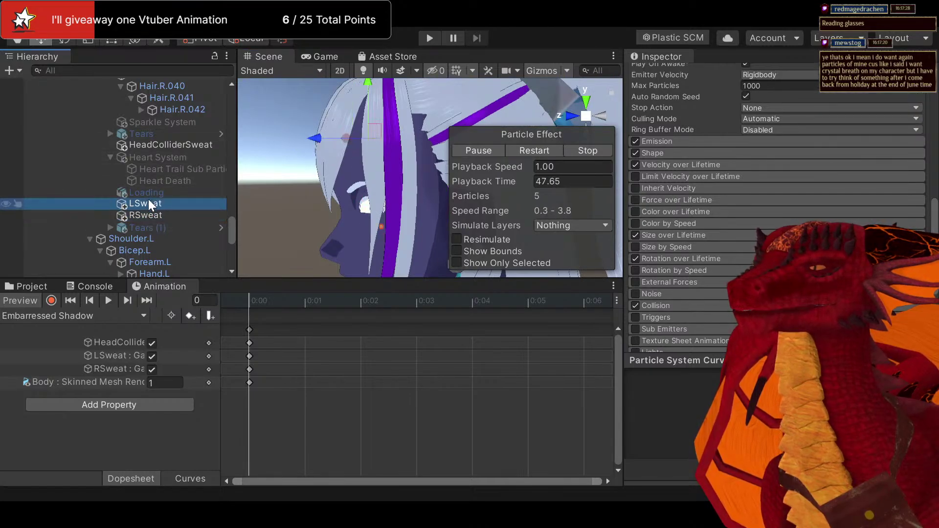
left_click(570, 117)
middle_click_drag(341, 221, 339, 194)
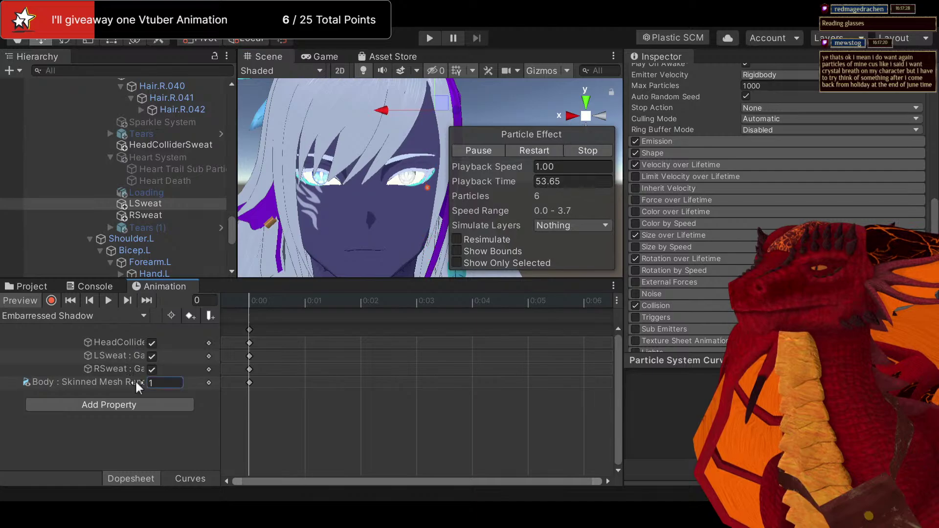
Inspect the blend shapes behind the clip's Body Skinned Mesh Renderer property and widen the property list to read its name
left_click(121, 383)
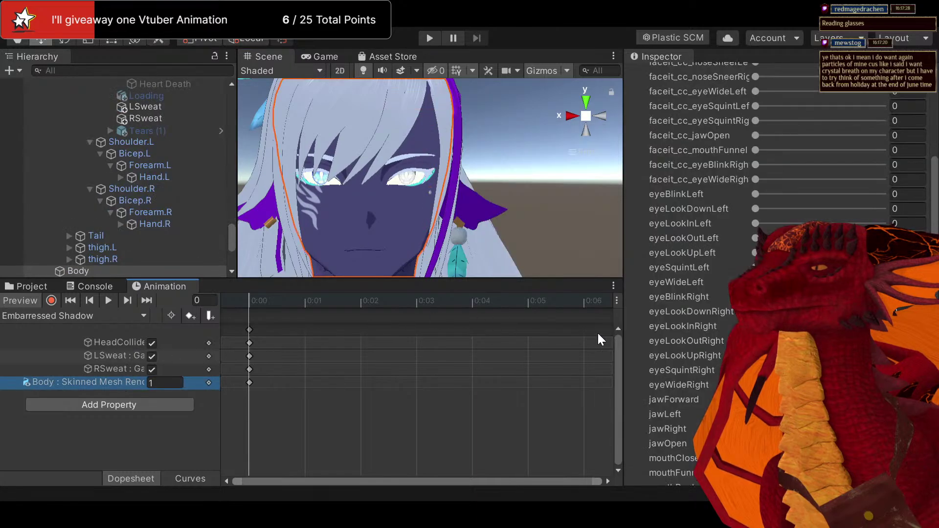
scroll(674, 352, "down", 10)
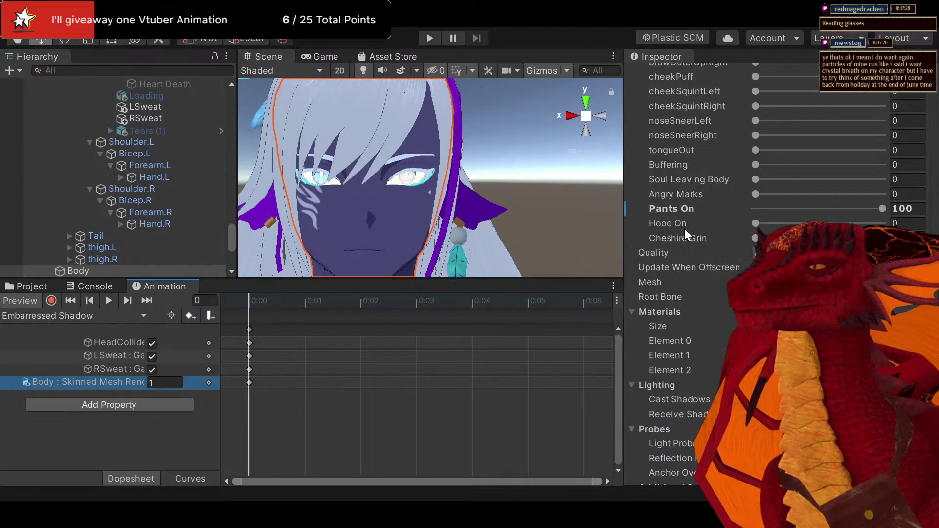
middle_click_drag(469, 209, 471, 174)
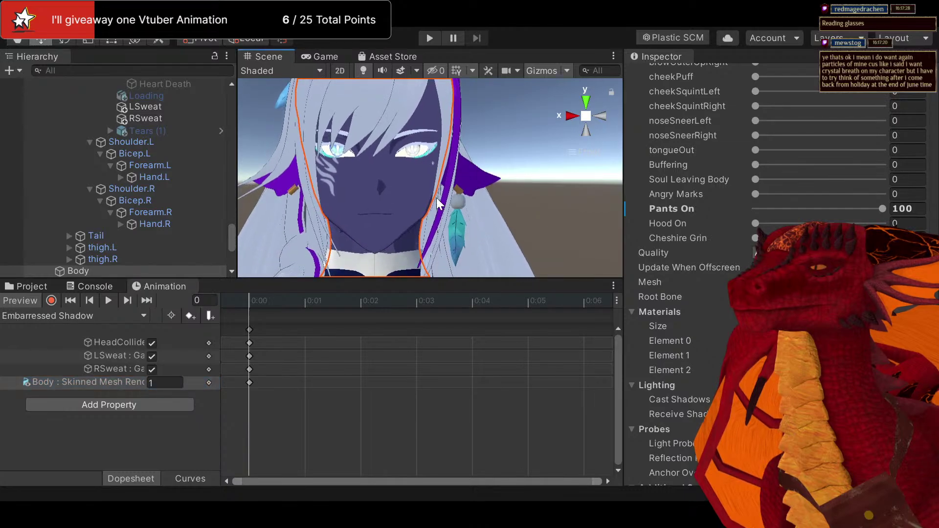
left_click(93, 383)
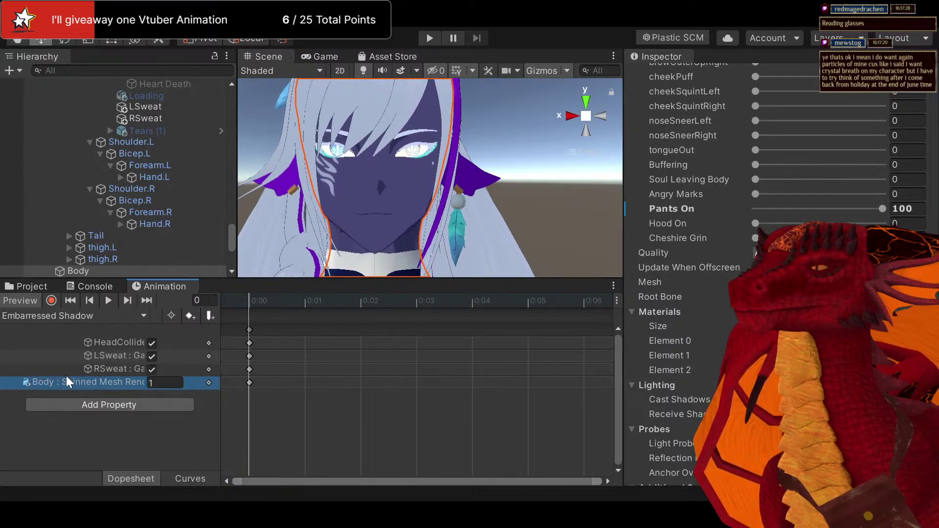
left_click_drag(219, 375, 233, 361)
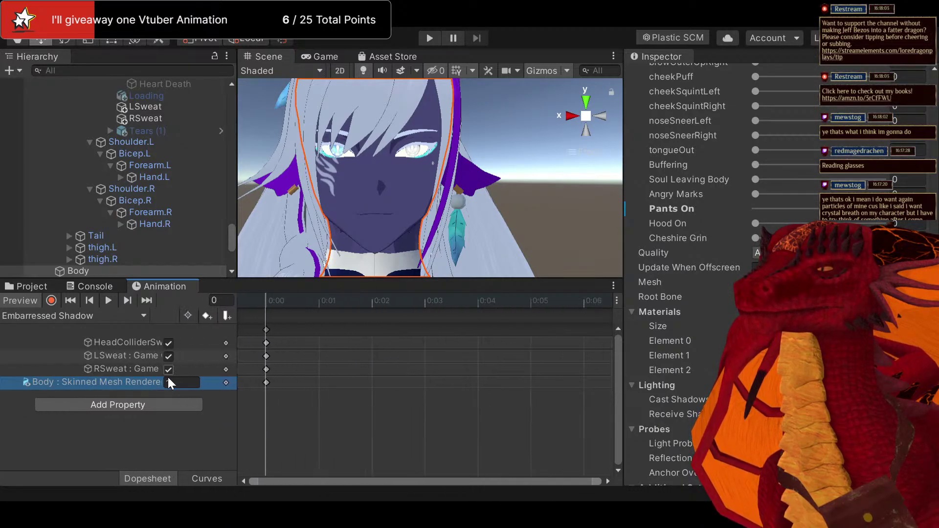
left_click(88, 383)
Find the secondary object among Kilen Final (4)'s meshes and examine its spring bone roots and collider groups
scroll(111, 229, "up", 15)
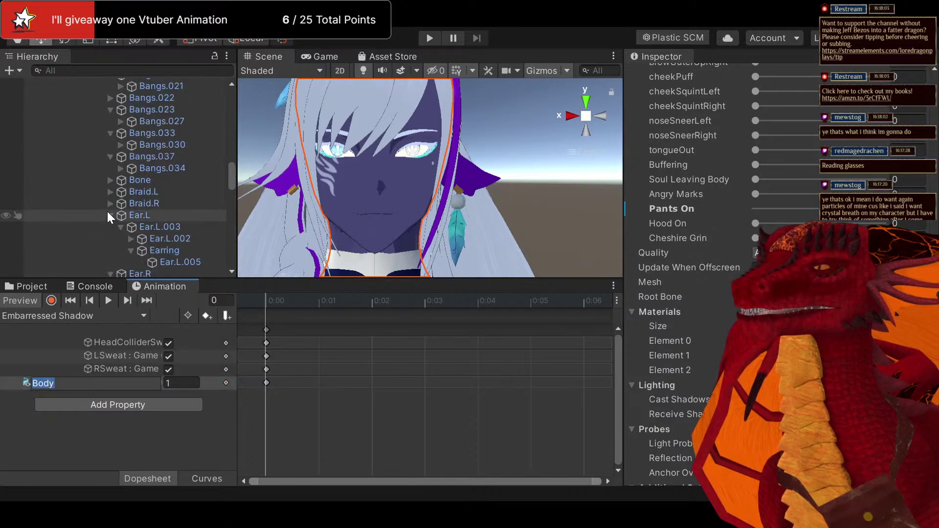
scroll(118, 189, "up", 4)
scroll(119, 189, "up", 5)
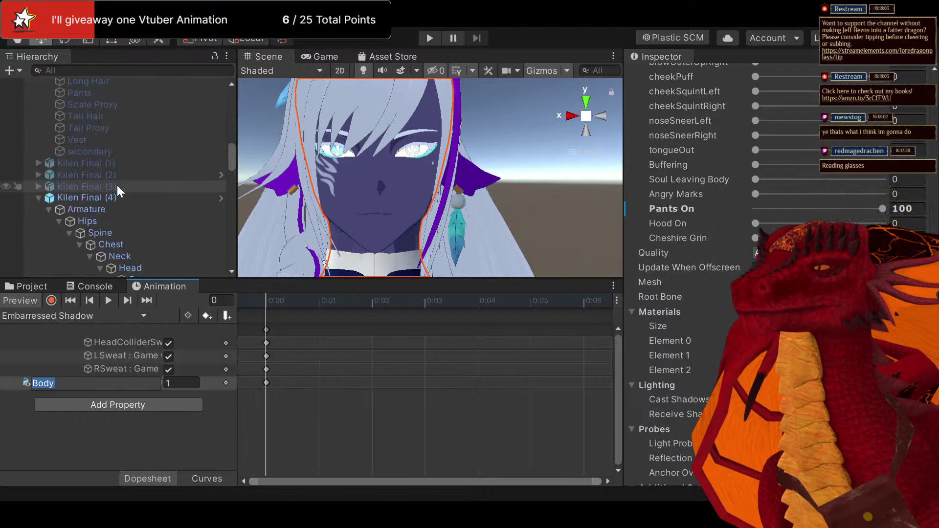
scroll(110, 213, "down", 20)
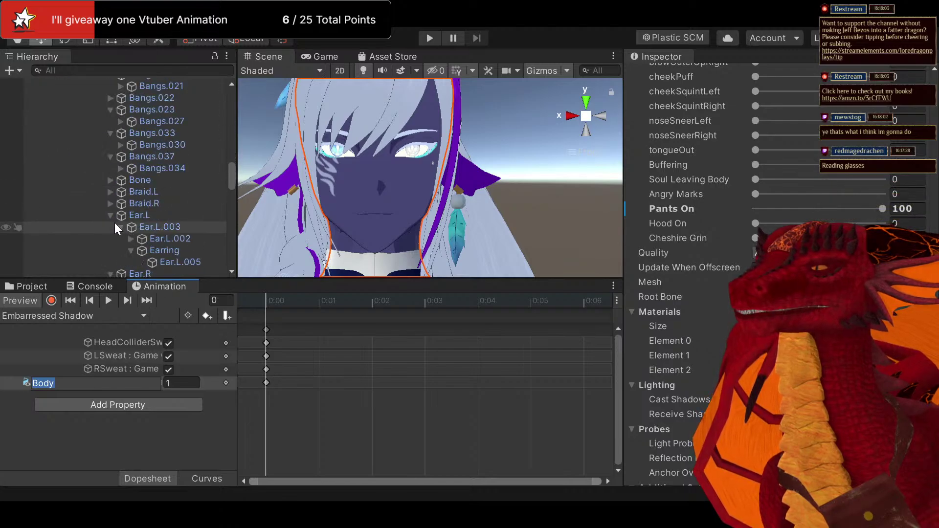
scroll(101, 239, "up", 4)
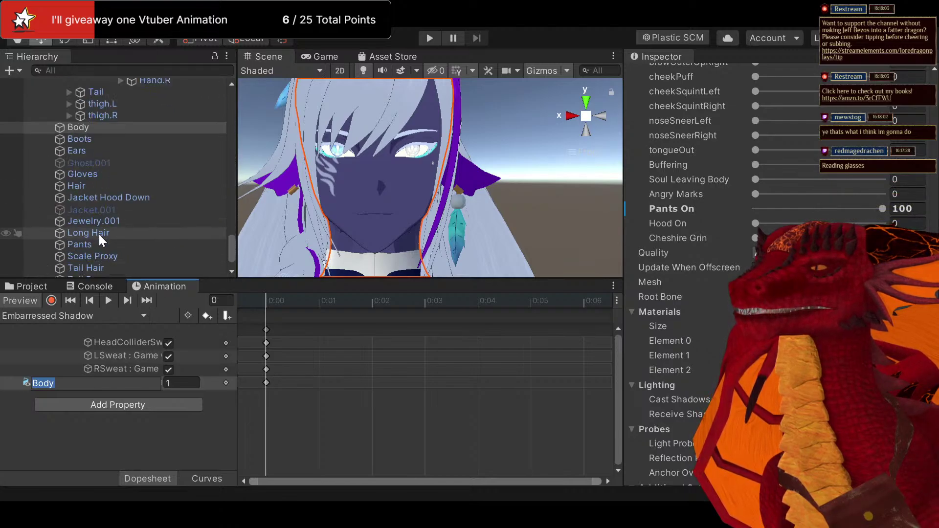
scroll(101, 239, "down", 4)
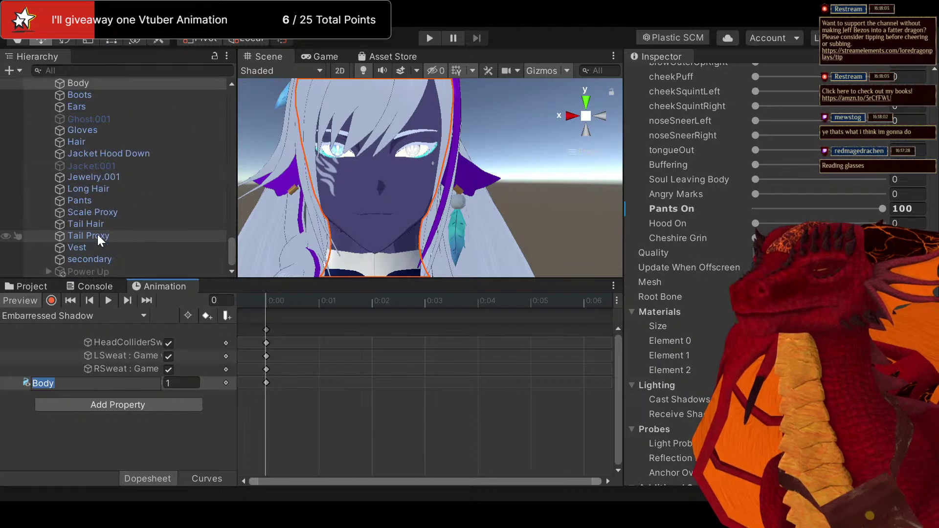
left_click(104, 259)
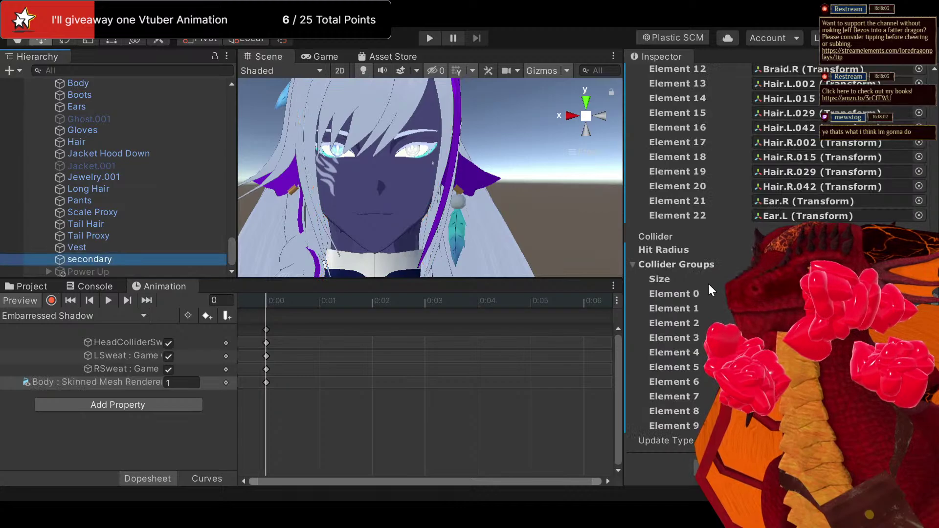
scroll(710, 290, "up", 10)
scroll(712, 289, "down", 10)
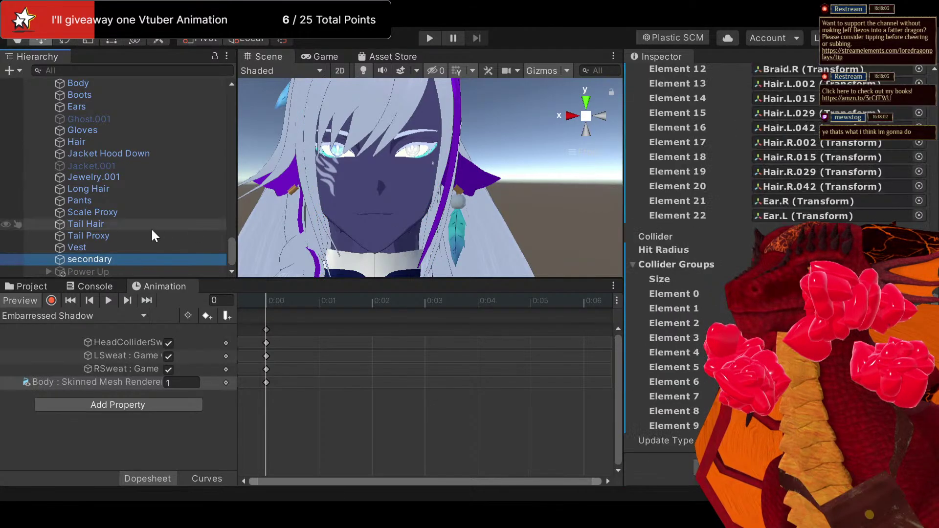
Enable Decals on the Sonic Skin material of the Body mesh and expand the Decal 0 settings
scroll(125, 244, "up", 3)
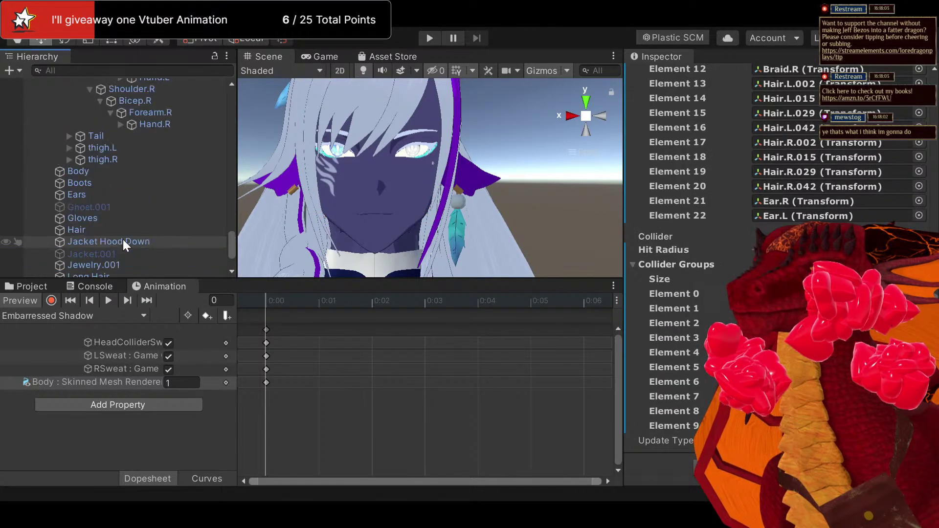
left_click(110, 171)
scroll(701, 342, "down", 10)
scroll(702, 343, "down", 3)
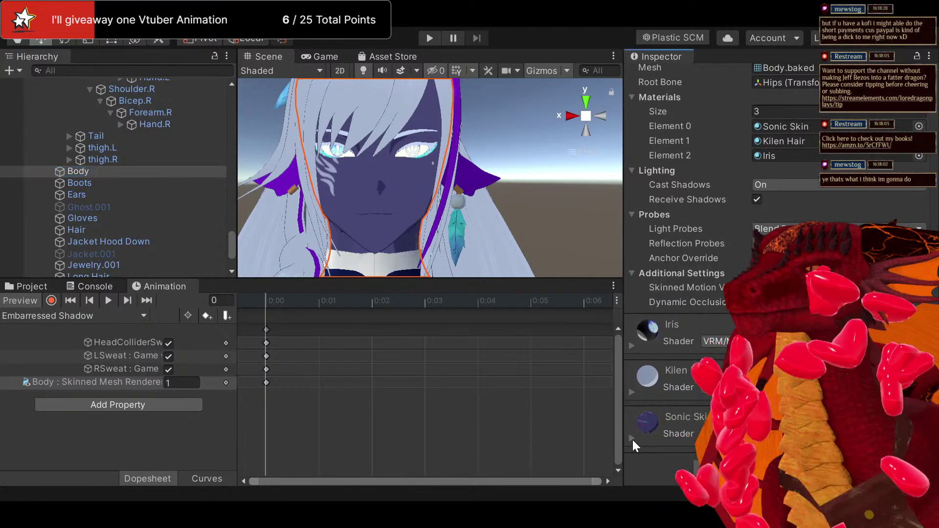
left_click(674, 420)
scroll(673, 420, "down", 10)
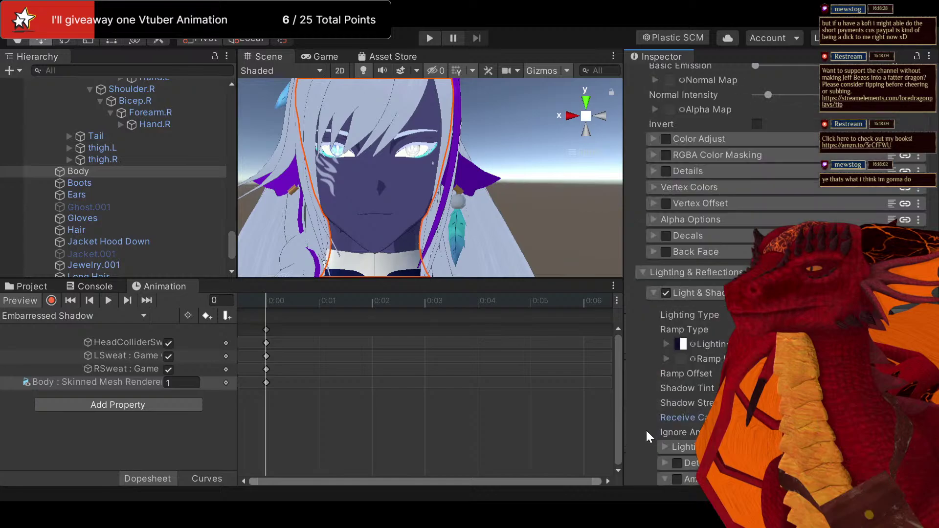
left_click(666, 235)
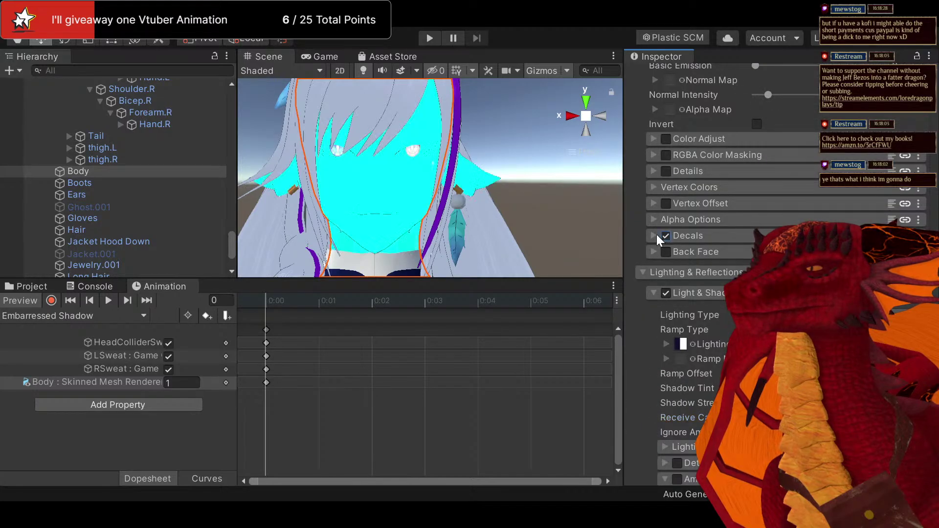
left_click(656, 233)
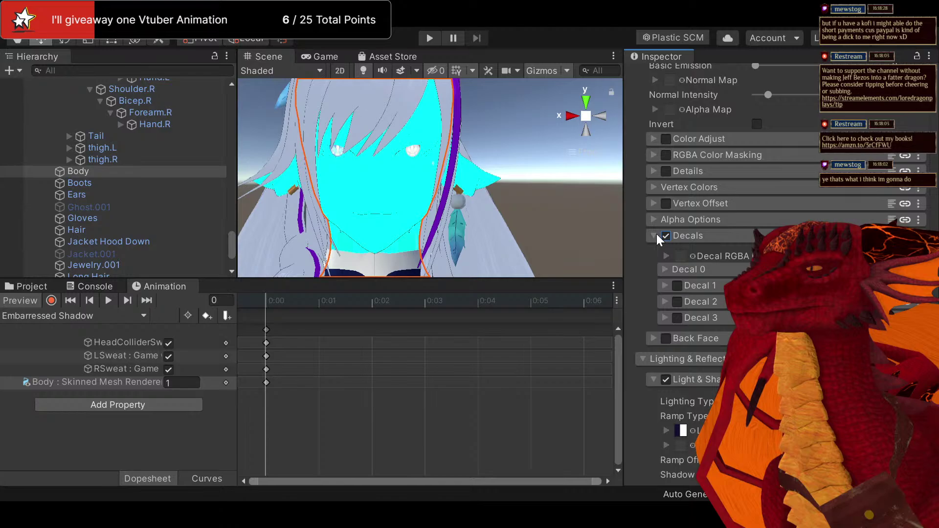
left_click(702, 269)
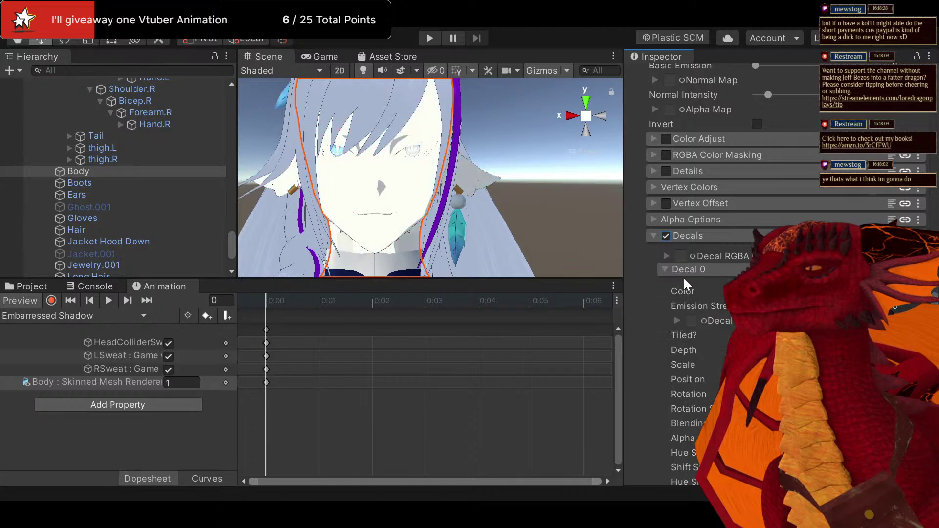
Search the project's asset folders for skin textures and open Kilen Final 1.Materials under VRM Fixed
left_click(24, 285)
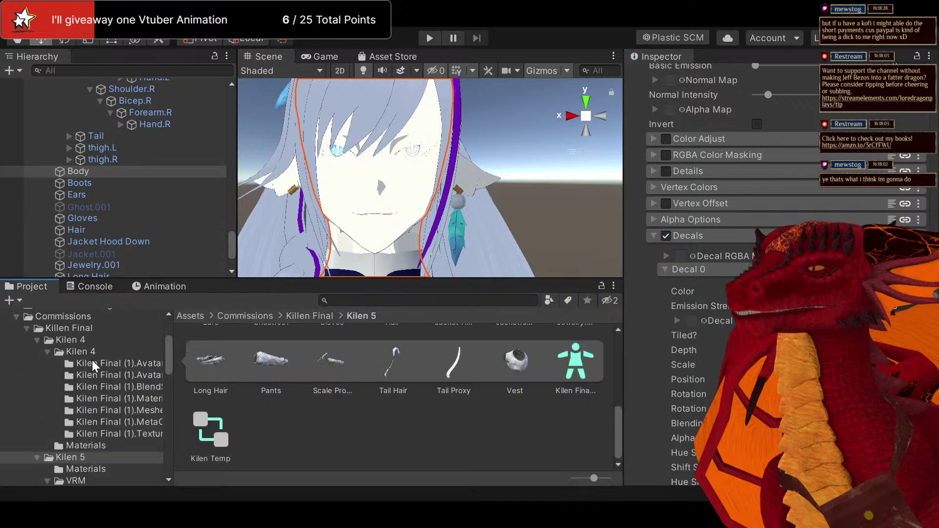
scroll(90, 377, "down", 5)
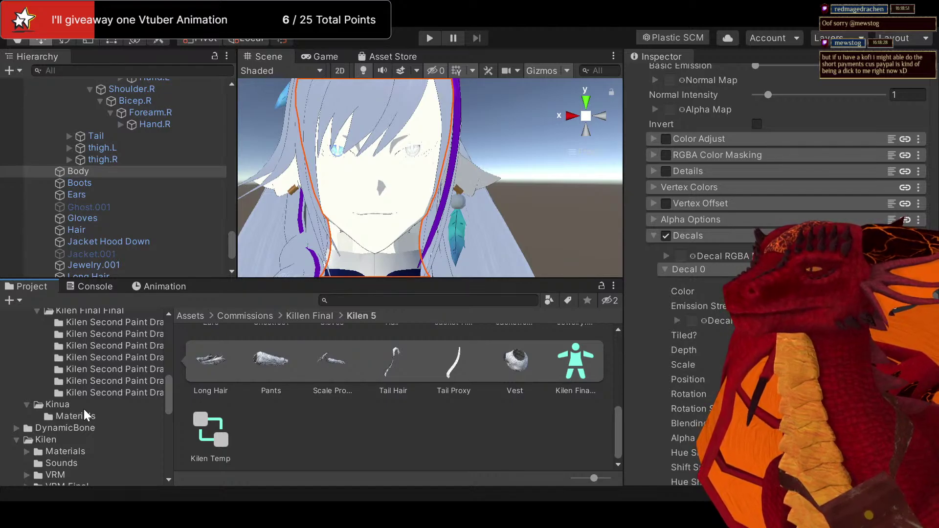
right_click_drag(370, 210, 344, 215)
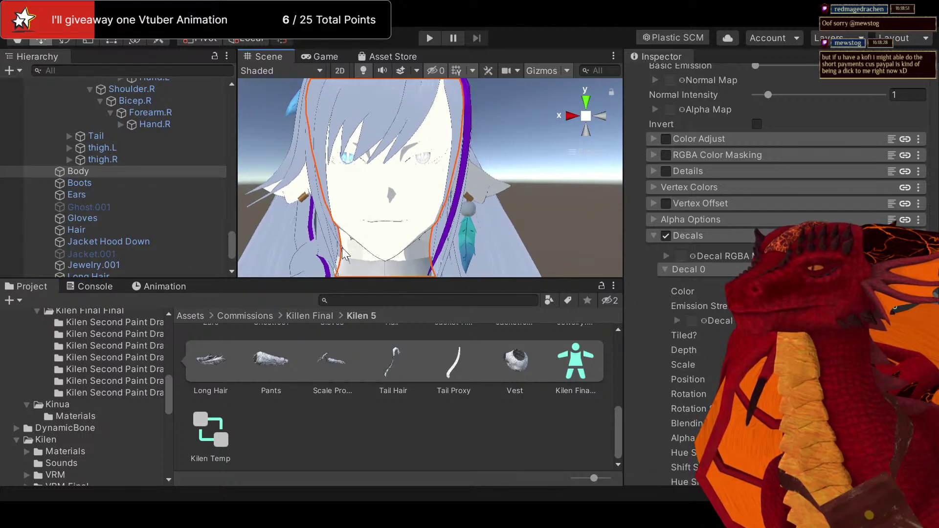
scroll(82, 432, "down", 10)
scroll(82, 430, "up", 5)
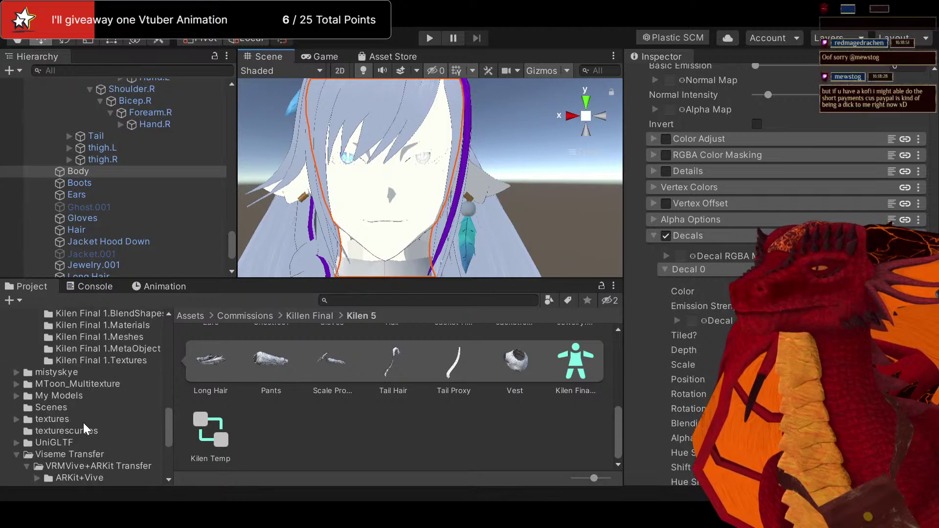
scroll(83, 426, "down", 5)
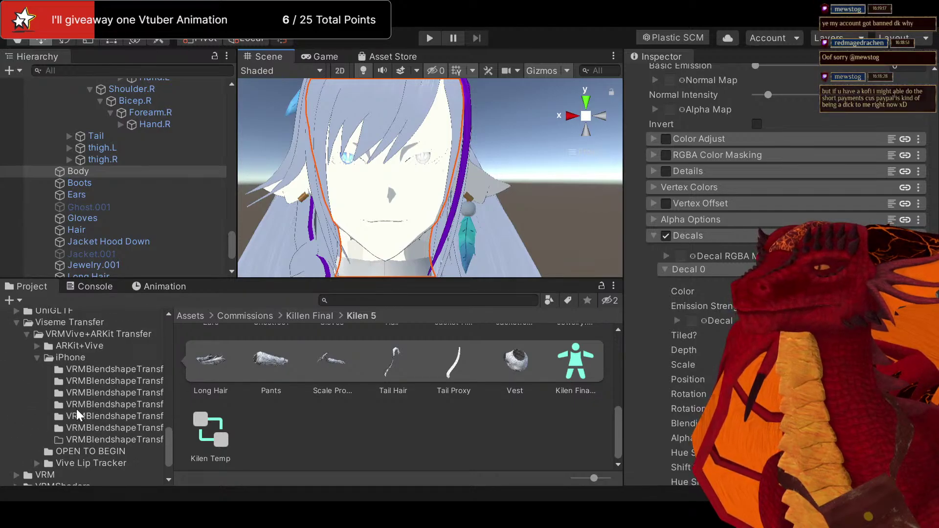
scroll(85, 396, "down", 3)
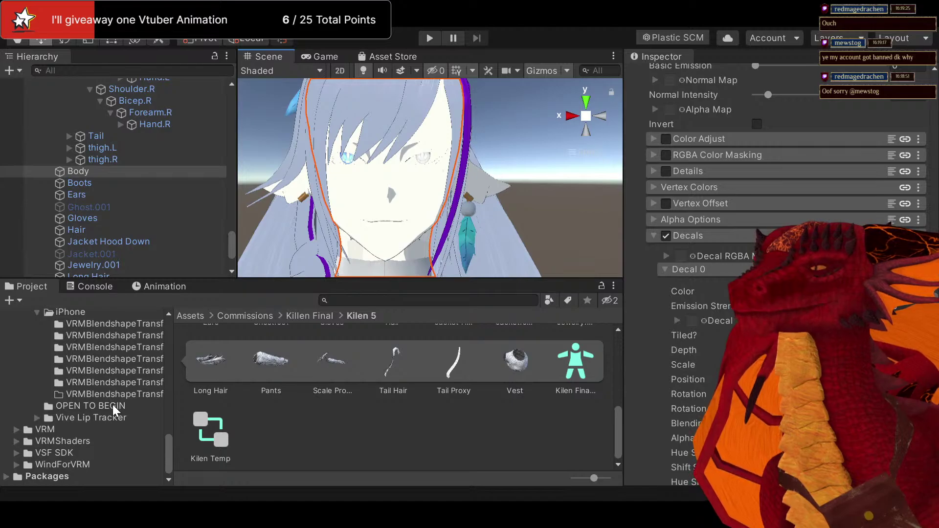
scroll(113, 408, "up", 3)
scroll(113, 397, "up", 4)
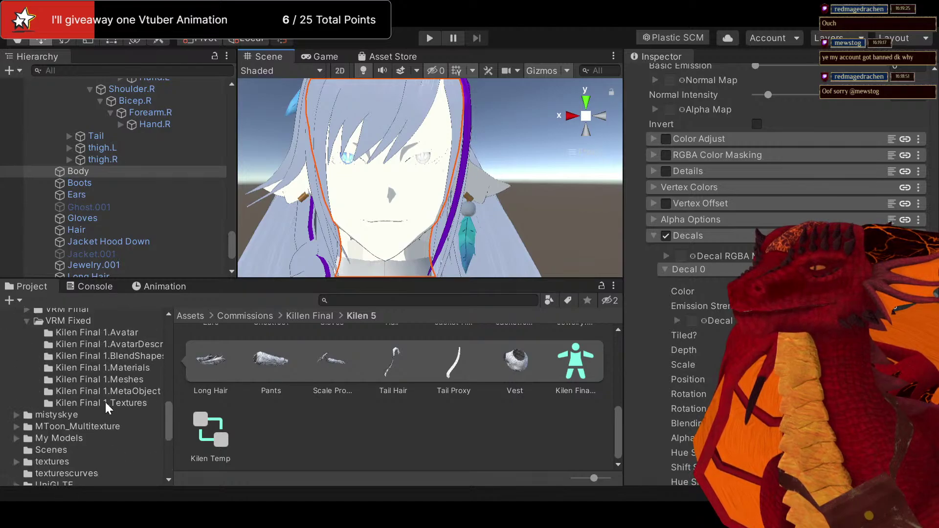
left_click(110, 368)
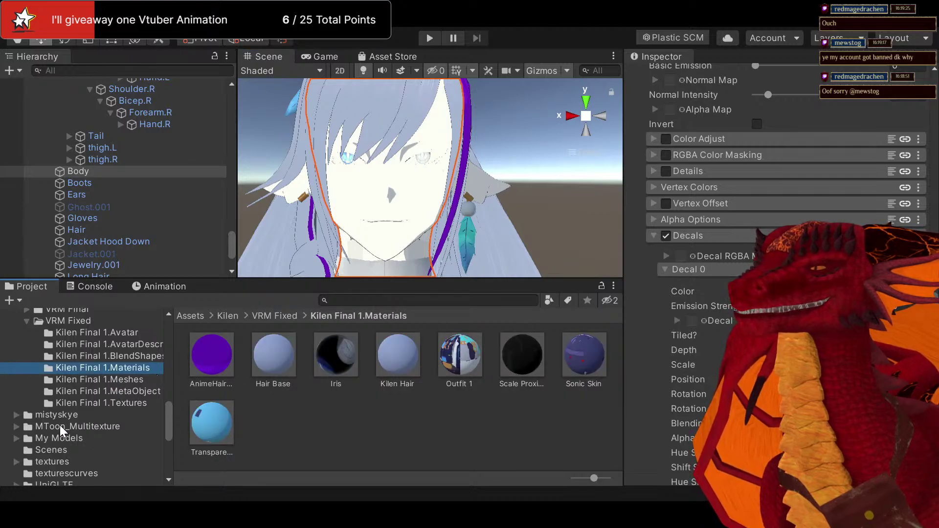
Browse the asset folders around VRM Fixed and check the contents of My Models
scroll(68, 430, "down", 2)
scroll(97, 424, "up", 3)
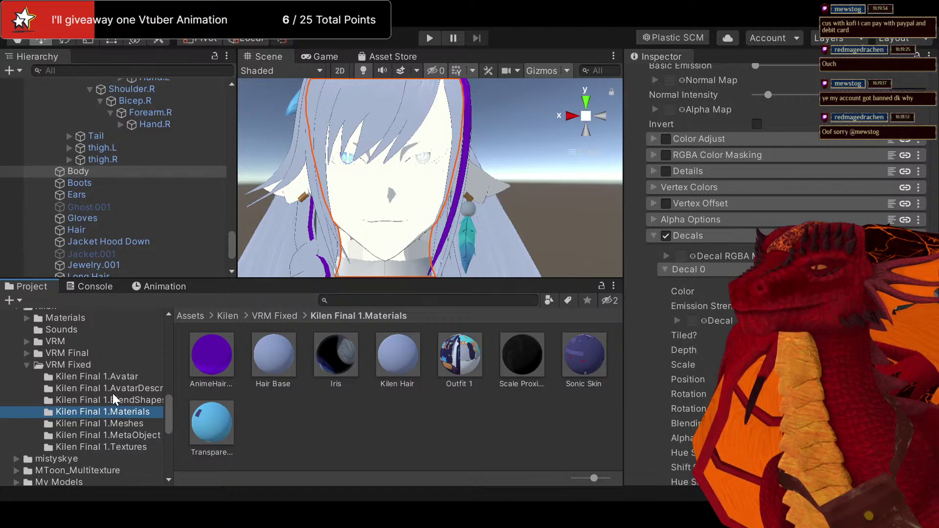
scroll(114, 389, "up", 6)
scroll(112, 396, "up", 2)
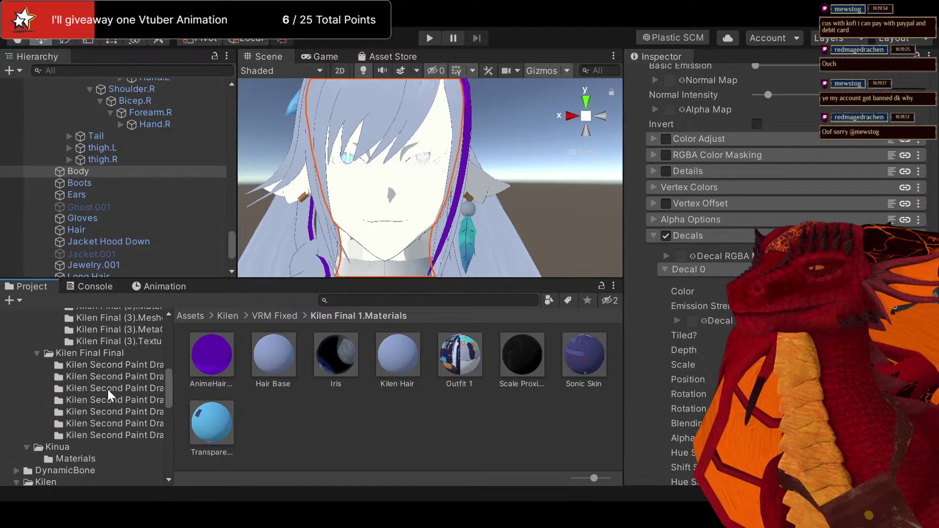
scroll(104, 405, "down", 6)
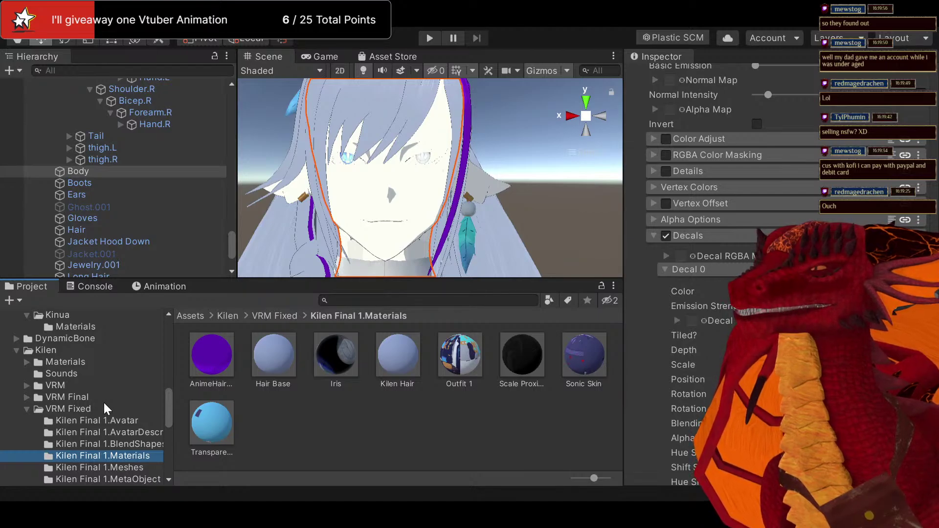
scroll(118, 451, "down", 3)
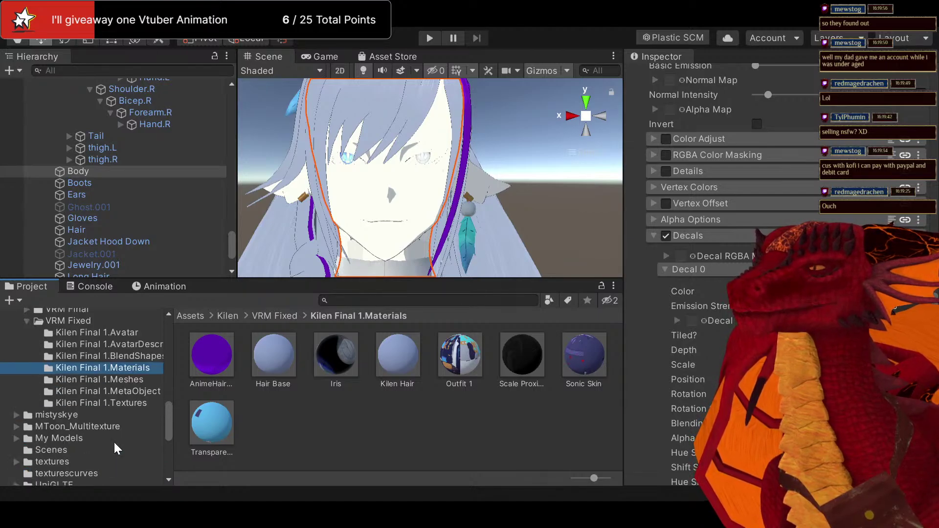
scroll(118, 449, "up", 2)
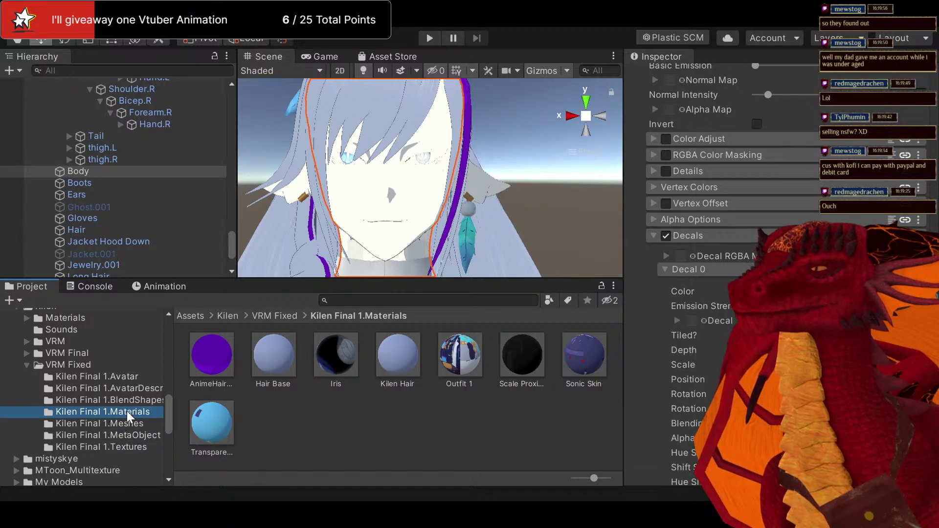
scroll(104, 375, "down", 3)
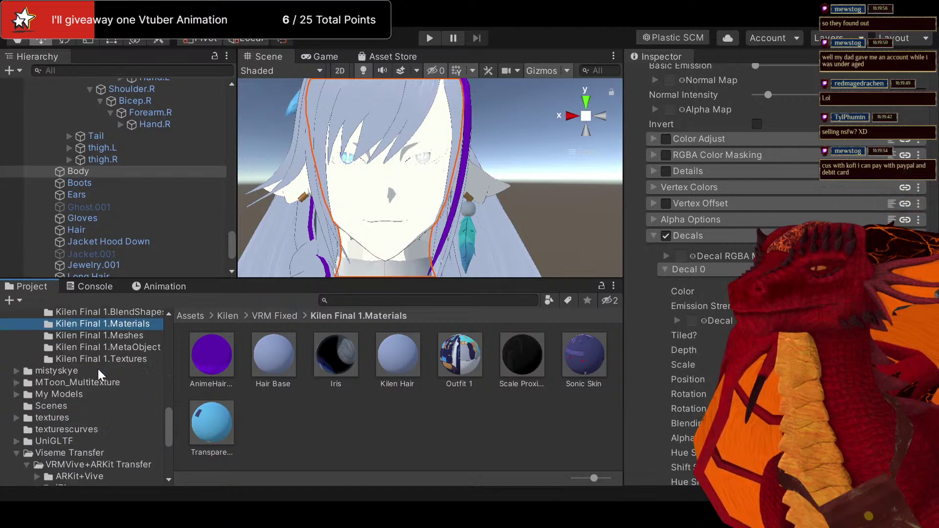
left_click(68, 396)
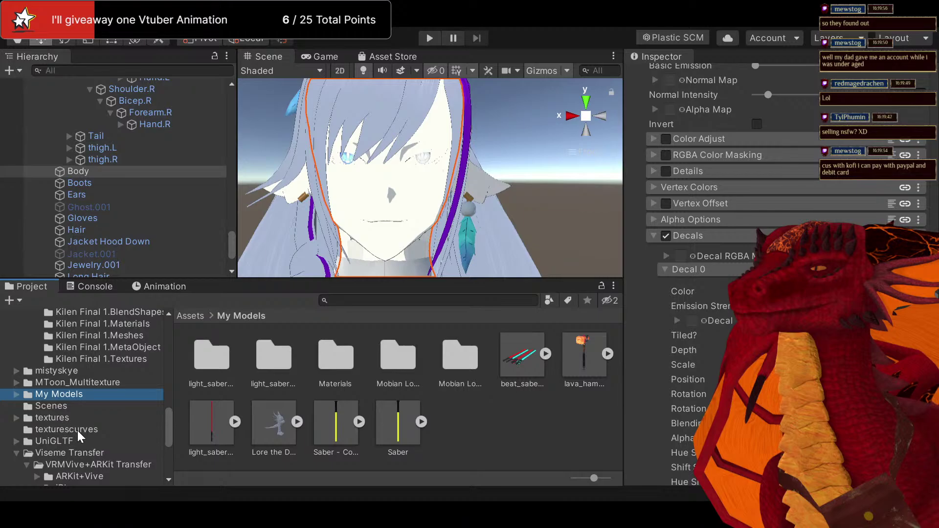
Open the Materials folder under Kilen and look through its textures and materials
scroll(66, 397, "up", 5)
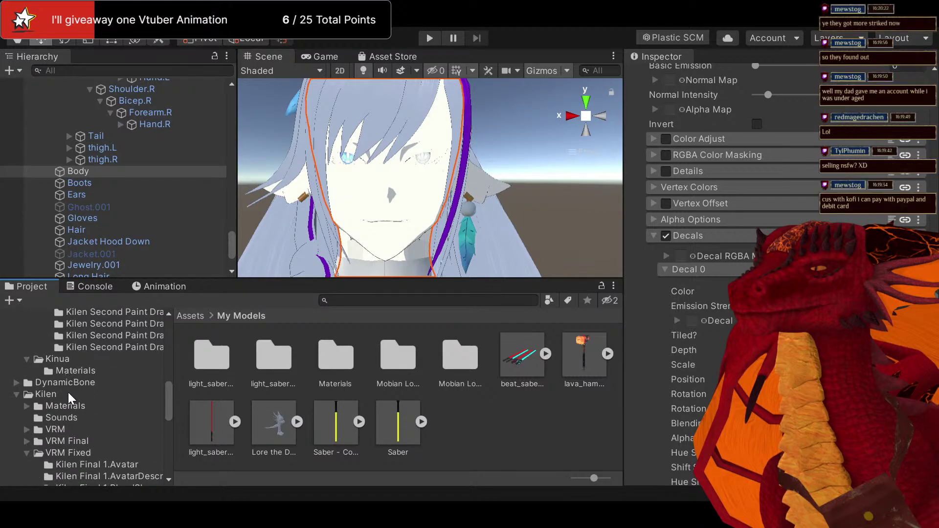
left_click(48, 394)
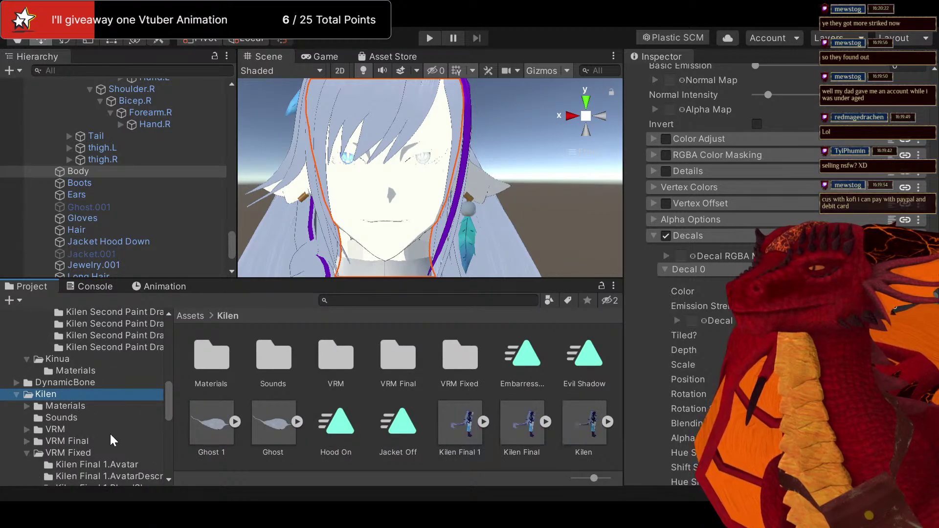
left_click(85, 406)
scroll(383, 375, "down", 2)
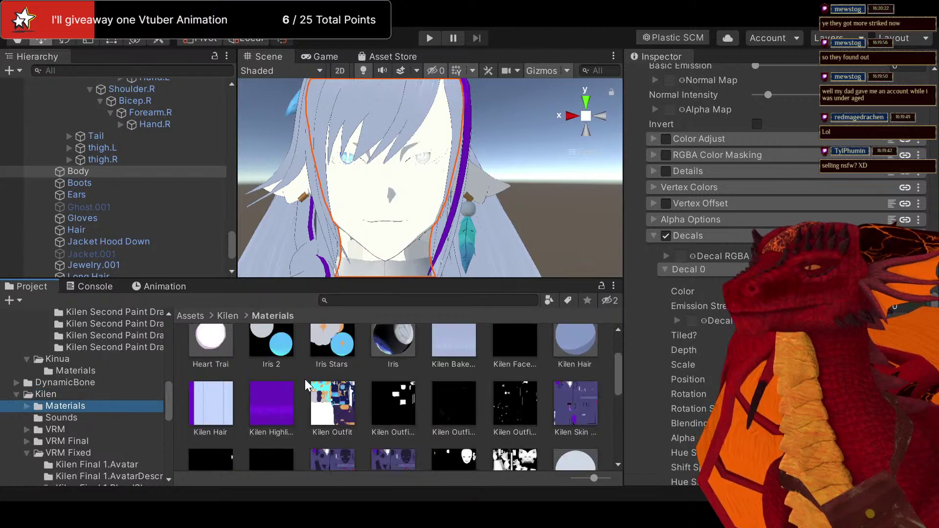
scroll(383, 375, "down", 2)
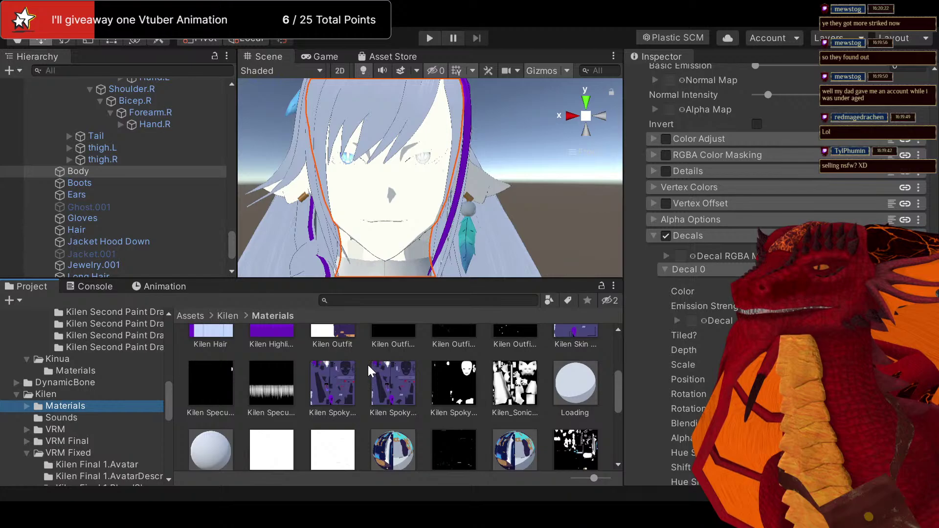
scroll(371, 372, "down", 5)
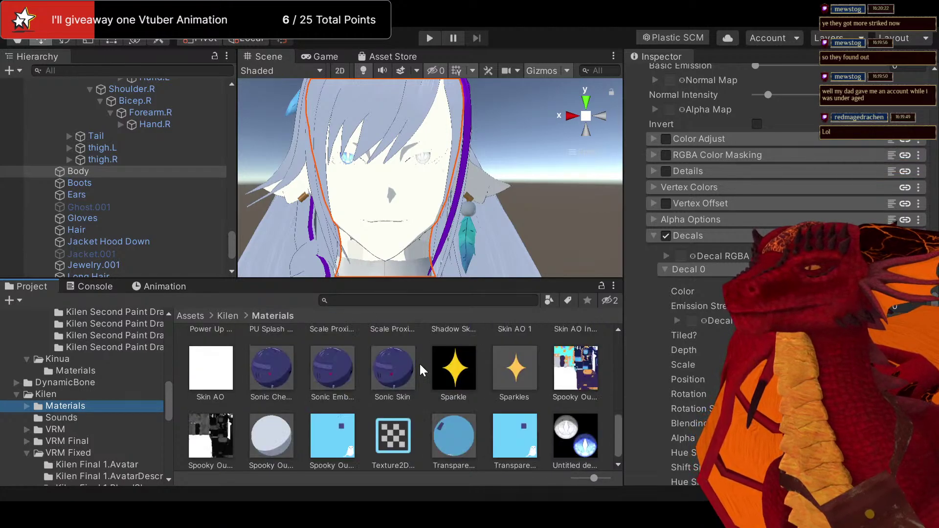
scroll(438, 376, "up", 1)
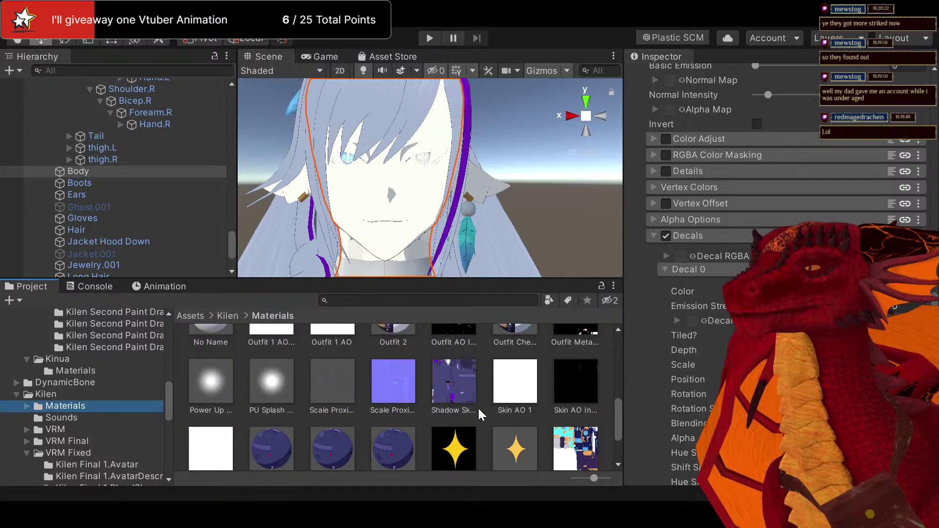
scroll(470, 405, "down", 1)
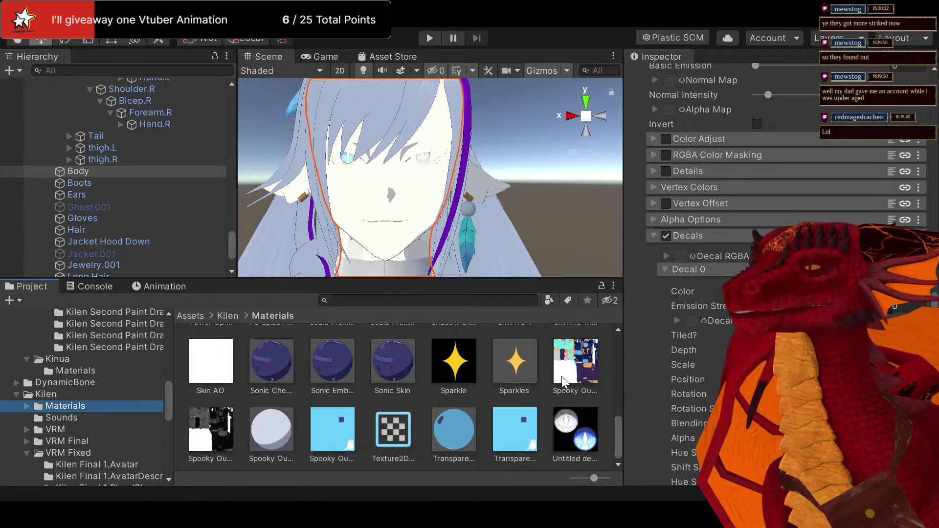
scroll(499, 399, "up", 1)
scroll(503, 401, "down", 1)
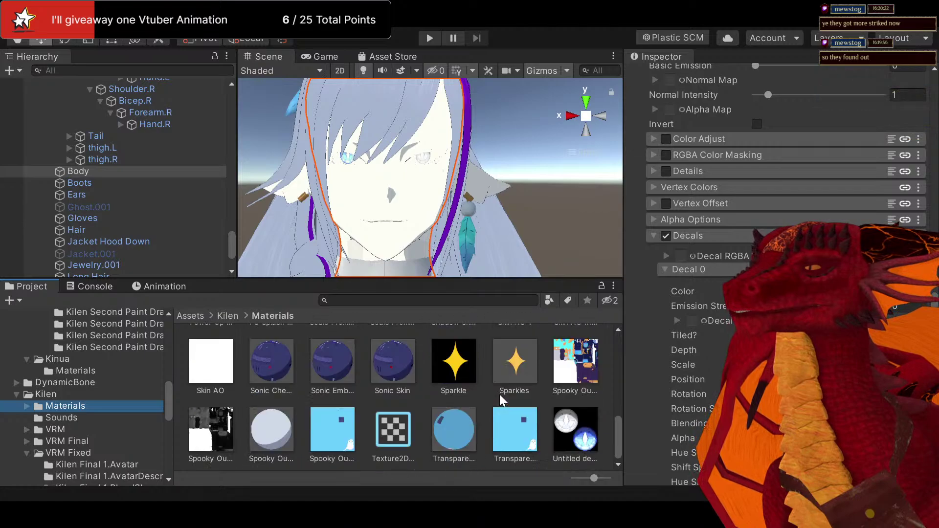
scroll(506, 401, "up", 5)
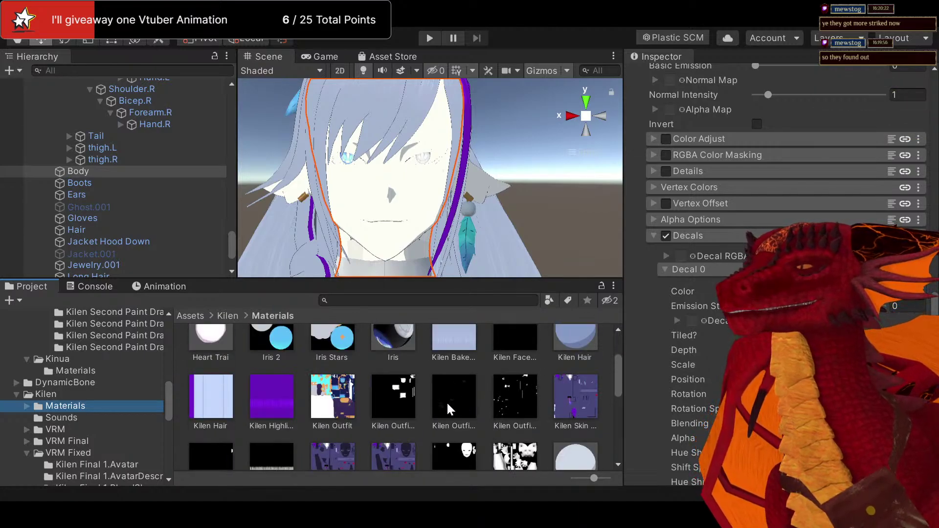
scroll(448, 409, "up", 1)
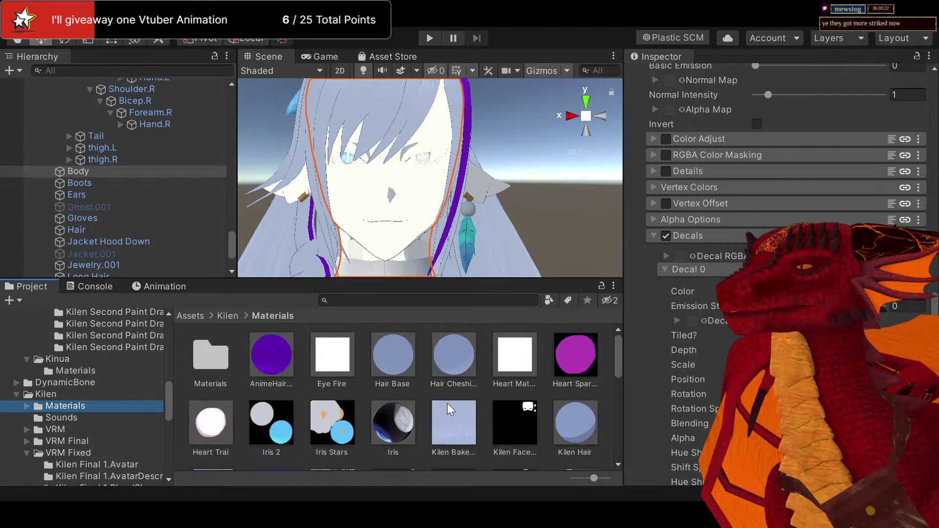
scroll(449, 408, "down", 3)
scroll(448, 409, "down", 3)
scroll(449, 409, "up", 2)
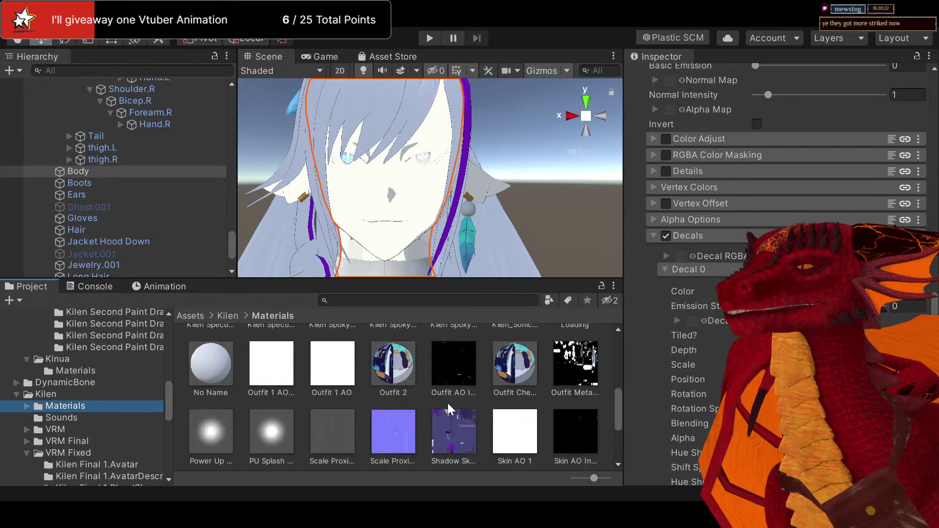
Move the Shadow Skin texture from Kilen's Materials folder into Kilen 5's Kilen Final (3).Materials folder and open that folder
left_click(462, 430)
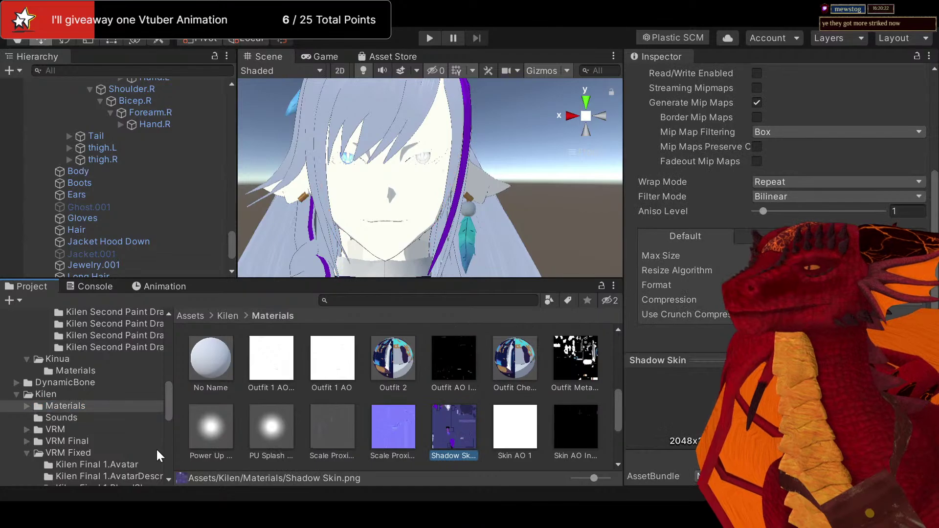
scroll(119, 441, "up", 3)
scroll(118, 441, "up", 6)
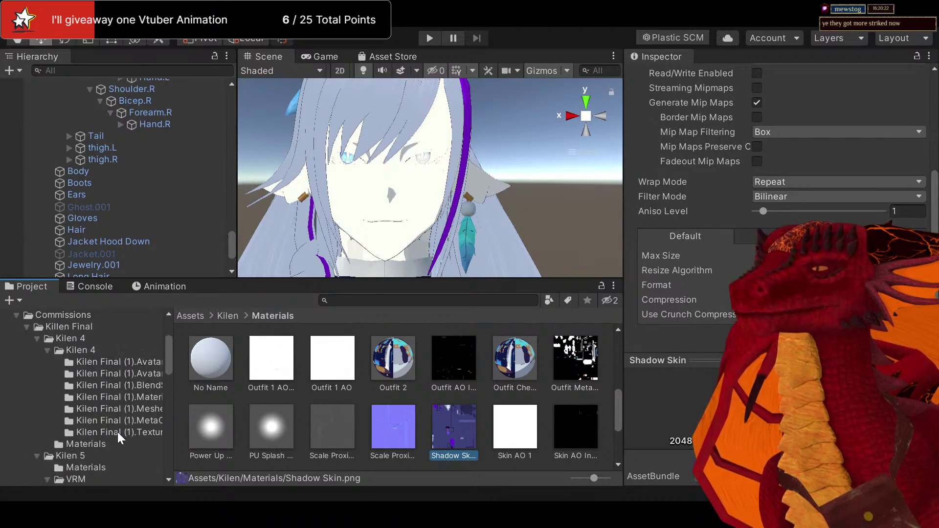
scroll(119, 439, "down", 6)
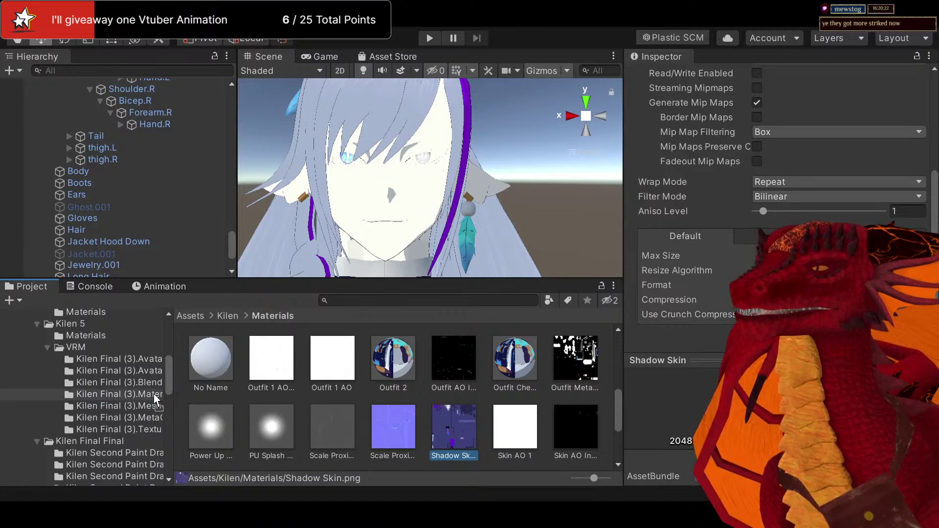
left_click_drag(154, 396, 150, 395)
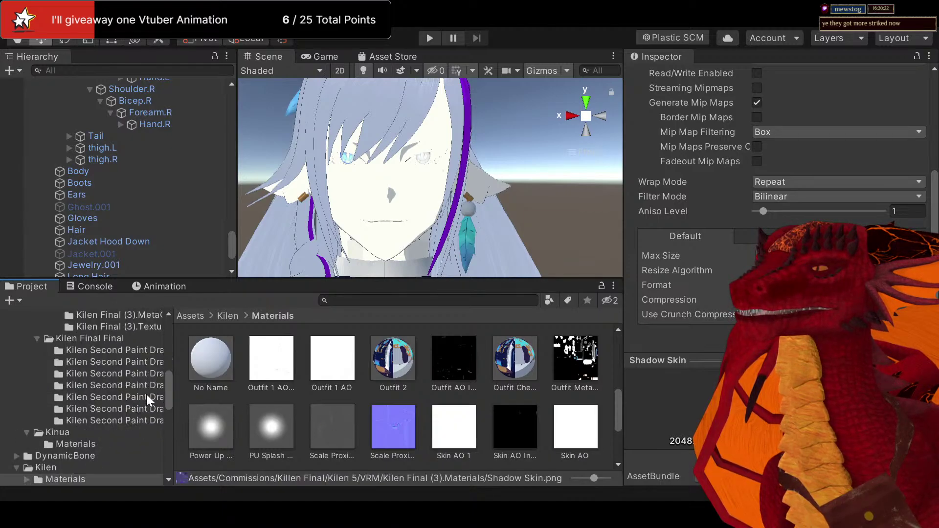
scroll(157, 401, "up", 4)
left_click(144, 380)
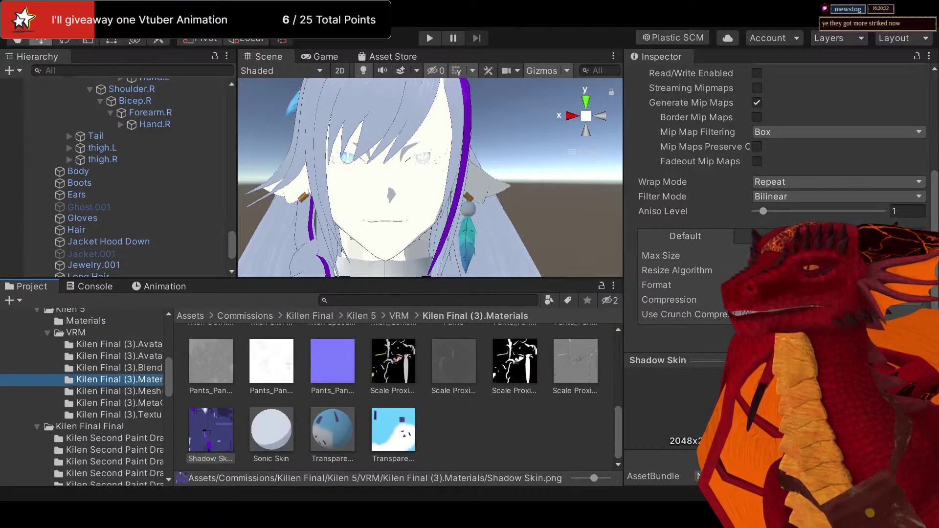
Select the Sonic Skin material in the Kilen Final (3).Materials folder and bring up its Decals settings
scroll(777, 304, "up", 5)
scroll(376, 377, "up", 2)
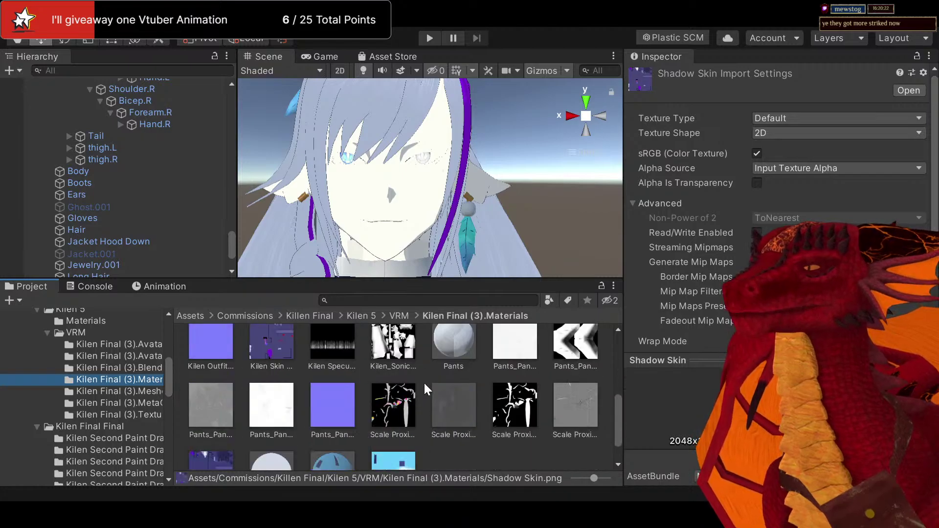
scroll(511, 372, "down", 2)
scroll(511, 367, "up", 3)
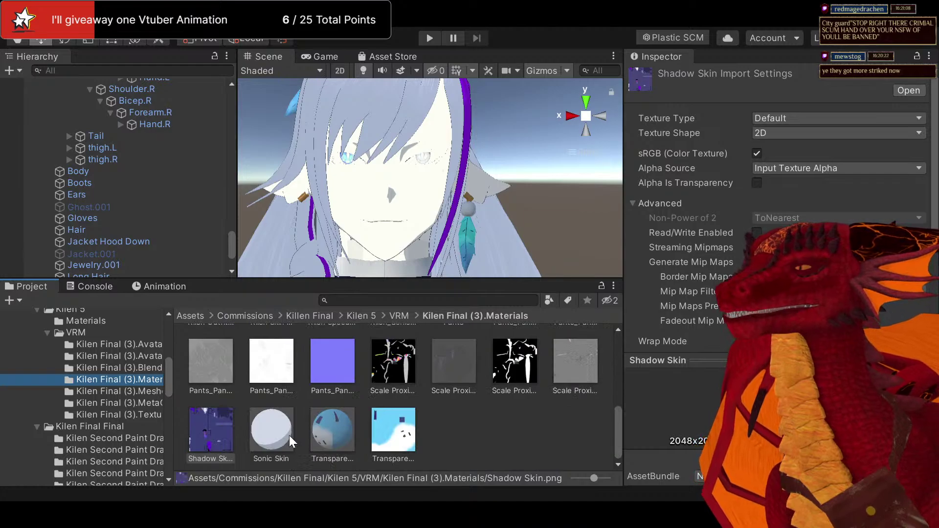
left_click(271, 429)
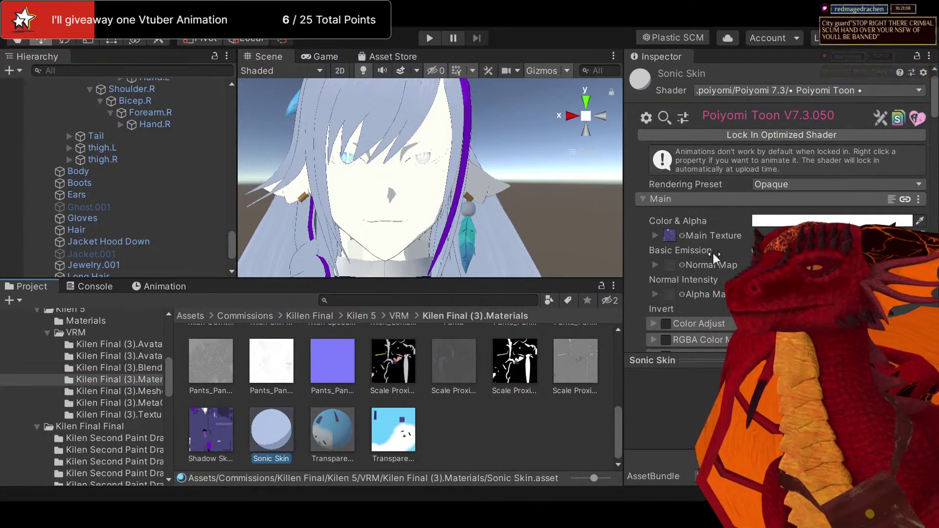
scroll(719, 259, "down", 6)
scroll(731, 259, "up", 3)
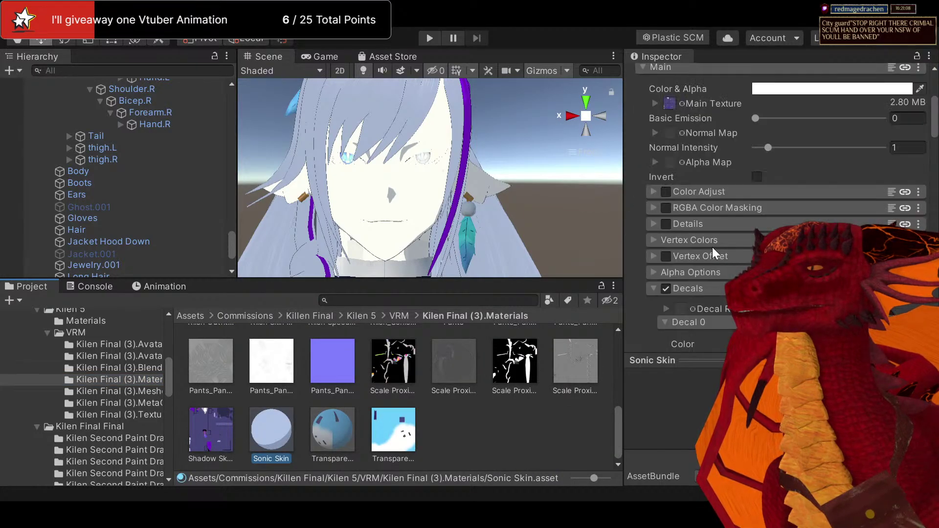
scroll(715, 254, "down", 3)
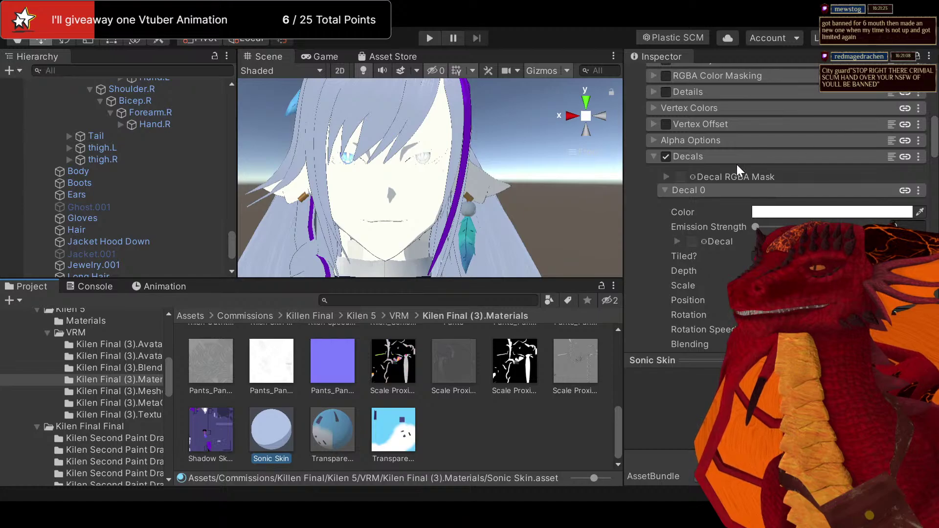
Try the Shadow Skin texture on Decal 0, and replace it with the Kilen Skin texture
left_click_drag(206, 433, 698, 245)
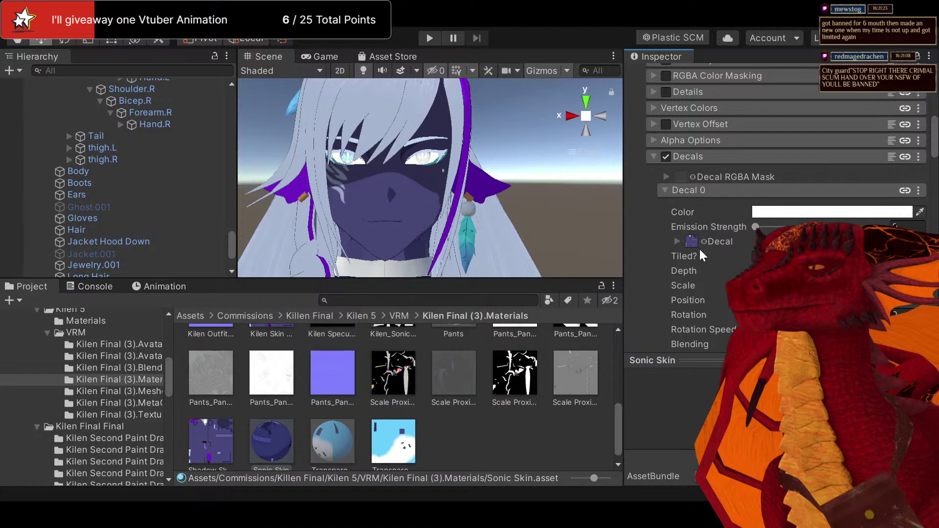
scroll(391, 400, "up", 3)
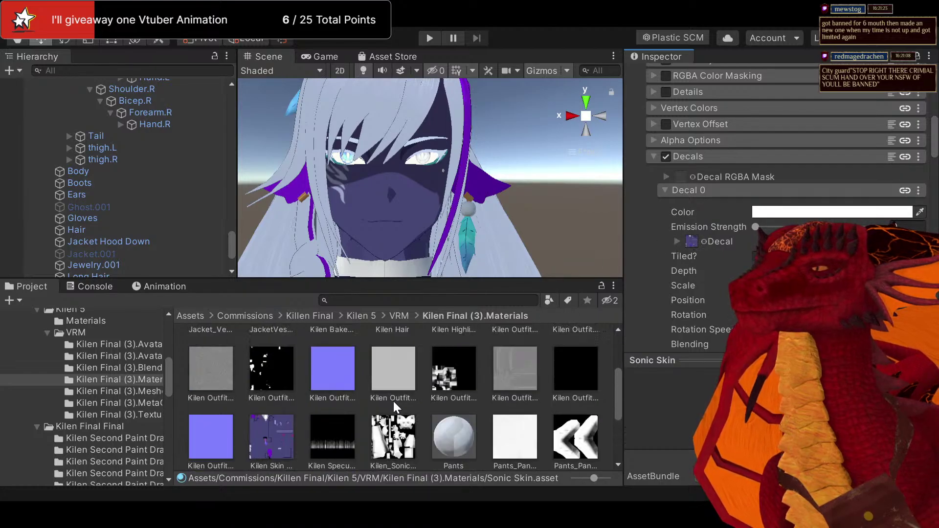
left_click_drag(272, 435, 695, 245)
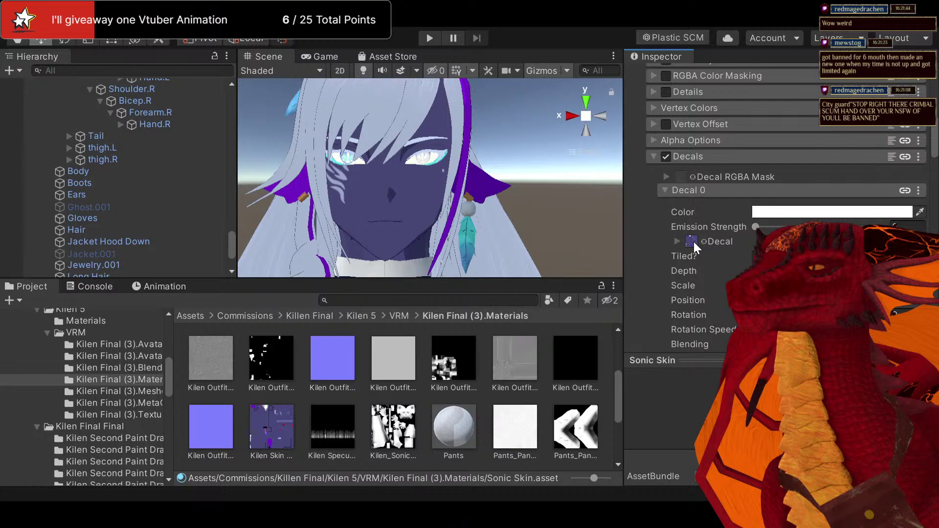
Enable Decal 1 on the Sonic Skin material and assign the Shadow Skin texture to it
left_click(665, 192)
left_click(667, 210)
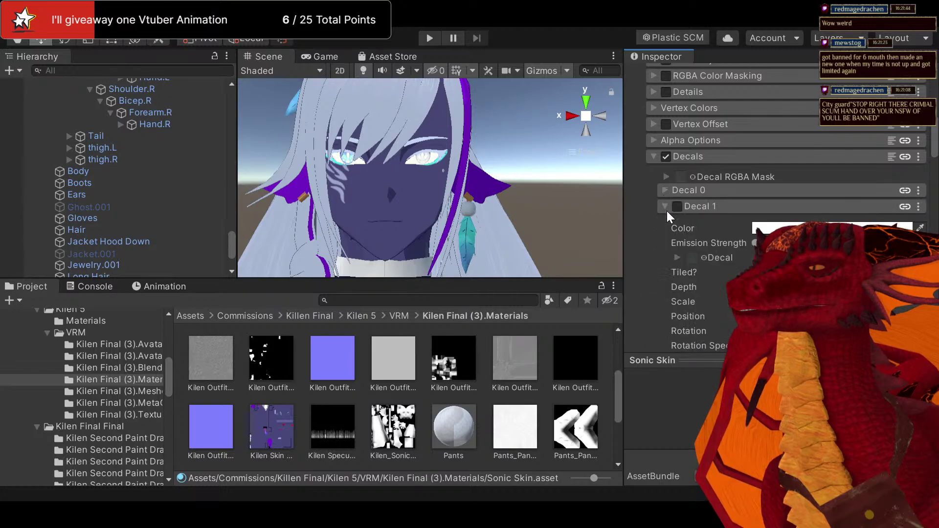
left_click(676, 209)
scroll(342, 391, "down", 3)
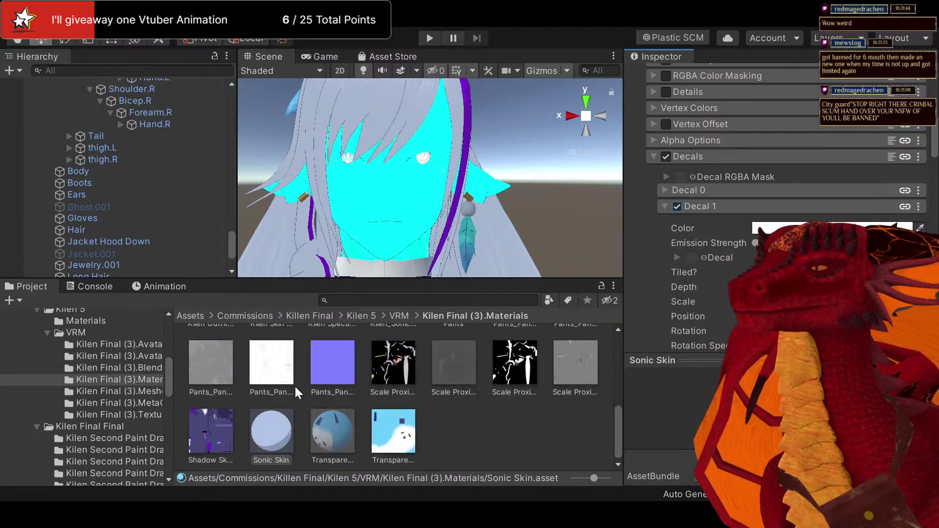
left_click_drag(271, 429, 693, 260)
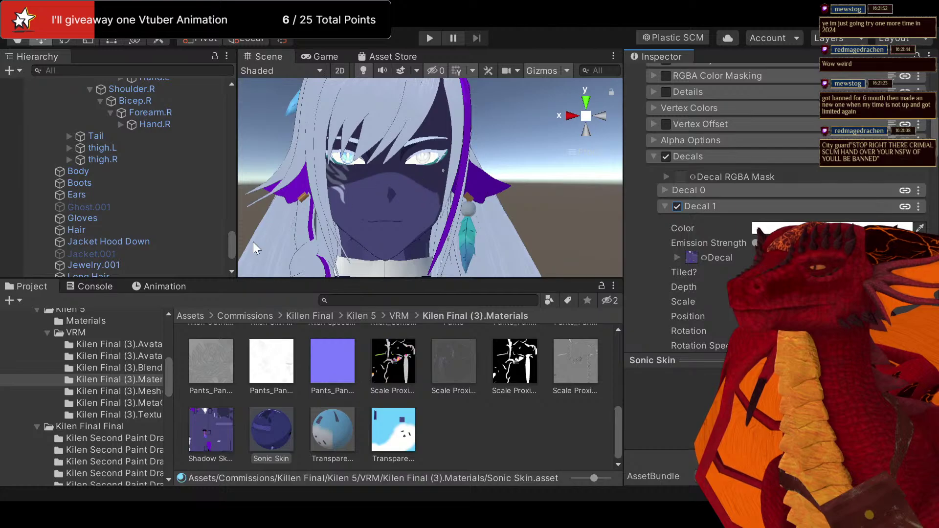
Try to record enabling Decal 1 in the Embarressed Shadow animation clip, and leave the decal turned off
left_click(180, 288)
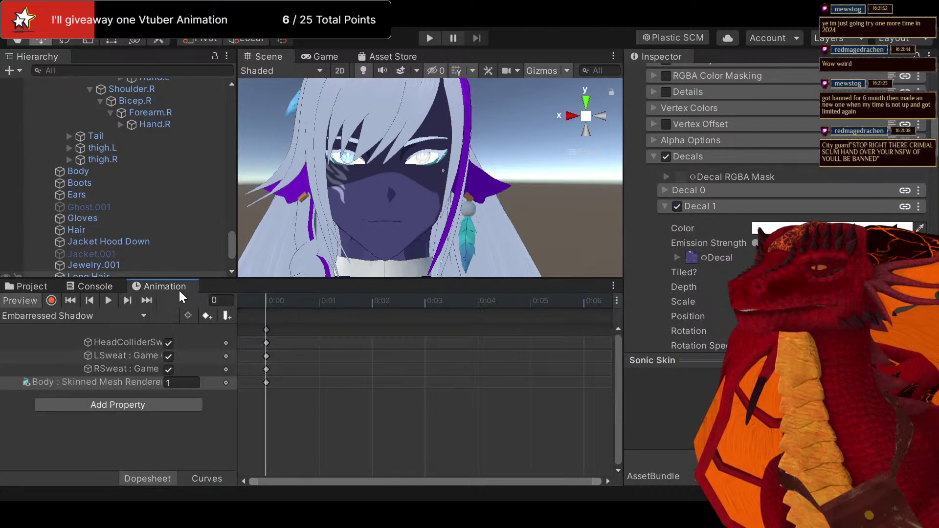
left_click(52, 300)
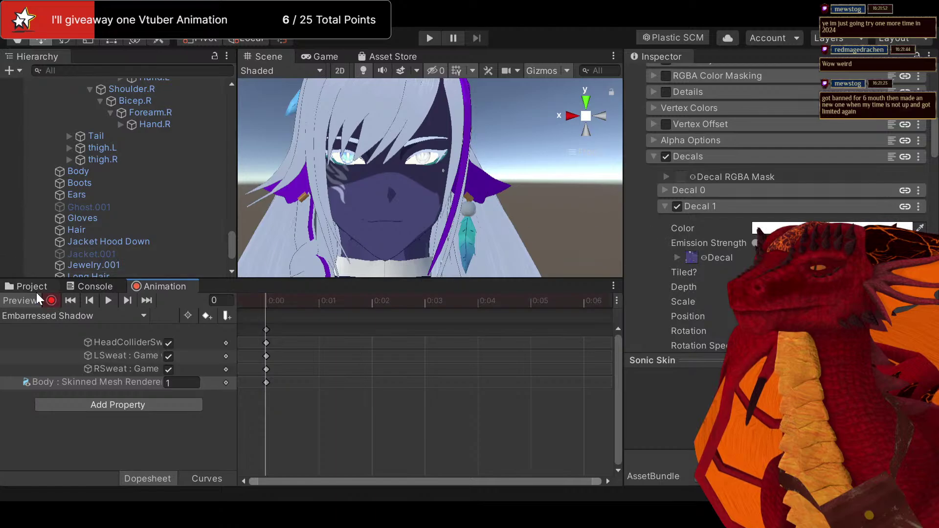
left_click(51, 301)
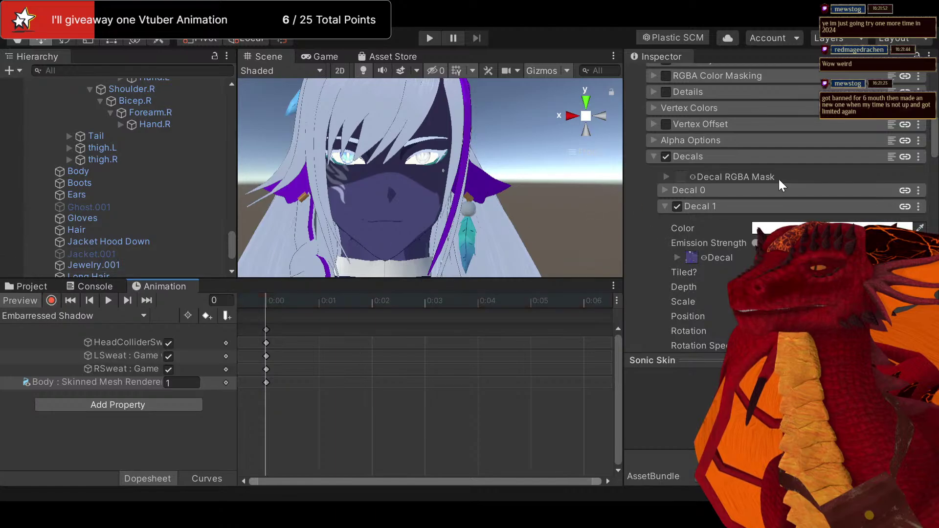
left_click(677, 206)
left_click(52, 301)
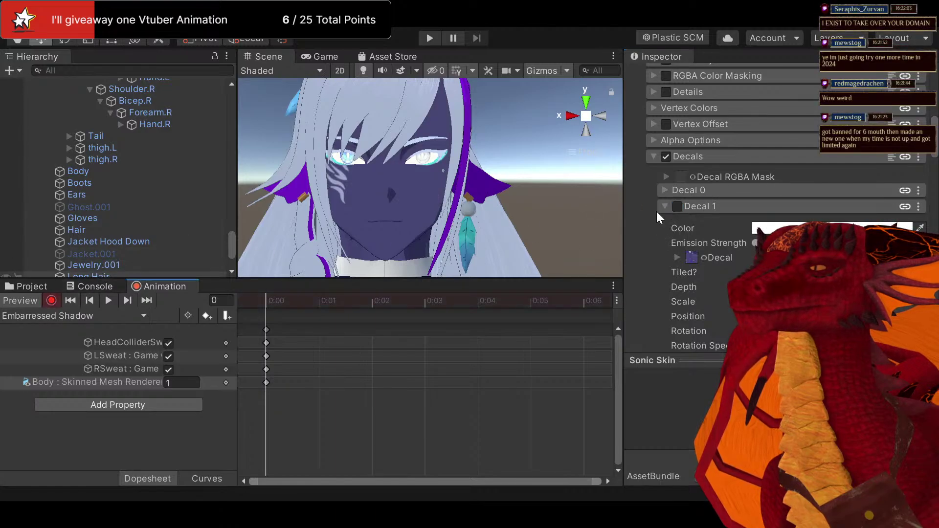
left_click(678, 206)
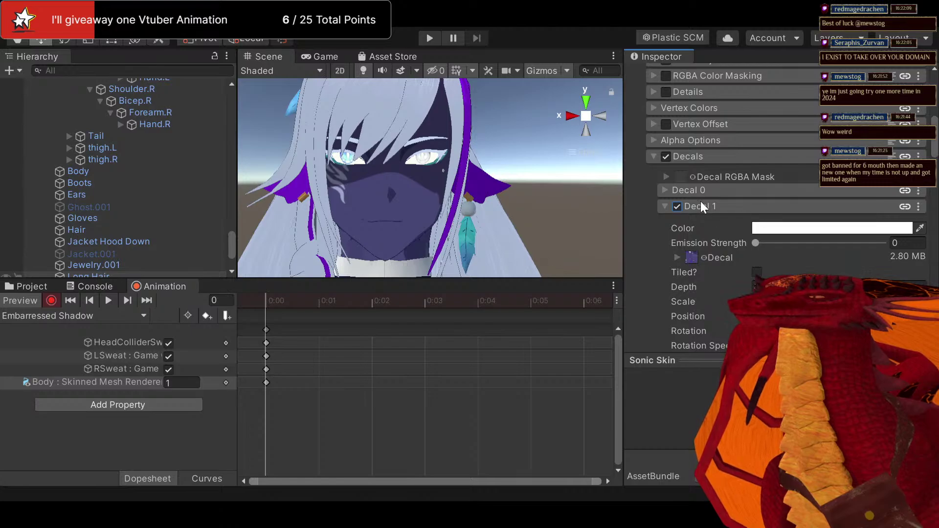
left_click(50, 300)
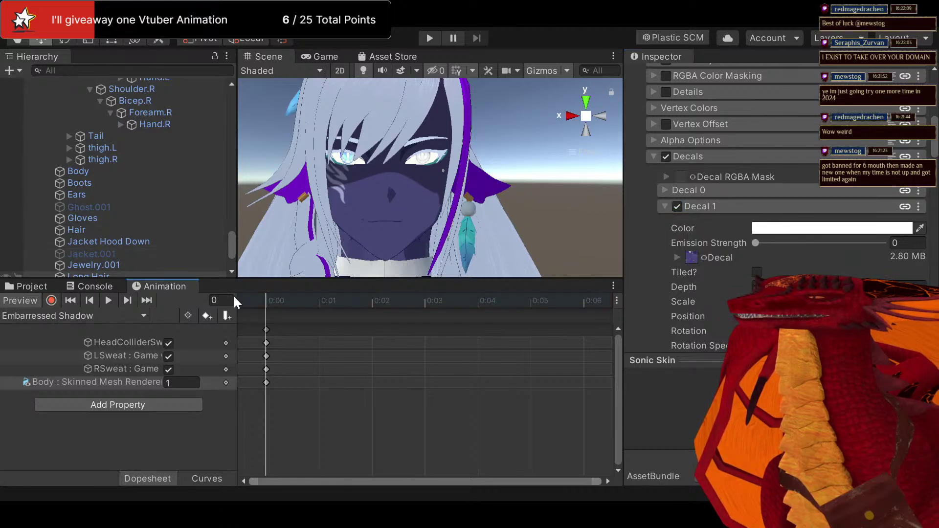
left_click(677, 205)
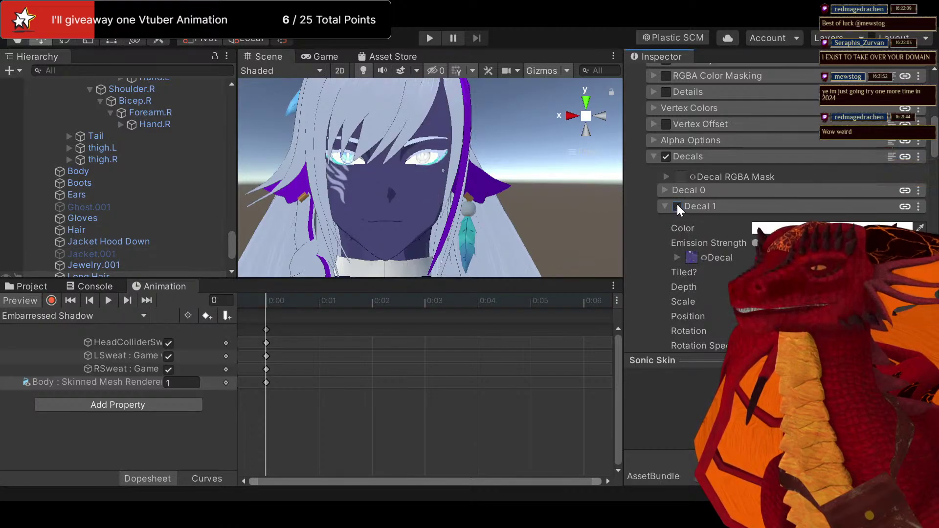
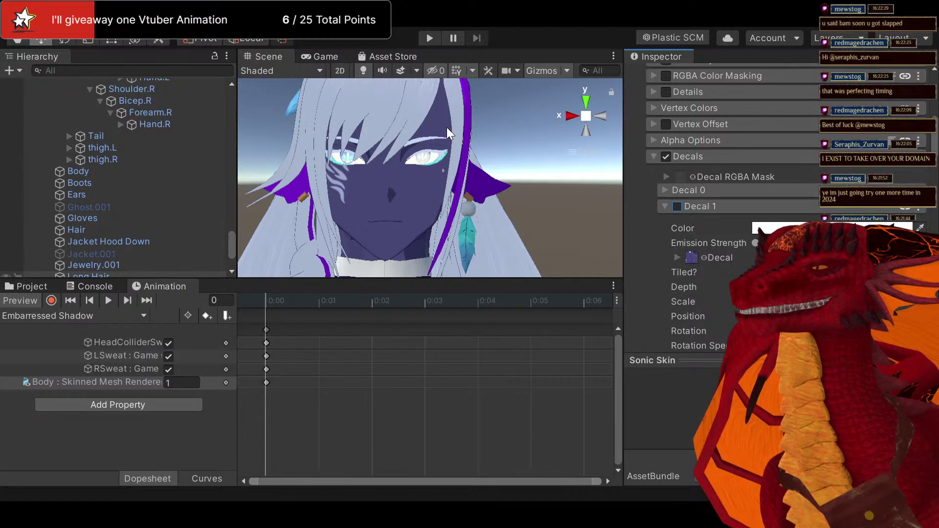
middle_click_drag(449, 116, 500, 167)
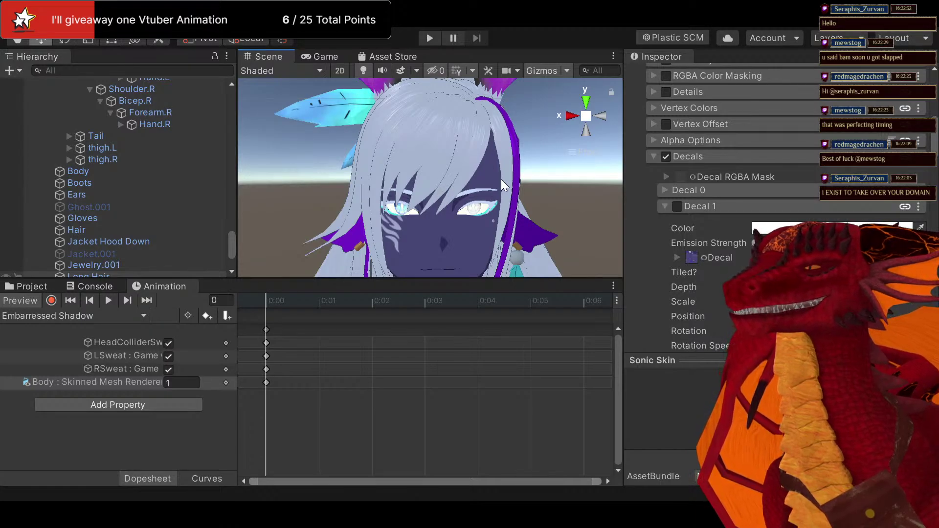
middle_click_drag(501, 179, 485, 175)
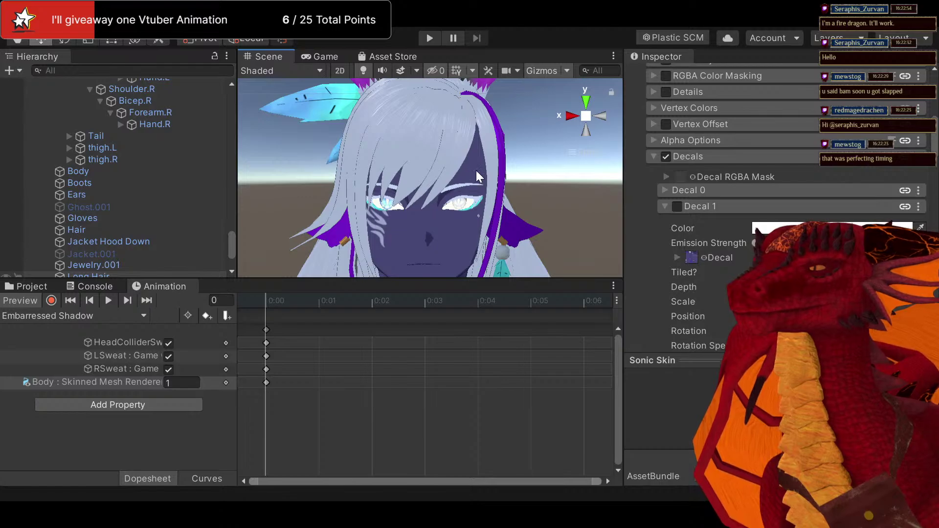
scroll(425, 197, "down", 2)
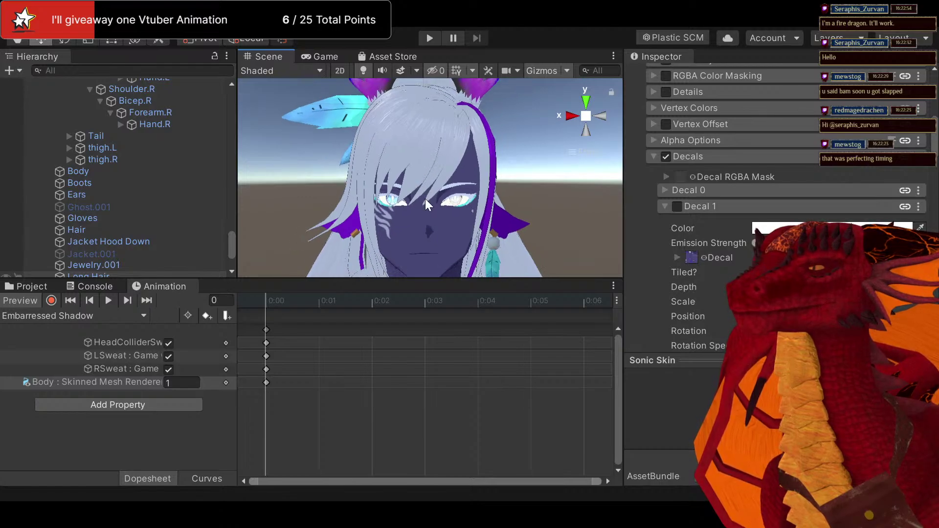
Switch to the Evil Shadow animation clip and widen its property list so the full property names can be read
middle_click_drag(425, 199, 423, 169)
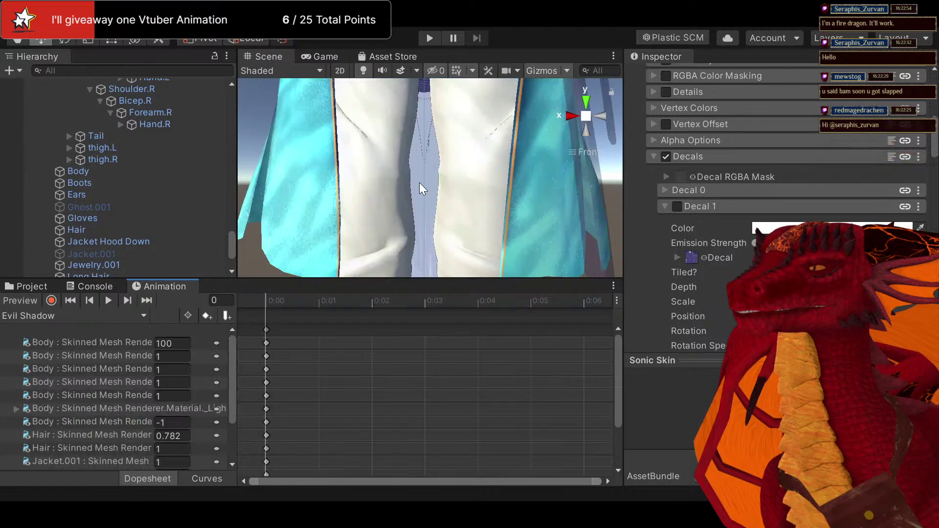
middle_click_drag(418, 182, 426, 289)
scroll(427, 219, "down", 2)
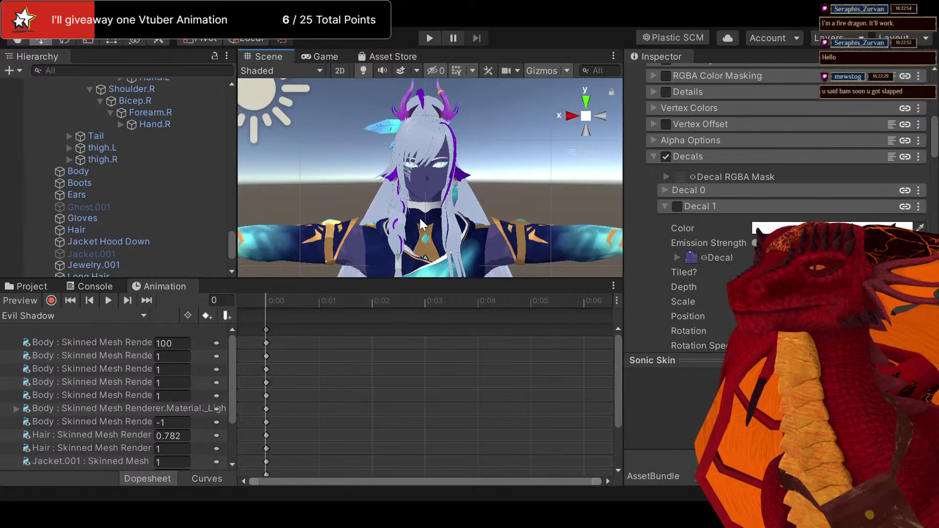
scroll(410, 206, "up", 1)
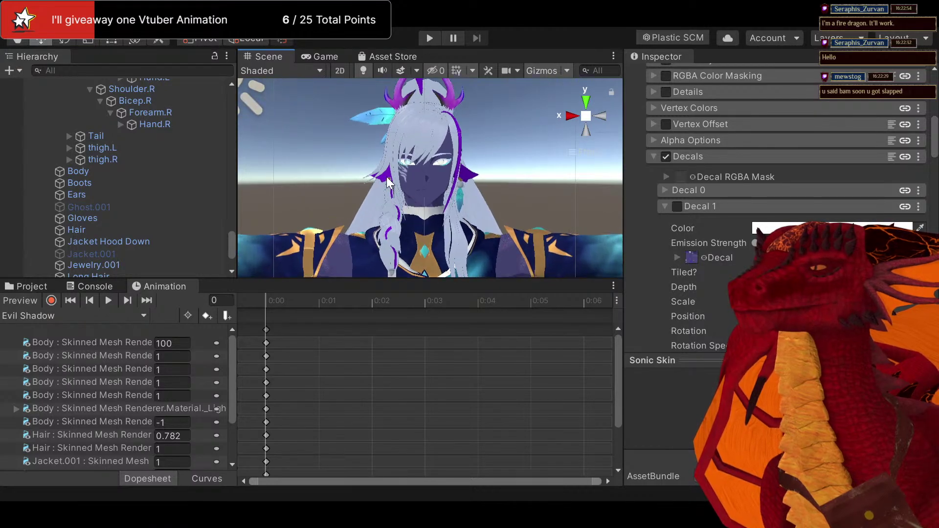
scroll(391, 176, "up", 2)
mouse_move(425, 176)
middle_mouse_down()
mouse_move(444, 169)
mouse_move(433, 172)
middle_mouse_up()
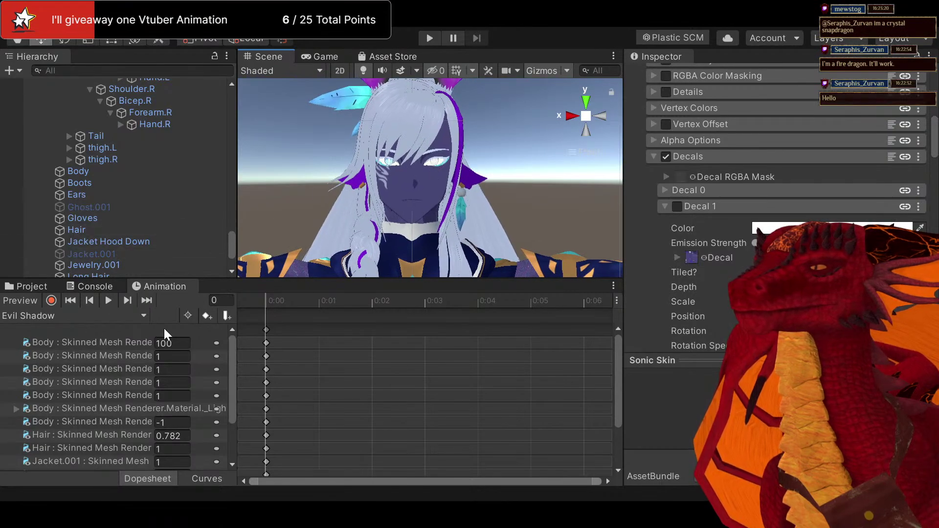
scroll(112, 406, "down", 3)
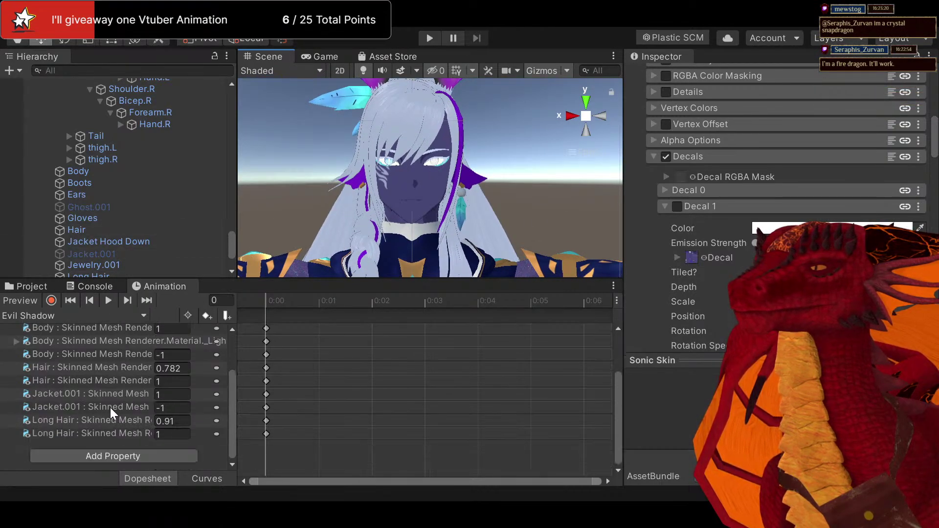
scroll(109, 405, "up", 3)
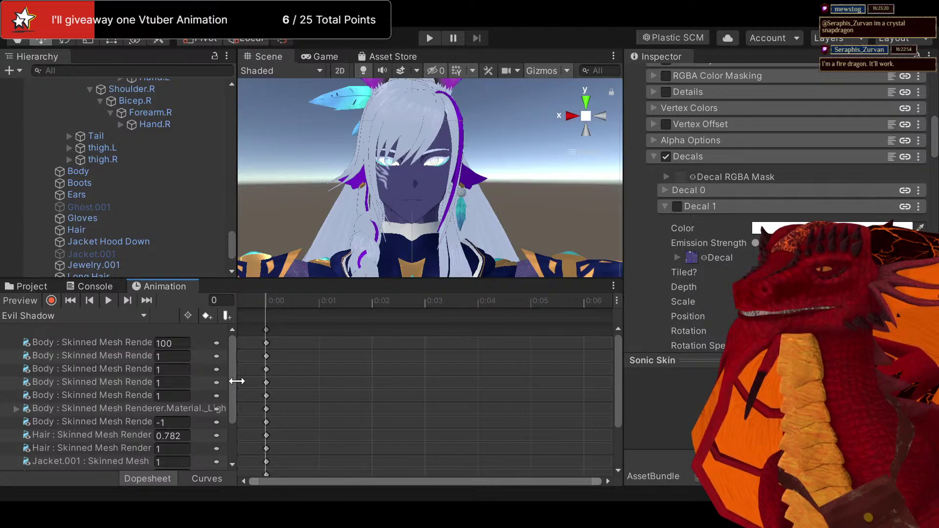
left_click_drag(230, 381, 330, 379)
scroll(118, 391, "down", 3)
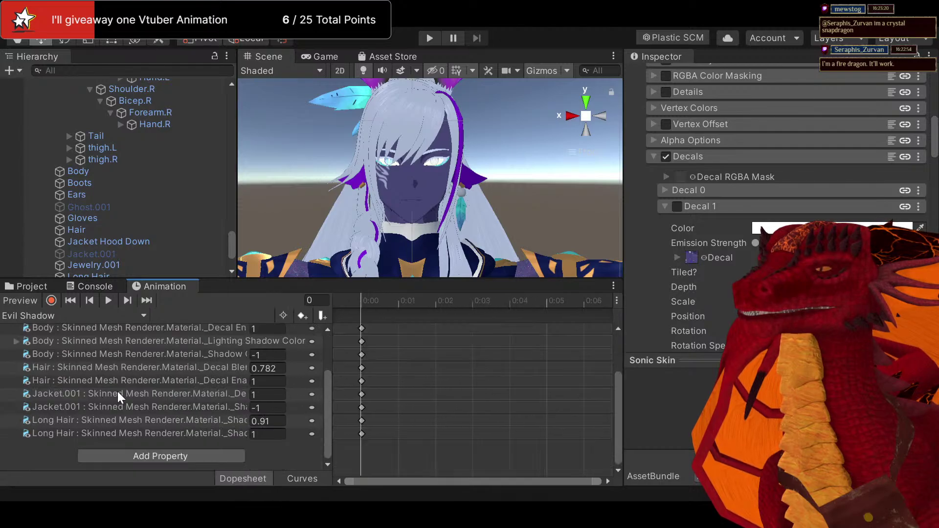
Delete the Long Hair, Jacket.001 and Hair material properties from the Evil Shadow clip
left_click(97, 430)
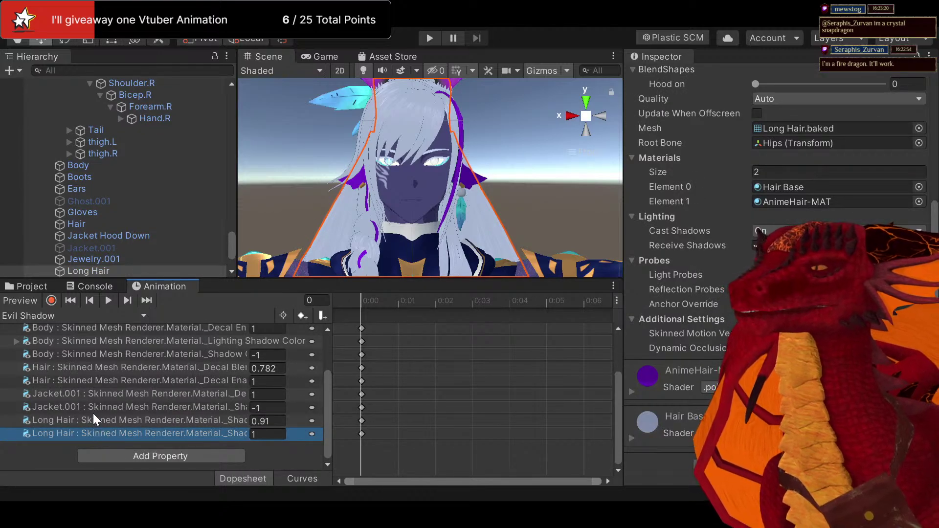
key("Delete")
key("Delete")
key("Delete")
key("Delete")
key("Delete")
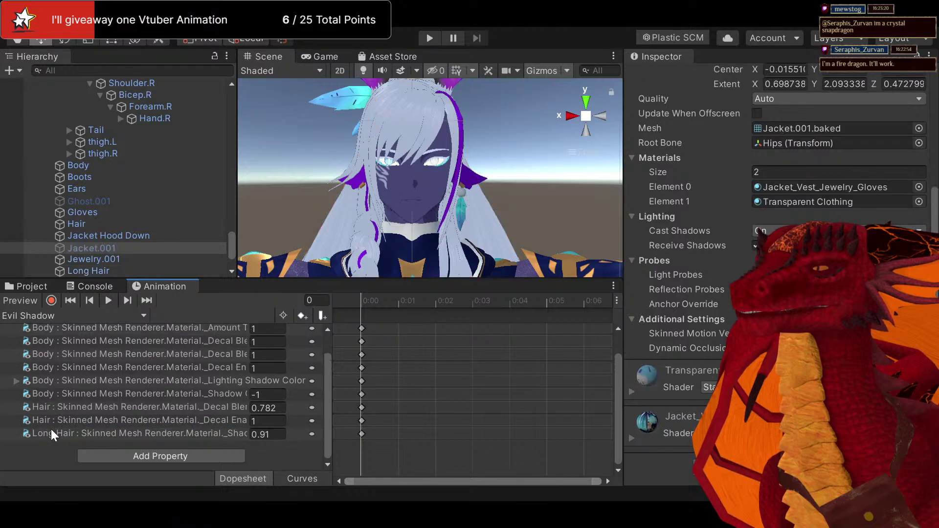
left_click(51, 430)
key("Delete")
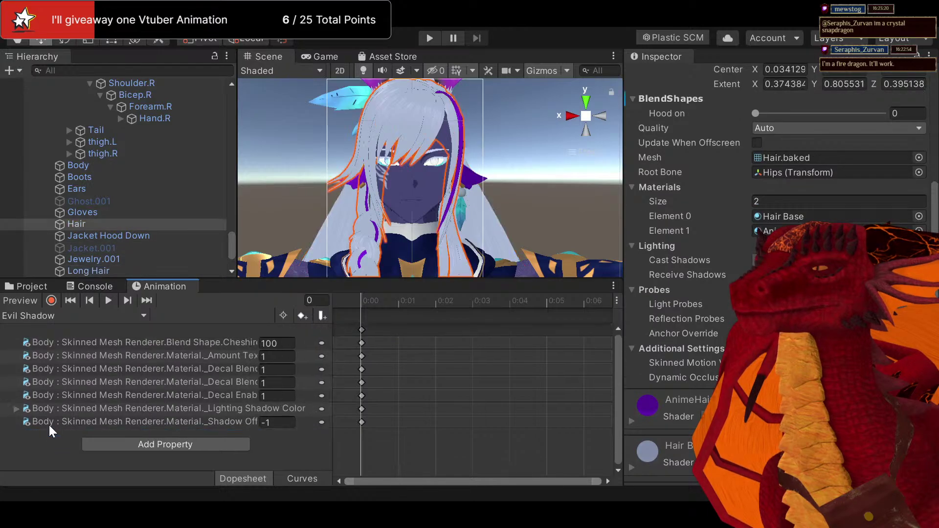
Delete all the Body material properties and the Cheshire blend shape property from the Evil Shadow clip
left_click(45, 423)
key("Delete")
left_click(45, 410)
key("Delete")
left_click(46, 396)
key("Delete")
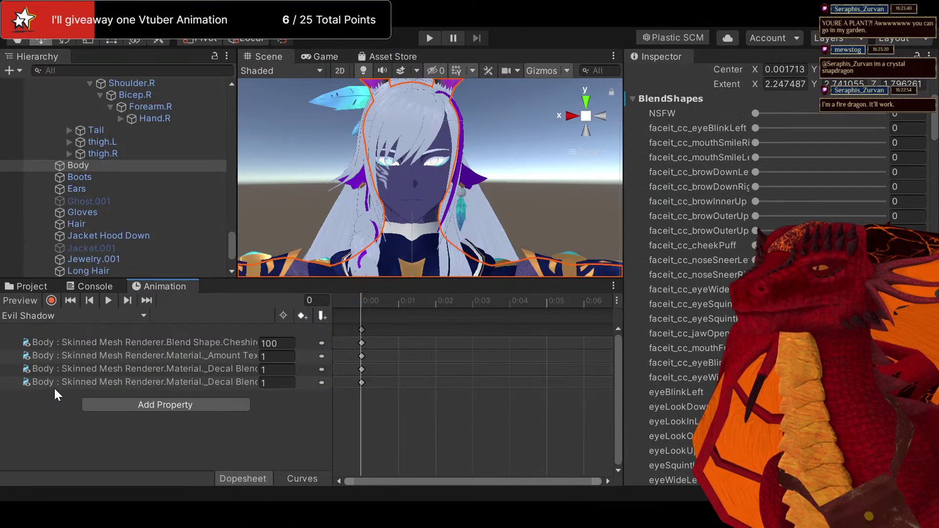
left_click(55, 385)
key("Delete")
left_click(57, 367)
key("Delete")
left_click(55, 356)
key("Delete")
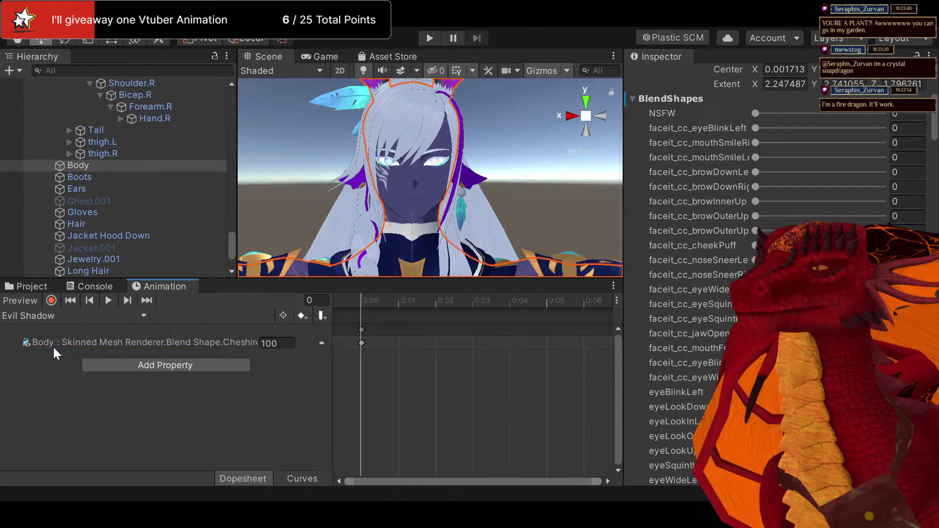
left_click(54, 346)
key("Delete")
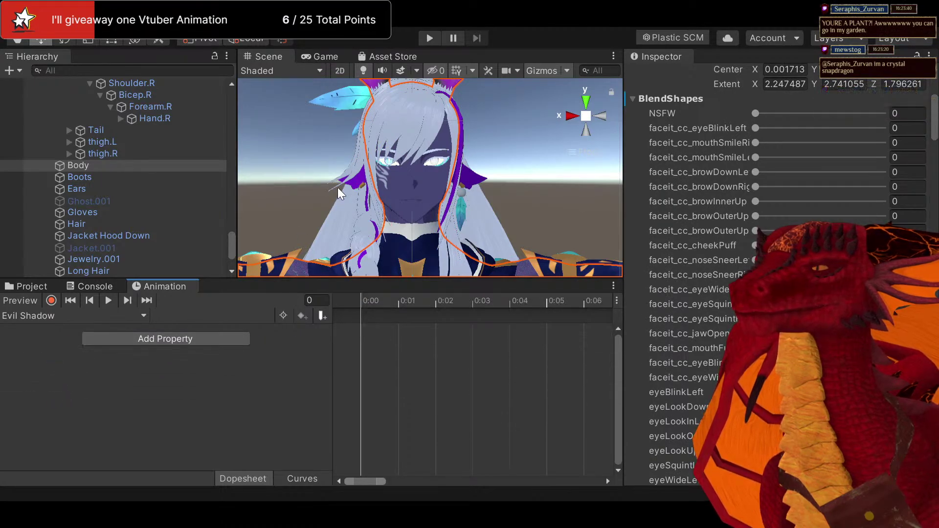
Start recording the Evil Shadow clip and key the Body's Cheshire blend shape at 100
middle_click_drag(338, 187, 348, 202)
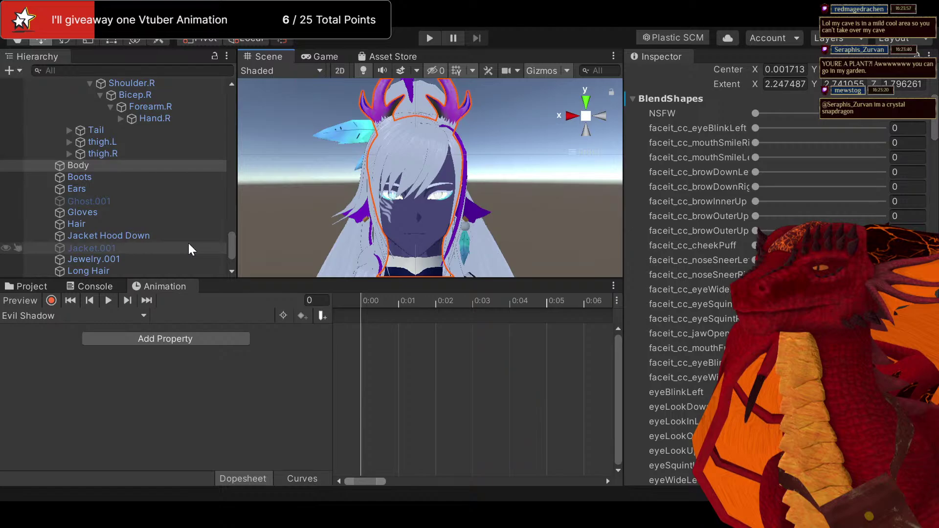
middle_click_drag(389, 206, 362, 161)
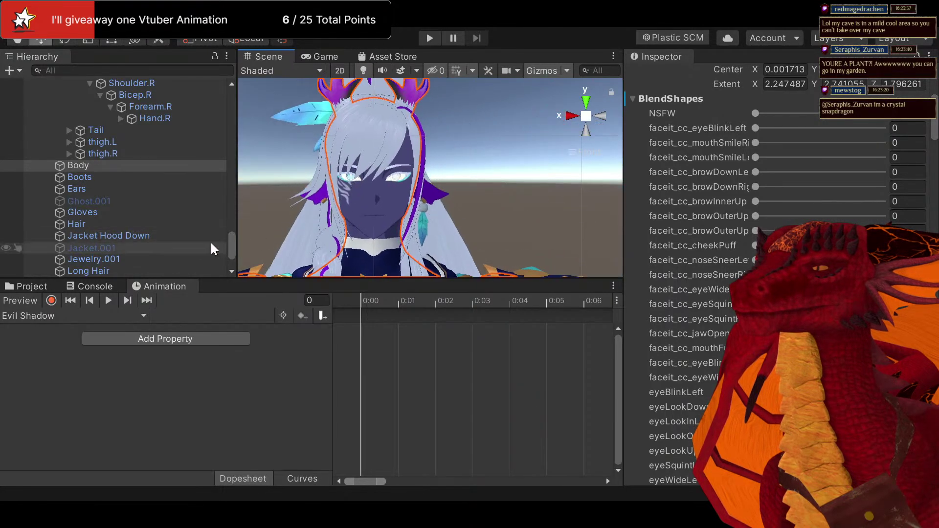
scroll(134, 169, "up", 3)
scroll(134, 169, "down", 3)
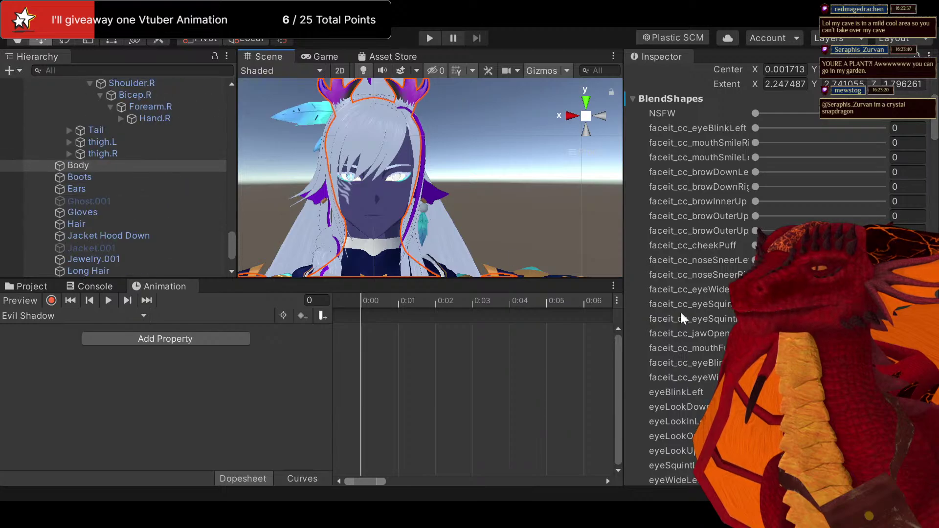
scroll(709, 337, "down", 15)
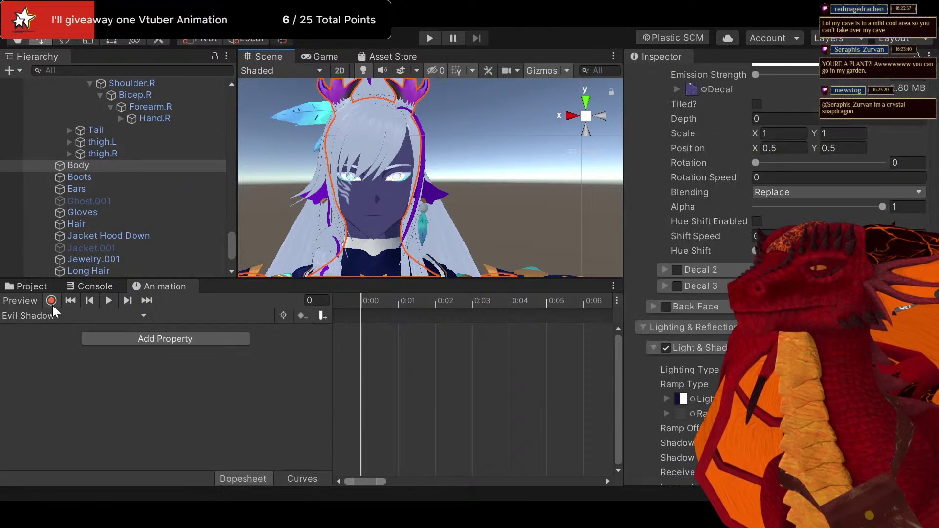
scroll(714, 327, "up", 10)
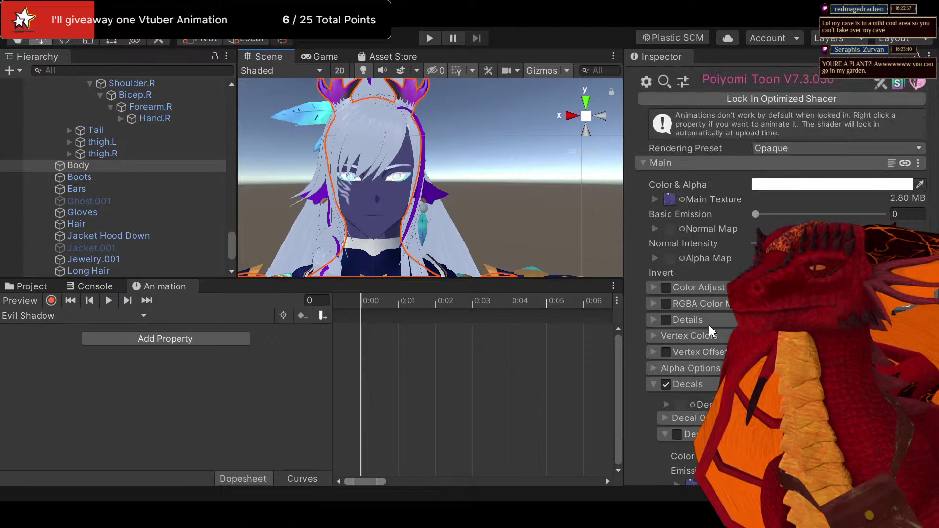
scroll(707, 324, "up", 8)
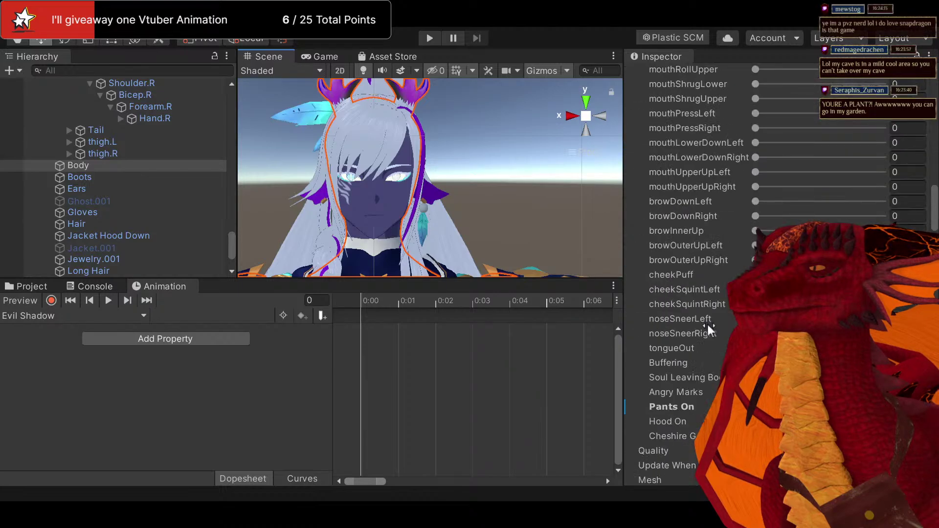
left_click(51, 300)
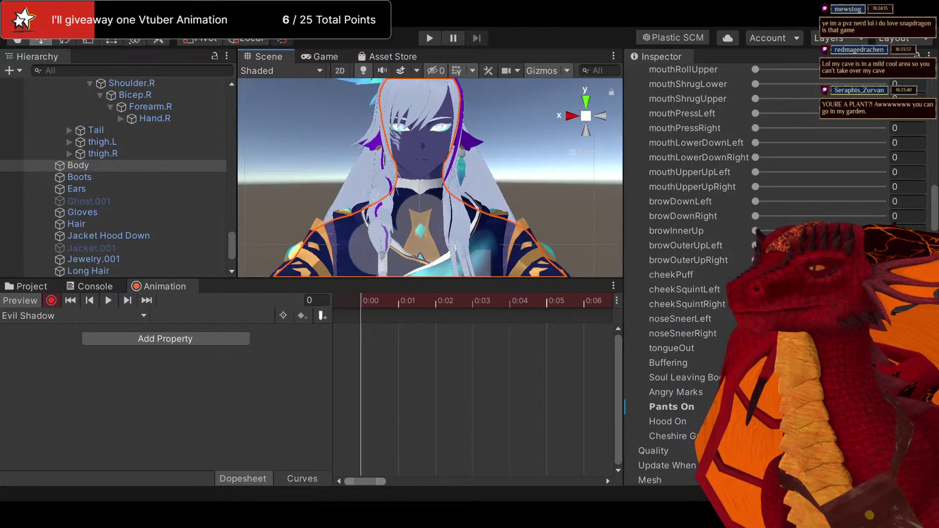
left_click_drag(756, 436, 887, 436)
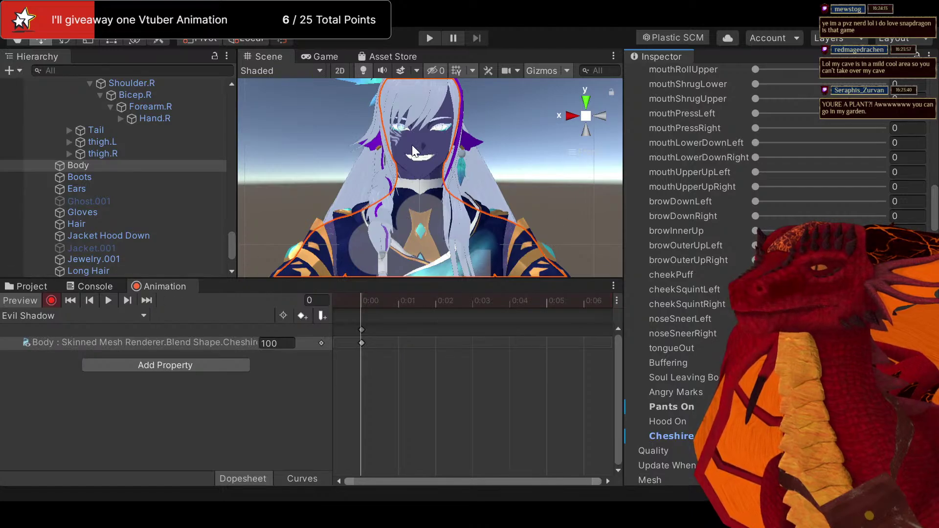
Expand the Body's Iris material and record its first Amount Texture property at 1 in the Evil Shadow clip
middle_click_drag(411, 144, 443, 177)
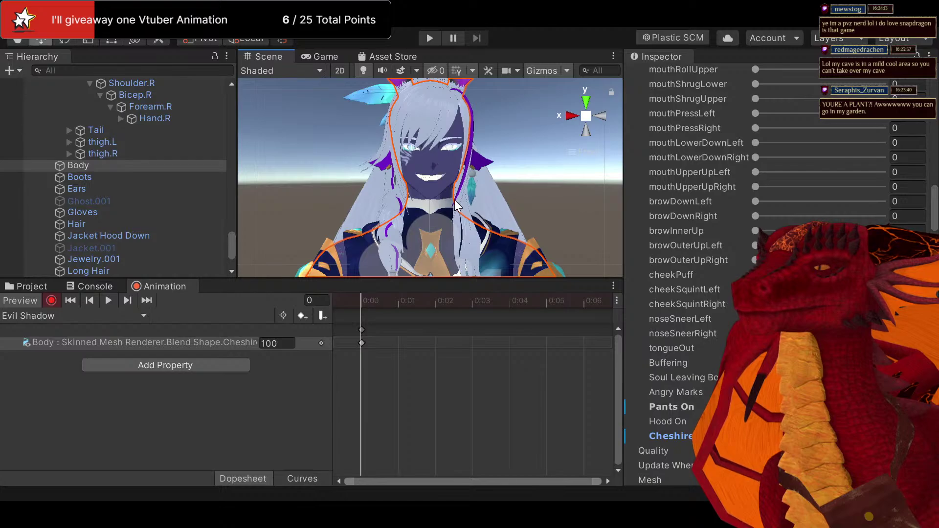
scroll(455, 200, "up", 5)
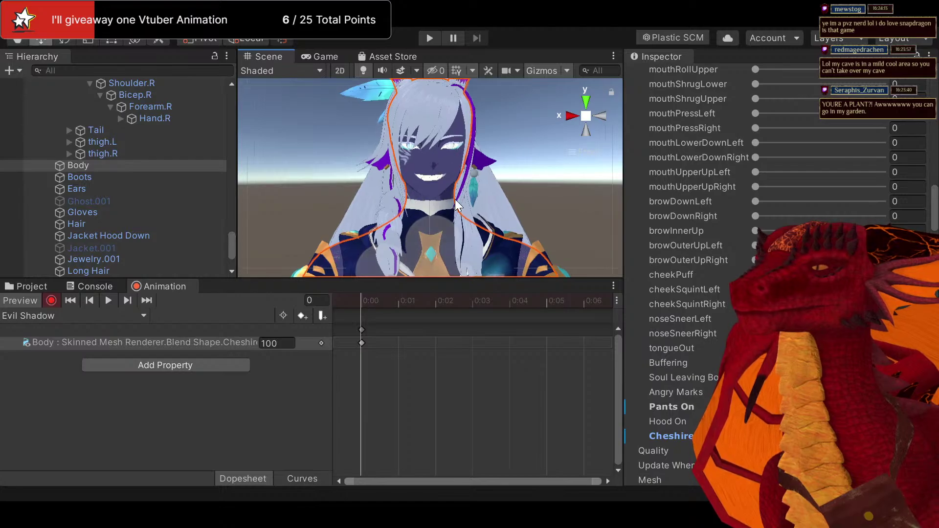
middle_click_drag(454, 187, 443, 205)
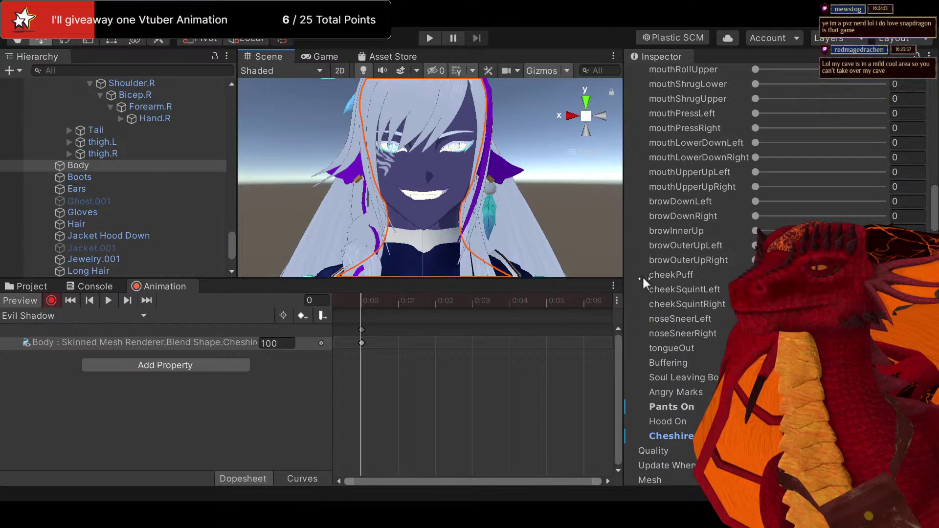
scroll(687, 330, "up", 12)
scroll(687, 329, "down", 9)
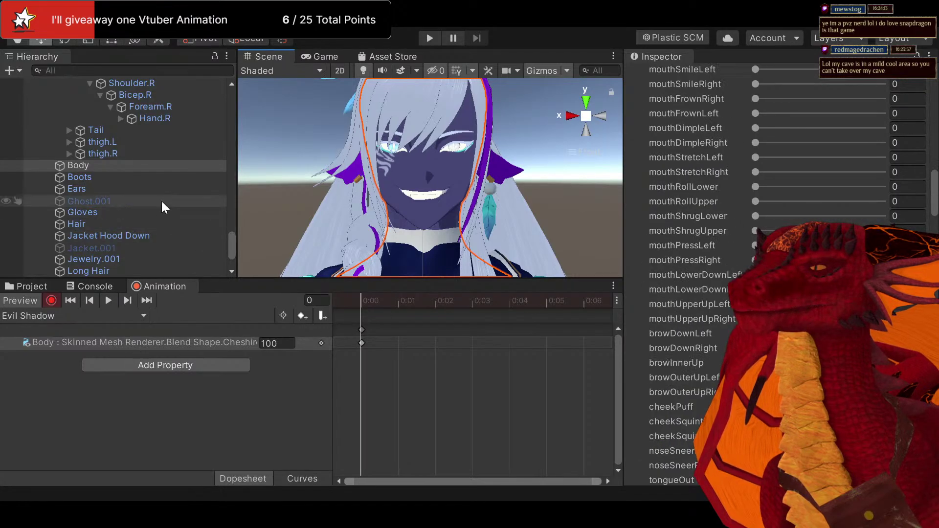
scroll(725, 325, "down", 15)
scroll(720, 322, "down", 10)
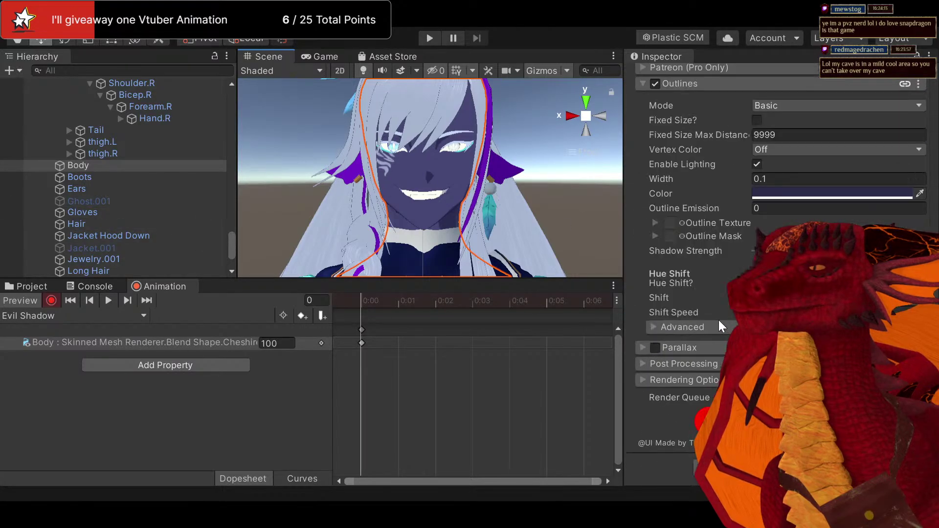
scroll(717, 315, "up", 20)
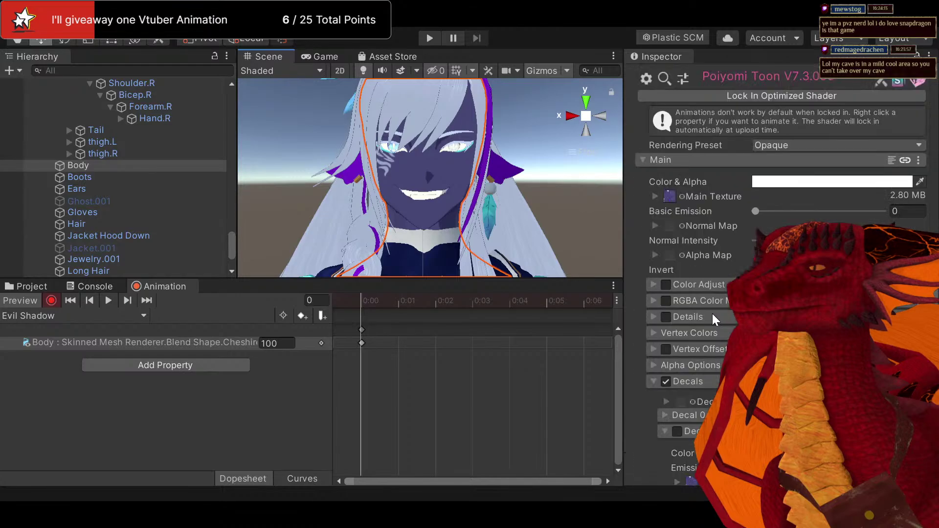
scroll(707, 309, "up", 6)
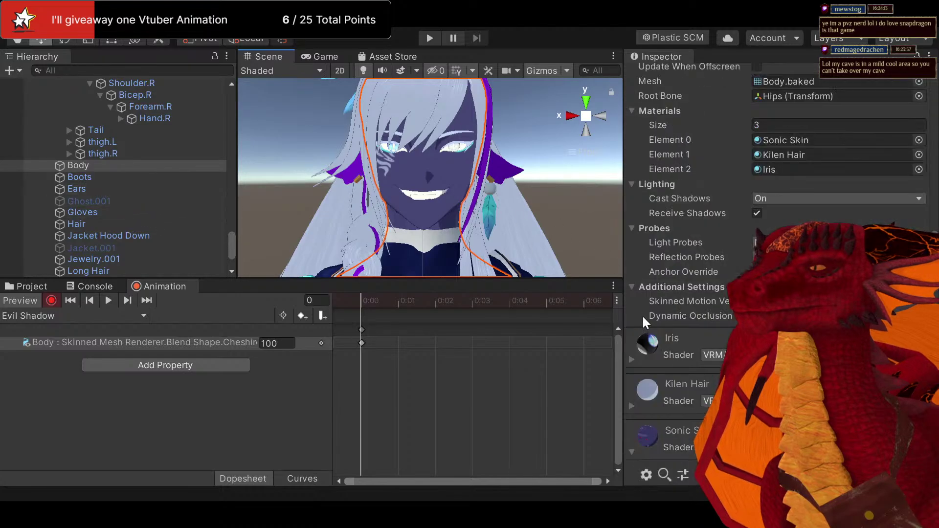
left_click(635, 356)
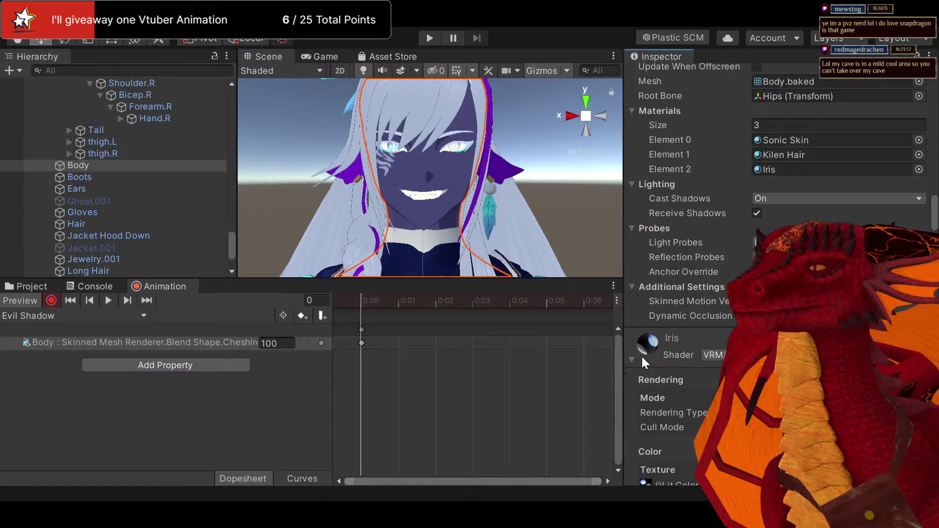
scroll(650, 356, "down", 6)
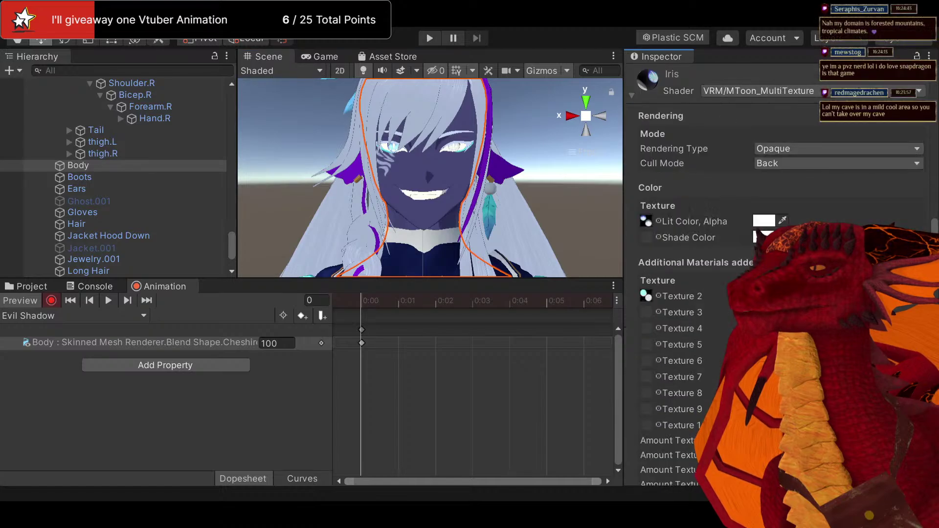
left_click_drag(646, 439, 652, 438)
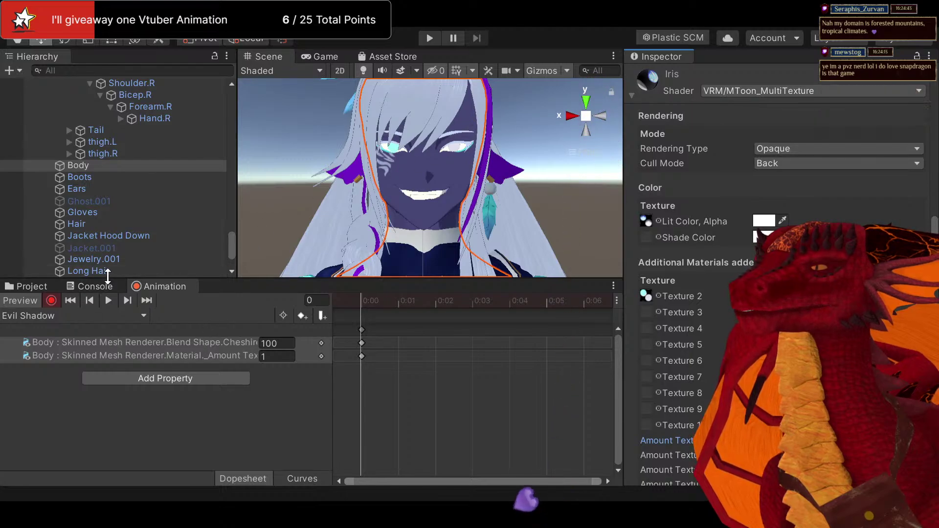
Browse the project assets to the Kilen Final 1.Materials folder inside VRM Fixed
left_click(38, 289)
scroll(382, 377, "up", 5)
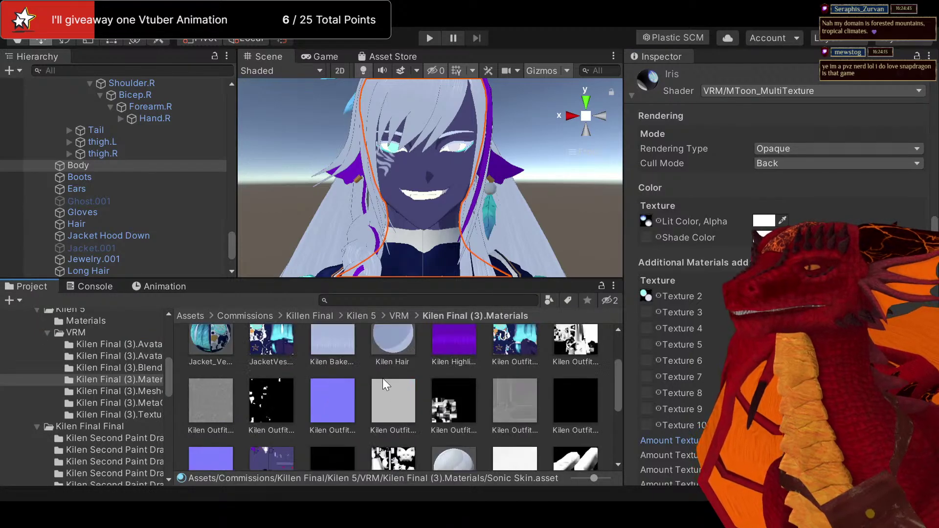
scroll(422, 380, "down", 5)
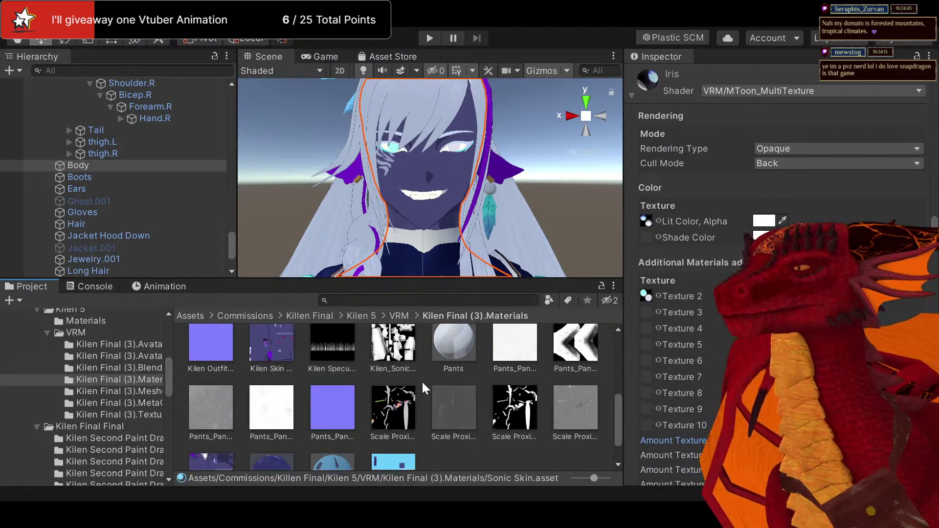
scroll(120, 412, "down", 5)
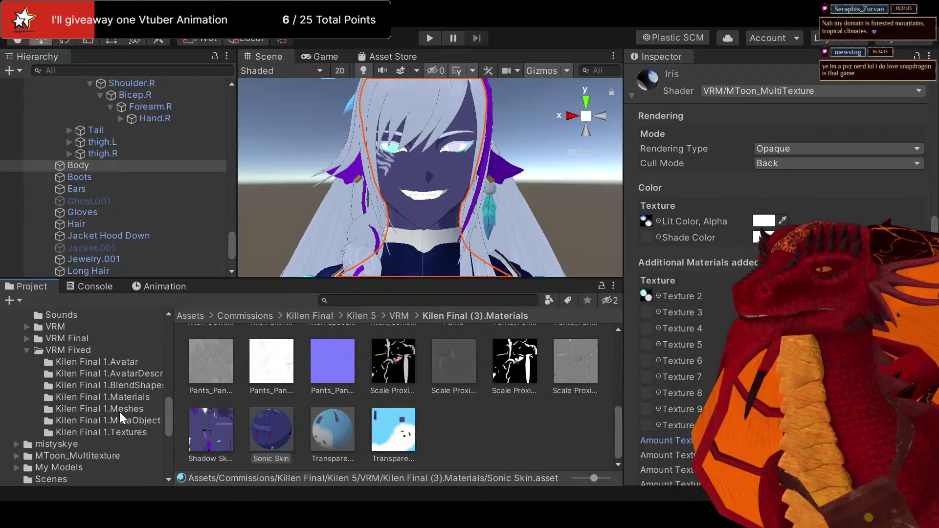
left_click(125, 395)
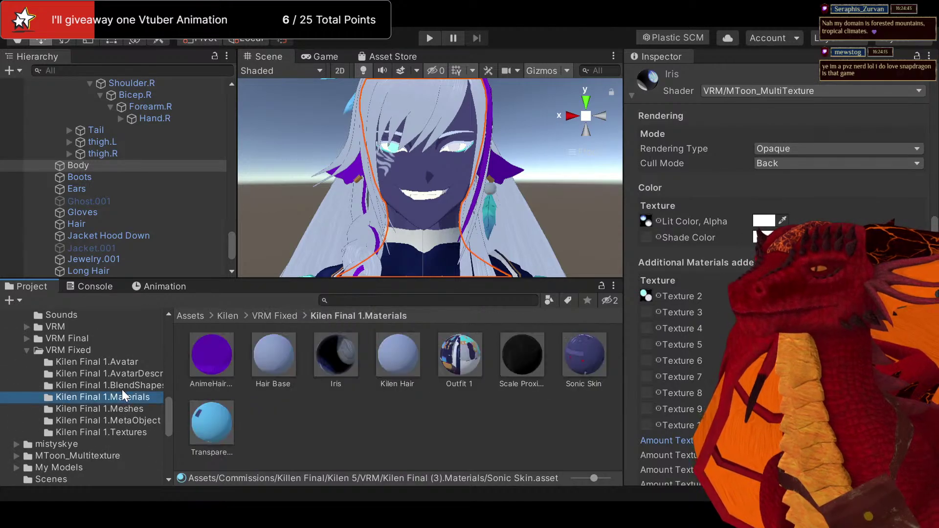
Move the three Kilen Spoky textures from Kilen's Materials folder into the Kilen Final (3).Materials folder under Kilen 5's VRM
scroll(86, 338, "down", 5)
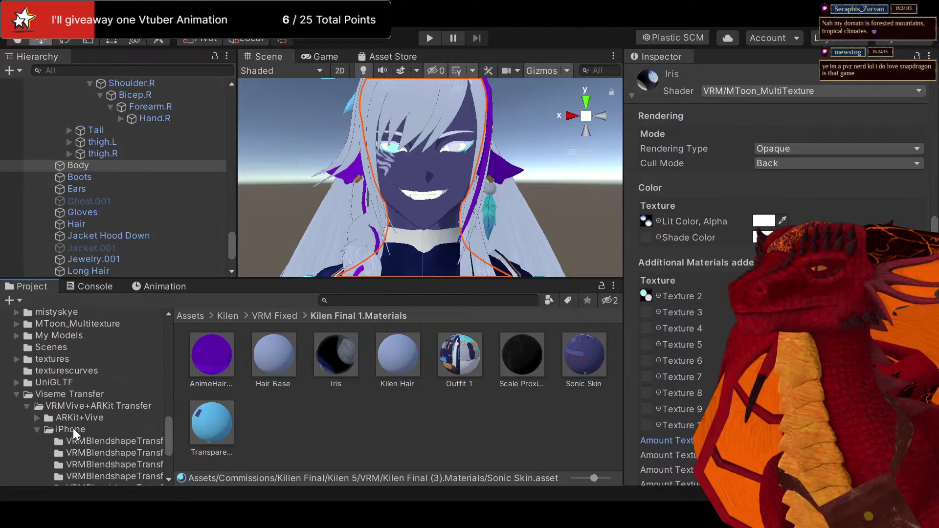
scroll(73, 428, "up", 5)
left_click(82, 349)
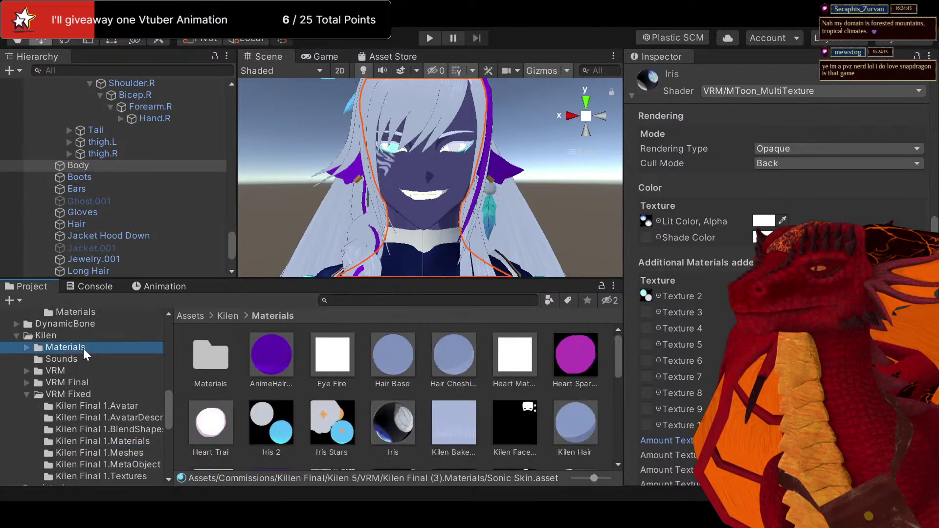
scroll(370, 373, "down", 1)
scroll(370, 373, "down", 1)
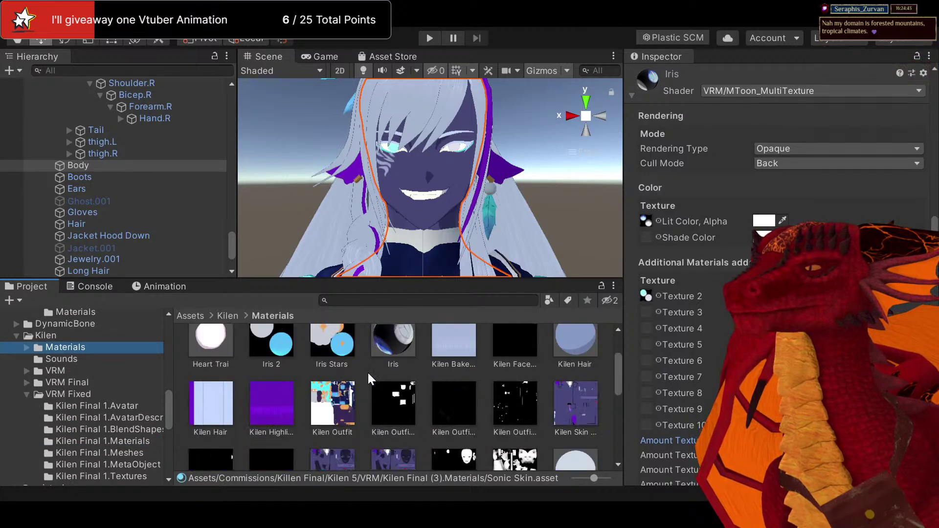
scroll(369, 372, "down", 1)
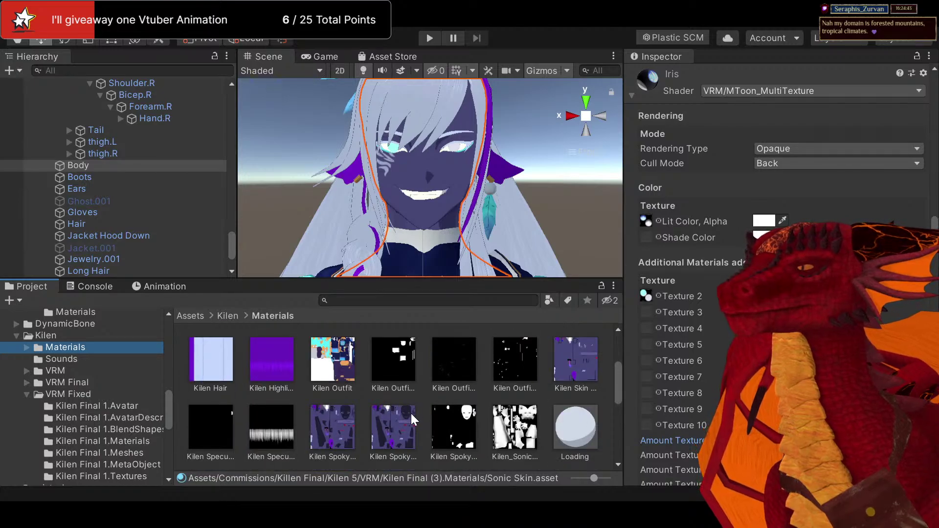
scroll(446, 412, "down", 1)
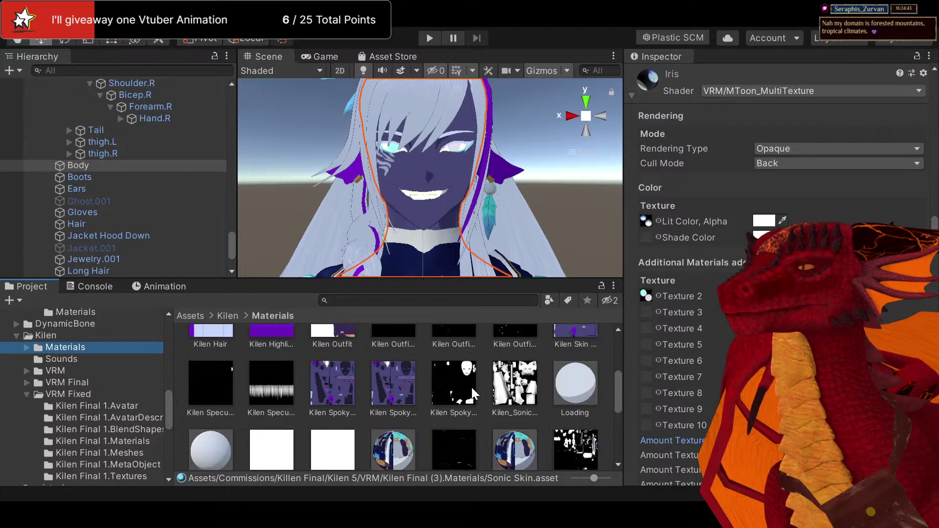
left_click(332, 383)
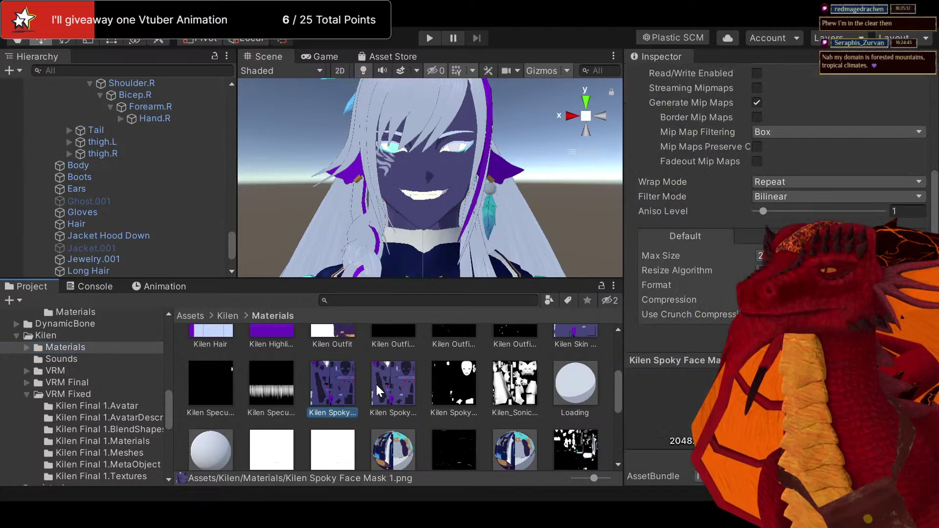
left_click(453, 382, "shift")
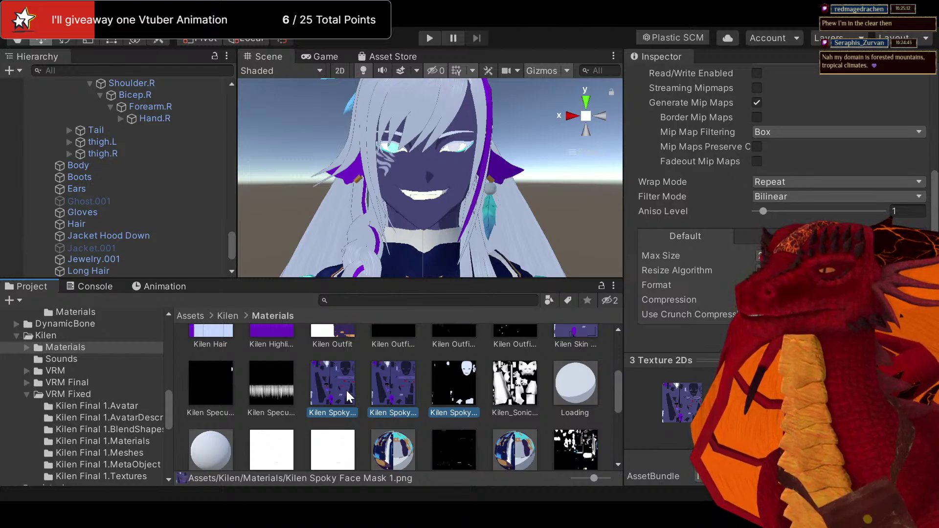
scroll(78, 394, "up", 10)
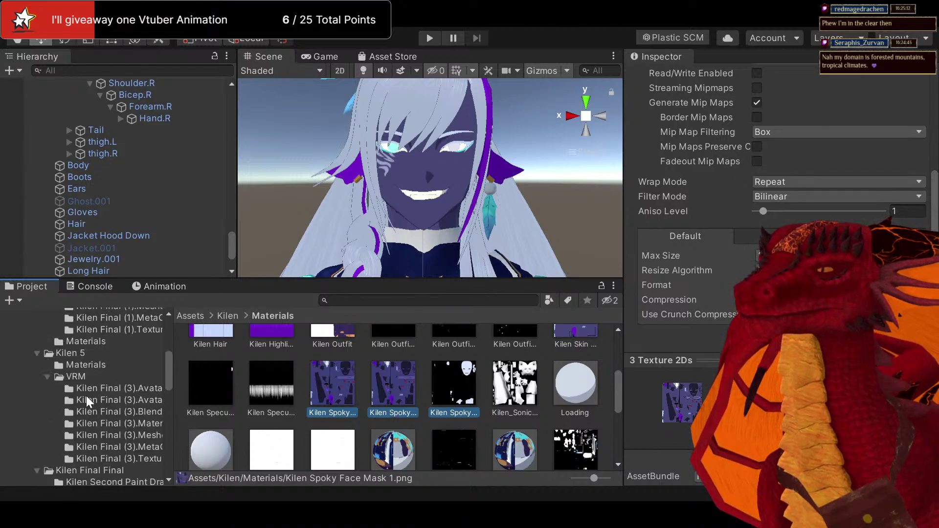
scroll(87, 395, "down", 5)
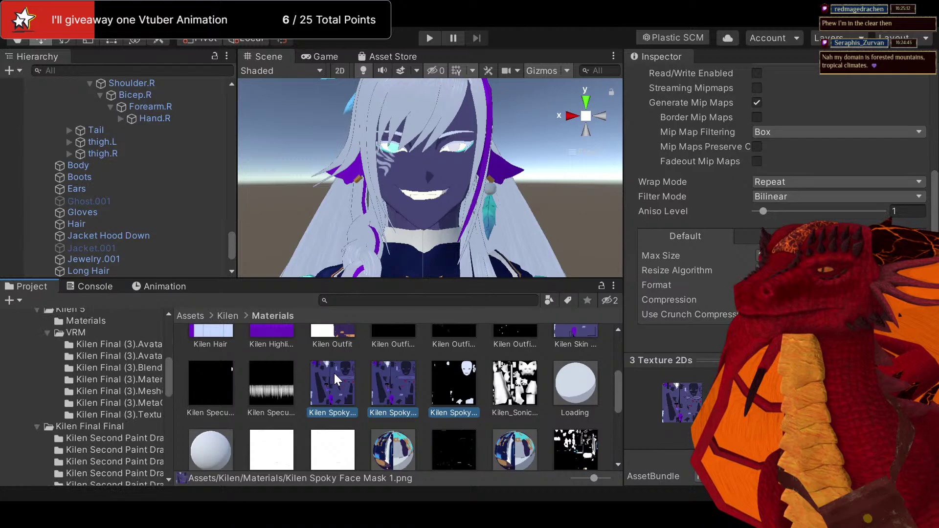
left_click_drag(331, 373, 124, 376)
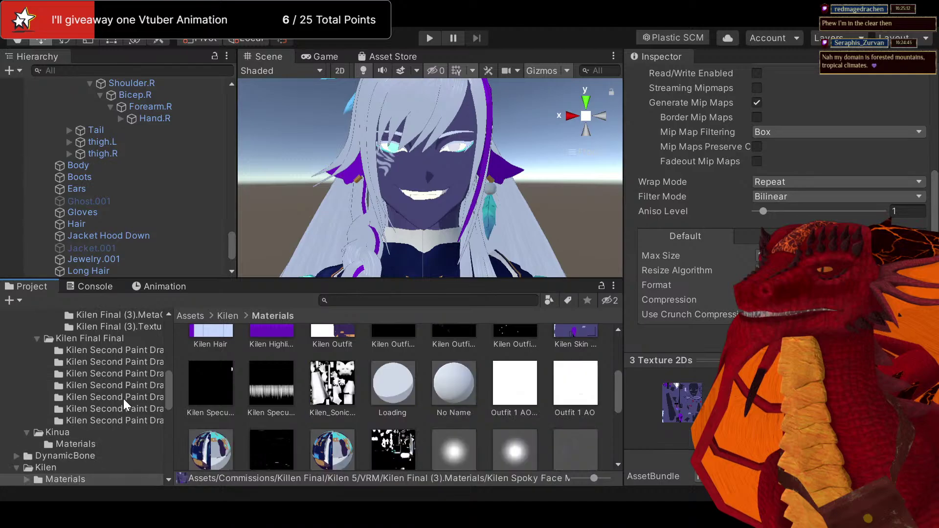
Open the Kilen Final (3).Materials folder under Kilen 5 and select the Sonic Skin material
scroll(124, 399, "up", 5)
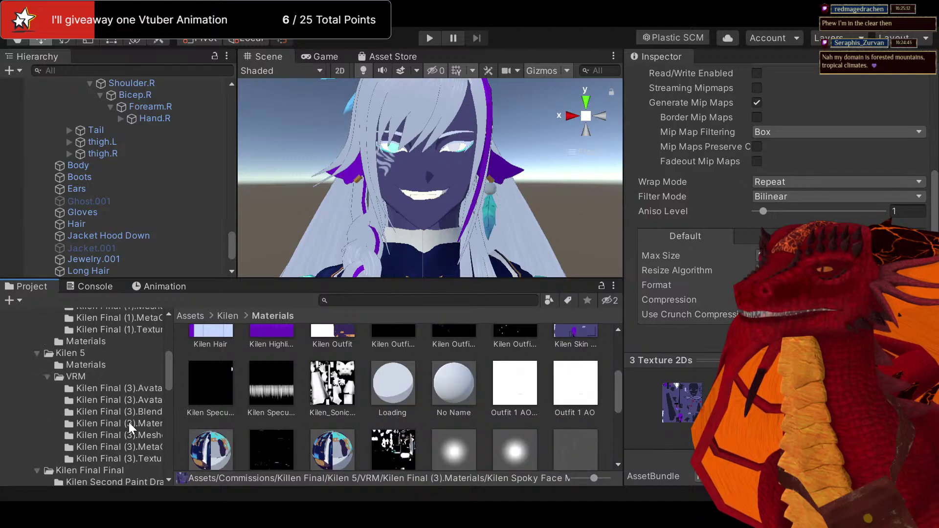
left_click(129, 425)
scroll(454, 378, "down", 3)
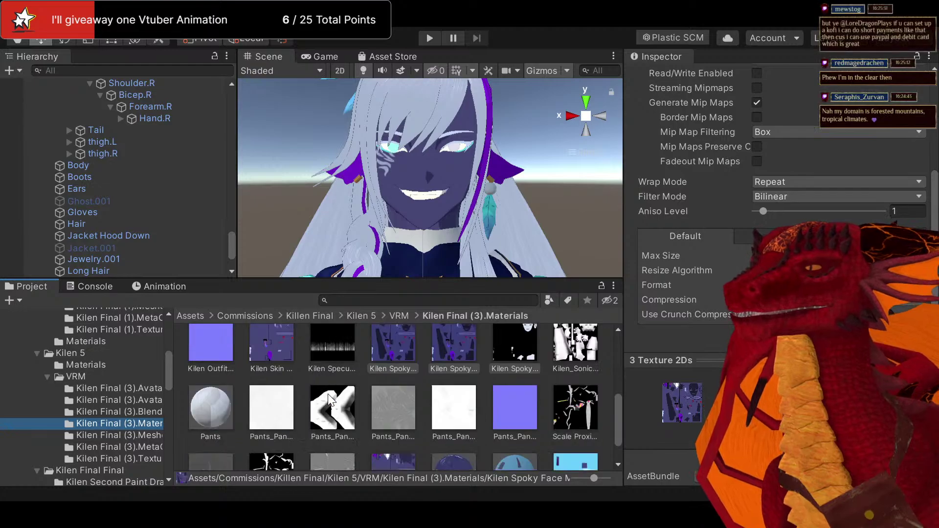
left_click(435, 427)
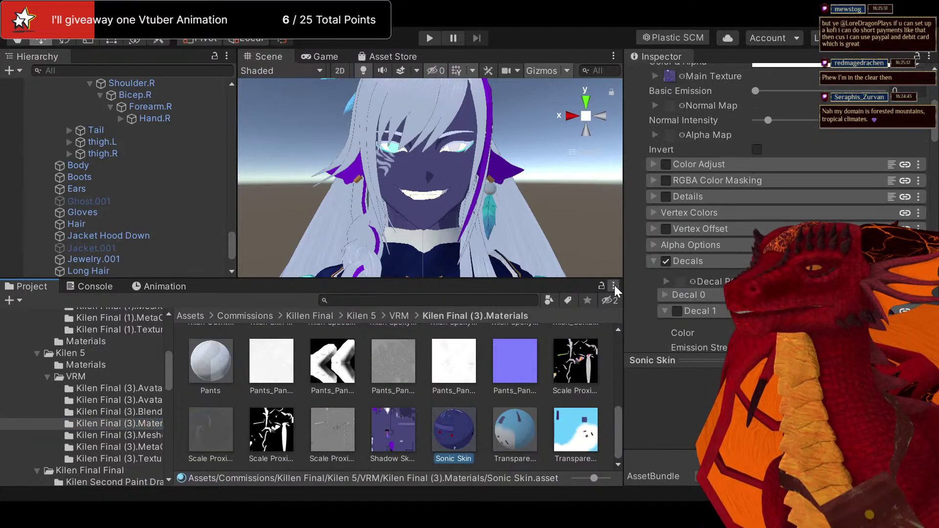
Collapse the Decal 1 settings and expand Decal 2 in the Sonic Skin material
scroll(669, 241, "down", 5)
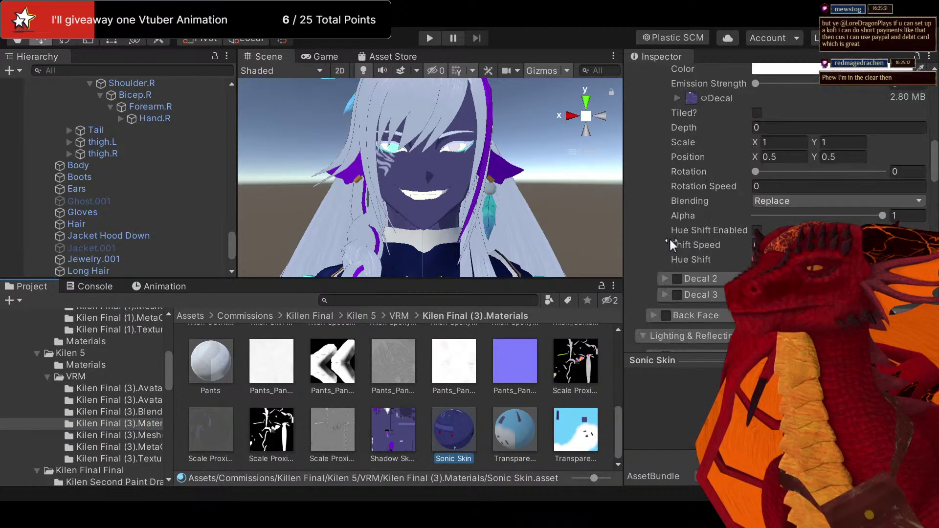
scroll(669, 237, "up", 5)
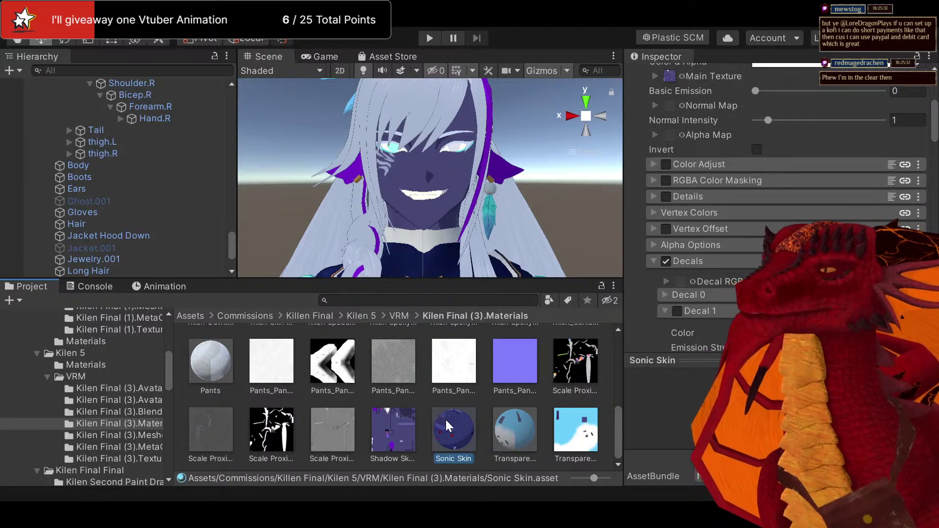
left_click(664, 310)
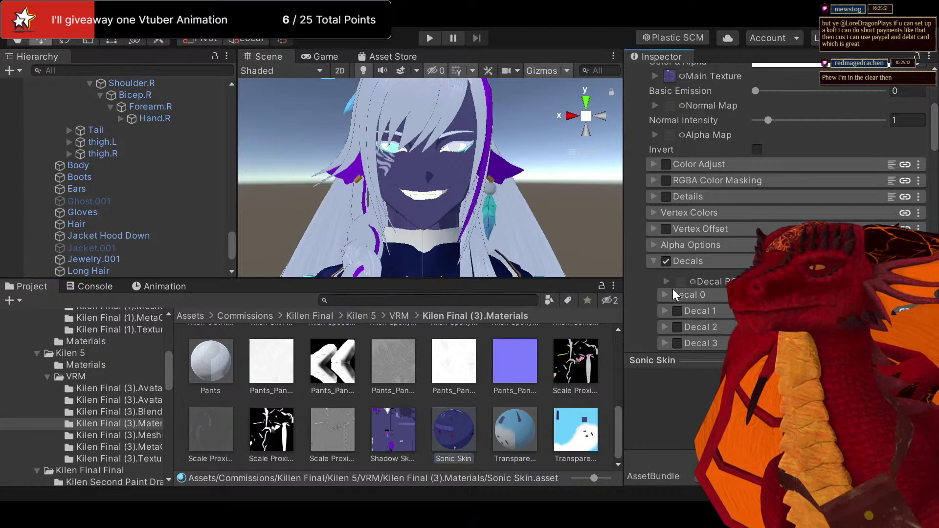
left_click(663, 325)
scroll(666, 310, "down", 3)
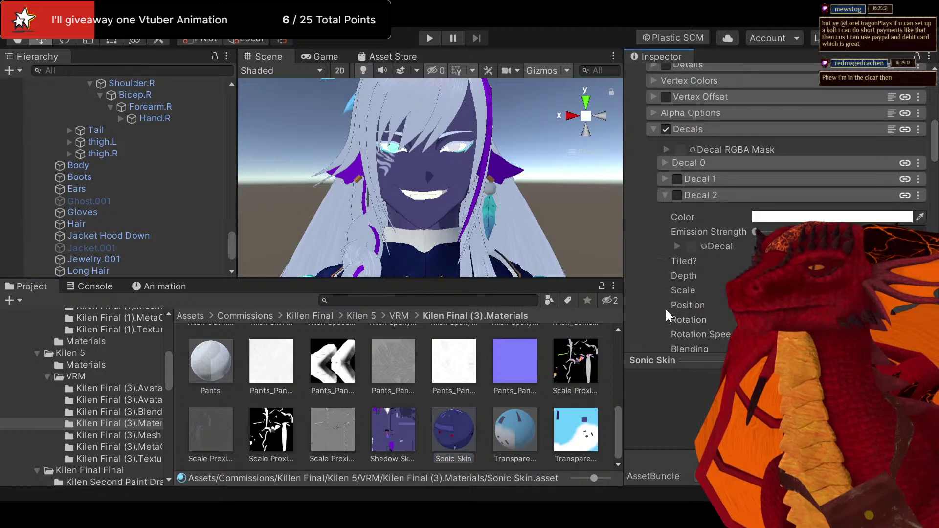
scroll(431, 413, "up", 1)
scroll(427, 408, "down", 1)
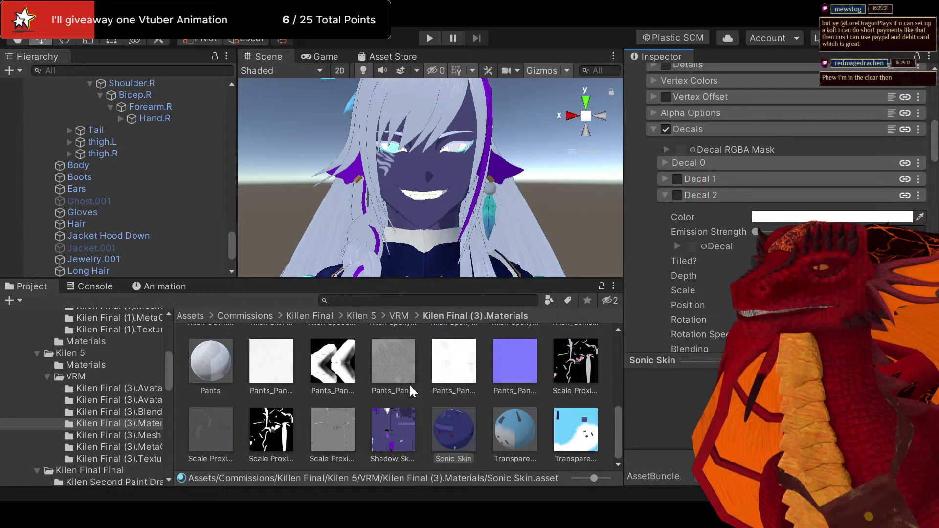
scroll(483, 399, "up", 1)
scroll(482, 401, "down", 1)
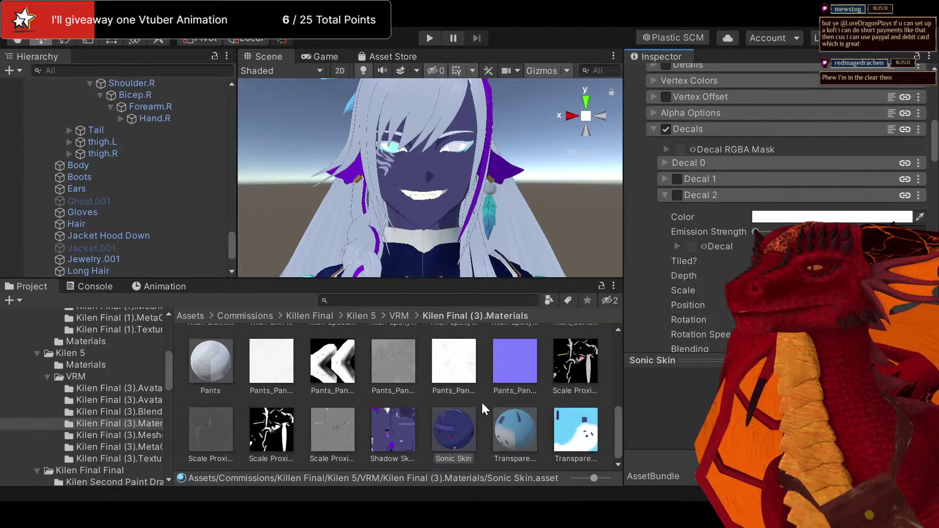
Assign the second Kilen Spoky texture as the Sonic Skin's Decal 2 image and enable Decal 2
scroll(481, 401, "up", 2)
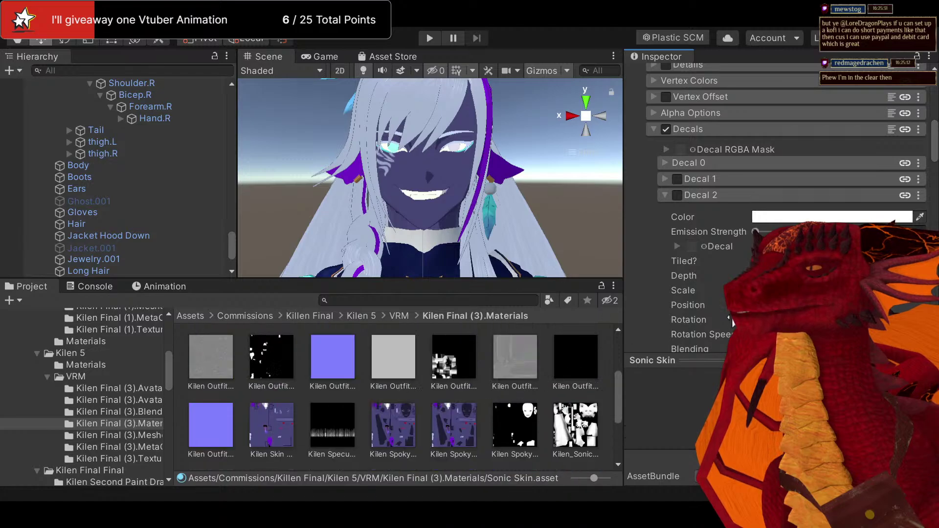
scroll(732, 322, "up", 2)
scroll(732, 321, "down", 6)
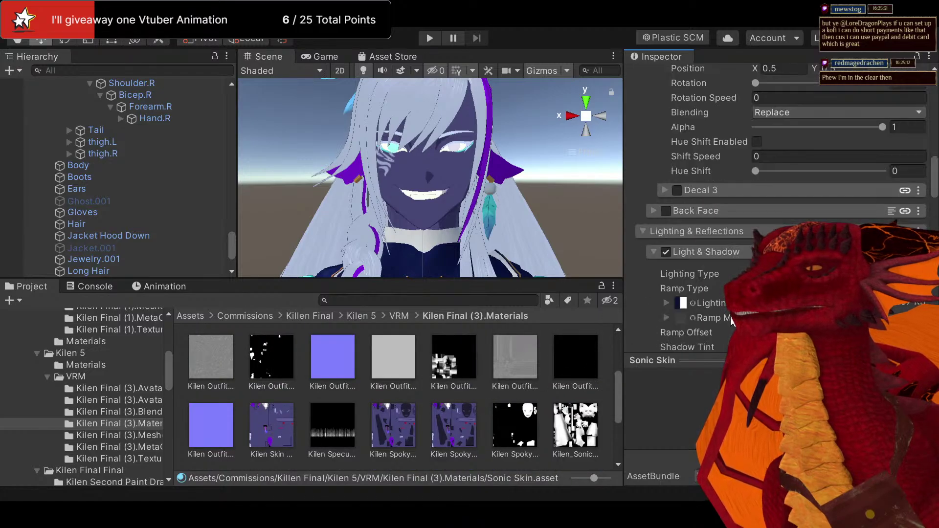
scroll(731, 320, "up", 6)
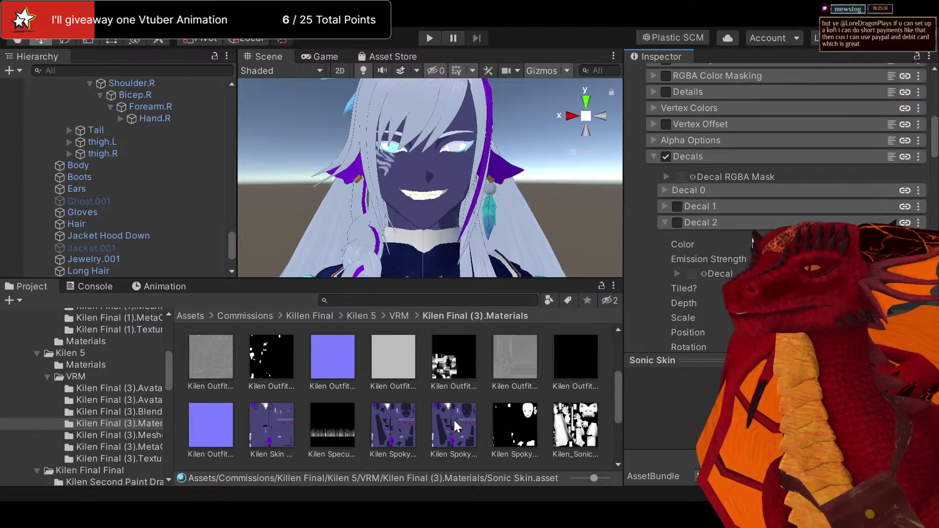
left_click_drag(433, 161, 457, 270, "alt")
left_click_drag(453, 435, 683, 265)
scroll(682, 265, "down", 3)
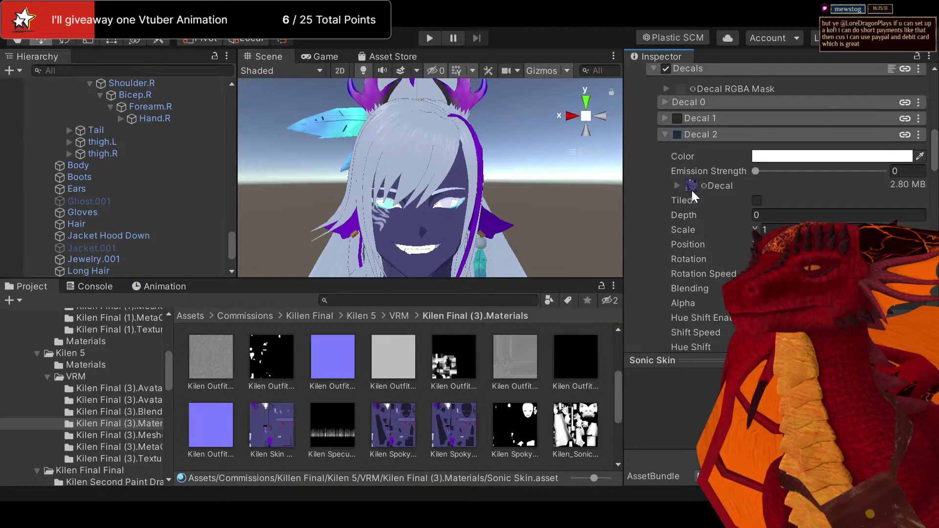
left_click(677, 134)
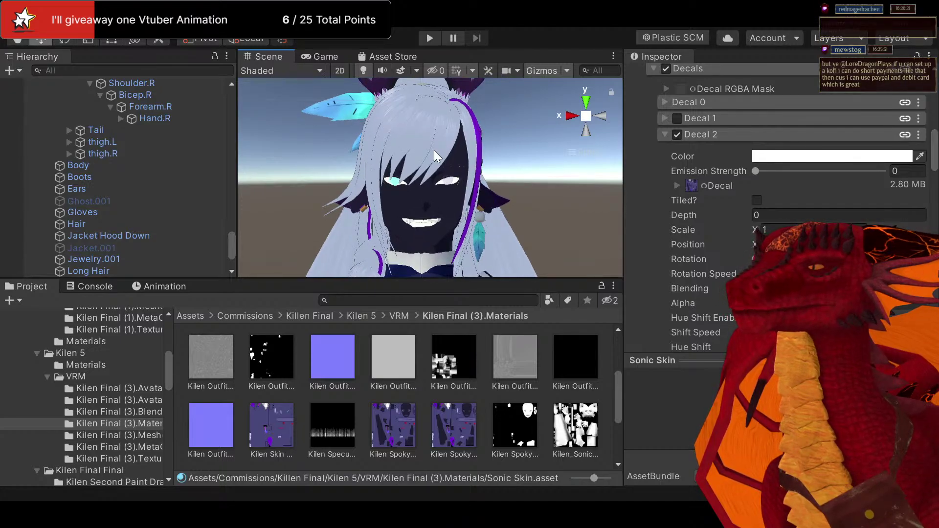
Examine the avatar's face, fringe and upper body with Decal 2 applied from several angles and distances
middle_click_drag(434, 162, 459, 183)
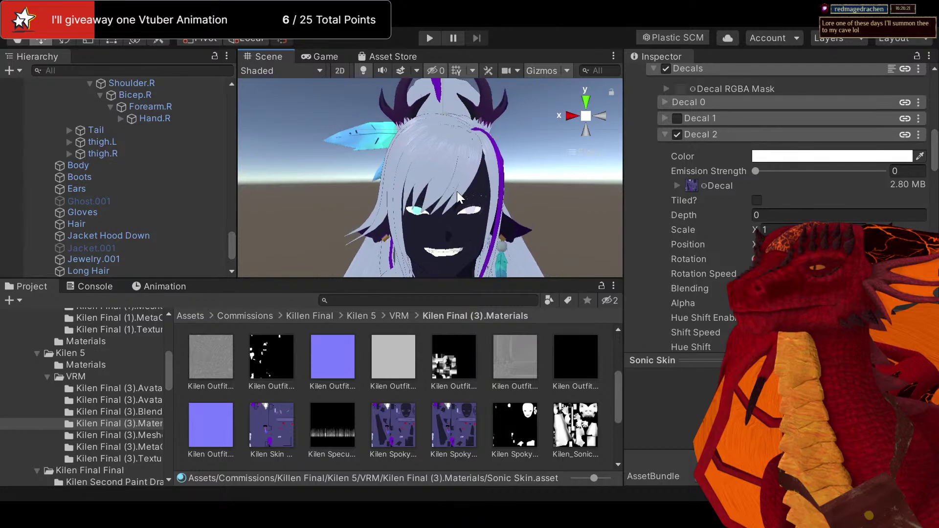
middle_click_drag(478, 220, 472, 174)
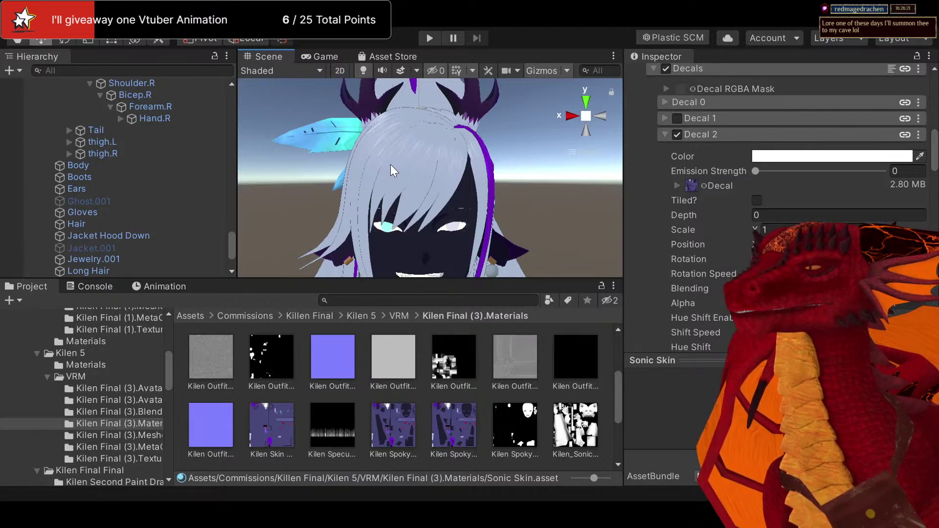
scroll(442, 175, "up", 3)
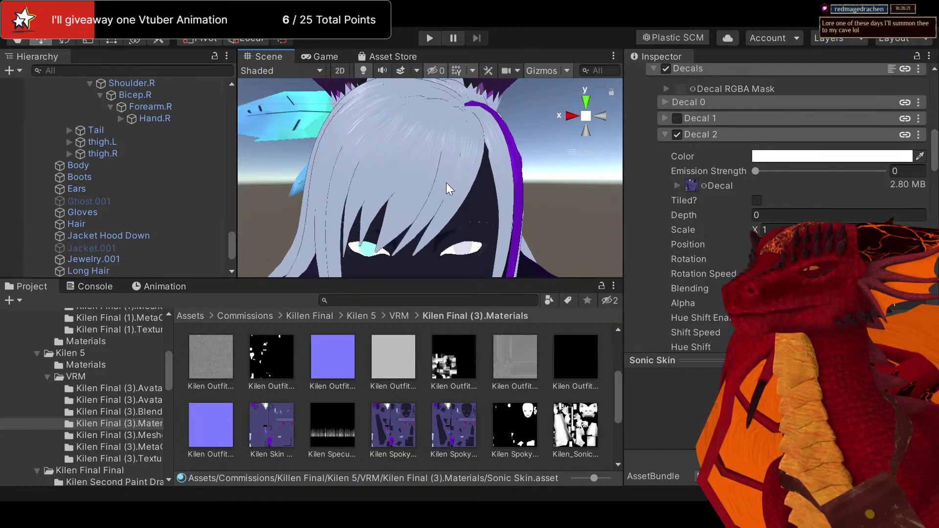
left_click_drag(446, 182, 571, 224, "alt")
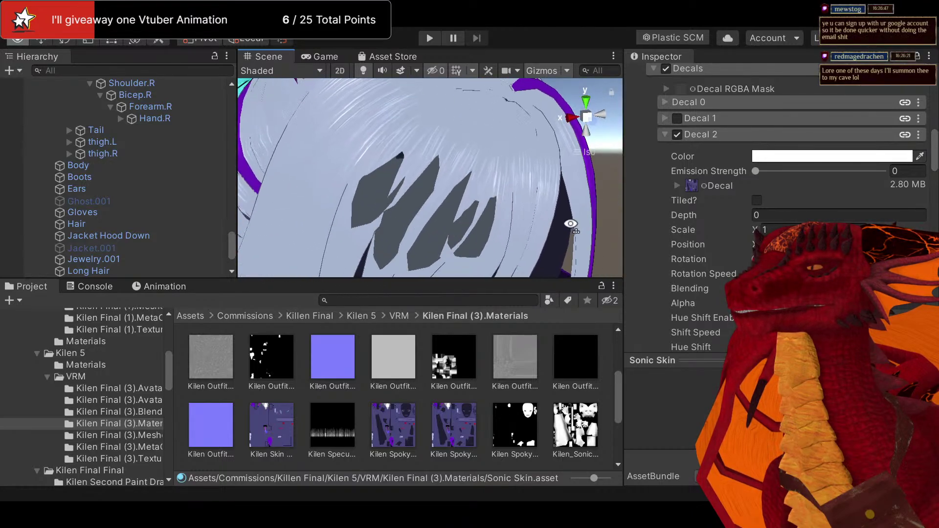
right_click_drag(571, 224, 457, 140)
scroll(474, 201, "down", 1)
scroll(438, 169, "up", 2)
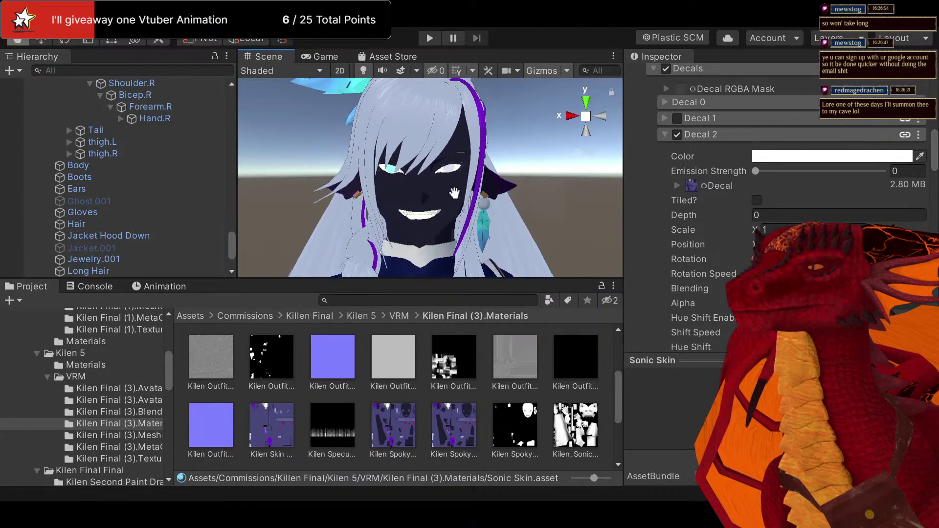
mouse_move(453, 218)
left_mouse_down("alt")
mouse_move(621, 245)
mouse_move(448, 211)
left_mouse_up("alt")
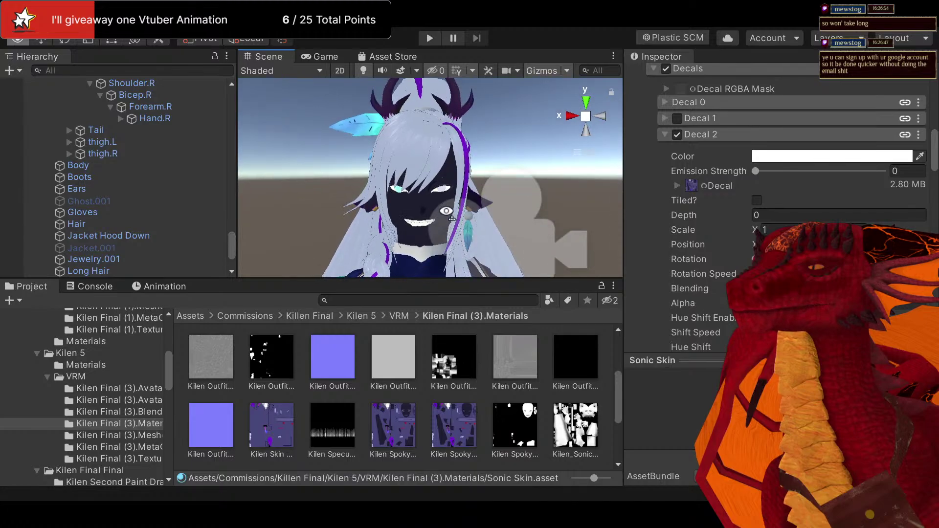
scroll(449, 211, "down", 4)
middle_click_drag(450, 210, 447, 126)
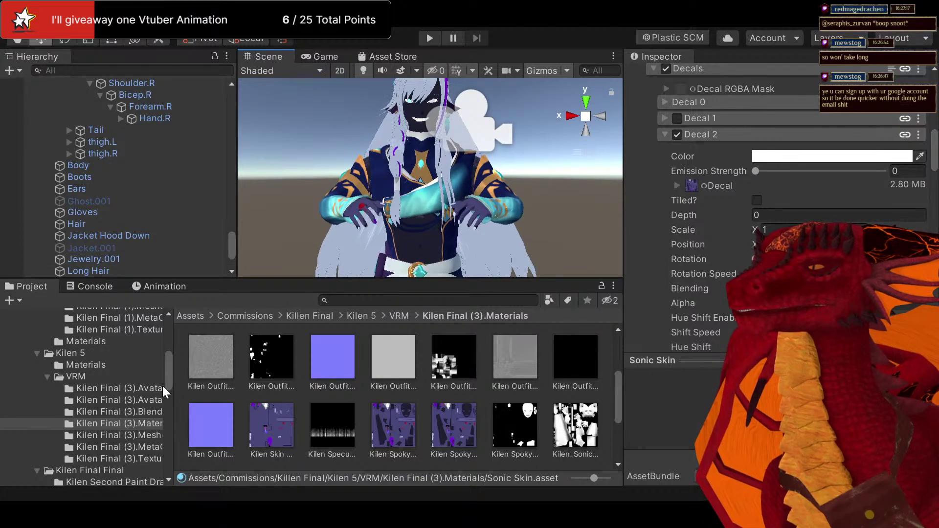
Look through the textures and materials in the Kilen Materials folder for further shadow textures
scroll(108, 439, "down", 5)
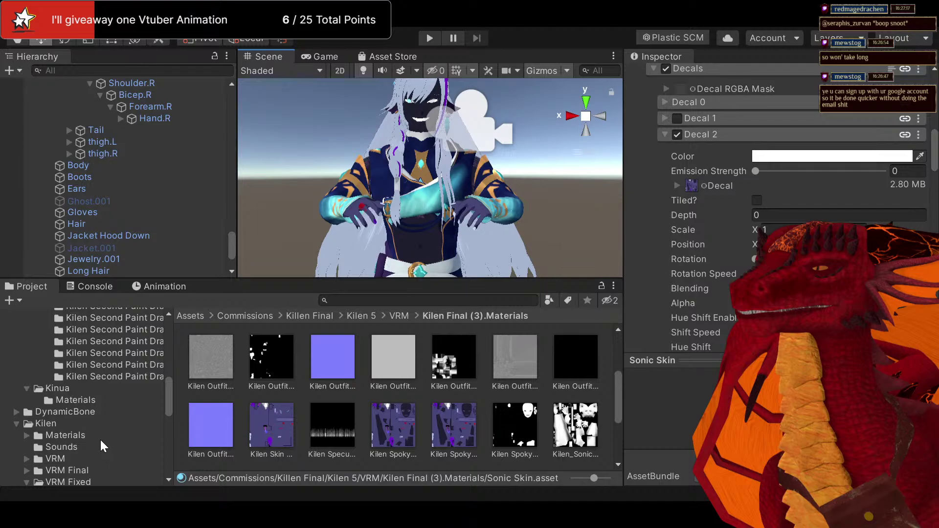
left_click(61, 434)
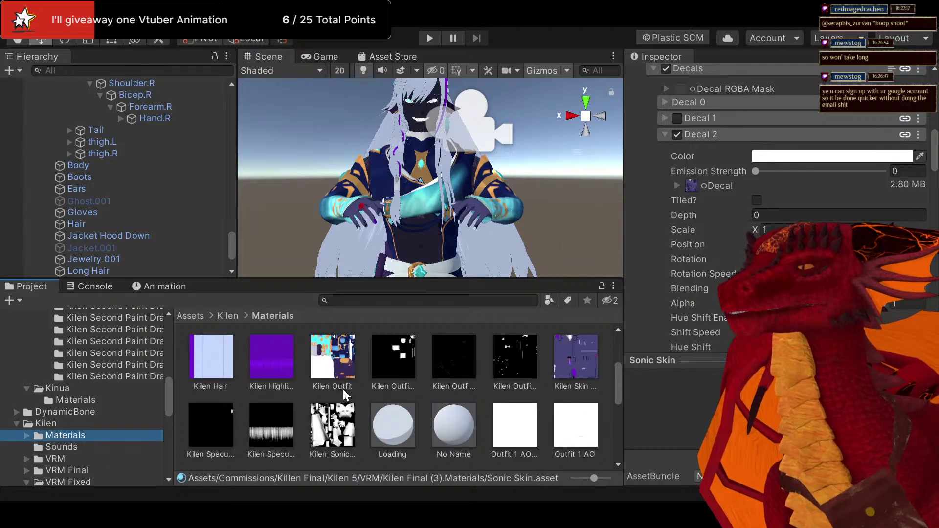
scroll(345, 394, "down", 1)
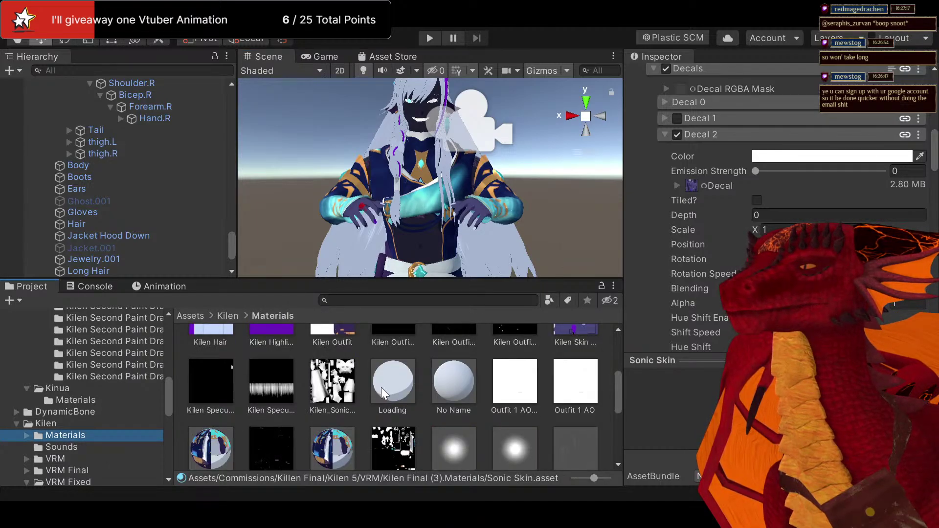
scroll(381, 388, "down", 1)
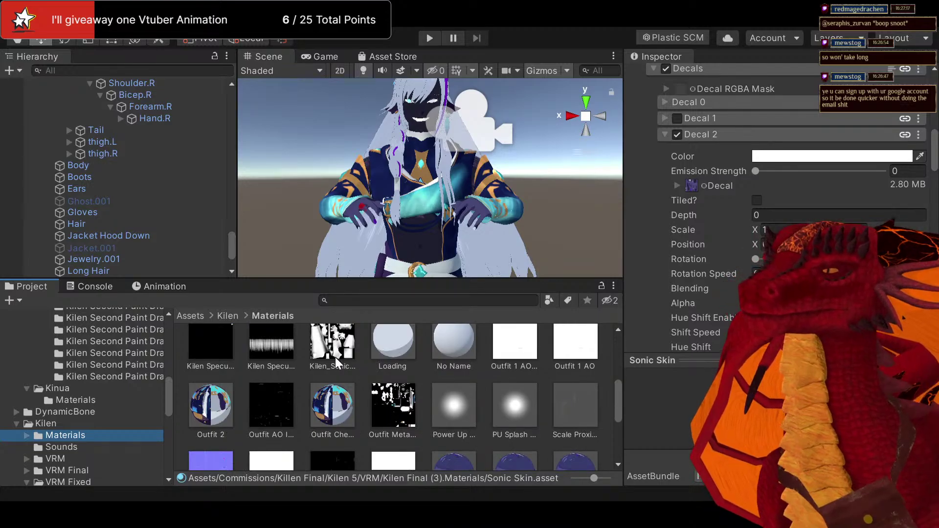
scroll(335, 360, "down", 1)
scroll(343, 388, "down", 3)
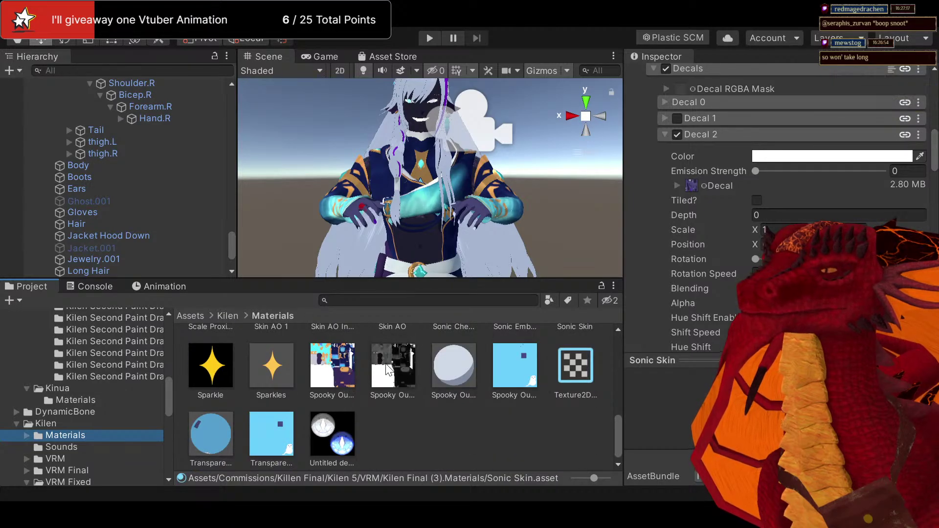
scroll(429, 195, "up", 1)
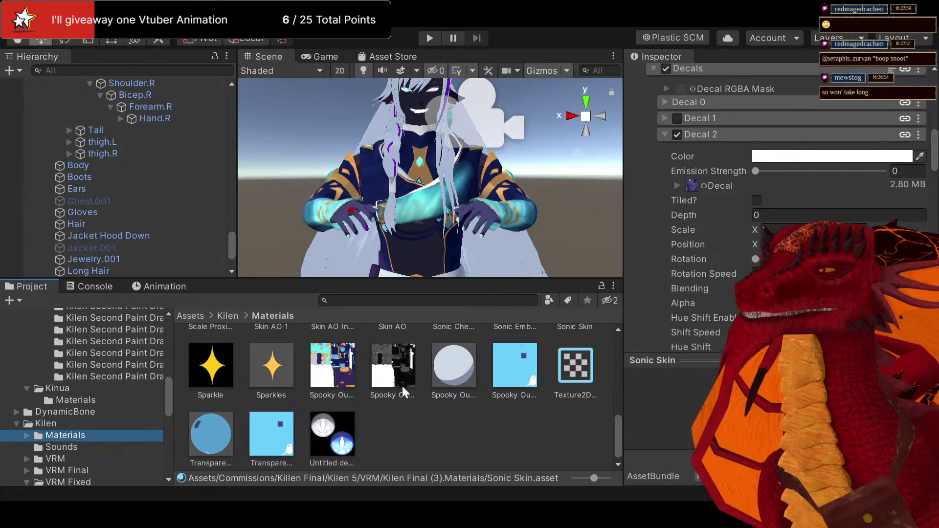
scroll(104, 424, "up", 10)
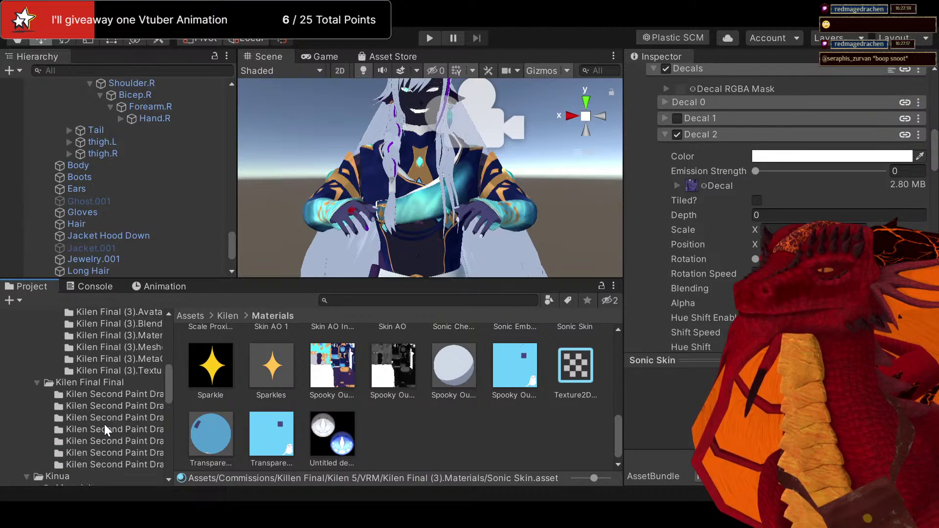
Try to record Decal 2 being switched on in the Evil Shadow clip, then check the avatar's face up close
left_click(149, 286)
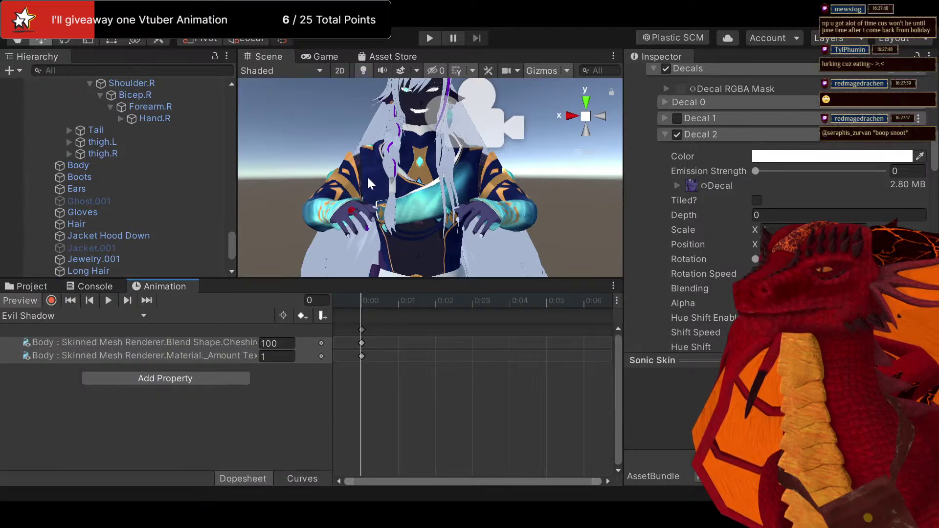
middle_click_drag(384, 172, 376, 245)
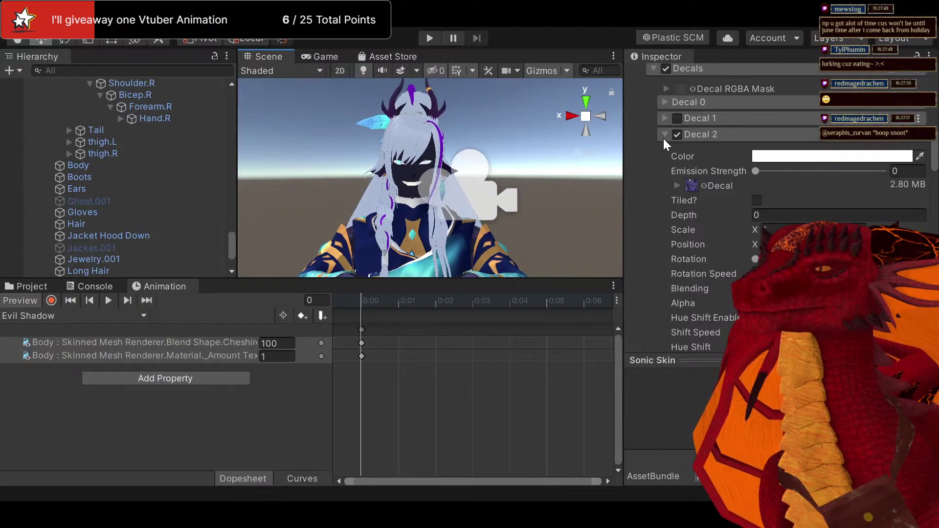
left_click(676, 136)
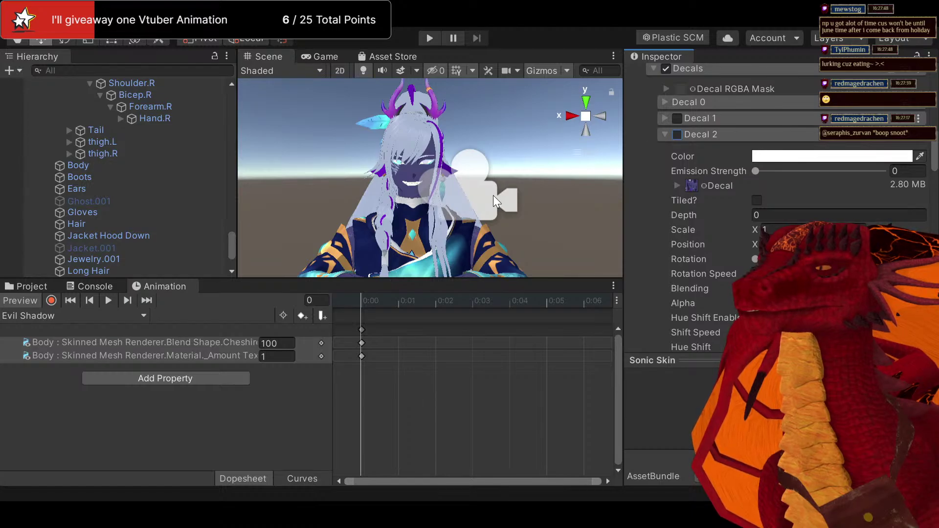
left_click(54, 305)
left_click(677, 134)
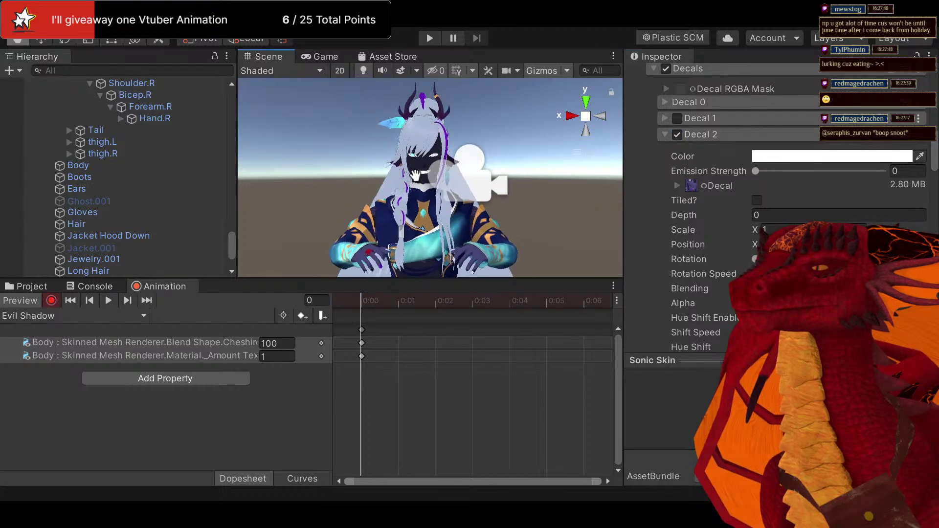
scroll(424, 200, "up", 10)
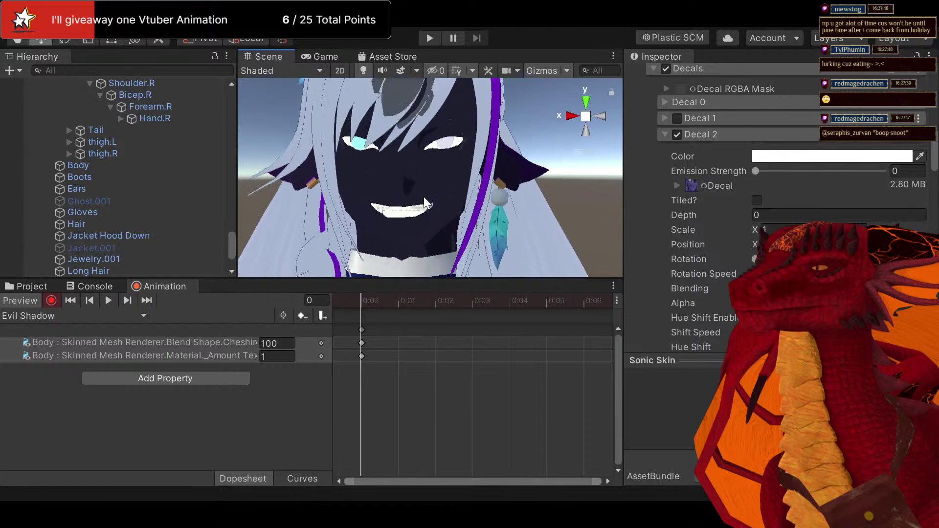
scroll(423, 197, "down", 5)
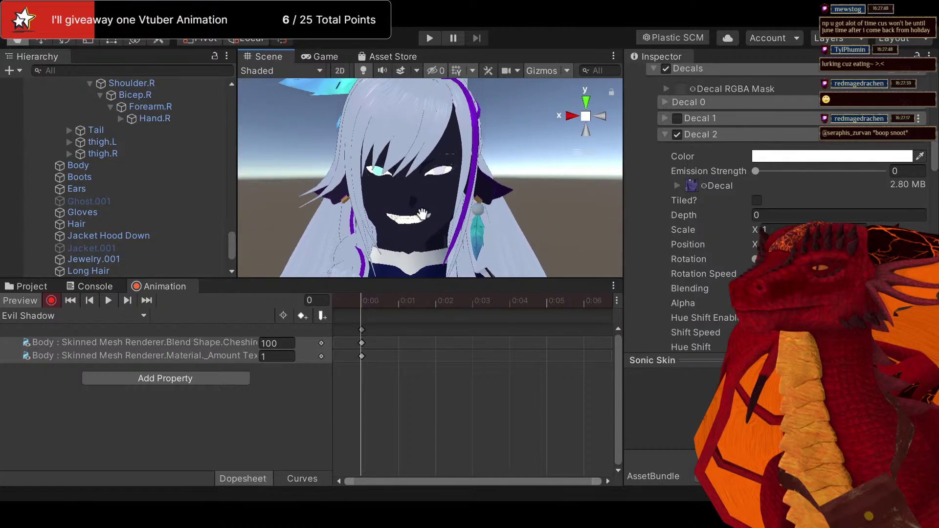
middle_click_drag(425, 219, 459, 205)
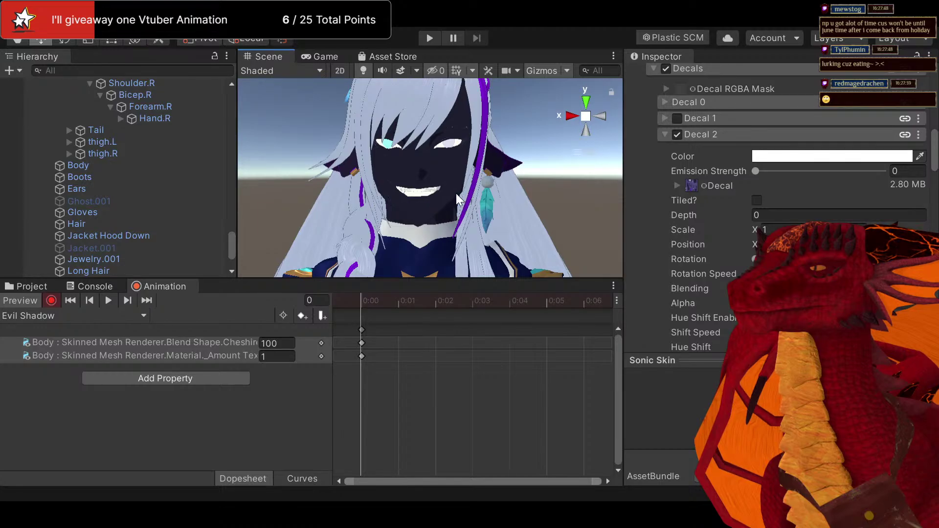
scroll(456, 194, "down", 2)
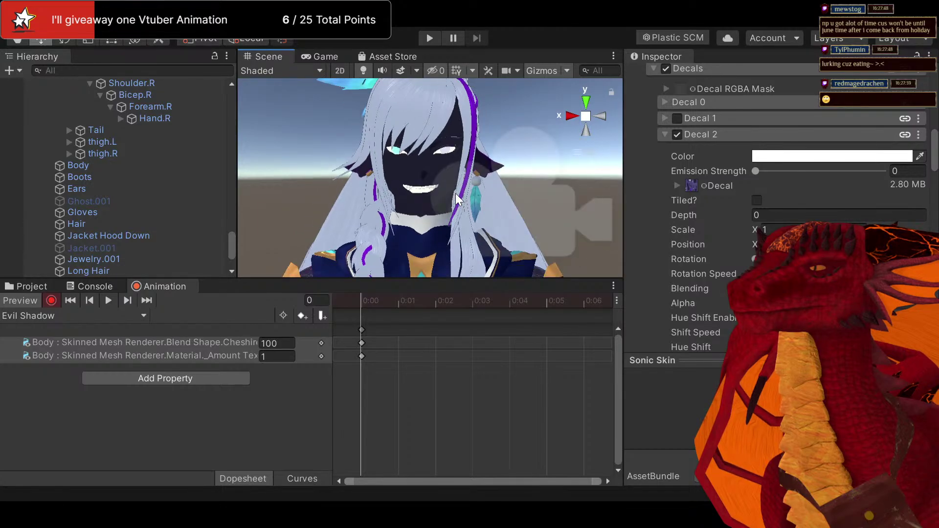
Inspect the VRM Spring Bone settings, root bones and collider groups of the secondary object
scroll(188, 228, "down", 3)
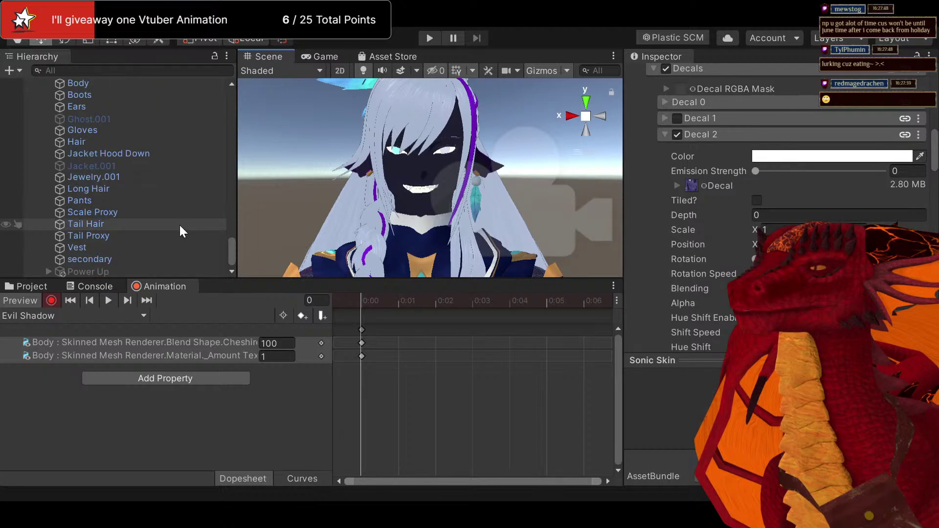
left_click(98, 258)
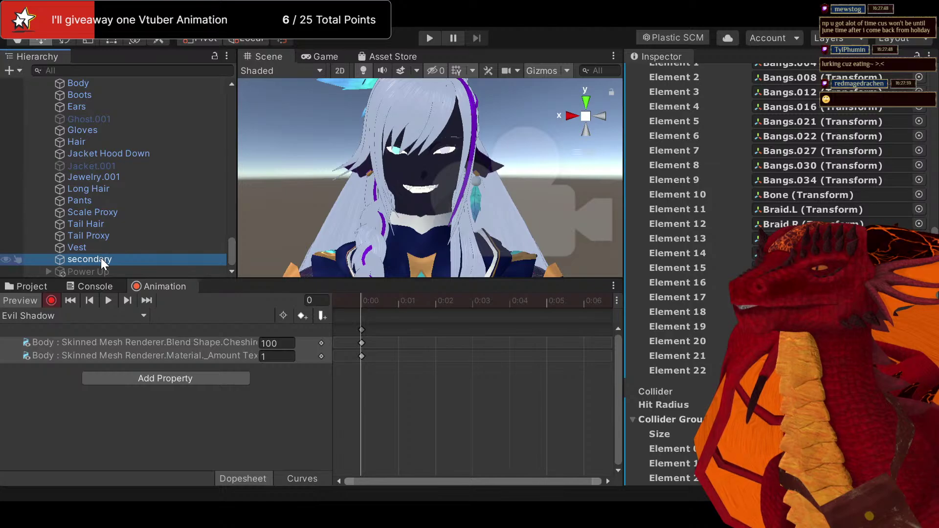
scroll(722, 277, "down", 3)
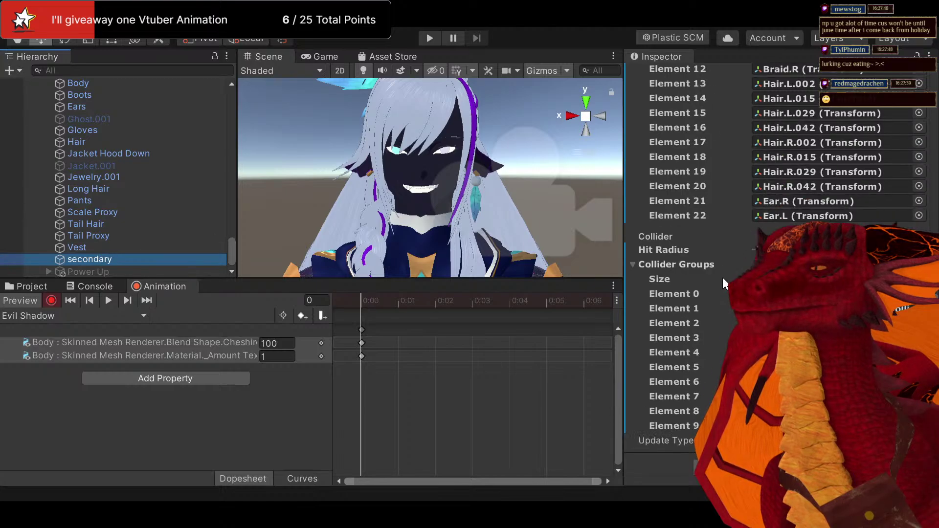
scroll(723, 277, "up", 10)
scroll(722, 278, "down", 10)
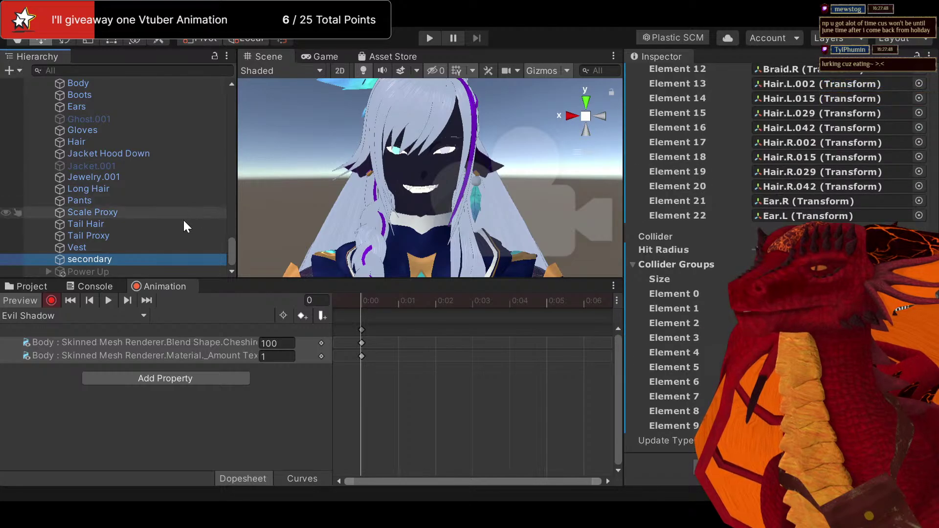
scroll(678, 270, "up", 10)
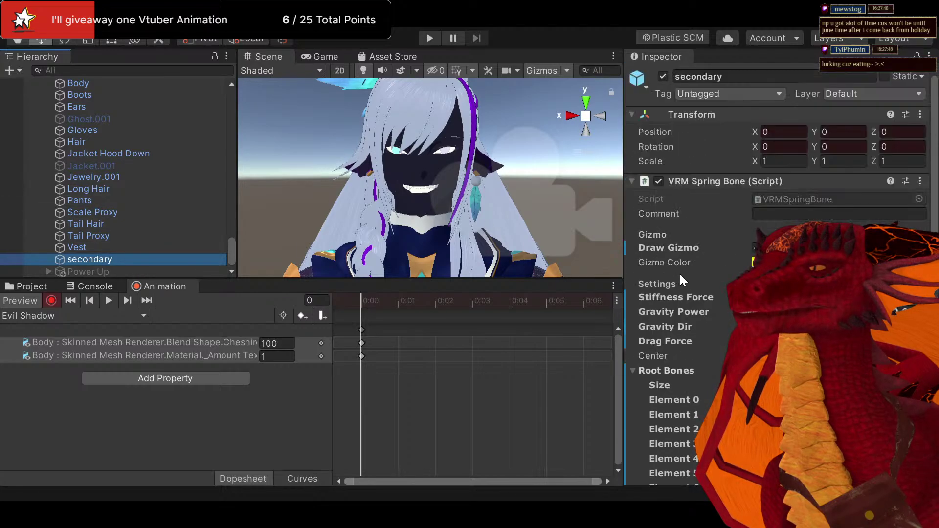
scroll(165, 218, "up", 5)
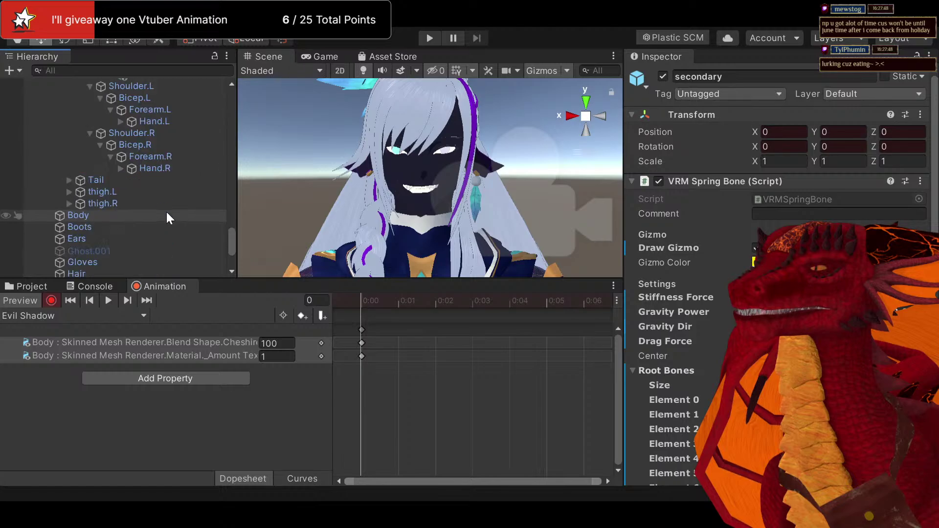
Review the Body mesh's blend shapes, including Cheshire Grin, and its material settings
left_click(132, 213)
scroll(684, 269, "down", 15)
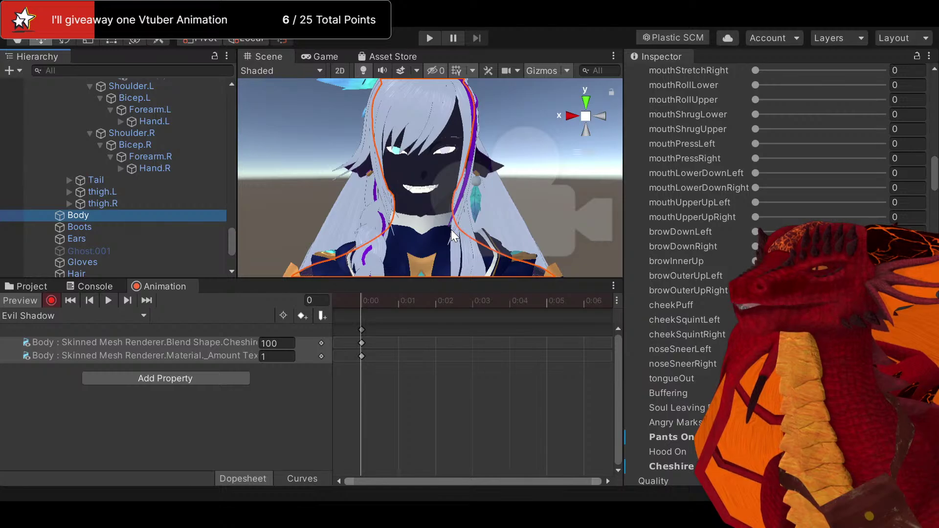
scroll(708, 294, "down", 3)
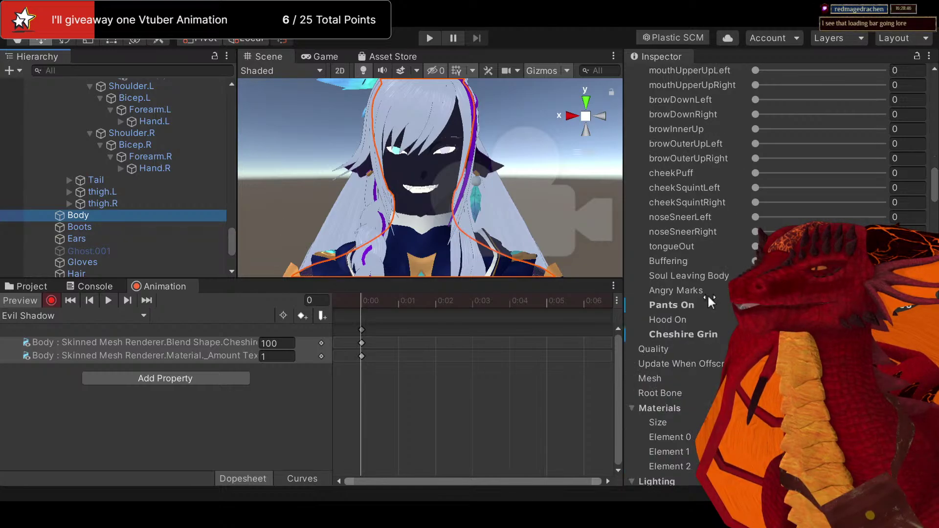
scroll(707, 294, "down", 3)
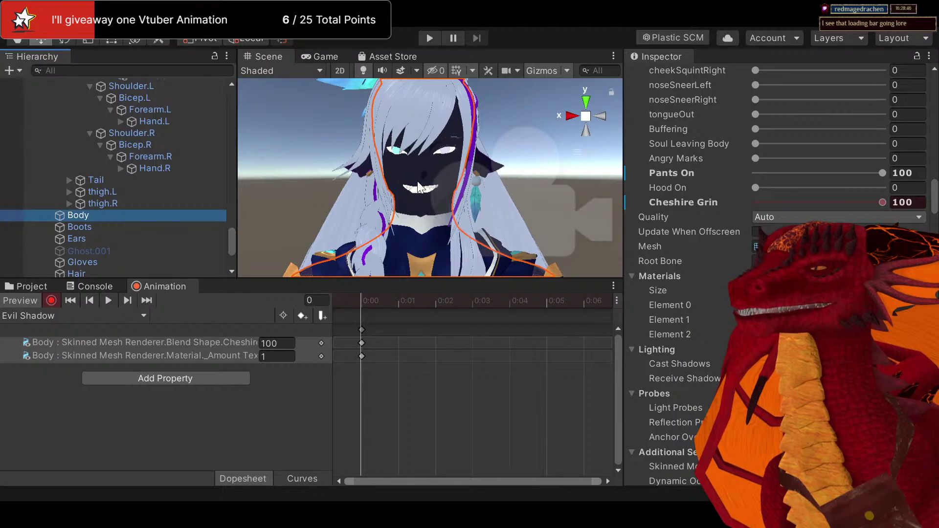
middle_click_drag(380, 175, 396, 185)
scroll(397, 185, "down", 3)
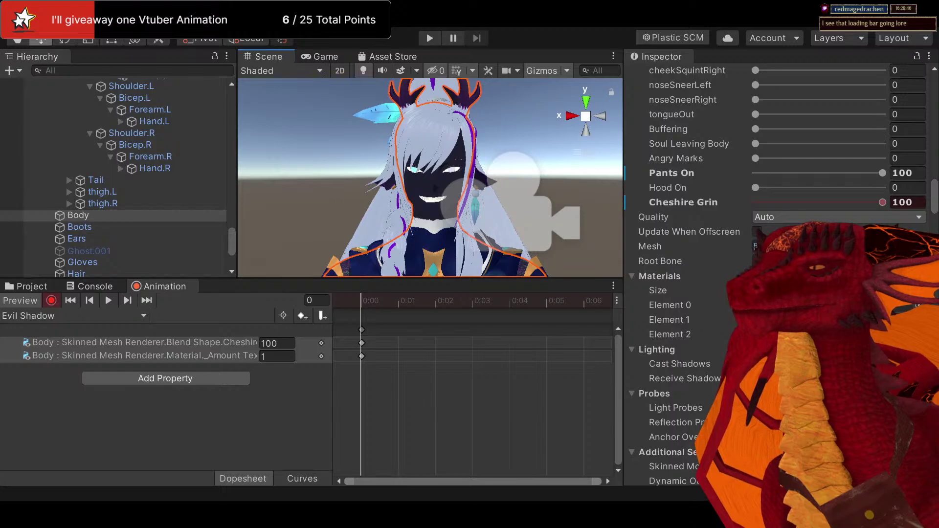
scroll(712, 312, "down", 10)
Inspect the Jacket_Vest_Jewelry_Gloves material on Jacket Hood Down, expand its Lighting Modifiers, and stop recording the Evil Shadow clip
scroll(83, 239, "down", 4)
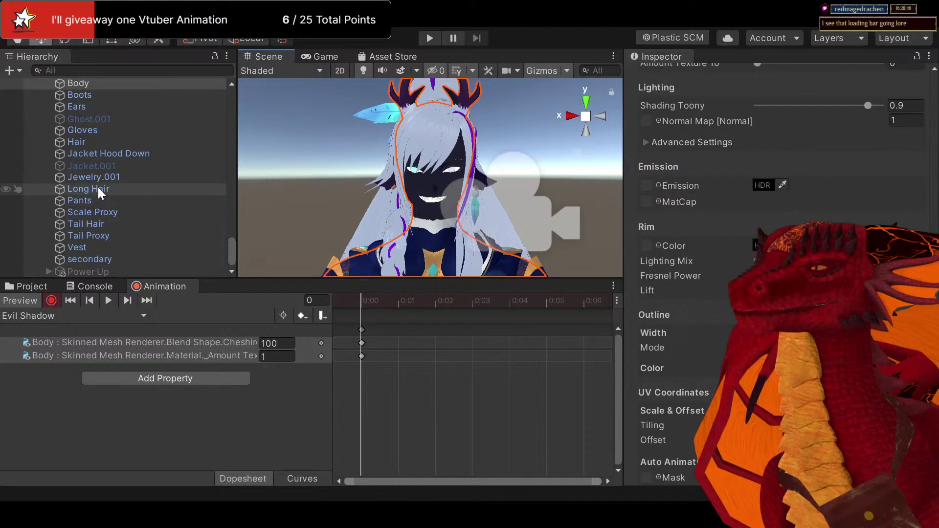
left_click(101, 156)
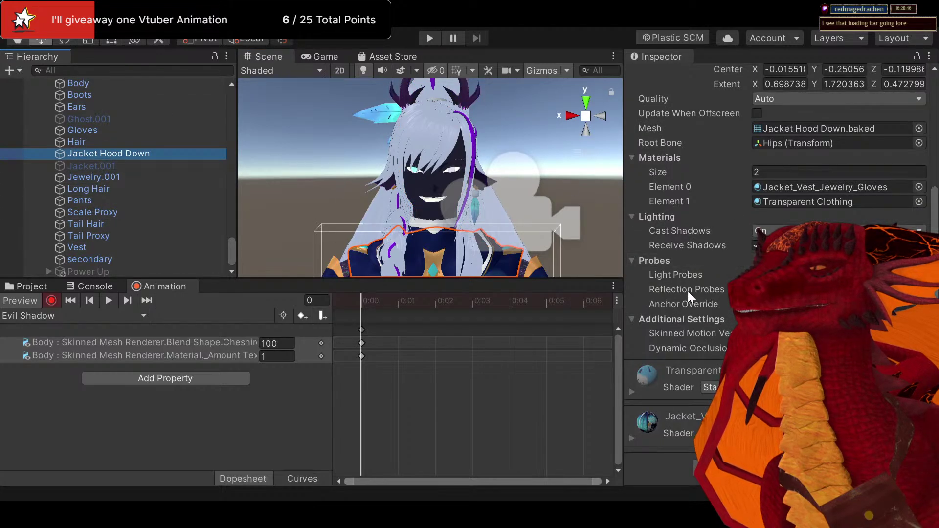
left_click(628, 438)
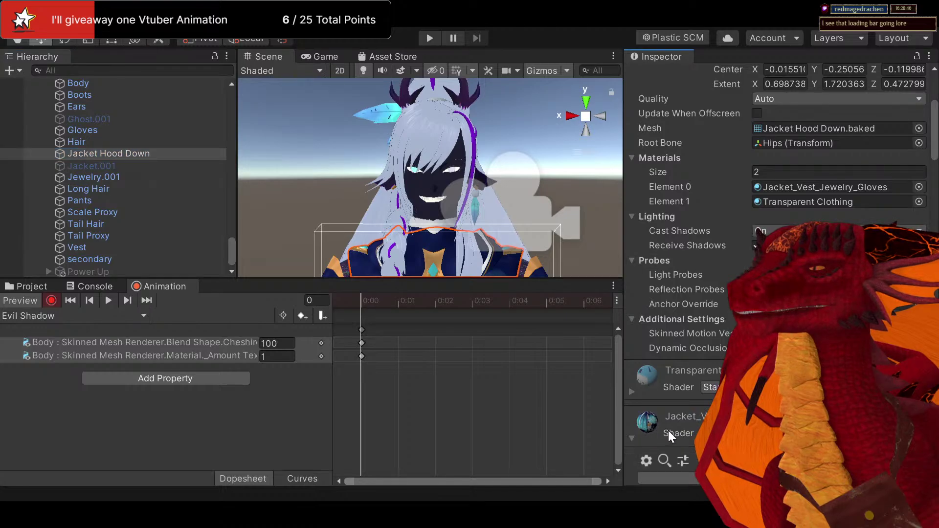
scroll(689, 392, "down", 10)
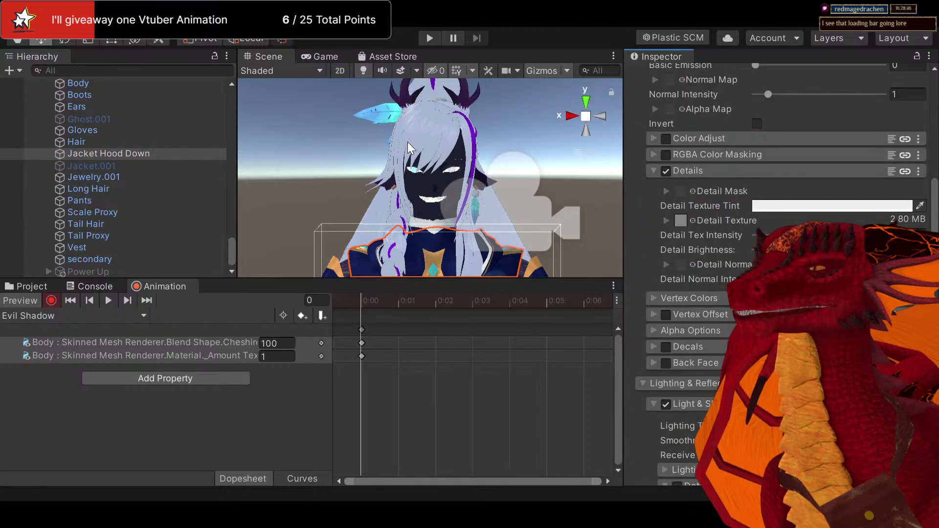
right_click_drag(408, 141, 440, 225)
scroll(783, 273, "down", 10)
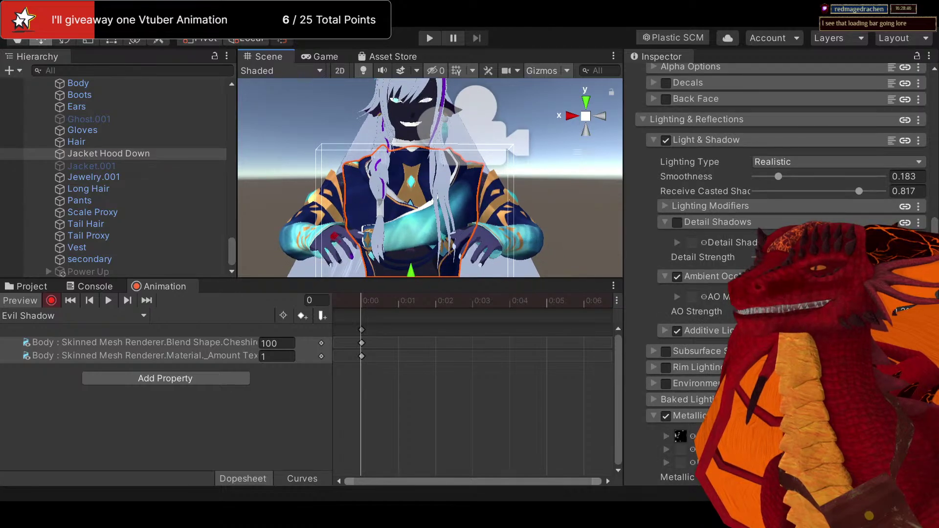
scroll(783, 273, "down", 5)
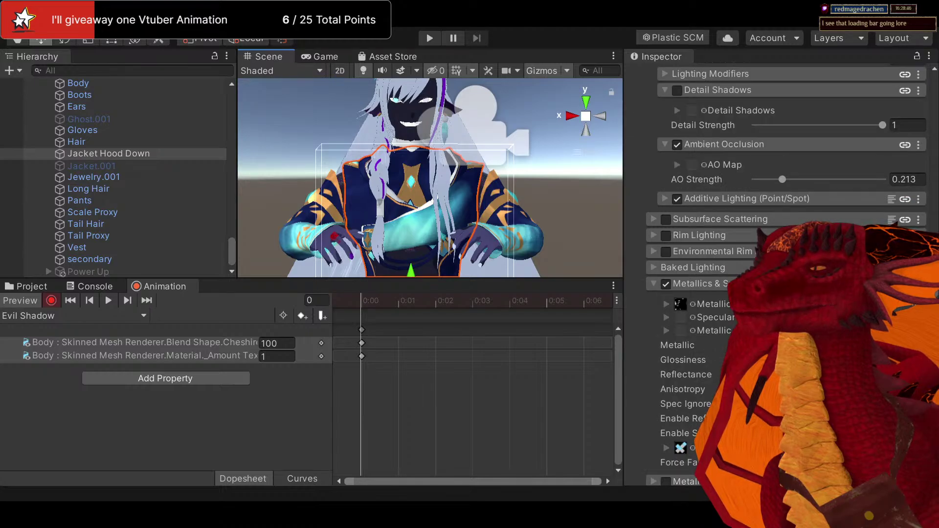
scroll(721, 338, "up", 5)
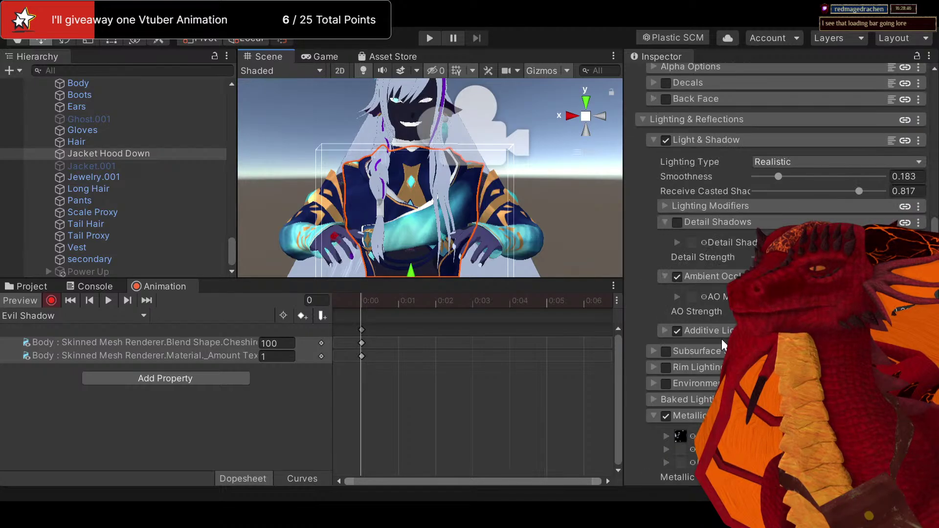
scroll(724, 299, "up", 5)
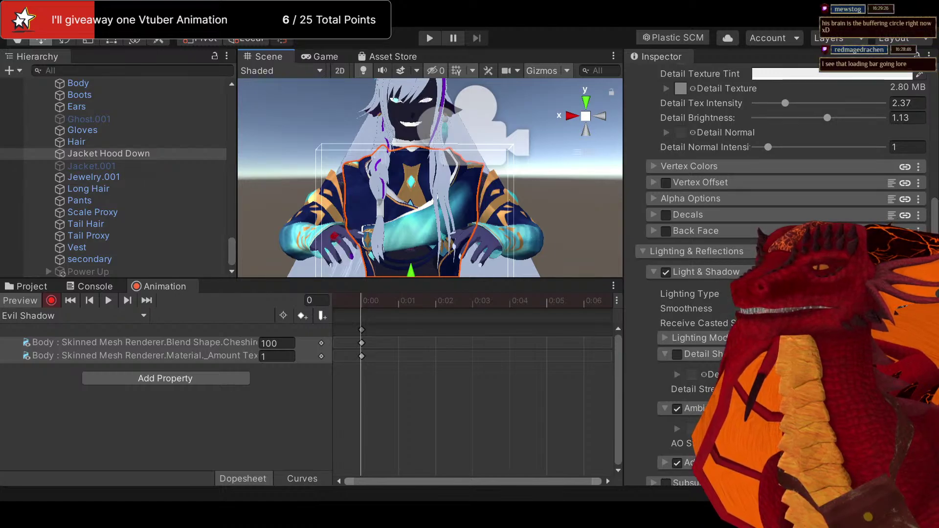
left_click(699, 337)
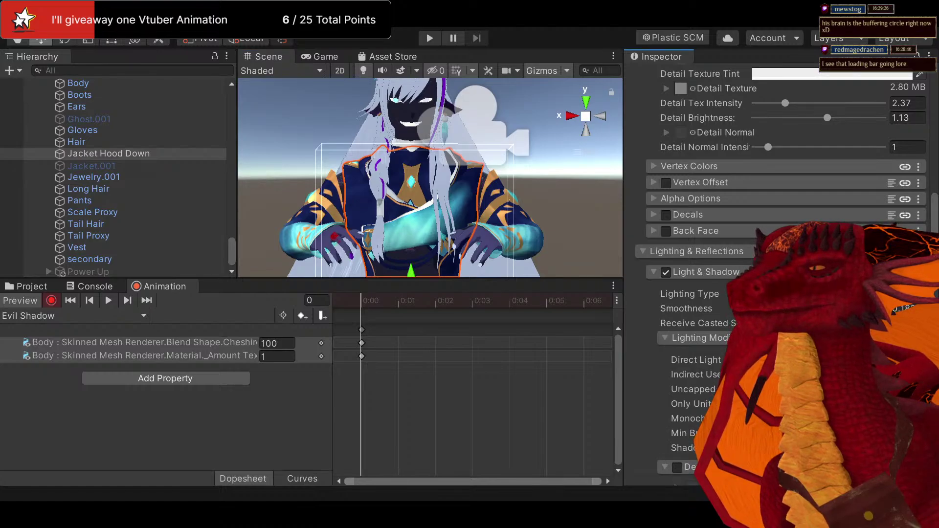
left_click(54, 300)
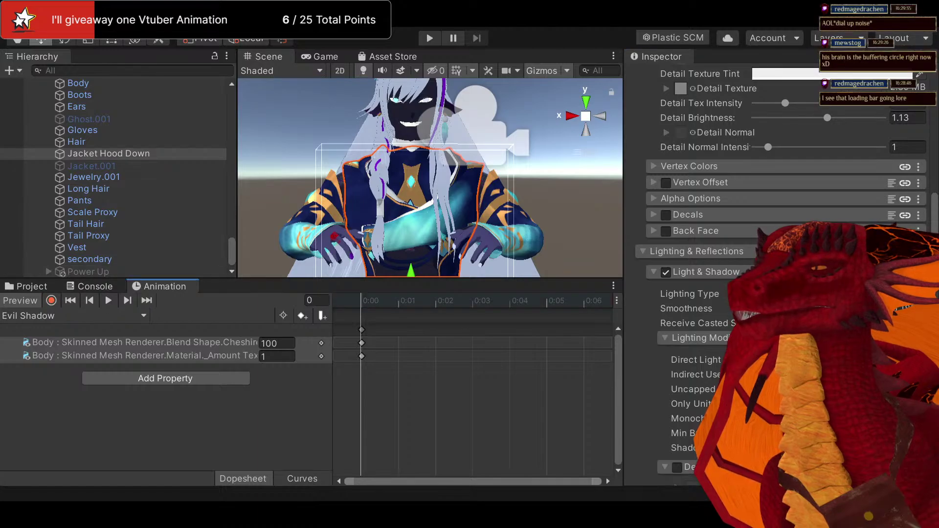
Try enabling Emission on the Jacket Hood Down material with a black-to-white gradient as its emission map
scroll(783, 269, "down", 5)
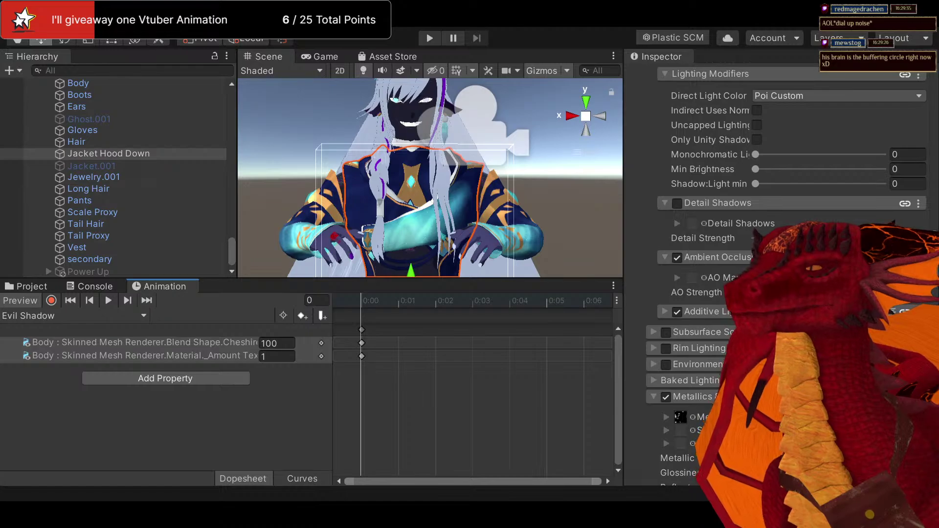
scroll(716, 324, "down", 10)
scroll(686, 304, "up", 3)
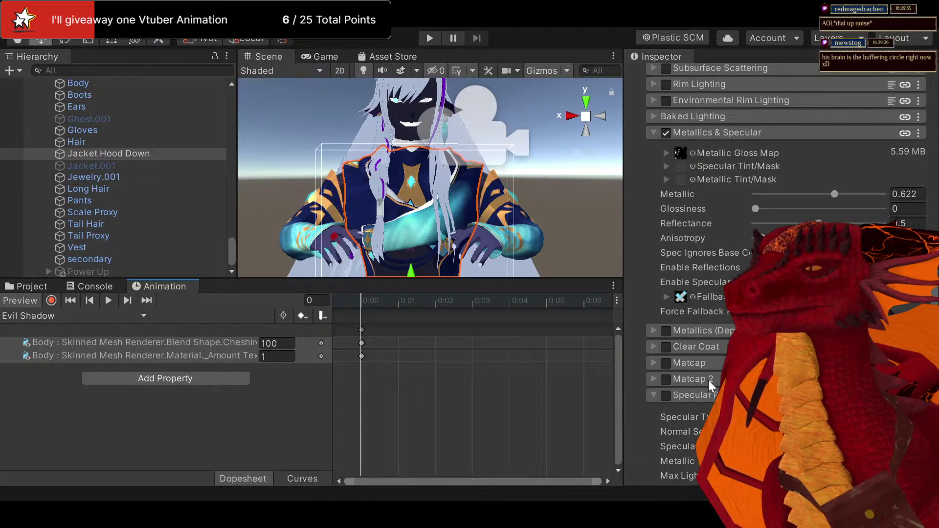
scroll(724, 352, "up", 6)
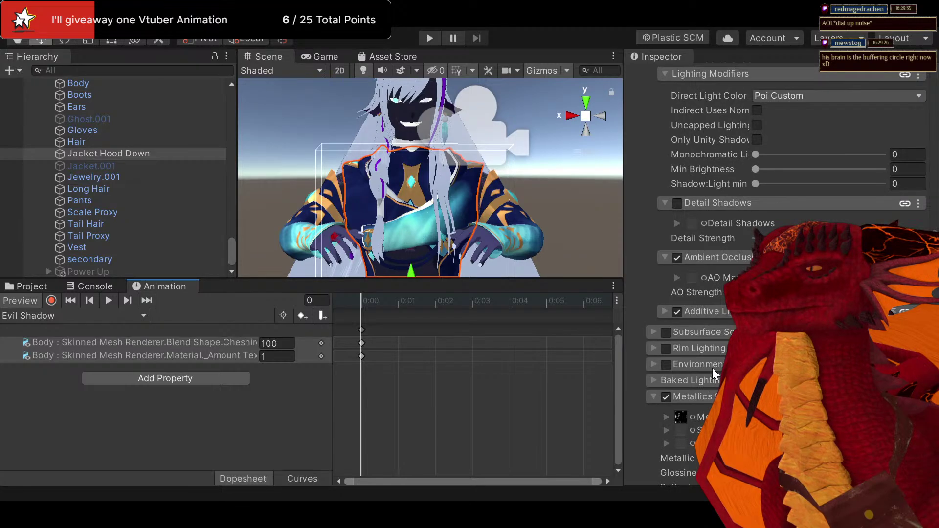
scroll(714, 389, "down", 9)
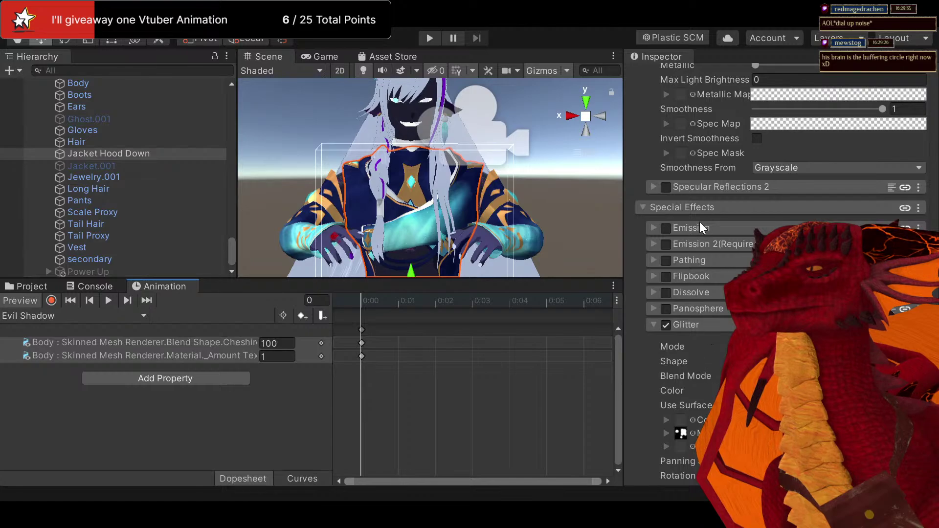
left_click(665, 228)
left_click(683, 232)
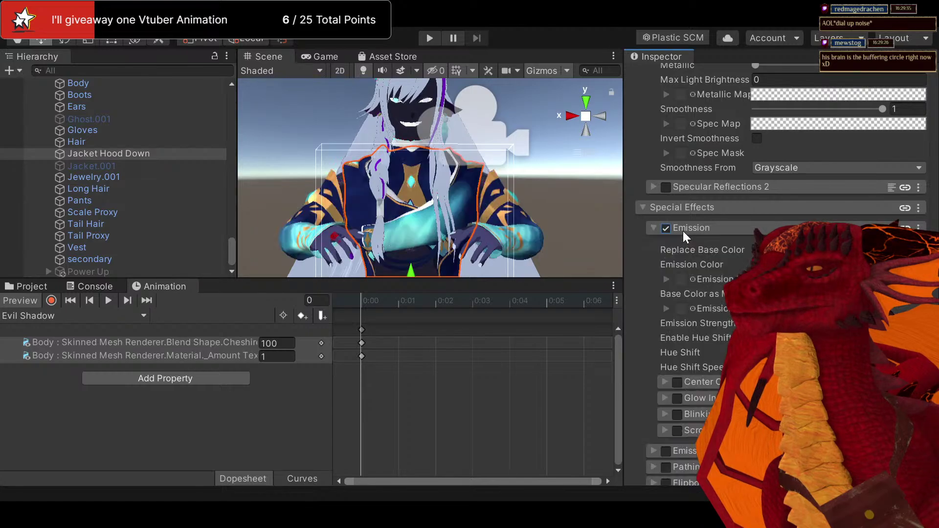
left_click(712, 279)
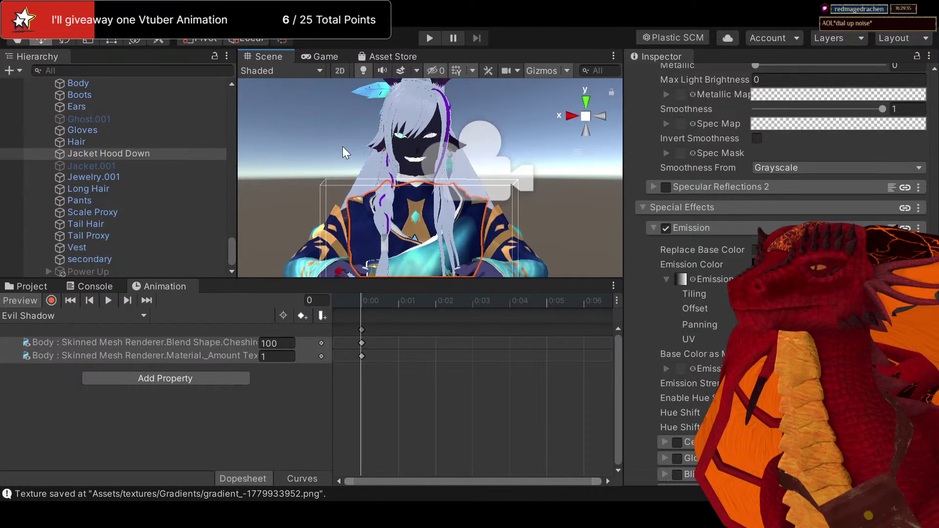
Try Replace Base Color for the jacket's emission, check the effect on the avatar, and switch Emission off again
scroll(703, 150, "up", 5)
scroll(704, 155, "down", 3)
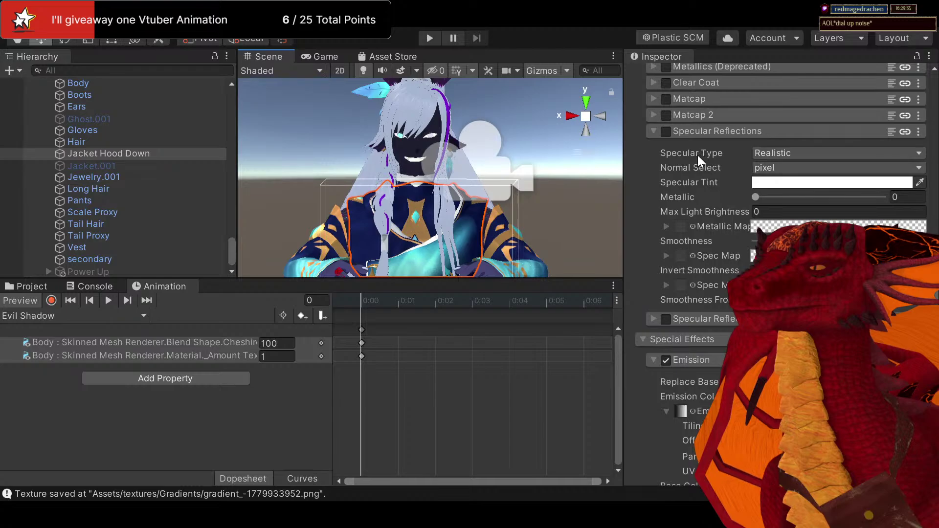
scroll(710, 191, "down", 2)
scroll(741, 203, "up", 3)
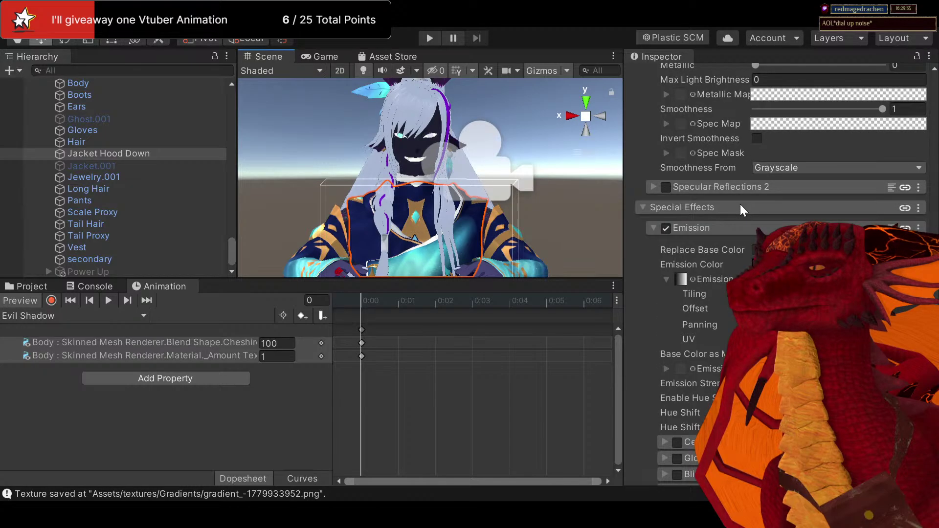
left_click(755, 249)
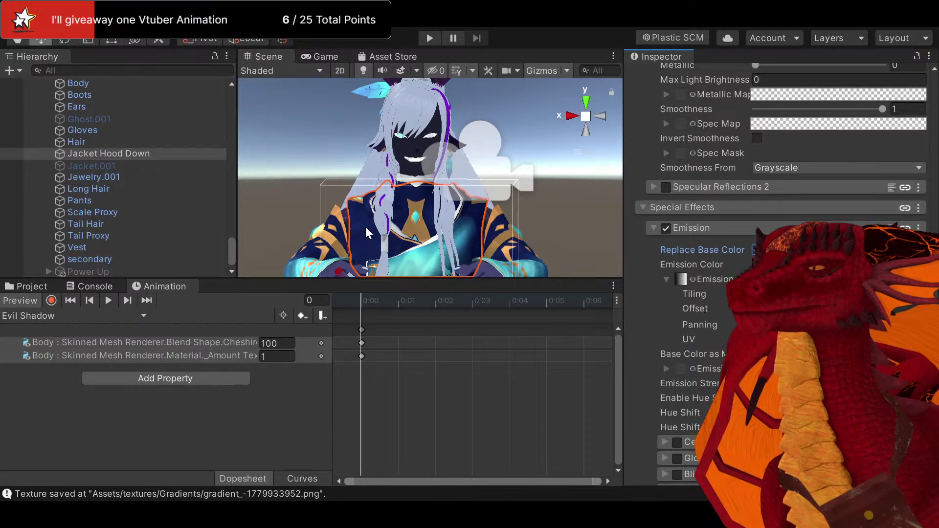
middle_click_drag(372, 216, 364, 159)
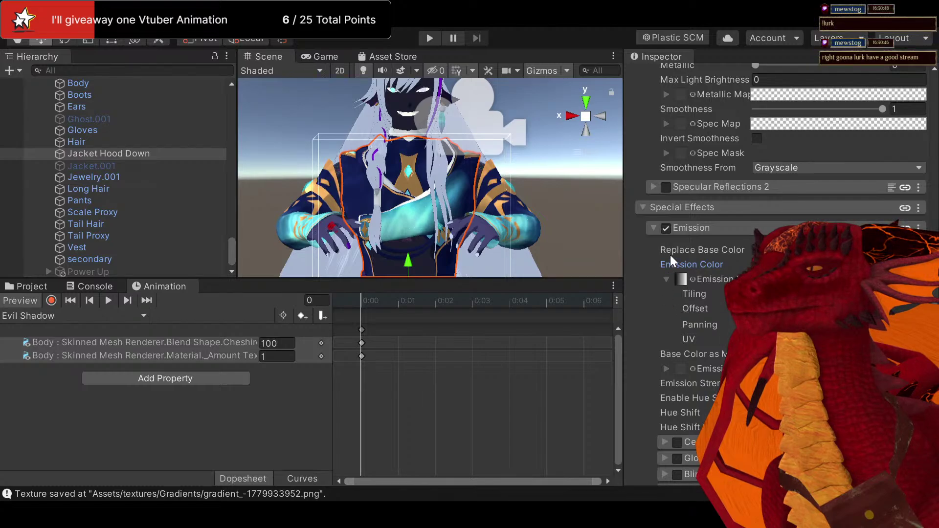
left_click(666, 229)
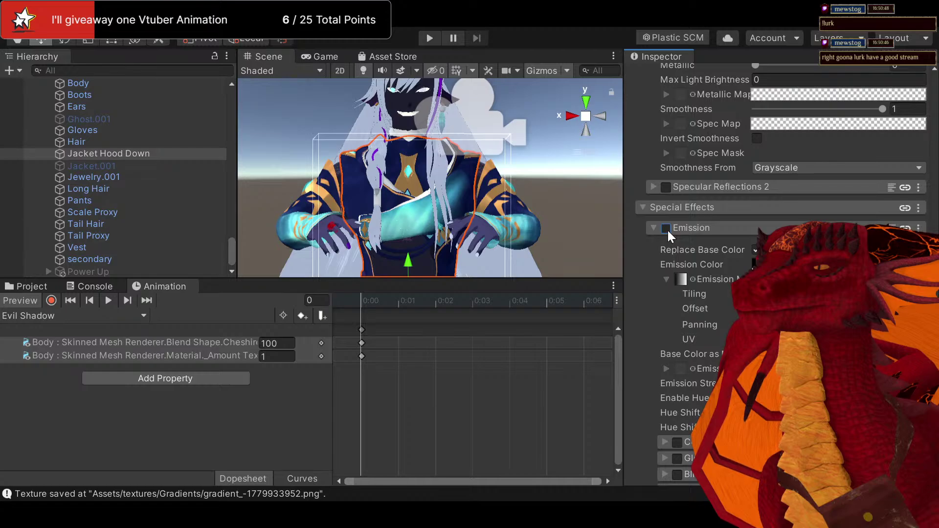
Examine the jacket material's Glitter, Clear Coat and Baked Lighting settings for a way to darken the clothing
scroll(694, 230, "down", 5)
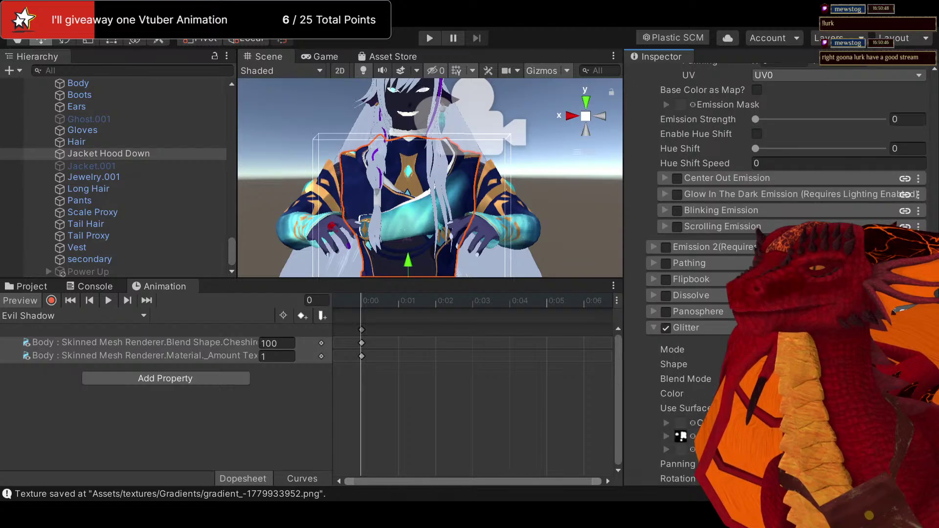
scroll(705, 337, "down", 8)
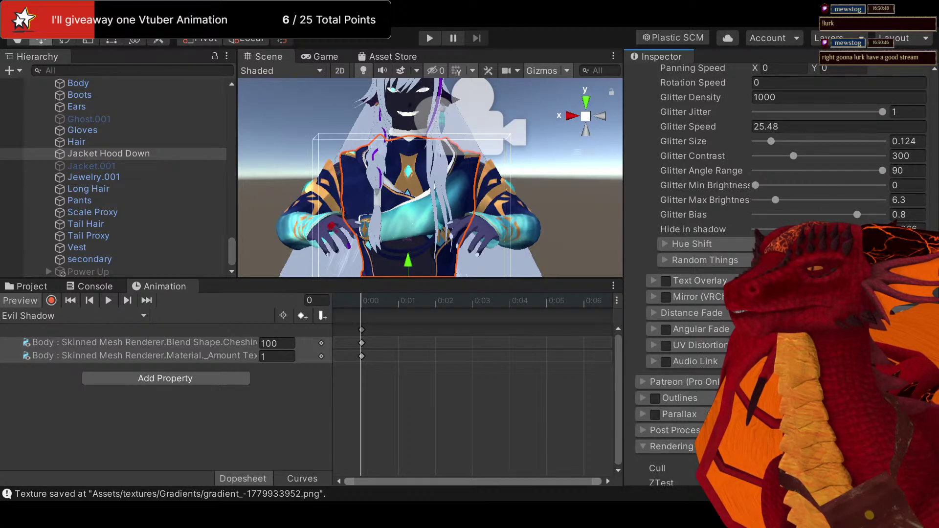
scroll(686, 386, "up", 8)
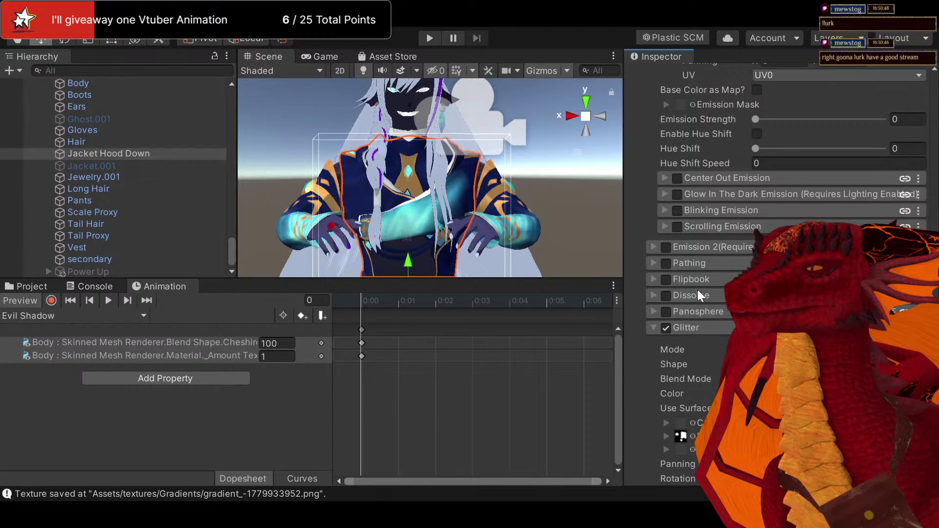
scroll(705, 244, "up", 3)
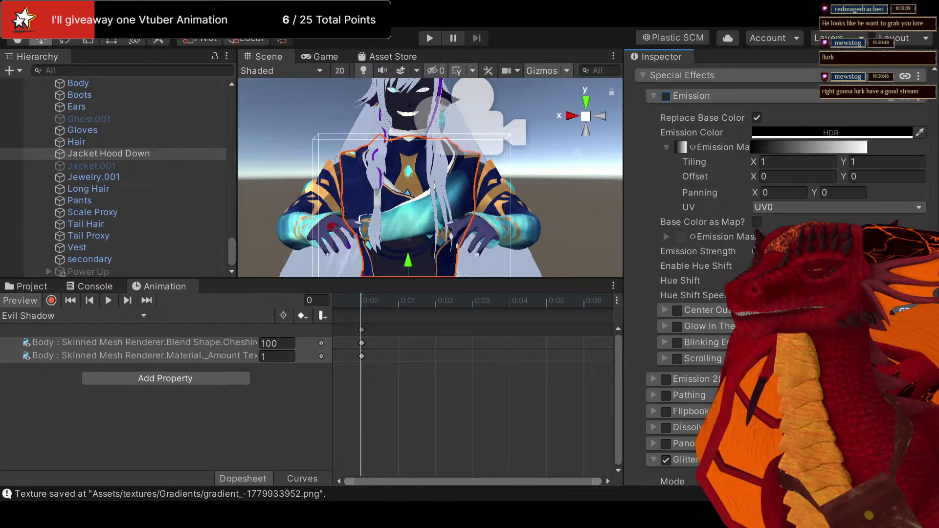
scroll(706, 223, "up", 8)
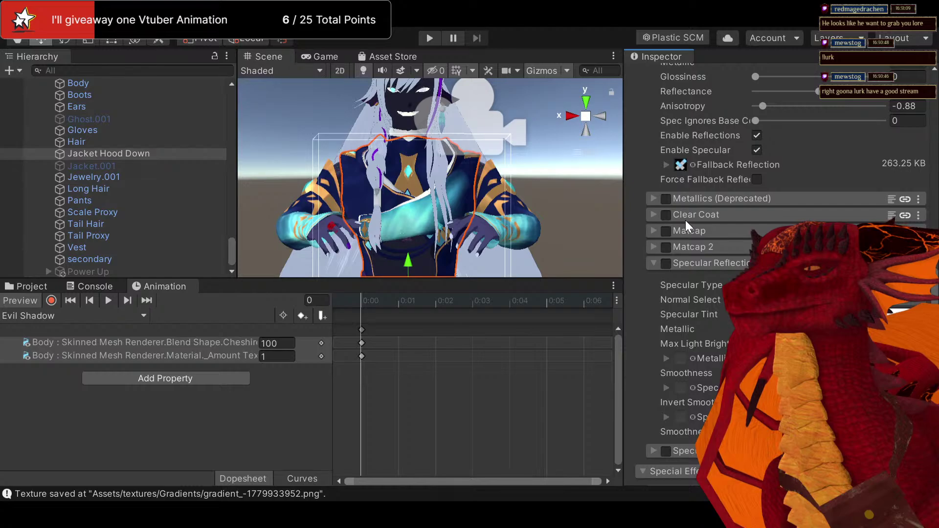
left_click(652, 215)
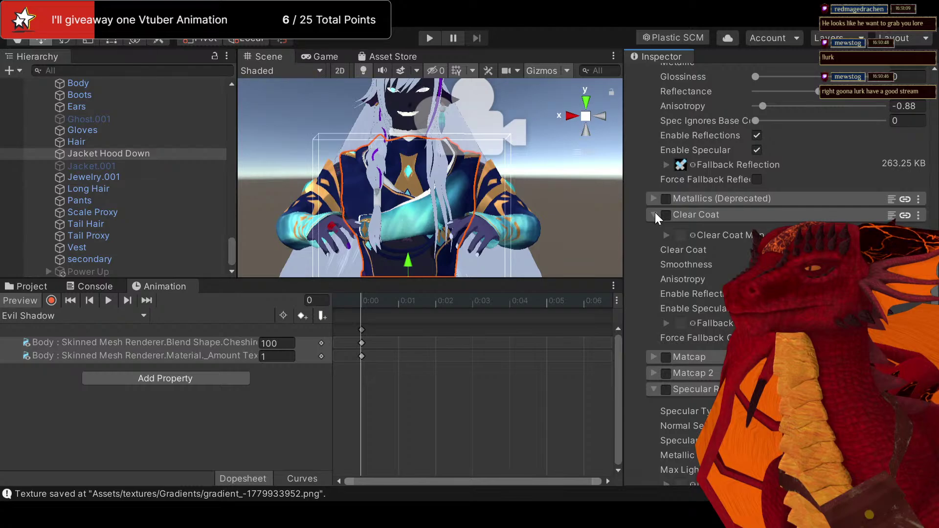
left_click(655, 214)
scroll(708, 242, "up", 5)
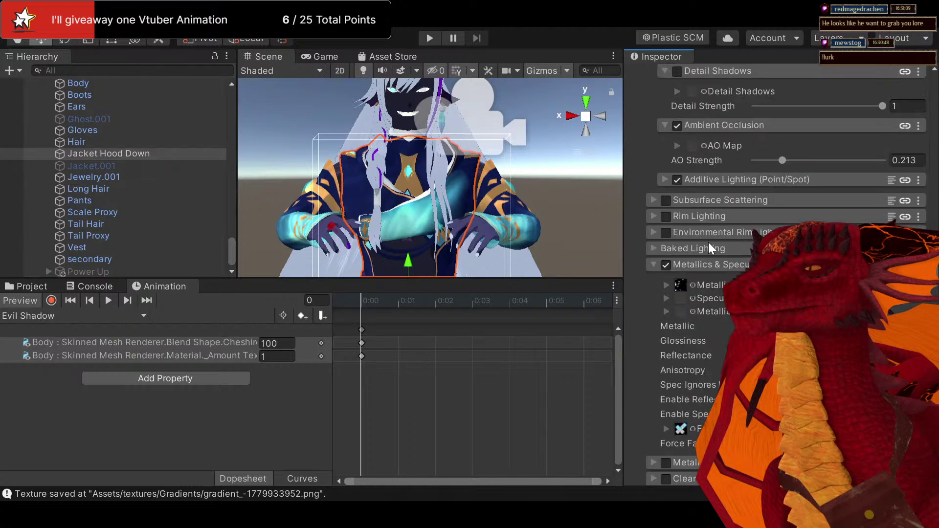
left_click(679, 248)
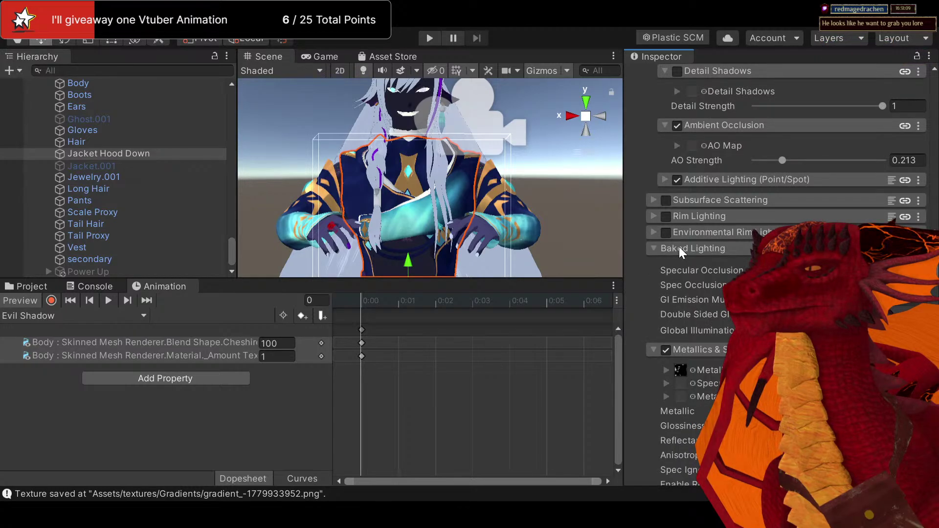
left_click(679, 247)
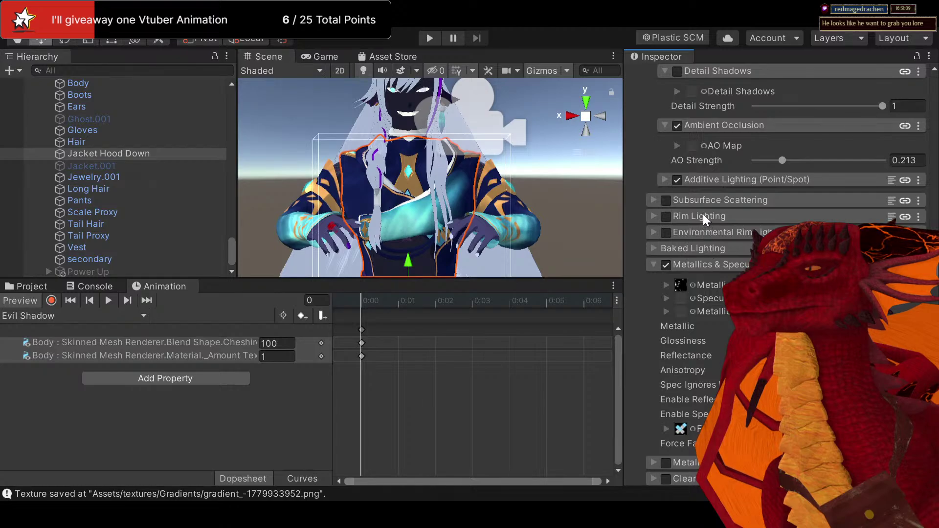
Review the jacket material's Light & Shadow, Lighting Modifiers and Details settings against the avatar's face and torso
scroll(708, 198, "up", 3)
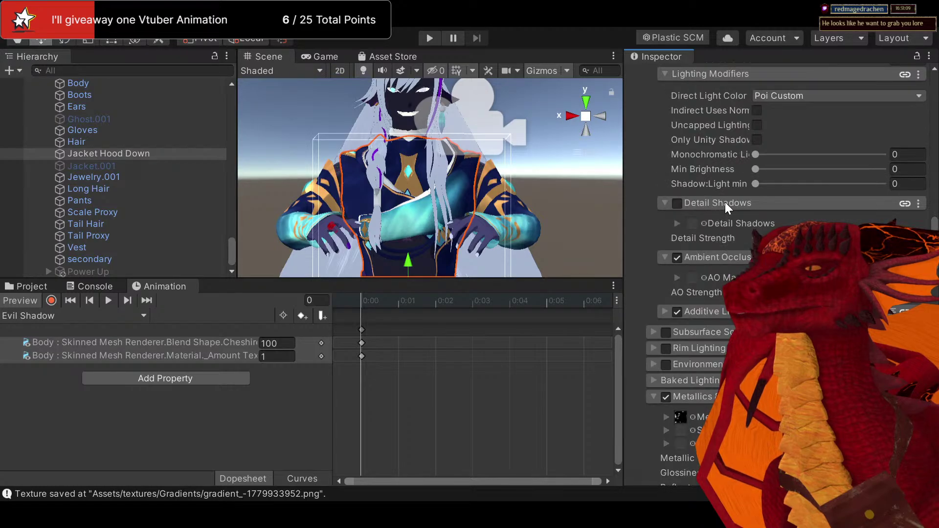
scroll(728, 193, "up", 3)
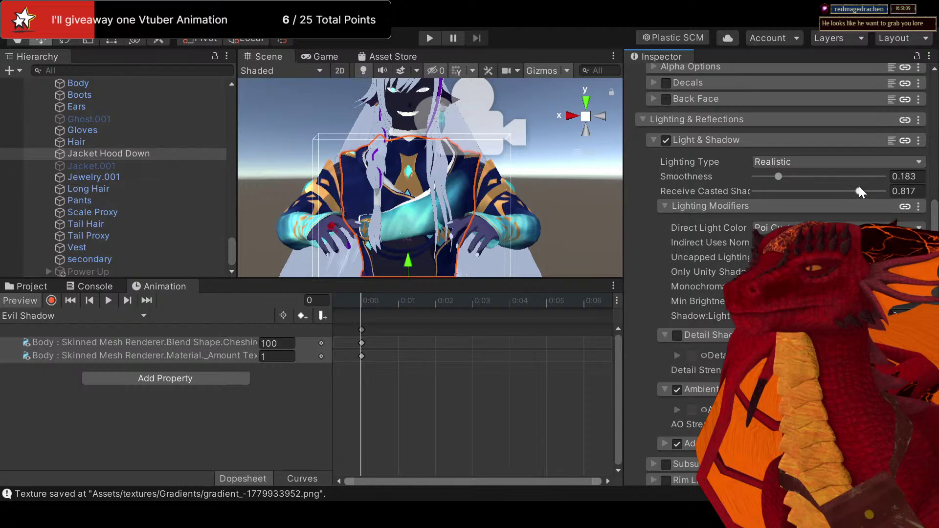
left_click(765, 227)
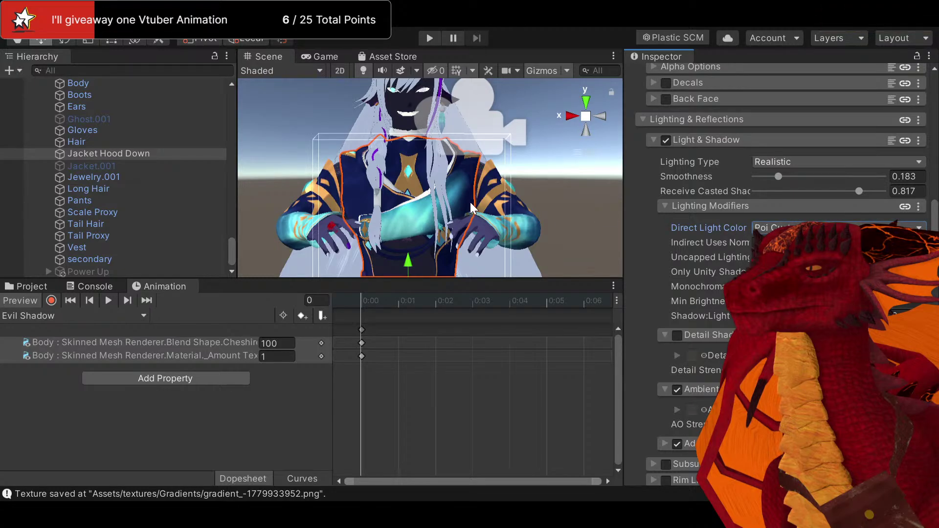
middle_click_drag(470, 202, 473, 242)
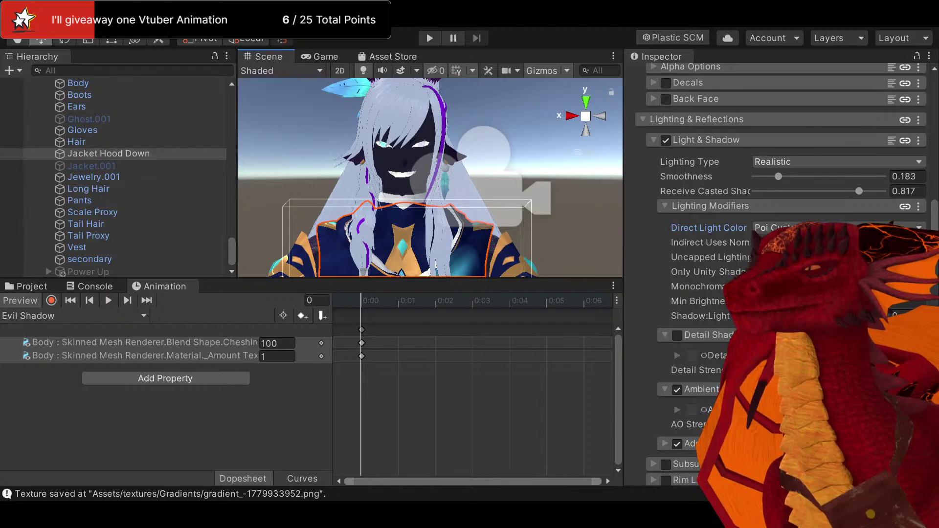
left_click(696, 287)
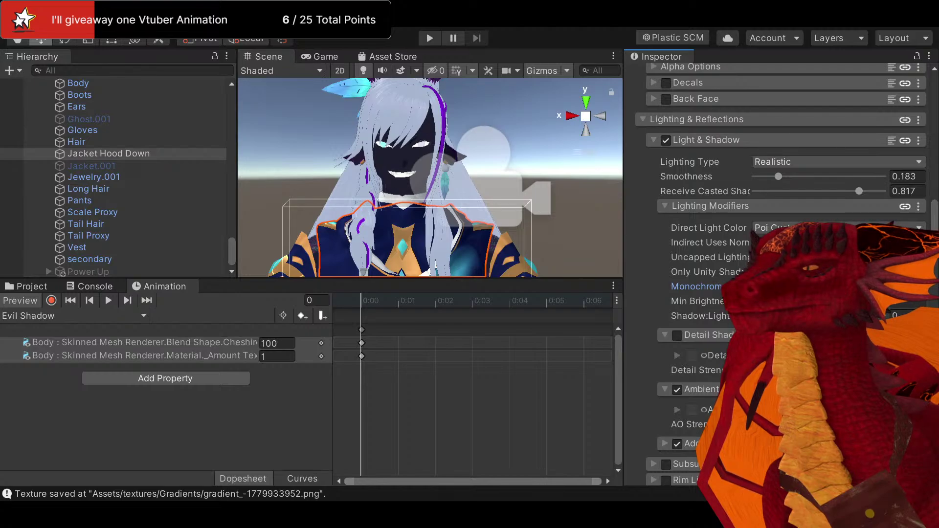
scroll(710, 277, "up", 10)
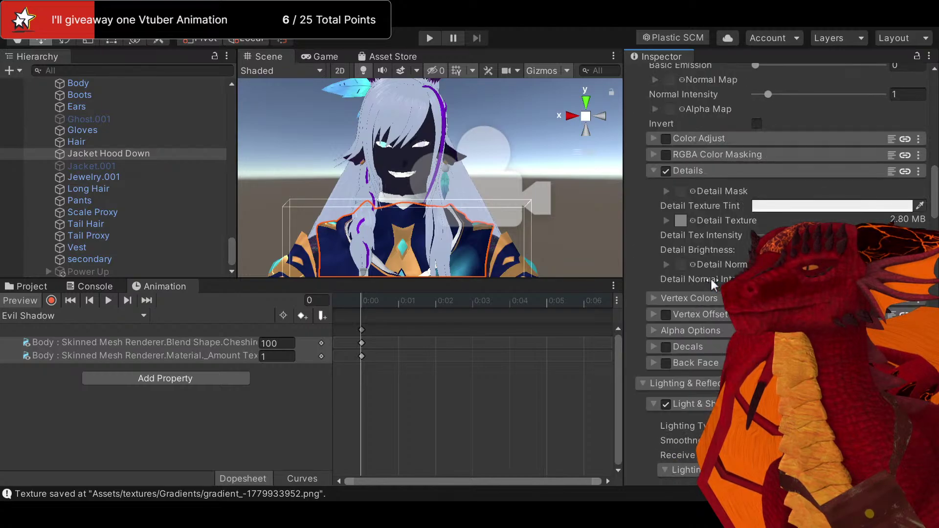
middle_click_drag(508, 219, 504, 185)
middle_click_drag(503, 229, 501, 167)
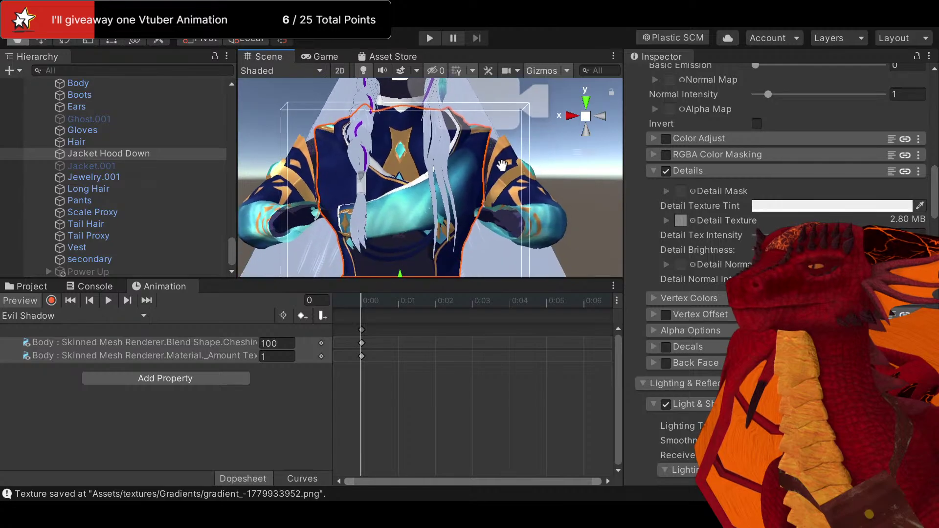
Enable Color Adjust on the Gloves object's material and expand its settings
left_click(95, 132)
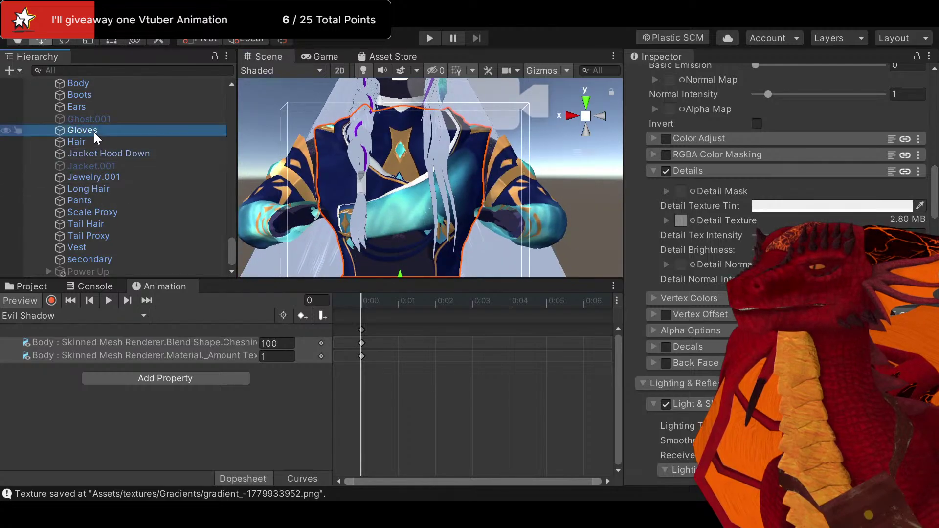
scroll(724, 266, "up", 3)
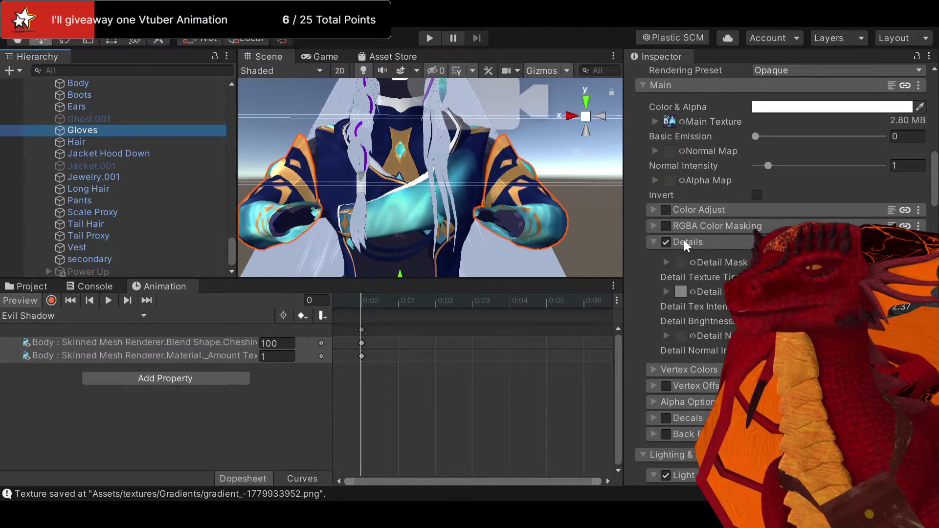
left_click(667, 207)
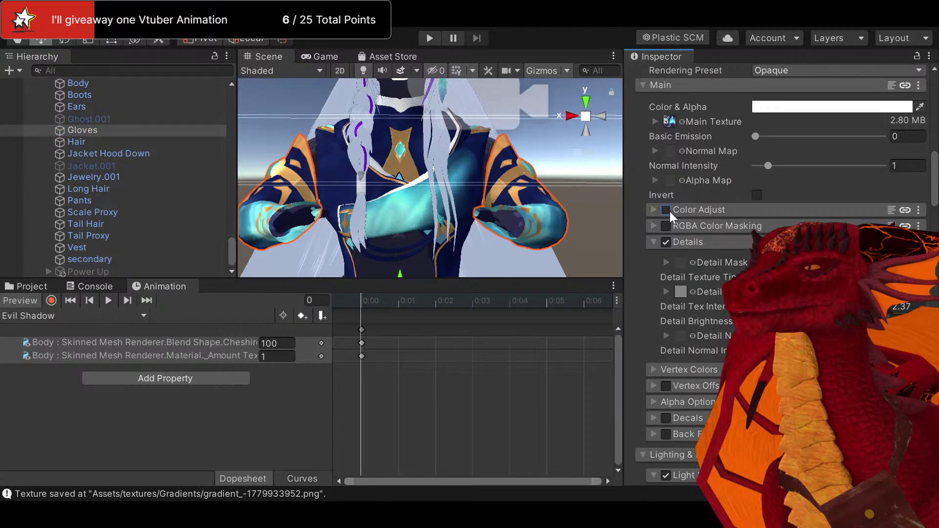
left_click(665, 210)
left_click(657, 209)
left_click(656, 209)
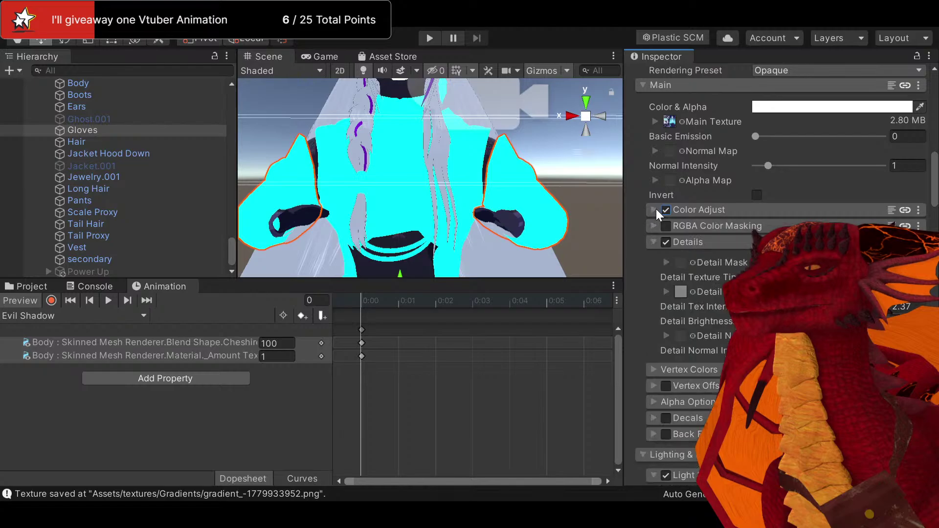
left_click(656, 209)
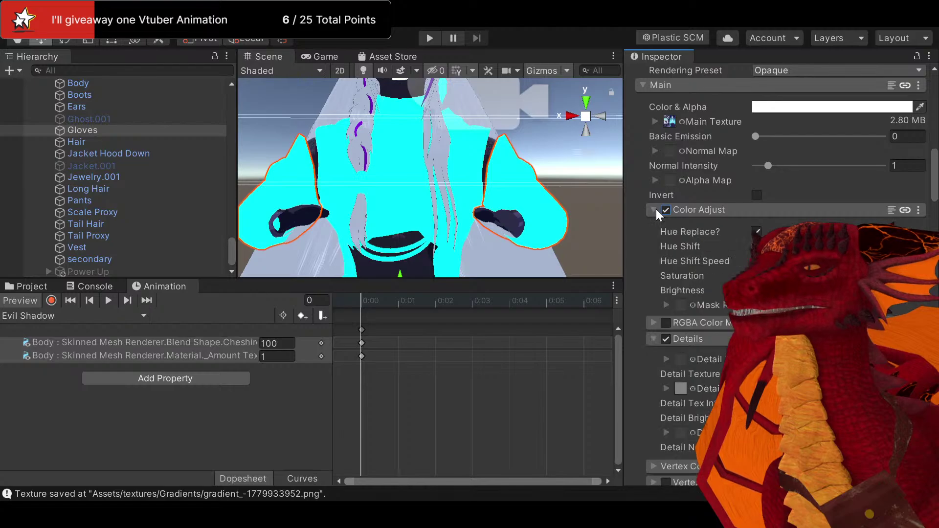
Tune the Saturation in the Gloves material's Color Adjust and lower its Brightness until the navy cloth turns black
left_click(753, 246)
left_click_drag(753, 246, 719, 248)
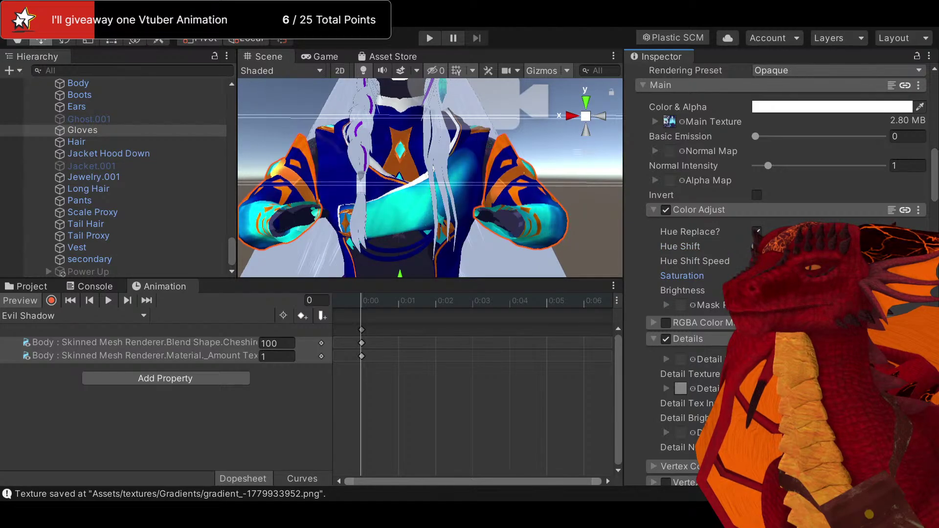
left_click(756, 231)
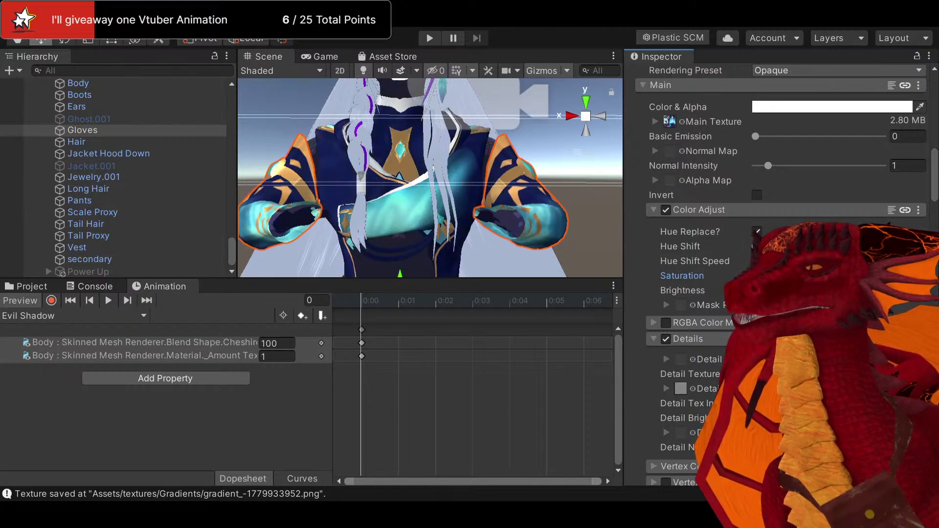
left_click_drag(819, 291, 805, 290)
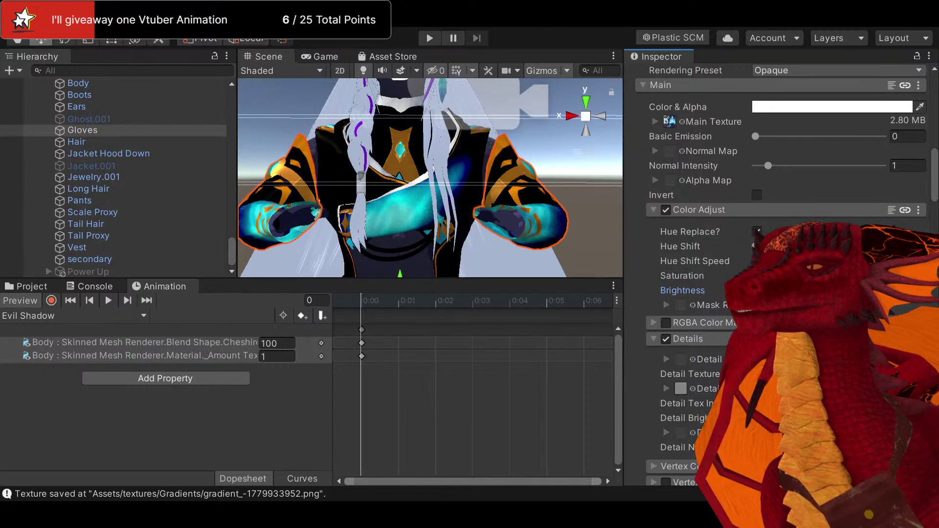
Set the Brightness in the Gloves material's Color Adjust back to 0 to restore the navy cloth
middle_click_drag(441, 156, 449, 228)
left_click_drag(805, 291, 537, 205)
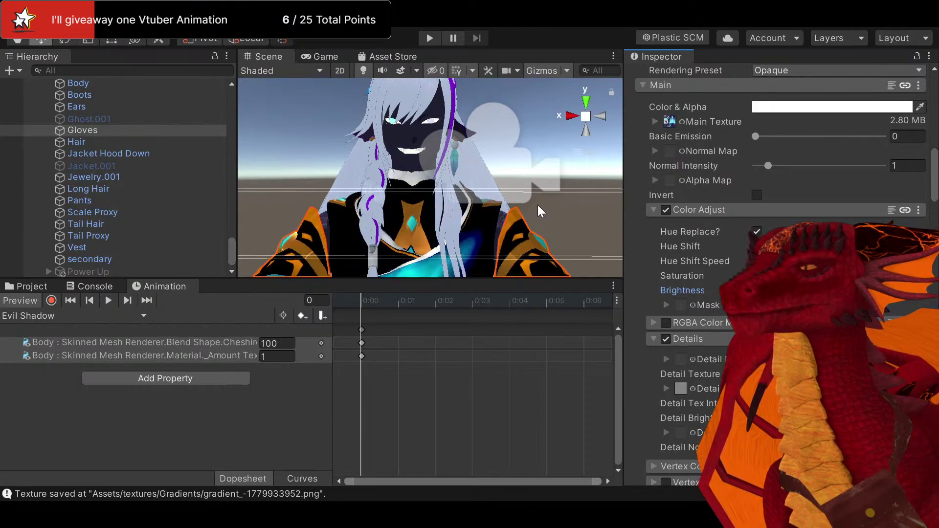
middle_click_drag(519, 197, 537, 173)
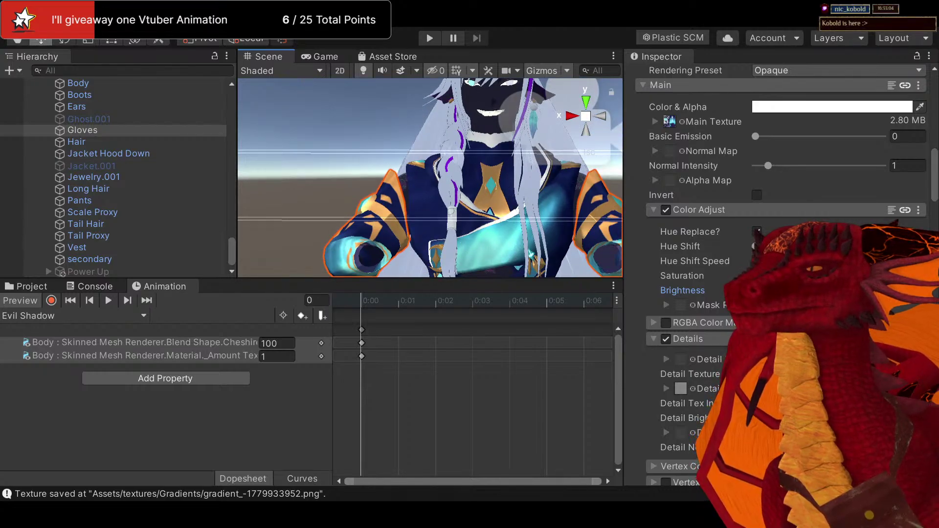
middle_click_drag(566, 235, 489, 216)
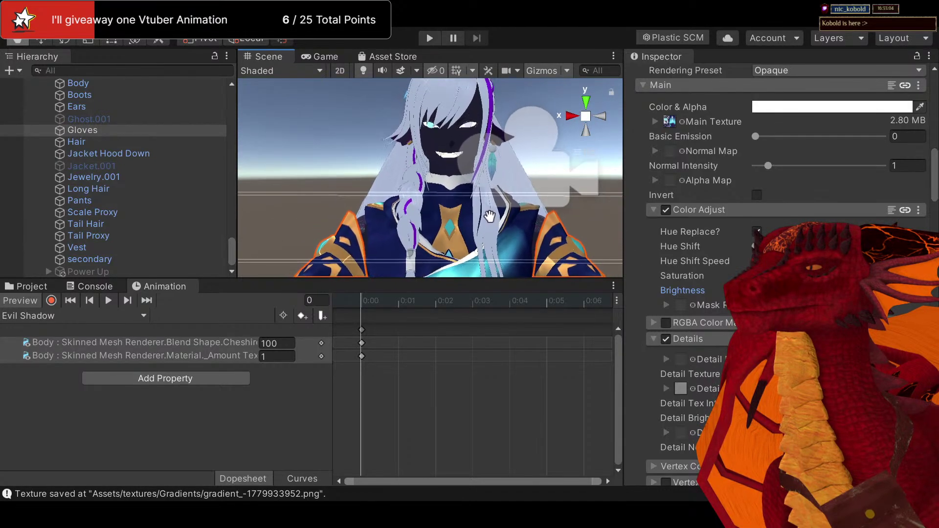
left_click_drag(820, 291, 808, 290)
left_click_drag(579, 220, 537, 199, "alt")
scroll(584, 206, "down", 3)
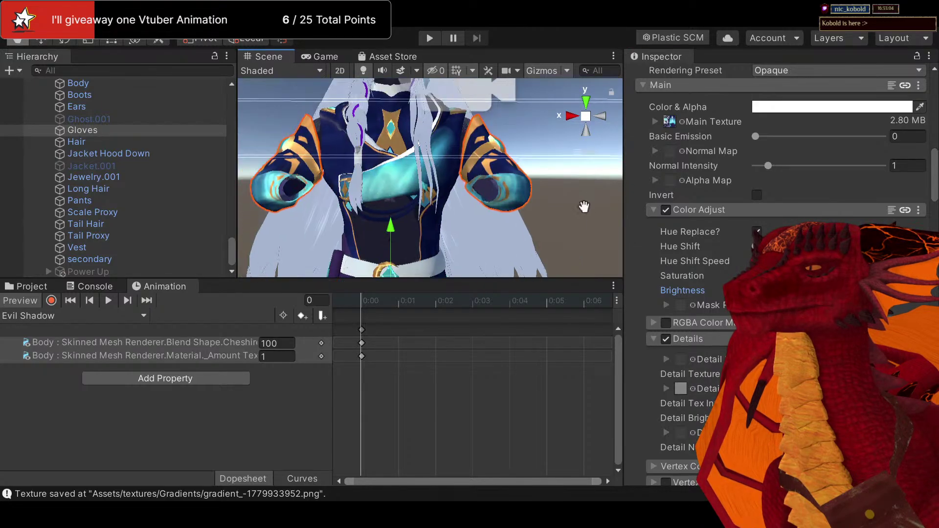
middle_click_drag(584, 206, 598, 218)
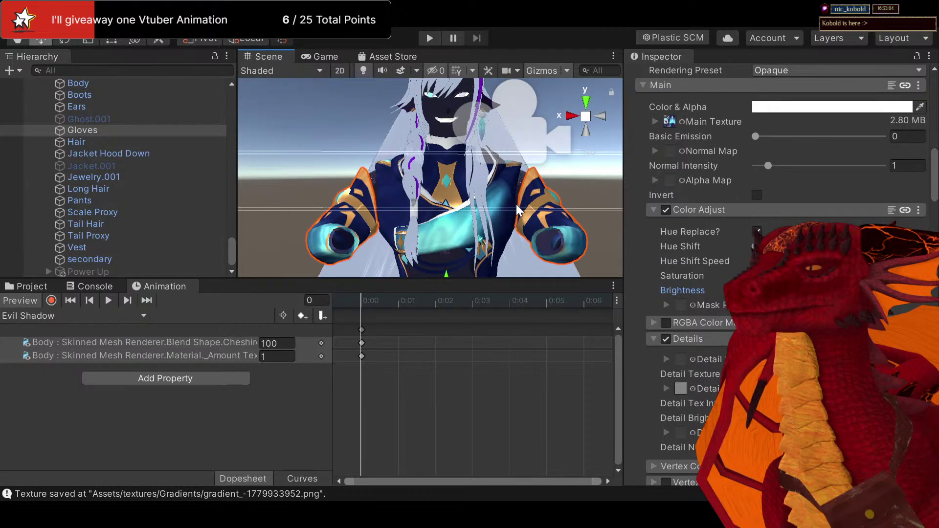
Review the Gloves material's Light & Shadow, Metallic & Specular and Color Adjust settings against the avatar's face and outfit
scroll(497, 161, "down", 3)
scroll(451, 145, "up", 3)
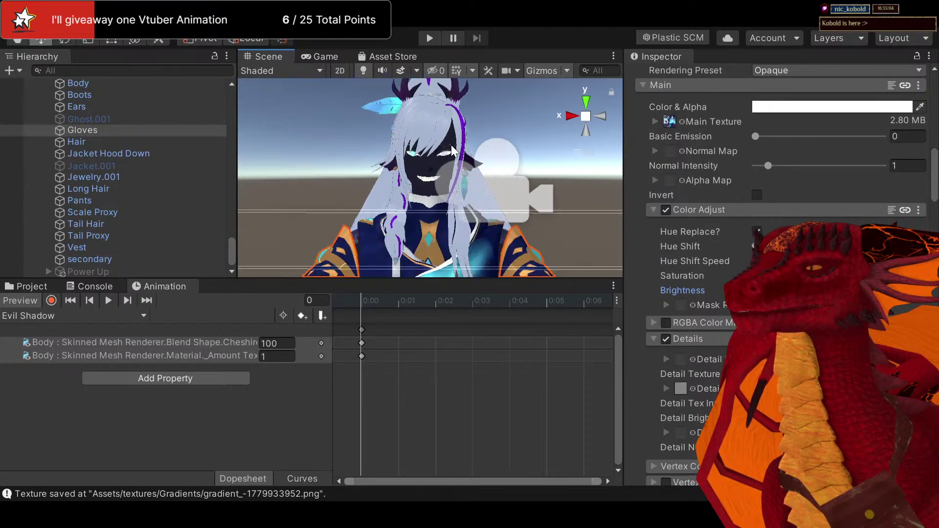
middle_click_drag(479, 222, 401, 84)
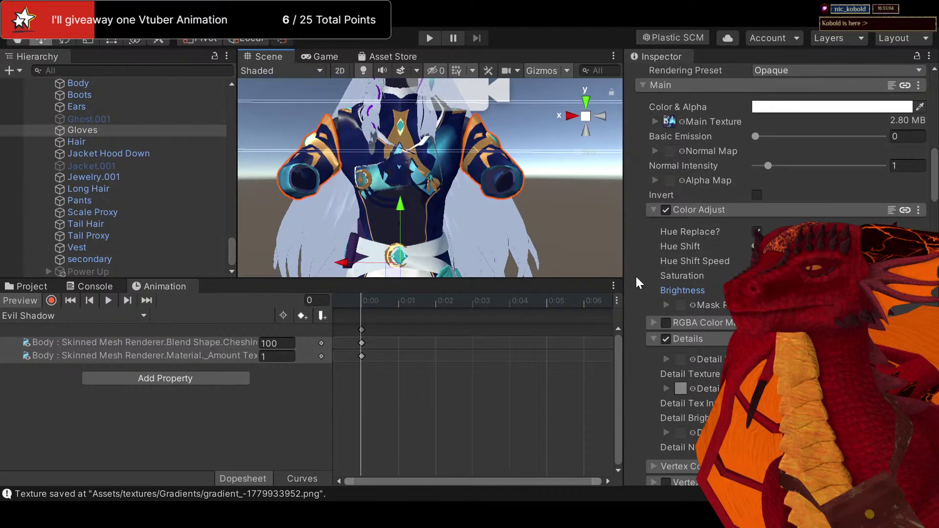
scroll(670, 266, "down", 10)
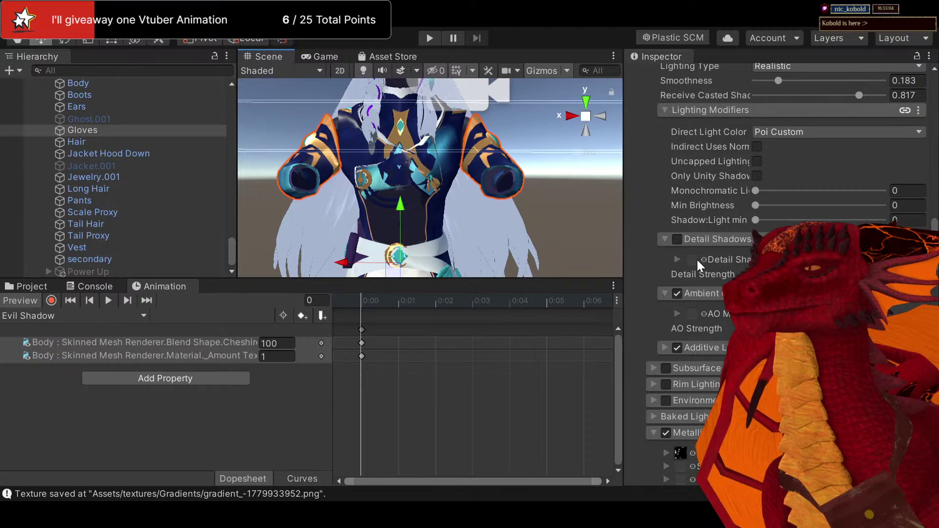
scroll(697, 260, "down", 9)
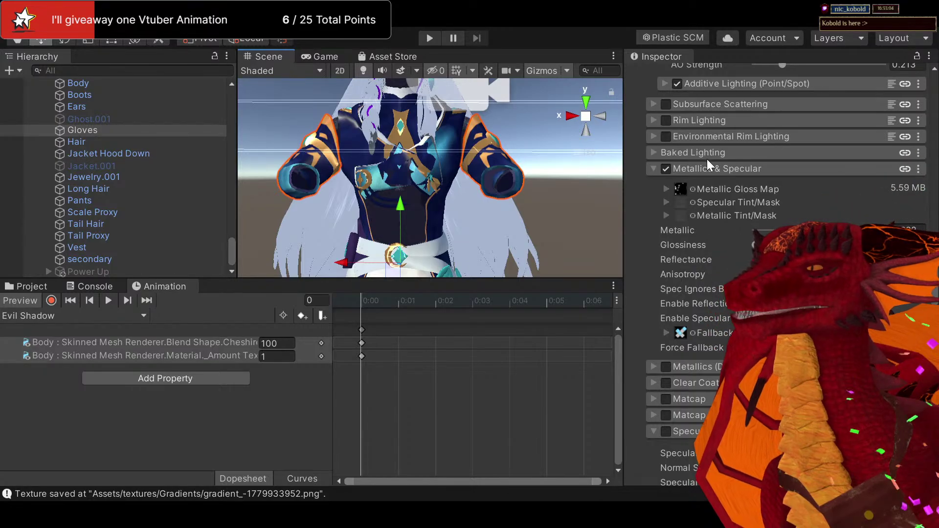
scroll(702, 166, "up", 13)
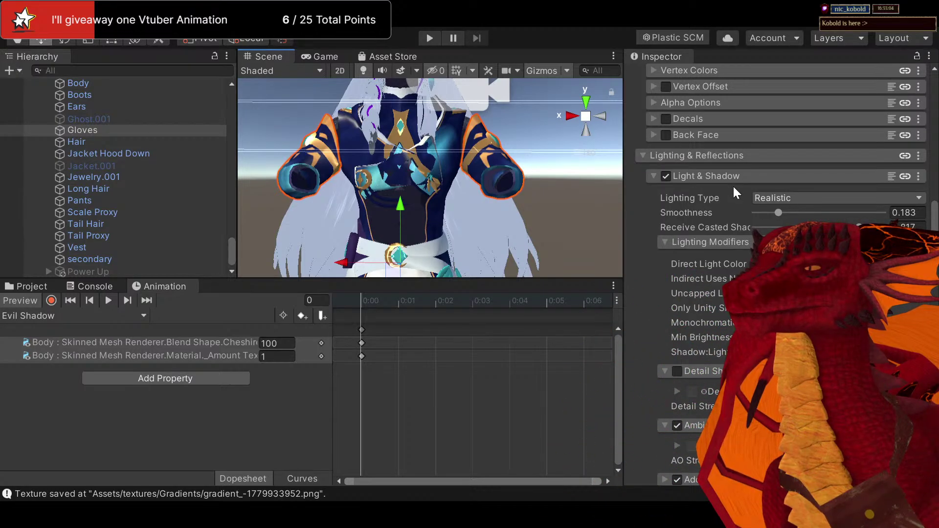
scroll(733, 185, "up", 9)
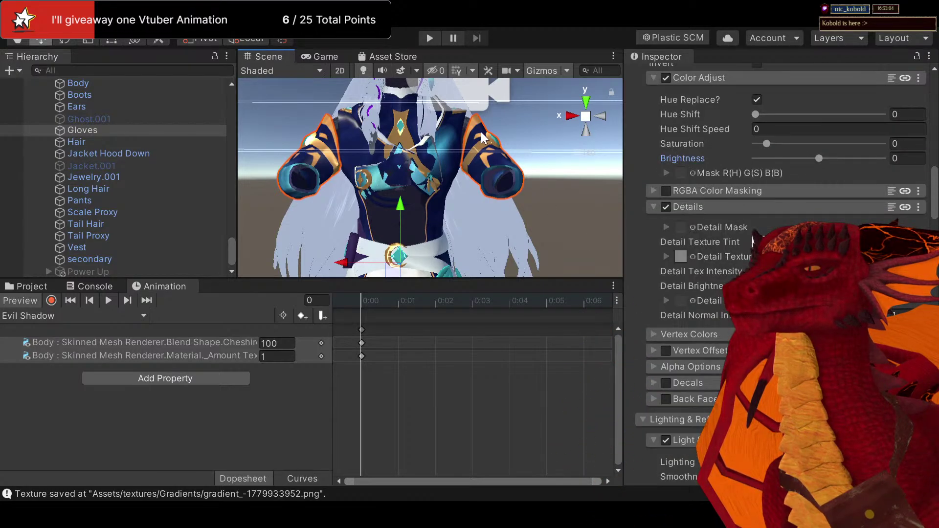
scroll(484, 137, "down", 5)
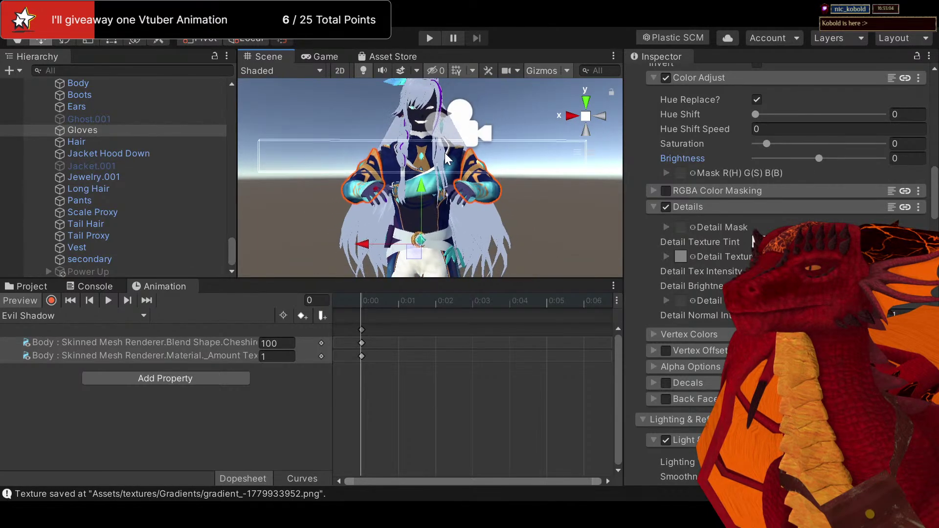
middle_click_drag(446, 158, 453, 184)
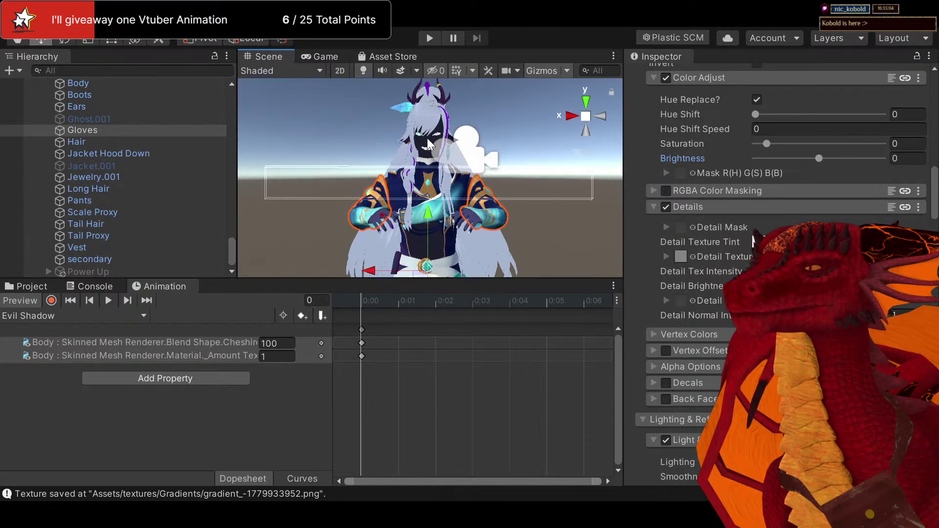
mouse_move(430, 215)
middle_mouse_down()
mouse_move(445, 126)
mouse_move(428, 203)
middle_mouse_up()
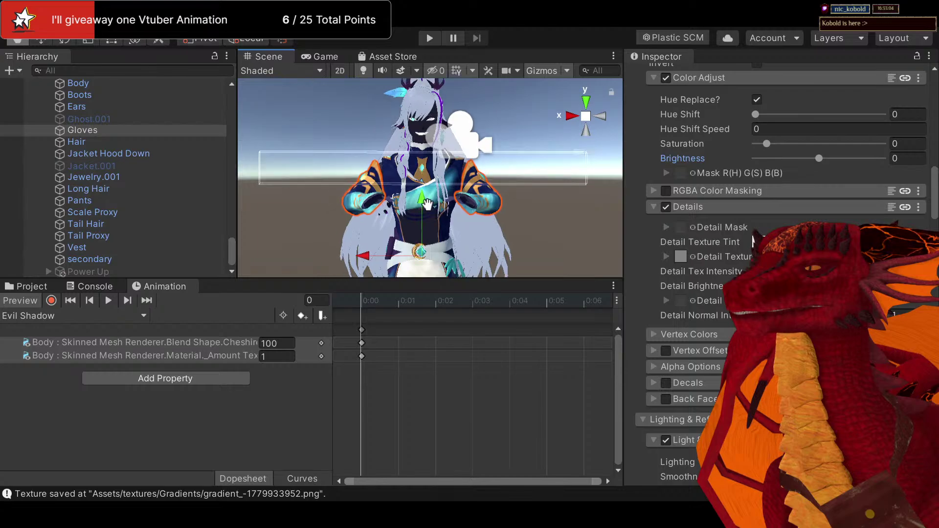
Locate the Long Hair and Hair meshes in the Kilen Final (4) hierarchy and inspect the materials they use
left_click(423, 96)
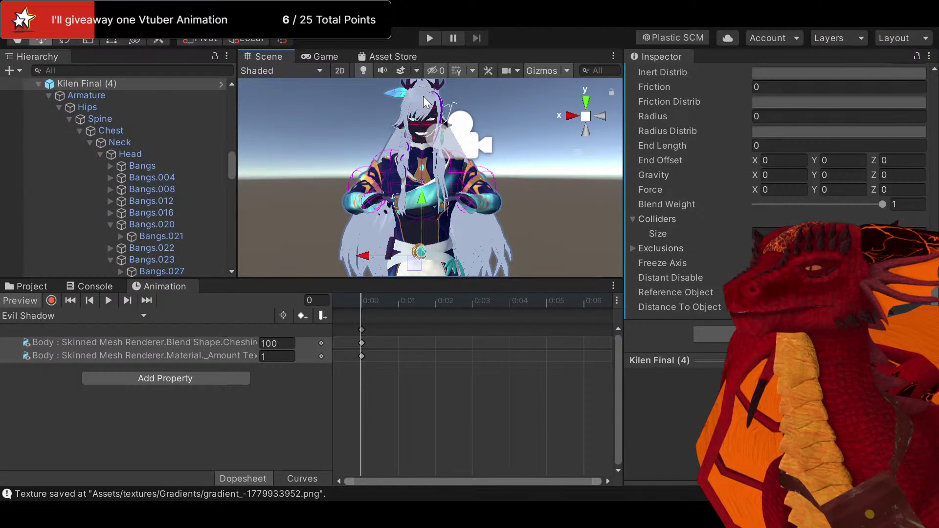
scroll(158, 220, "down", 10)
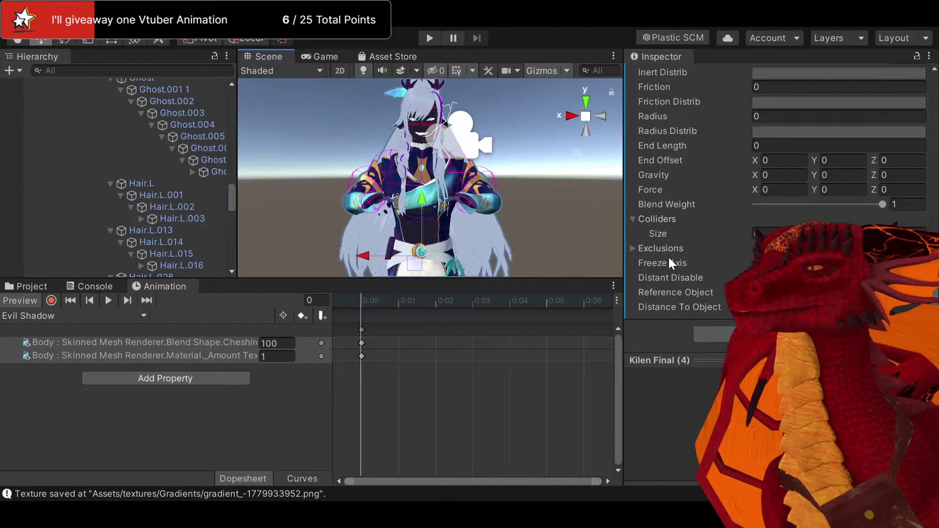
scroll(208, 231, "down", 3)
scroll(172, 229, "down", 10)
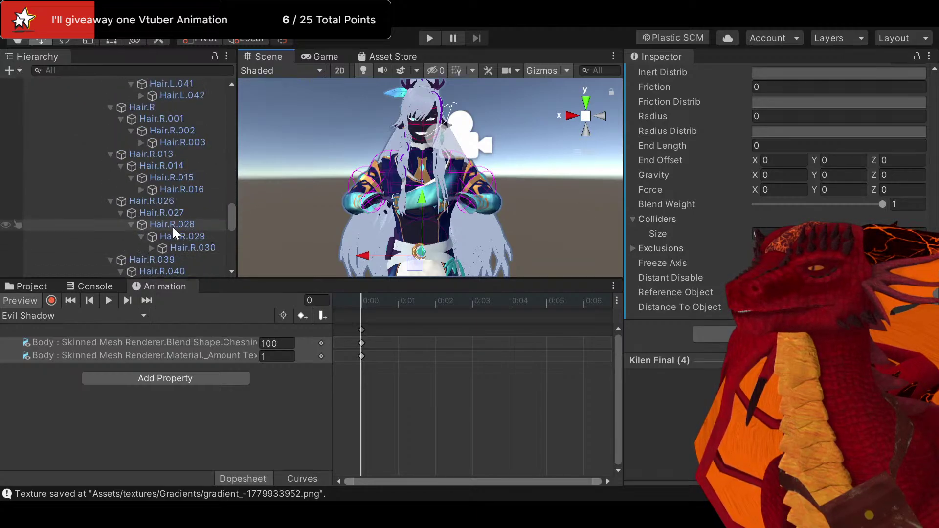
middle_click_drag(419, 156, 424, 156)
scroll(424, 156, "up", 1)
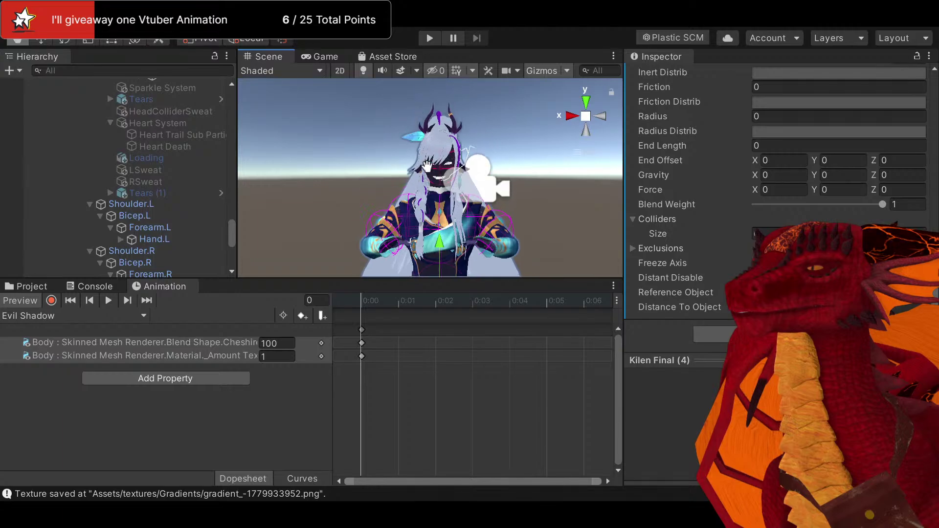
scroll(439, 155, "up", 2)
scroll(441, 158, "down", 3)
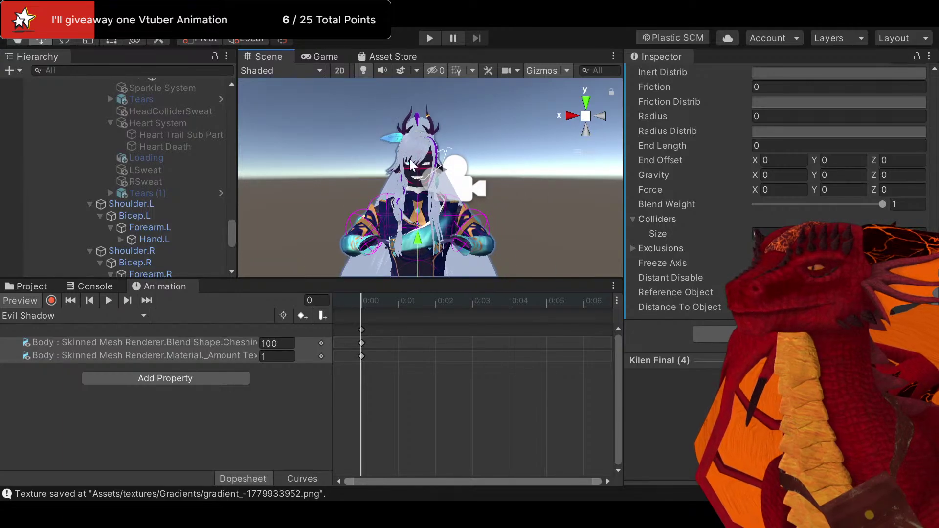
scroll(126, 225, "down", 10)
scroll(126, 225, "up", 2)
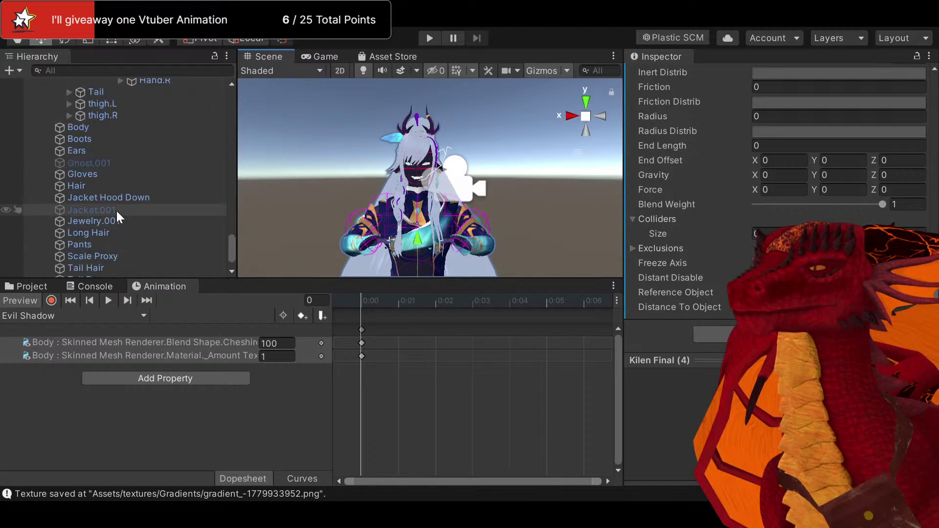
left_click(100, 232)
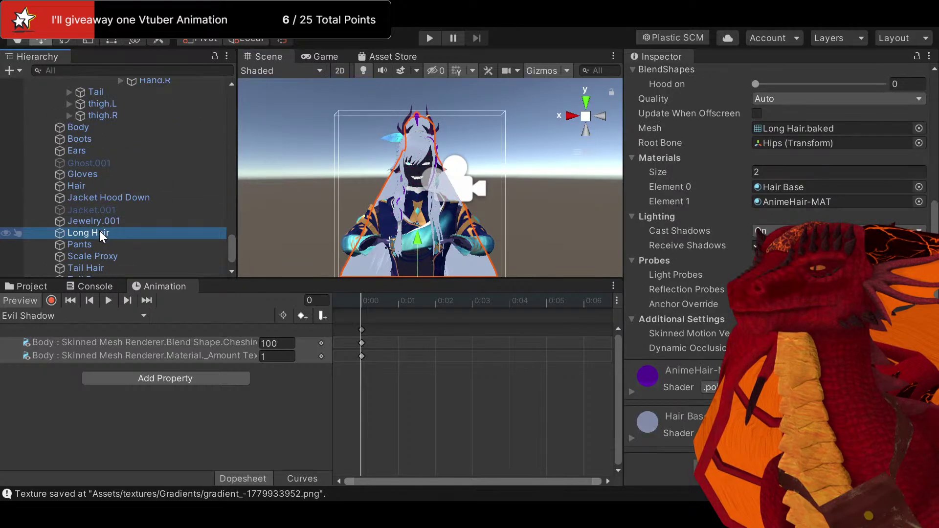
left_click(99, 184)
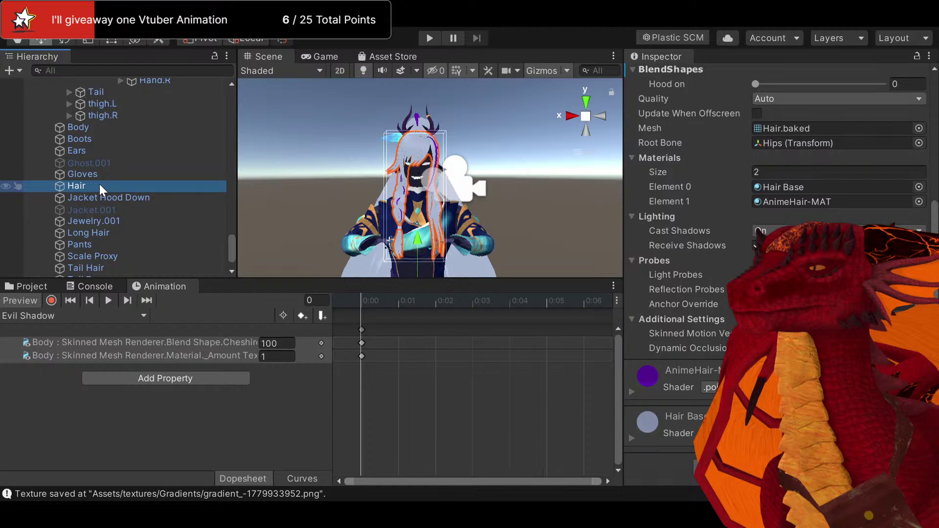
Expand the Hair object's Hair Base material and review its Color & Normals and Shading sections
left_click(633, 436)
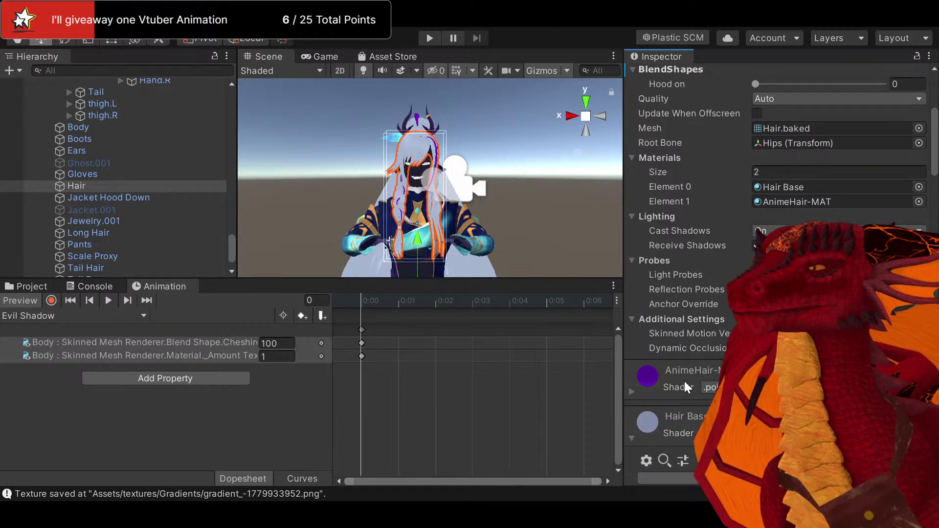
scroll(684, 381, "down", 8)
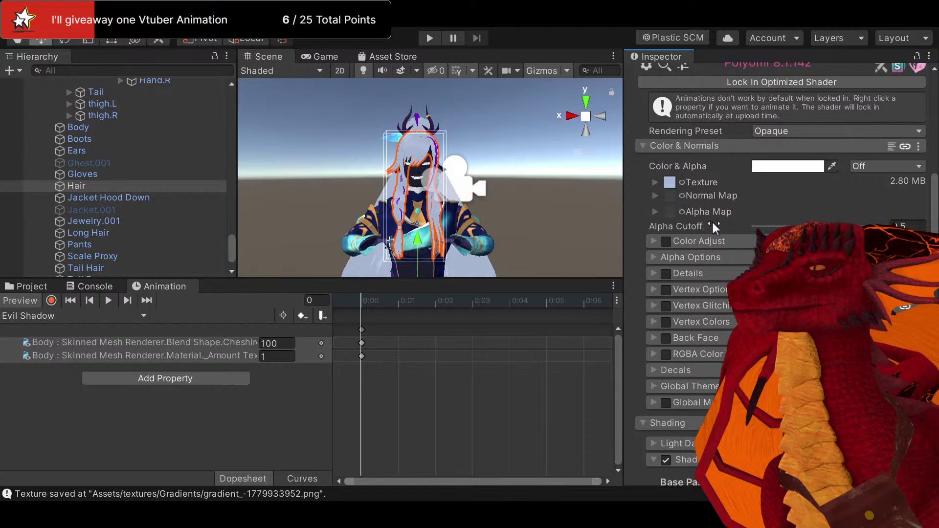
scroll(717, 224, "down", 3)
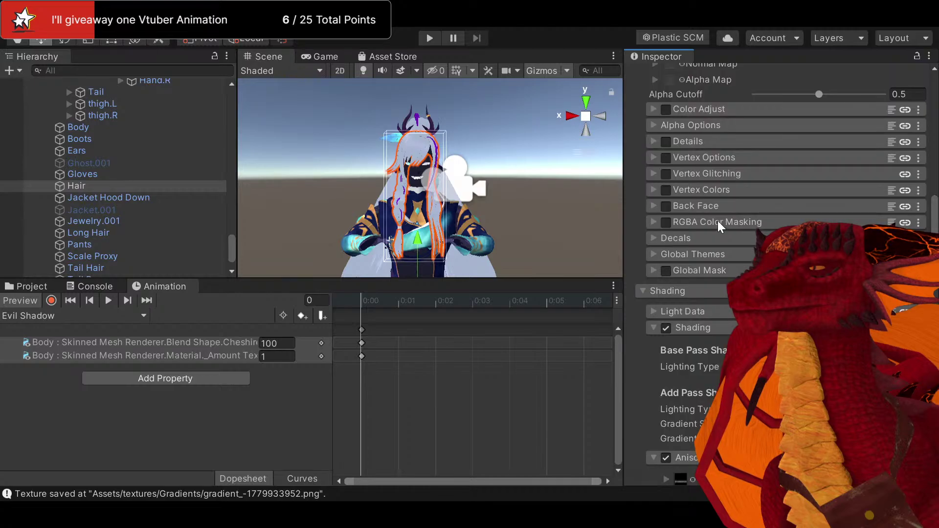
Open the Kilen Final (3).Materials folder inside Kilen 5's VRM folder in the project assets
left_click(32, 287)
scroll(323, 397, "up", 3)
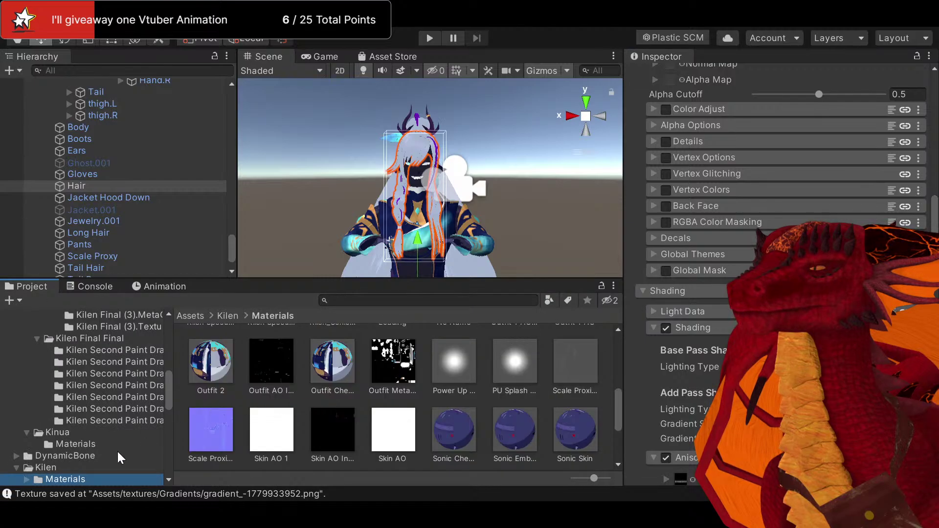
scroll(116, 450, "up", 5)
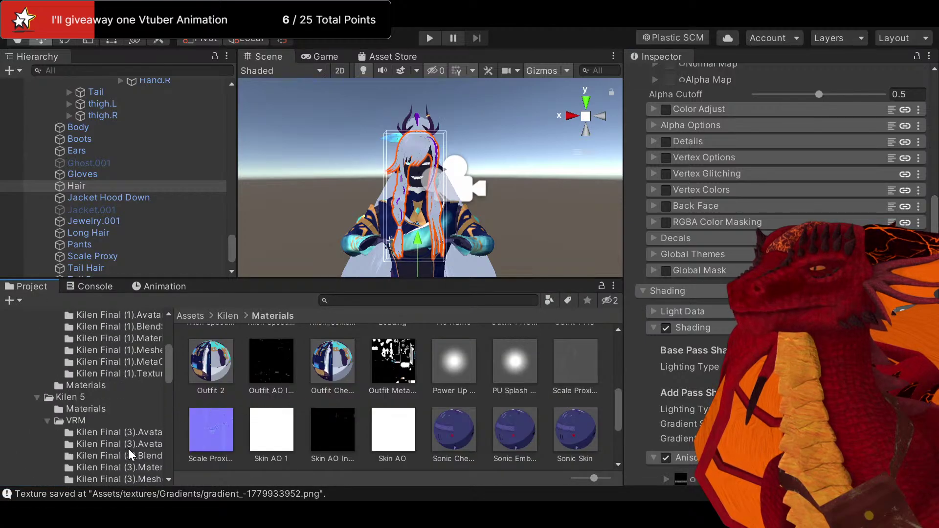
scroll(128, 448, "up", 3)
scroll(98, 438, "down", 2)
left_click(137, 423)
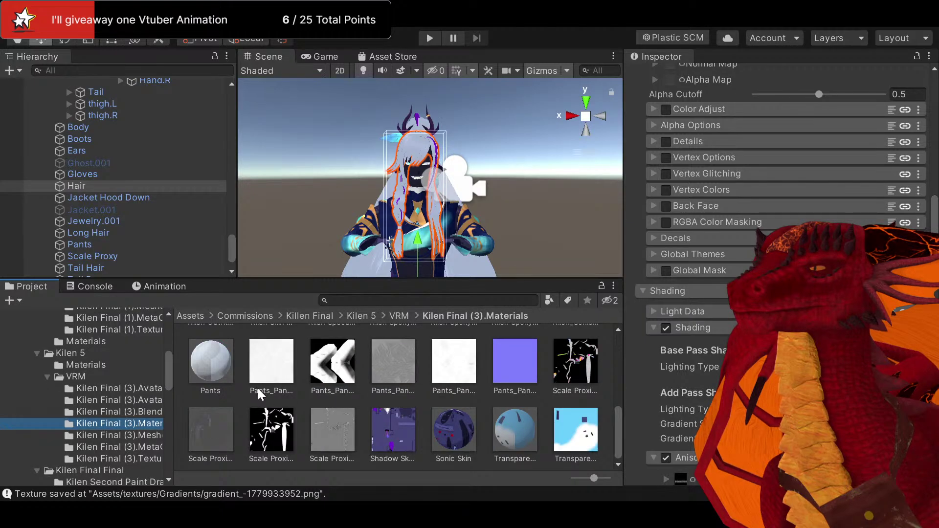
Duplicate the Hair Base material in the Kilen Final (3).Materials folder
scroll(257, 388, "up", 3)
scroll(342, 402, "up", 2)
left_click(391, 409)
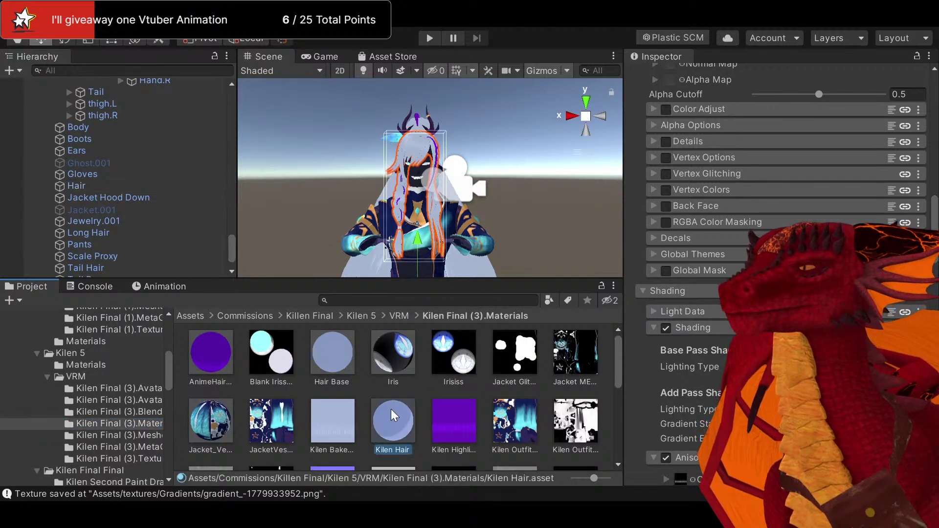
left_click(334, 347)
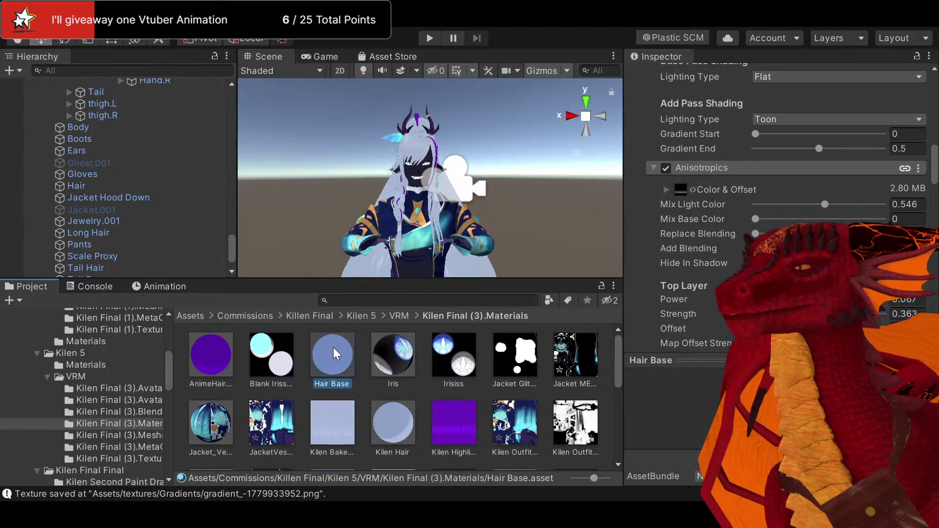
key("ctrl+d")
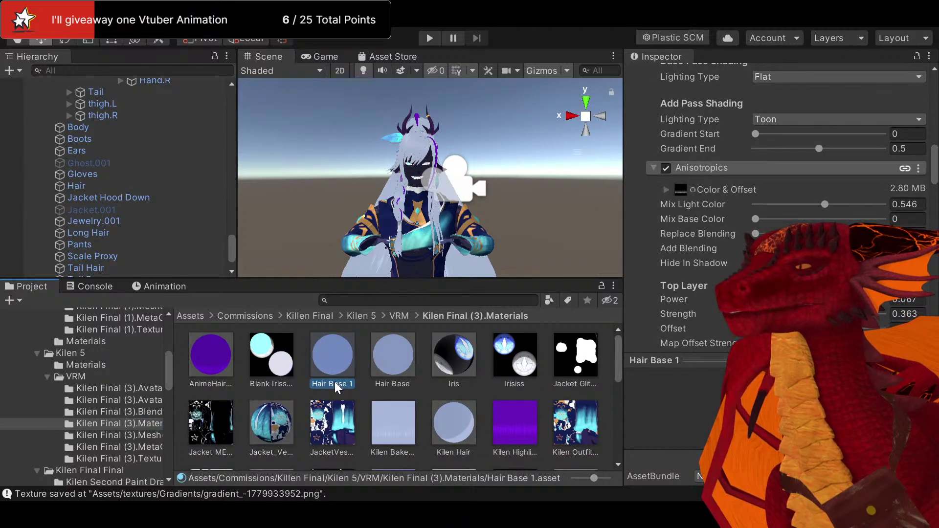
Assign the Hair Base 1 material to the Long Hair object and reapply the purple AnimeHair-MAT to its streak
left_click(130, 228)
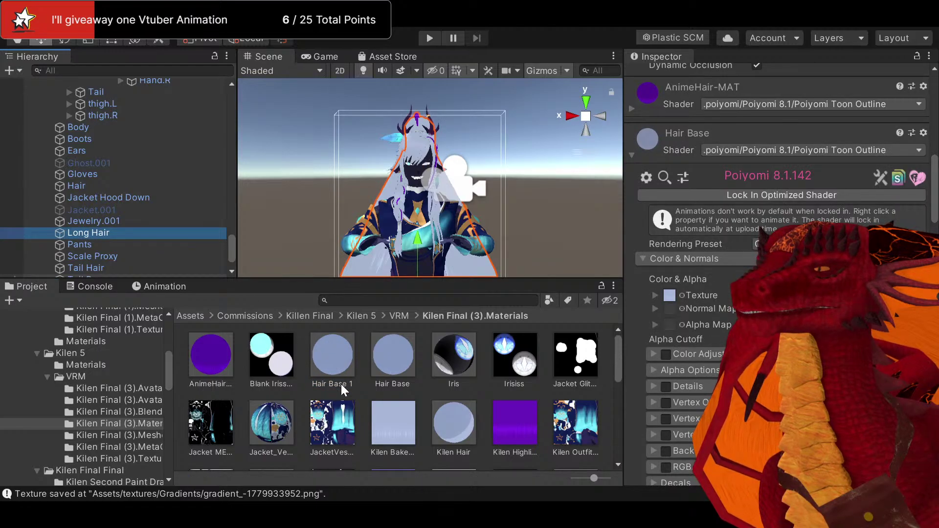
left_click_drag(335, 362, 130, 232)
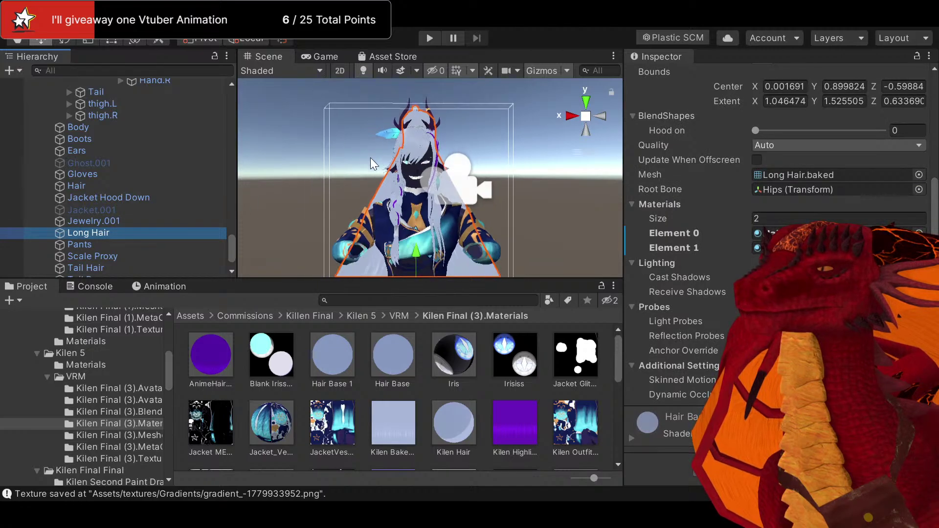
right_click_drag(405, 158, 446, 182)
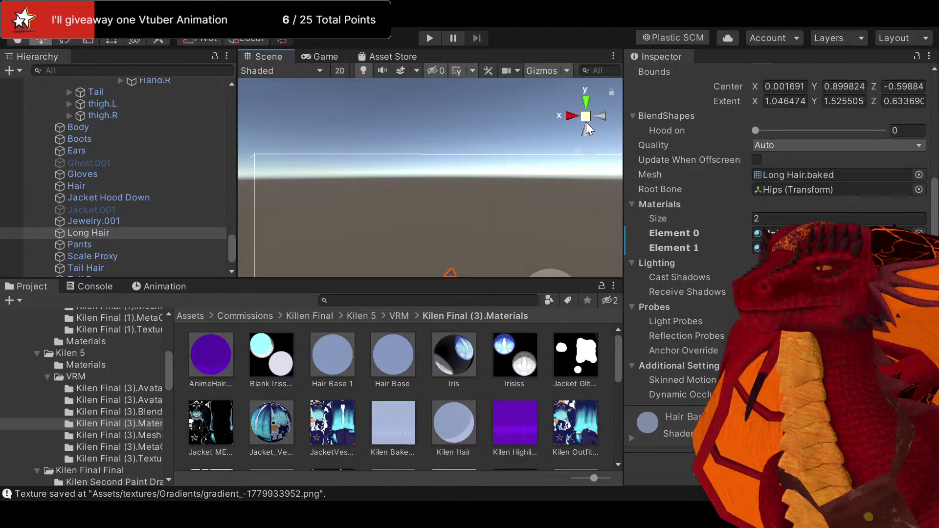
right_click_drag(588, 129, 377, 180)
left_click_drag(218, 348, 372, 199)
key("f")
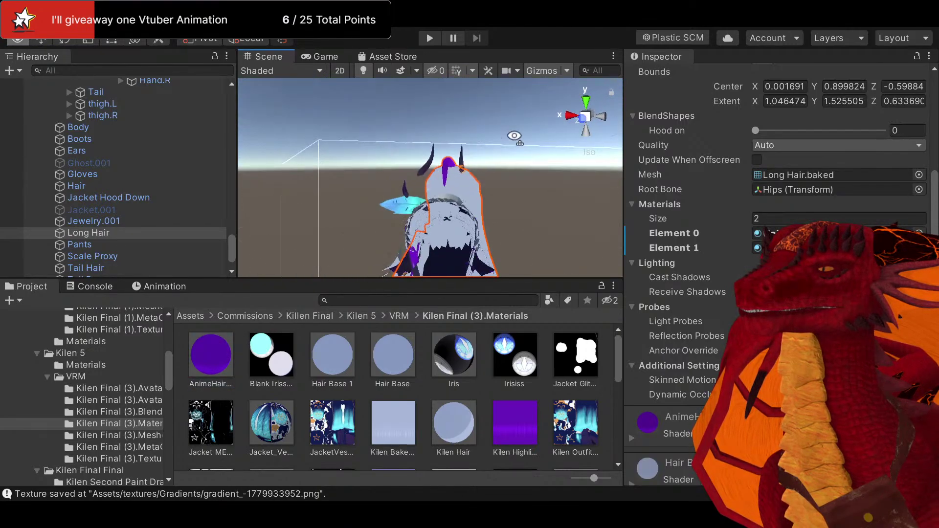
Open the Hair Base material from the materials folder and review its Color & Normals and Shading settings
right_click_drag(489, 142, 548, 125)
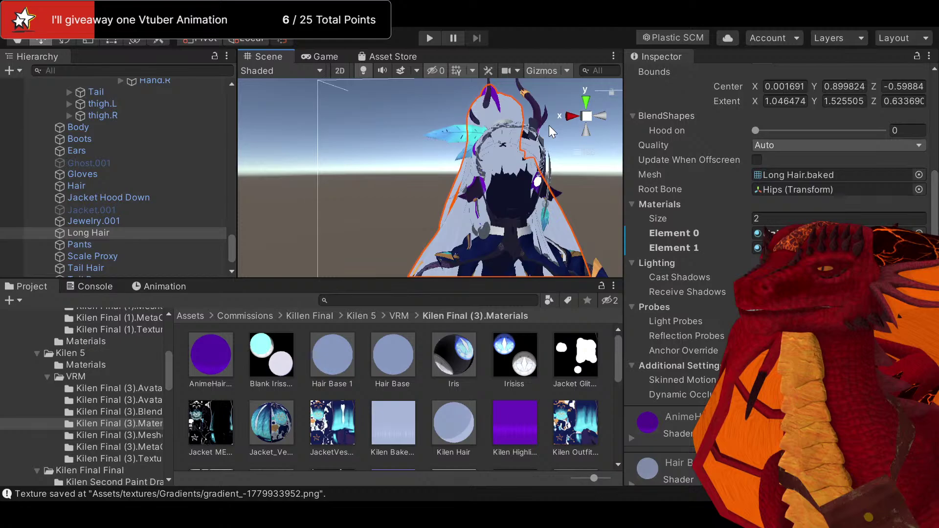
left_click(587, 117)
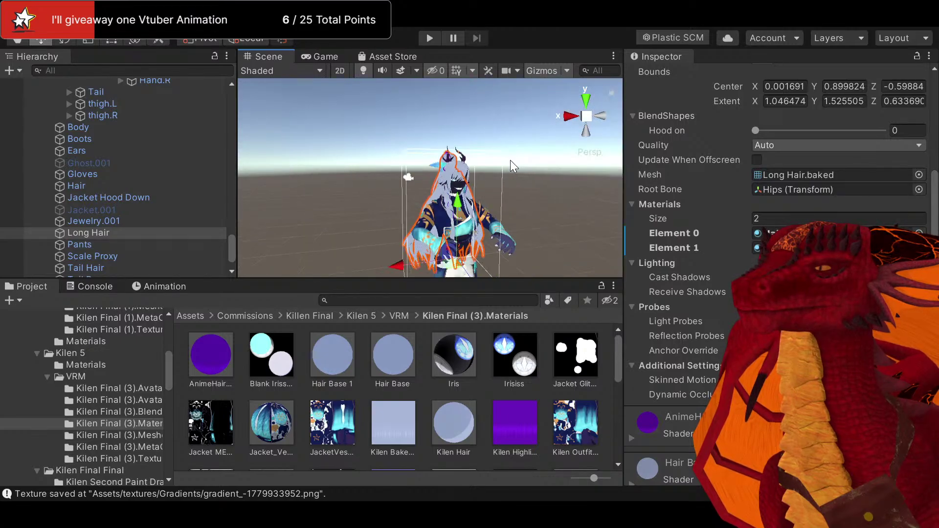
left_click(598, 117)
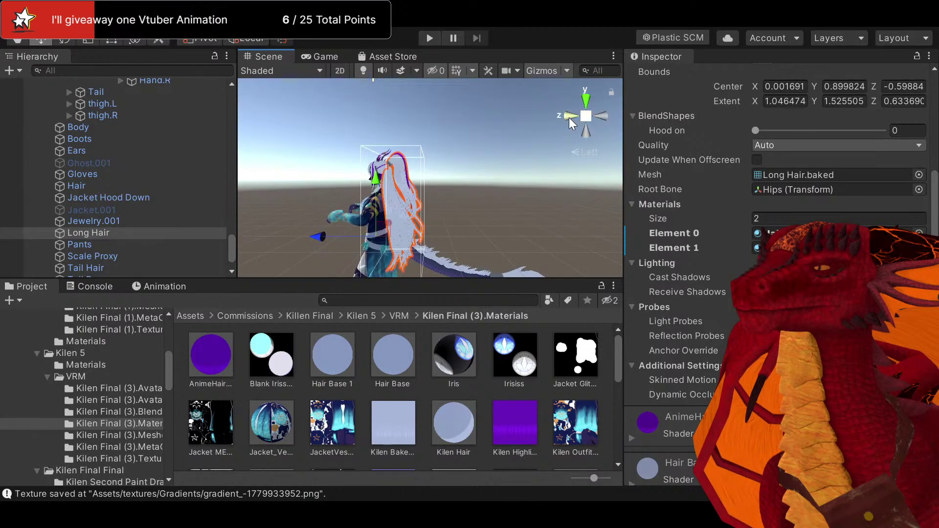
left_click(568, 118)
left_click(584, 118)
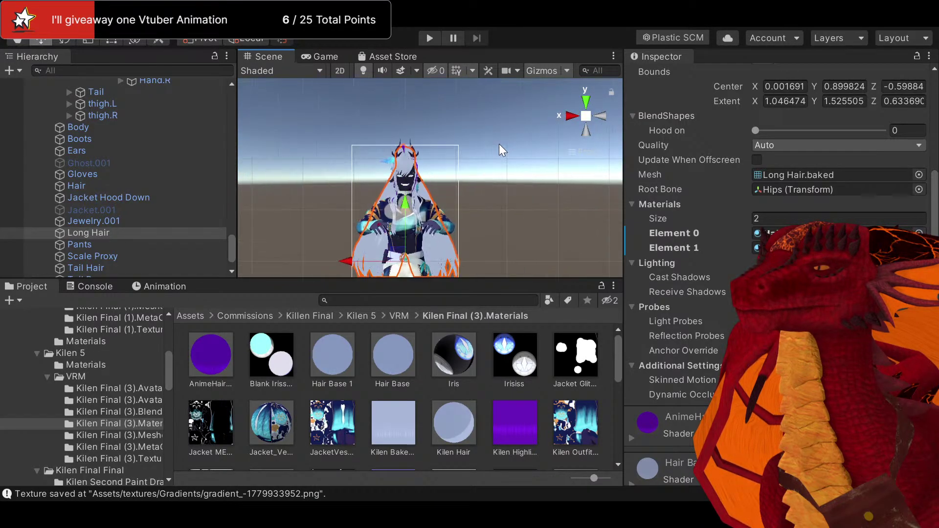
scroll(420, 163, "up", 3)
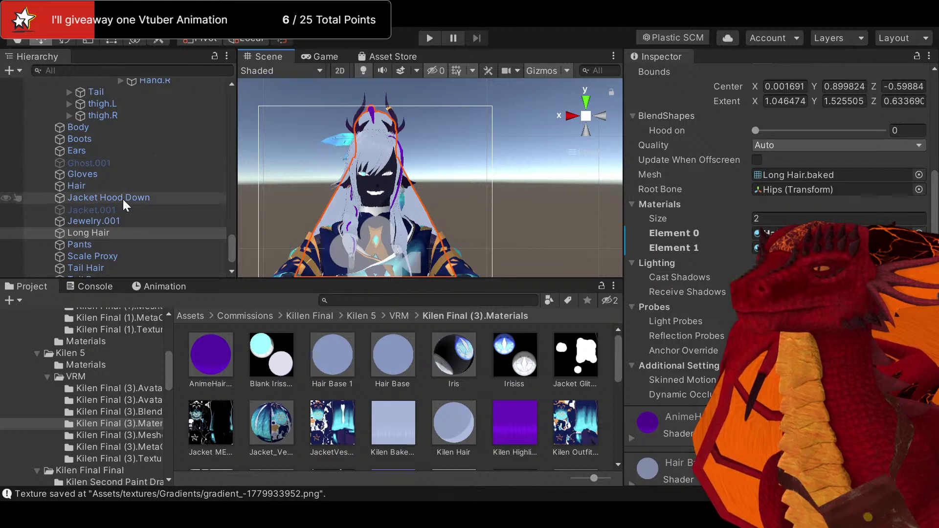
left_click(115, 185)
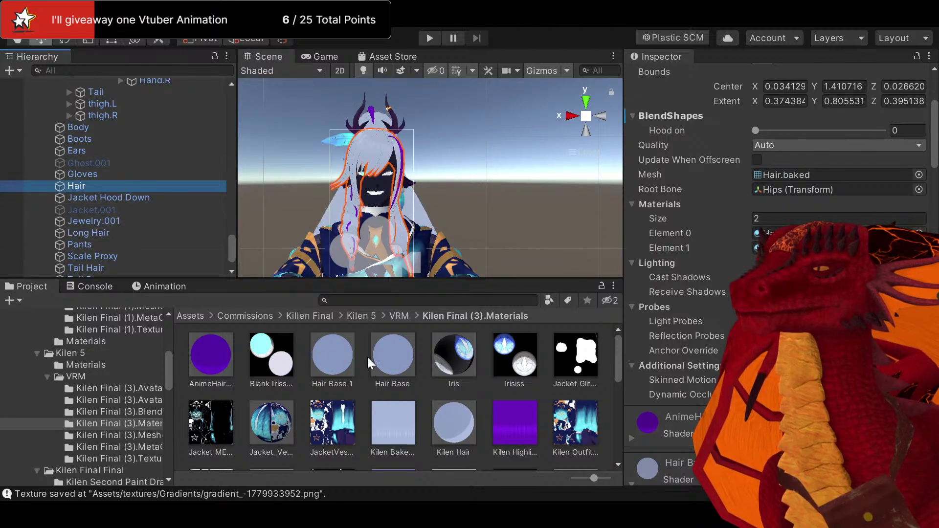
left_click(396, 357)
scroll(703, 235, "down", 5)
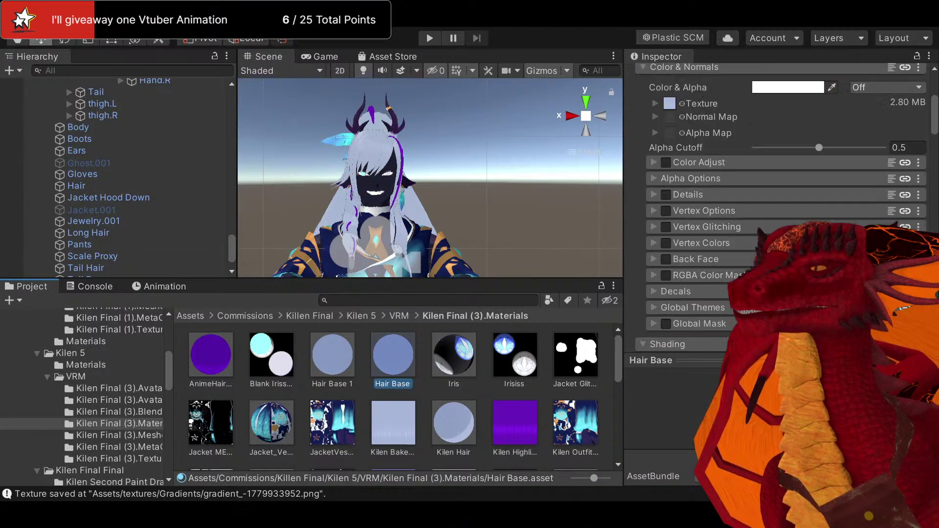
scroll(702, 220, "down", 8)
scroll(710, 224, "up", 5)
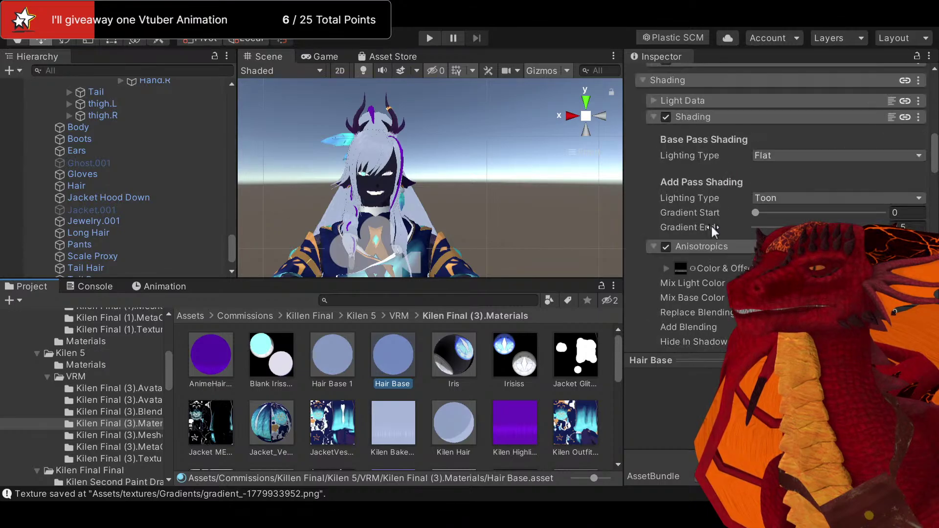
scroll(689, 161, "up", 5)
scroll(695, 217, "down", 5)
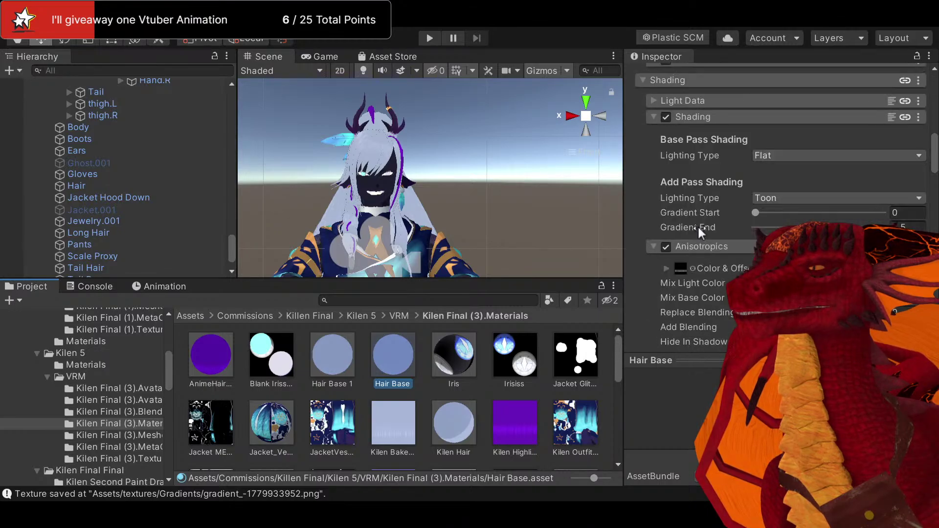
Start recording the Evil Shadow clip and check the Hair Base material's Light Data settings
left_click(158, 287)
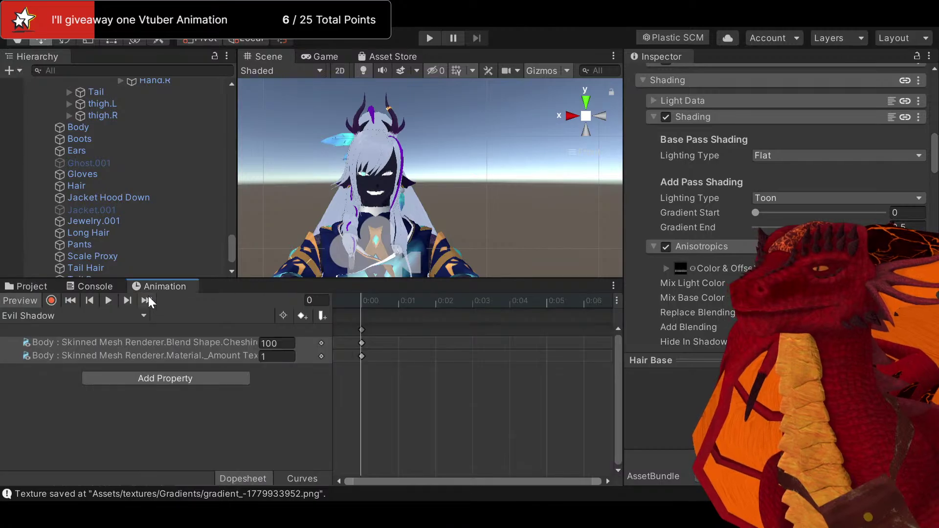
left_click(51, 300)
scroll(739, 240, "down", 15)
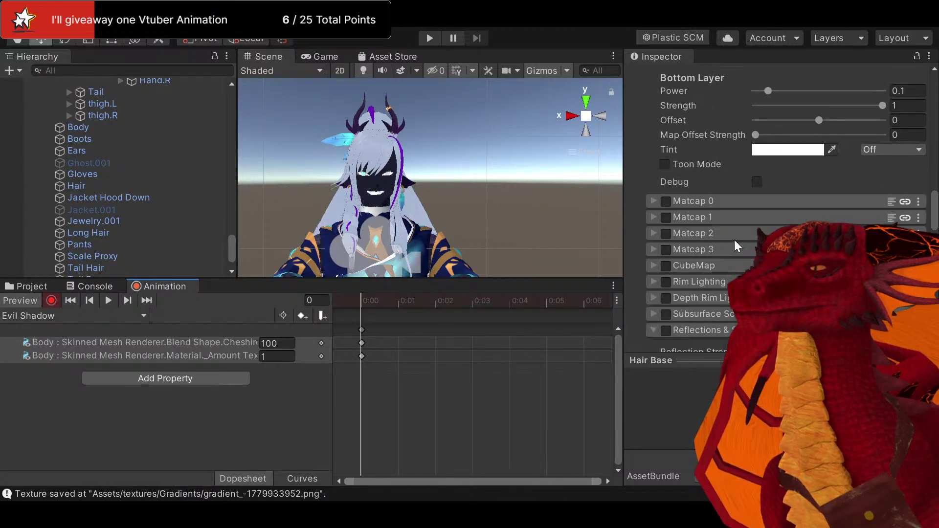
scroll(734, 241, "up", 10)
scroll(734, 241, "up", 10)
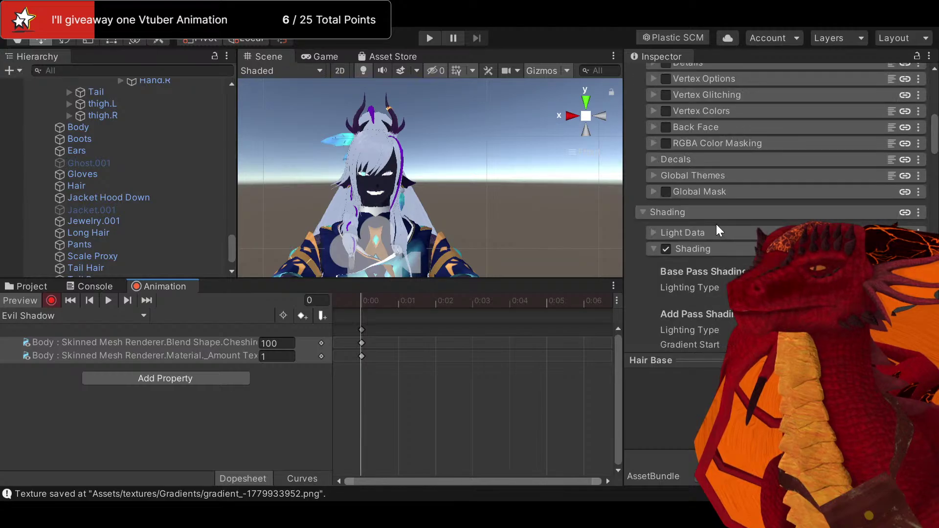
left_click(710, 234)
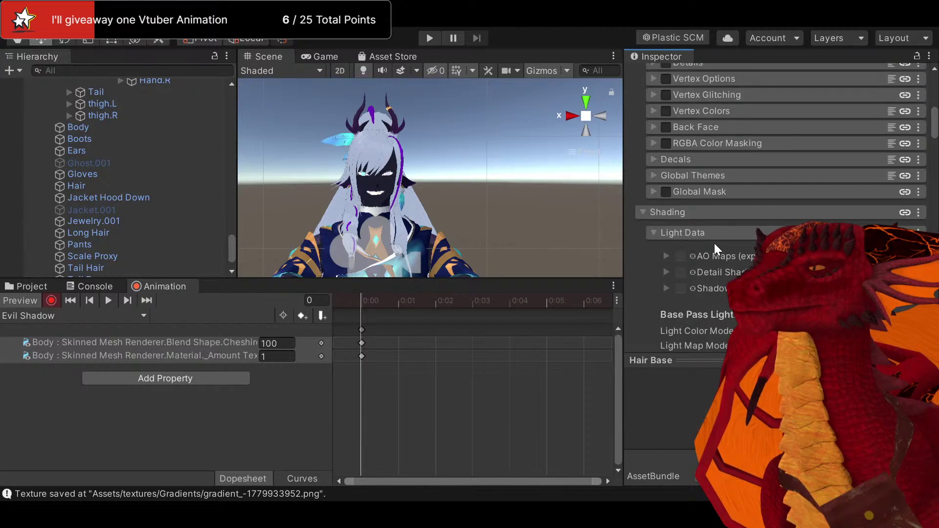
left_click(709, 234)
scroll(709, 231, "up", 5)
scroll(709, 234, "down", 3)
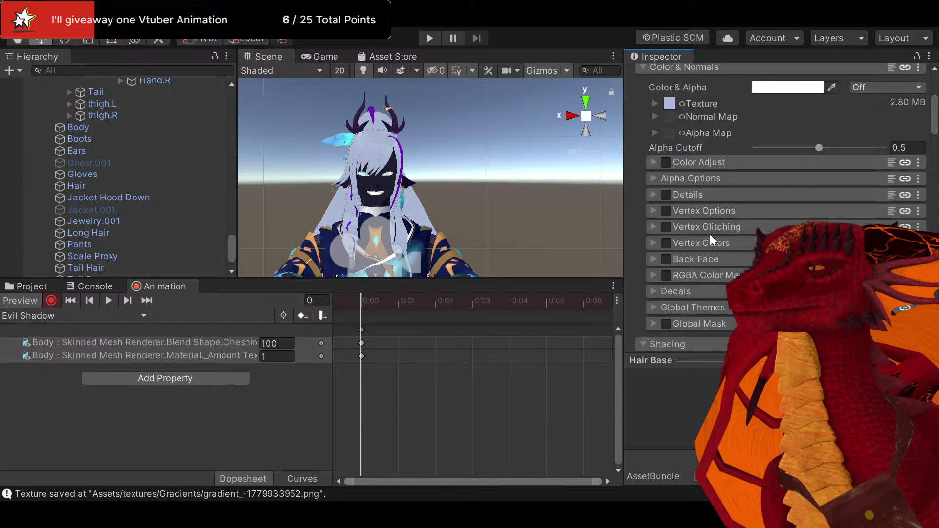
Enable Color Adjust on the Hair Base material with brightness -0.56 and saturation -0.4, and inspect the darkened hair on the avatar
left_click(712, 163)
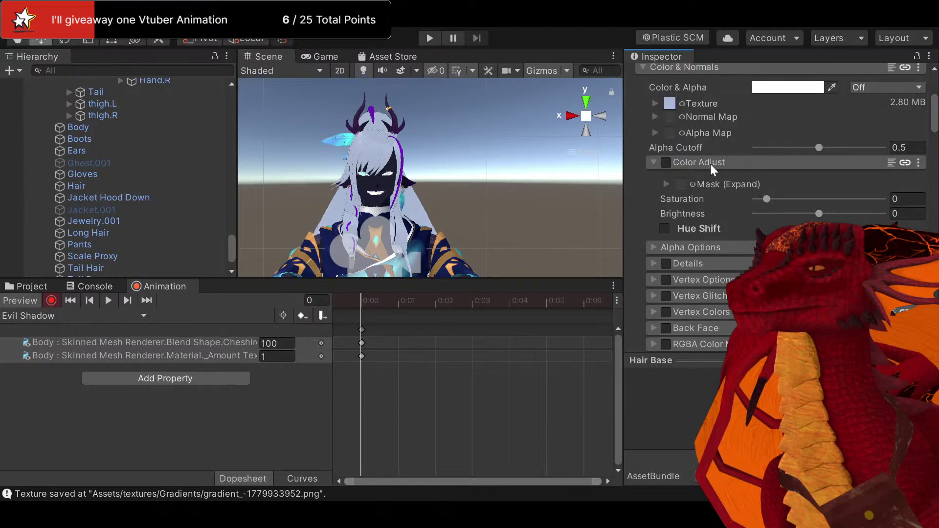
left_click(666, 162)
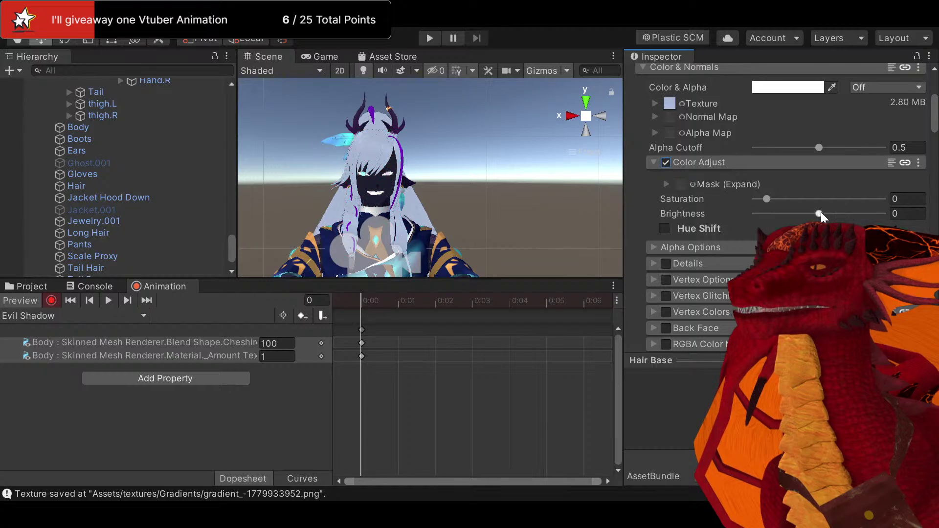
left_click_drag(820, 213, 798, 214)
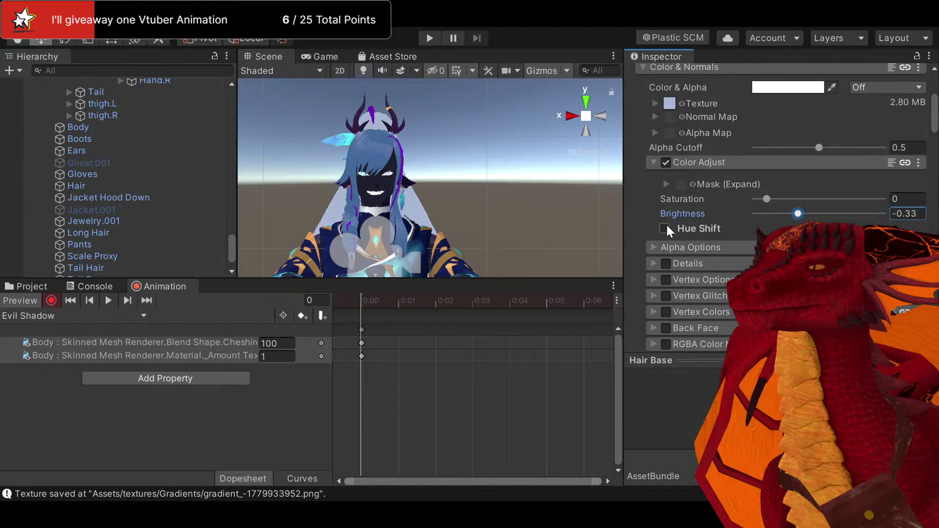
left_click_drag(798, 213, 762, 196)
left_click(785, 214)
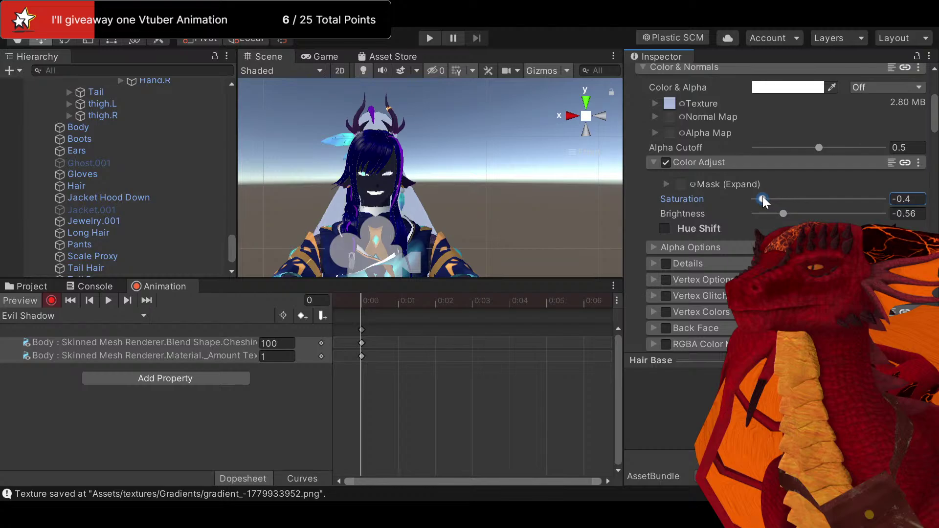
scroll(474, 191, "up", 3)
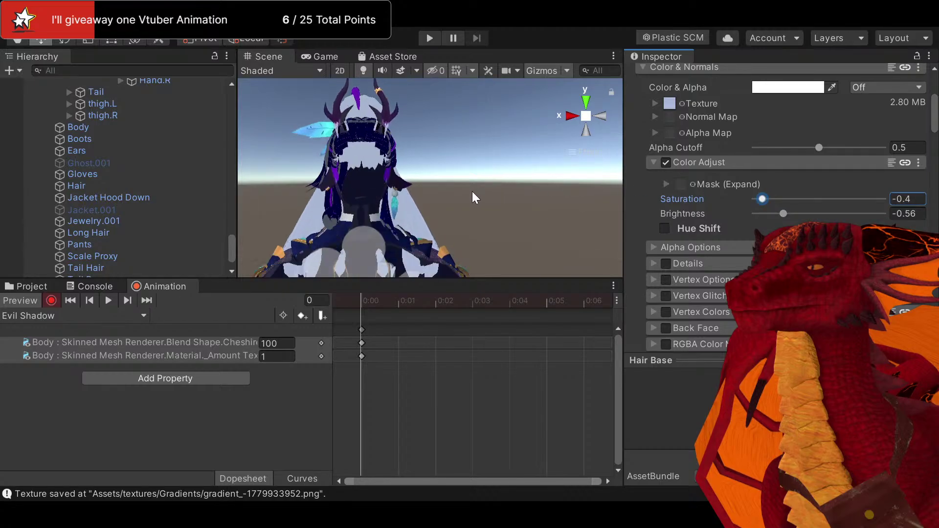
scroll(504, 171, "down", 4)
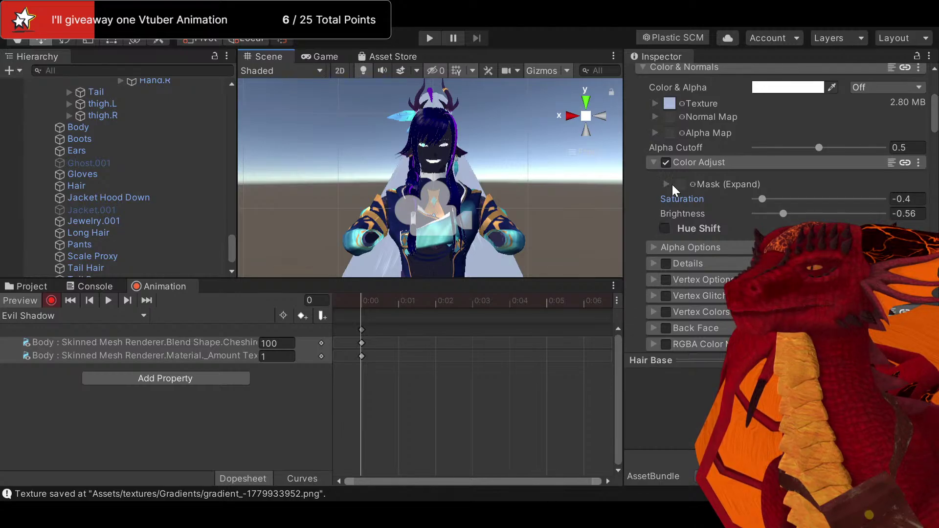
middle_click_drag(432, 168, 427, 216)
key("f")
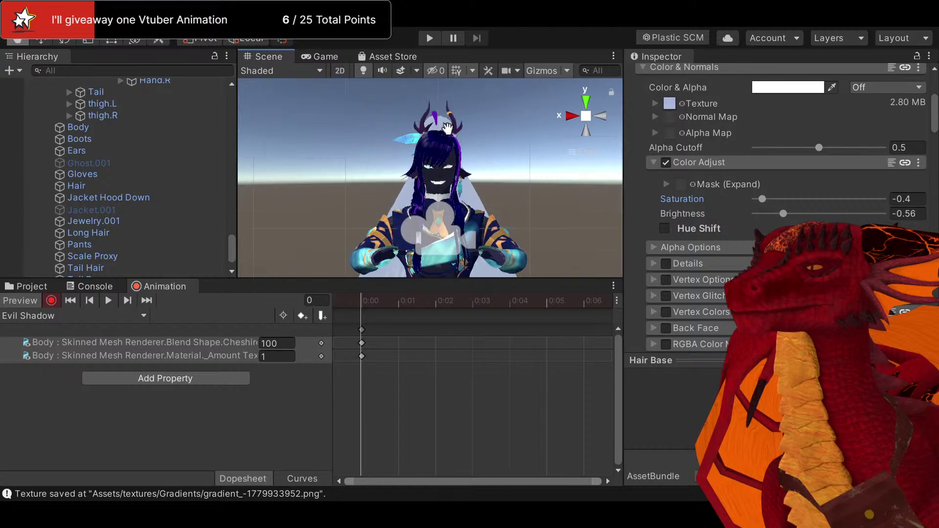
scroll(449, 131, "up", 5)
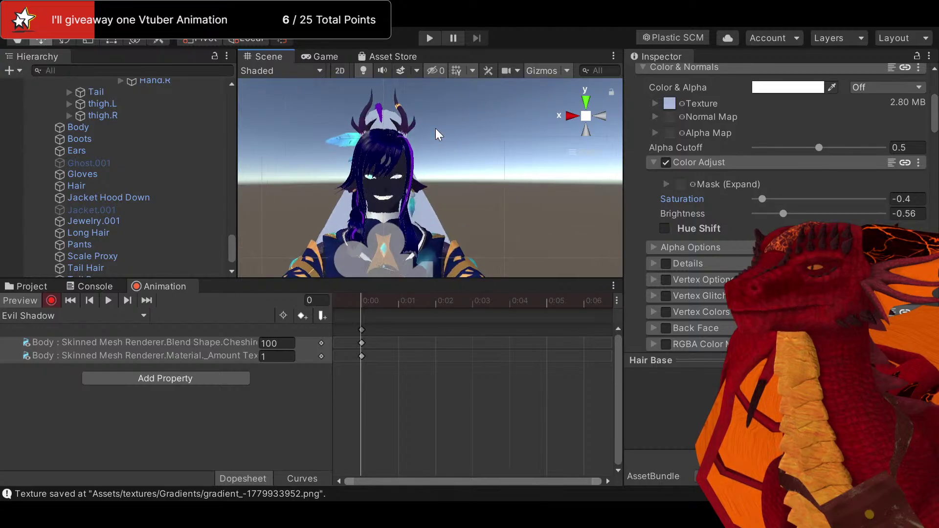
scroll(435, 128, "down", 1)
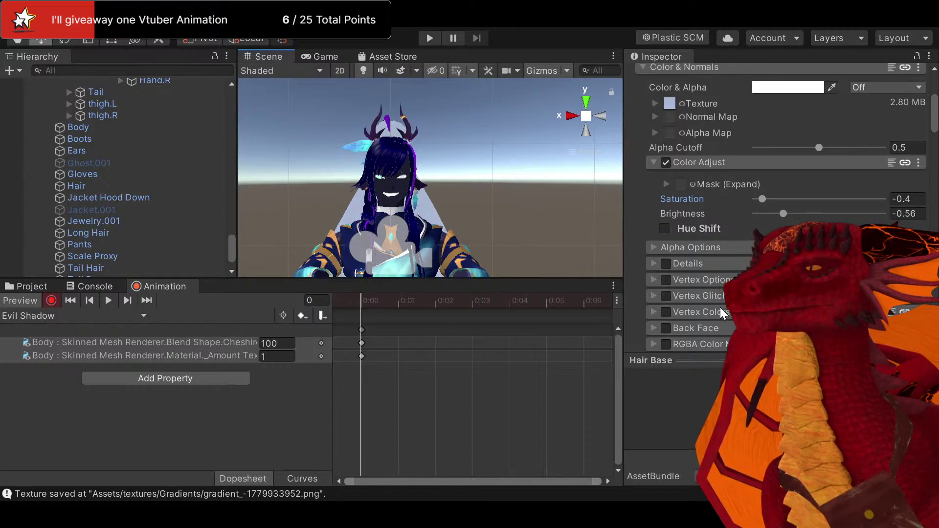
Check the Hair Base material's Global Mask and Texture options and turn off its Color Adjust
scroll(720, 308, "down", 3)
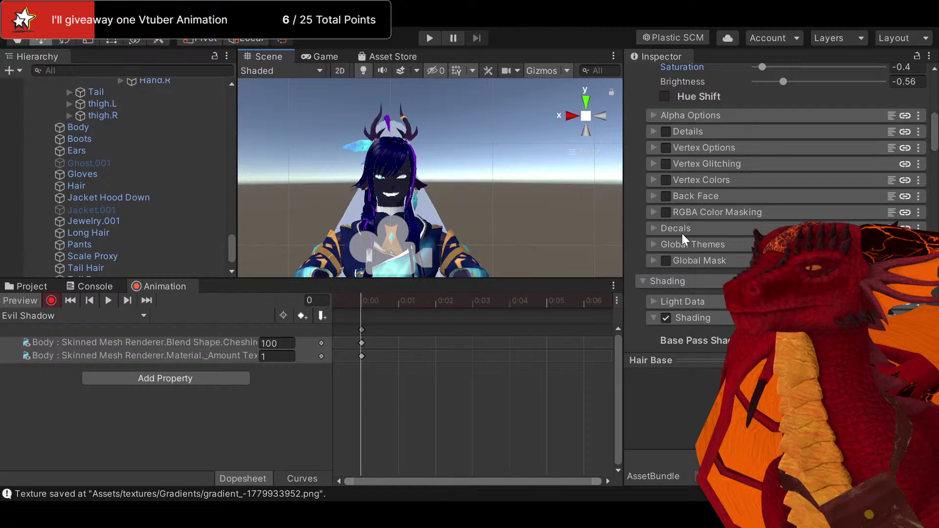
left_click(685, 261)
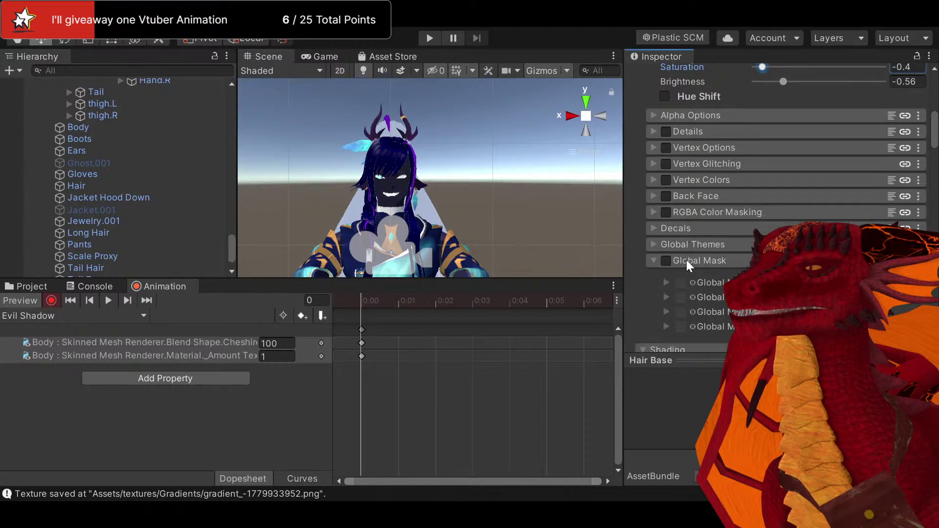
left_click(686, 259)
scroll(688, 259, "down", 3)
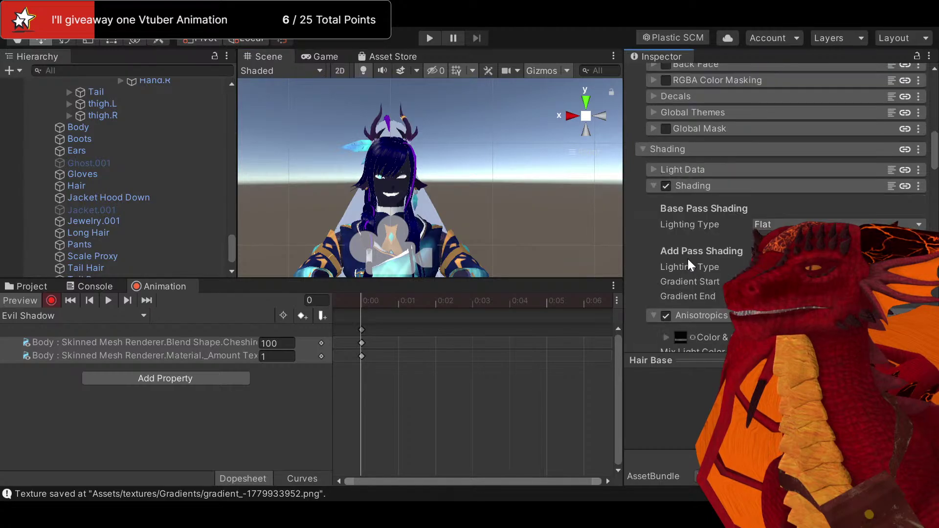
scroll(688, 258, "up", 8)
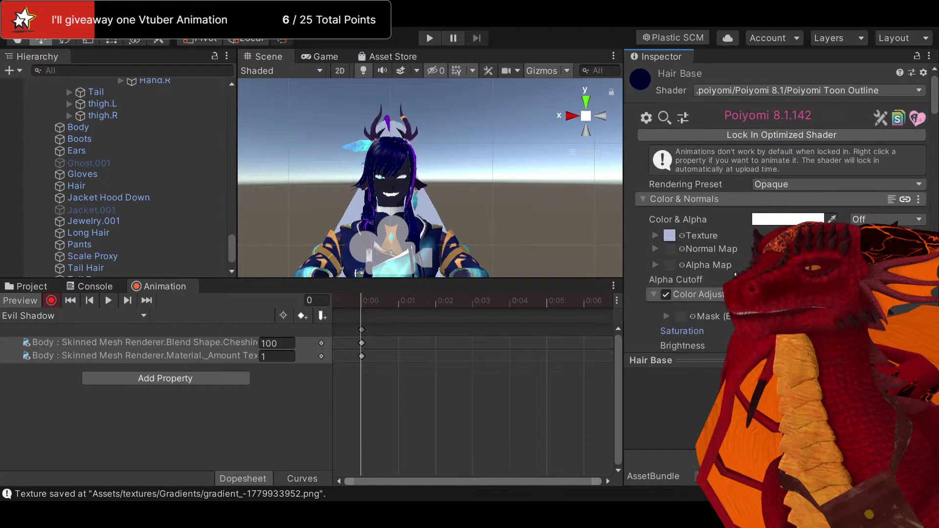
left_click(655, 235)
left_click(654, 235)
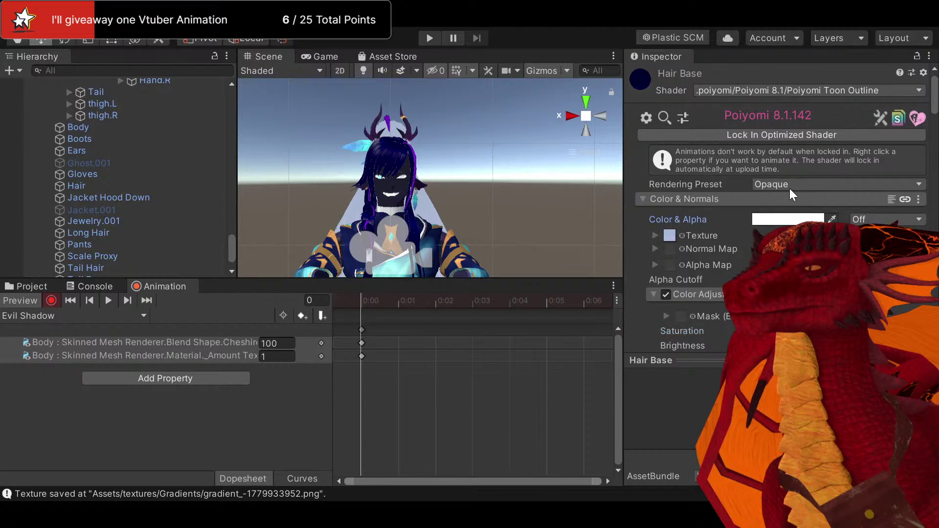
left_click(665, 294)
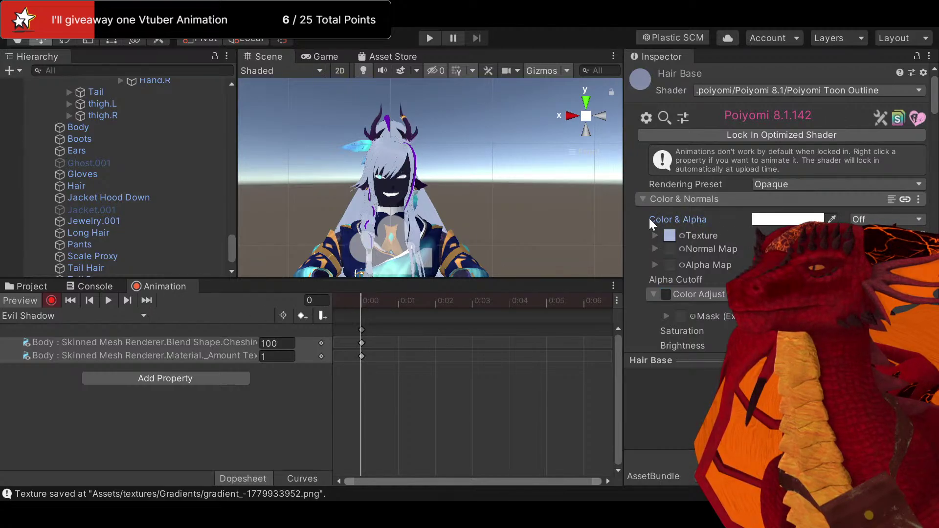
Try darkening the Hair Base material's Color & Alpha, and return it to white
left_click(791, 195)
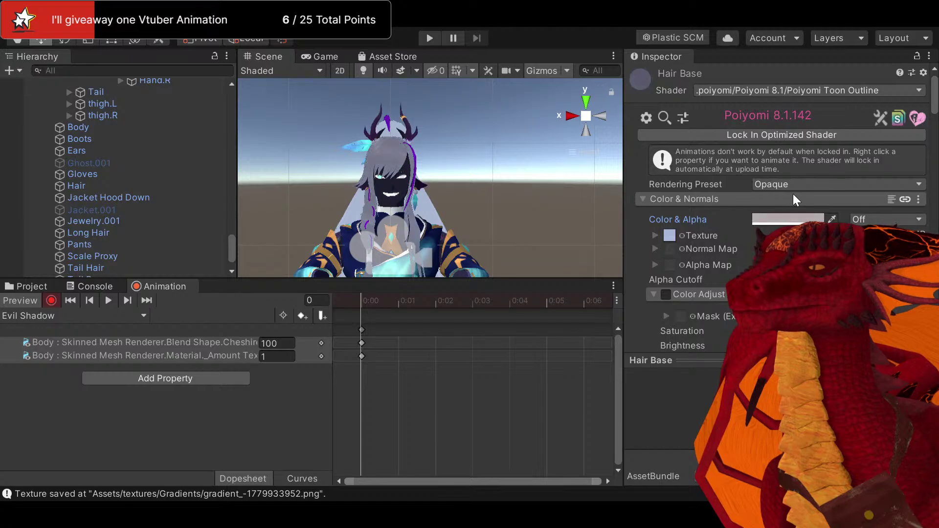
left_click_drag(775, 202, 774, 228)
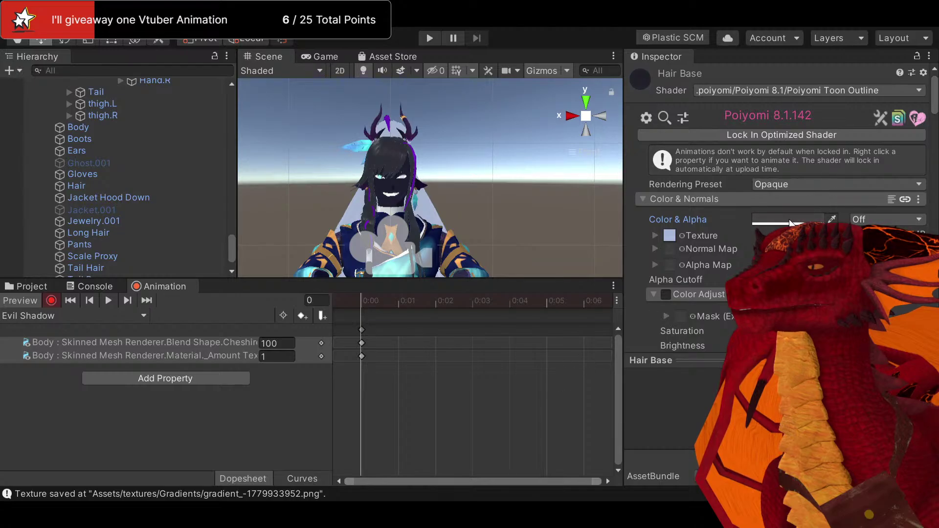
left_click_drag(791, 222, 760, 169)
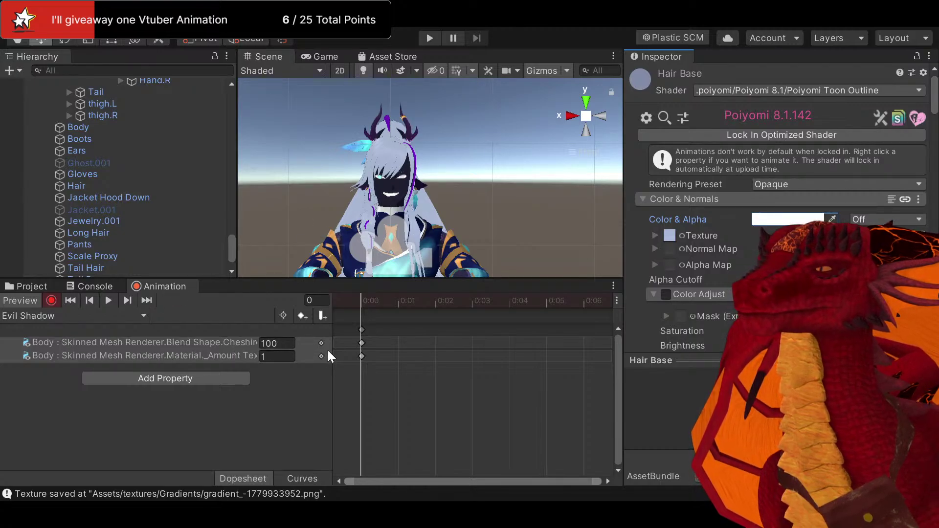
Widen the animation's property list and try toggling Color Adjust on the Hair Base material while recording
left_click_drag(333, 351, 378, 352)
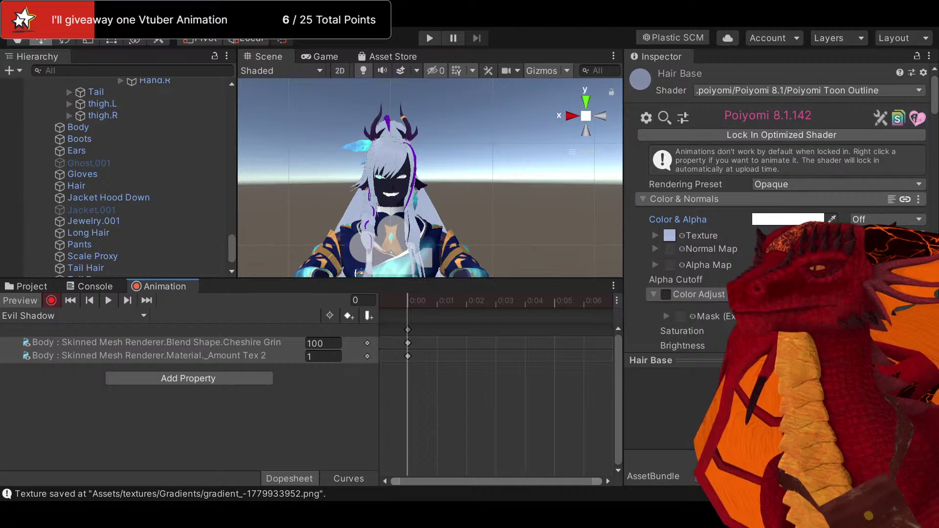
scroll(678, 184, "up", 10)
scroll(678, 184, "down", 5)
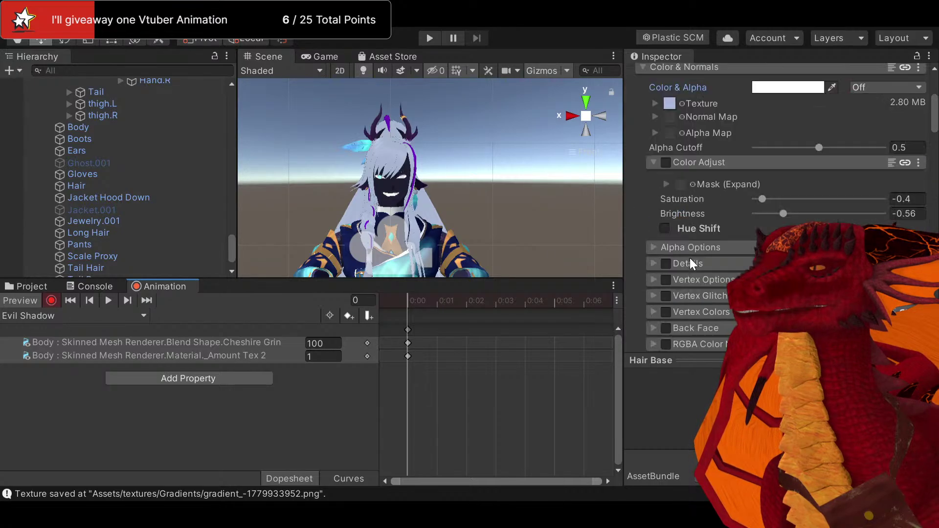
left_click(667, 163)
left_click(665, 163)
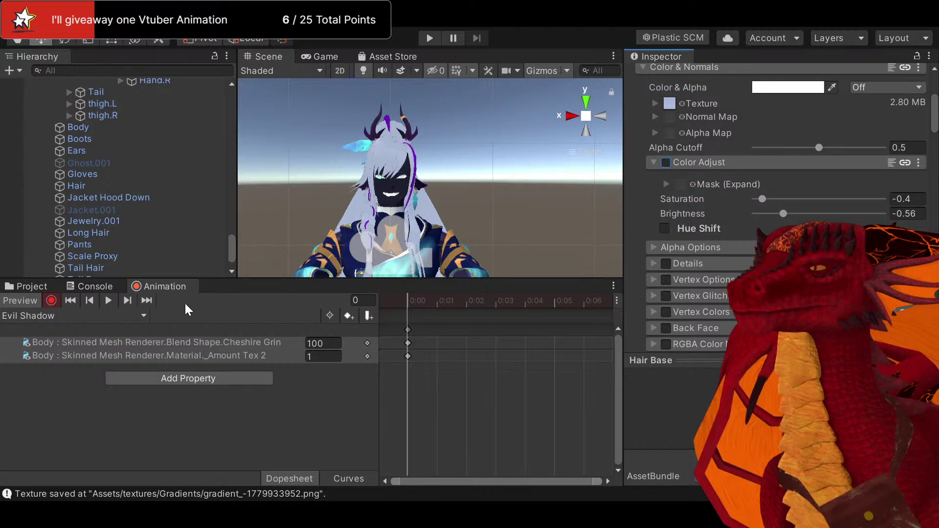
Select the Pants material in the Kilen Final (3).Materials folder and bring the Evil Shadow animation back into view
left_click(41, 289)
scroll(438, 420, "down", 10)
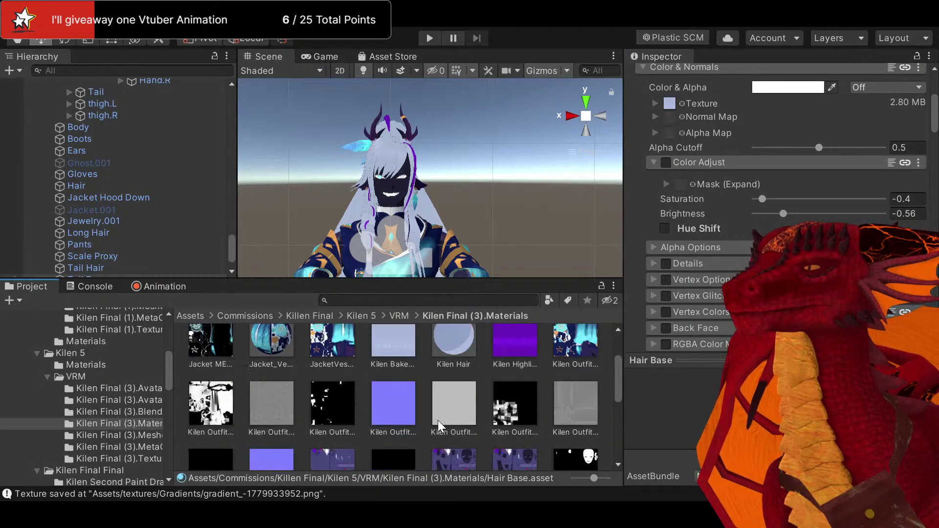
left_click(274, 360)
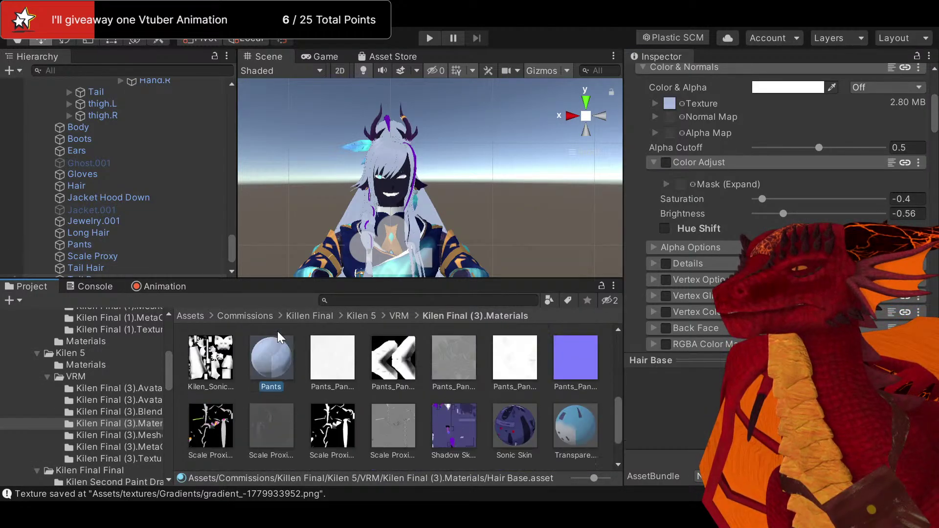
left_click(173, 285)
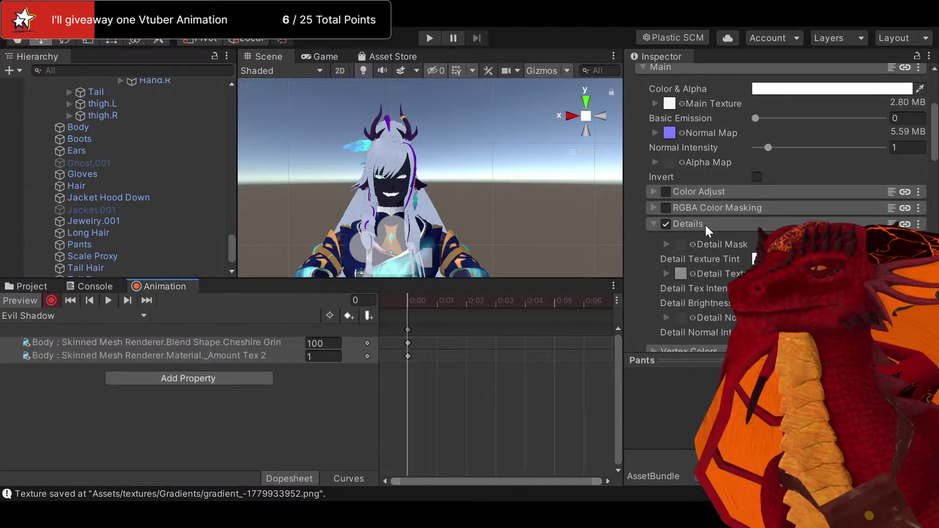
scroll(701, 244, "up", 5)
scroll(698, 253, "down", 4)
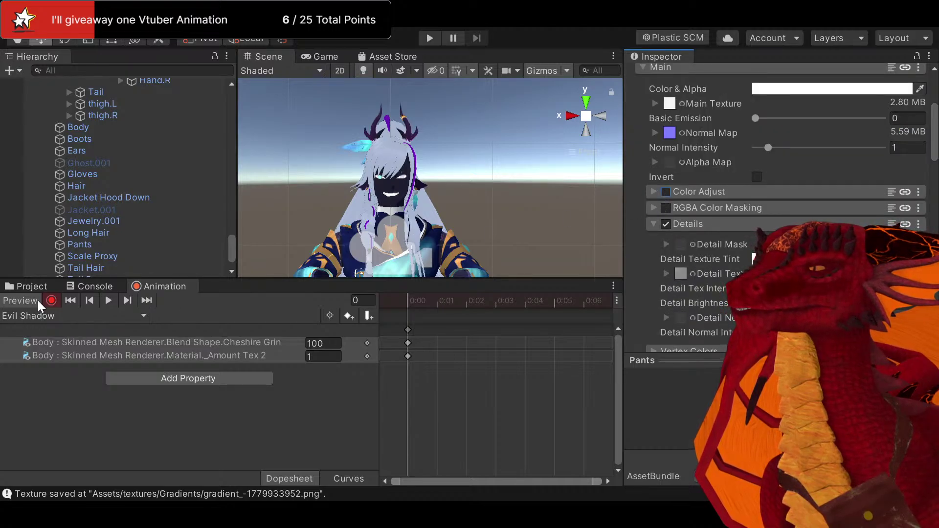
Restart recording on the Evil Shadow animation and enable Color Adjust on the Pants material
left_click(56, 303)
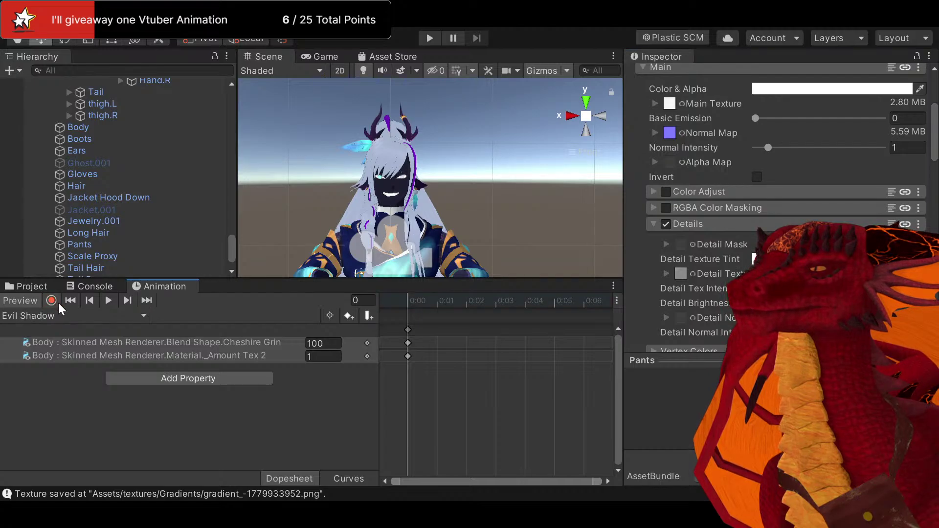
left_click(58, 302)
left_click(670, 192)
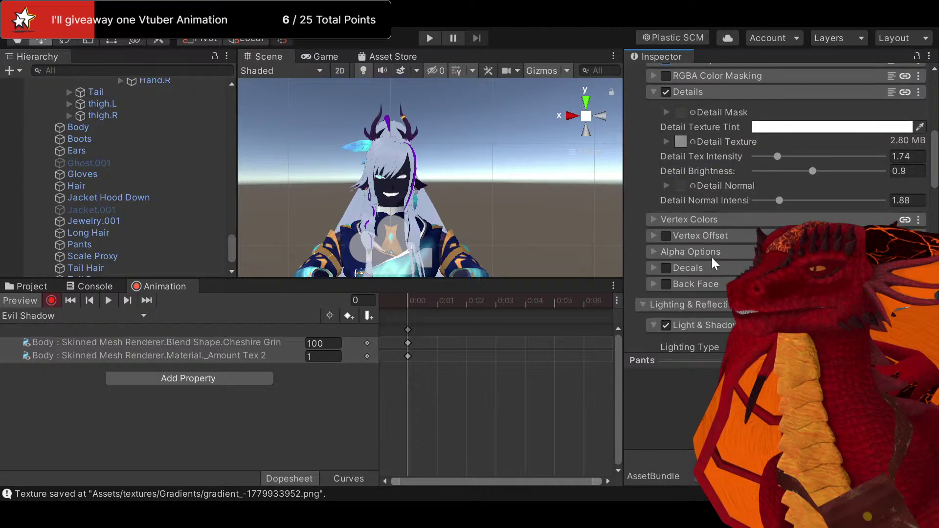
left_click(667, 323)
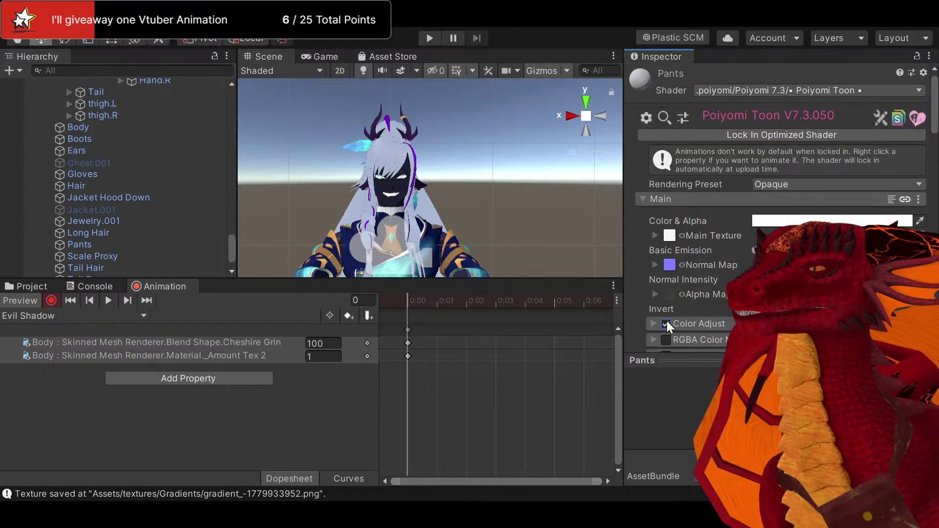
Expand the Pants material's Color Adjust settings, try recording a Saturation change, and stop recording
left_click(653, 323)
scroll(674, 303, "down", 5)
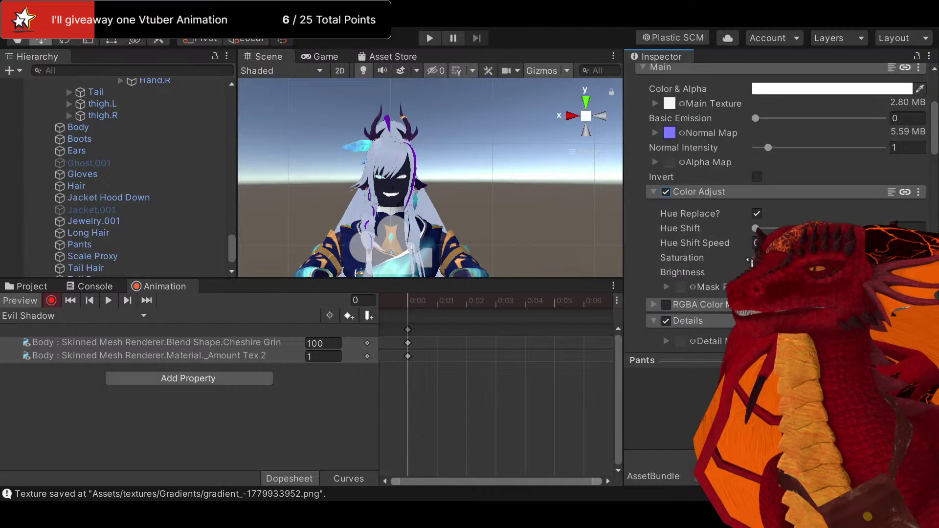
left_click(822, 258)
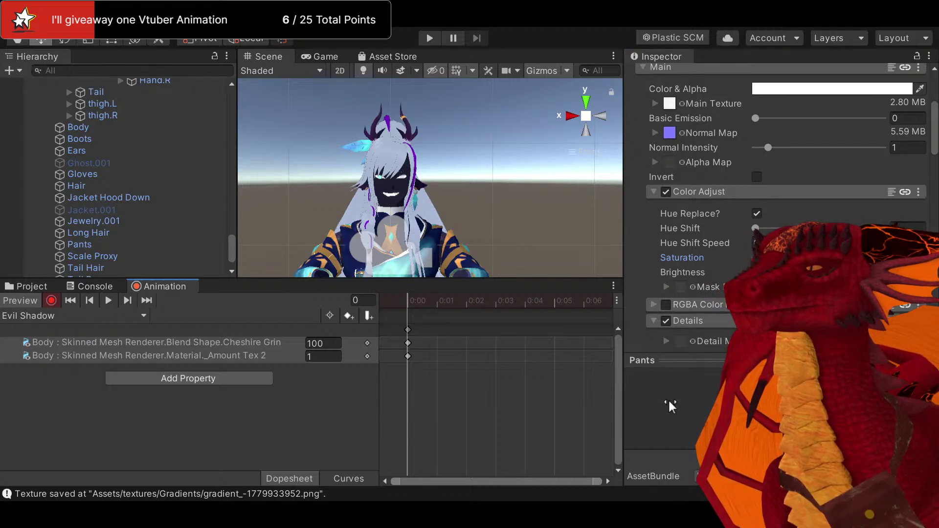
left_click(51, 300)
Select the Sonic Skin material in the Kilen Final (3).Materials folder and turn off its Decal 2
left_click(35, 286)
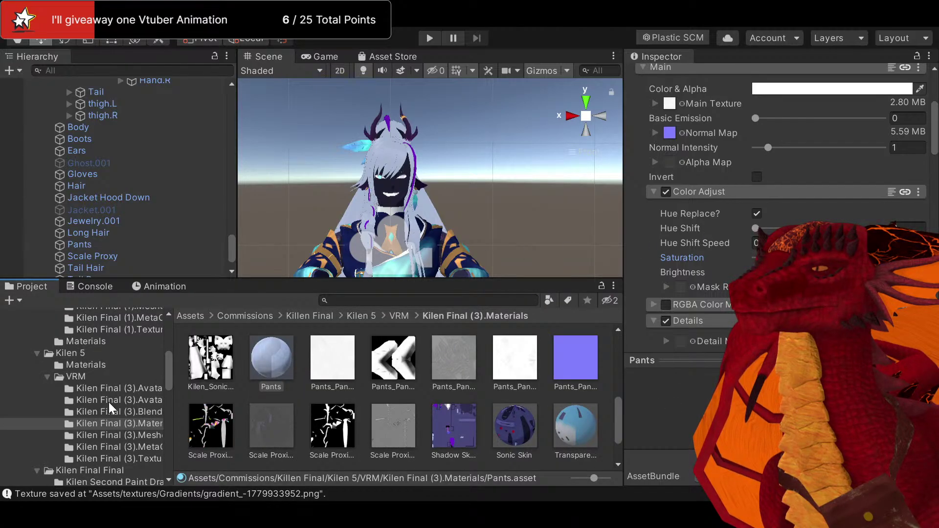
left_click(131, 422)
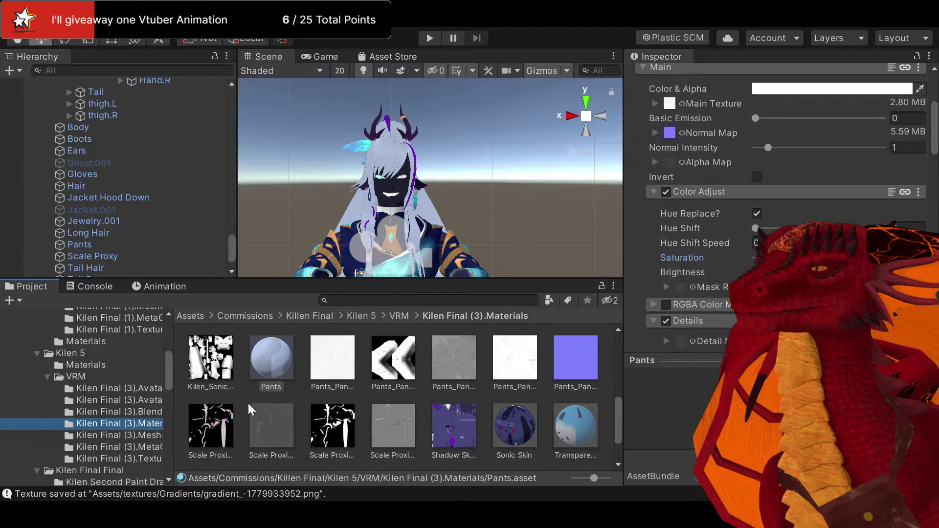
scroll(248, 403, "up", 4)
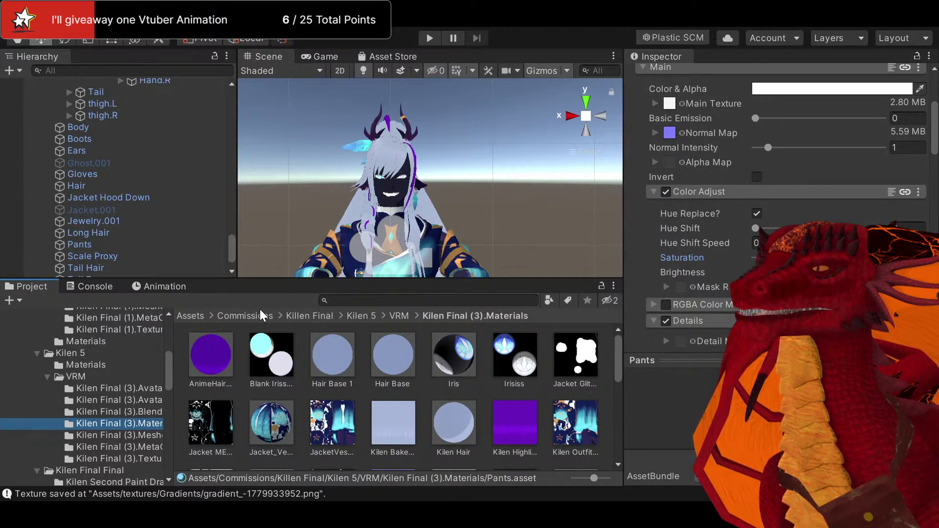
left_click(158, 286)
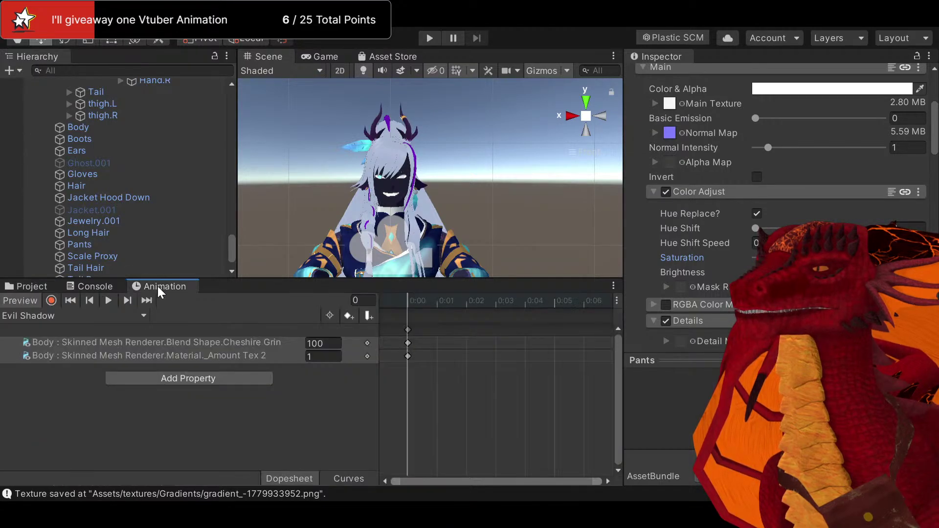
left_click(35, 287)
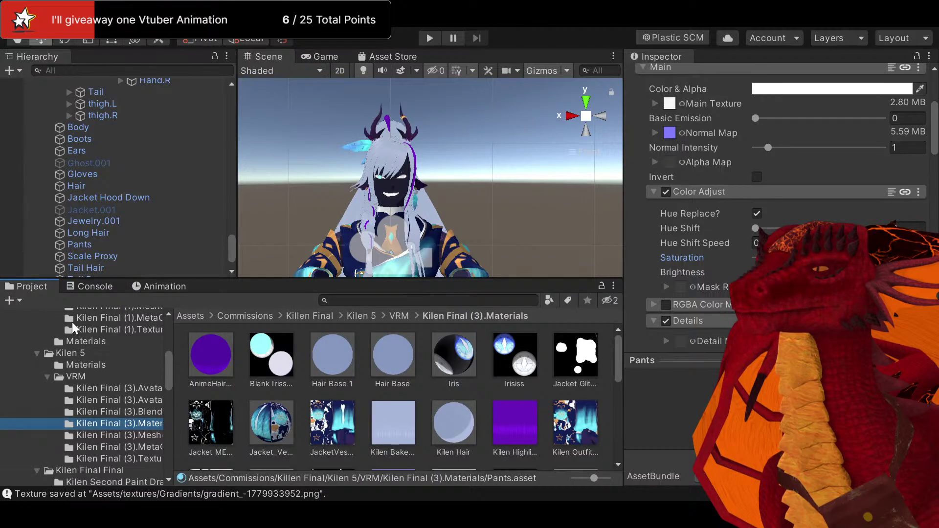
scroll(293, 421, "down", 8)
scroll(358, 405, "up", 3)
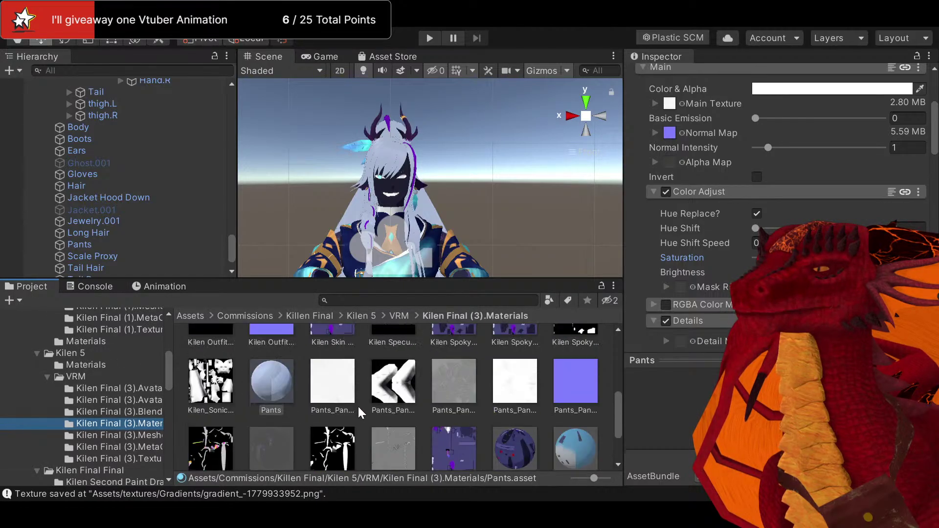
scroll(542, 389, "down", 3)
left_click(517, 362)
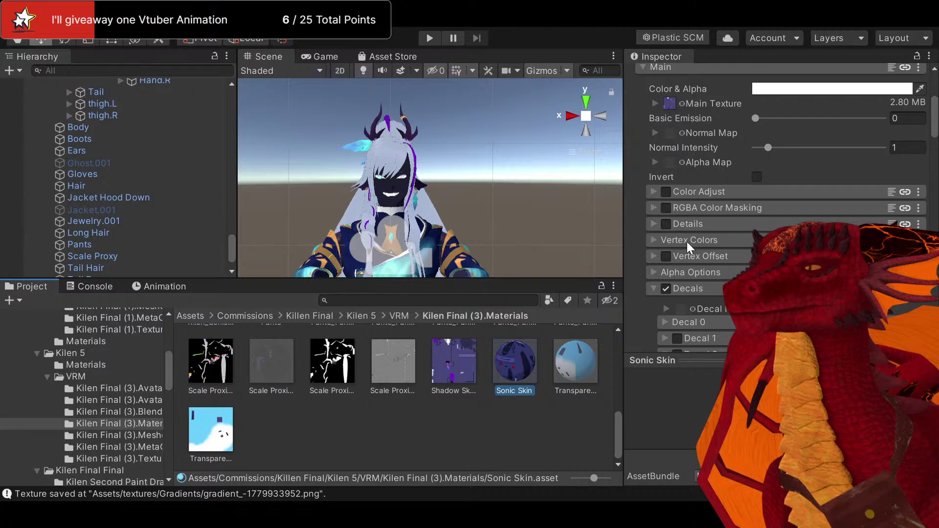
scroll(666, 293, "down", 3)
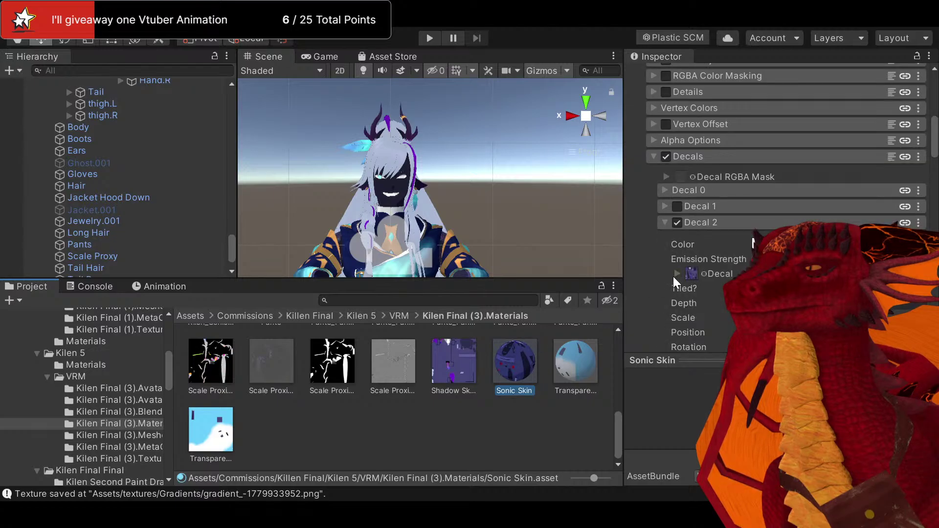
left_click(676, 223)
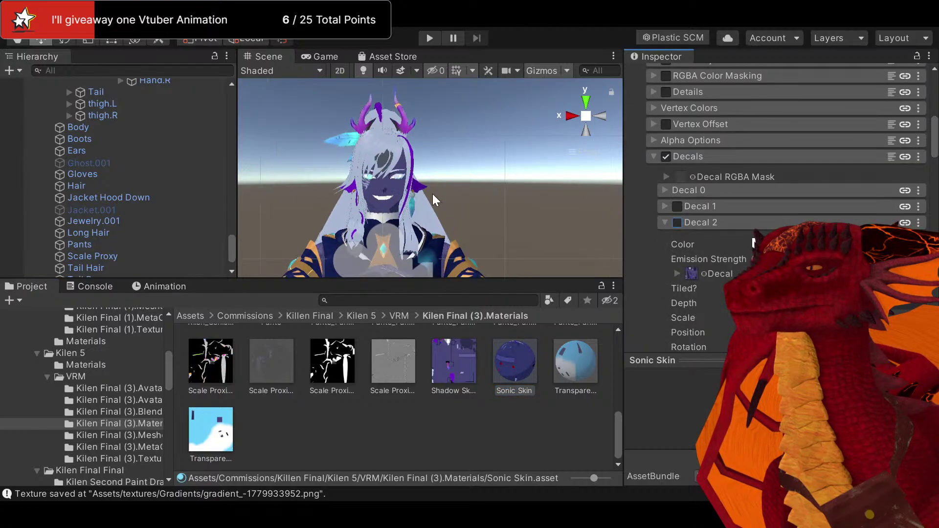
Record the Sonic Skin material's Decal 2 toggle as a property in the Evil Shadow animation
left_click(159, 286)
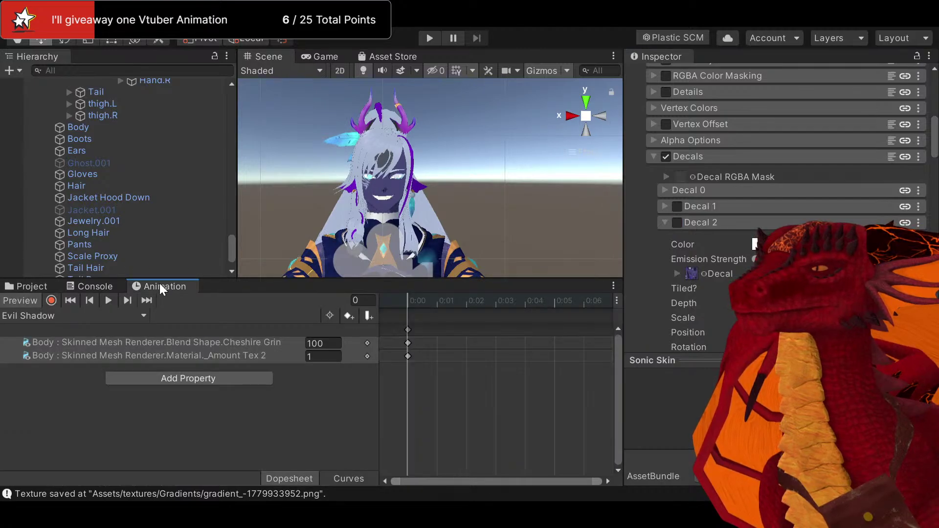
left_click(52, 300)
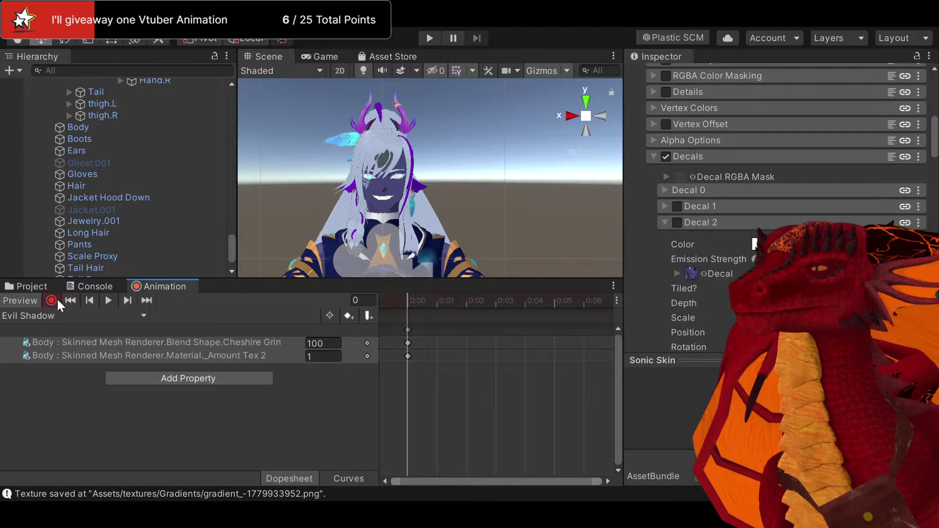
left_click(676, 222)
left_click(676, 223)
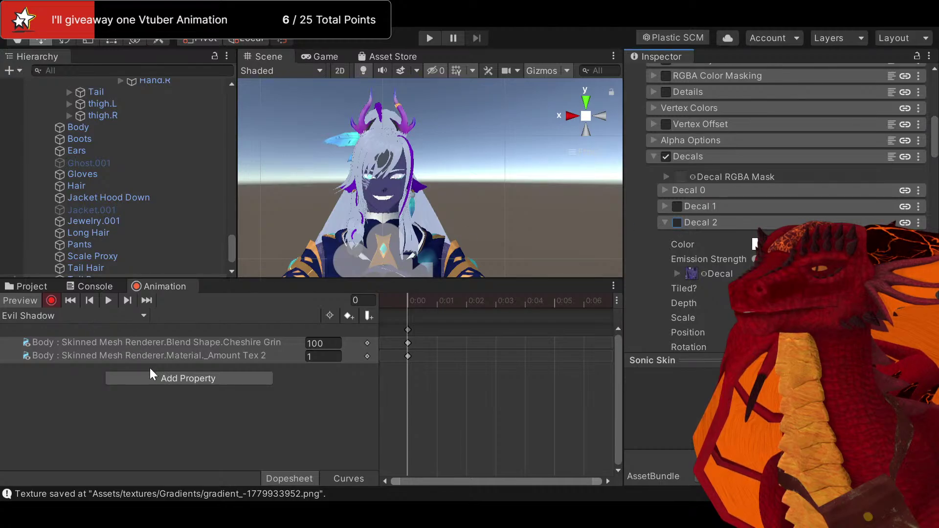
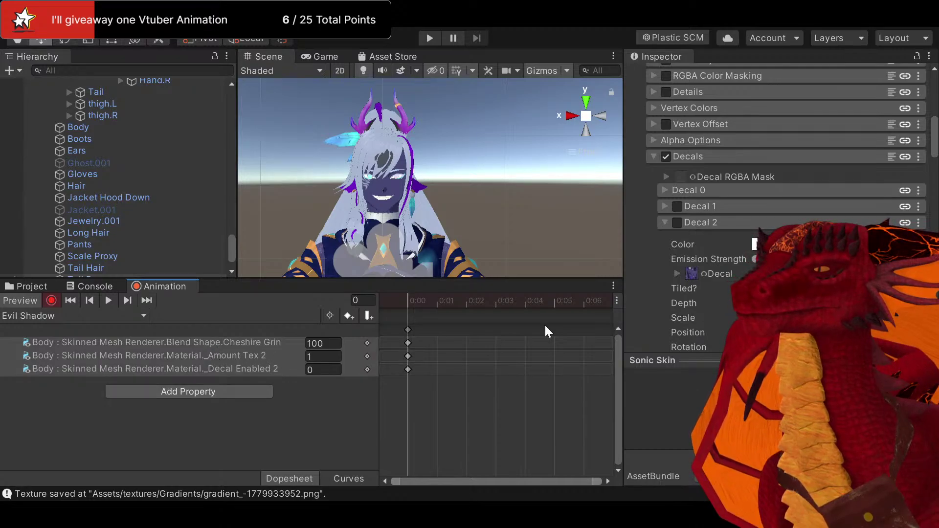
Stop recording and set the Decal Enabled 2 property to 1 in the Evil Shadow animation
left_click(48, 297)
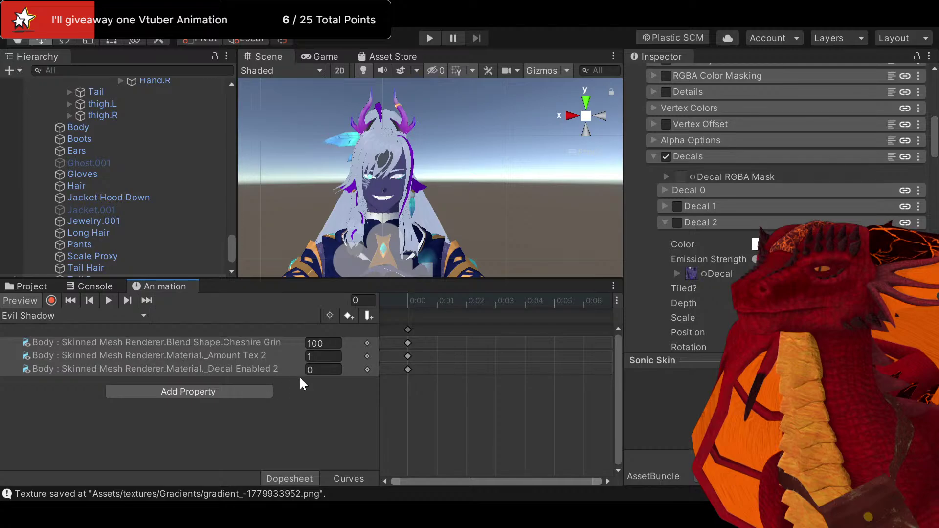
left_click(314, 368)
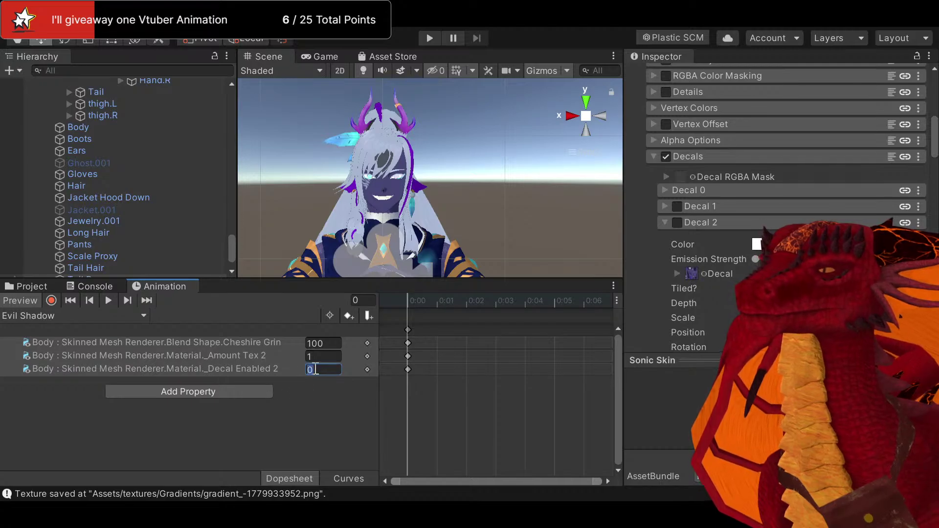
type("1")
left_click(314, 388)
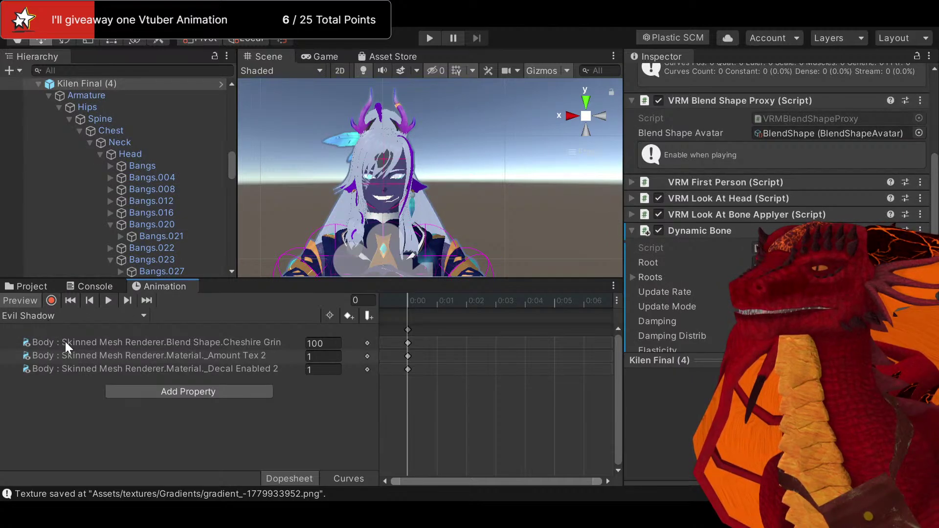
Locate Decal 2 on the Body via the Decal Enabled 2 property, try toggling the decal off, and play the Evil Shadow animation
left_click(122, 367)
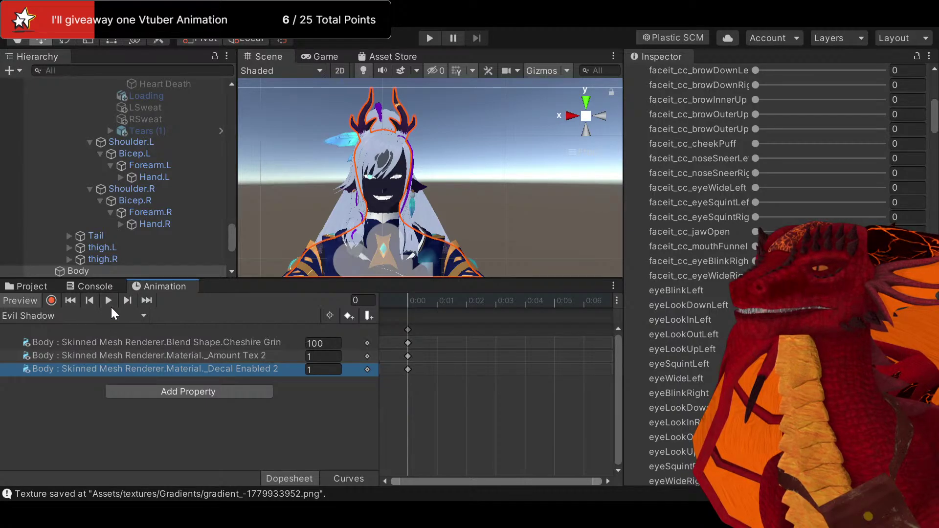
scroll(345, 182, "up", 3)
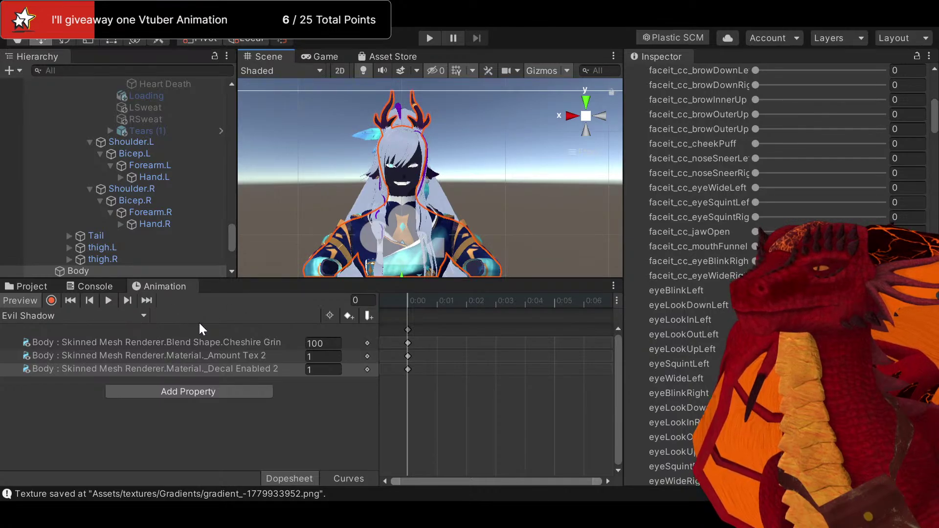
scroll(145, 207, "down", 5)
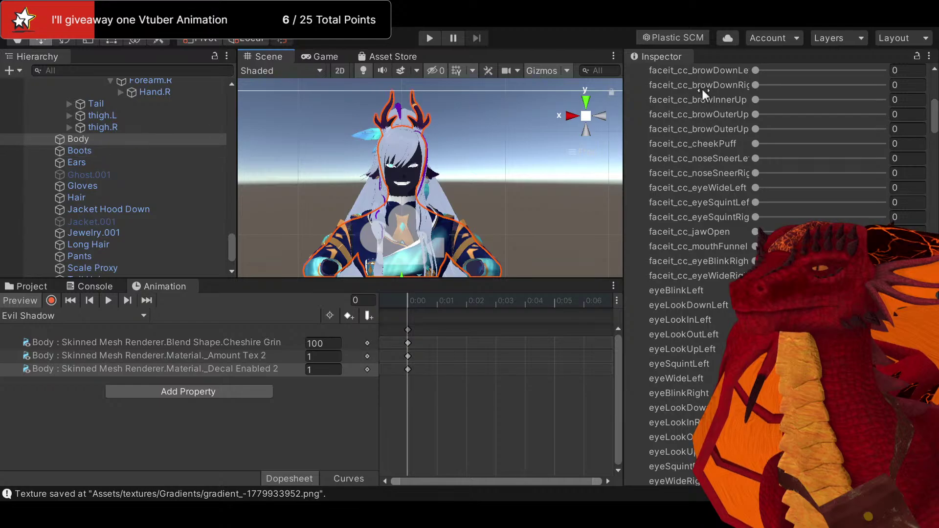
scroll(645, 113, "up", 10)
scroll(667, 217, "down", 15)
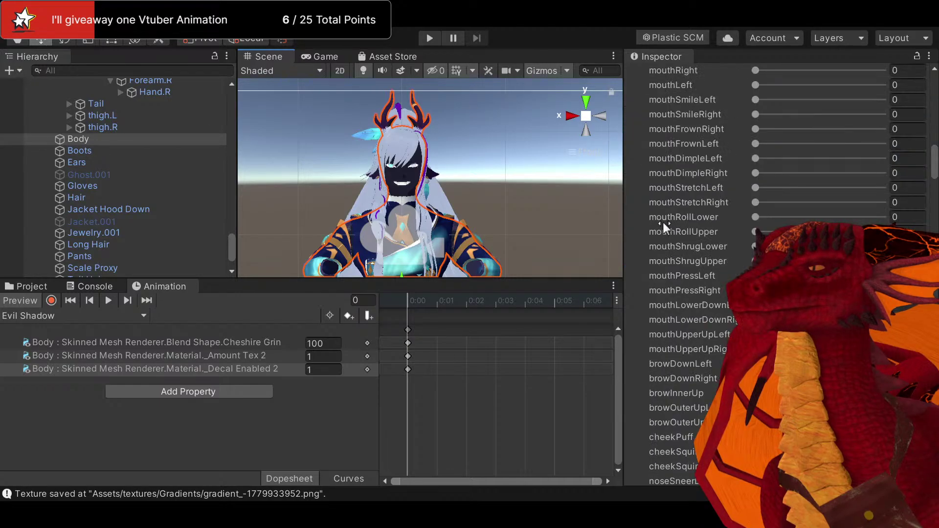
scroll(669, 224, "up", 10)
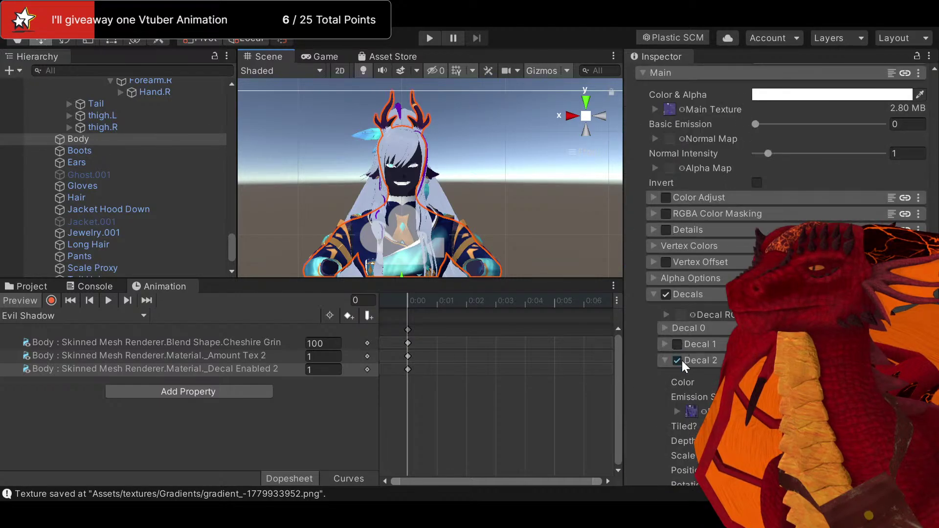
scroll(688, 315, "down", 3)
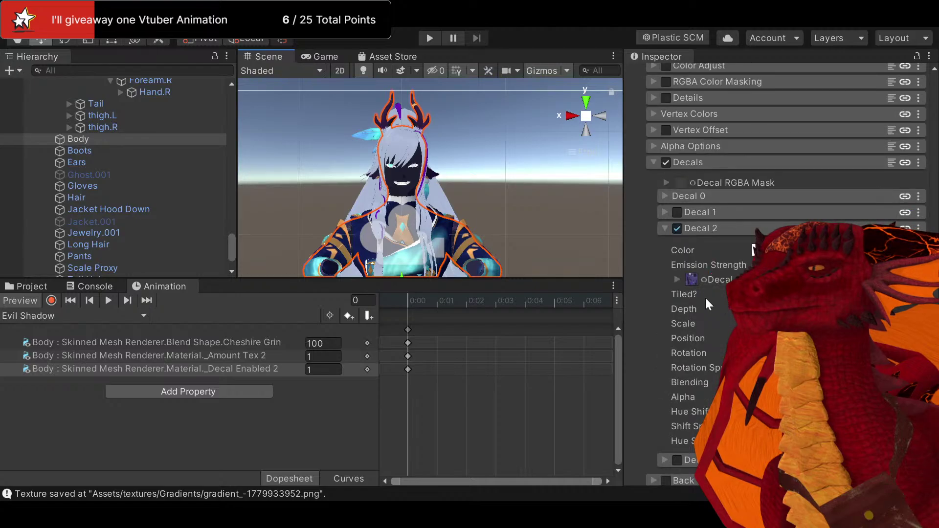
left_click(678, 231)
left_click(677, 229)
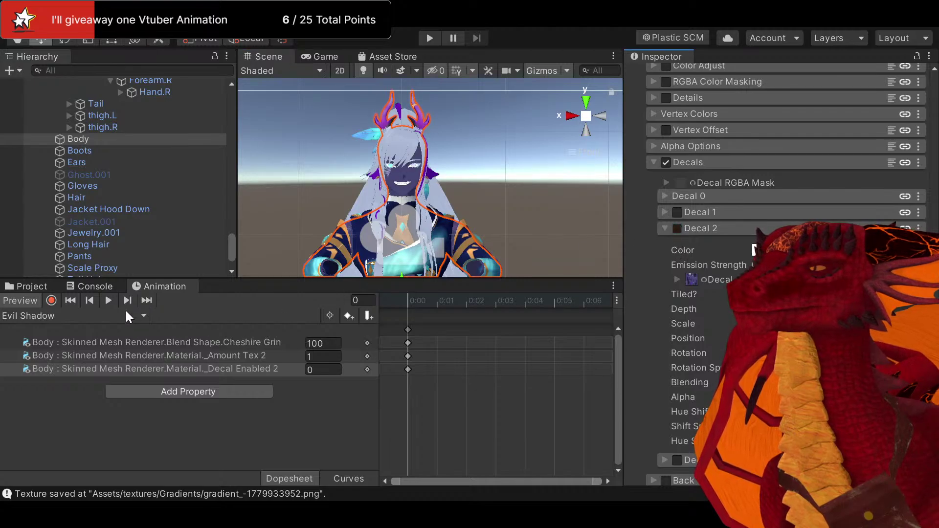
left_click(108, 301)
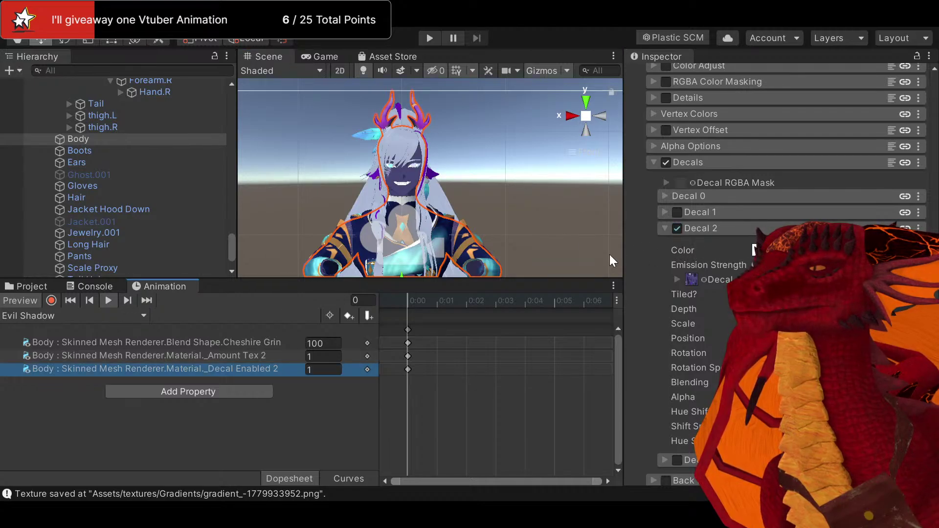
Select the Body object and turn off Decal 2 in its skin material's Decals settings
left_click(79, 139)
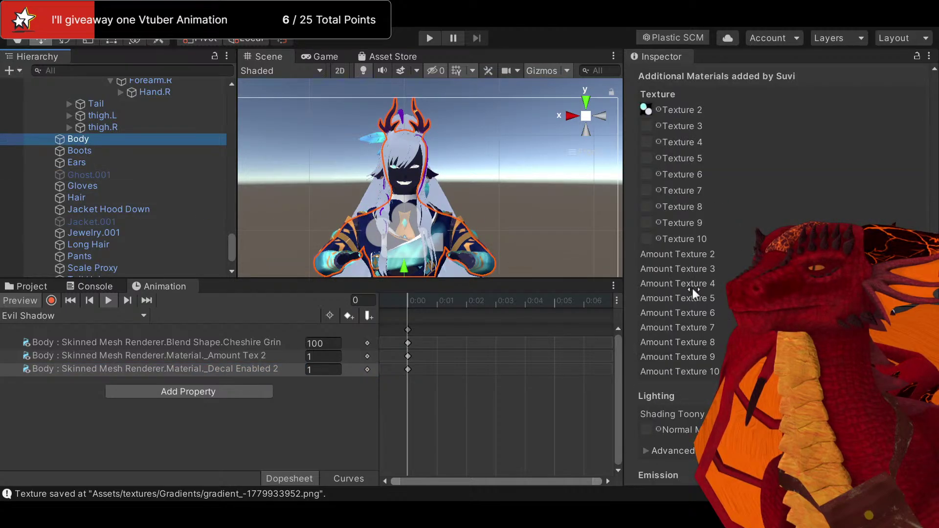
scroll(691, 289, "down", 15)
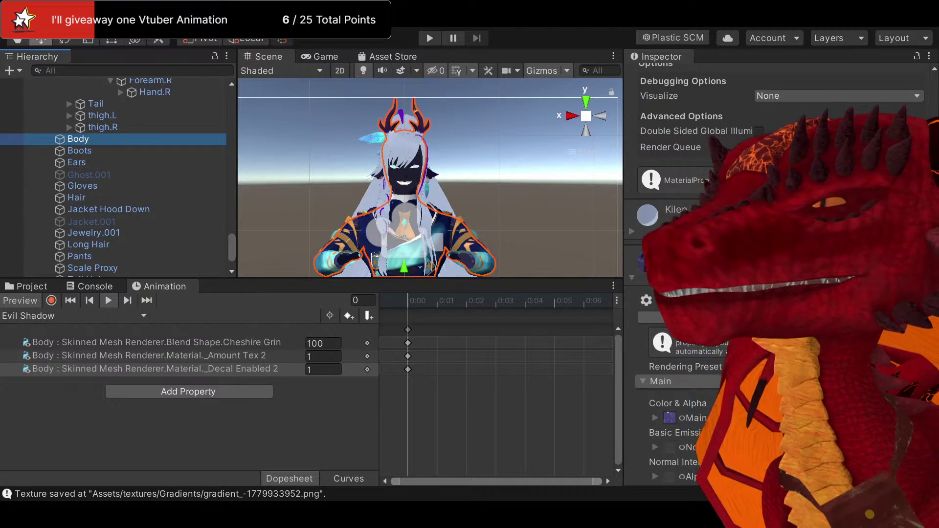
scroll(778, 274, "down", 10)
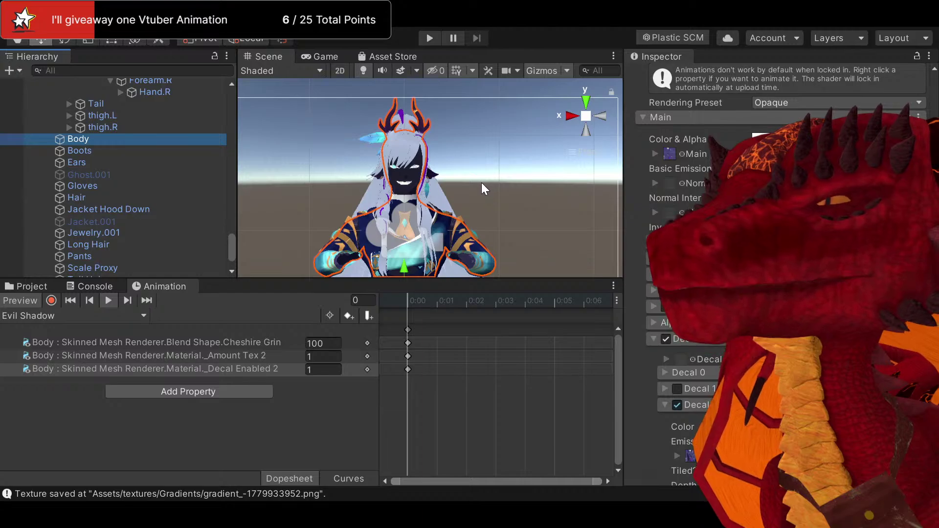
scroll(480, 182, "up", 2)
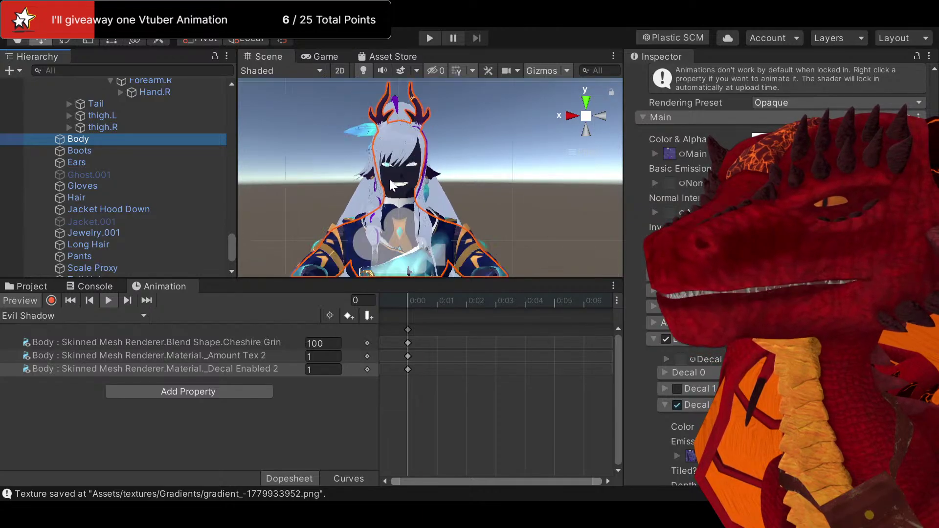
scroll(390, 179, "down", 2)
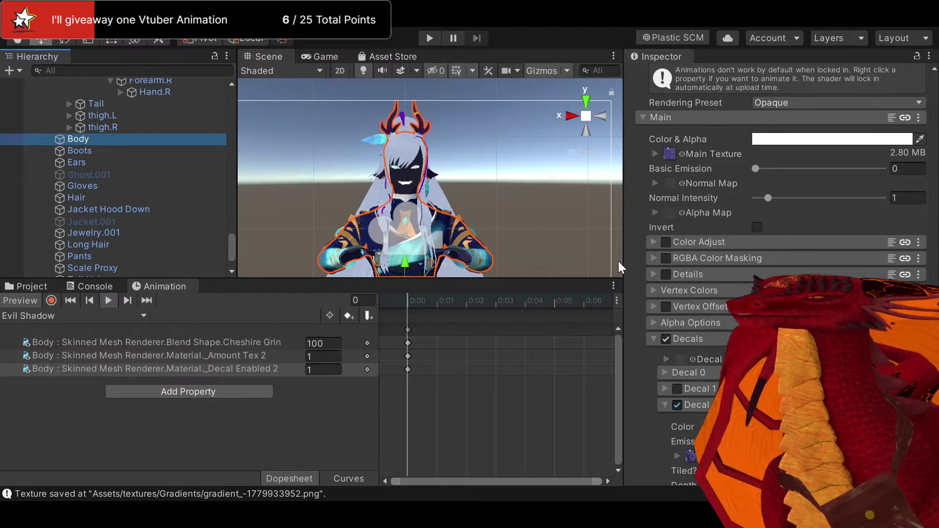
scroll(689, 337, "down", 5)
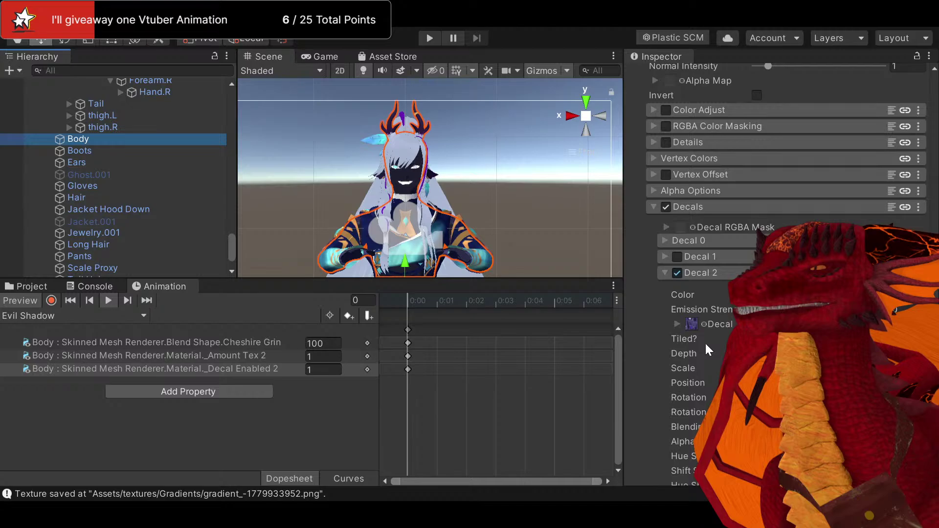
scroll(705, 331, "down", 10)
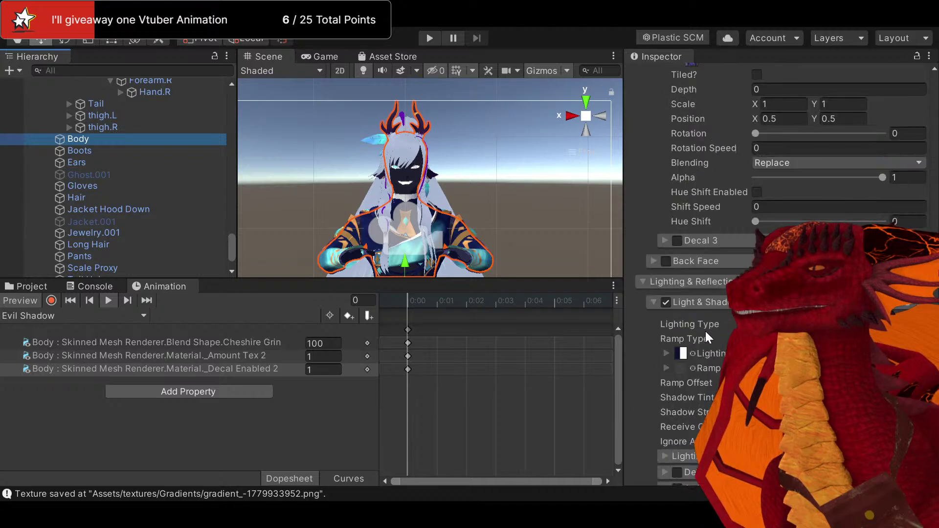
scroll(706, 331, "up", 6)
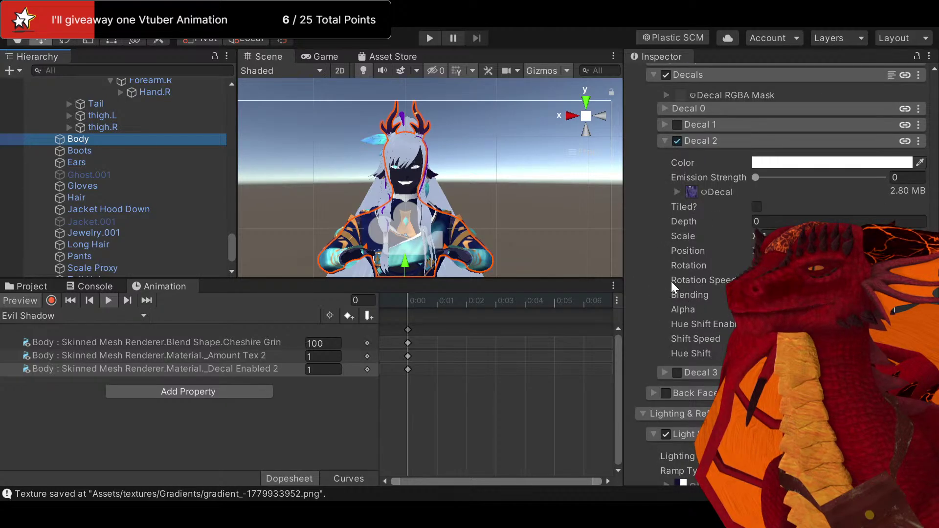
left_click(679, 143)
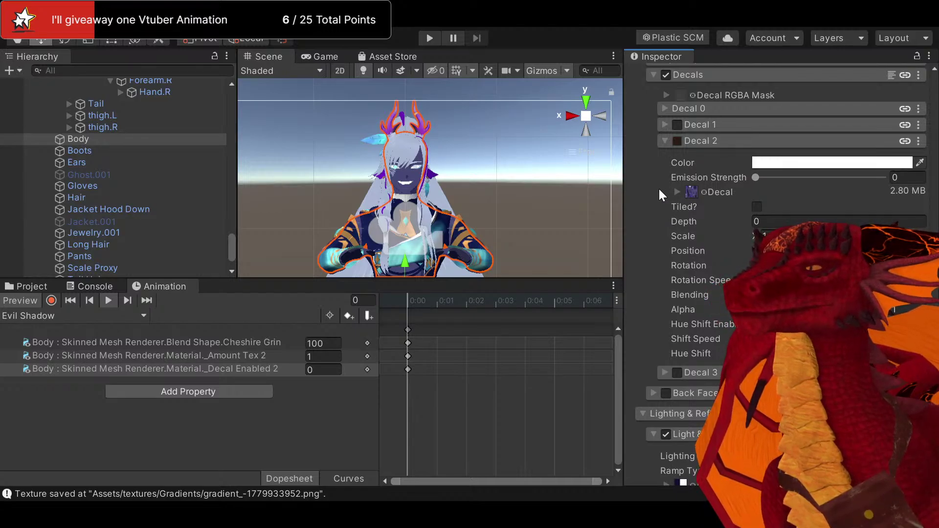
Select the Hair object and look through its Hair Base material's color, shading and special effect settings
left_click(31, 287)
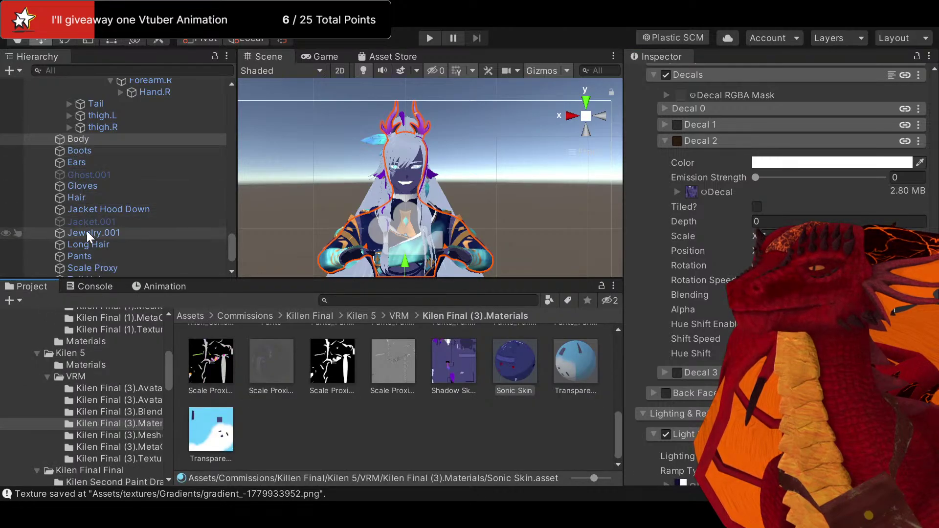
left_click(80, 197)
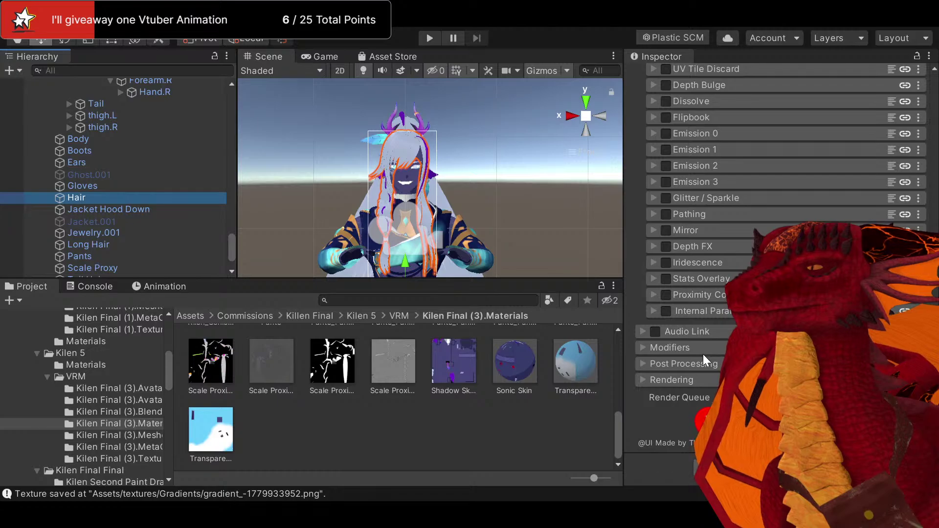
scroll(673, 347, "up", 15)
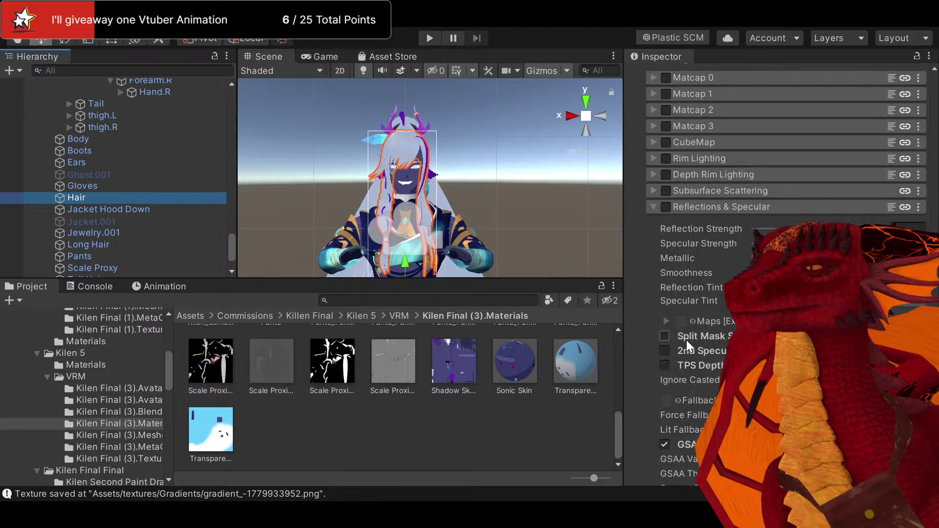
scroll(693, 339, "up", 15)
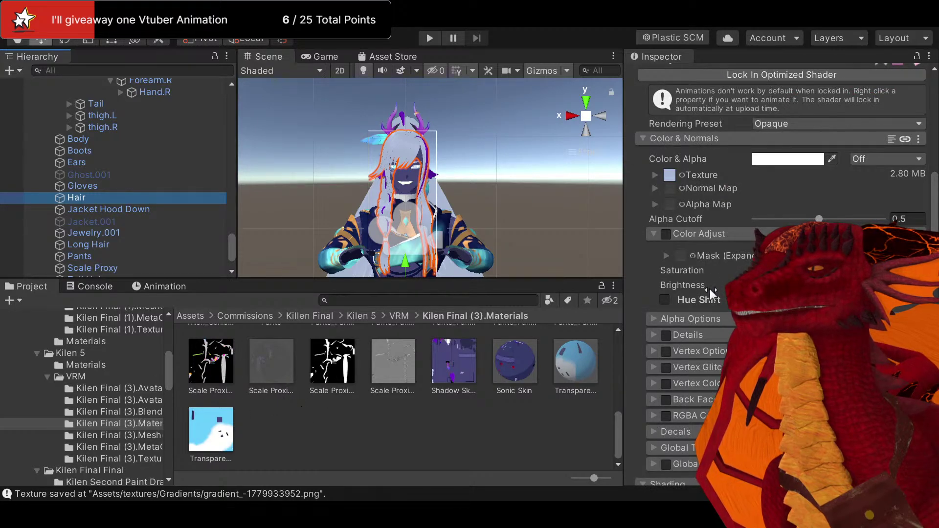
scroll(710, 289, "down", 10)
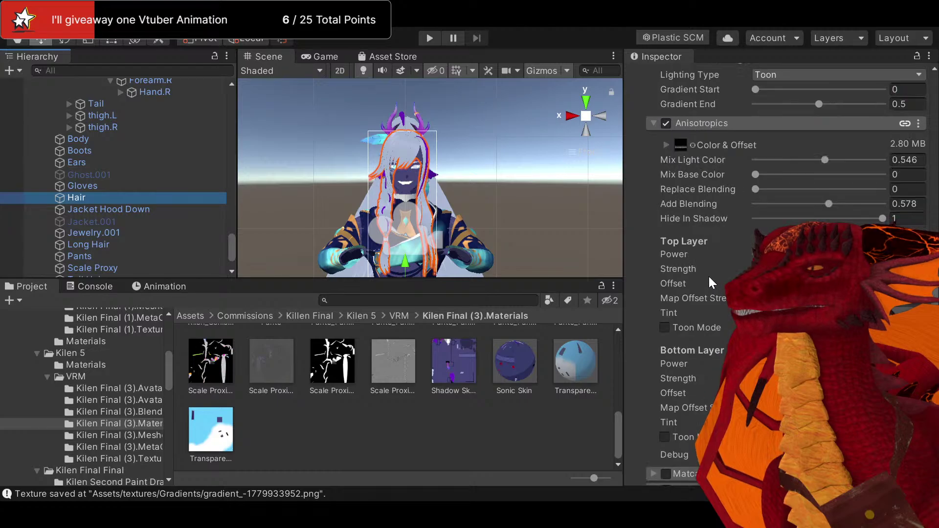
scroll(708, 276, "down", 12)
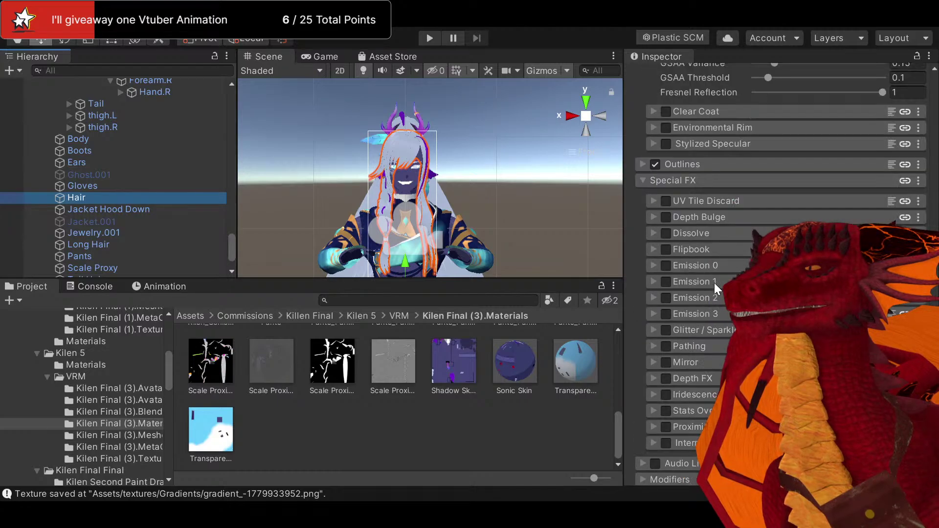
scroll(714, 283, "down", 3)
scroll(710, 282, "up", 8)
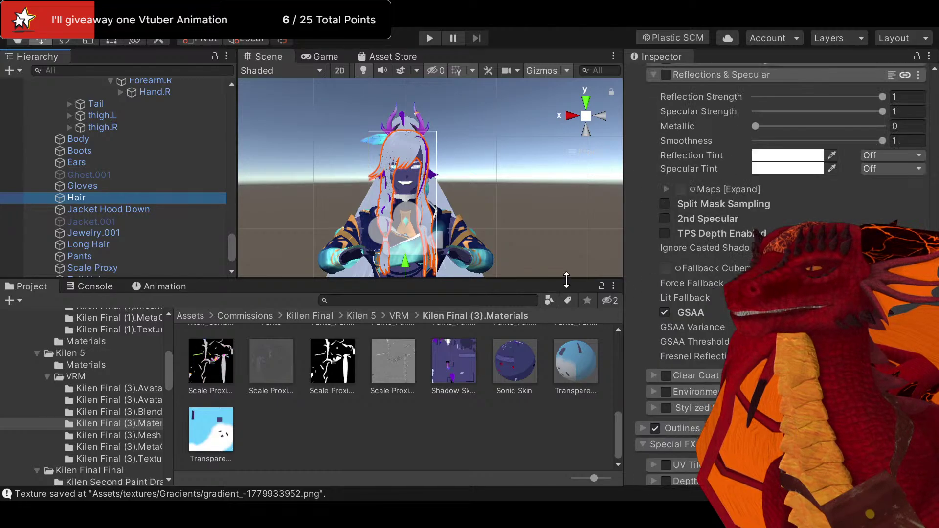
Try recording the Hair Base material's Color Adjust toggle in the Evil Shadow animation, remove that property, and stop recording
left_click(156, 286)
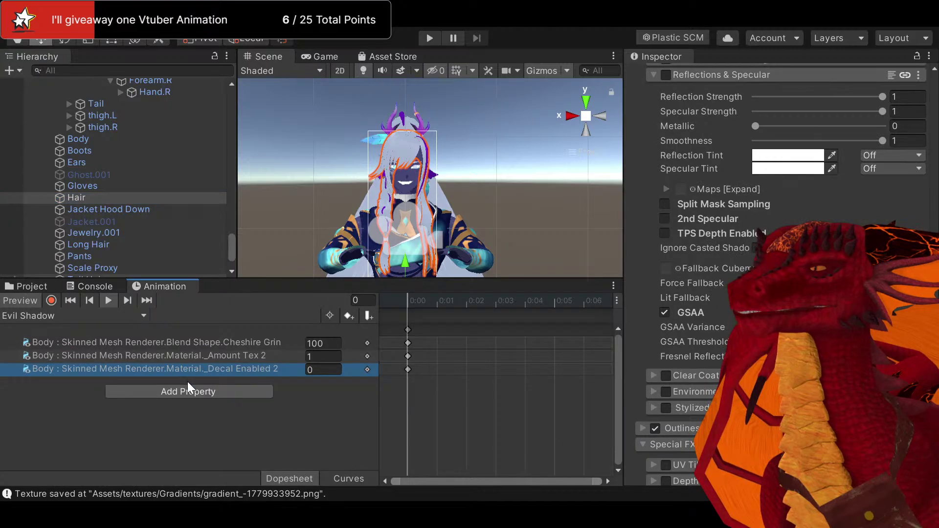
left_click(52, 300)
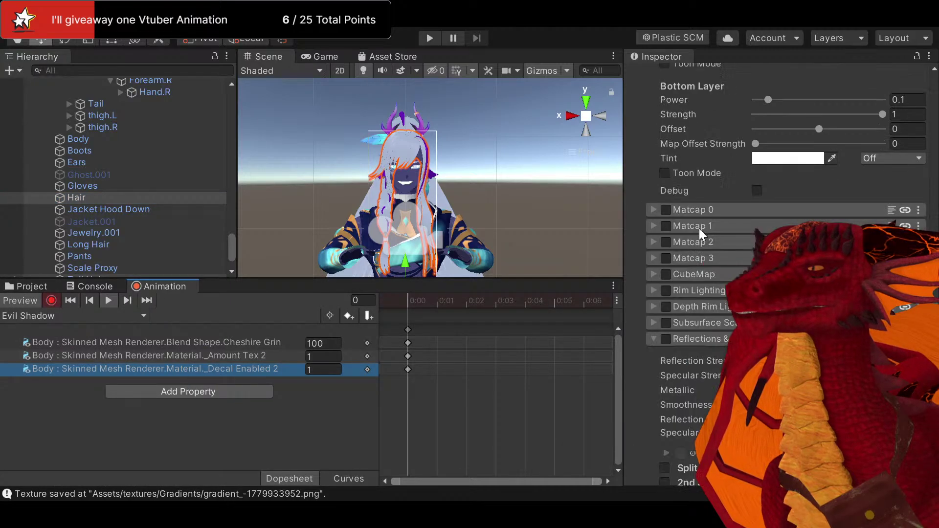
scroll(699, 228, "up", 5)
scroll(700, 229, "up", 10)
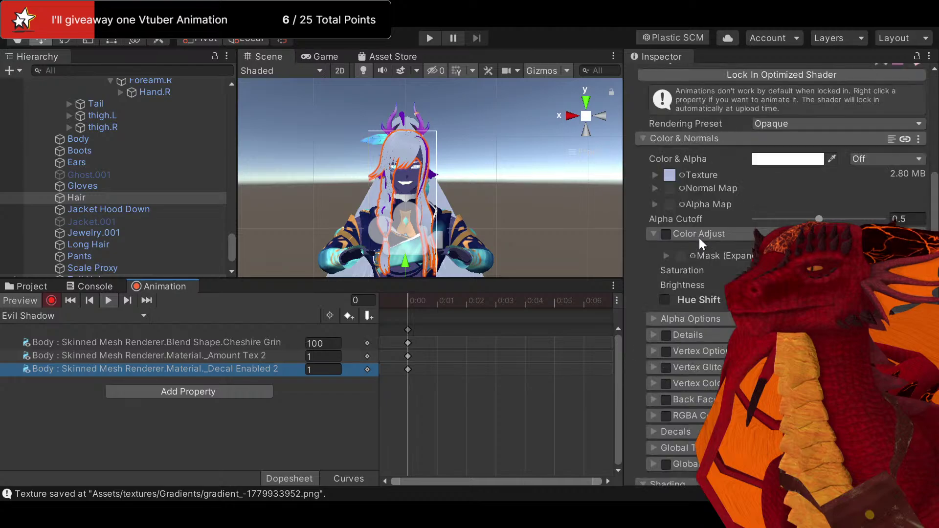
scroll(683, 291, "up", 3)
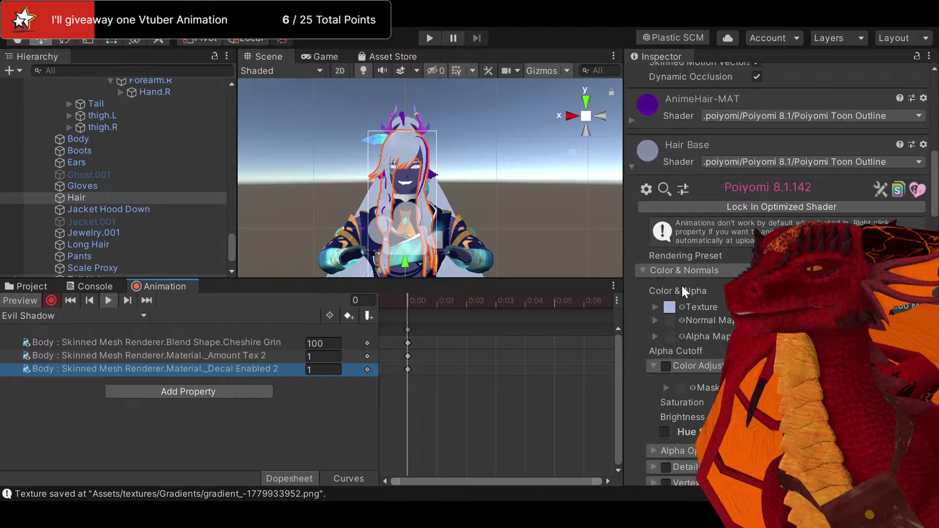
left_click(670, 365)
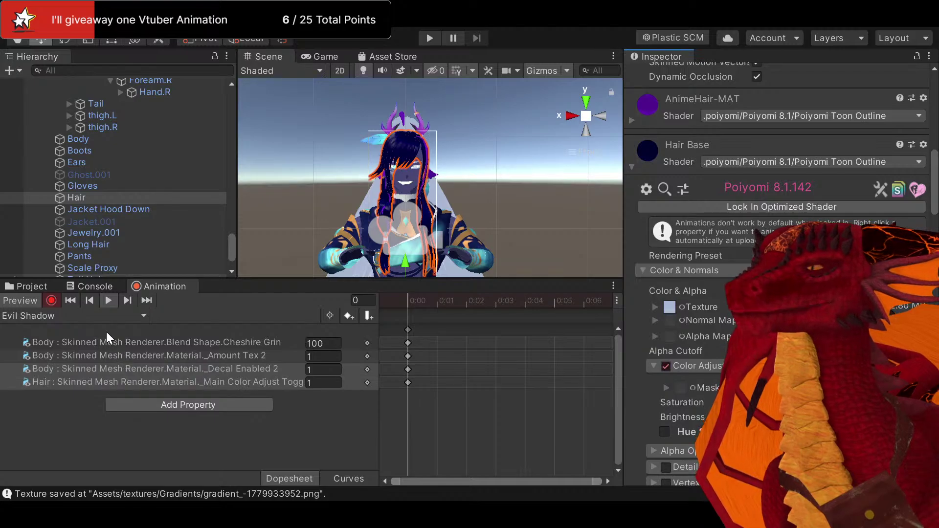
scroll(372, 247, "up", 2)
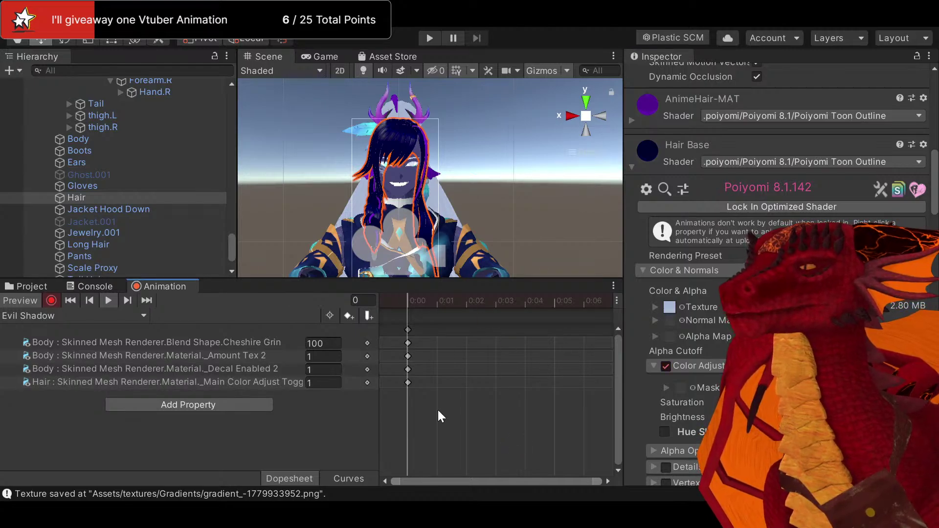
key("Delete")
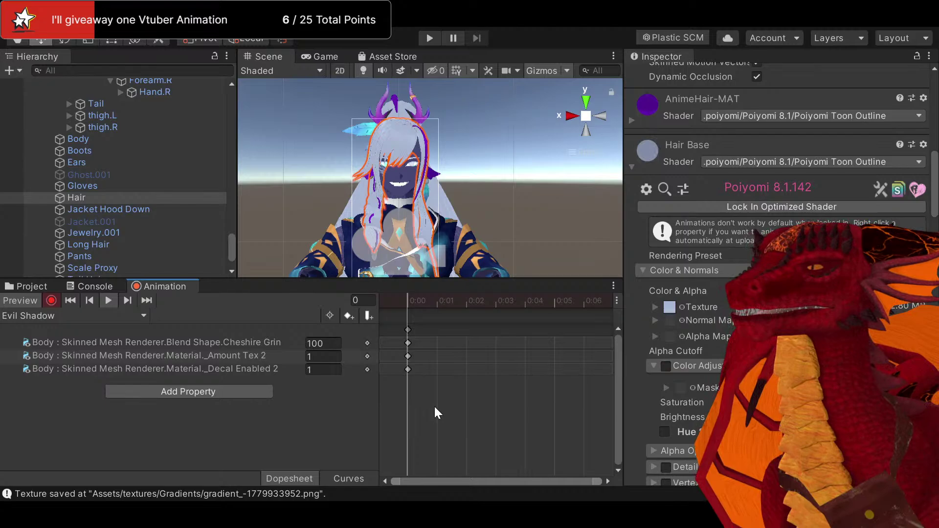
left_click(47, 304)
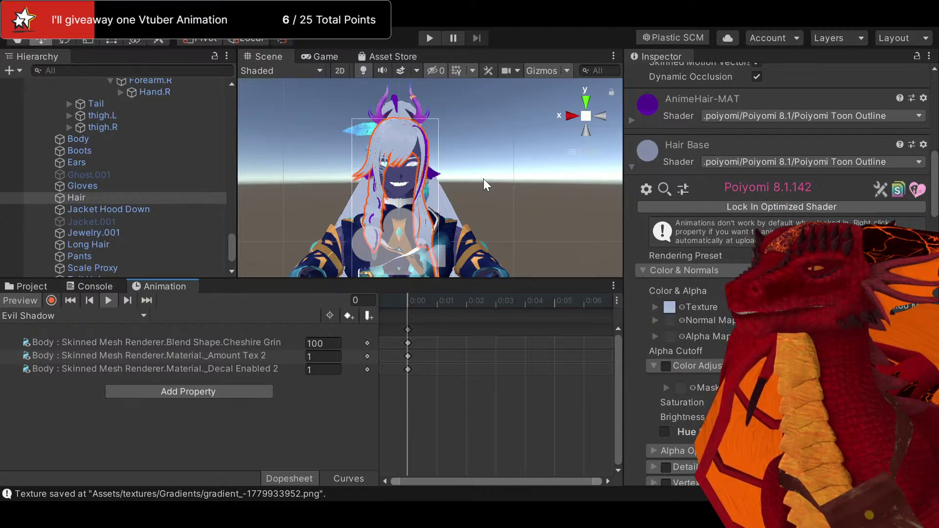
Record a near-black Color & Alpha for the Hair Base material as a property in the Evil Shadow animation
mouse_move(483, 178)
middle_mouse_down()
mouse_move(482, 128)
mouse_move(499, 173)
mouse_move(491, 183)
middle_mouse_up()
scroll(499, 174, "up", 2)
scroll(500, 186, "down", 3)
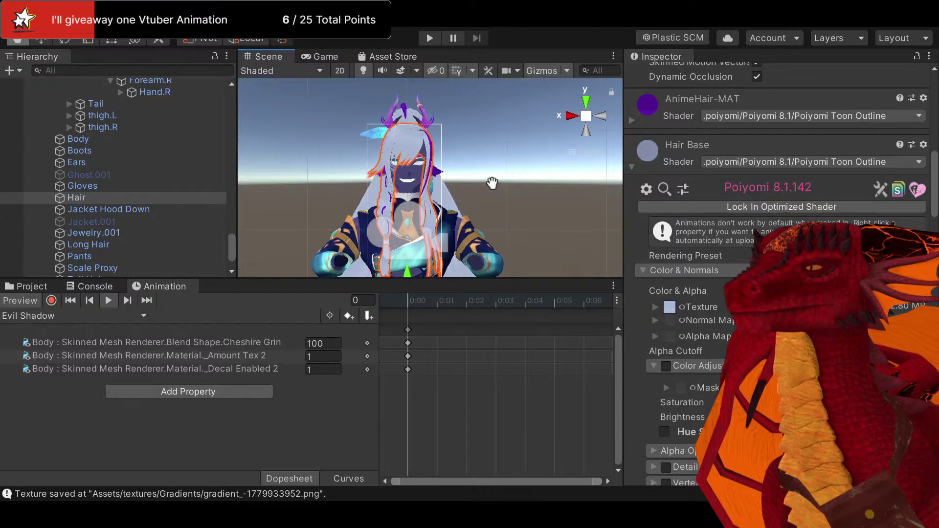
left_click(51, 300)
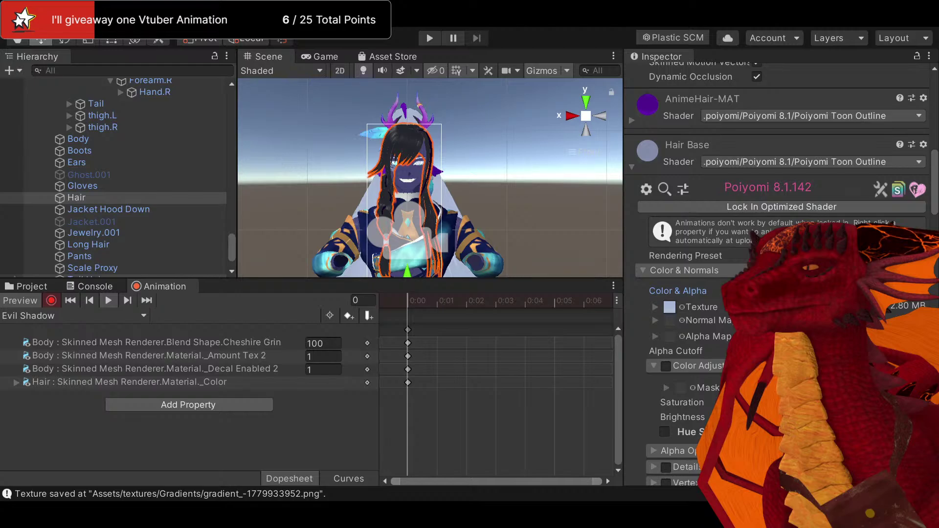
left_click(105, 301)
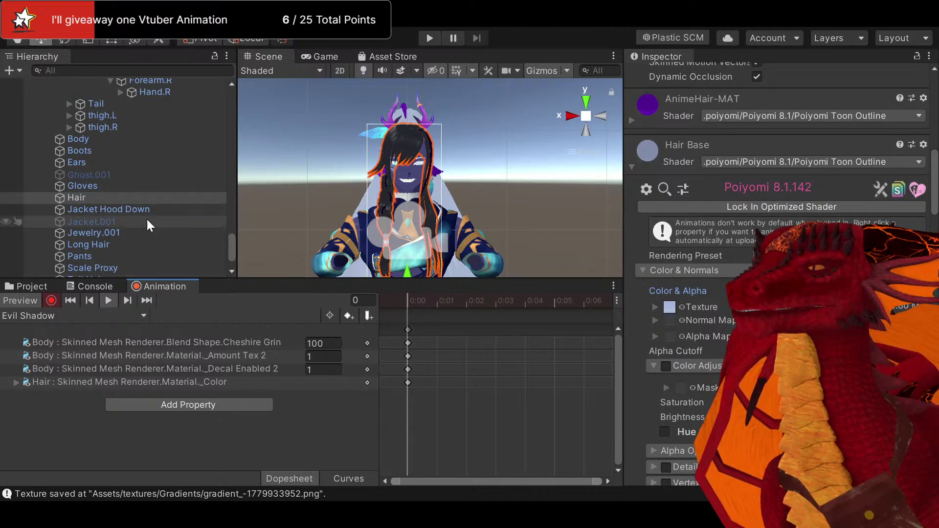
Deselect the hair and examine the avatar's Evil Shadow look in the Scene view
left_click(92, 211)
left_click(84, 199)
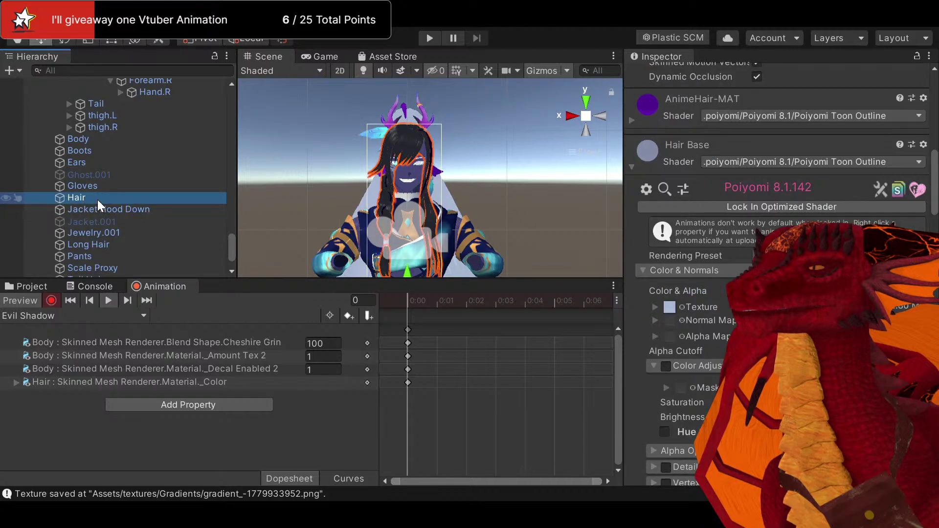
left_click(91, 138)
left_click(89, 151)
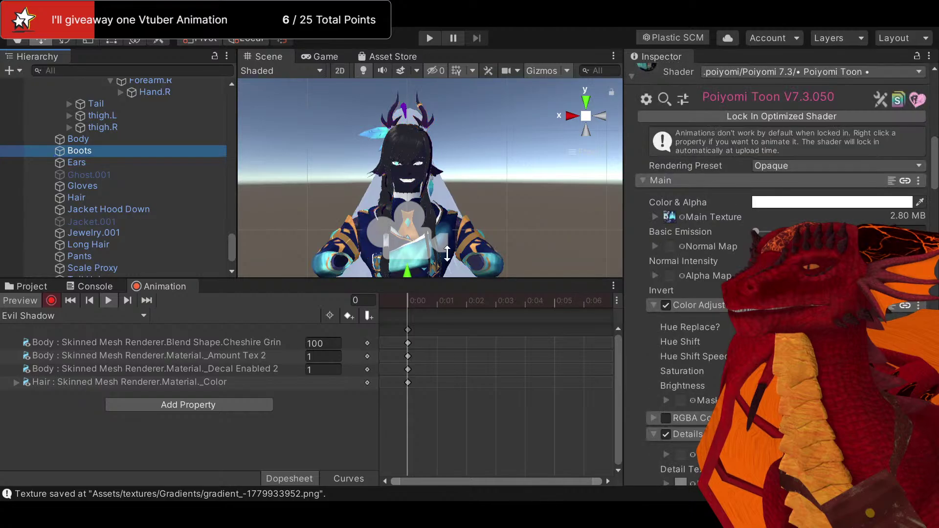
left_click(417, 212)
scroll(419, 213, "down", 5)
middle_click_drag(411, 158, 418, 389)
scroll(432, 227, "up", 5)
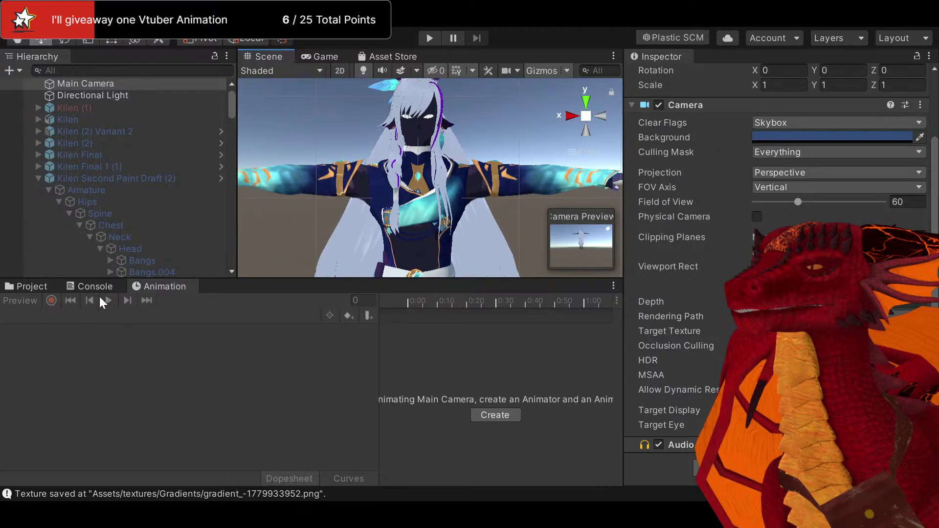
Select the Kilen Final (4) avatar and remove the Kilen Temp controller from its Animator
left_click(39, 289)
left_click(136, 286)
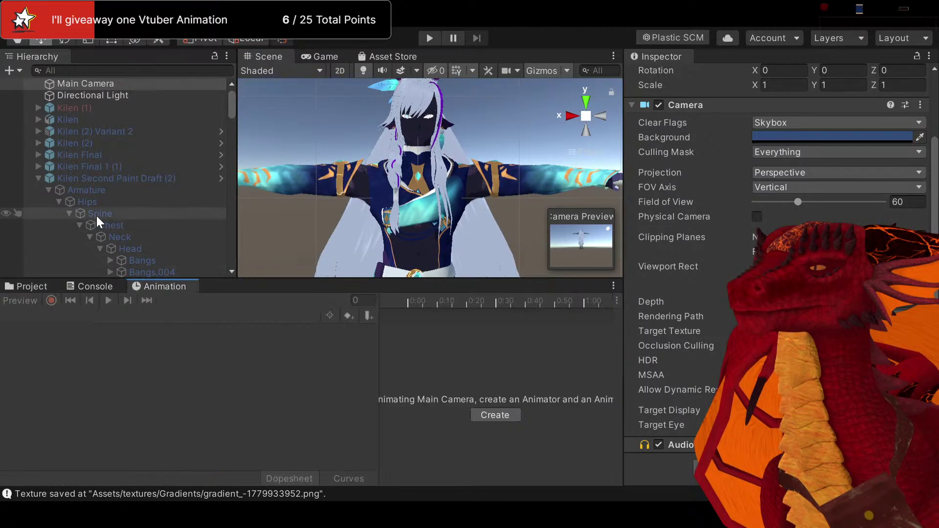
scroll(92, 186, "down", 10)
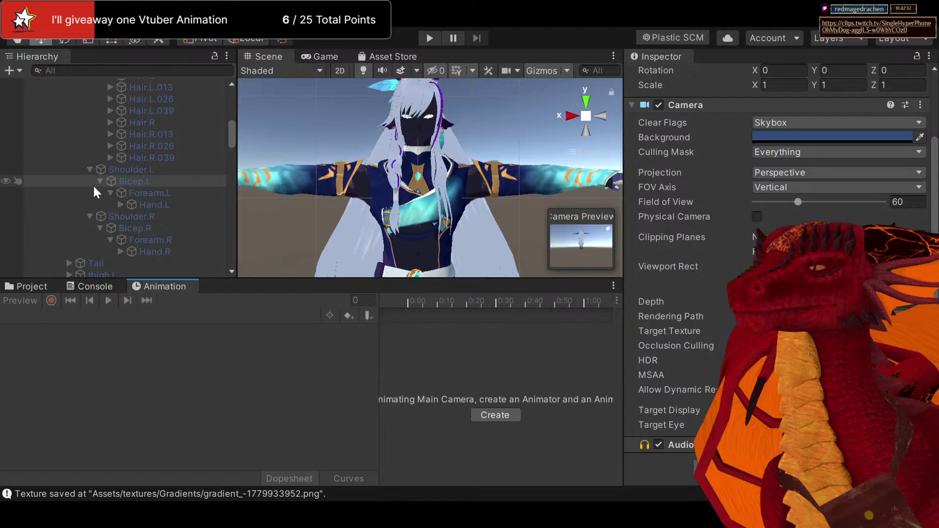
left_click(94, 200)
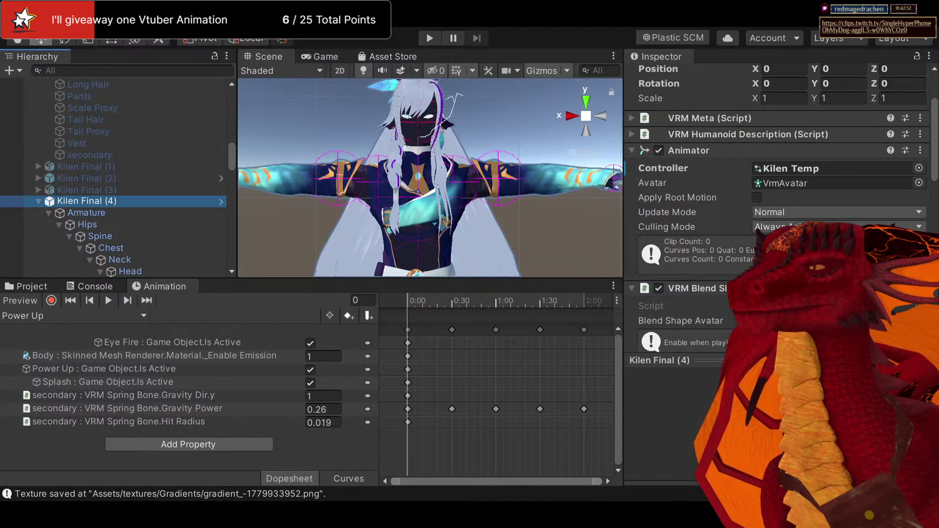
left_click(773, 169)
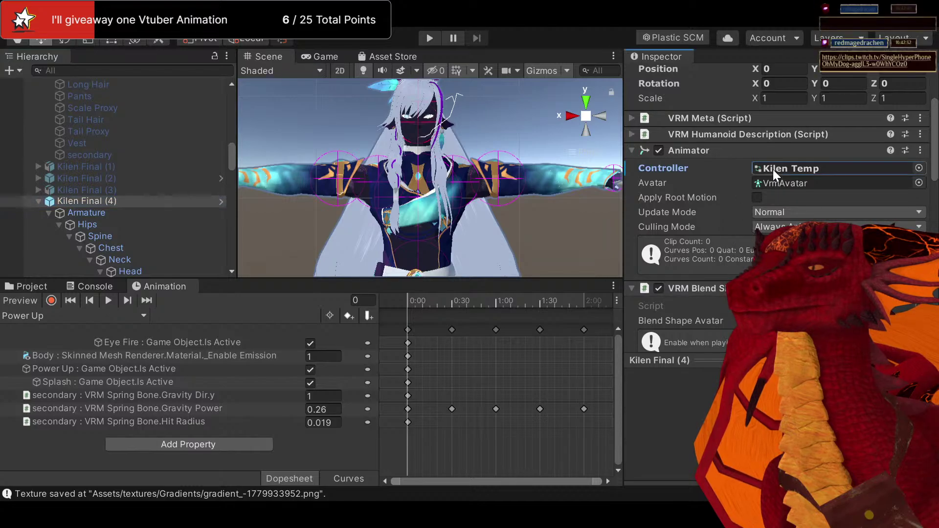
key("Delete")
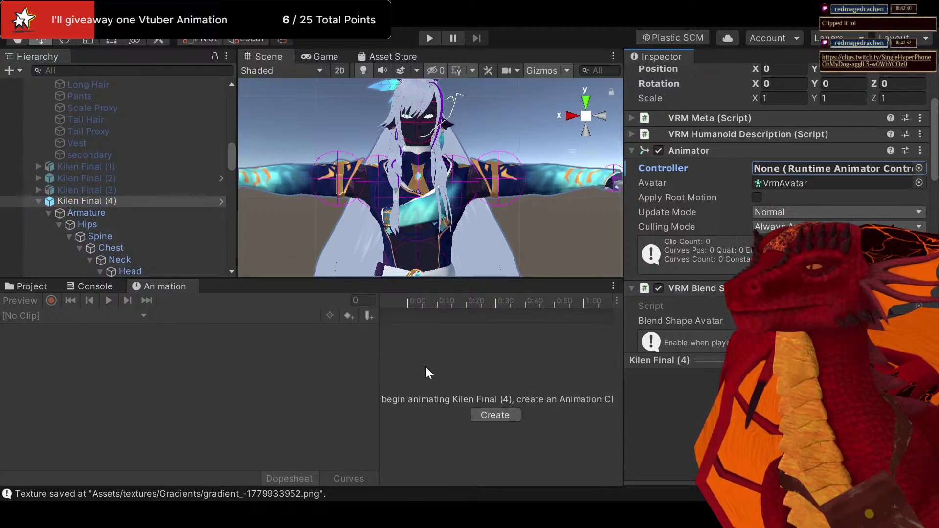
double_click(91, 201)
scroll(513, 175, "down", 5)
middle_click_drag(460, 210, 453, 142)
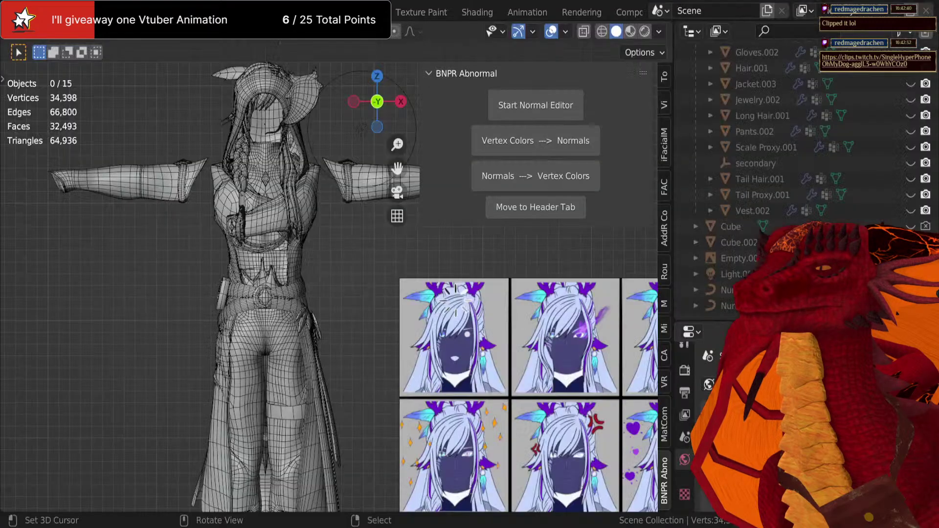
Switch to Blender and select the hooded Jacket.001 mesh from the front view
middle_click_drag(396, 172, 385, 198)
key("KP_1")
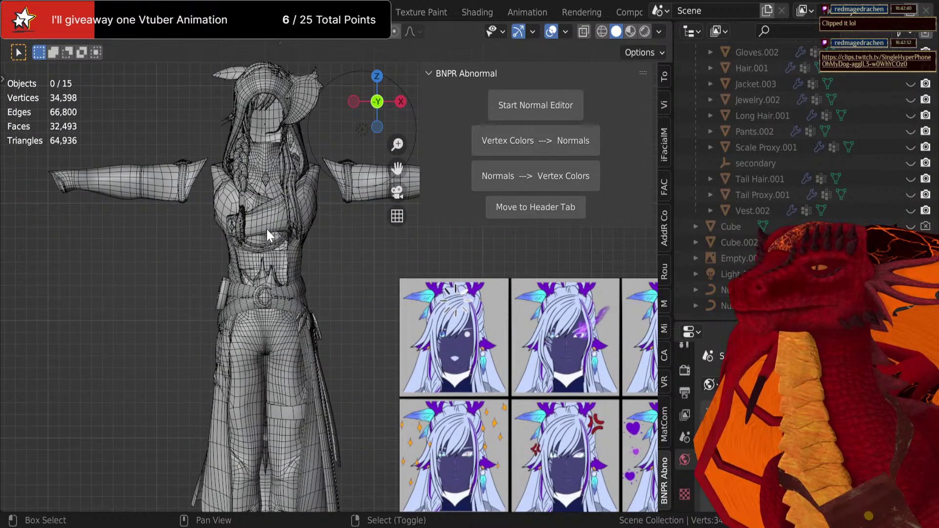
middle_click_drag(266, 229, 289, 270, "shift")
left_click(290, 254)
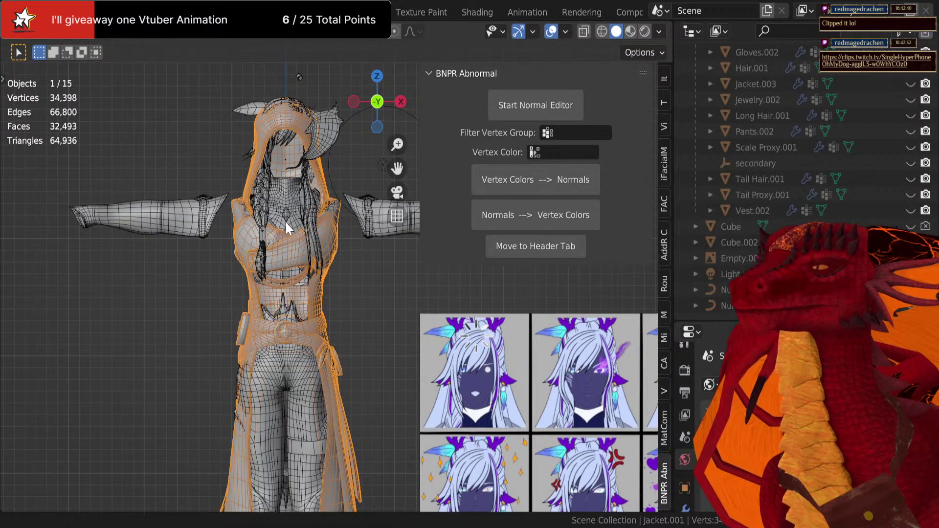
scroll(285, 222, "up", 5)
middle_click_drag(240, 145, 324, 291, "shift")
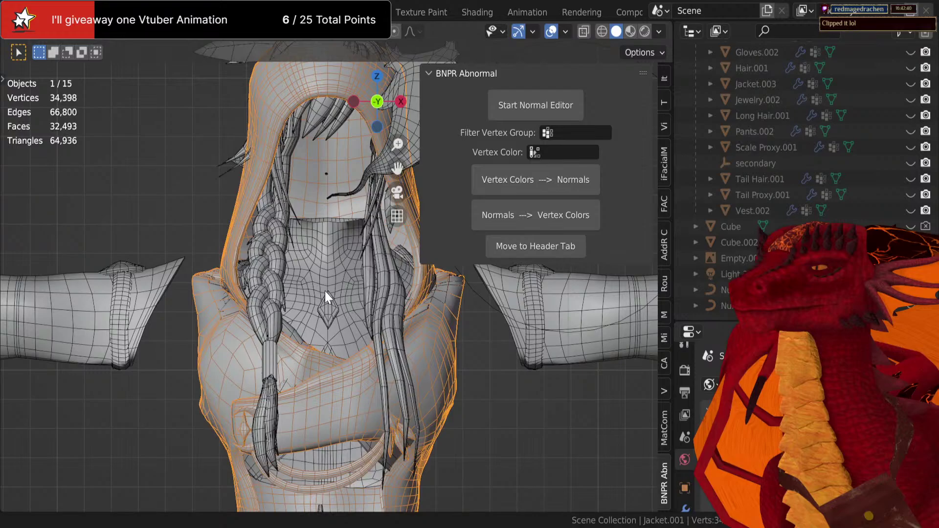
Try deleting the Vest mesh around the neck and chest
left_click(312, 251)
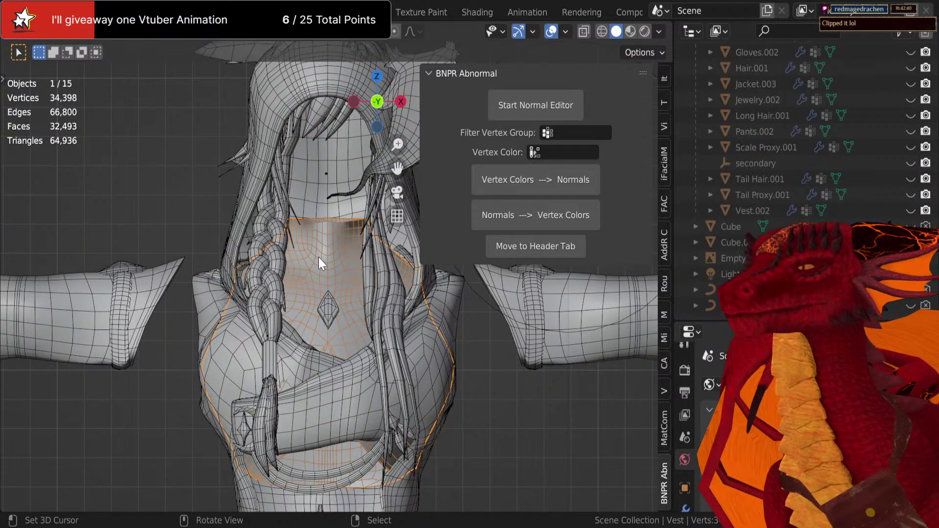
key("Delete")
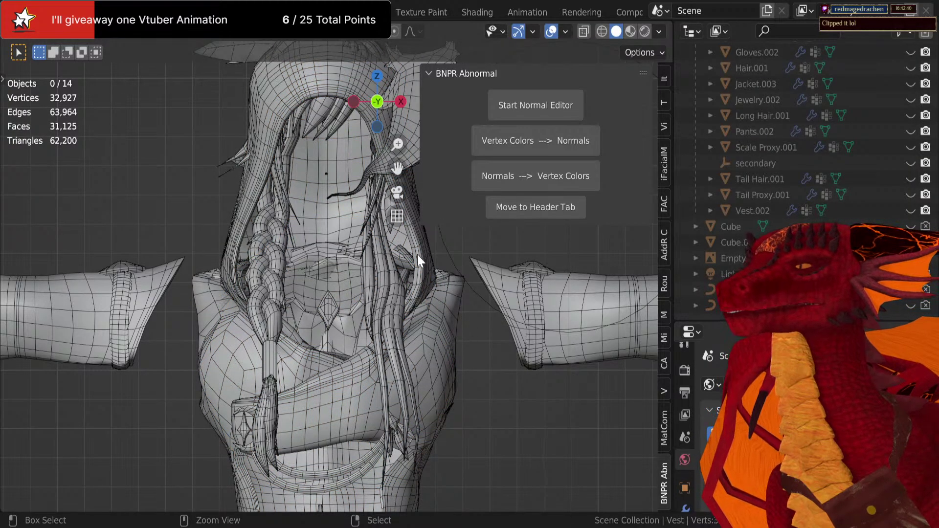
key("ctrl+z")
Select the hooded Jacket.001 mesh and hide the Jacket Hood Down object
left_click(286, 90)
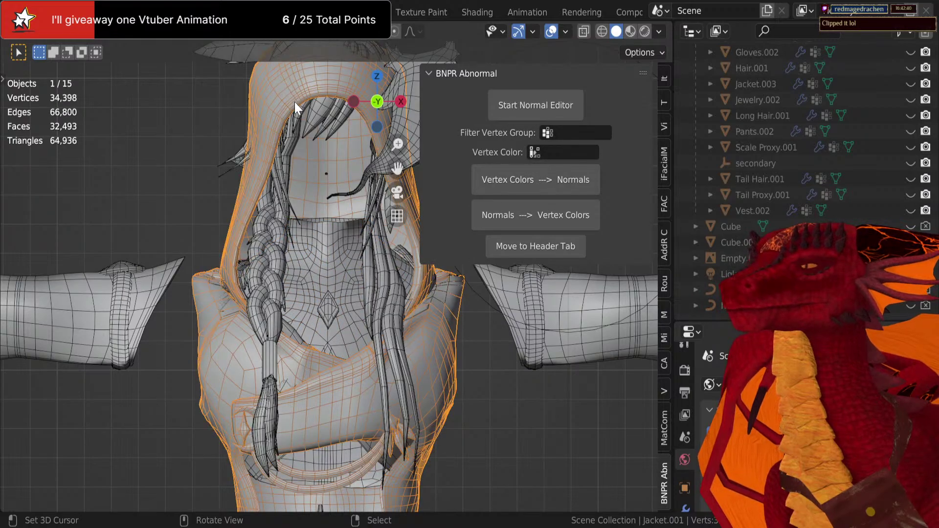
scroll(328, 205, "down", 5)
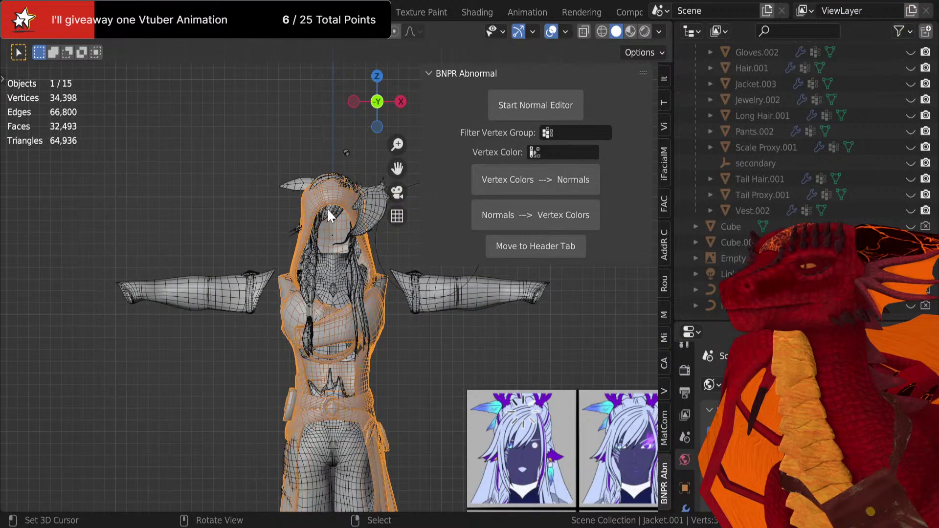
scroll(756, 211, "up", 5)
scroll(758, 207, "up", 10)
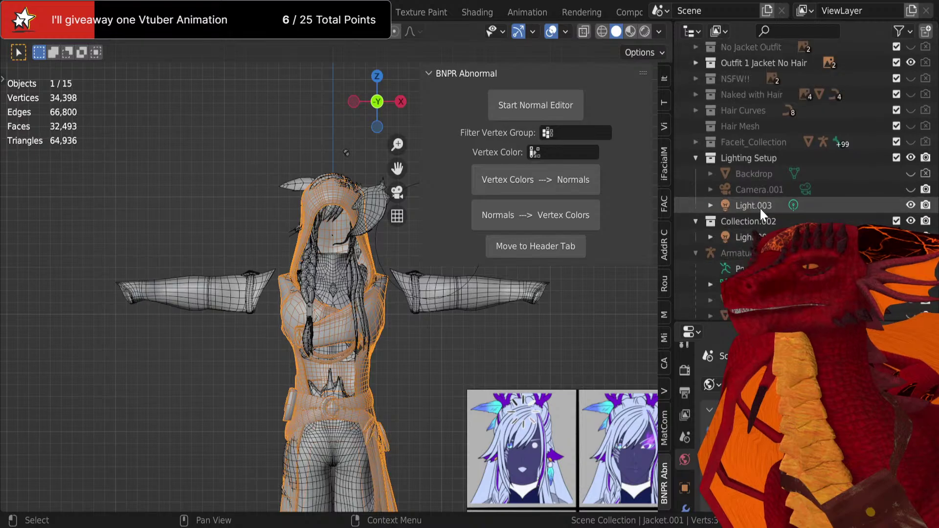
scroll(757, 210, "down", 5)
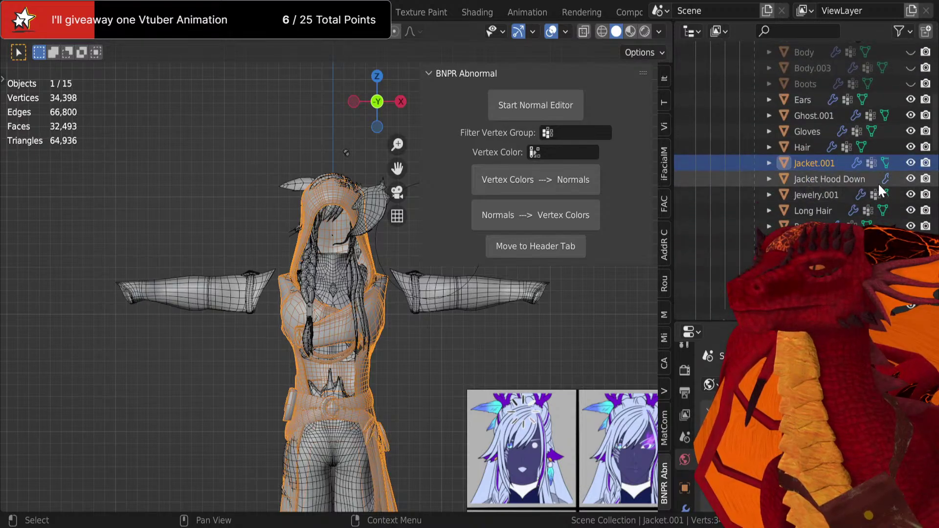
left_click(911, 179)
scroll(324, 161, "up", 4)
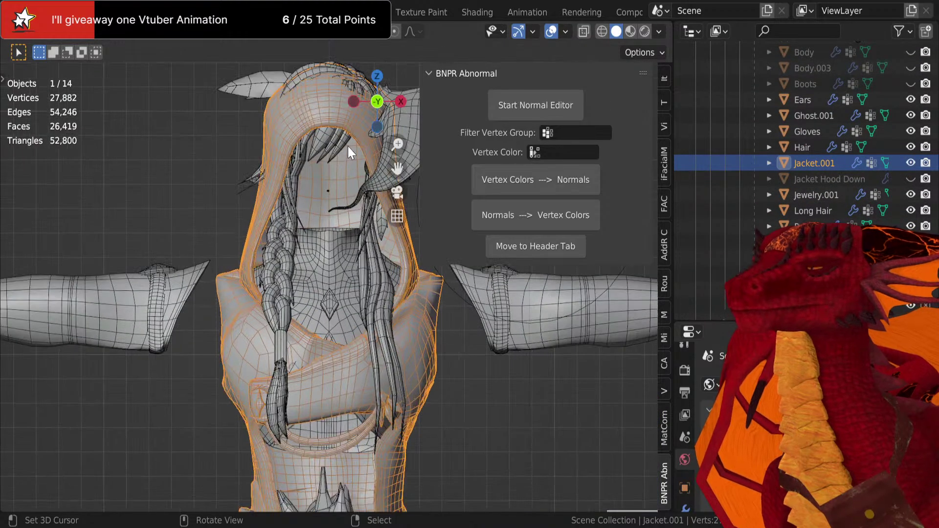
Put Jacket.001 into Texture Paint mode and deselect all objects
key("ctrl+Tab")
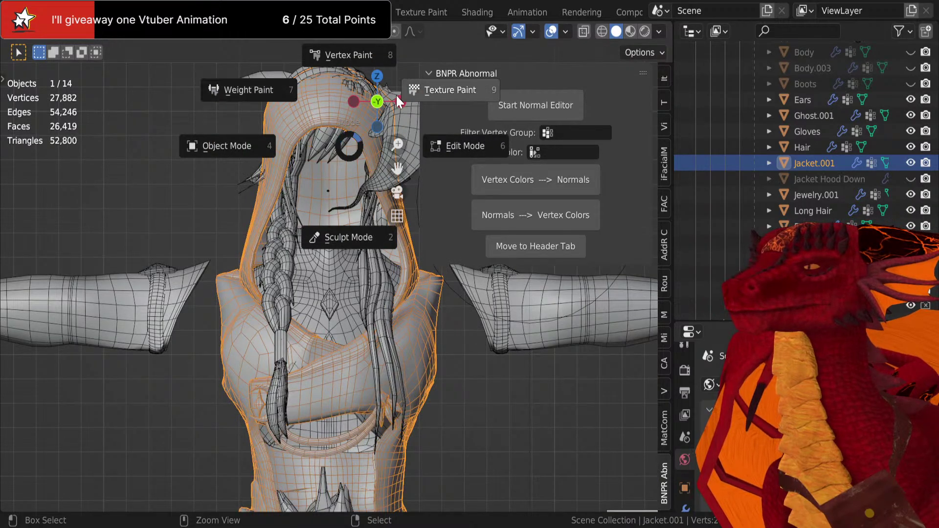
left_click(417, 90)
scroll(337, 138, "down", 4)
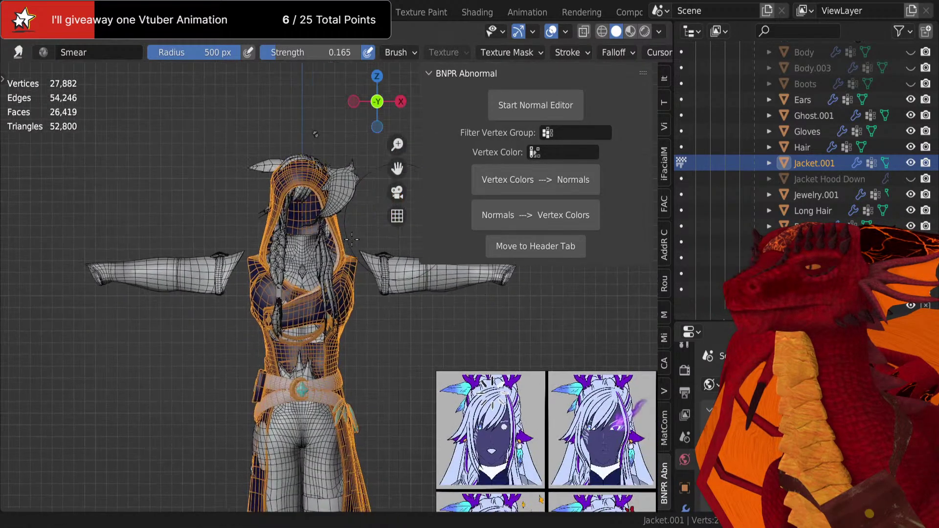
scroll(330, 179, "down", 5)
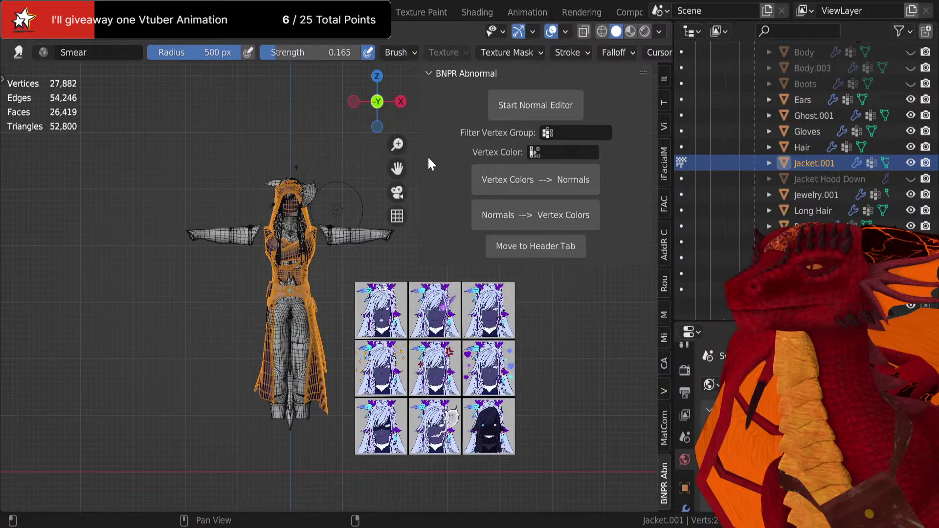
key("alt+a")
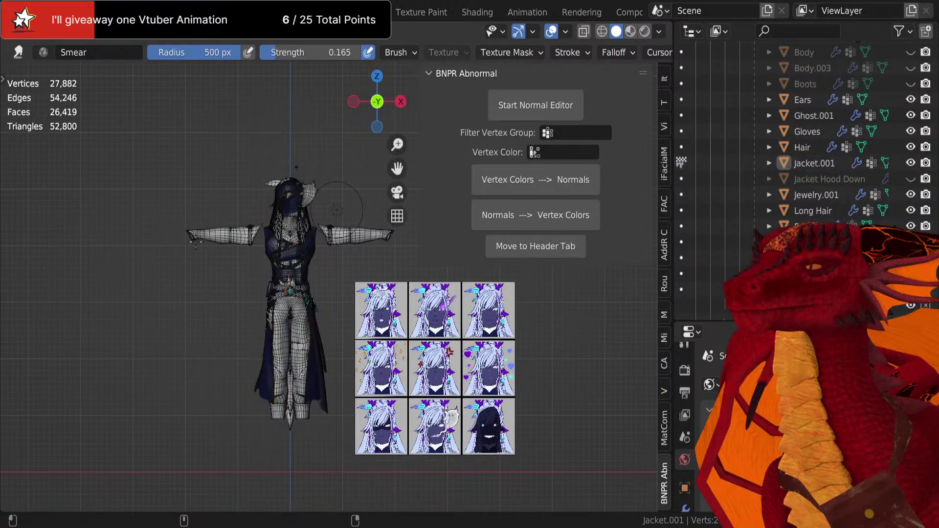
Choose the Draw brush and sample its color from the dark clothing in the shadowed grinning expression reference
left_click(4, 81)
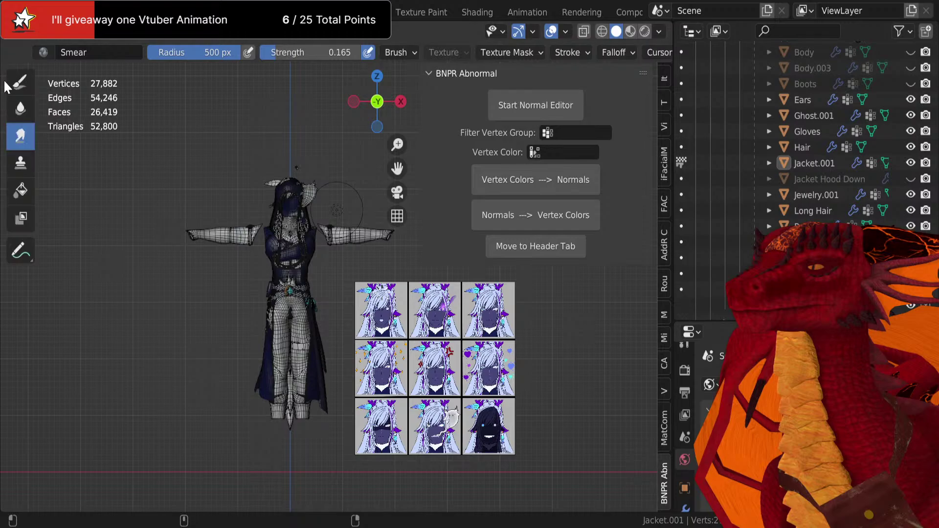
left_click(19, 84)
scroll(107, 222, "up", 3)
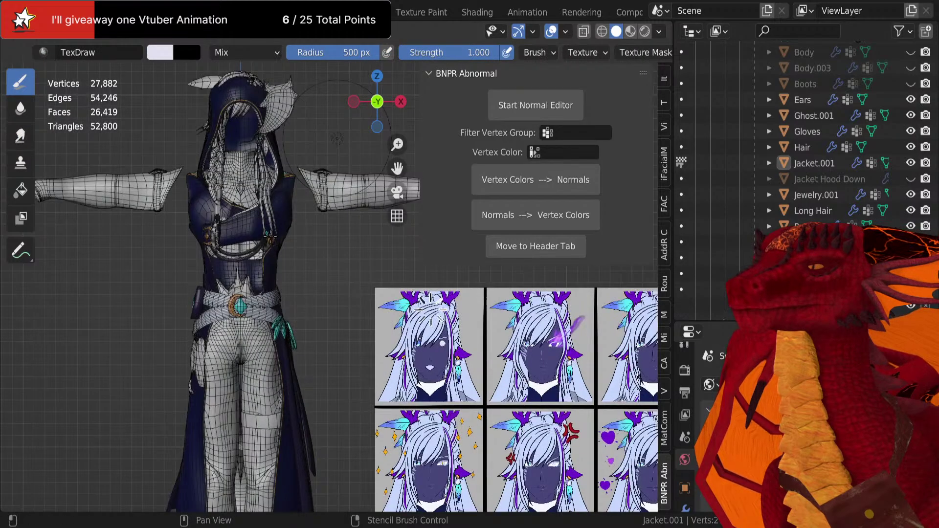
scroll(108, 222, "up", 2)
middle_click_drag(110, 474, 51, 421, "shift")
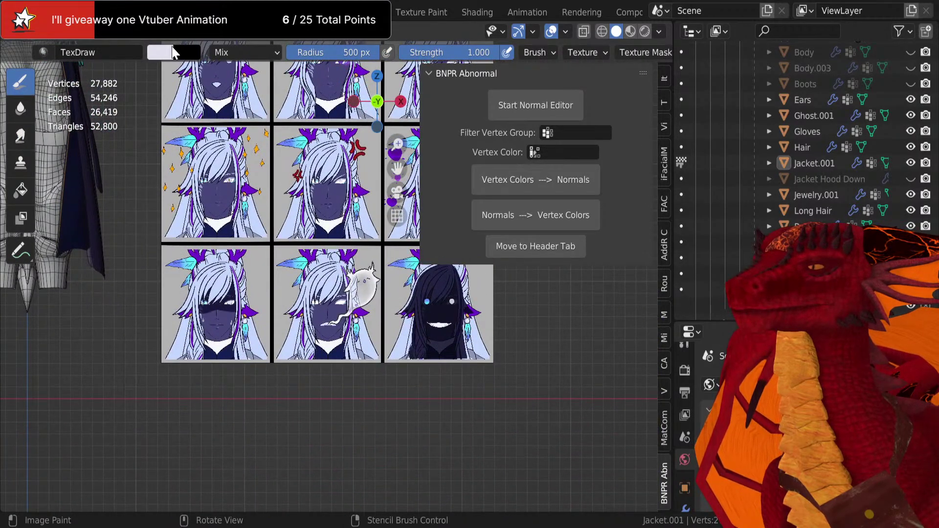
left_click(161, 53)
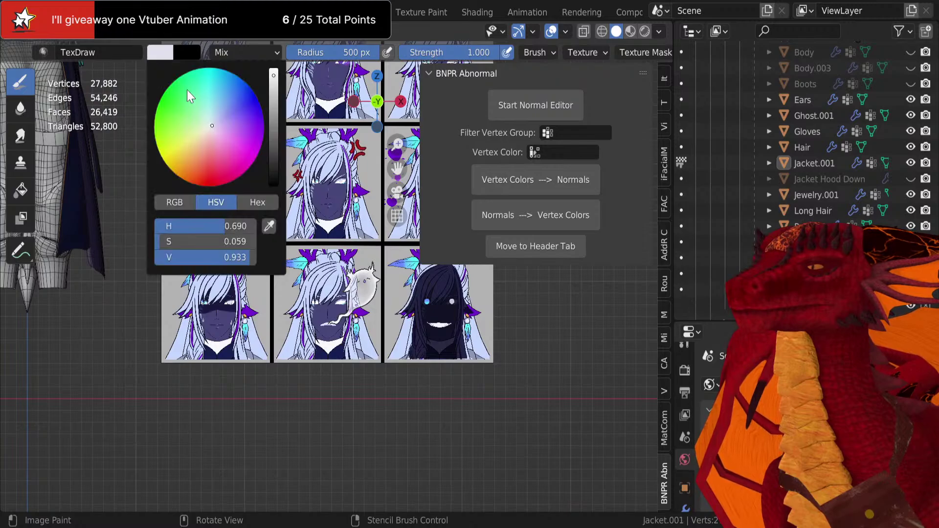
left_click(270, 226)
left_click(451, 351)
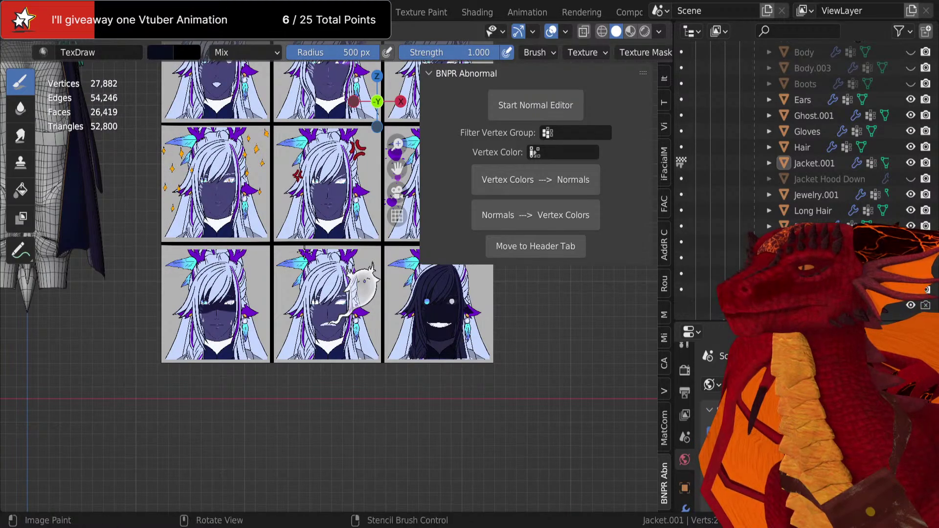
Try Rendered viewport shading on the avatar and set the viewport to Material Preview
scroll(359, 273, "down", 6)
scroll(359, 272, "up", 4)
middle_click_drag(359, 272, 367, 294, "shift")
key("z")
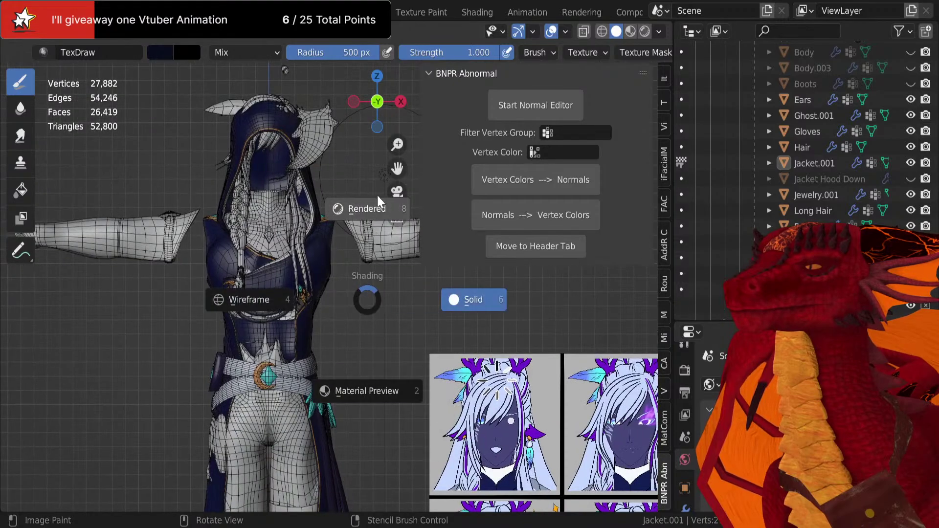
left_click(377, 195)
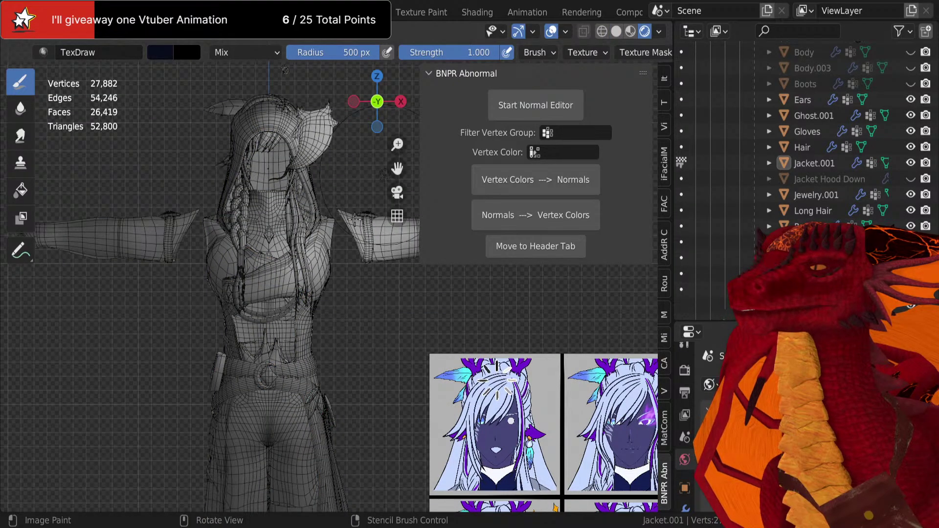
middle_click_drag(355, 219, 396, 256, "shift")
key("z")
left_click(337, 361)
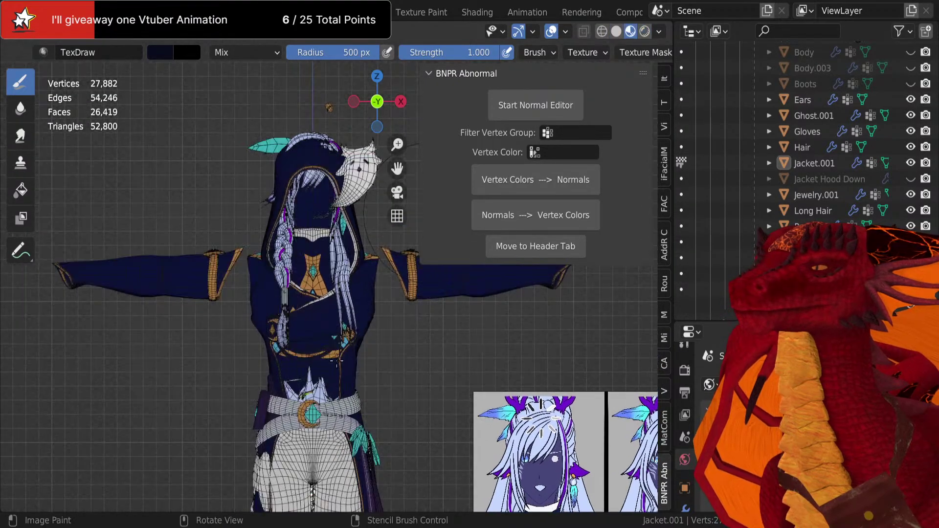
scroll(337, 361, "up", 5)
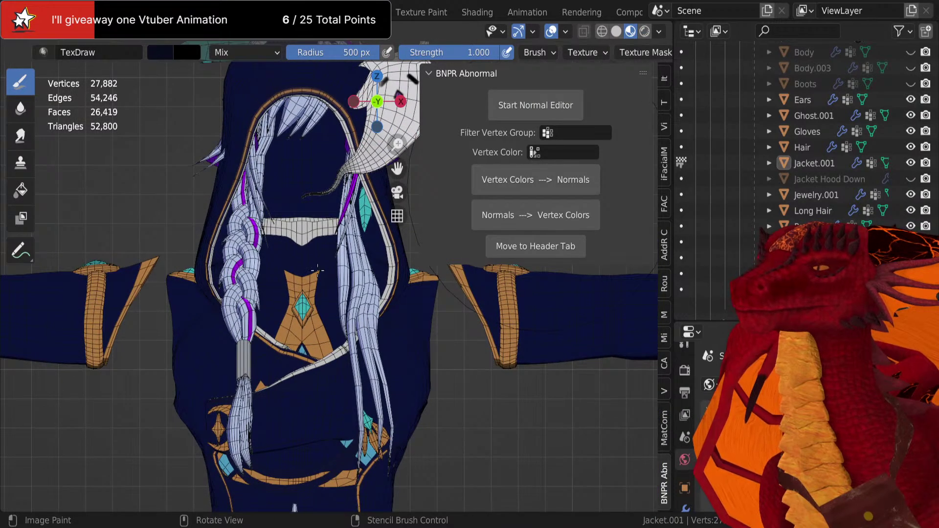
Enter Edit Mode briefly, return to Object Mode and select the hooded Jacket.001 mesh
key("Tab")
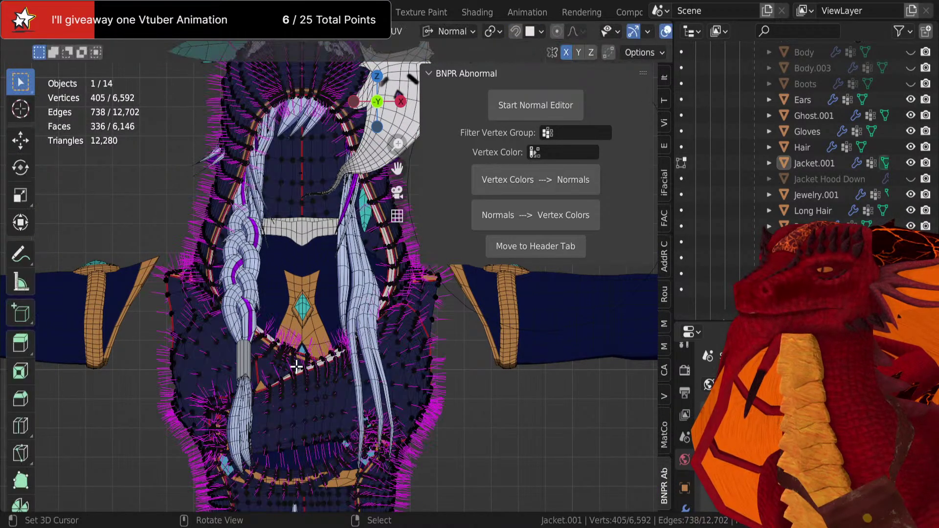
left_click(88, 31)
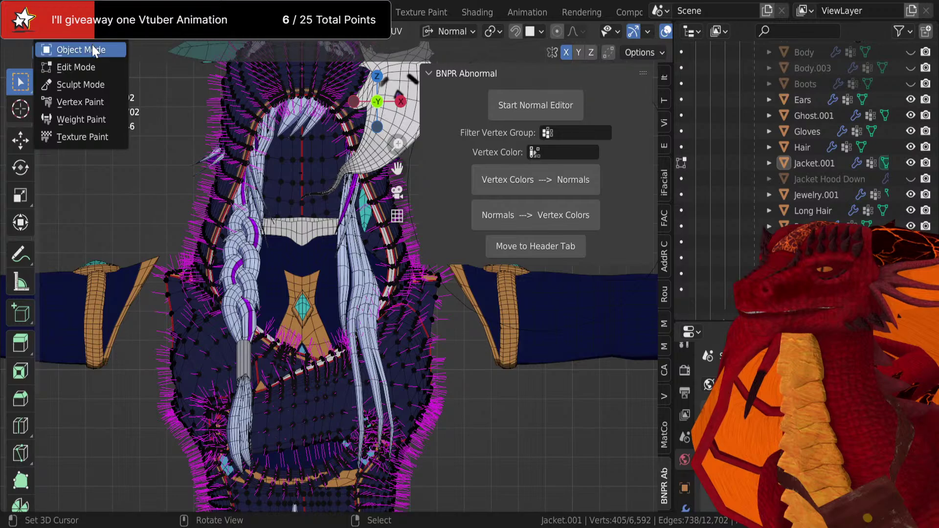
left_click(92, 45)
left_click(280, 372)
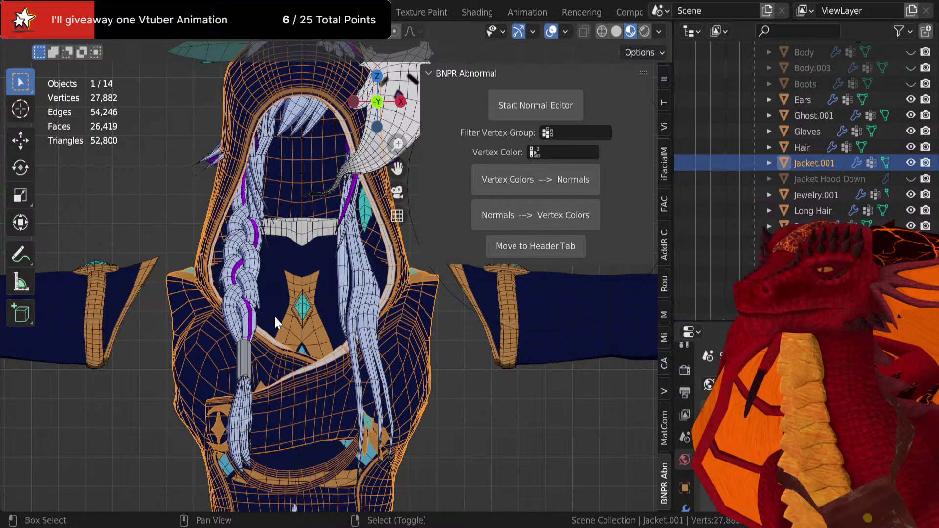
left_click(277, 295, "shift")
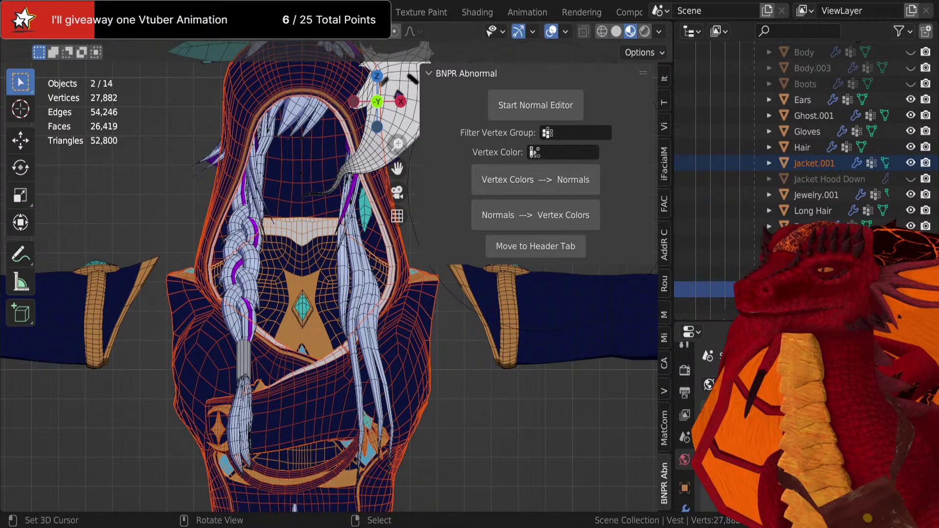
left_click(303, 310, "shift")
scroll(306, 308, "down", 3)
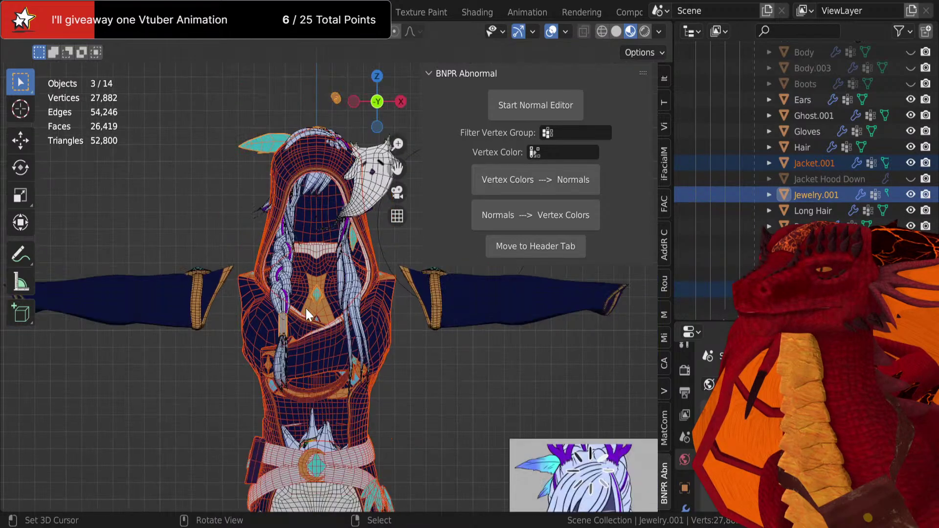
scroll(323, 287, "up", 2)
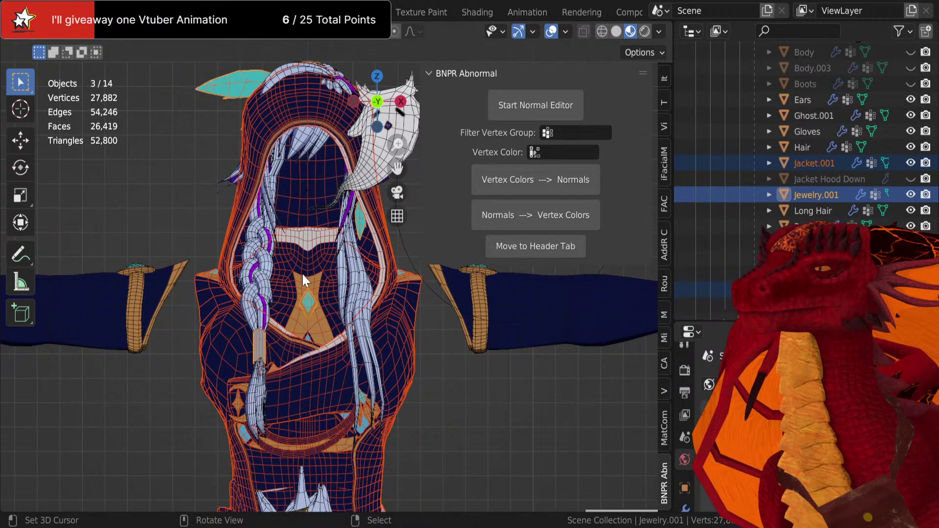
Hide the Hair, Long Hair and Jewelry.001 objects around the hooded jacket
left_click(263, 279)
key("h")
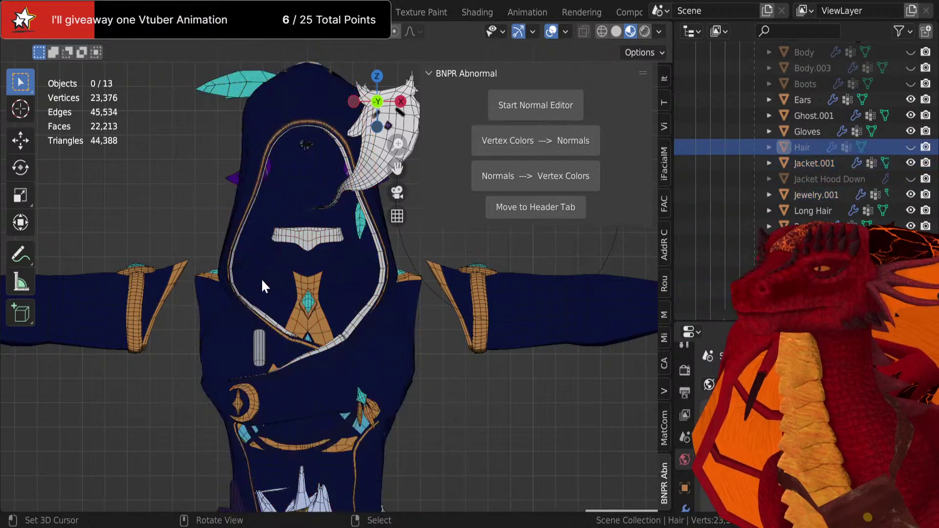
left_click_drag(303, 149, 307, 146)
key("h")
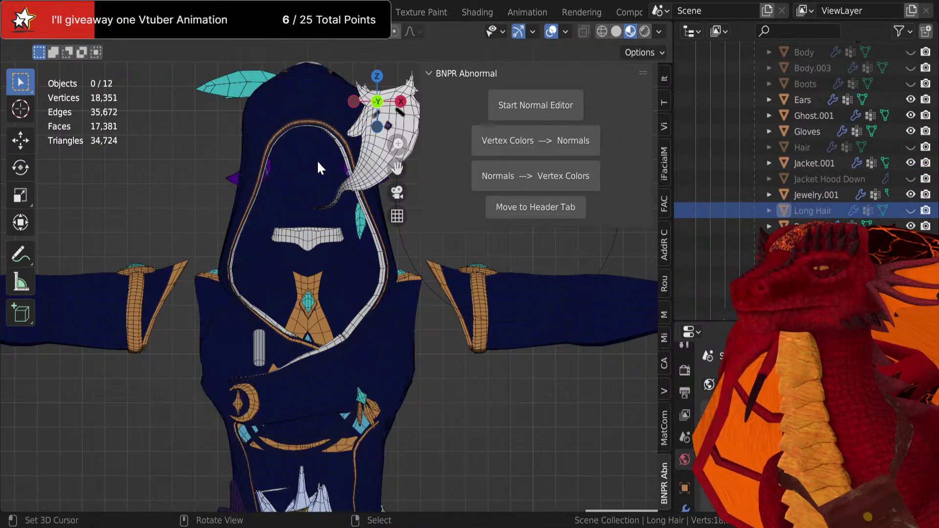
left_click(236, 87)
key("h")
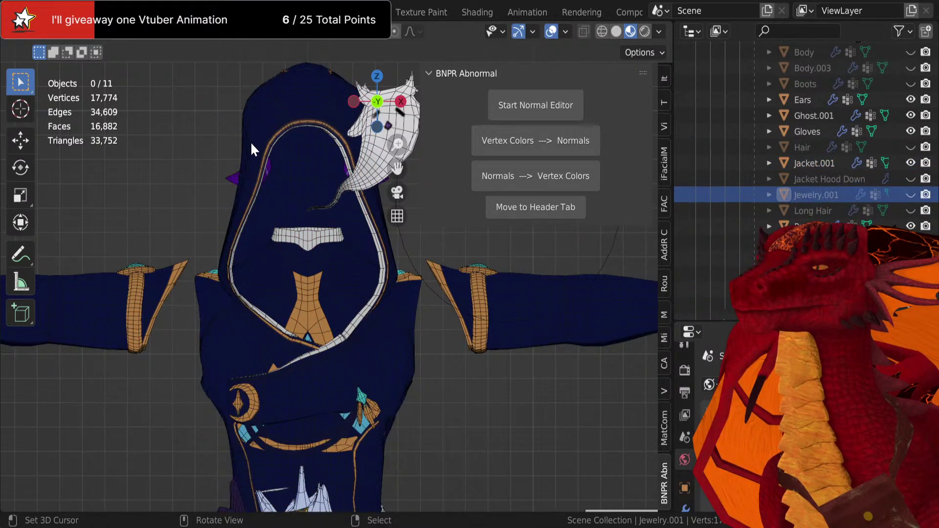
Hide the Ghost.001, Ears and Tail Hair objects to leave the clothing unobstructed
left_click(365, 179)
key("h")
left_click(231, 178)
key("h")
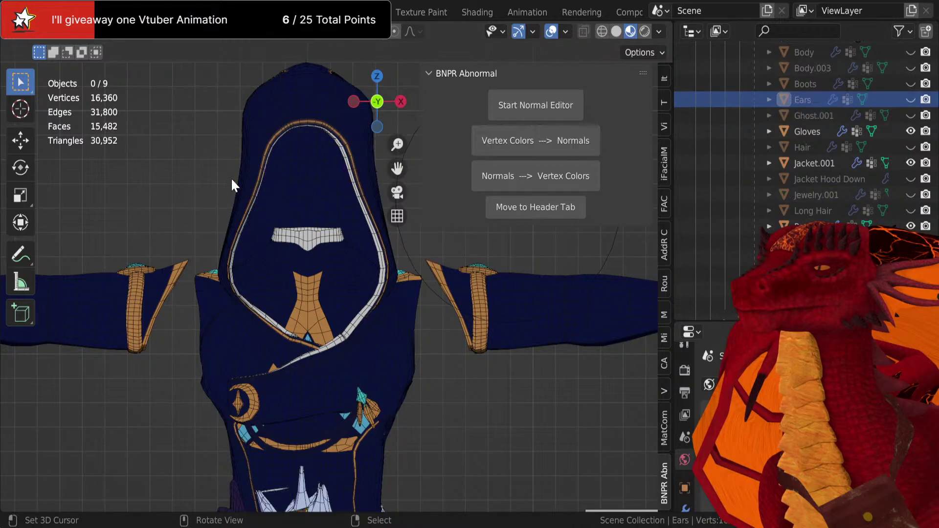
scroll(278, 252, "down", 2)
middle_click_drag(277, 252, 235, 101, "shift")
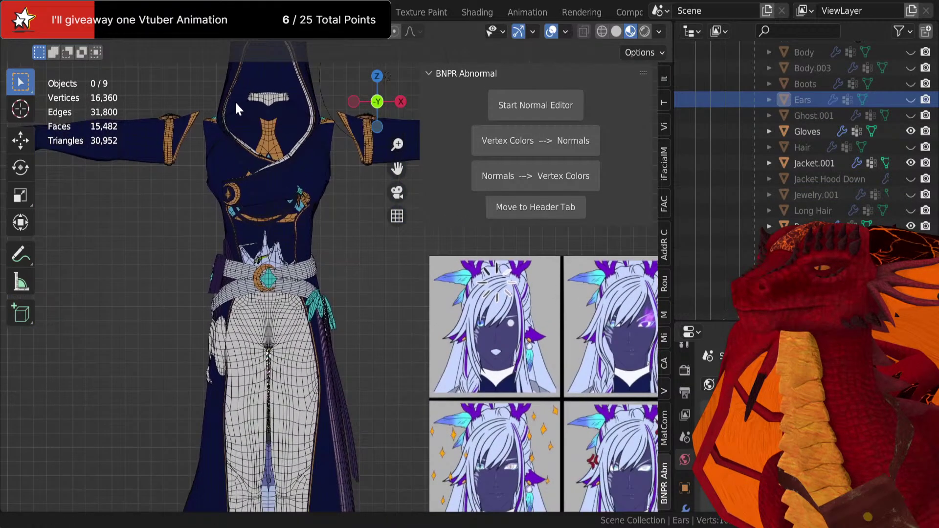
left_click(264, 245)
key("Delete")
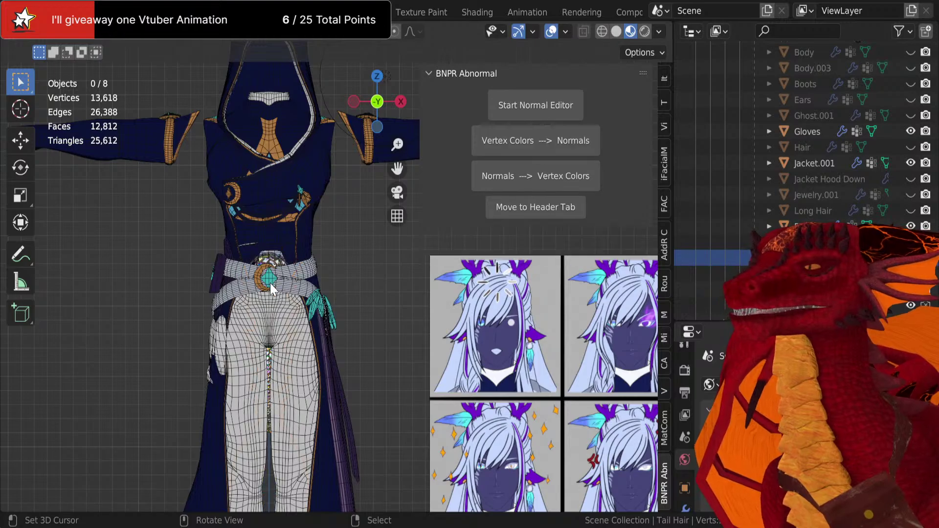
Inspect the hood, jacket and vest from the front and save the Blender file
middle_click_drag(270, 189, 287, 324, "shift")
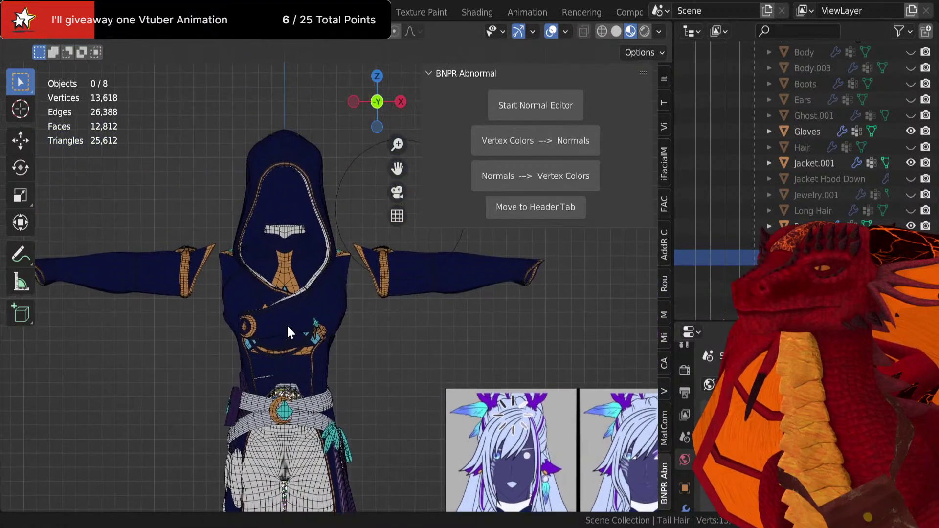
scroll(286, 324, "up", 4)
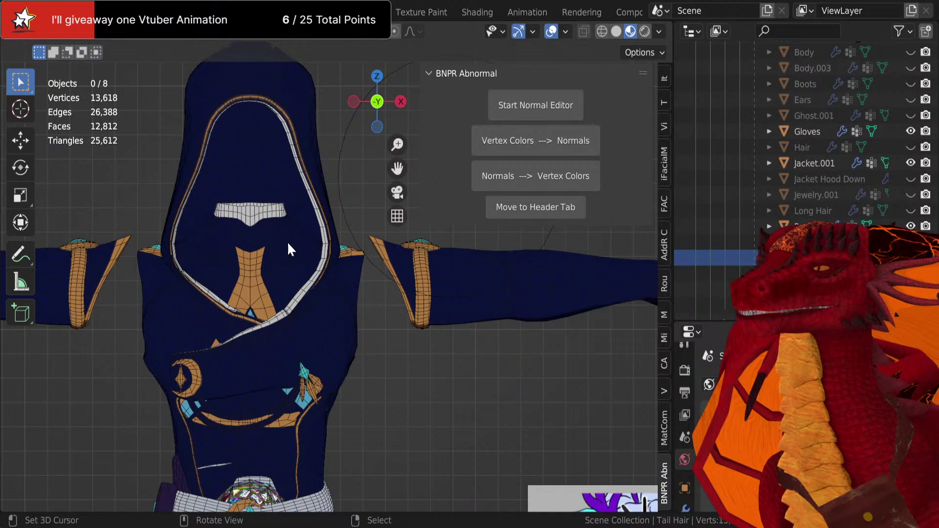
scroll(232, 262, "down", 4)
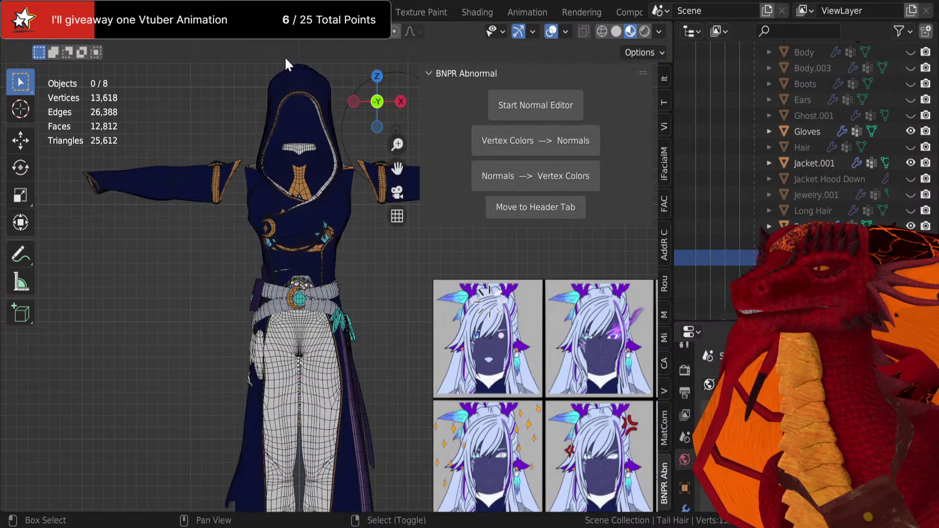
middle_click_drag(285, 57, 294, 154, "shift")
scroll(299, 227, "up", 3)
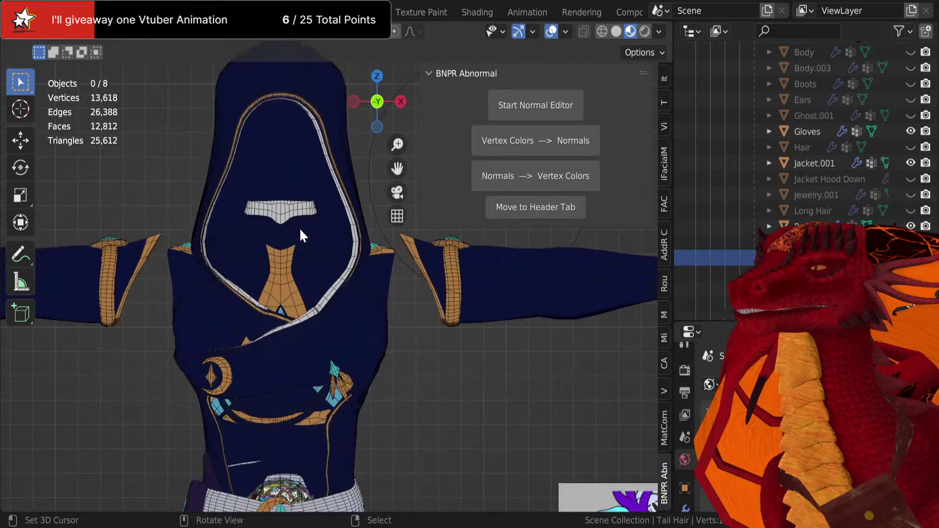
middle_click_drag(300, 228, 331, 288, "shift")
scroll(327, 280, "down", 2)
scroll(327, 280, "up", 2)
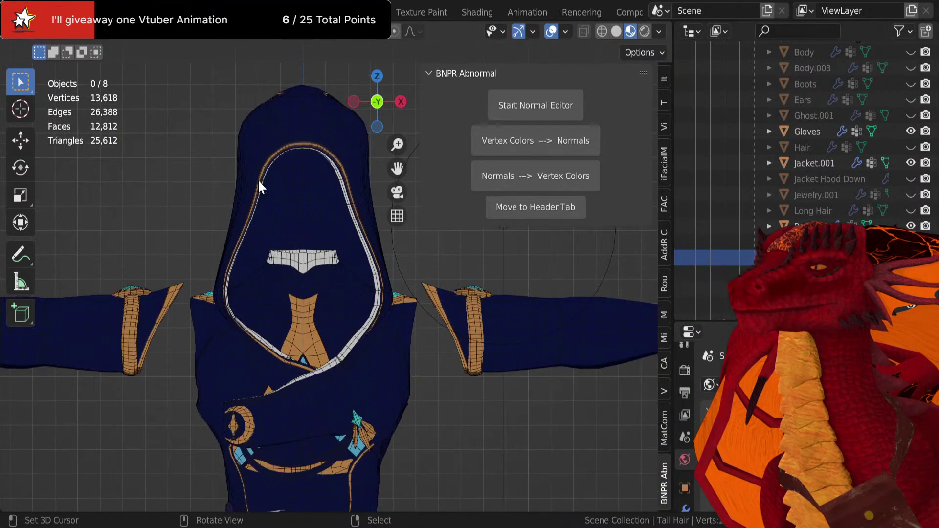
middle_click_drag(258, 179, 232, 147, "shift")
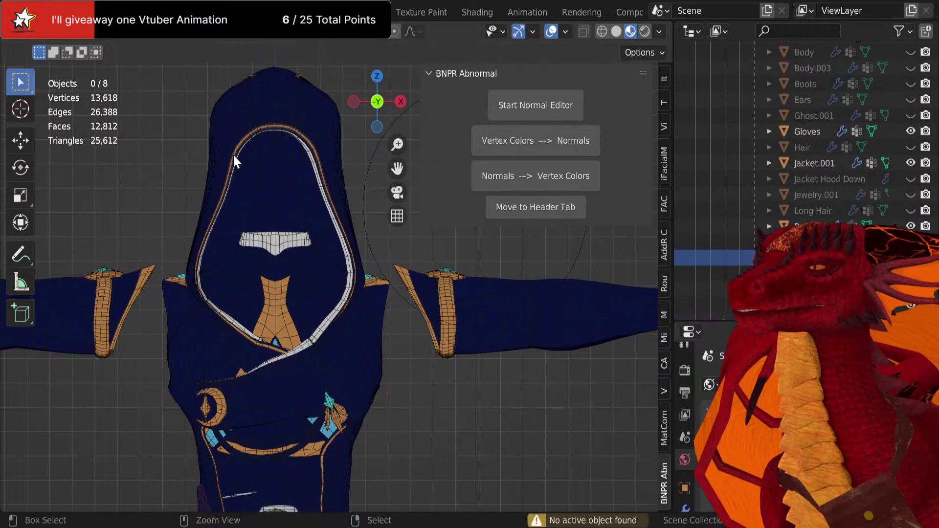
key("ctrl+s")
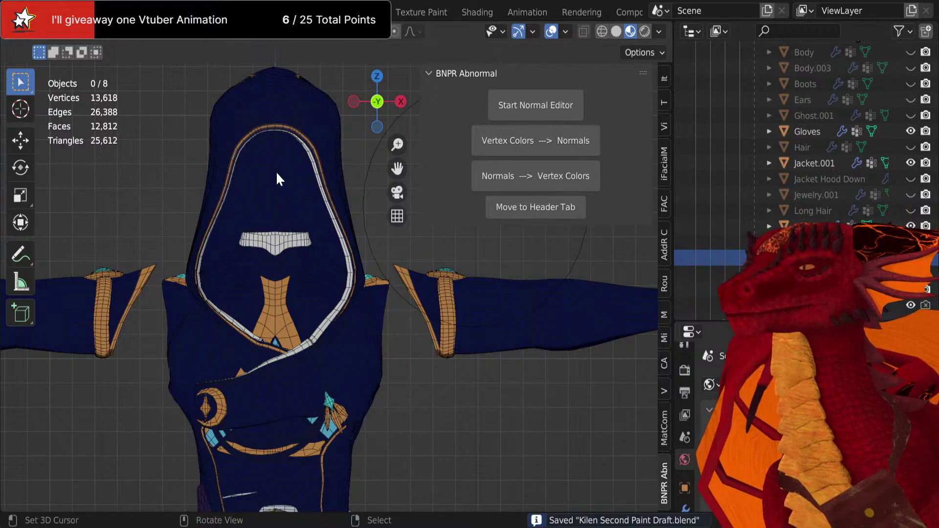
Select Jacket.001 together with the Vest and switch to Texture Paint mode
left_click(272, 151)
left_click(278, 272, "shift")
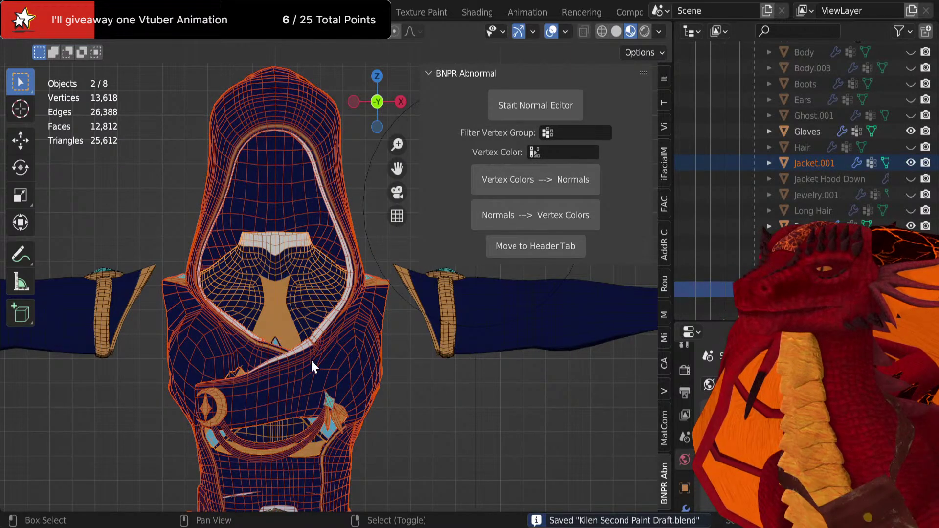
key("ctrl+Tab")
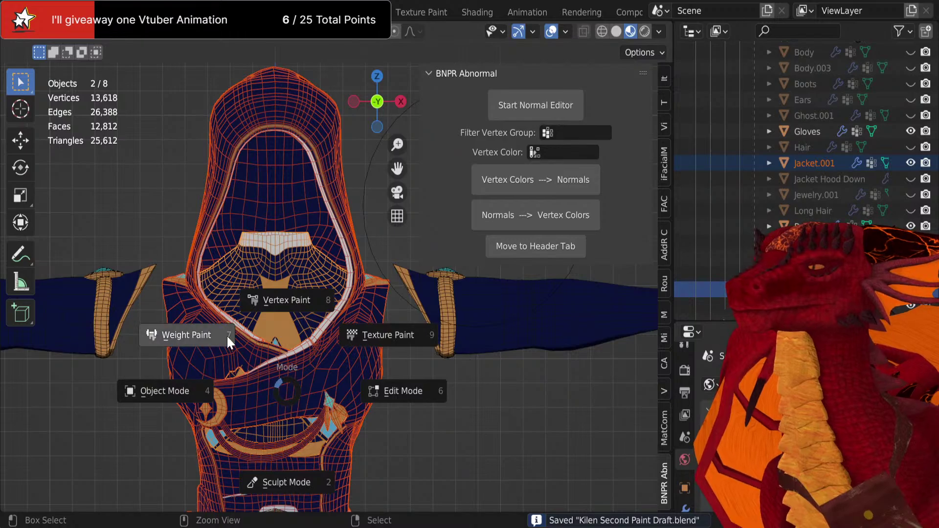
left_click(377, 323)
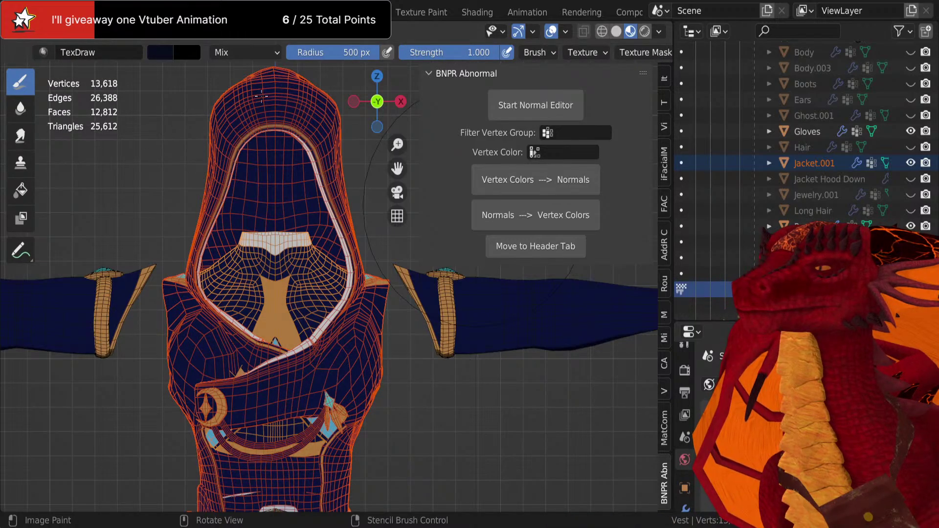
Set the TexDraw brush strength to 0.274 and its falloff curve to Root, leaving the stroke method on Space
mouse_move(457, 52)
left_mouse_down()
mouse_move(373, 52)
mouse_move(439, 57)
left_mouse_up()
scroll(533, 49, "down", 5)
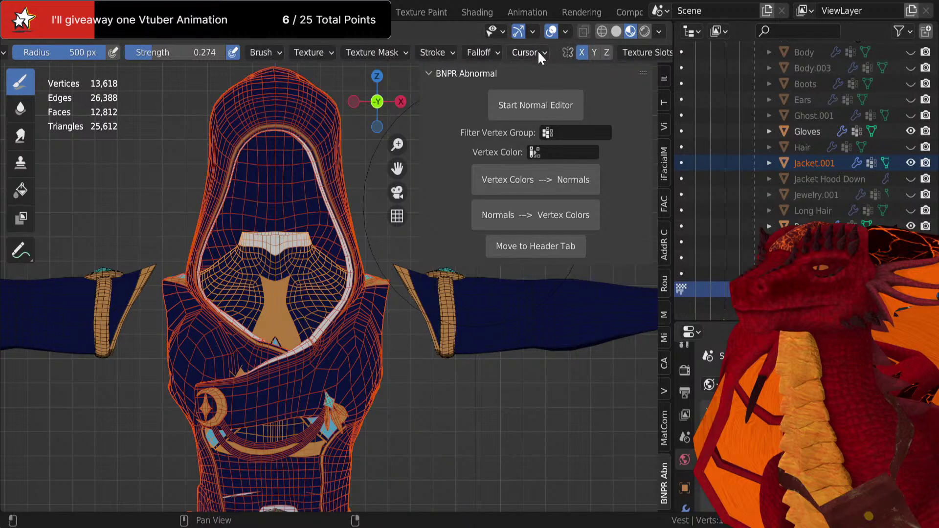
left_click(441, 53)
left_click(450, 83)
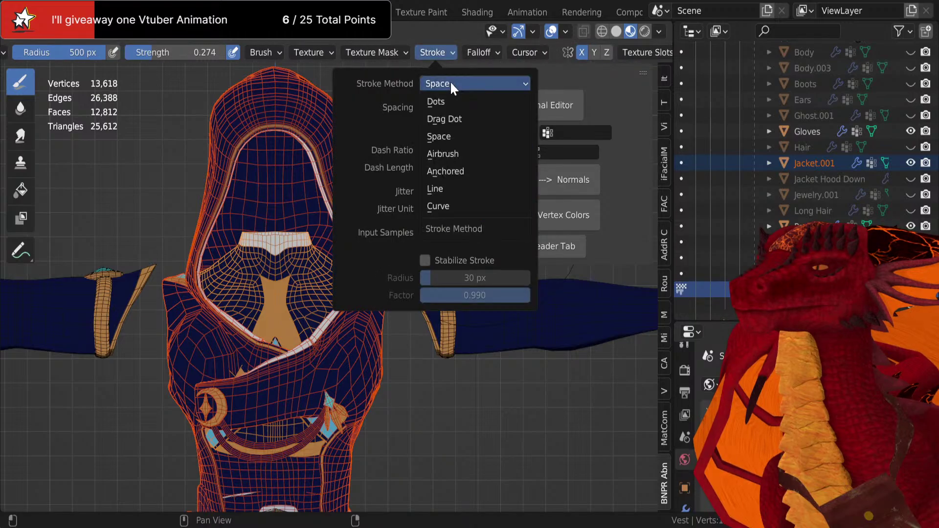
left_click(452, 82)
mouse_move(408, 55)
mouse_move(482, 52)
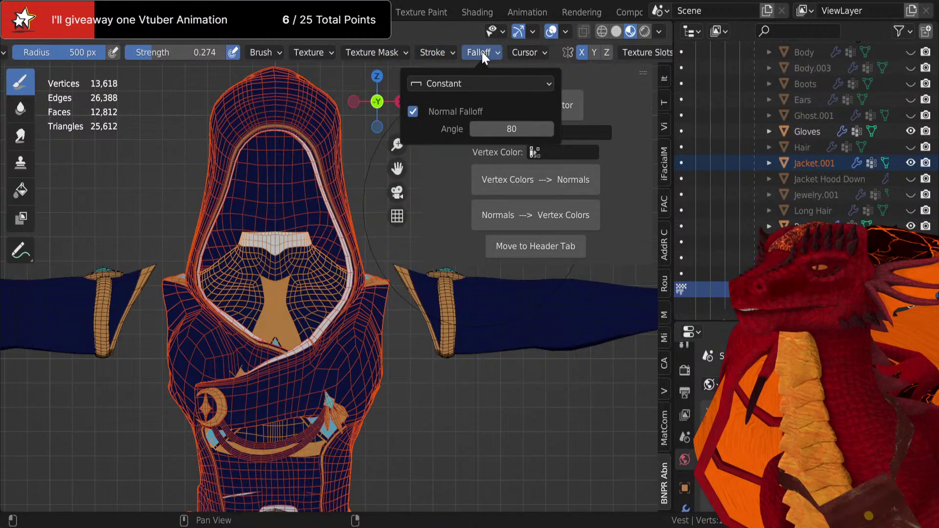
left_click(460, 83)
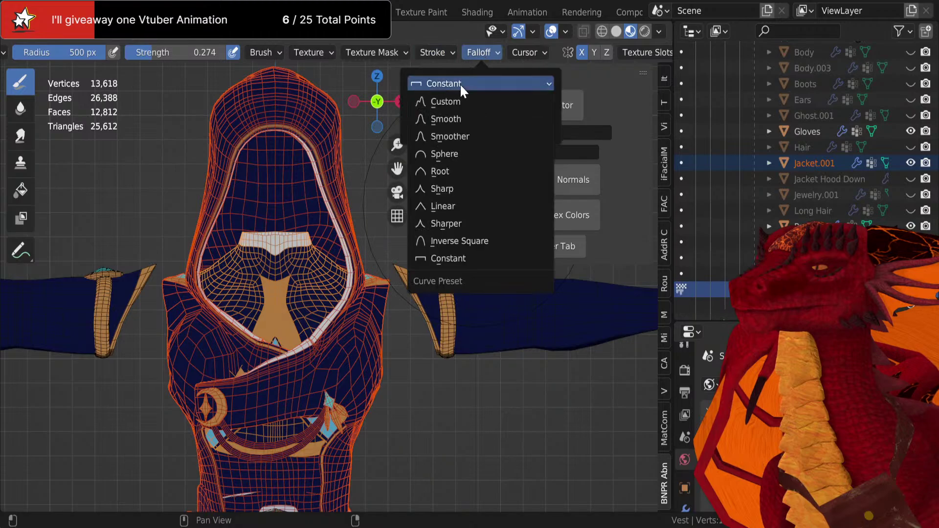
left_click(440, 173)
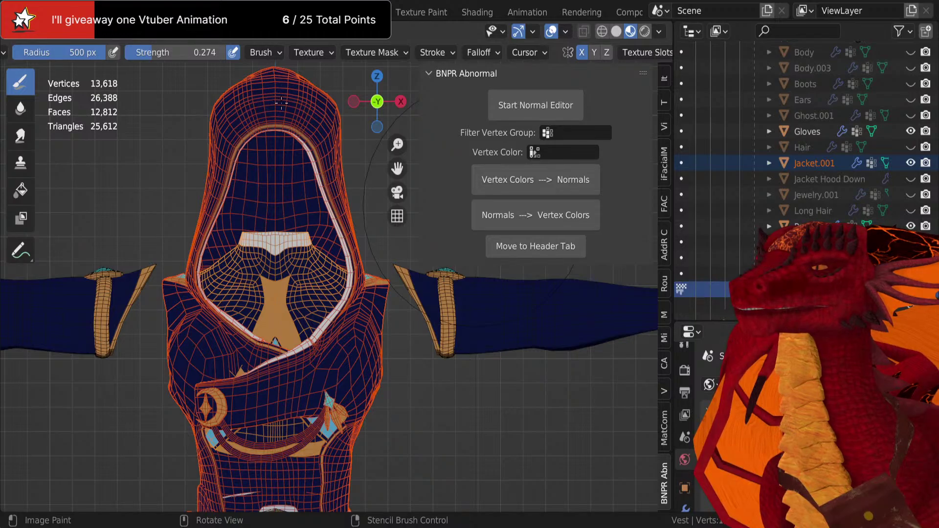
Try a dark shadow stroke down the vest's collar and center, and check the mesh briefly in Edit Mode
left_click_drag(271, 215, 282, 375)
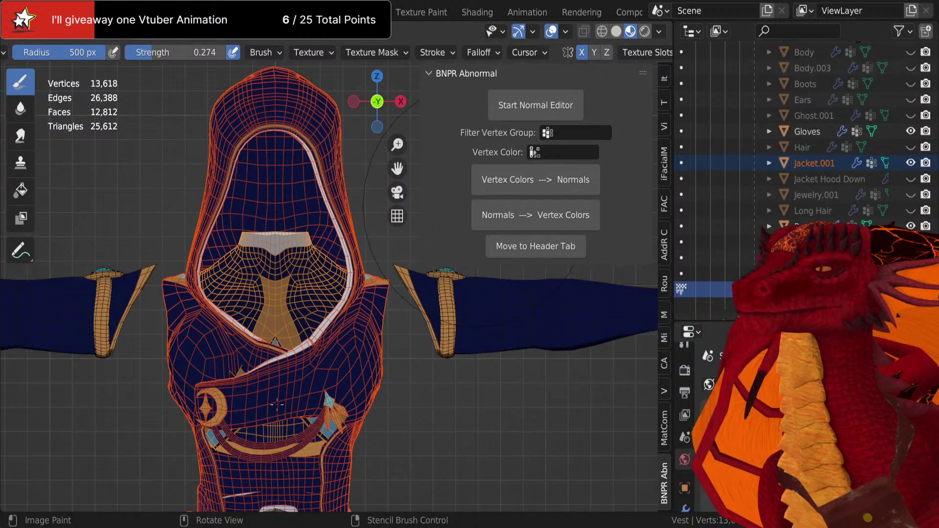
scroll(237, 313, "up", 5)
middle_click_drag(237, 313, 297, 293, "shift")
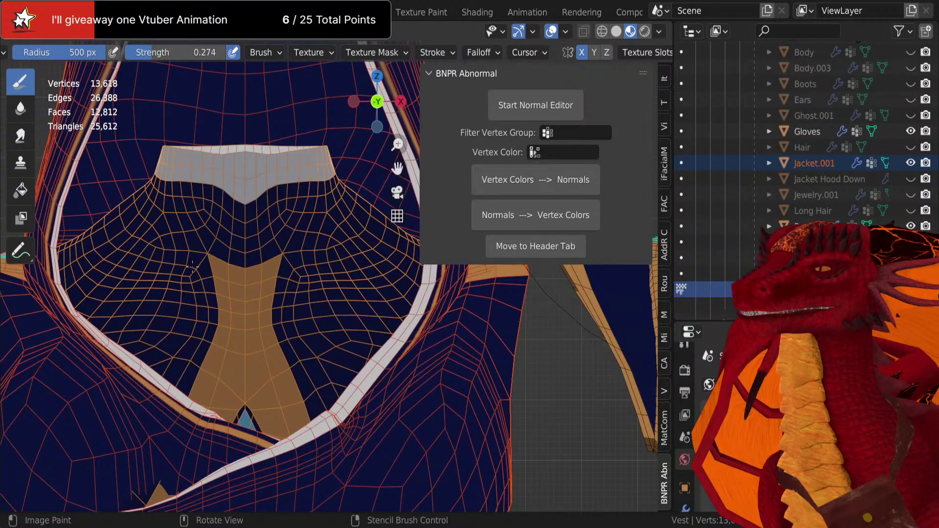
scroll(251, 303, "down", 2)
key("Tab")
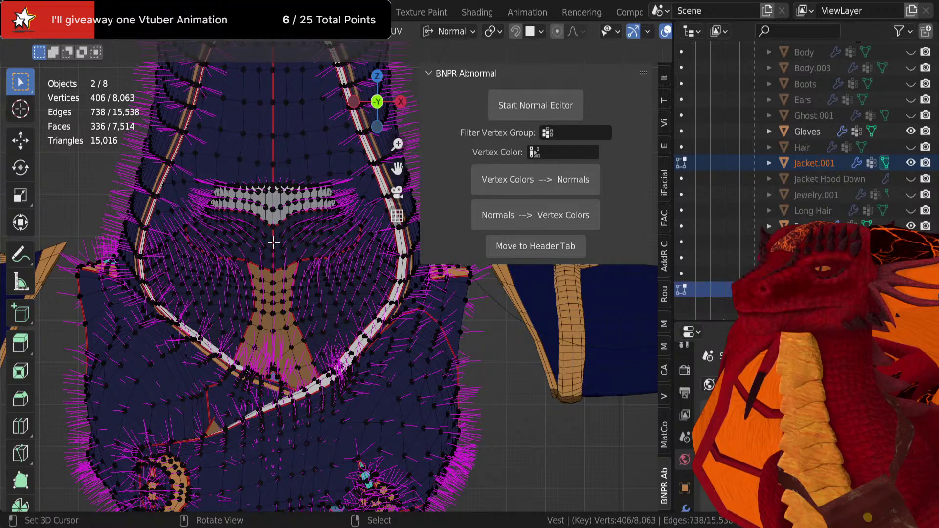
scroll(274, 242, "up", 1)
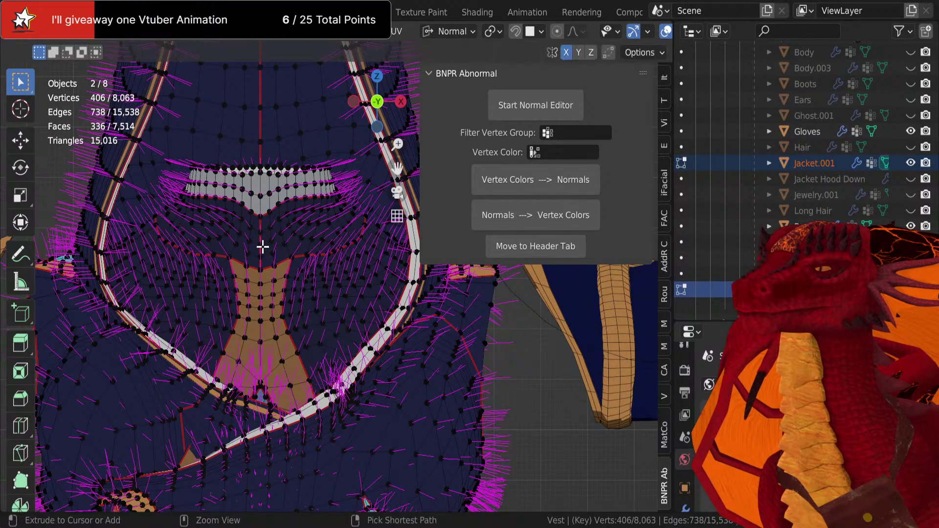
key("Tab")
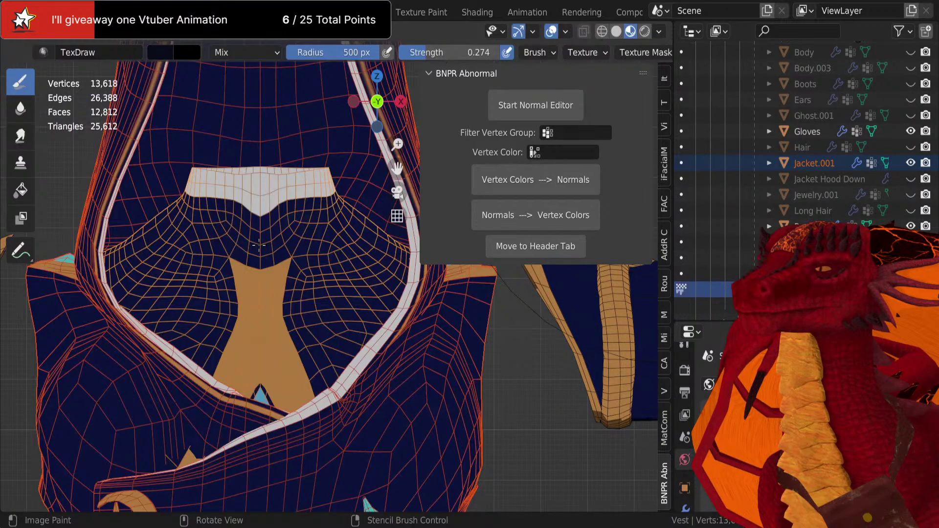
Turn off the Wireframe viewport overlay from Edit Mode and return to Texture Paint mode
scroll(258, 245, "down", 3)
key("Tab")
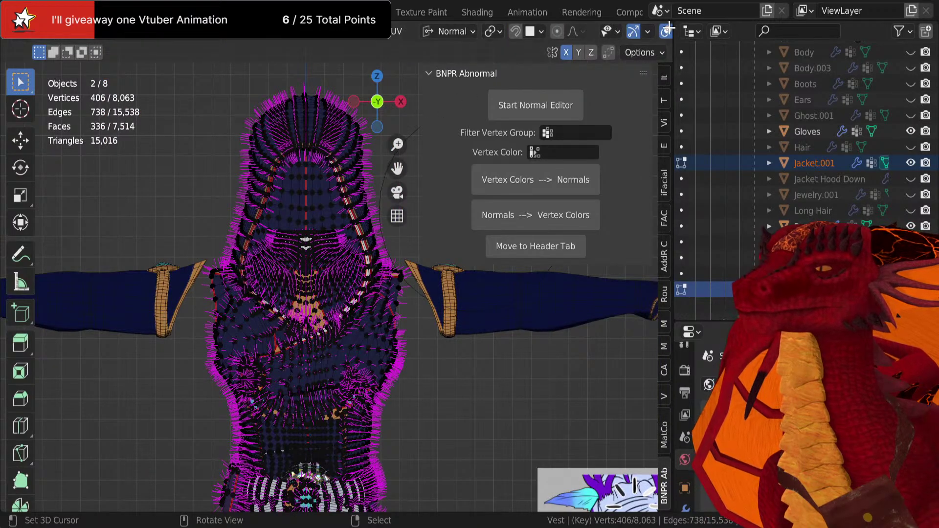
scroll(636, 31, "down", 4)
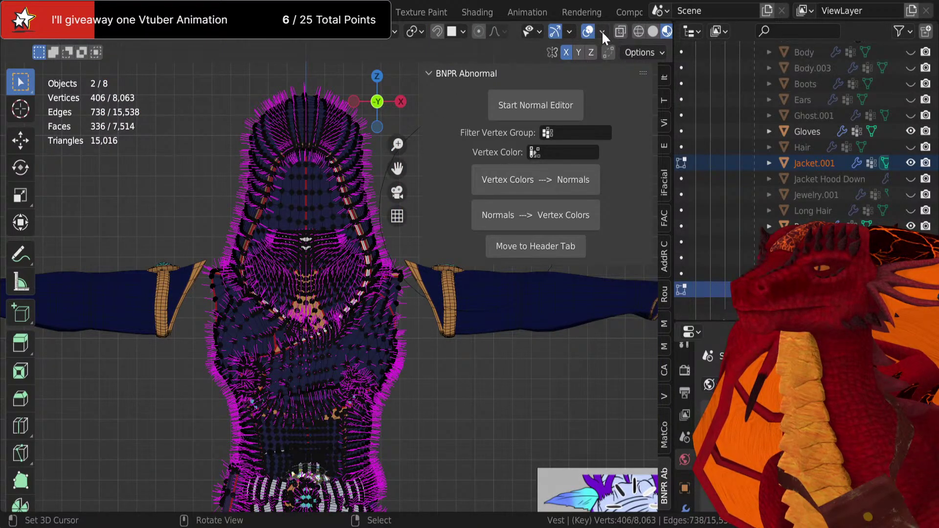
left_click(601, 31)
scroll(538, 230, "down", 4)
left_click(510, 218)
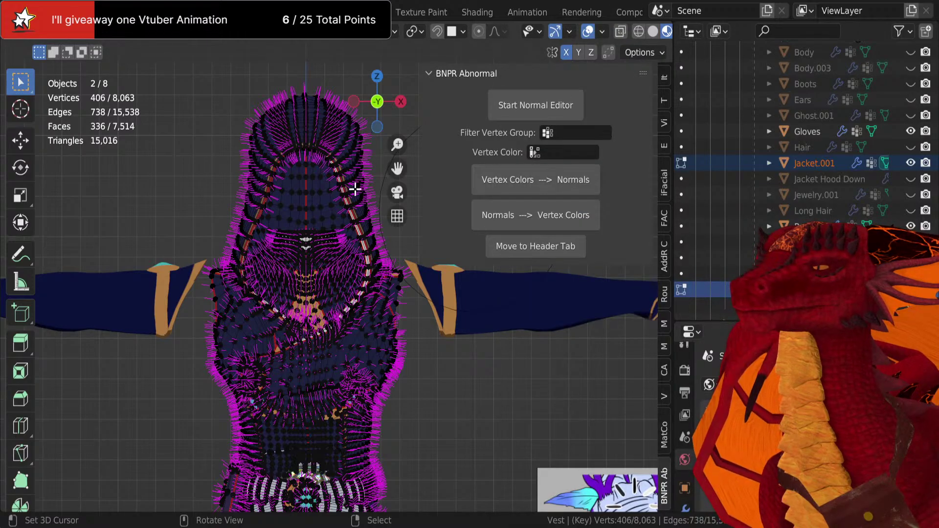
key("Tab")
Paint a dark shadow stroke down the vest's white collar and gold center panel inside the hood opening
scroll(333, 275, "up", 6)
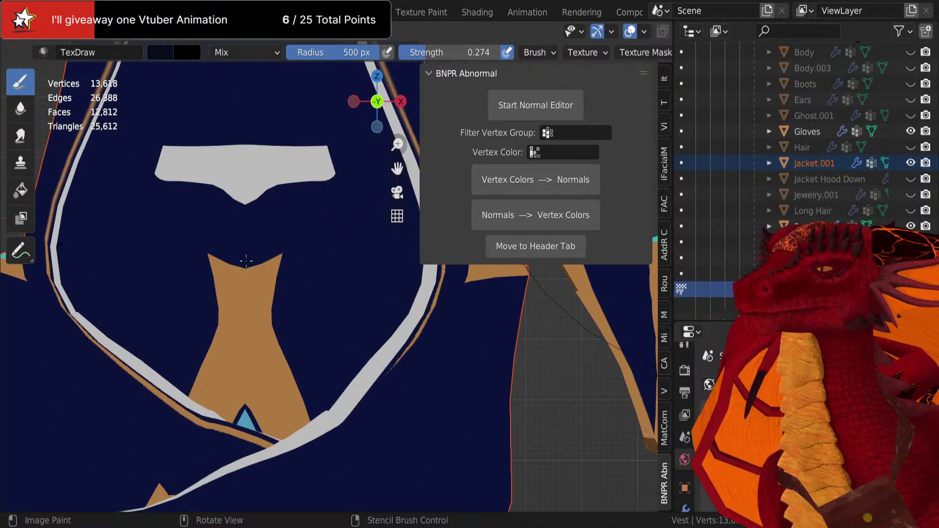
scroll(244, 258, "down", 4)
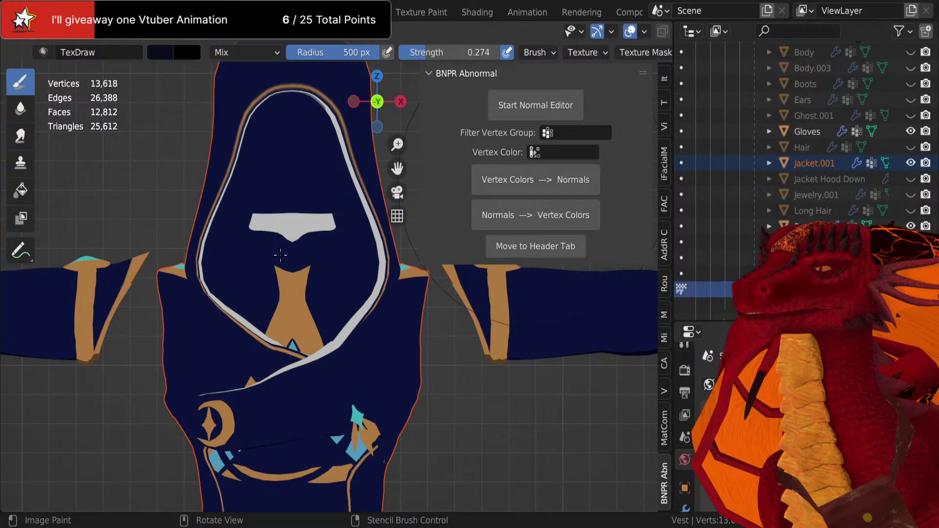
left_click_drag(286, 303, 283, 375)
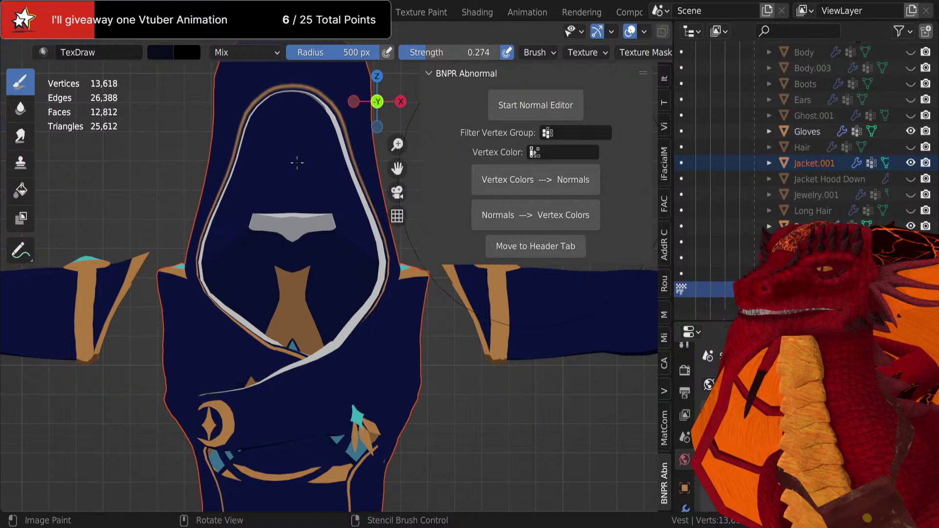
Replace the last vest stroke with a darker one inside the hood opening, trying brush strength 0.365 before settling on 0.486
key("ctrl+z")
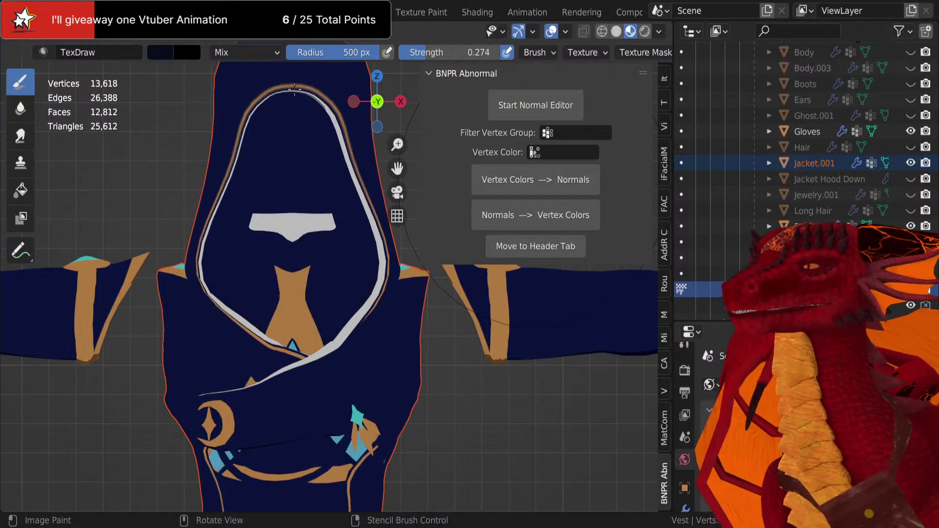
left_click_drag(449, 58, 454, 57)
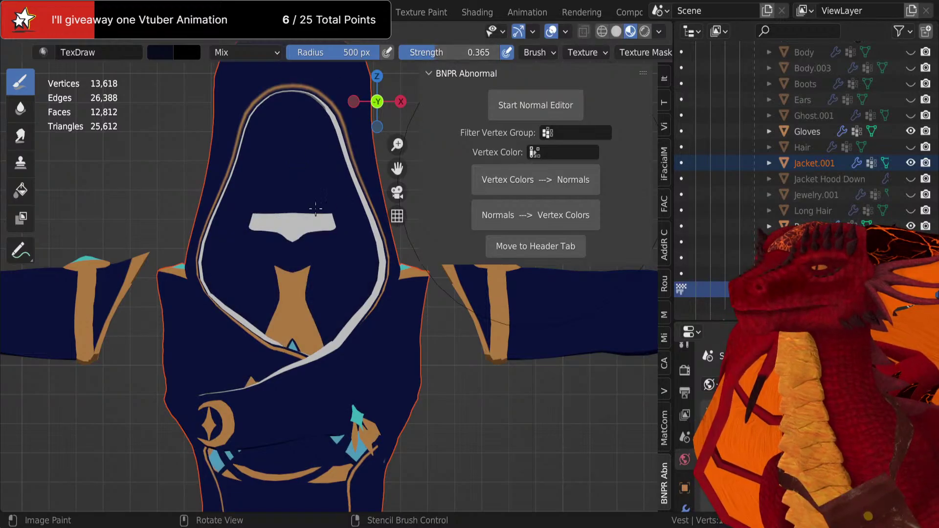
left_click(296, 364)
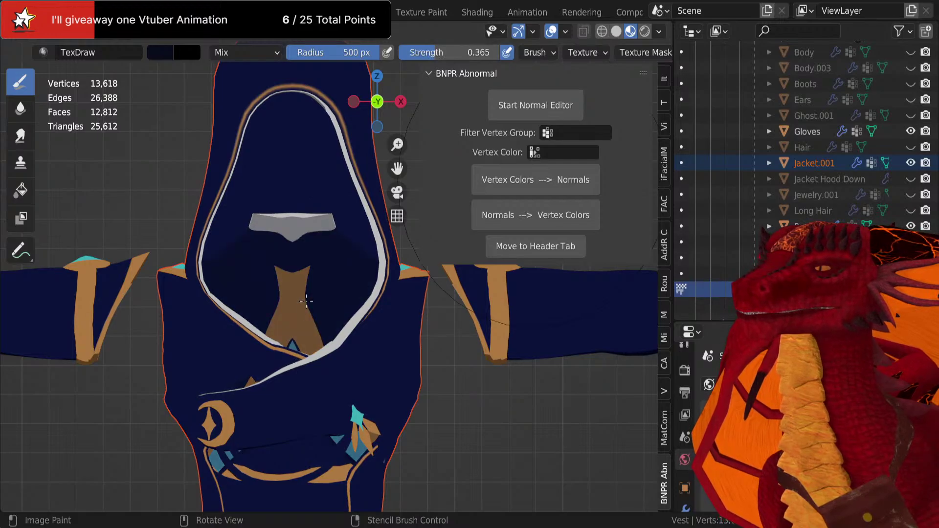
key("ctrl+z")
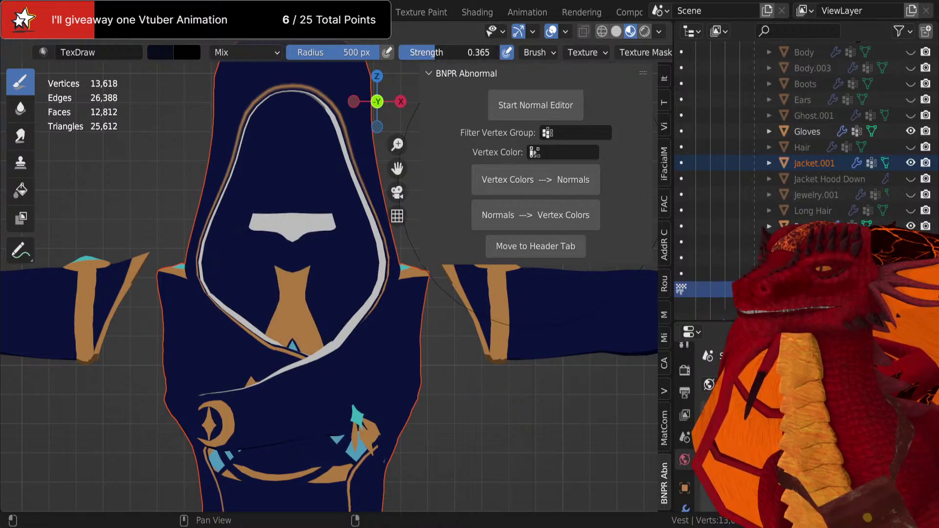
left_click_drag(440, 53, 453, 52)
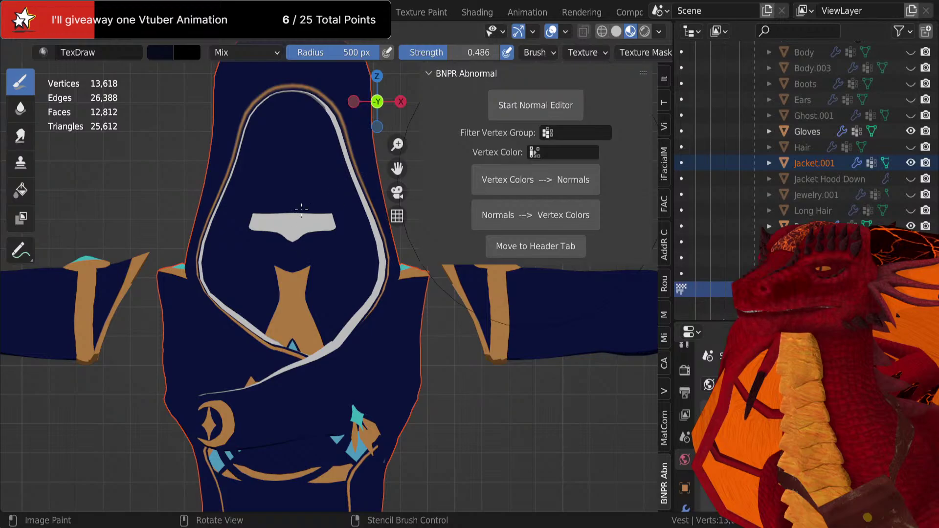
left_click(295, 339)
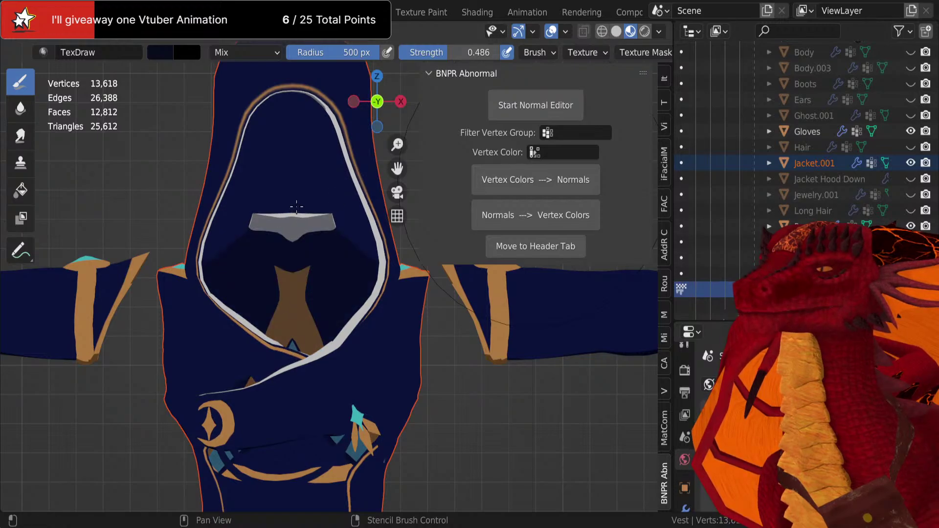
Leave painting on the vest, select the hooded jacket in Object Mode and put it into Texture Paint mode
middle_click_drag(298, 214, 301, 253, "shift")
left_click(101, 38)
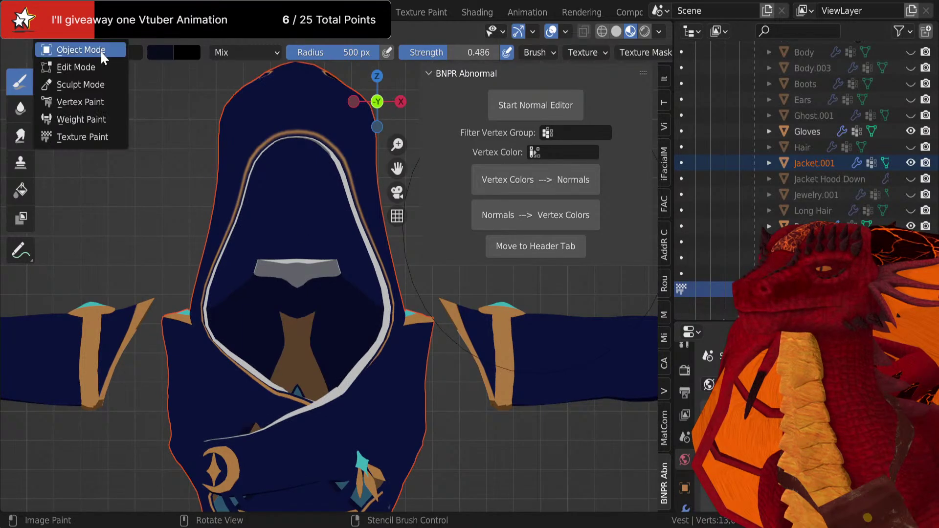
left_click(98, 46)
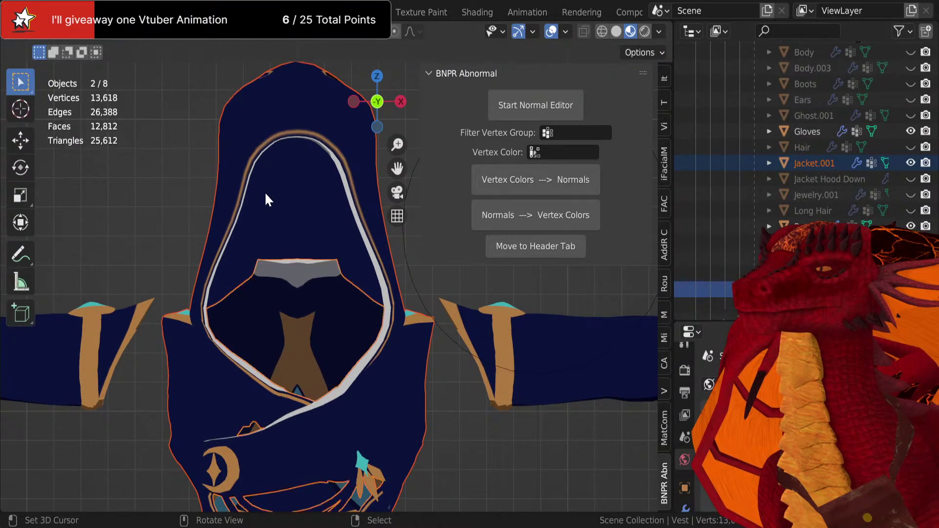
left_click(268, 145)
key("Tab")
key("Tab")
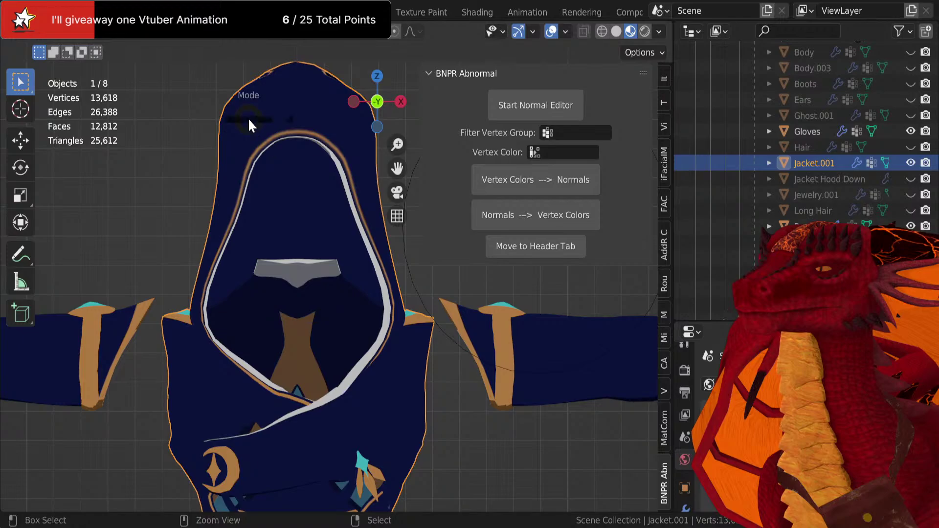
key("ctrl+Tab")
left_click(308, 85)
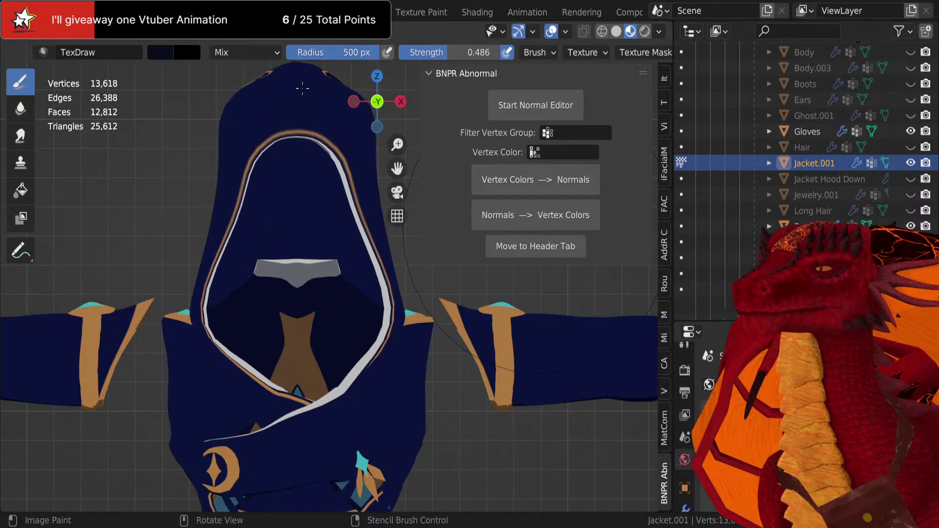
Paint dark shadow strokes over the front of the jacket's hood, its edge trim and the chest
scroll(302, 87, "down", 3)
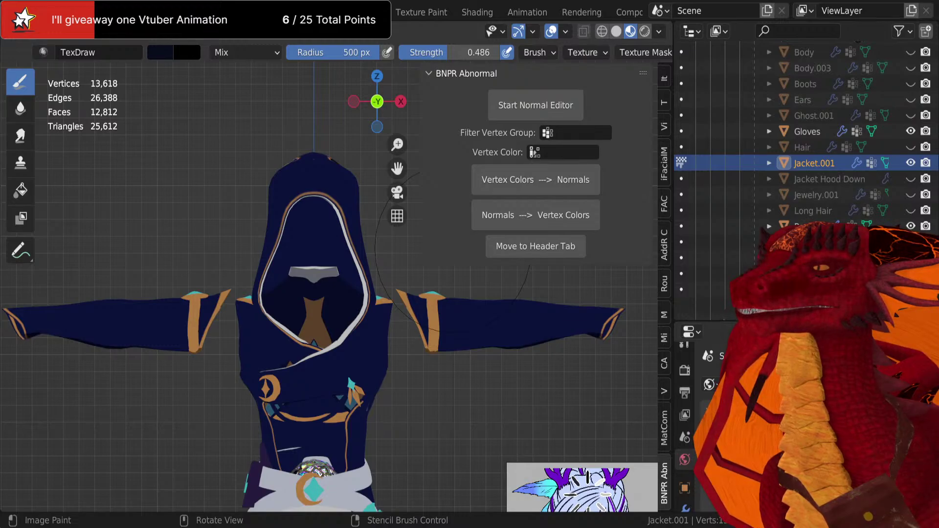
scroll(330, 248, "up", 2)
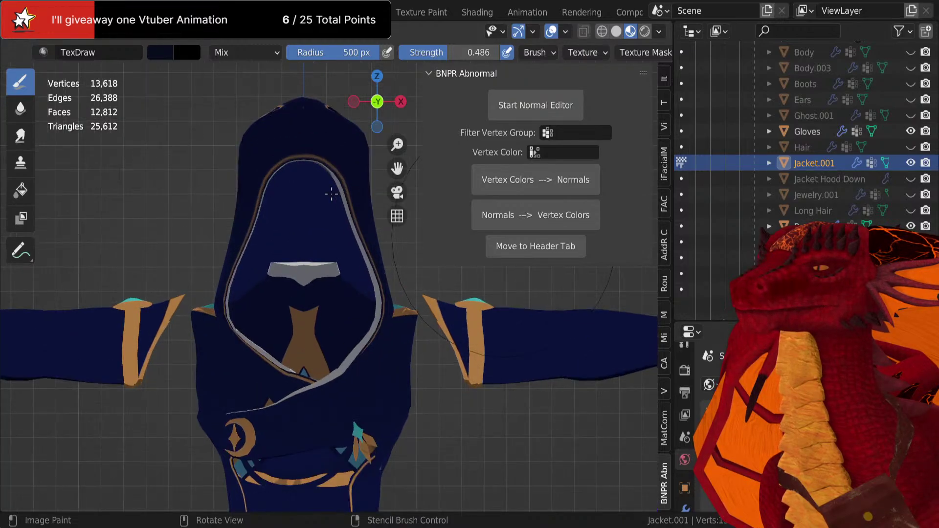
mouse_move(331, 248)
middle_mouse_down("shift")
mouse_move(327, 165)
mouse_move(323, 244)
middle_mouse_up("shift")
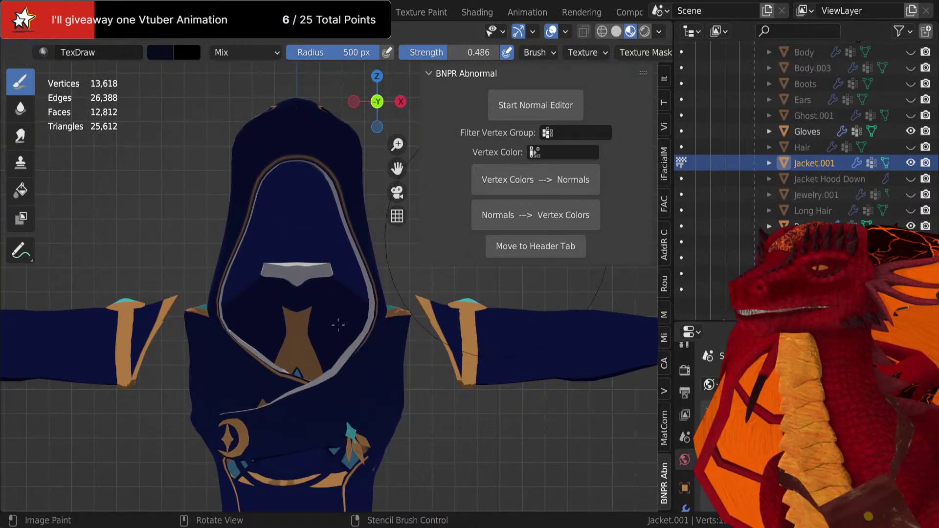
scroll(339, 317, "down", 2)
scroll(339, 316, "up", 3)
middle_click_drag(339, 283, 286, 316, "shift")
scroll(277, 168, "down", 3)
scroll(285, 316, "up", 3)
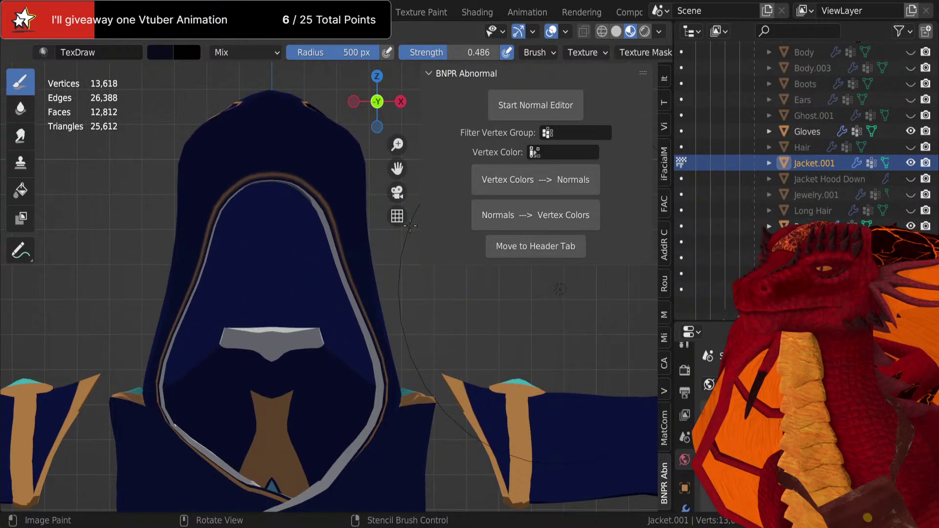
Set the TexDraw brush strength to 0.587 and deepen the shadow along the hood's front rim
left_click(457, 53)
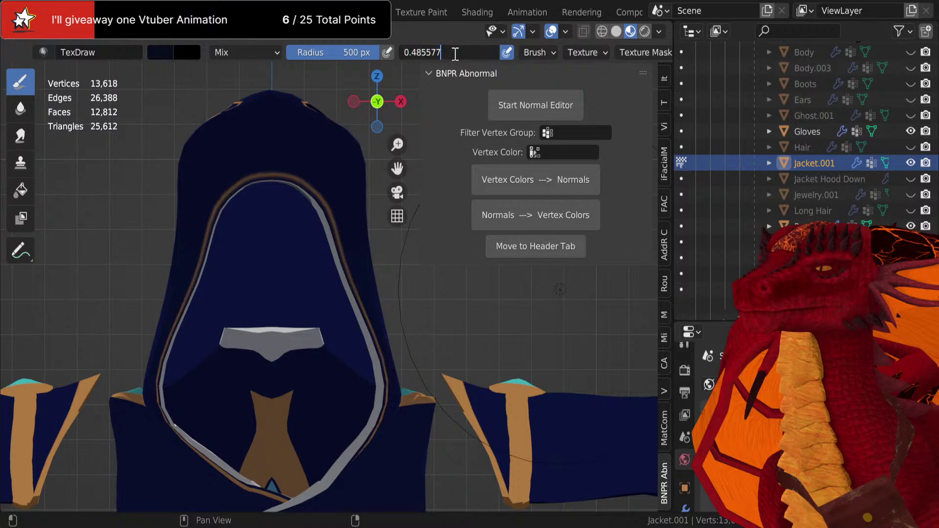
key("Escape")
left_click_drag(432, 60, 443, 59)
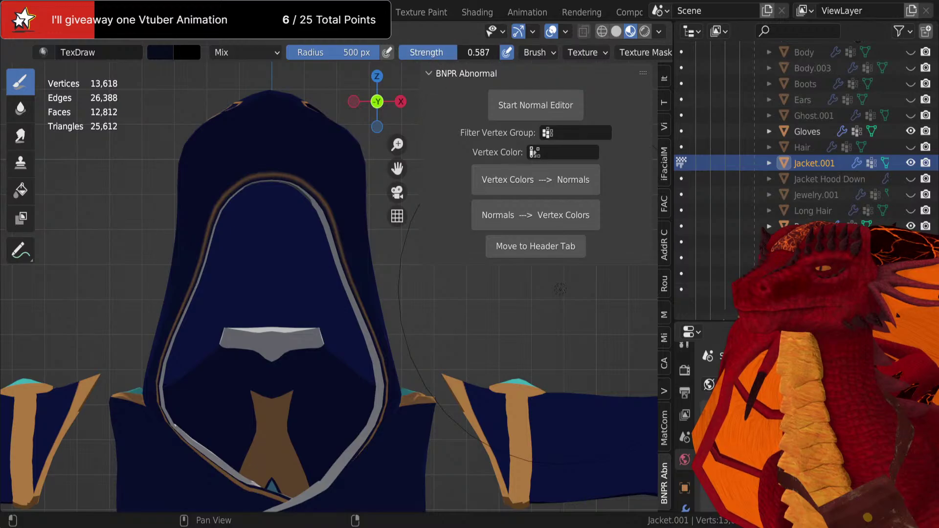
left_click_drag(267, 255, 259, 486)
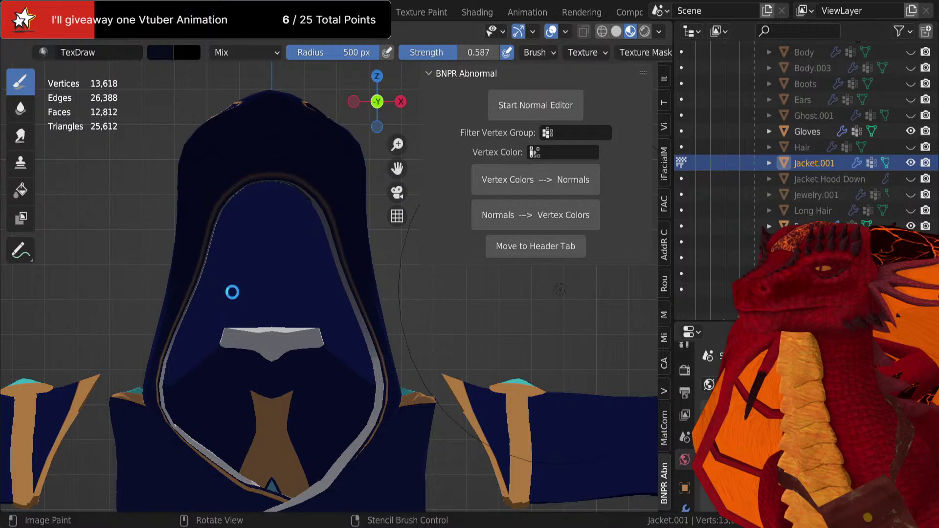
Paint dark shadow strokes over the sides of the hood, the shoulders and the chest of the jacket
middle_click_drag(231, 292, 229, 208)
scroll(229, 208, "up", 3)
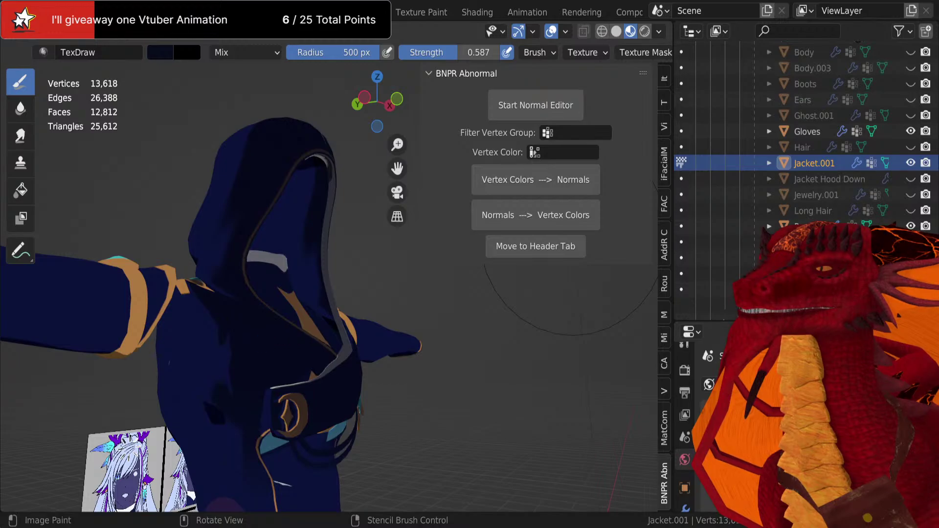
left_click_drag(298, 230, 262, 342)
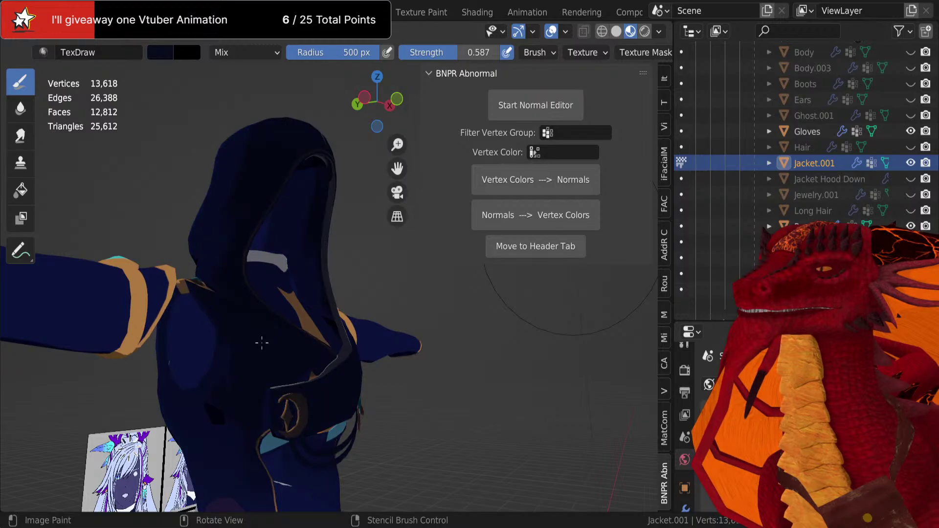
mouse_move(262, 343)
middle_mouse_down()
mouse_move(177, 364)
mouse_move(342, 279)
mouse_move(395, 269)
mouse_move(331, 315)
mouse_move(267, 246)
middle_mouse_up()
scroll(395, 269, "up", 4)
scroll(395, 269, "up", 2)
scroll(395, 269, "down", 3)
scroll(267, 245, "up", 3)
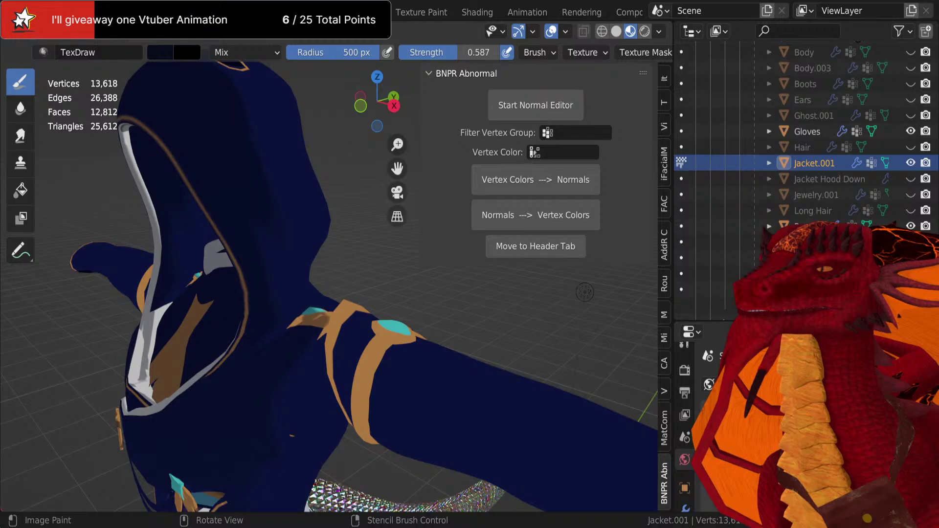
middle_click_drag(241, 330, 89, 122)
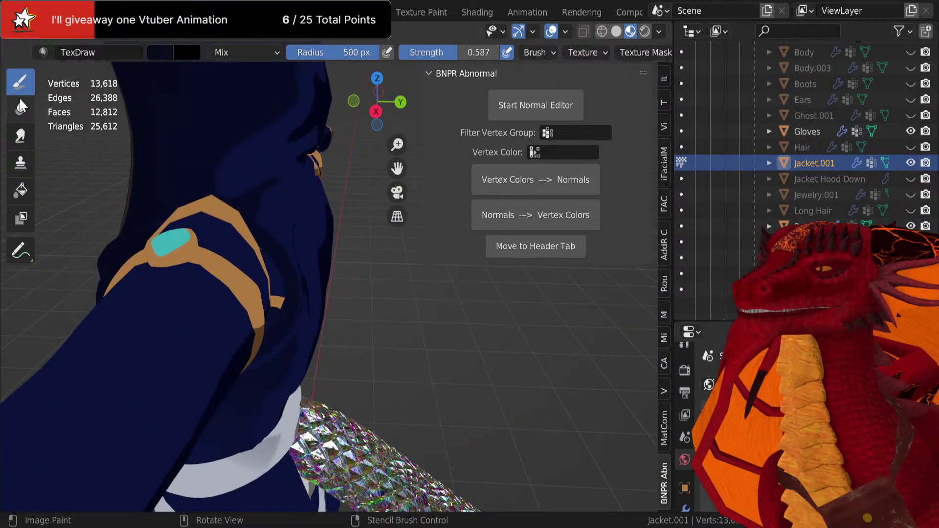
Use the Smear tool to blend the paint around the two openings on the crown of the hood
left_click(20, 135)
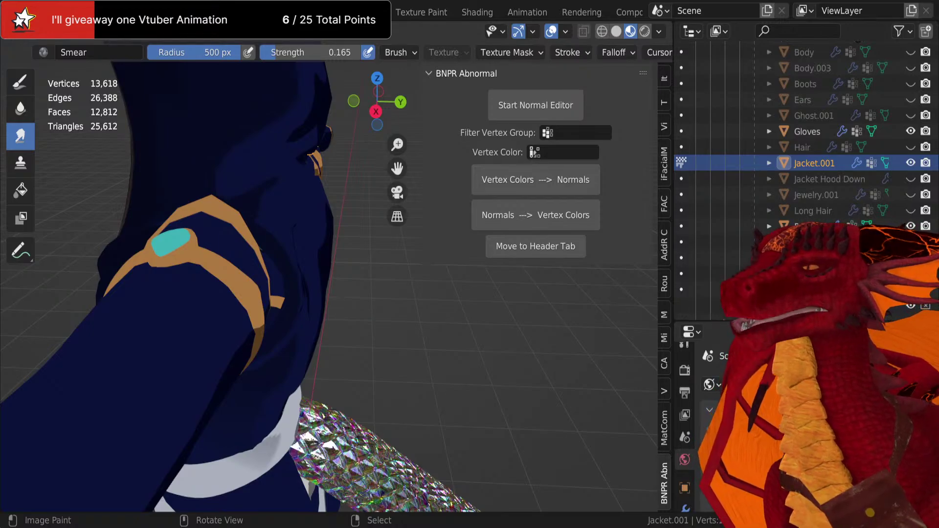
scroll(296, 226, "down", 2)
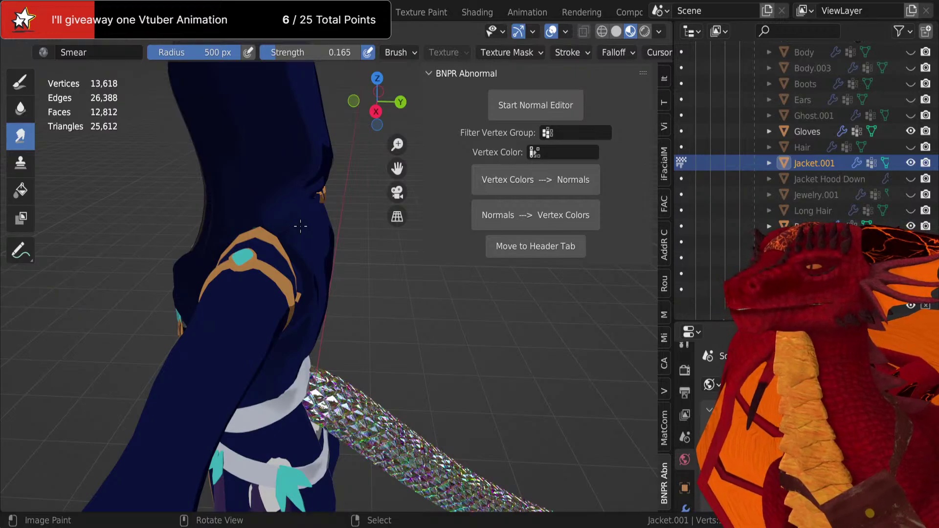
mouse_move(308, 204)
middle_mouse_down()
mouse_move(298, 225)
mouse_move(309, 293)
mouse_move(398, 310)
mouse_move(469, 364)
mouse_move(404, 430)
middle_mouse_up()
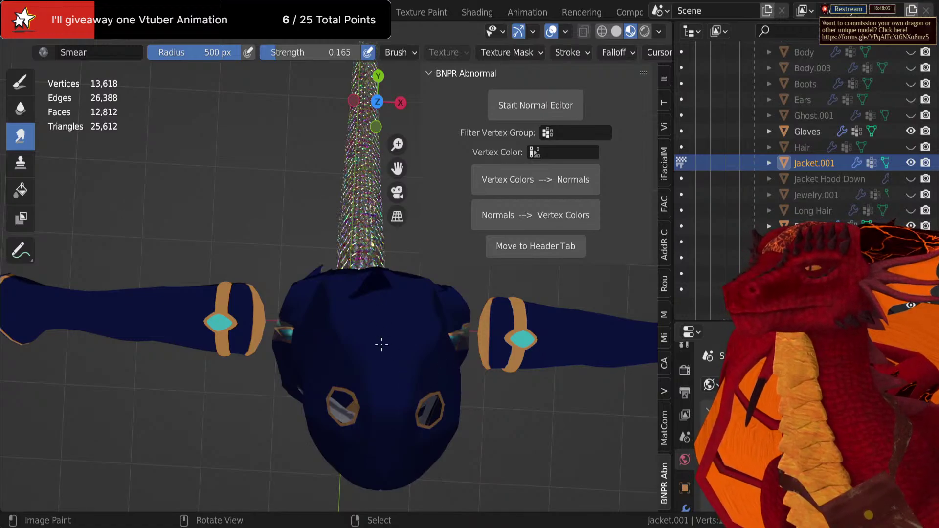
left_click_drag(377, 342, 377, 342)
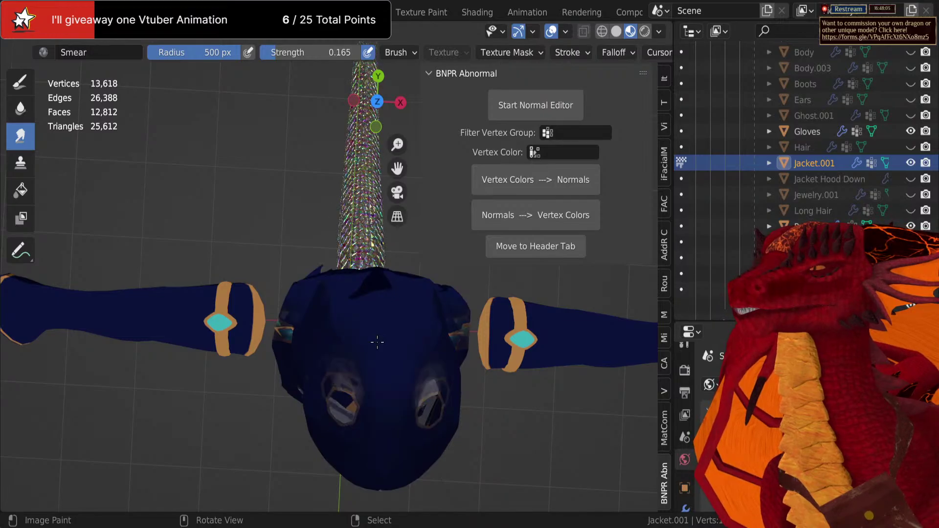
middle_click_drag(379, 349, 321, 149)
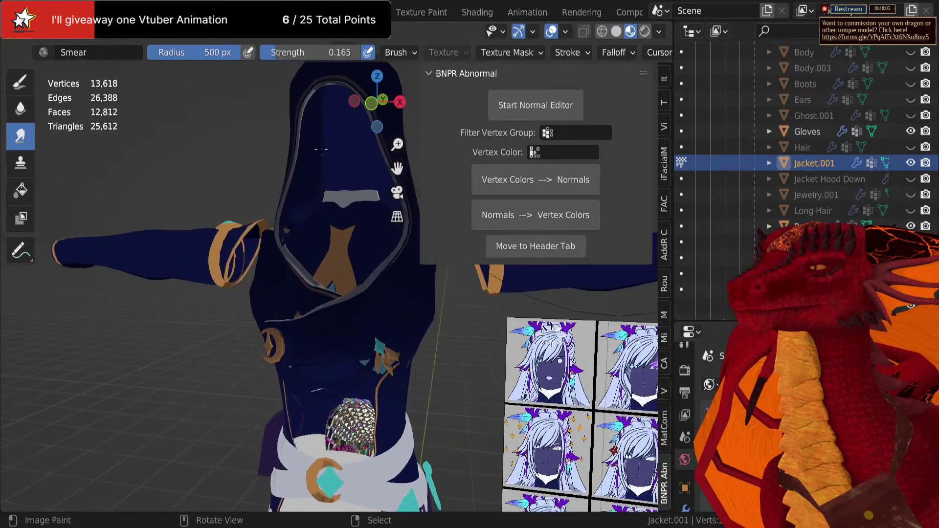
Switch to the Texture Paint workspace and display the jacket and vest texture in the image editor
left_click(419, 13)
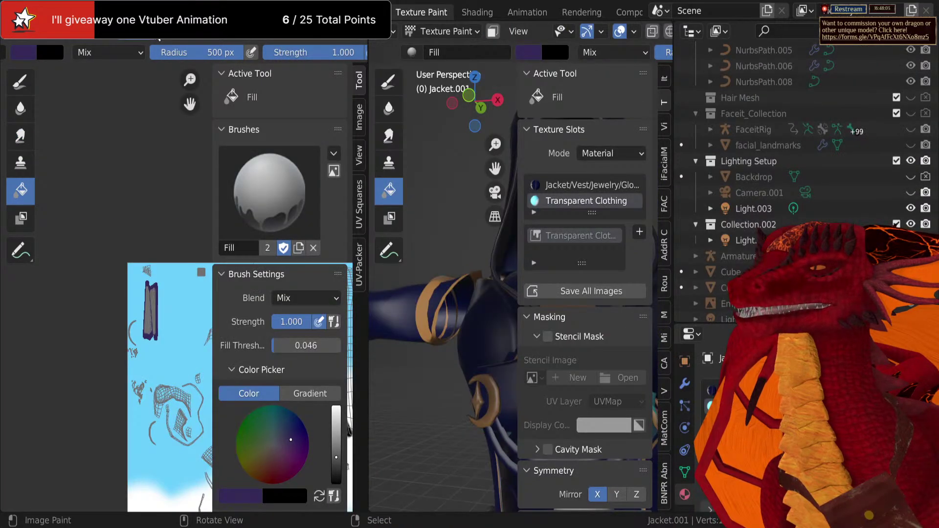
middle_click_drag(153, 188, 91, 168)
left_click(189, 39)
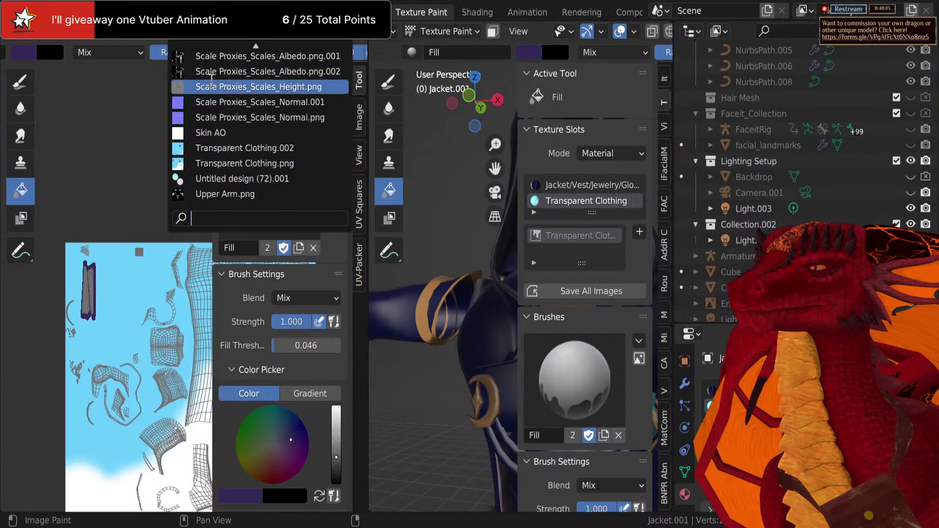
scroll(234, 159, "up", 5)
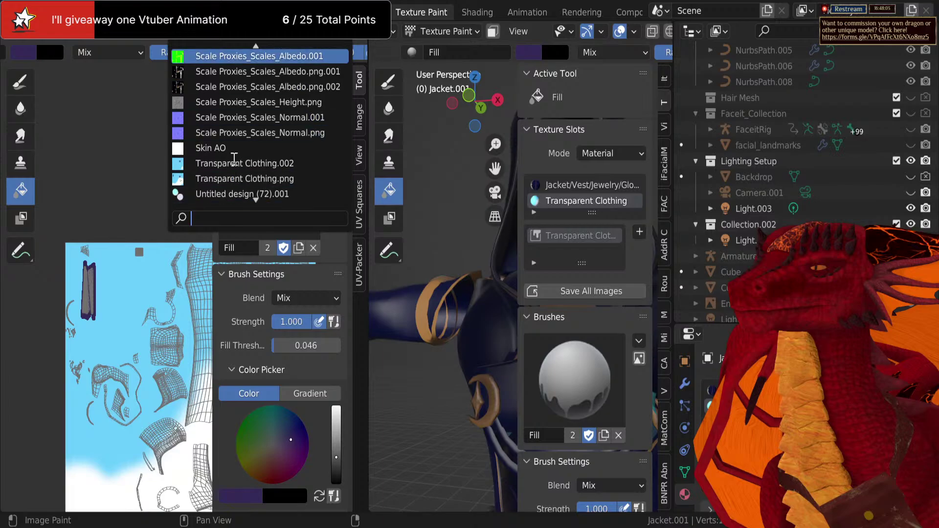
left_click(213, 163)
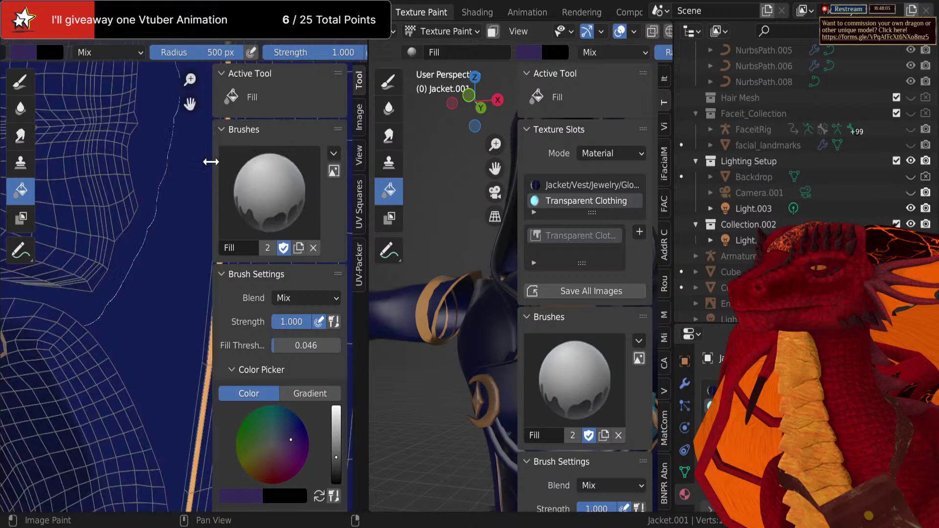
Inspect the painted jacket and vest texture and save it with Save As
scroll(140, 262, "down", 6)
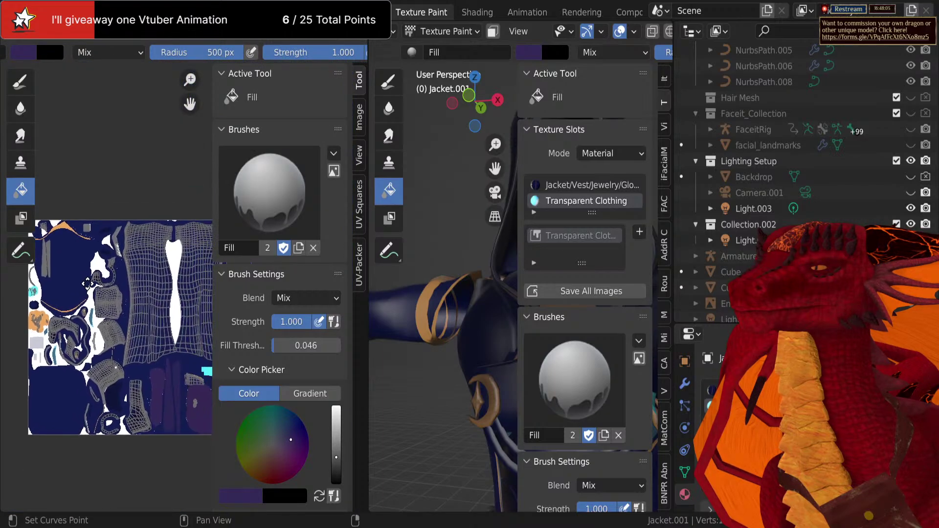
middle_click_drag(84, 276, 118, 261)
scroll(154, 297, "up", 5)
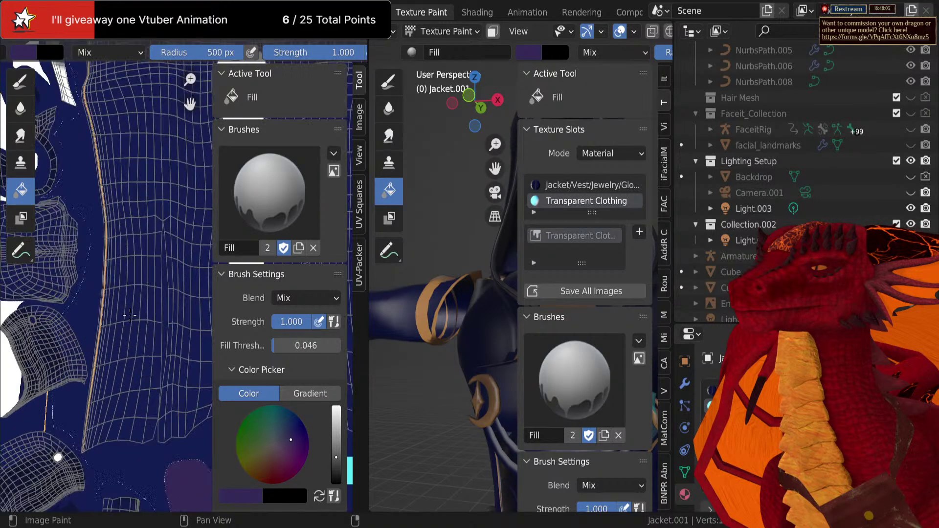
scroll(123, 310, "down", 3)
left_click(134, 30)
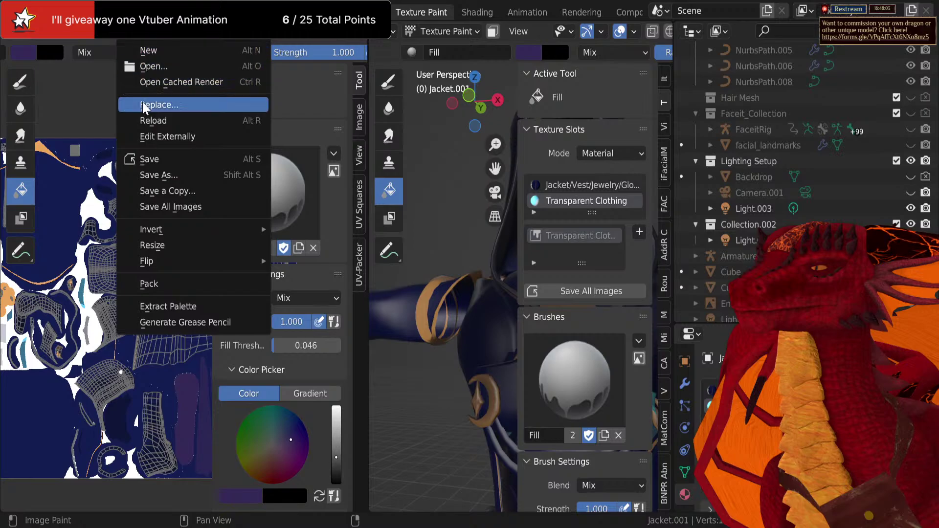
left_click(155, 175)
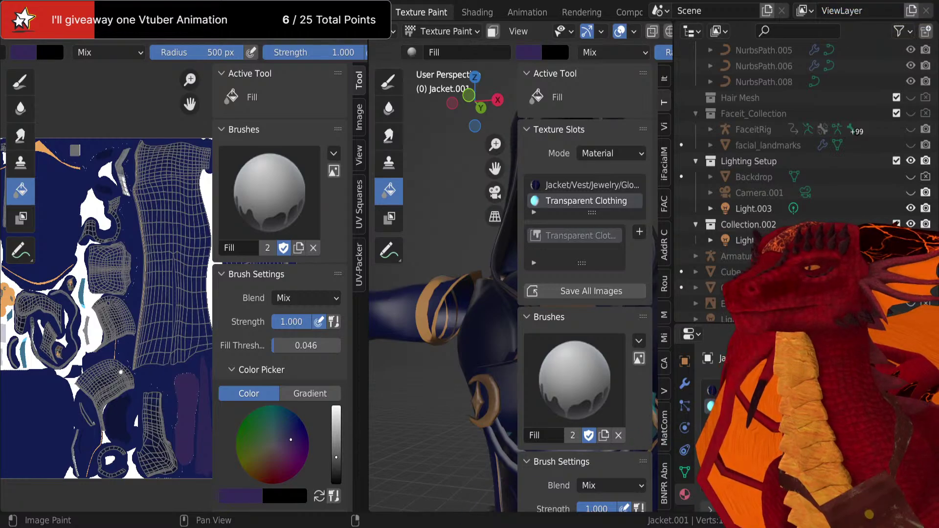
middle_click_drag(501, 303, 484, 210)
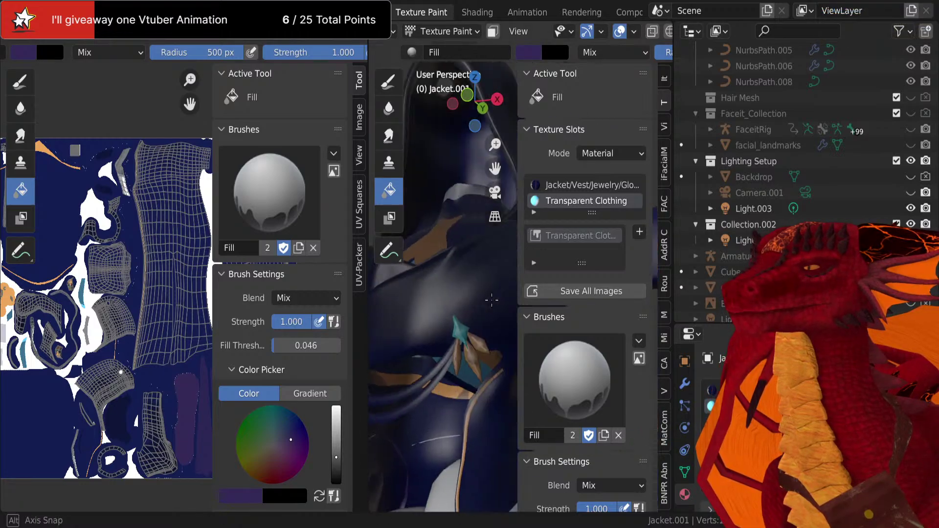
Open the Shading workspace with the jacket in Edit Mode and display its material slots
left_click(462, 11)
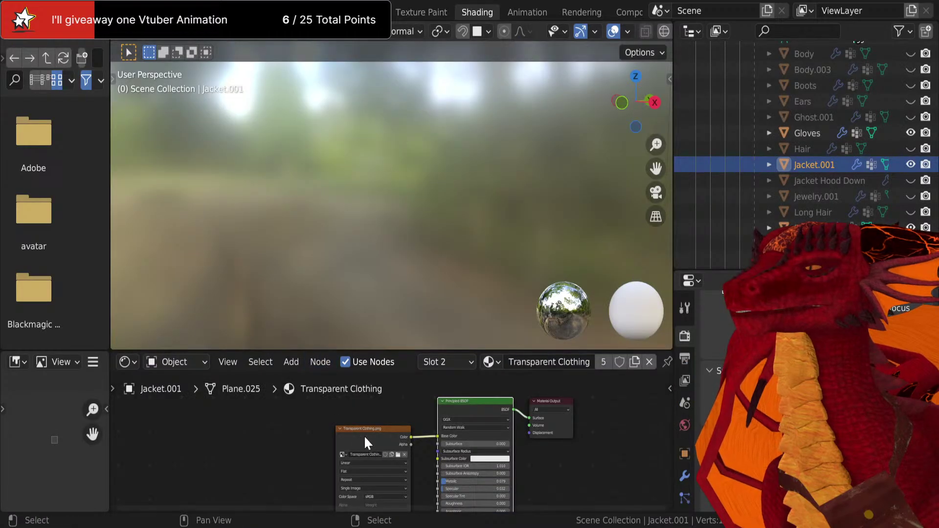
scroll(364, 435, "up", 2)
middle_click_drag(363, 436, 344, 414)
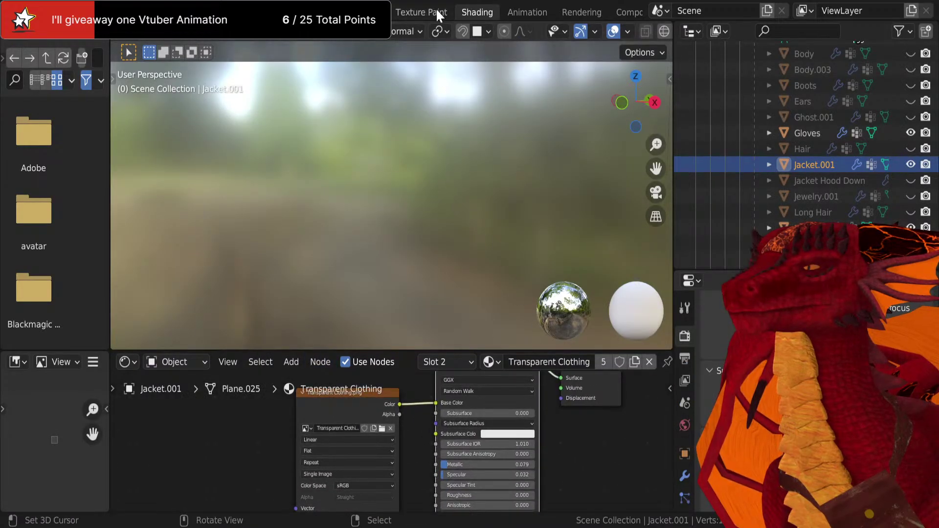
left_click(205, 11)
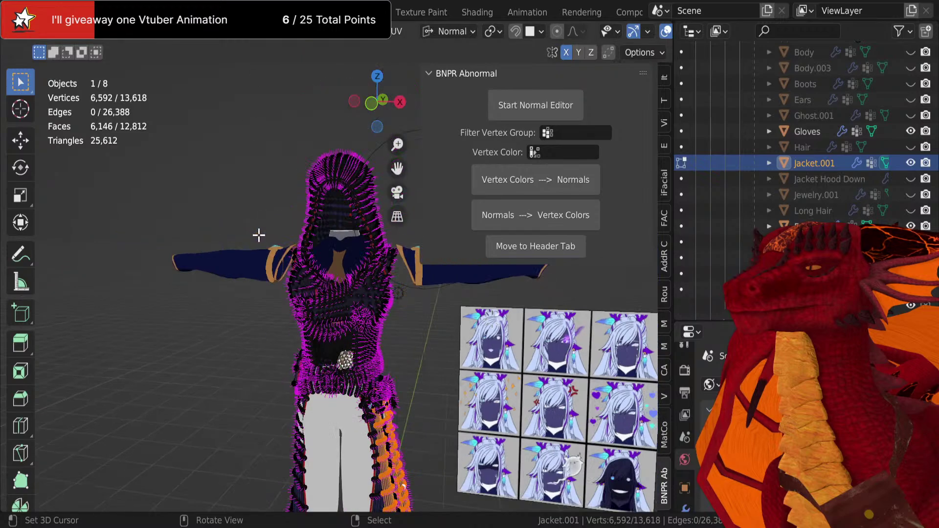
key("Tab")
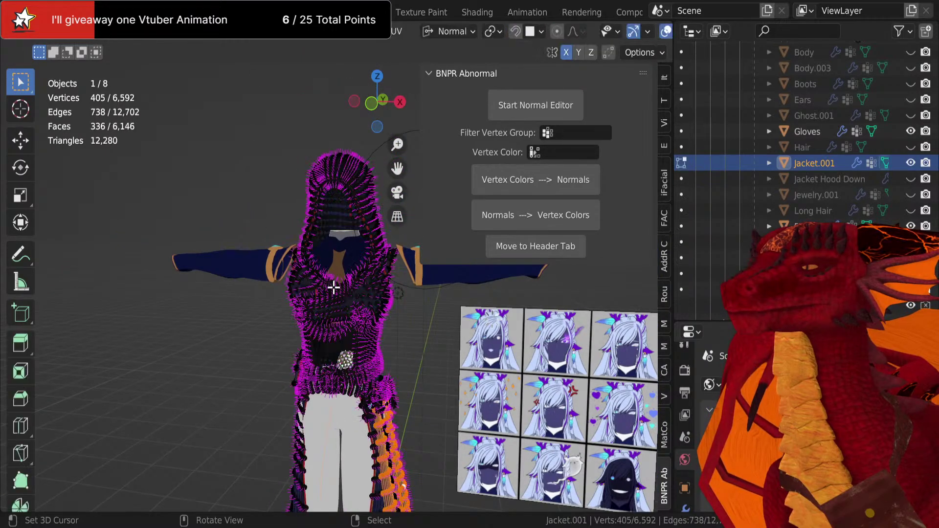
left_click(463, 12)
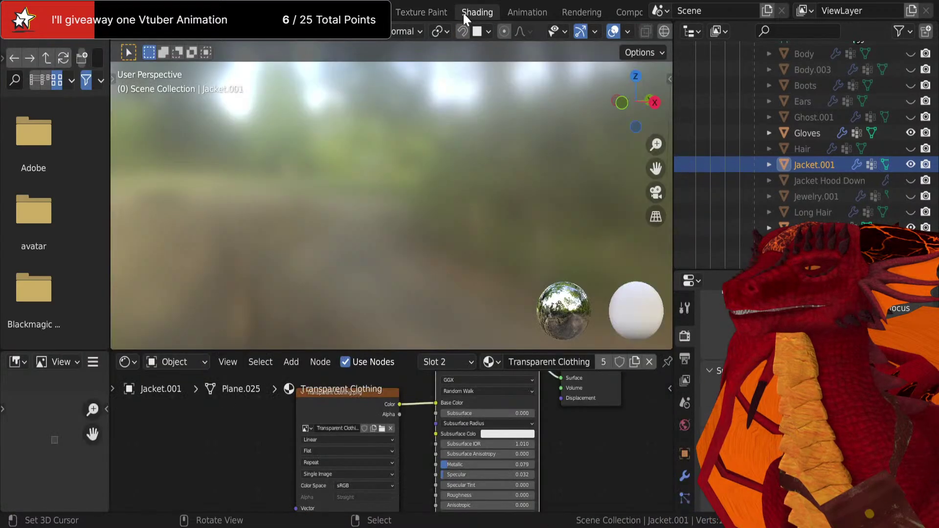
scroll(384, 427, "down", 1)
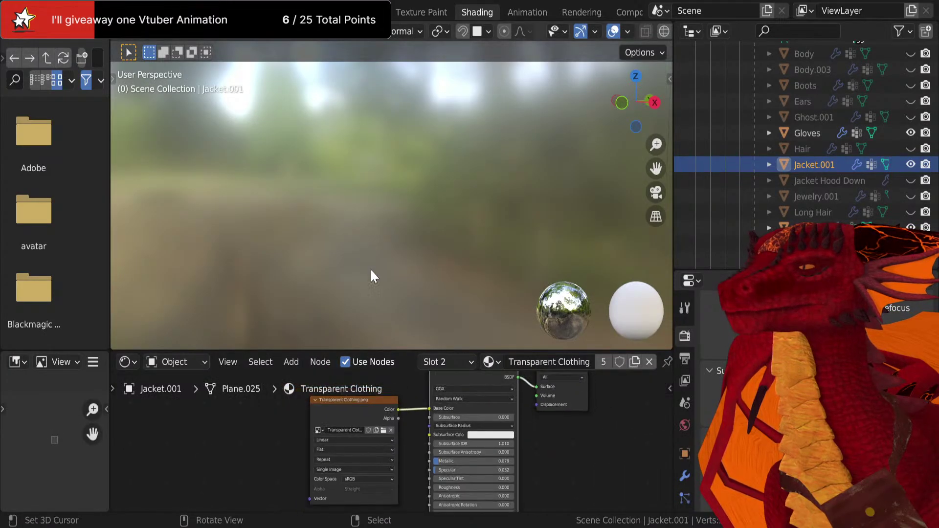
key("Tab")
scroll(698, 469, "down", 4)
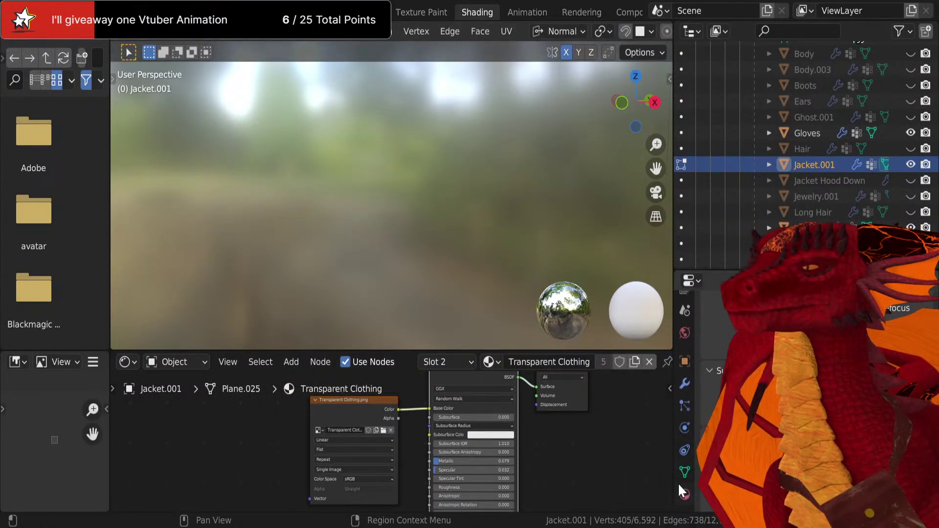
scroll(719, 332, "up", 4)
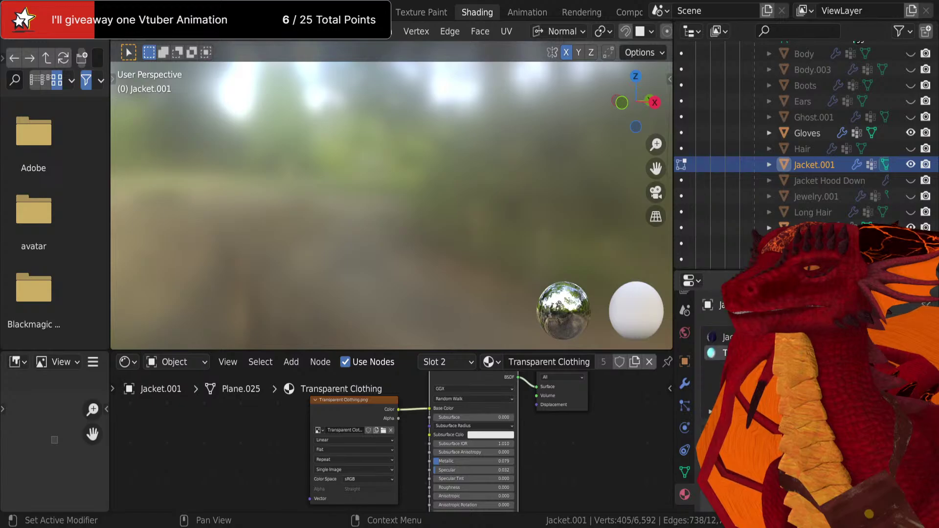
Select the Jacket/Vest/Jewelry/Gloves material, replace its Outfit 2 node image with the Kilen Outfit Gloves_Albedo.png texture, and deselect the mesh
left_click(724, 337)
scroll(376, 455, "down", 3)
middle_click_drag(417, 430, 446, 475)
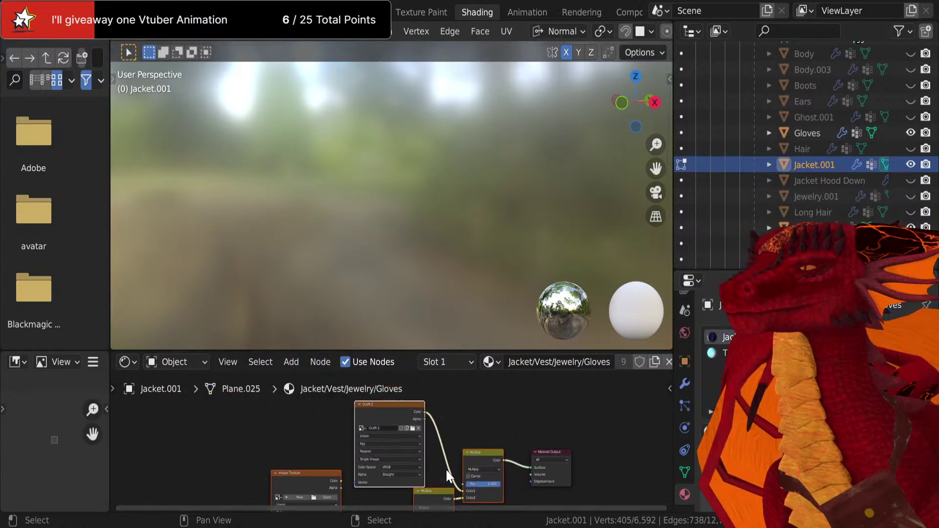
scroll(445, 451, "up", 6)
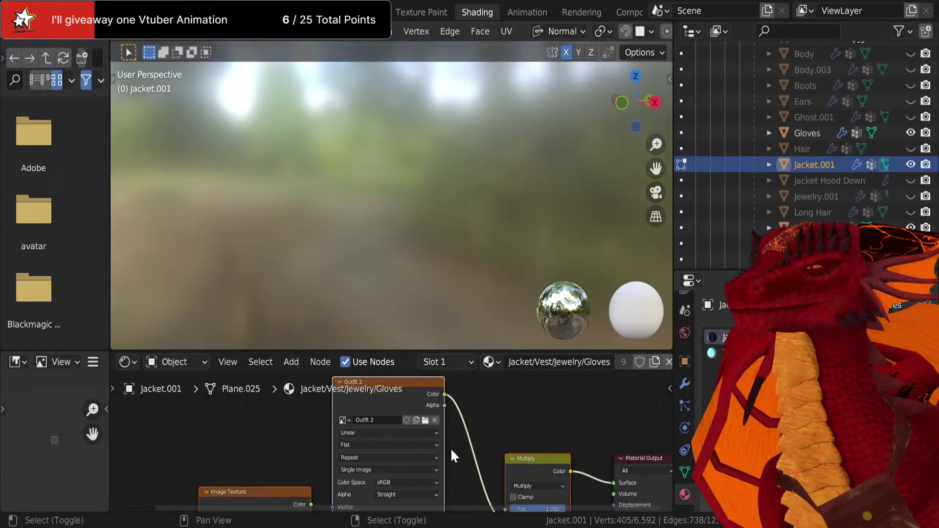
scroll(457, 445, "up", 5)
mouse_move(486, 480)
middle_mouse_down()
mouse_move(469, 397)
mouse_move(488, 430)
mouse_move(489, 485)
middle_mouse_up()
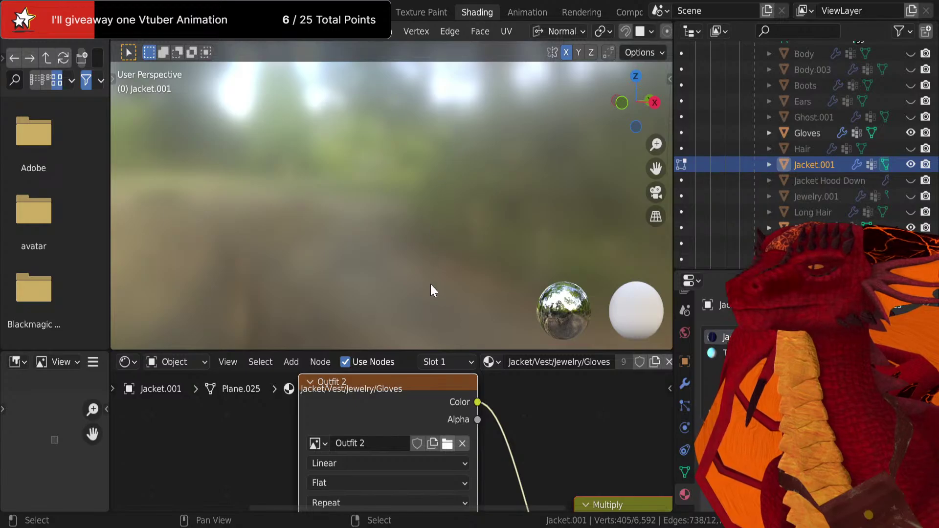
key("alt+a")
Examine the loaded albedo texture on the jacket's waist and tails, the sleeves and the chest
scroll(447, 190, "down", 10)
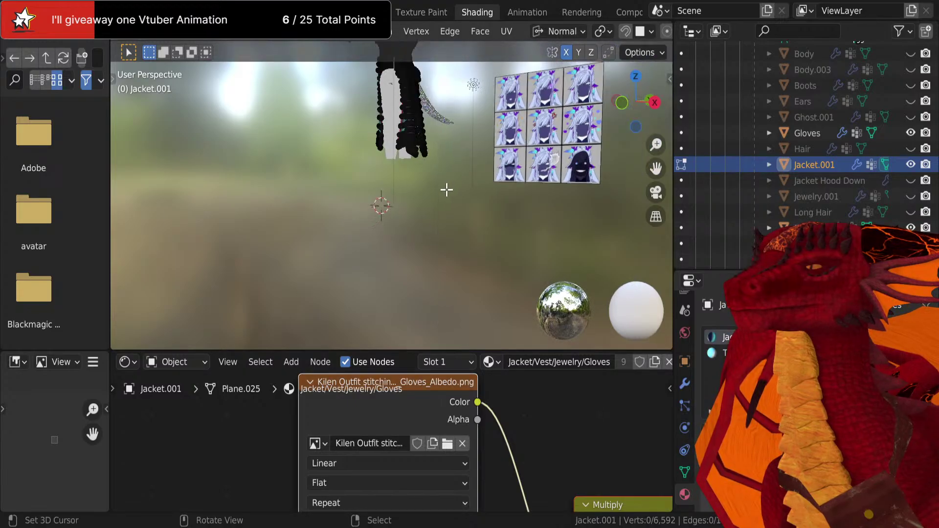
middle_click_drag(428, 169, 427, 260, "shift")
scroll(427, 183, "up", 3)
scroll(427, 183, "up", 5)
middle_click_drag(427, 183, 419, 210, "shift")
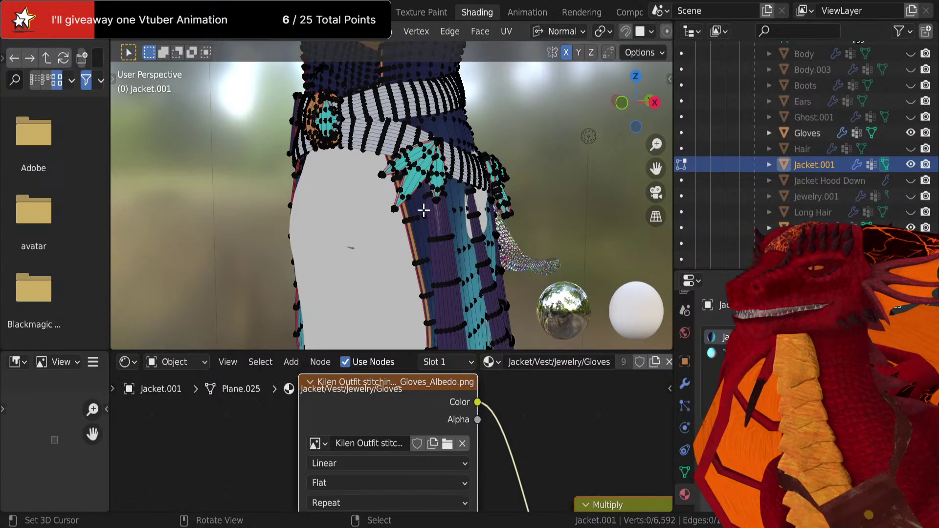
middle_click_drag(424, 210, 550, 348)
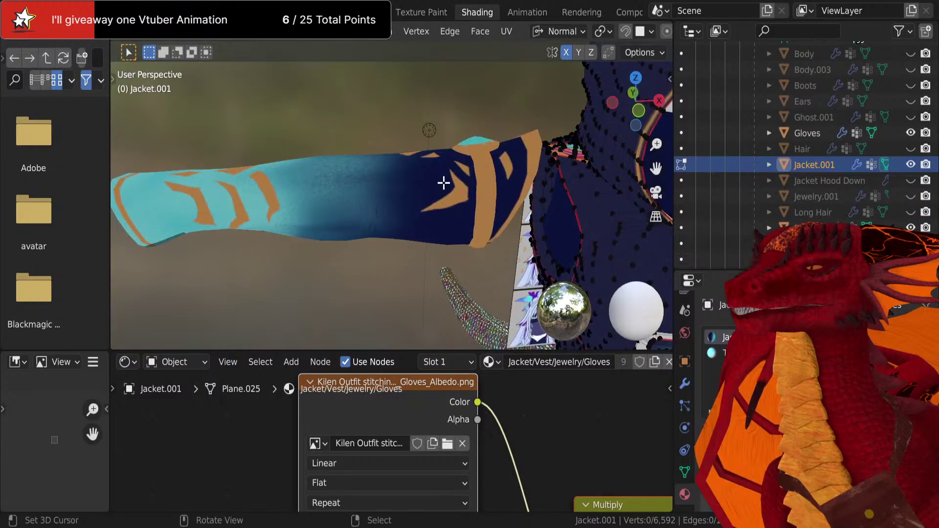
middle_click_drag(442, 183, 457, 97)
scroll(457, 96, "up", 5)
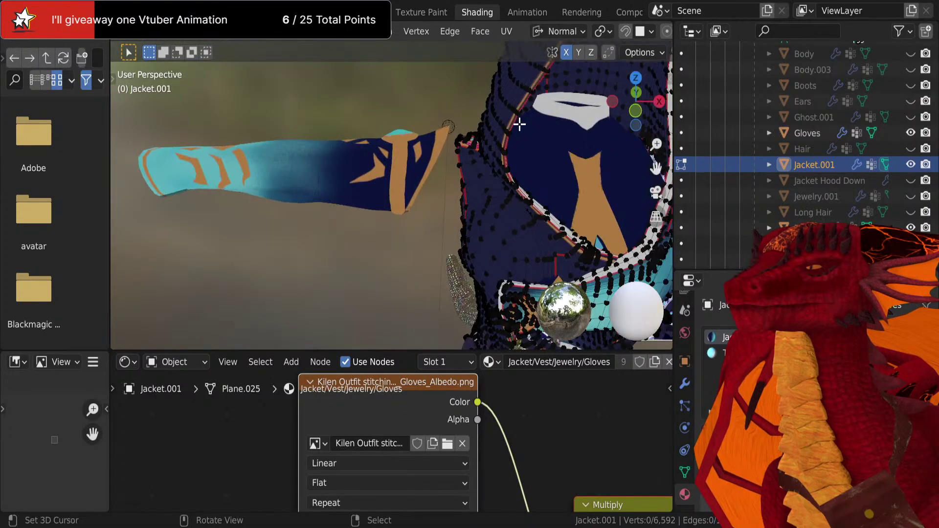
middle_click_drag(436, 162, 434, 204)
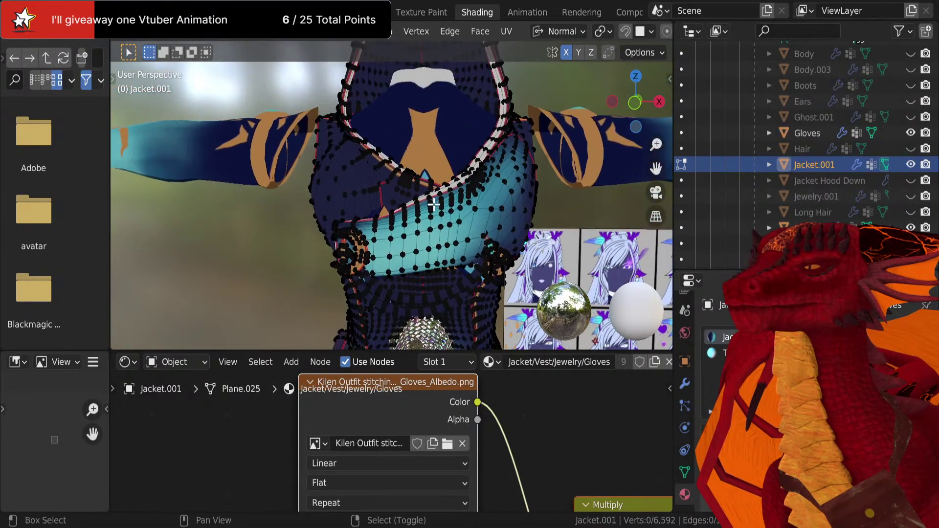
scroll(435, 203, "up", 5)
scroll(434, 206, "down", 5)
middle_click_drag(448, 147, 437, 162)
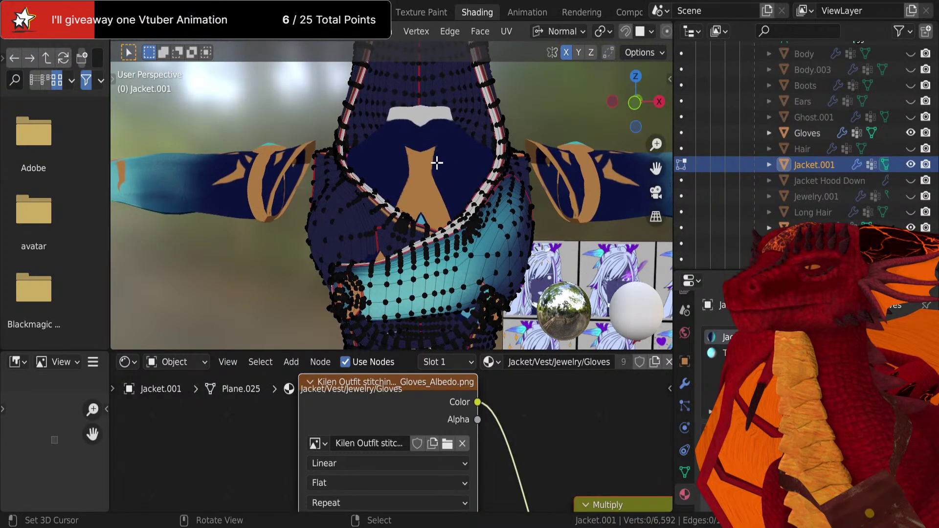
Leave Edit Mode and select the vest and the jacket alternately to compare their materials, ending on the jacket
key("Tab")
left_click(419, 182)
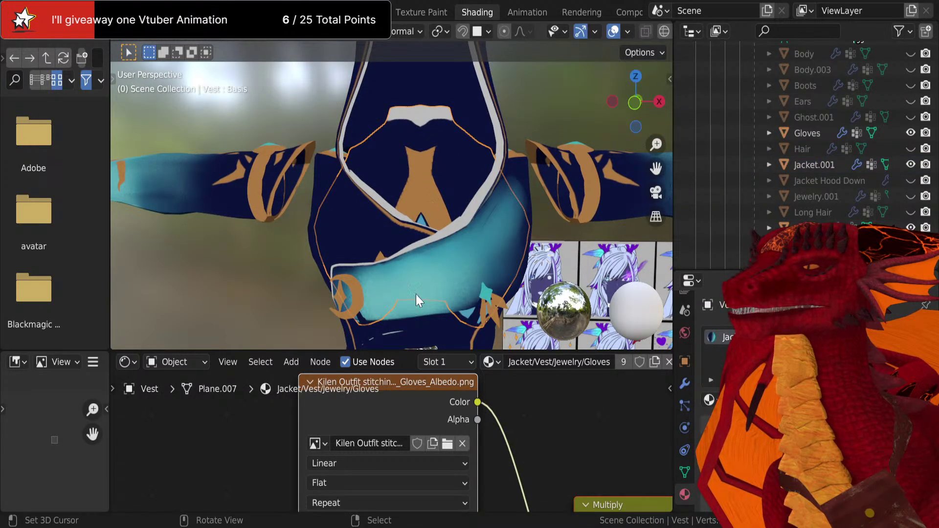
left_click(458, 266)
left_click(442, 194)
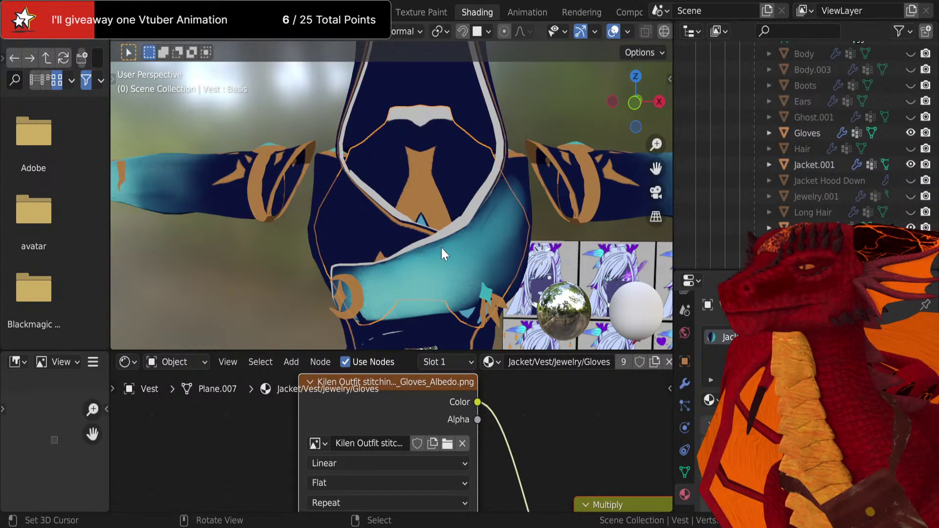
left_click(438, 275)
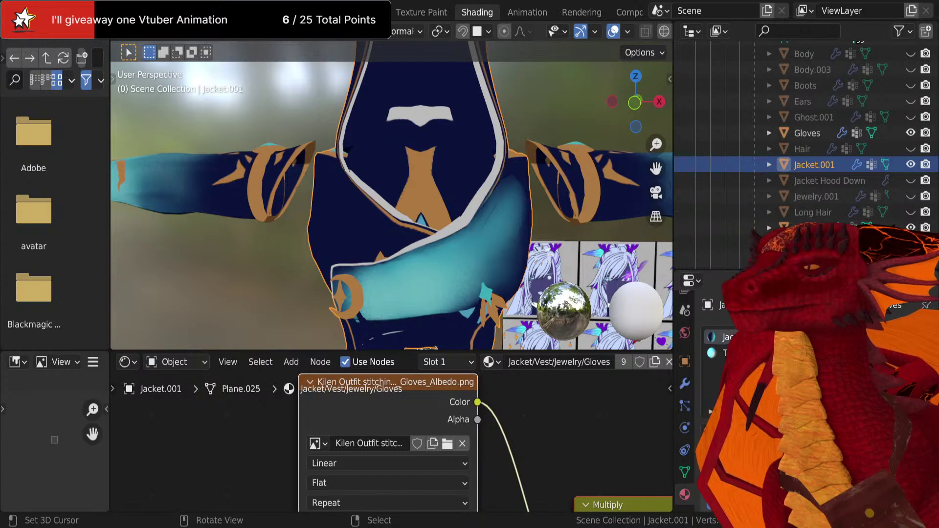
Return to the modeling workspace and show the jacket's upper body in front view
left_click(254, 12)
scroll(296, 212, "down", 4)
key("KP_1")
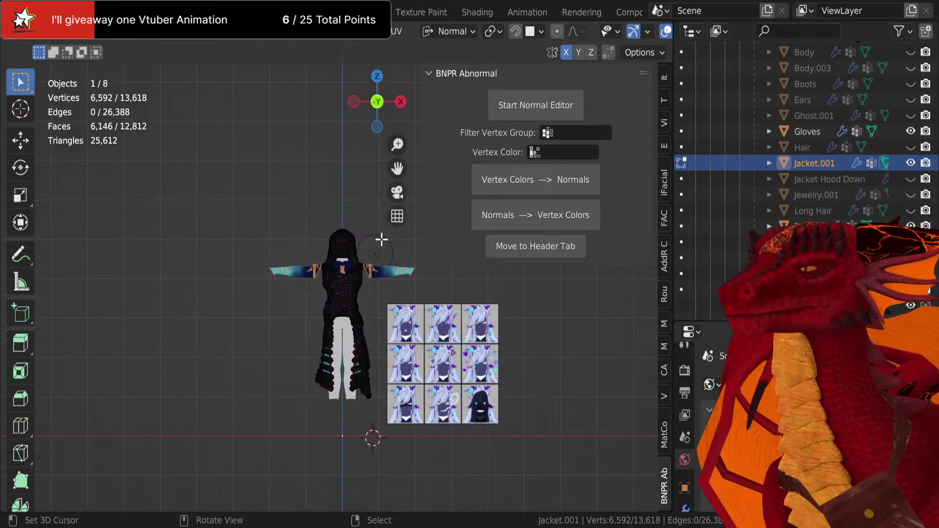
scroll(361, 238, "up", 5)
scroll(360, 238, "up", 1)
scroll(289, 230, "up", 1)
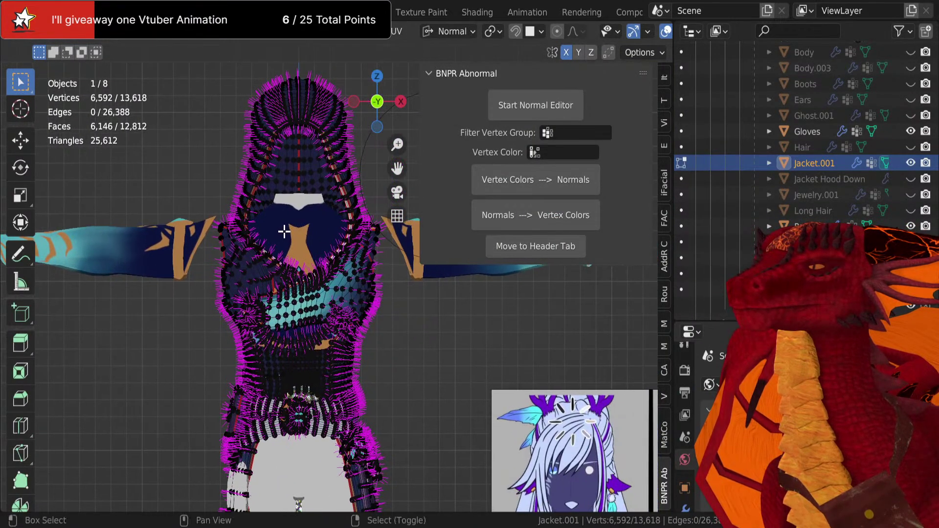
Put the jacket in Texture Paint mode and darken its front with a broad dark blue TexDraw brush stroke
key("ctrl+Tab")
left_click(341, 181)
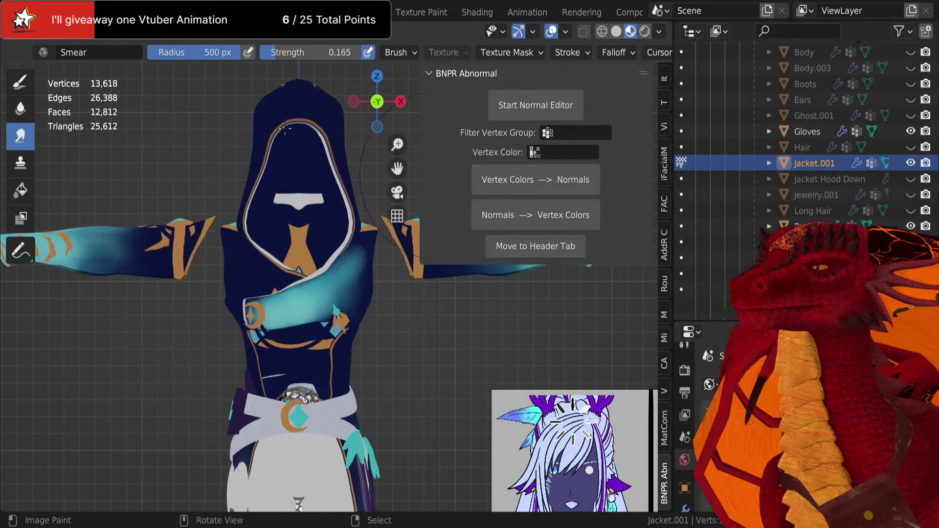
left_click(21, 82)
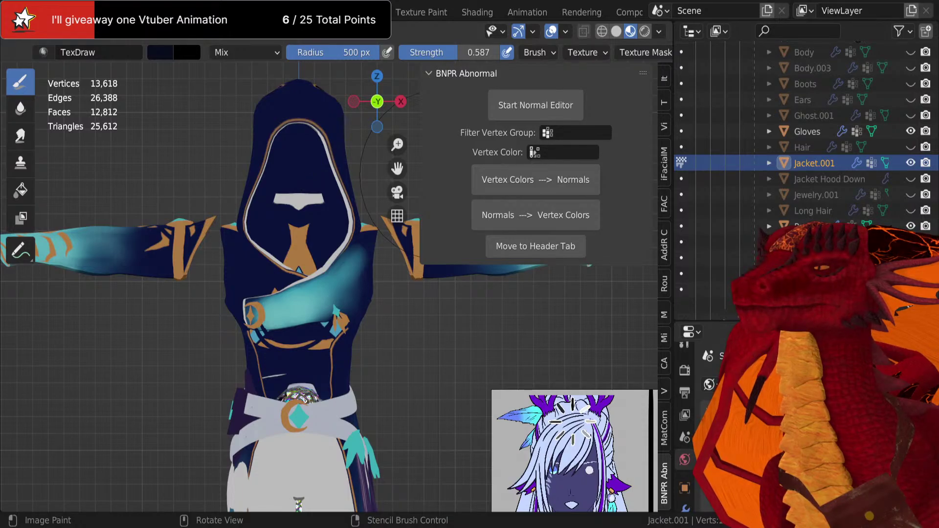
left_click(302, 198)
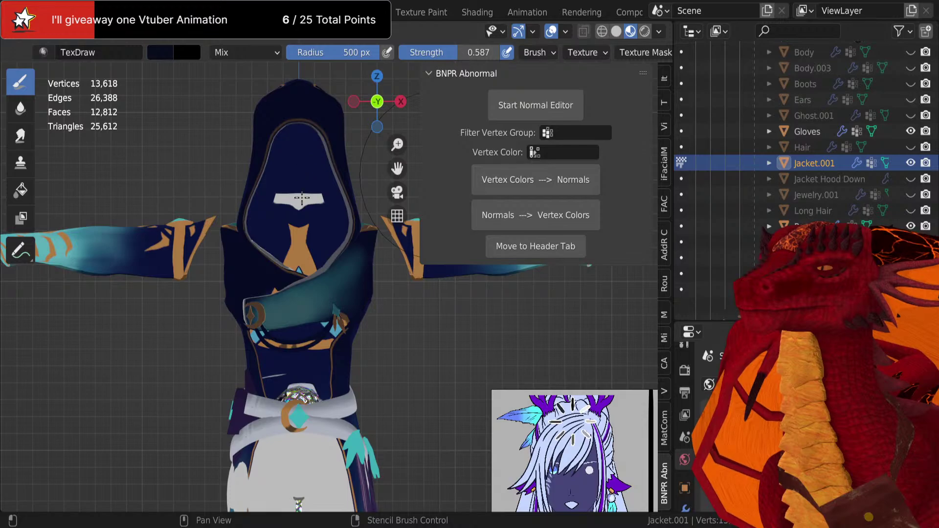
scroll(293, 250, "up", 3)
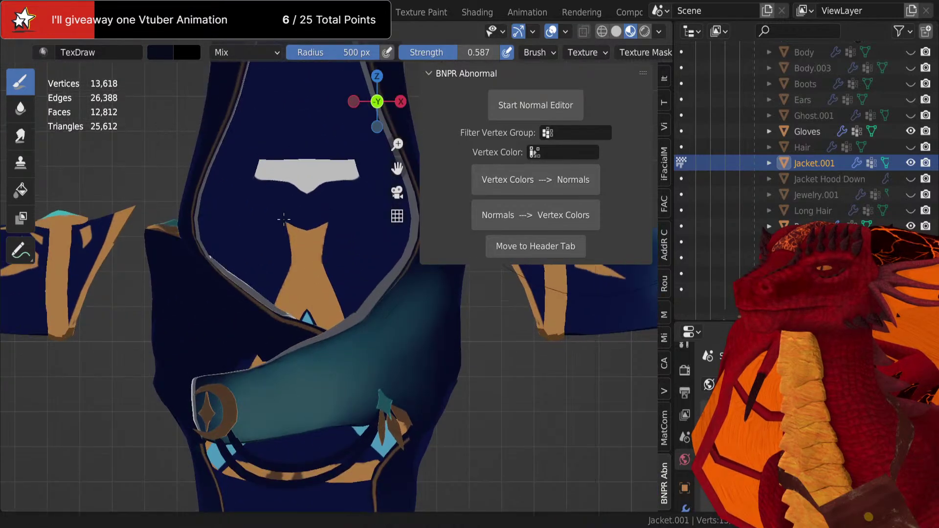
Select the vest, put it in Texture Paint mode and darken its collar and chest with a broad TexDraw stroke
key("Tab")
key("Tab")
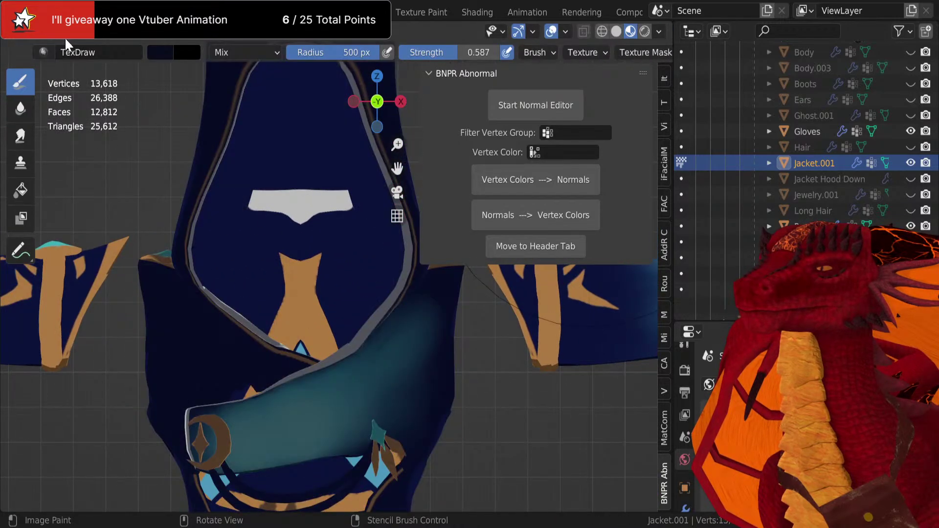
left_click(66, 36)
left_click(77, 53)
left_click(275, 254)
key("Tab")
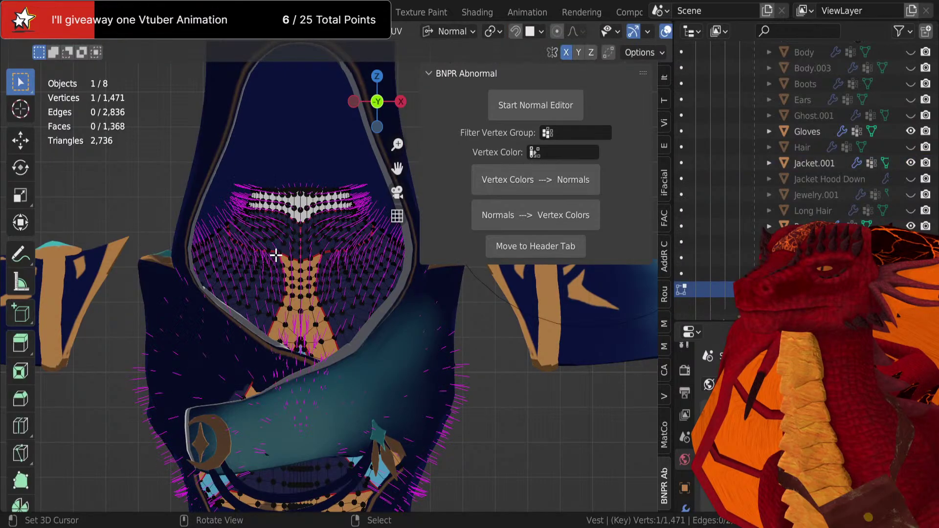
key("Tab")
key("ctrl+Tab")
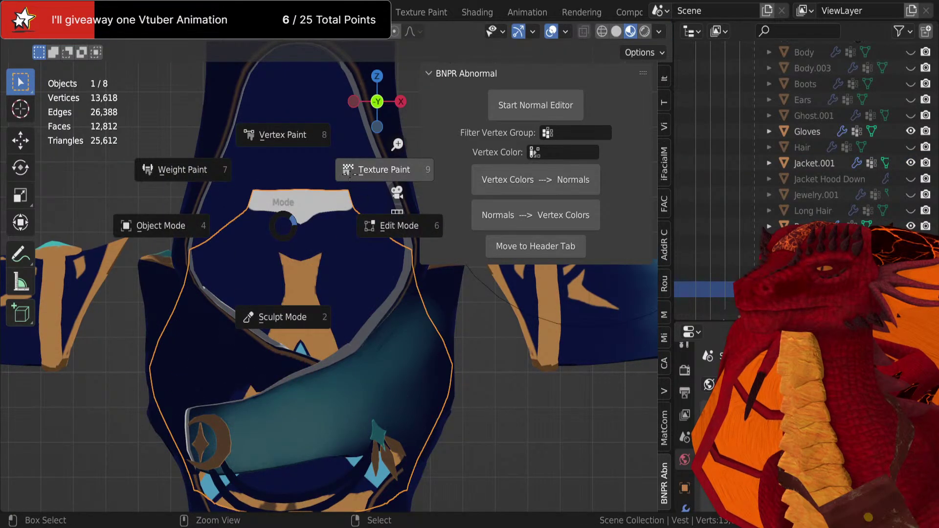
left_click(349, 177)
left_click_drag(309, 324, 312, 344)
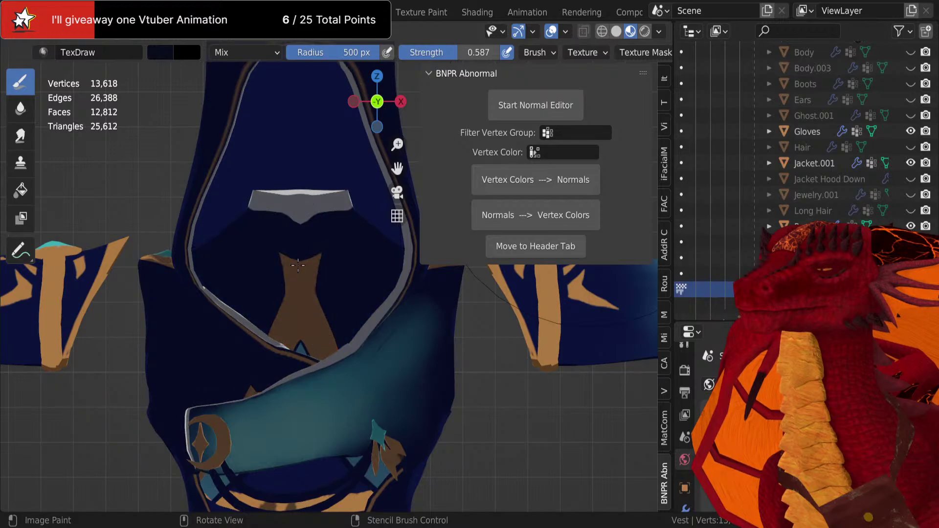
Examine the darkened vest and jacket together with the rest of the outfit from the front
scroll(297, 266, "down", 4)
middle_click_drag(297, 265, 345, 186)
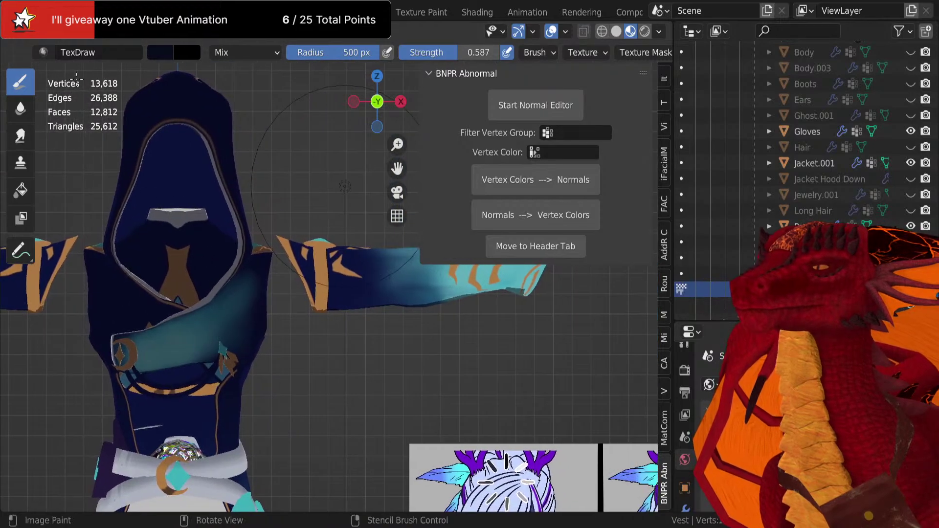
left_click(87, 42)
mouse_move(176, 162)
middle_mouse_down()
mouse_move(268, 269)
mouse_move(361, 231)
mouse_move(368, 258)
middle_mouse_up()
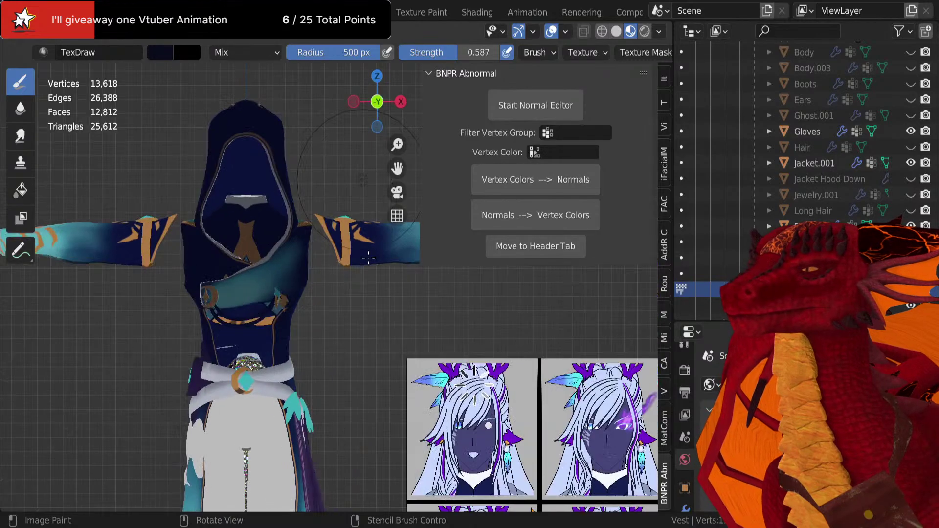
scroll(362, 251, "down", 3)
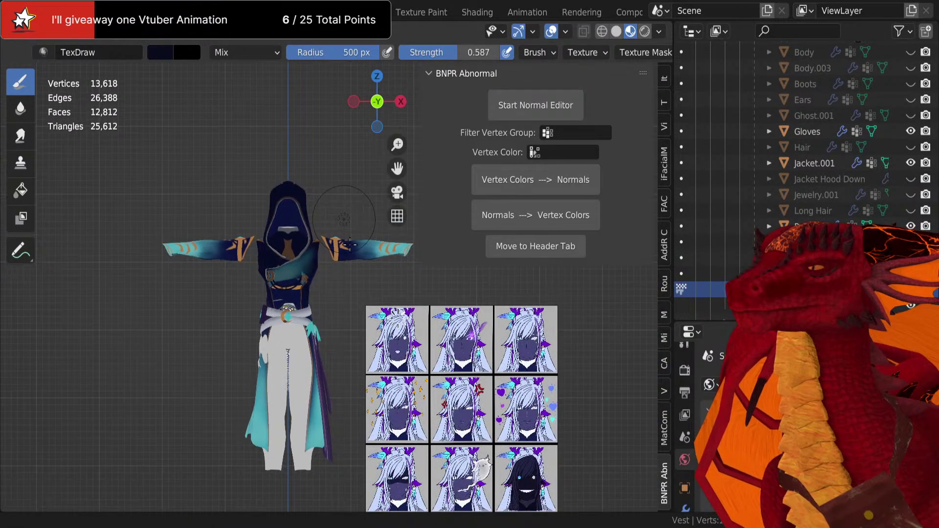
mouse_move(350, 245)
middle_mouse_down("shift")
mouse_move(392, 218)
mouse_move(388, 190)
mouse_move(383, 216)
middle_mouse_up("shift")
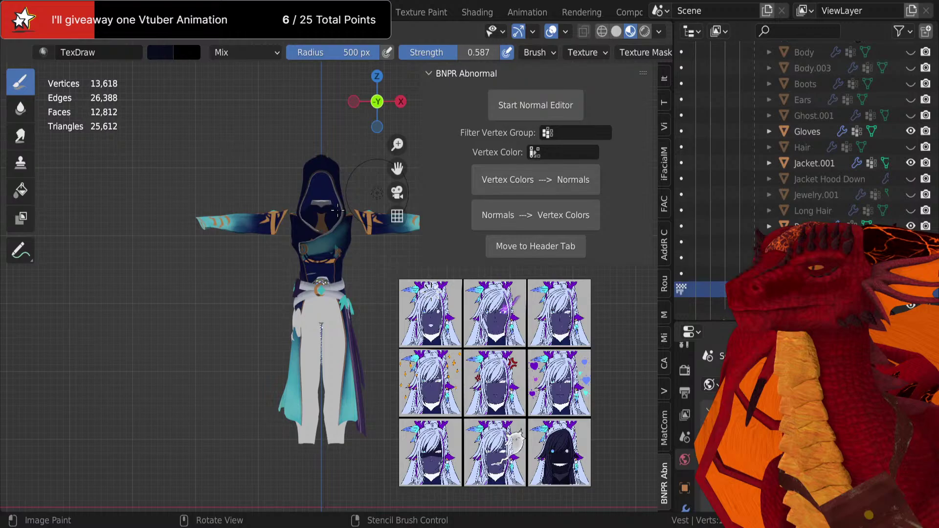
scroll(338, 210, "up", 1)
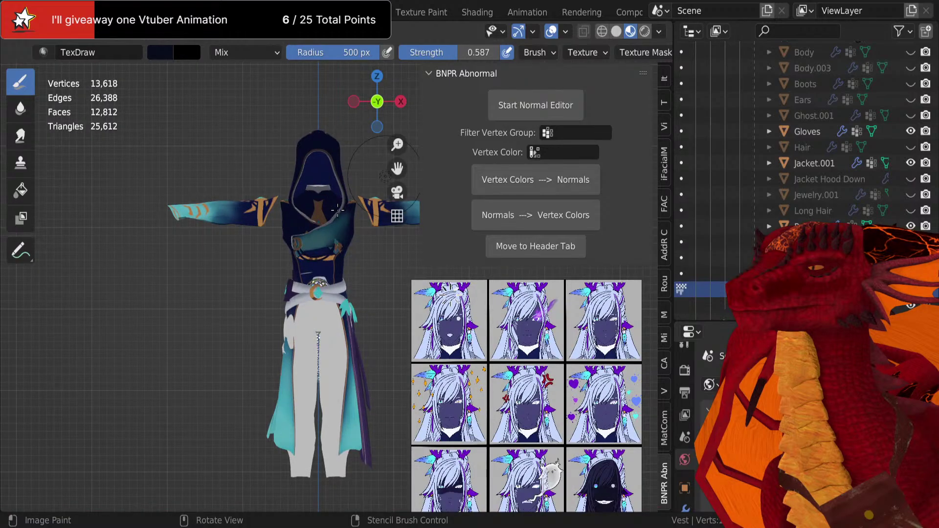
Open the Texture Paint workspace for the darkened vest
scroll(338, 211, "up", 1)
scroll(325, 162, "up", 4)
middle_click_drag(325, 162, 331, 416, "shift")
left_click(101, 34)
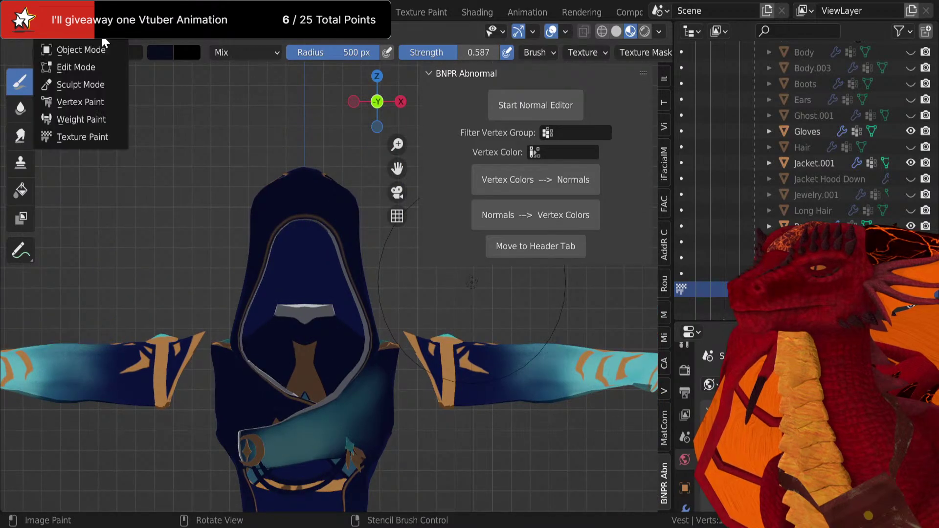
left_click(121, 49)
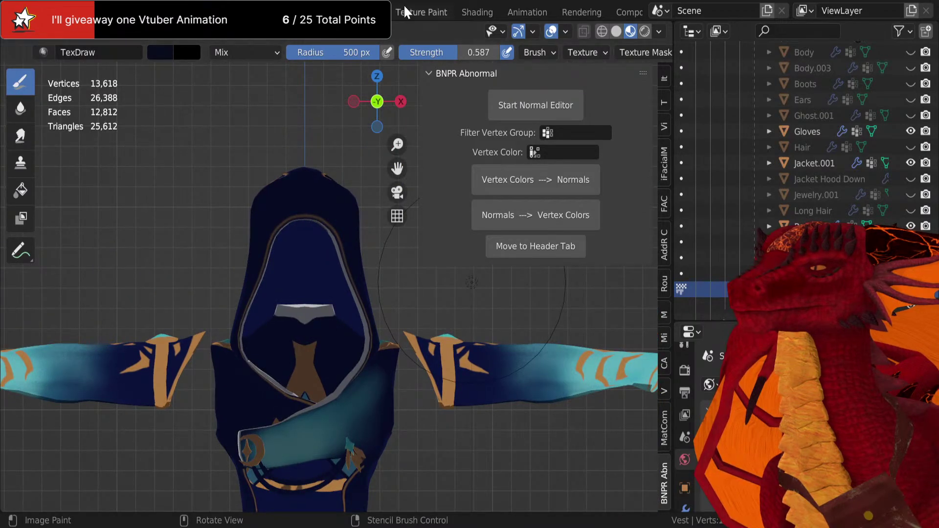
left_click(416, 11)
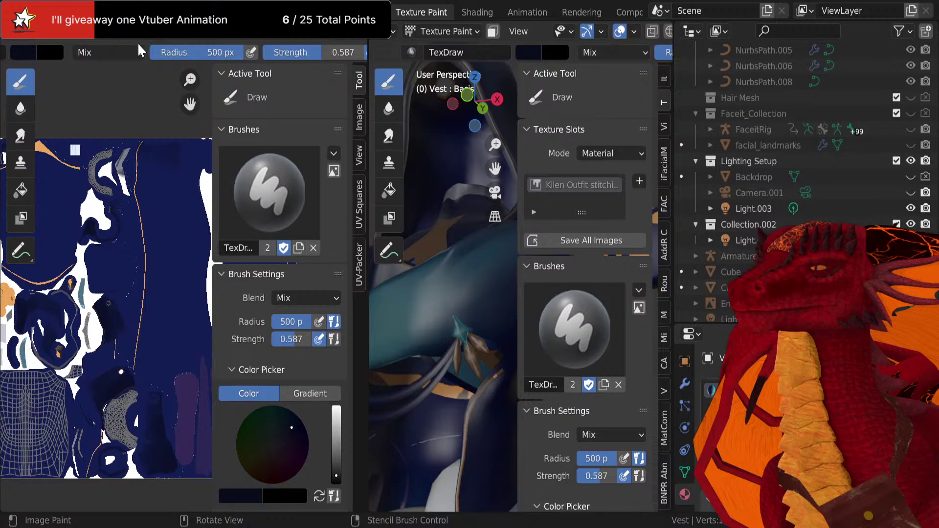
Show the Kilen Outfit "..._Gloves_Albedo.png" texture in the image editor and open the image file commands
left_click(174, 42)
scroll(220, 157, "up", 5)
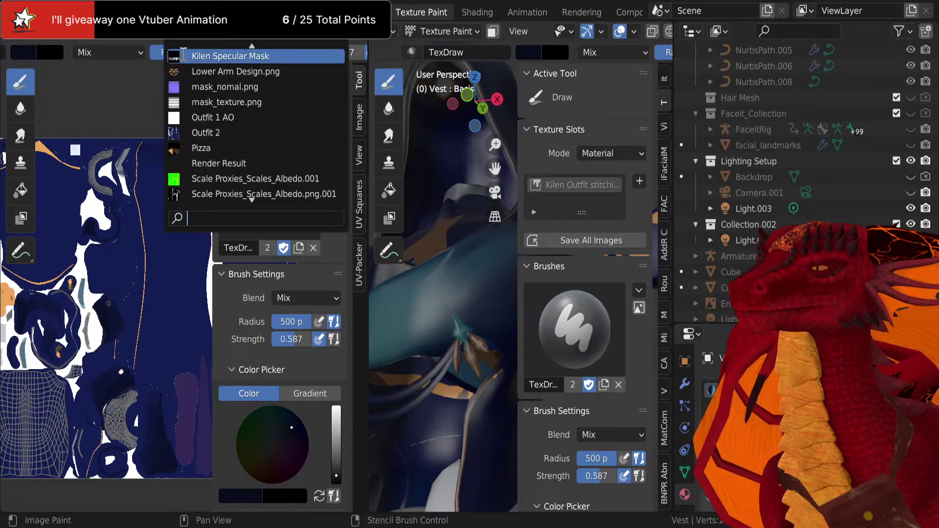
scroll(219, 157, "down", 12)
scroll(220, 157, "down", 3)
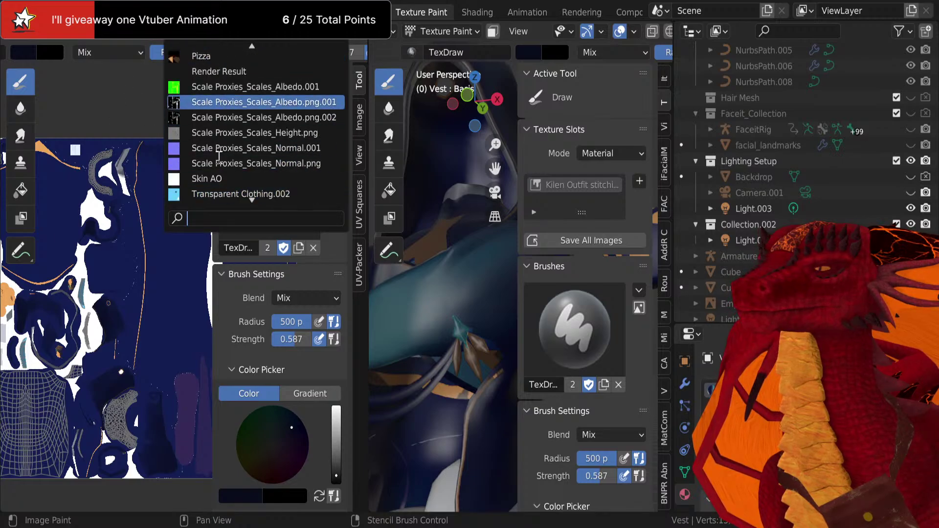
scroll(234, 162, "up", 17)
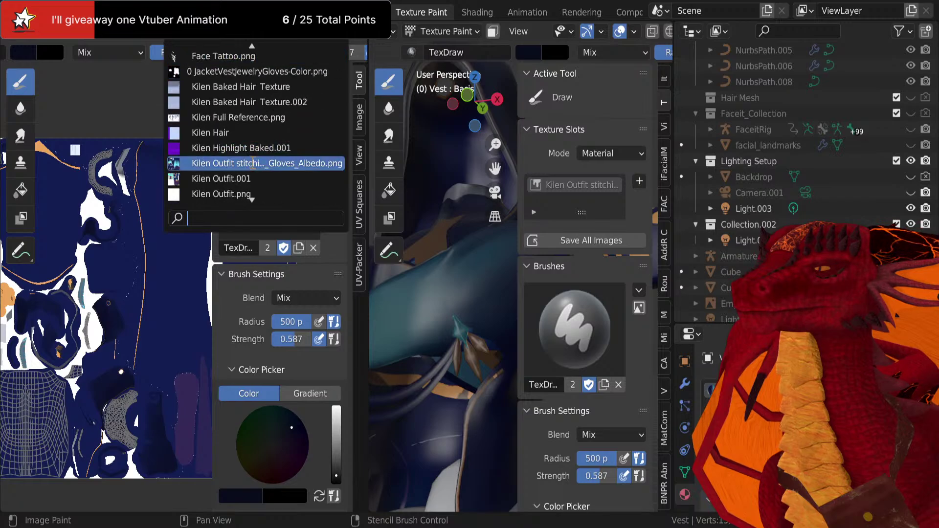
left_click(251, 162)
left_click(133, 34)
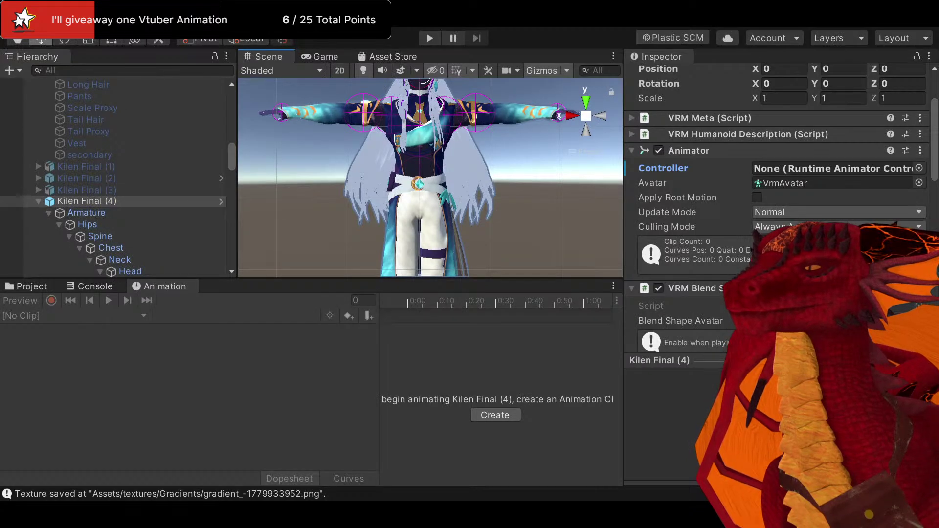
Switch to Unity, open the Kilen Final (3).Materials folder of Kilen 5 and select the Jacket_Vest_Jewelry_Gloves material
left_click(25, 286)
left_click(122, 423)
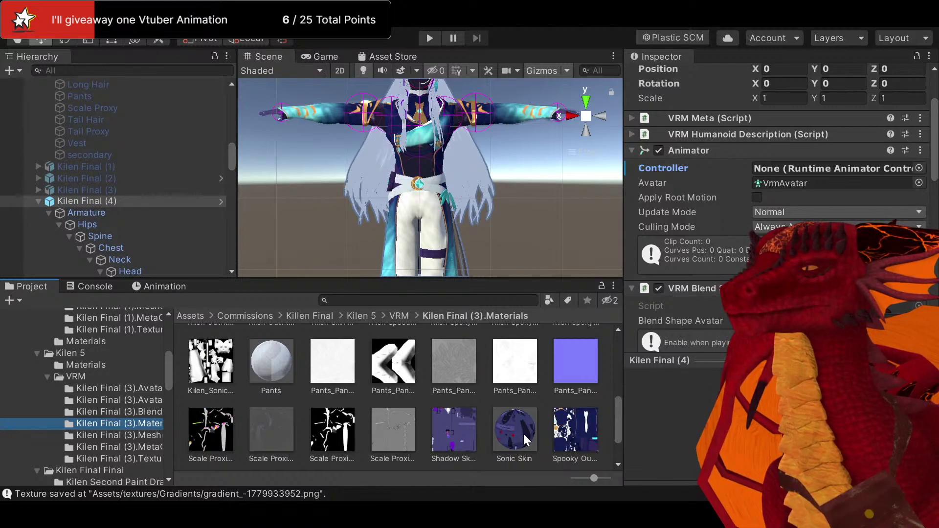
scroll(486, 412, "up", 5)
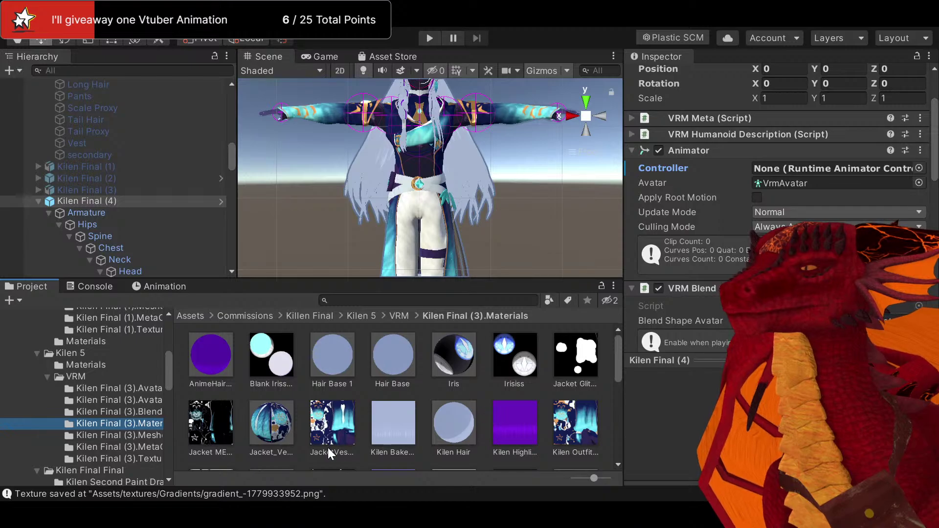
left_click(283, 428)
Assign the Spooky Outfit texture to Decal 0 of the jacket material and enable its Decals
scroll(701, 316, "down", 5)
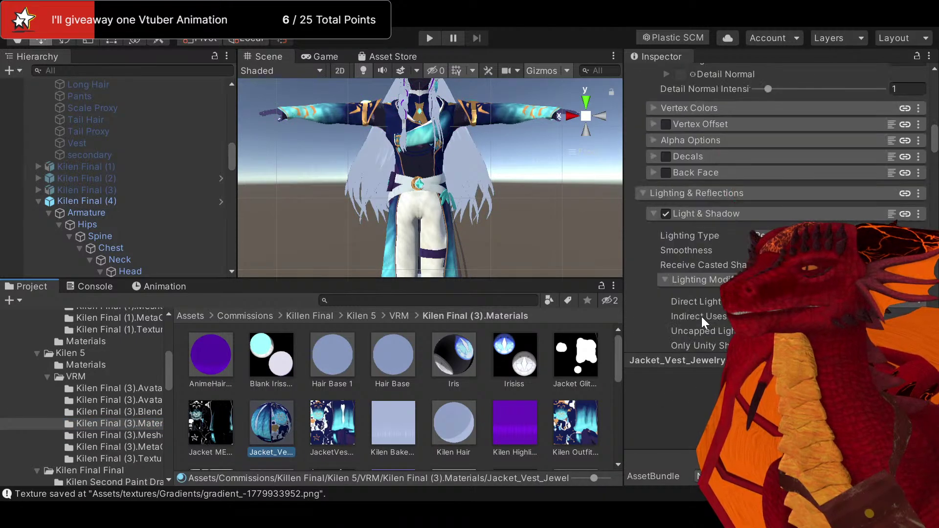
scroll(701, 316, "down", 3)
scroll(700, 315, "up", 6)
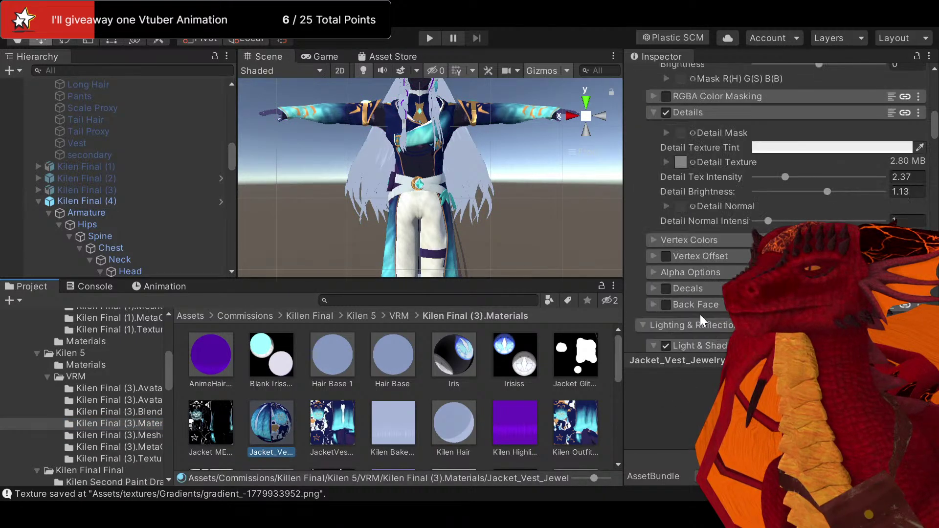
scroll(421, 367, "down", 3)
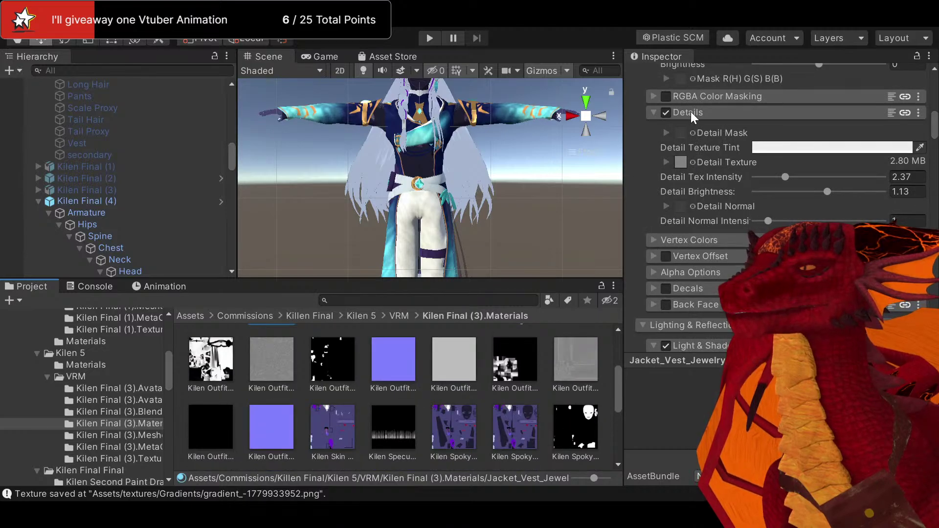
left_click(653, 288)
scroll(655, 274, "down", 3)
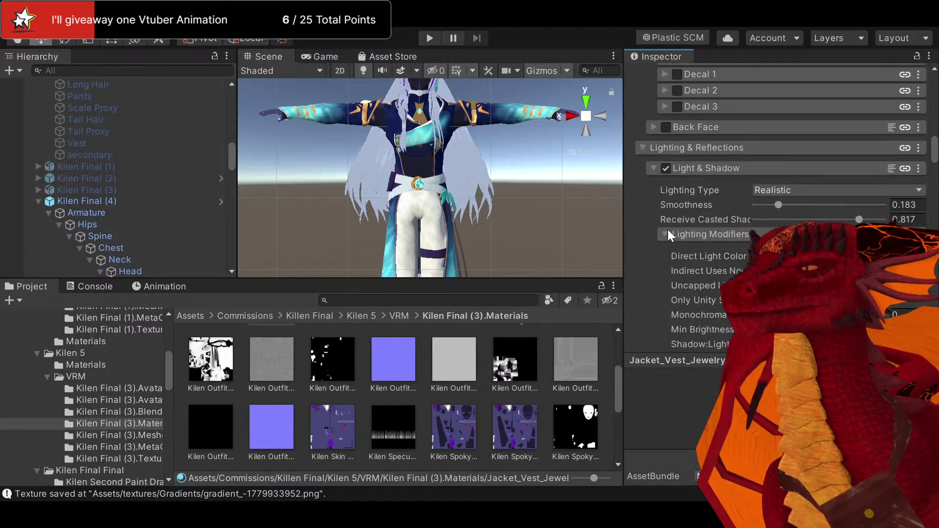
scroll(668, 228, "up", 3)
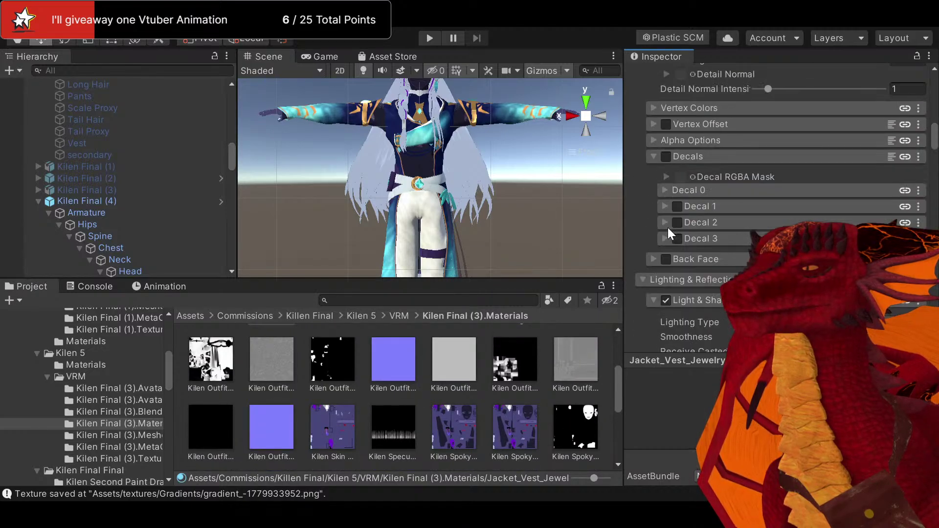
left_click(666, 190)
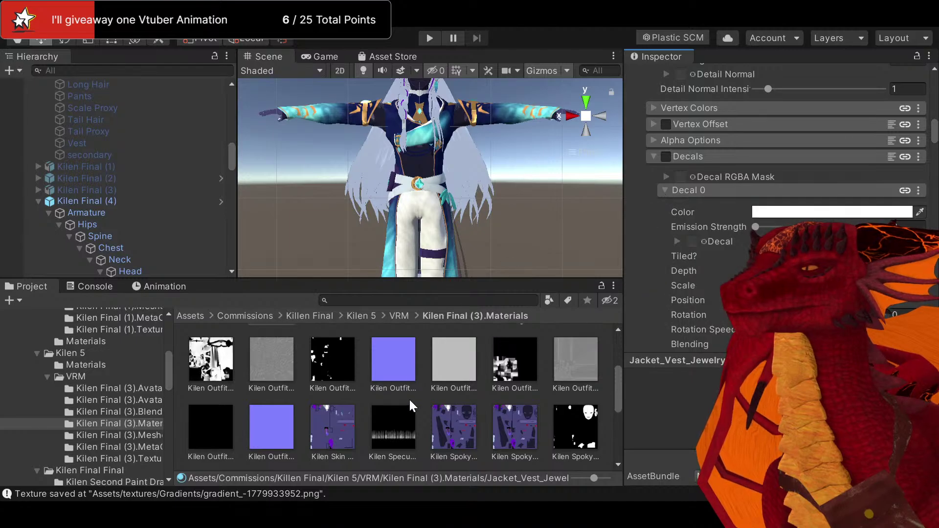
scroll(409, 400, "down", 5)
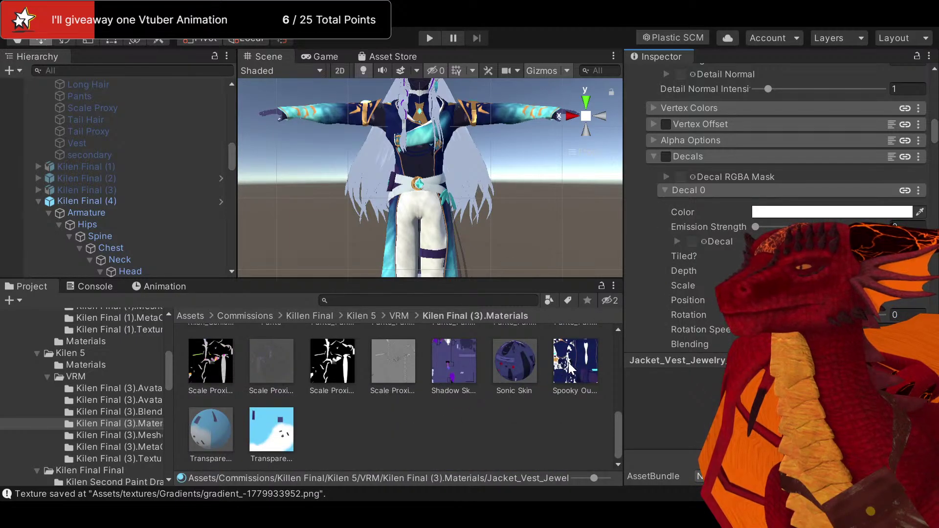
left_click_drag(570, 368, 694, 243)
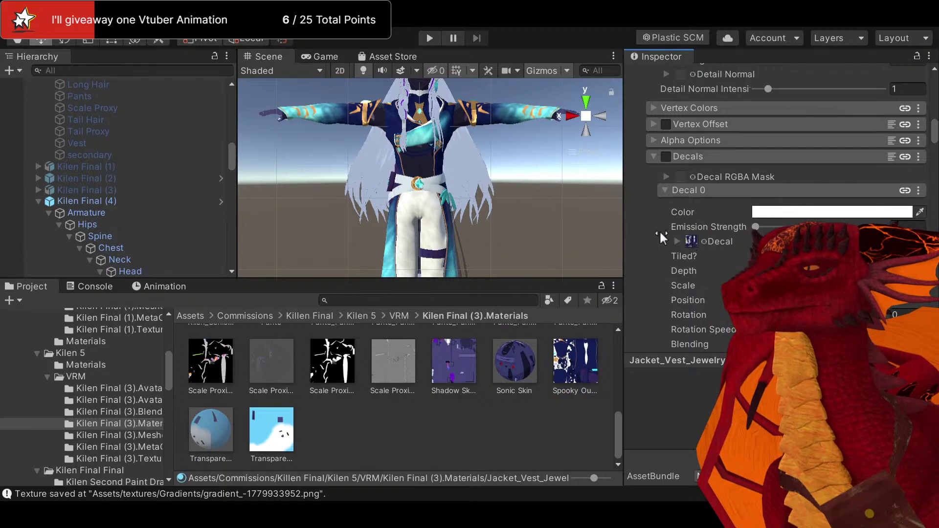
middle_click_drag(483, 131, 418, 156)
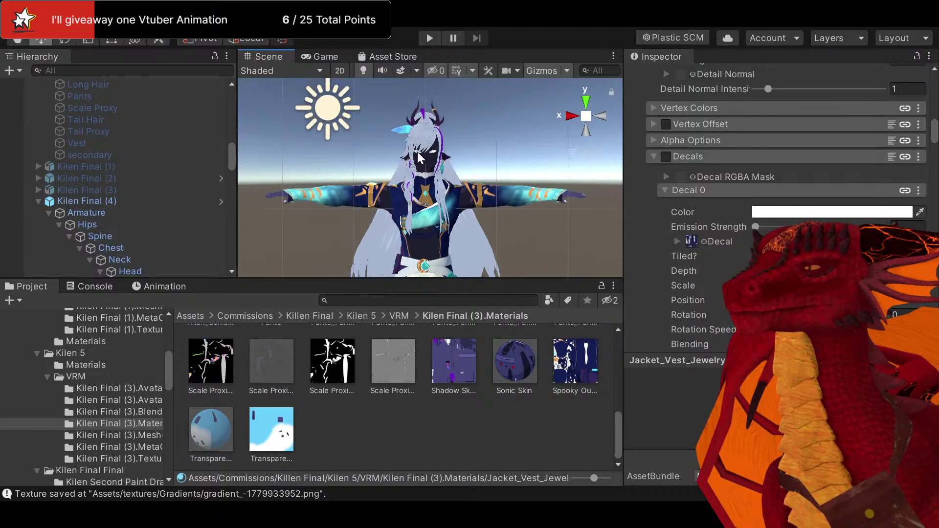
left_click(666, 155)
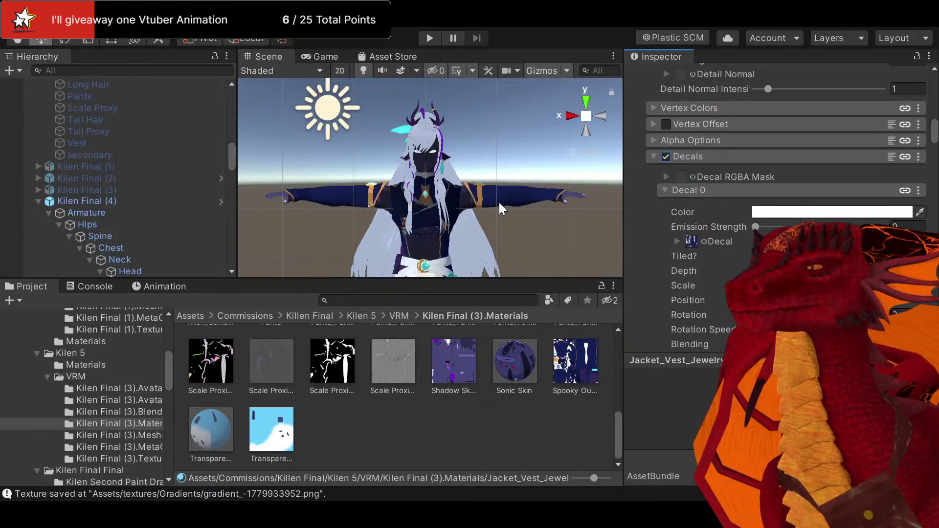
Examine the spooky decal on the avatar's jacket, vest and gloves up close and from farther away
scroll(498, 198, "up", 3)
scroll(486, 183, "down", 3)
scroll(459, 156, "up", 4)
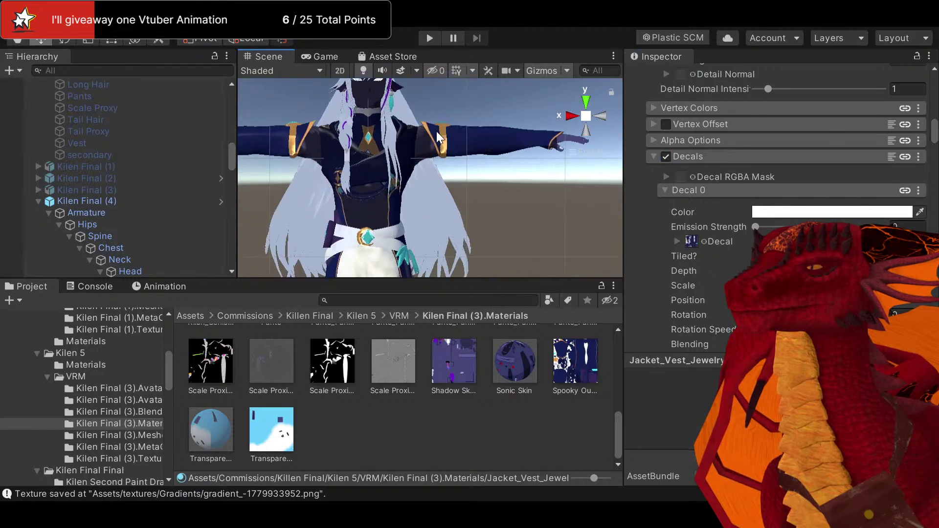
scroll(399, 118, "down", 5)
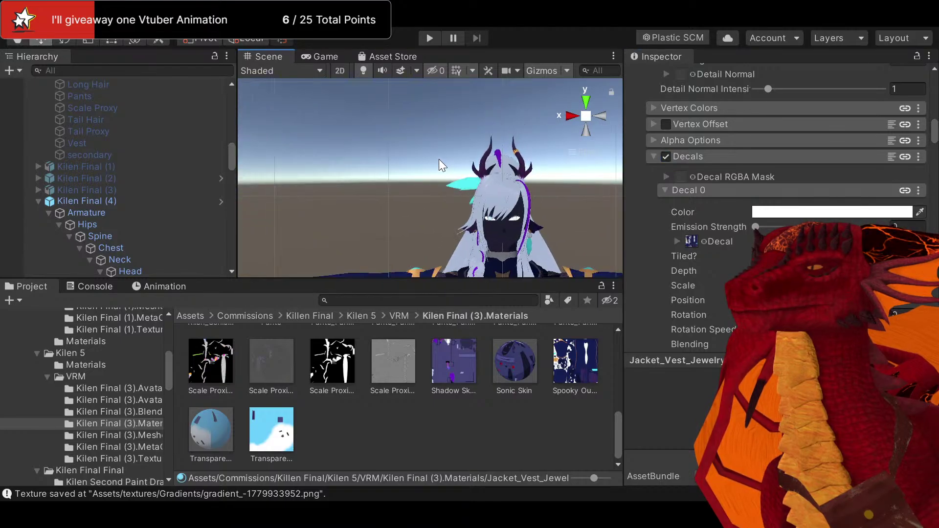
middle_click_drag(440, 164, 454, 178)
scroll(454, 178, "up", 4)
scroll(440, 166, "down", 3)
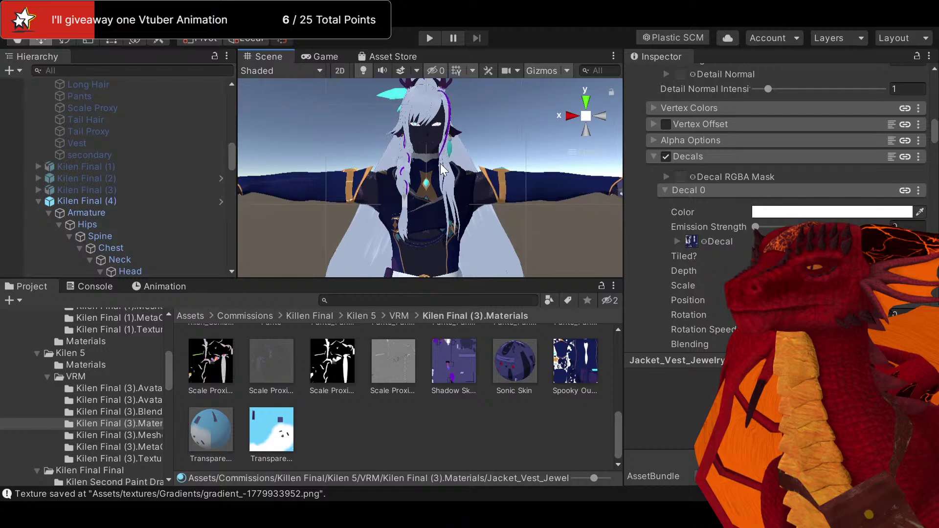
scroll(441, 164, "up", 1)
scroll(439, 165, "down", 2)
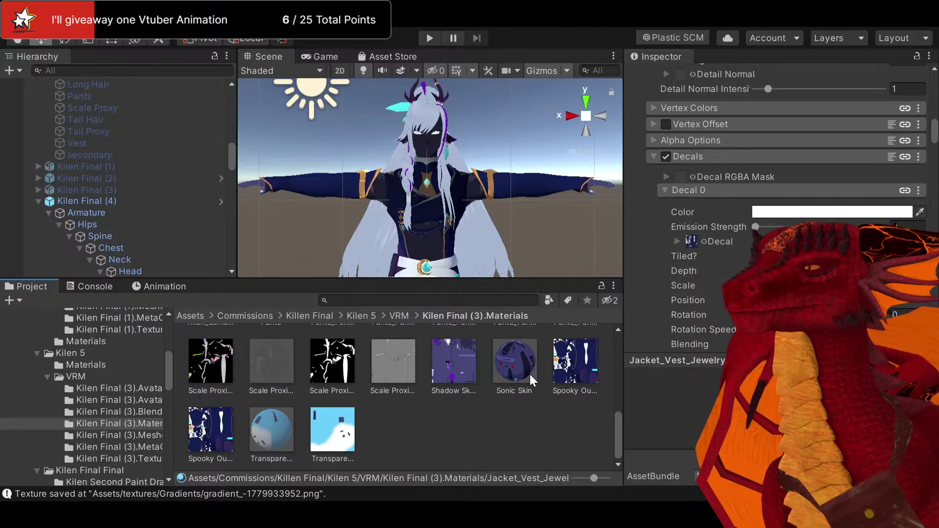
Select both Spooky Outfit textures in the Kilen Final (3).Materials folder
scroll(321, 404, "up", 5)
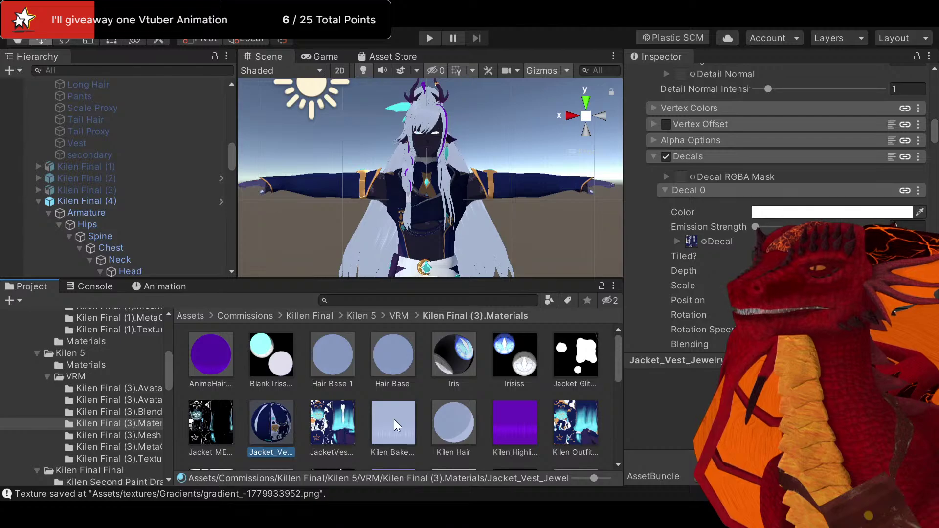
scroll(307, 430, "down", 5)
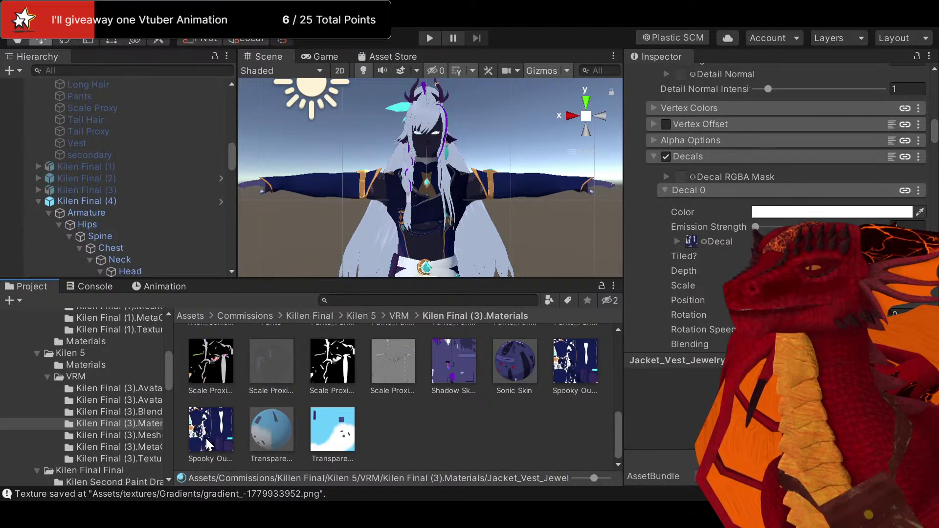
scroll(476, 183, "up", 2)
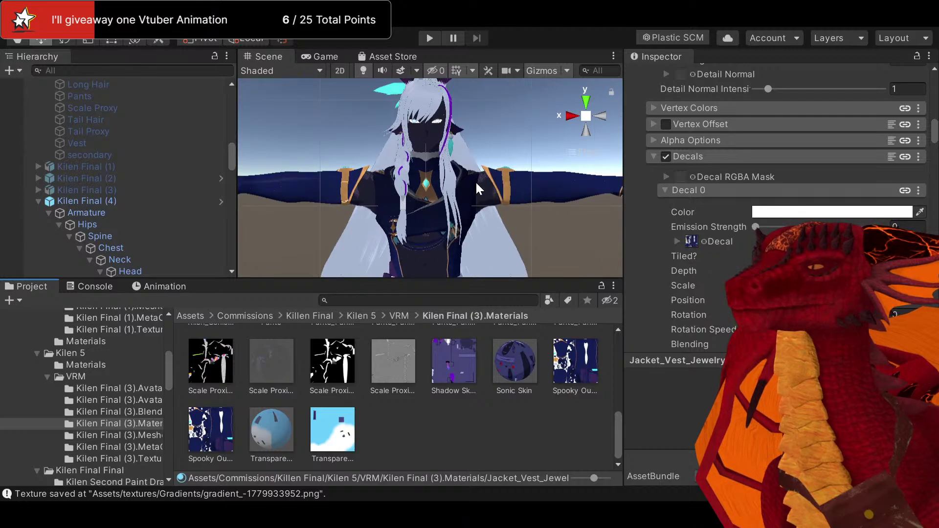
middle_click_drag(476, 183, 451, 156)
left_click(575, 361)
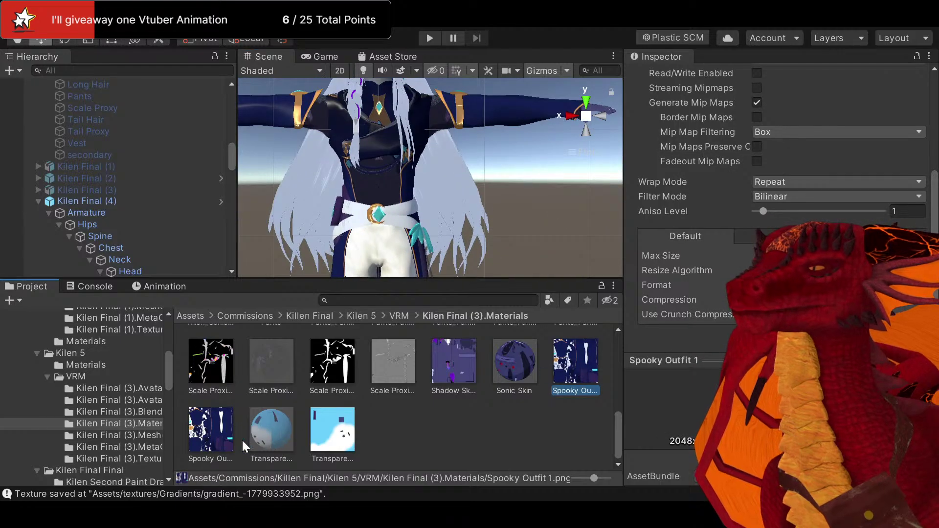
left_click(213, 432, "ctrl")
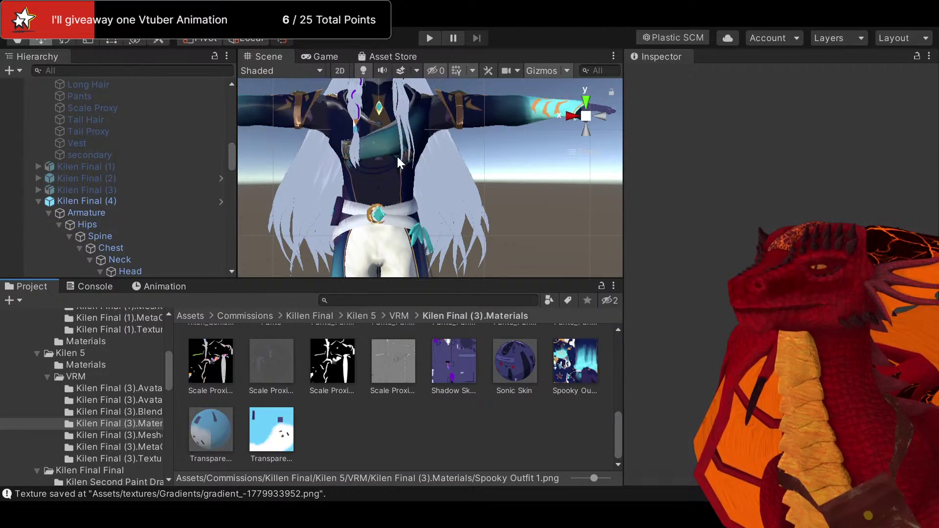
Turn off Color Adjust on the Jacket_Vest_Jewelry_Gloves material and select the Kilen Final (4) avatar
middle_click_drag(397, 156, 435, 236)
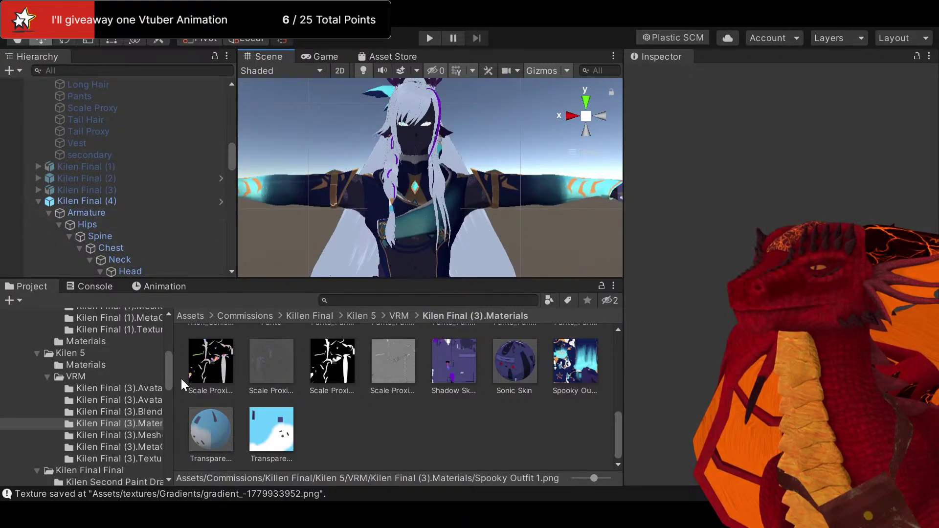
left_click(166, 288)
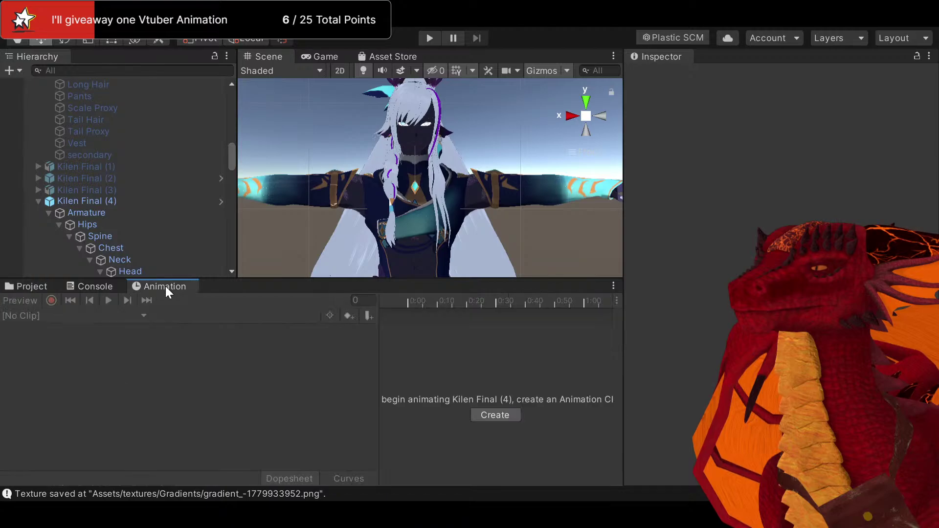
left_click(48, 286)
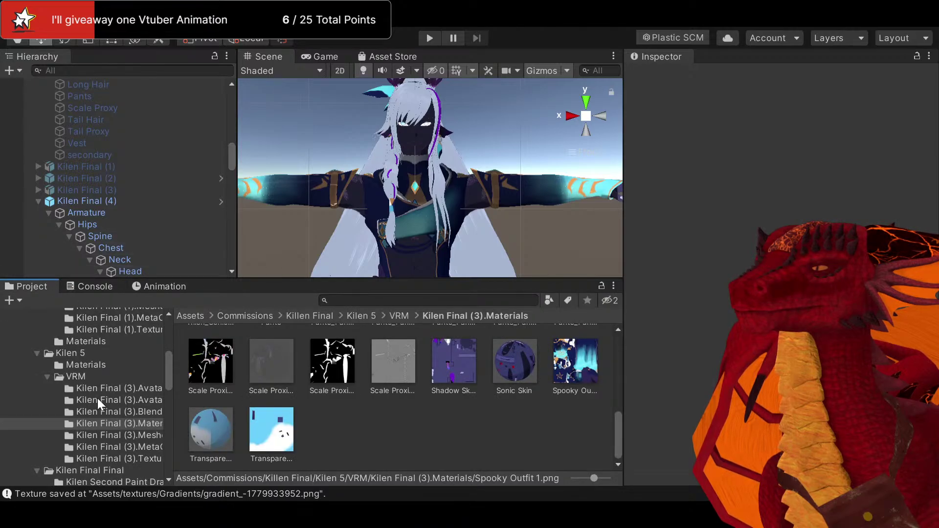
scroll(404, 400, "up", 6)
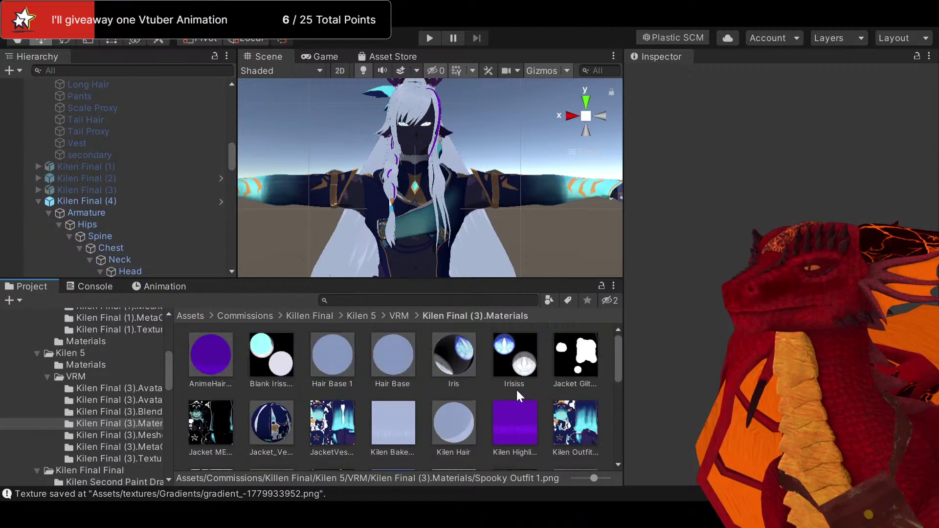
left_click(288, 424)
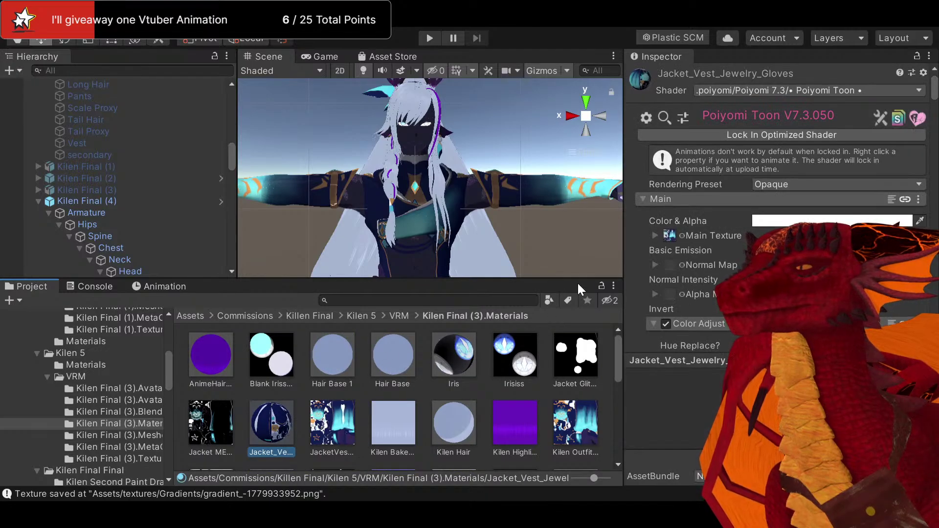
left_click(666, 323)
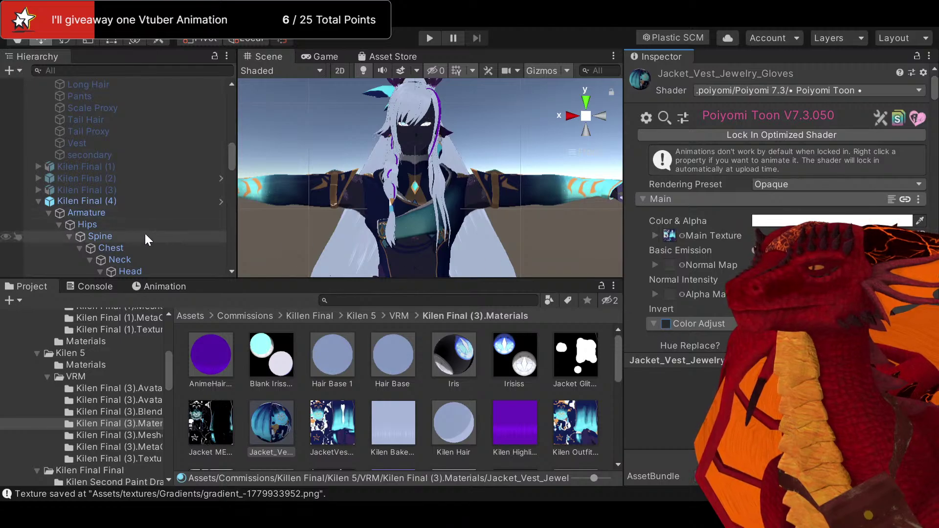
left_click(117, 201)
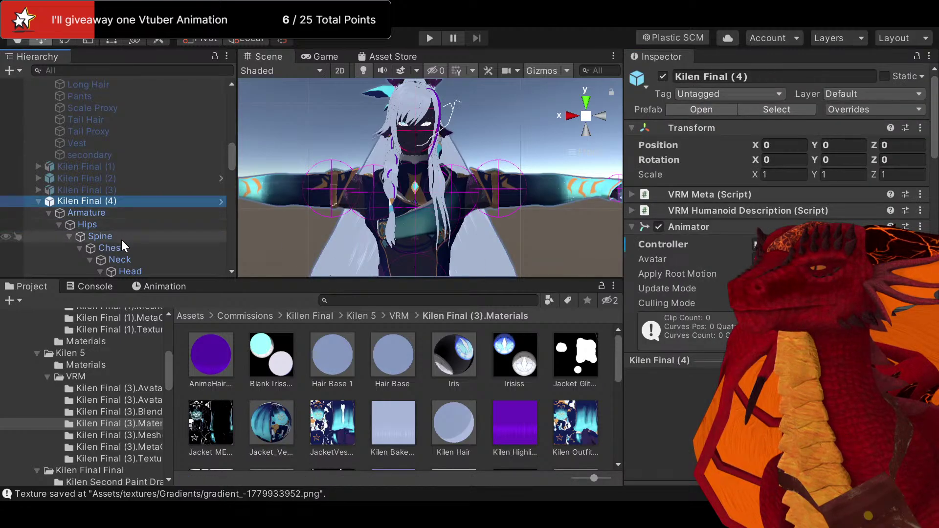
Look through the Kilen Final (4) avatar's components and the child objects beneath it
scroll(690, 249, "down", 10)
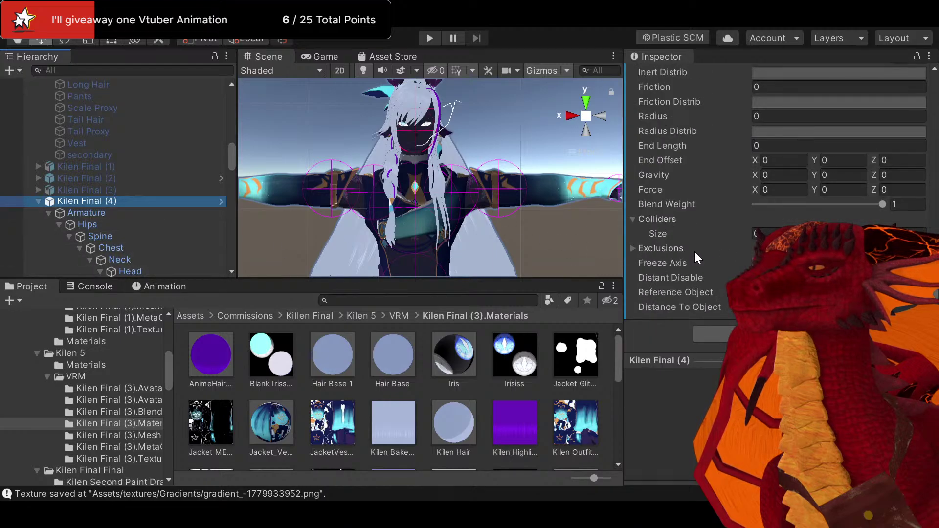
scroll(694, 251, "up", 5)
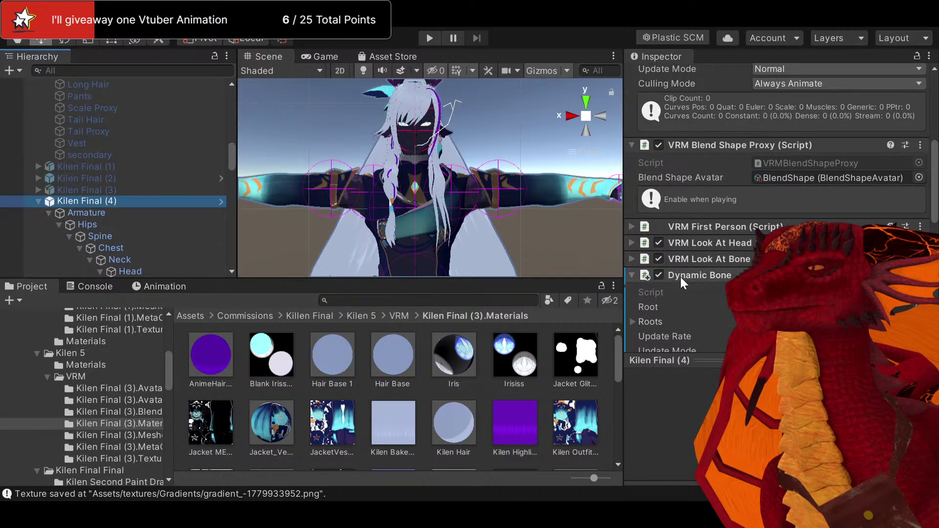
scroll(685, 279, "down", 5)
scroll(161, 234, "down", 10)
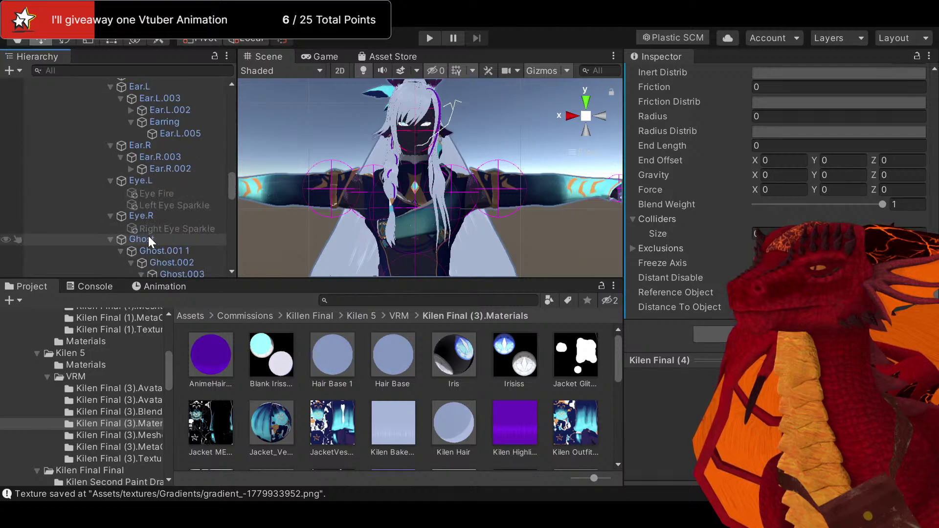
scroll(139, 234, "down", 15)
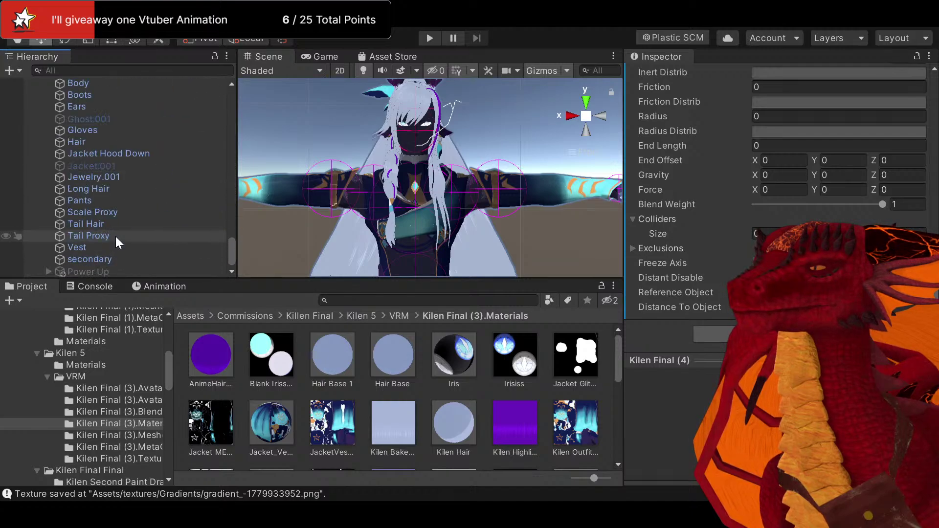
scroll(107, 225, "up", 3)
Examine the Body mesh's material and Decals settings and view the avatar's face from the front
left_click(78, 128)
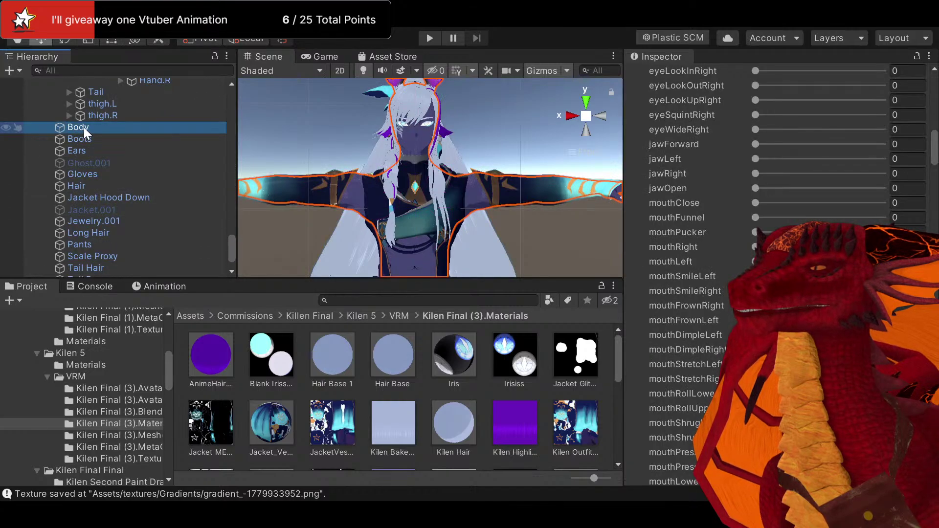
left_click(93, 138)
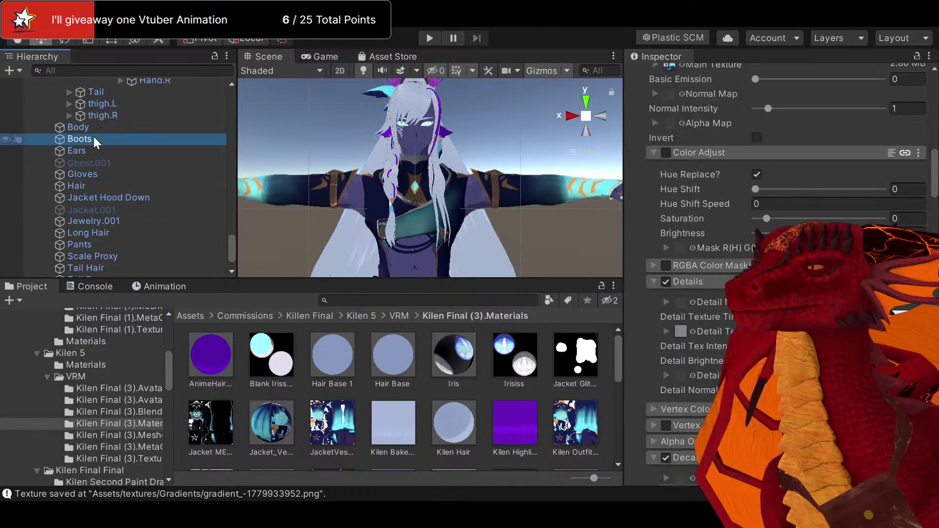
left_click(91, 129)
scroll(665, 281, "down", 10)
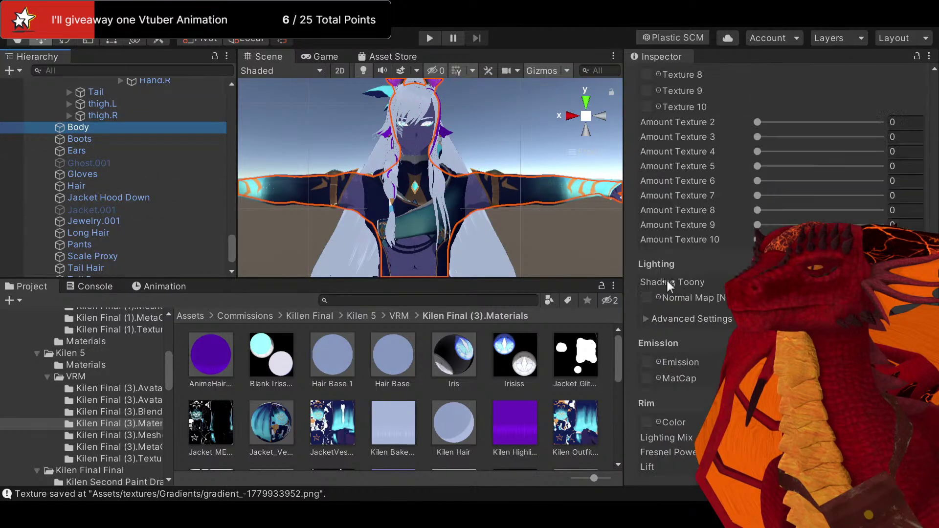
scroll(684, 280, "down", 15)
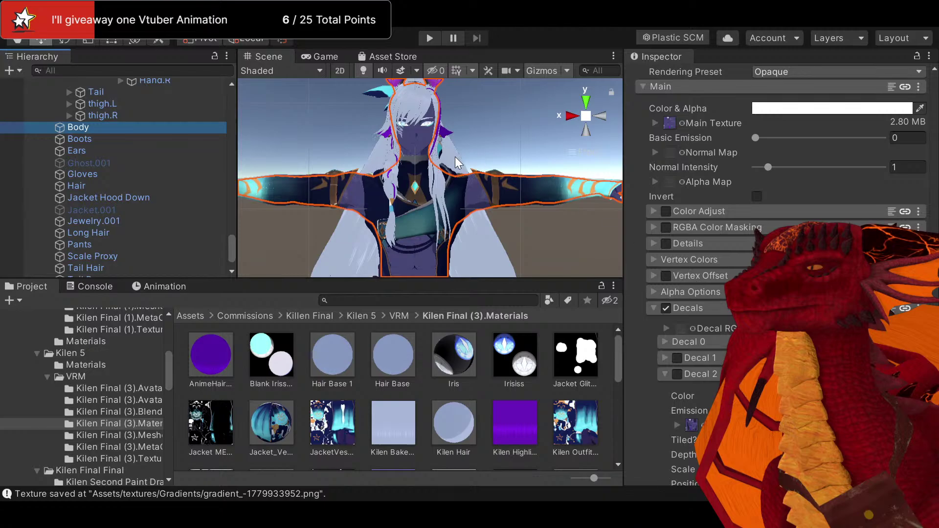
scroll(456, 162, "up", 5)
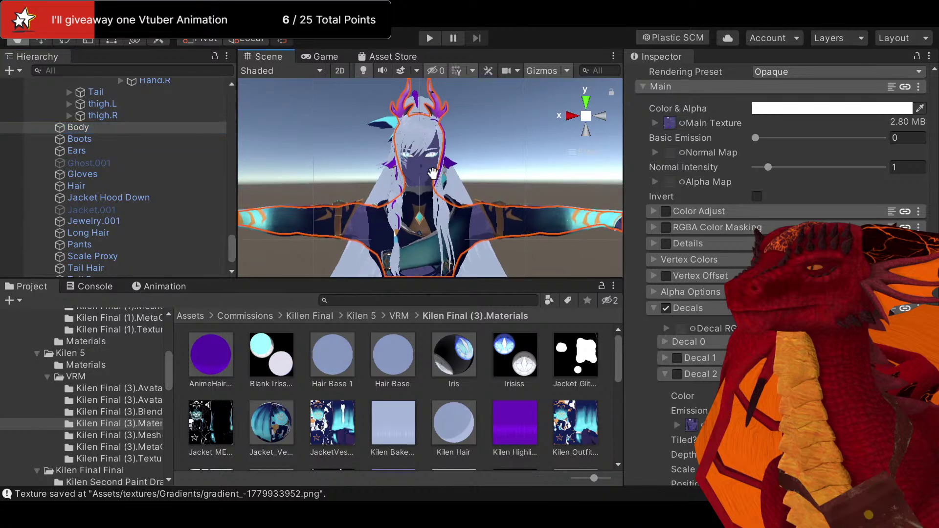
left_click(589, 118)
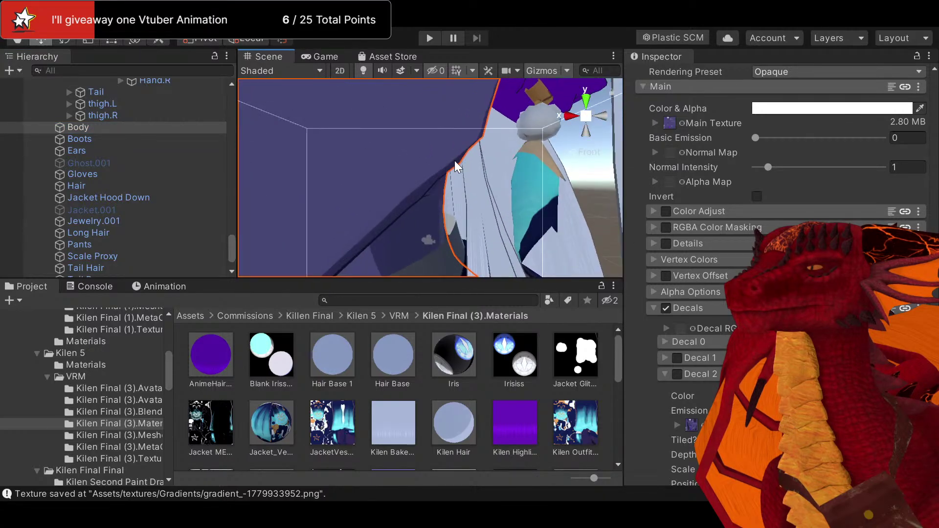
scroll(454, 166, "up", 3)
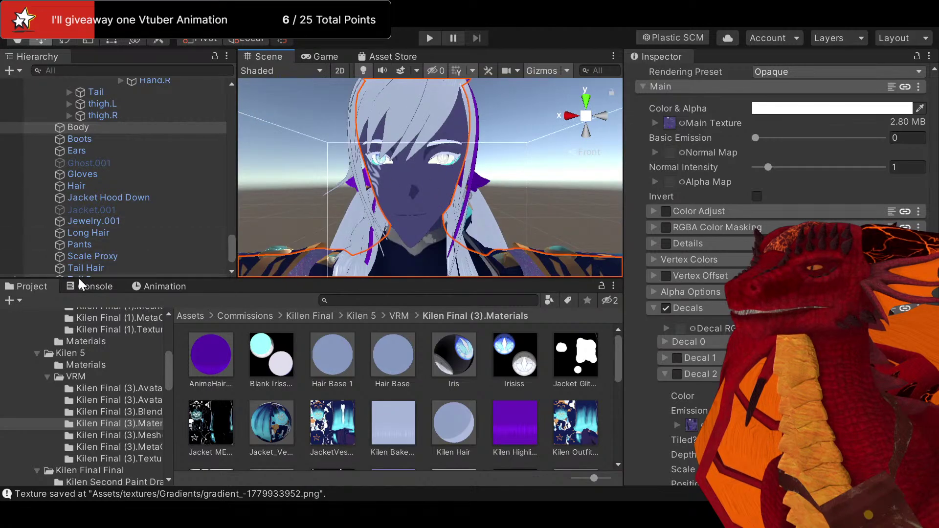
Find the Vest mesh among the avatar's parts and turn off Decals on its jacket material
left_click(97, 268)
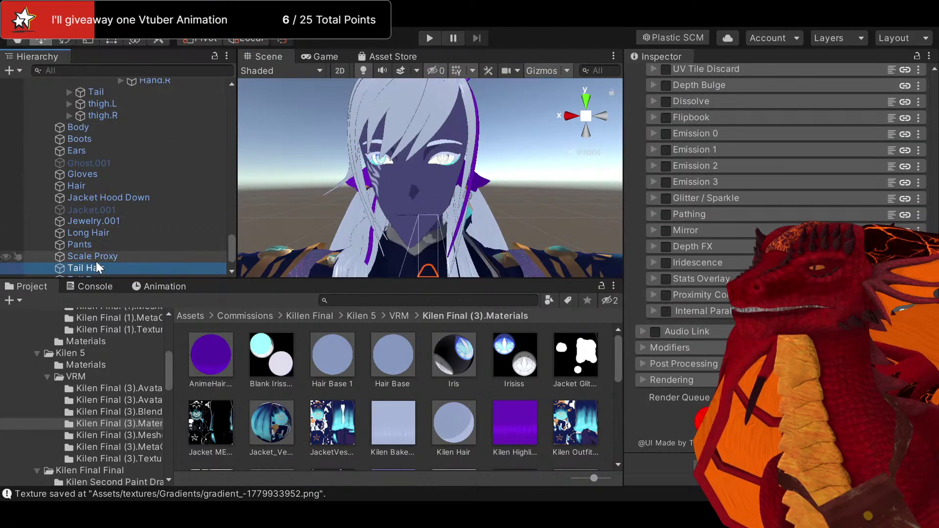
left_click(96, 259)
scroll(98, 262, "down", 2)
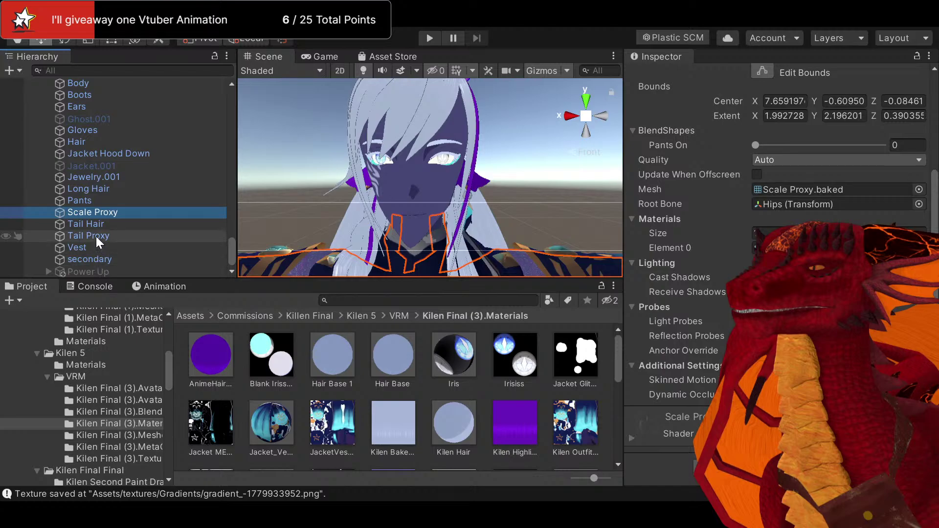
left_click(96, 236)
left_click(89, 256)
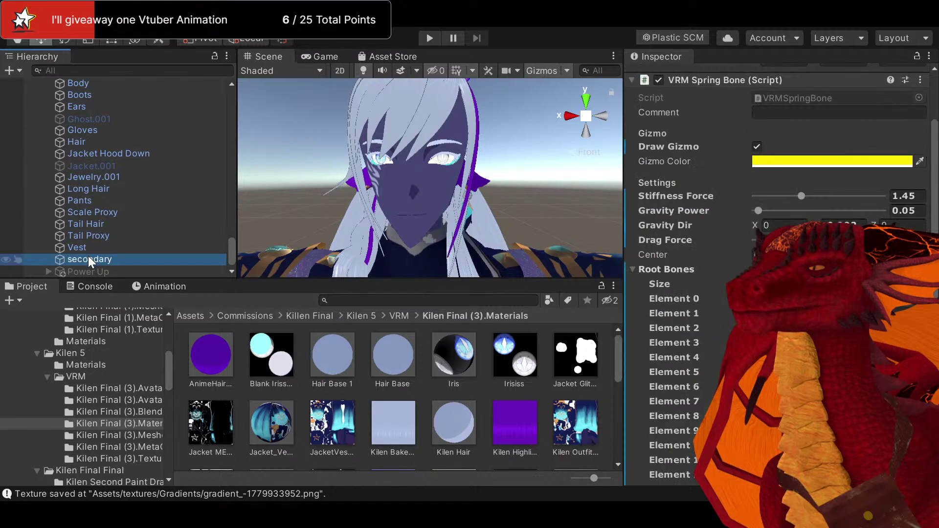
left_click(87, 249)
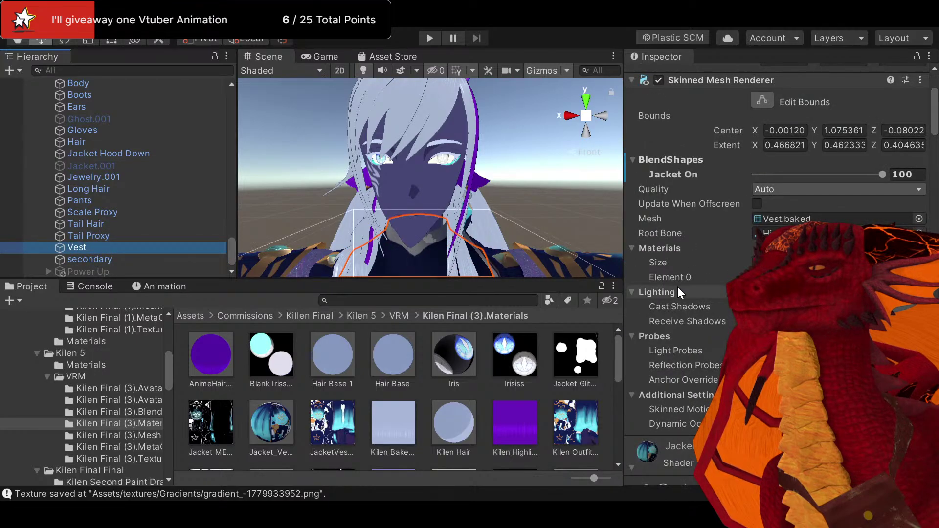
scroll(685, 286, "down", 8)
middle_click_drag(474, 251, 477, 194)
scroll(702, 318, "down", 6)
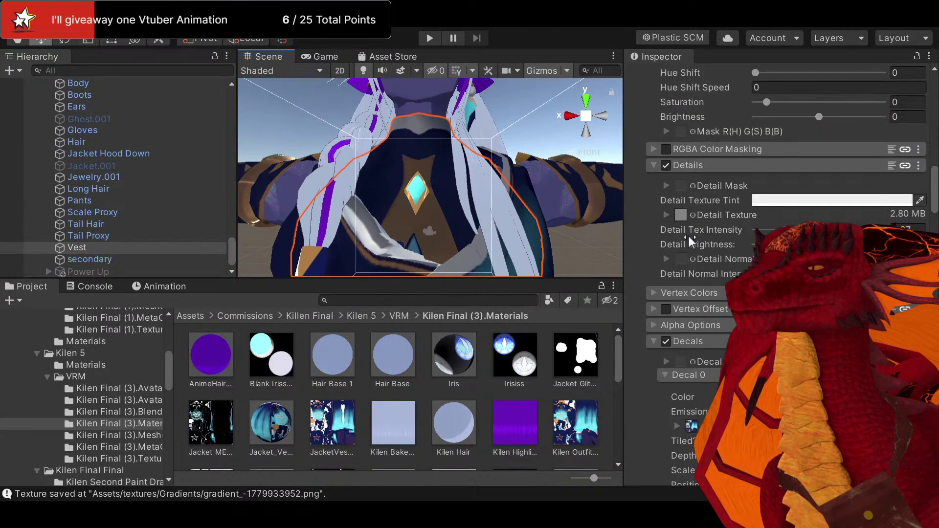
left_click(665, 342)
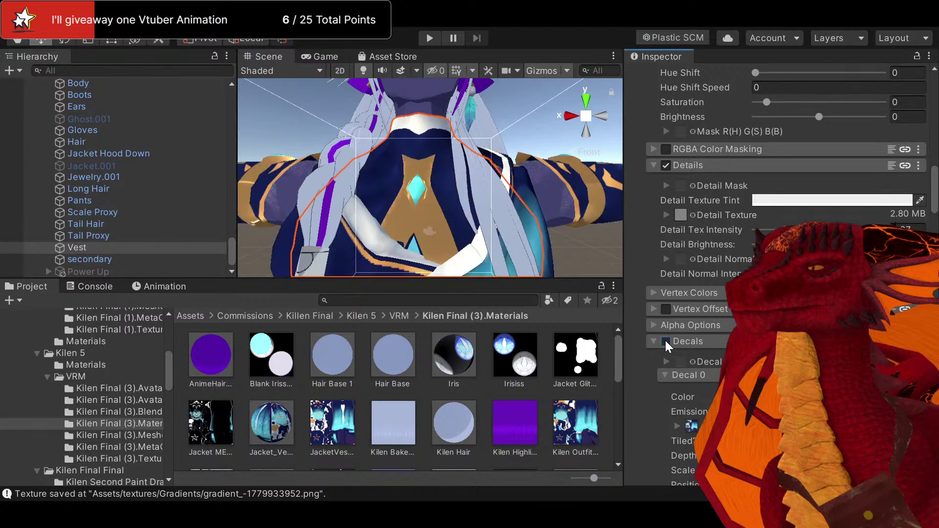
scroll(401, 183, "down", 3)
middle_click_drag(401, 183, 402, 187)
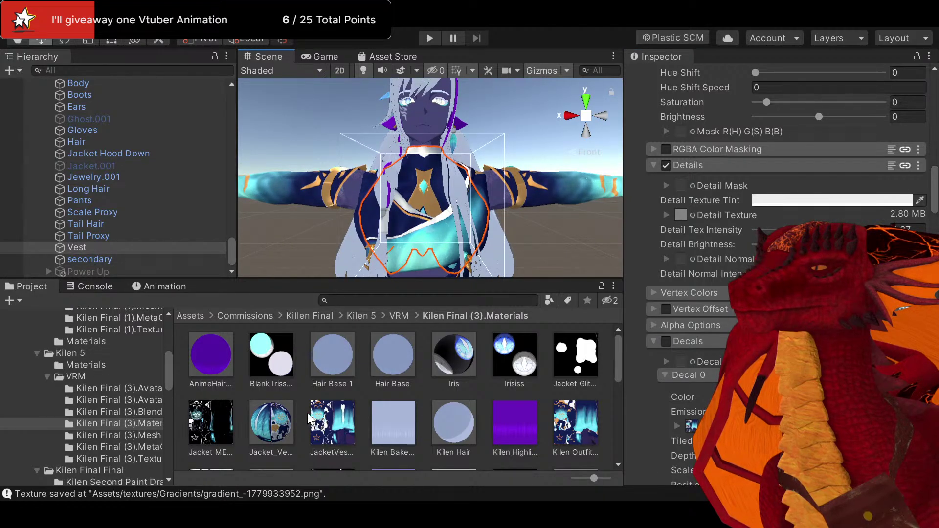
Assign the Kilen Temp animator controller from the Kilen 5 folder to the Kilen Final (4) avatar
left_click(88, 351)
scroll(457, 421, "down", 3)
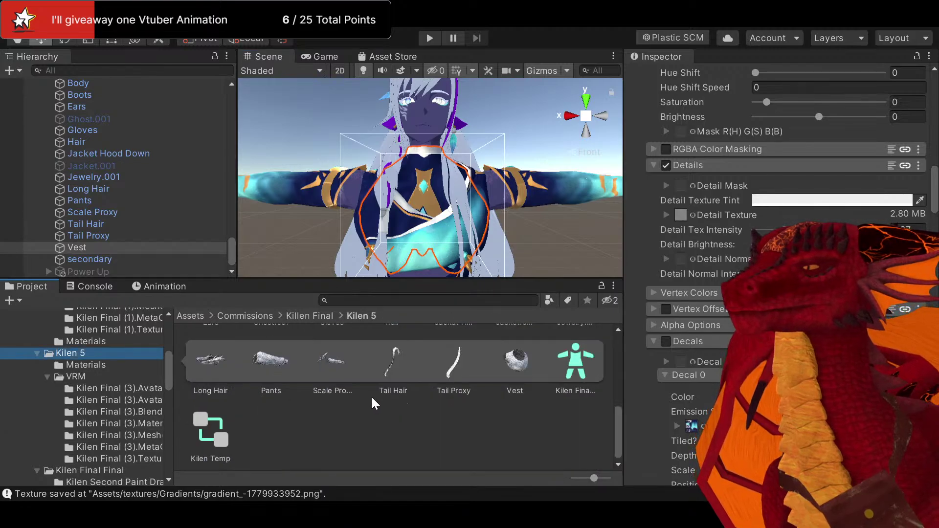
scroll(122, 231, "up", 6)
scroll(127, 250, "up", 10)
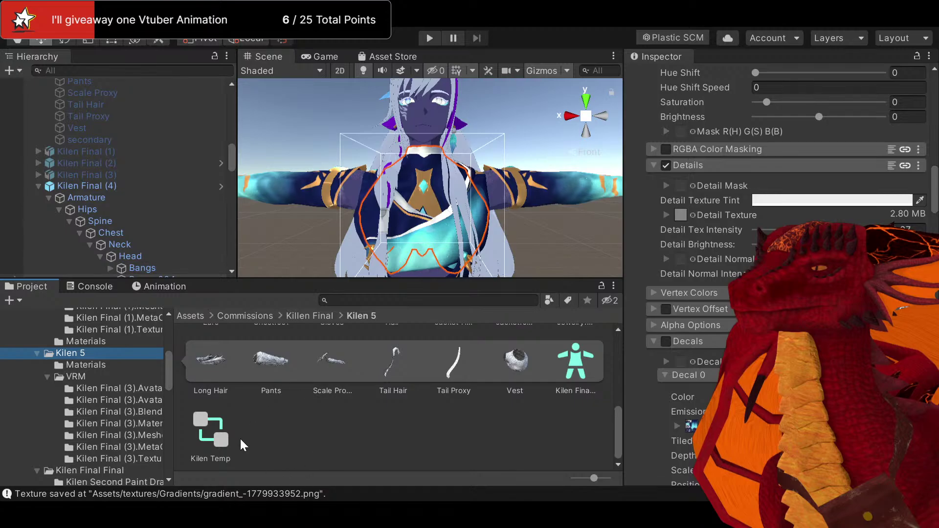
left_click_drag(211, 431, 77, 188)
Open the avatar's Evil Shadow animation clip and preview it on the avatar up close
left_click(151, 289)
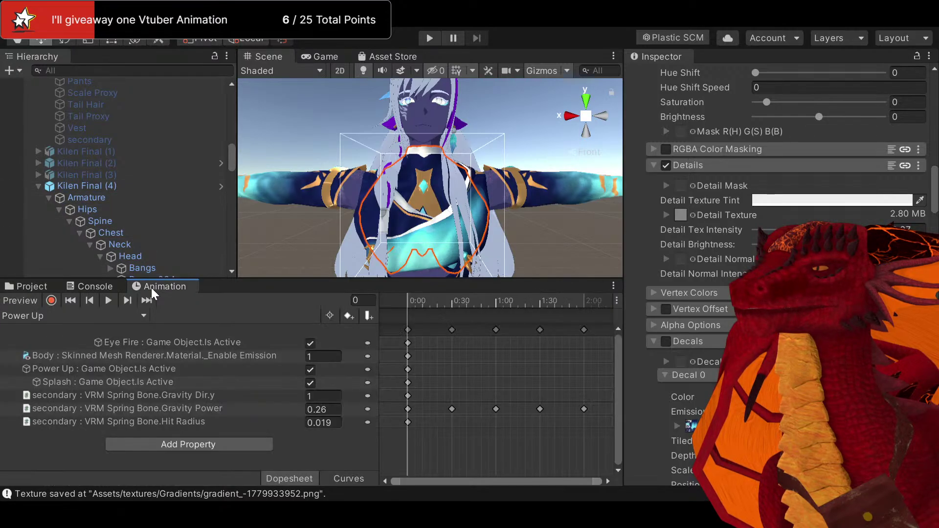
left_click(62, 157)
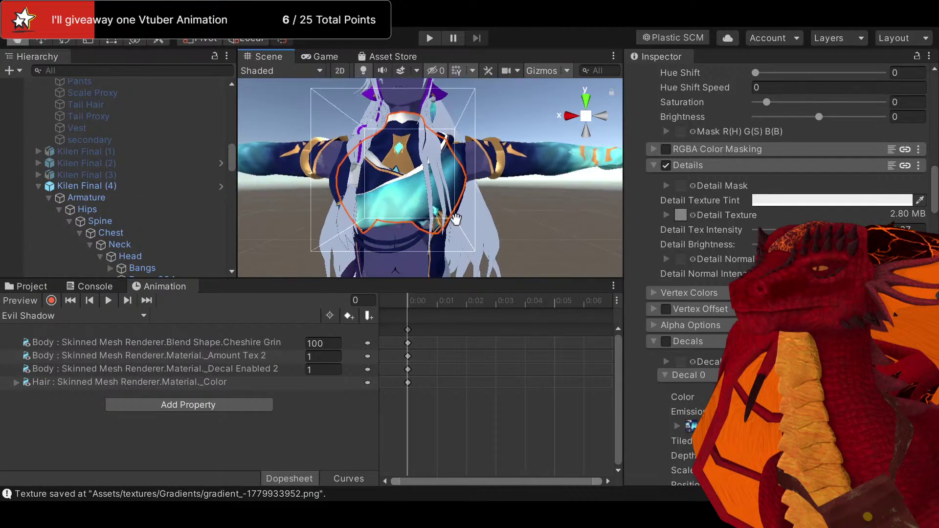
left_click(114, 301)
key("f")
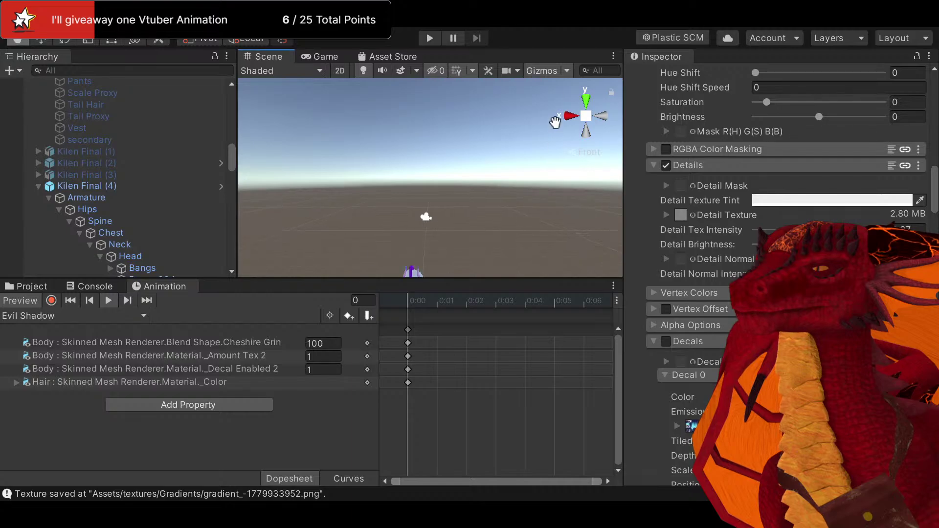
scroll(476, 113, "up", 2)
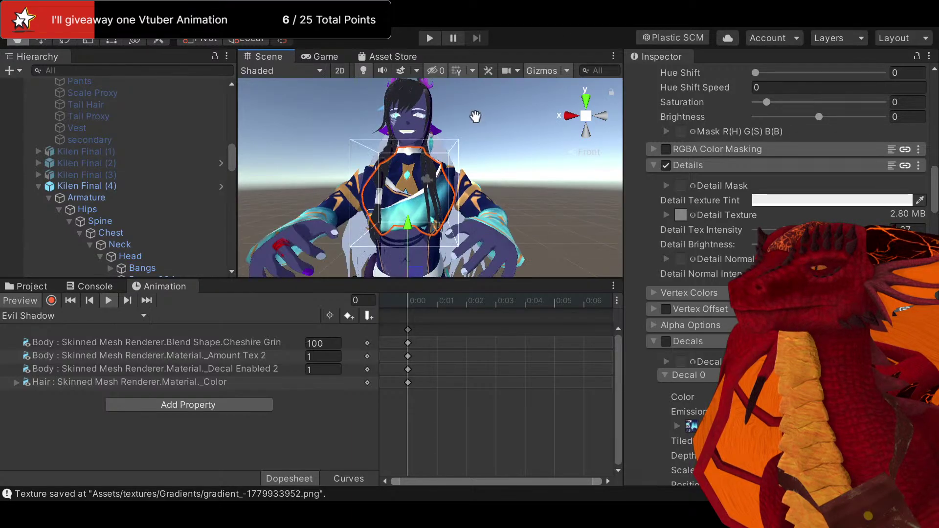
scroll(459, 136, "up", 3)
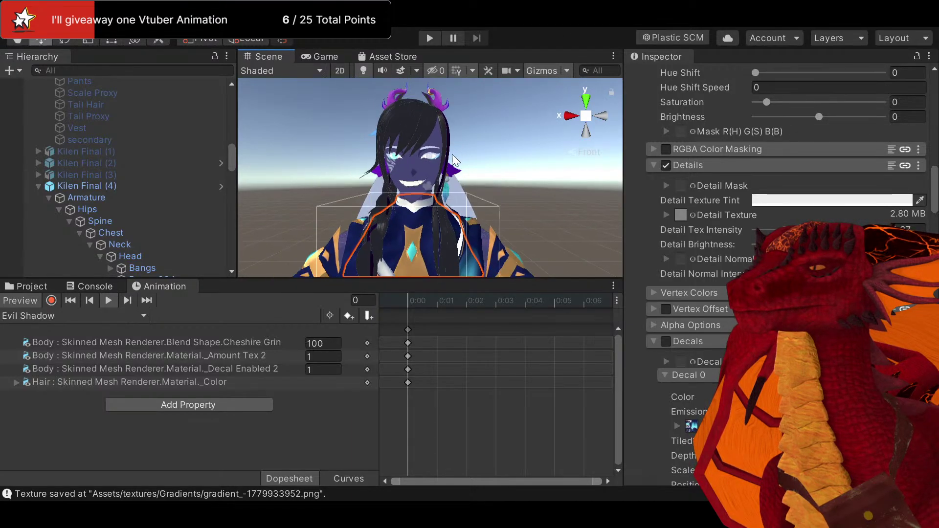
Review the clip's Hair material color, Body Decal Enabled 2 and Body Amount Tex 2 tracks
left_click(182, 382)
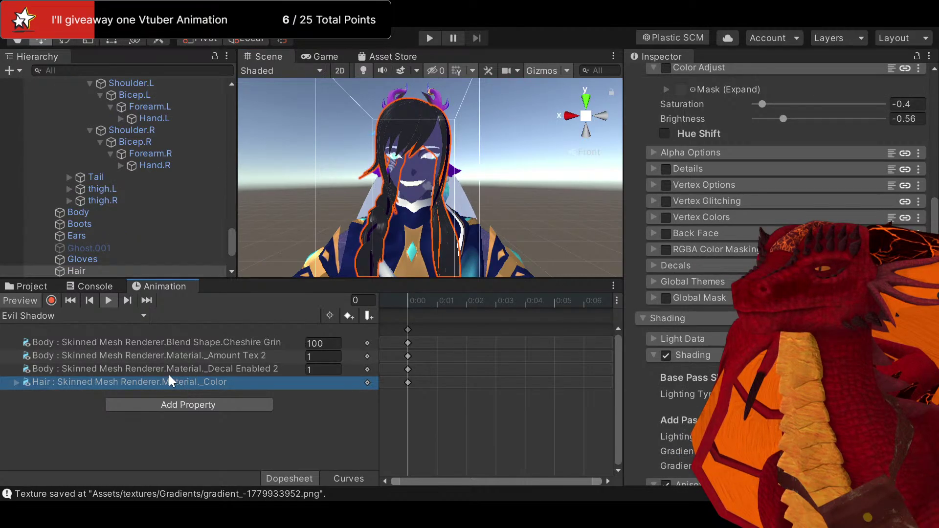
left_click(167, 369)
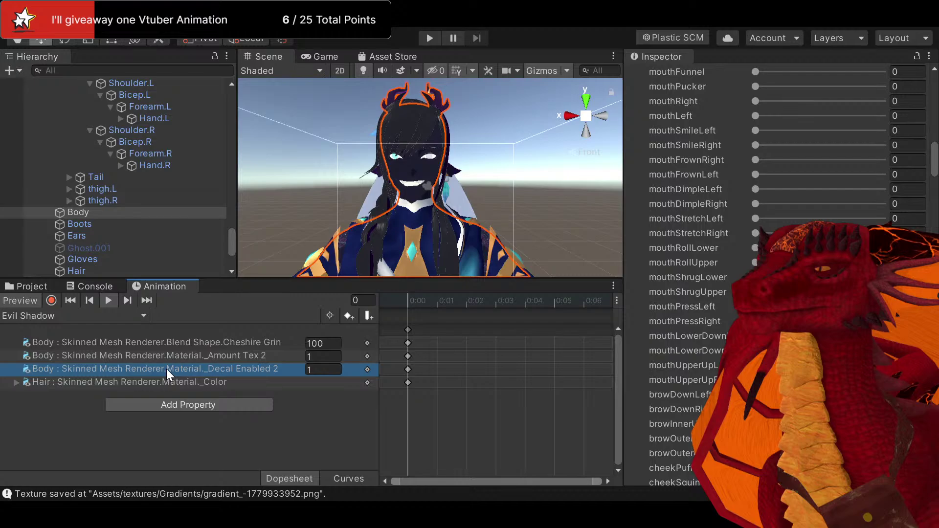
left_click(178, 383)
left_click(173, 372)
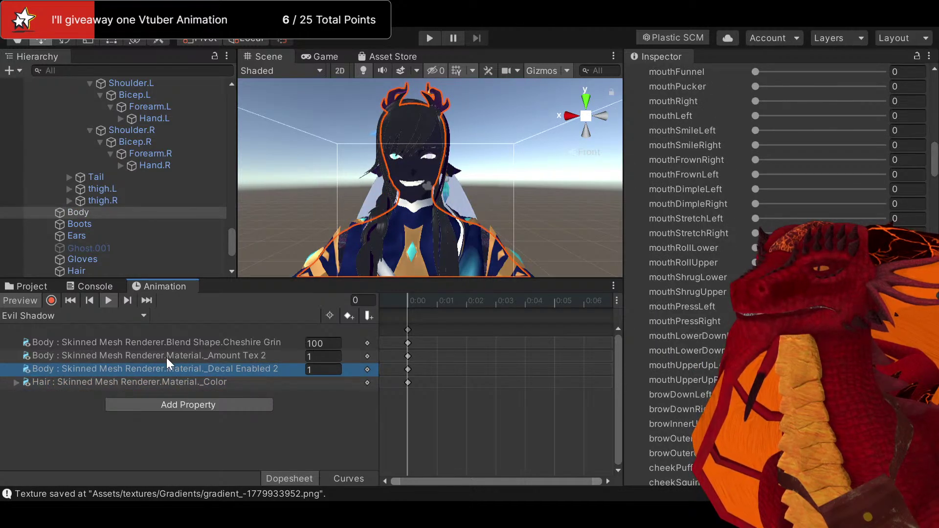
left_click(125, 359)
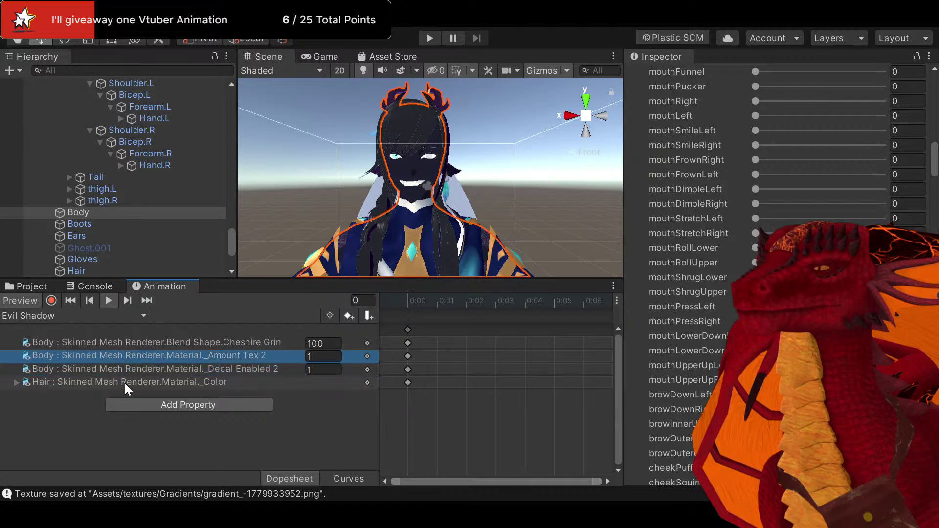
left_click(125, 382)
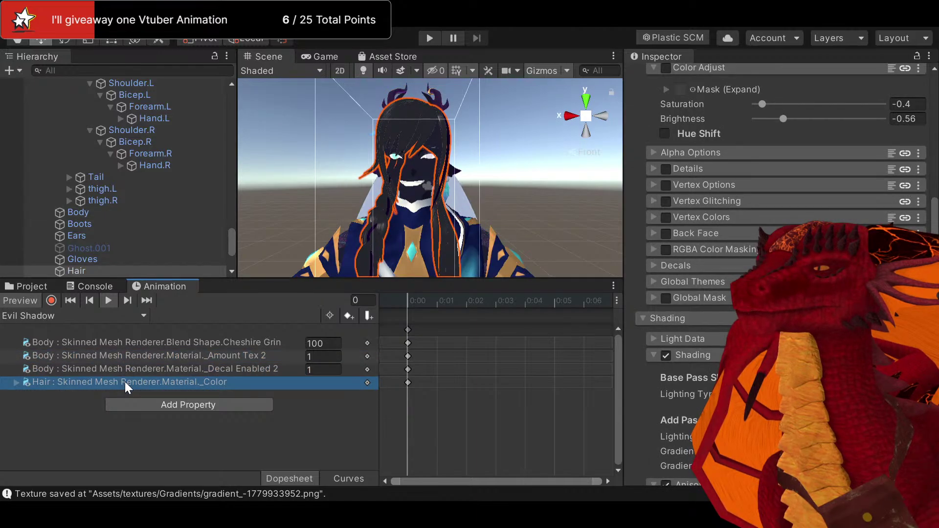
Record Decals turned on for the Jacket Hood Down mesh's material into the Evil Shadow clip
left_click(47, 301)
scroll(101, 203, "down", 5)
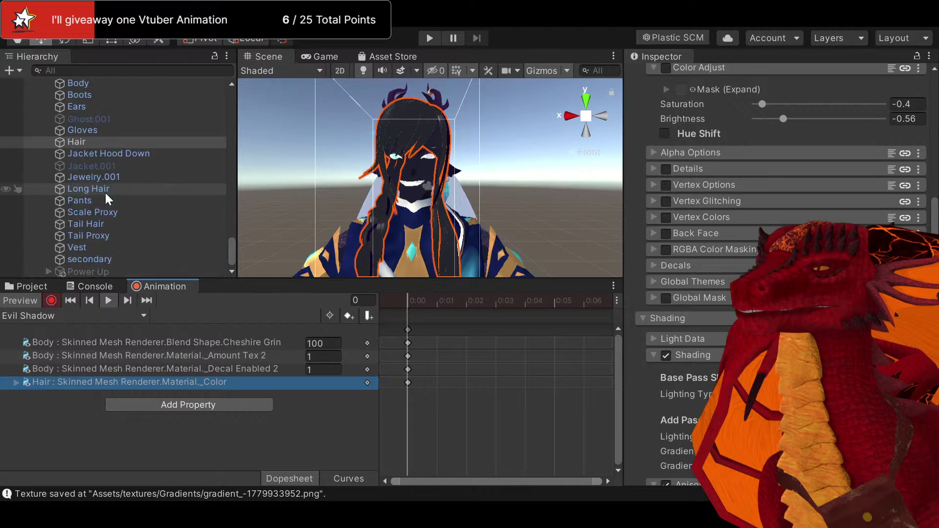
left_click(21, 286)
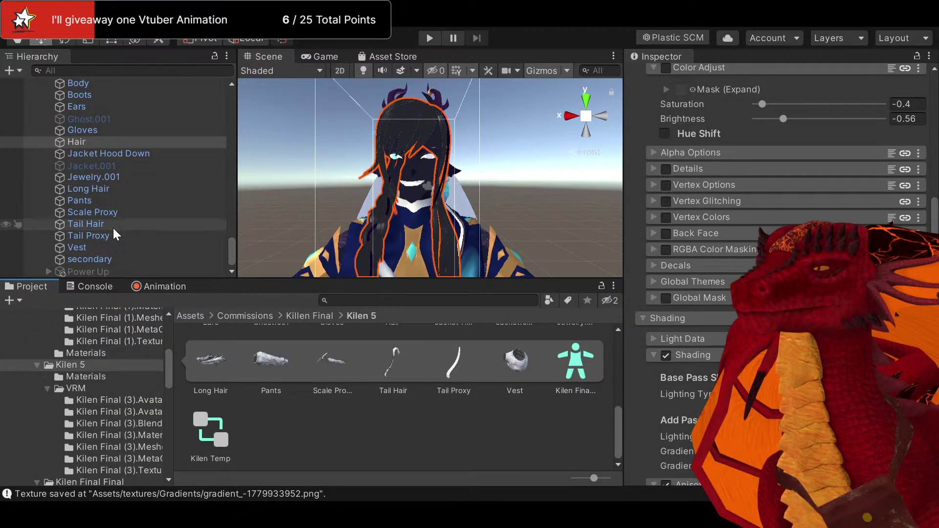
left_click(106, 142)
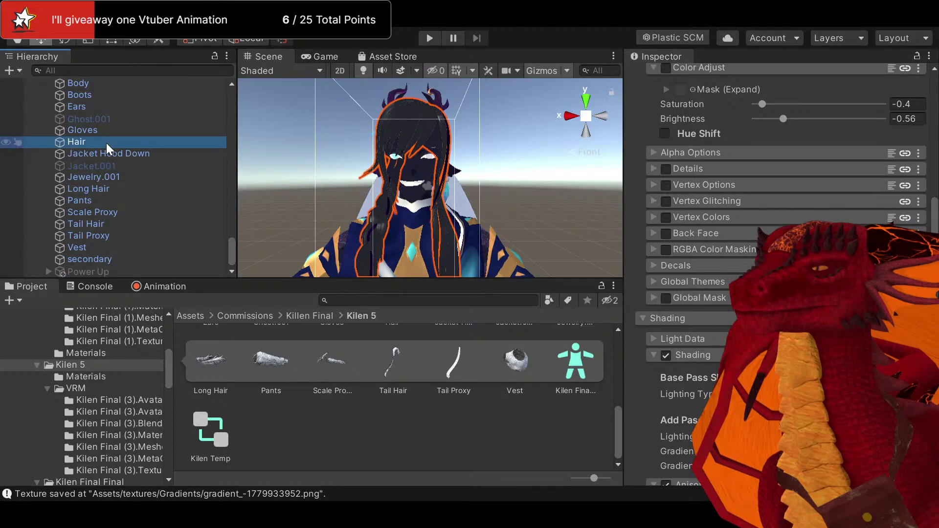
left_click(106, 154)
scroll(660, 288, "down", 20)
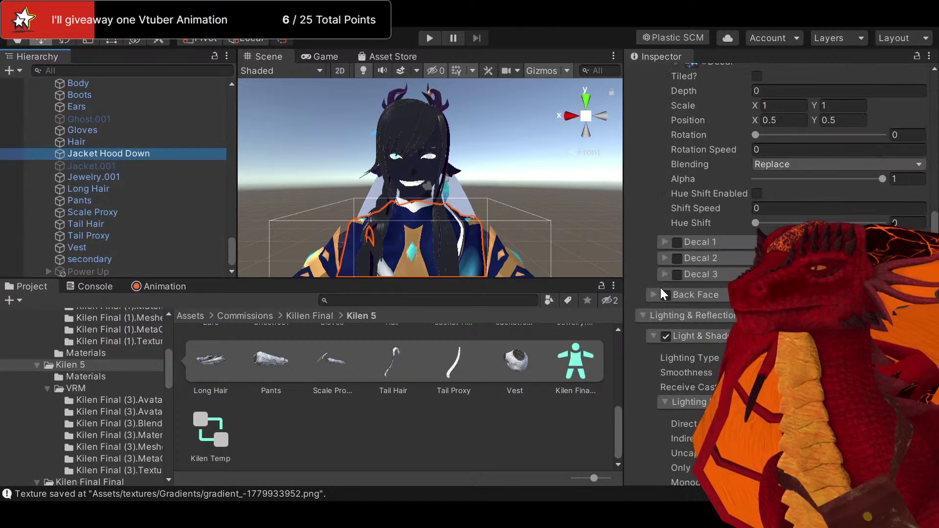
scroll(680, 293, "up", 15)
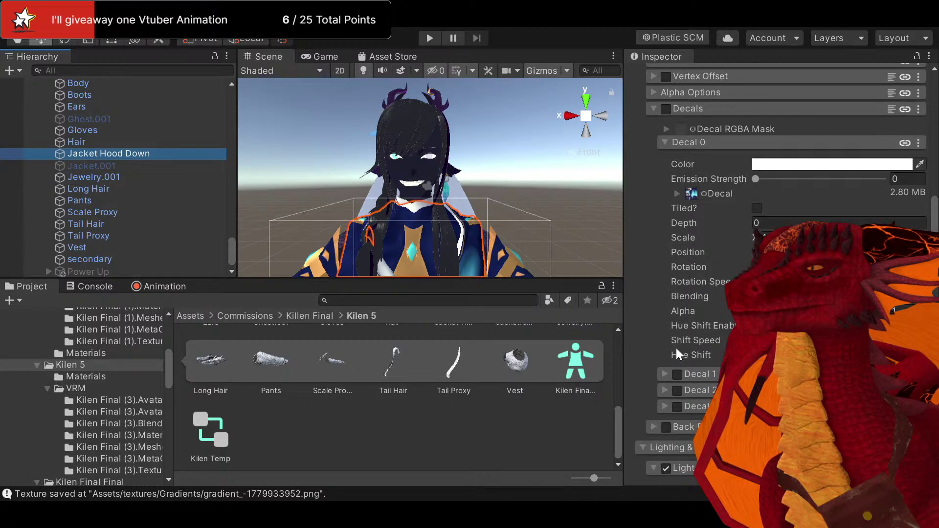
left_click(669, 110)
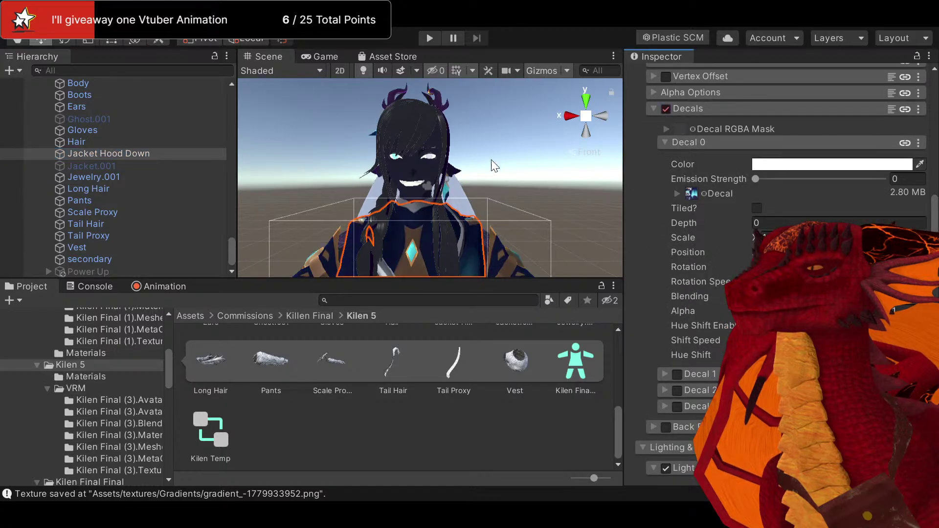
Examine the dark decal on the avatar's jacket and torso up close and from a distance
left_click_drag(494, 165, 472, 118, "alt")
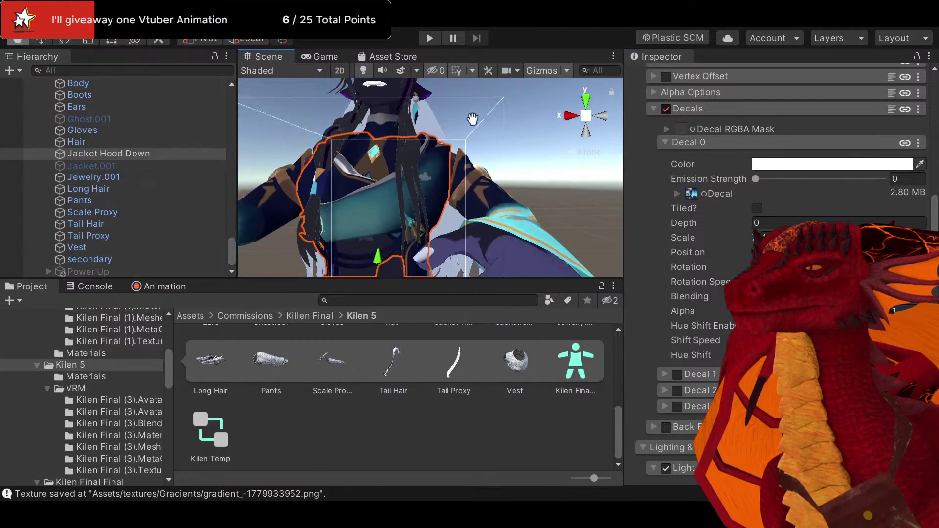
middle_click_drag(472, 119, 494, 116)
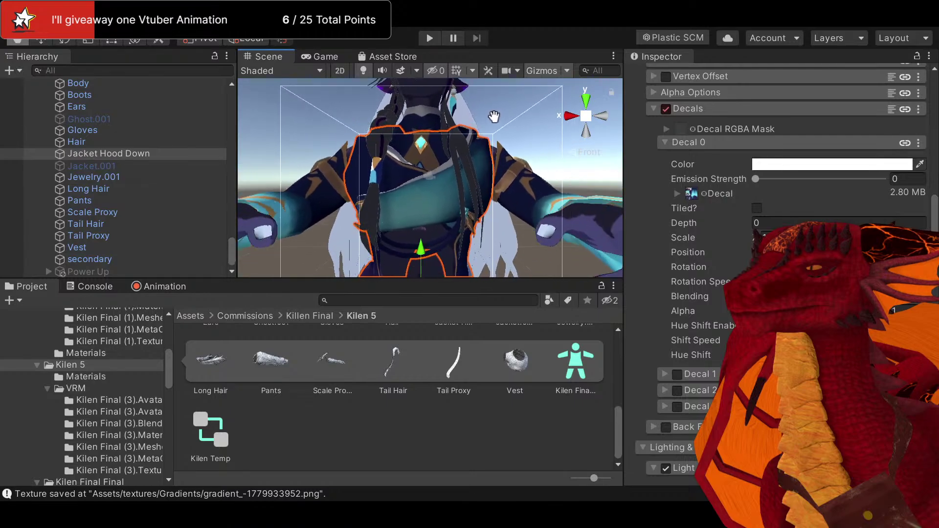
scroll(494, 117, "up", 2)
scroll(404, 165, "up", 3)
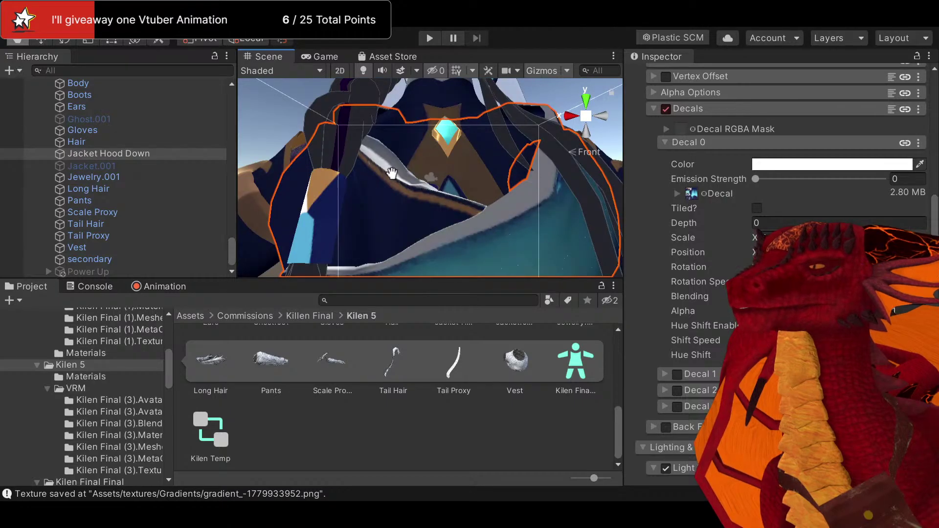
mouse_move(392, 172)
middle_mouse_down()
mouse_move(420, 158)
mouse_move(400, 172)
middle_mouse_up()
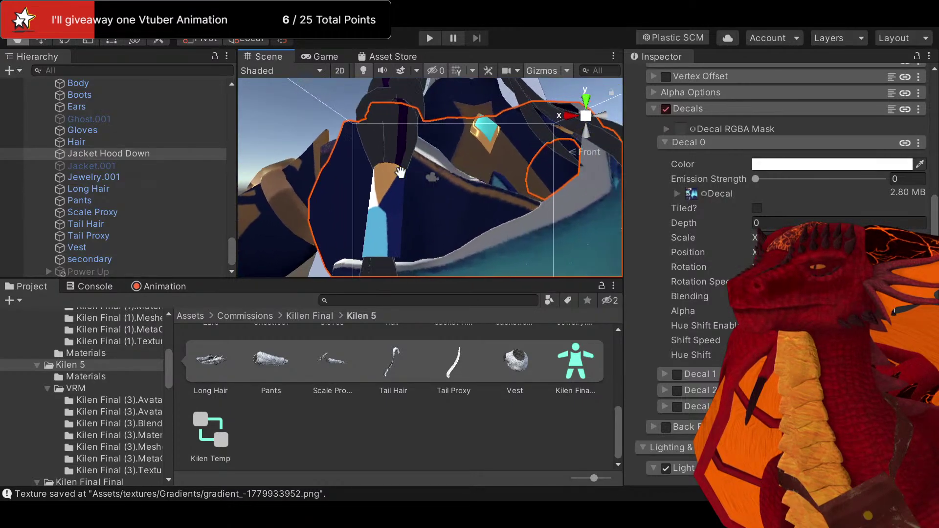
scroll(400, 172, "down", 5)
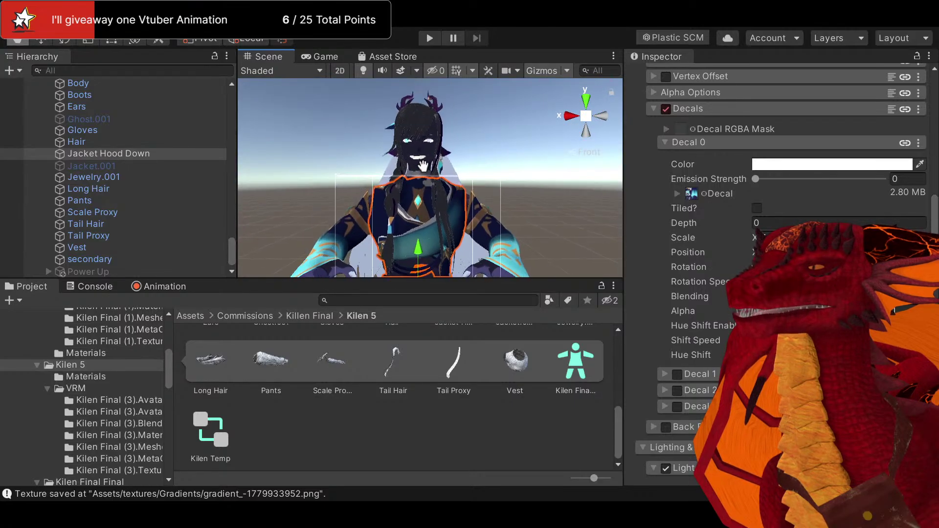
scroll(423, 171, "up", 4)
scroll(425, 172, "down", 3)
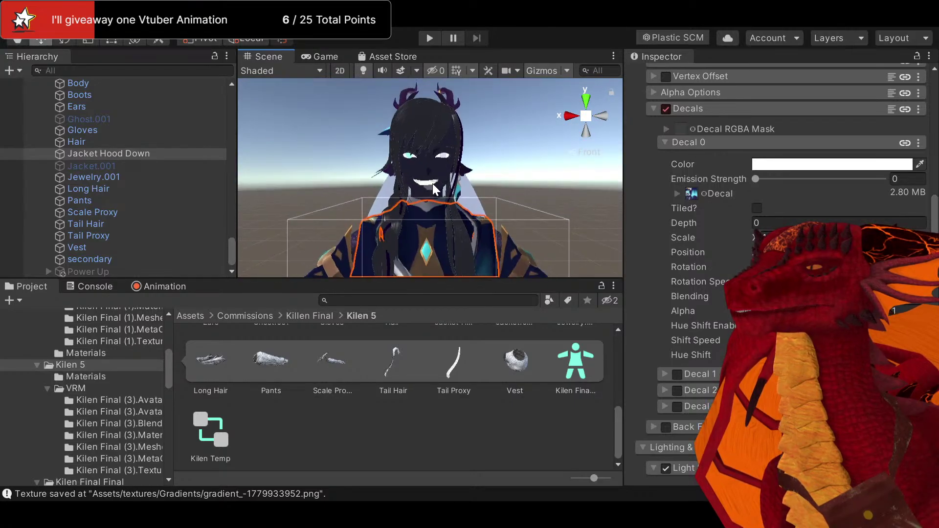
Stop recording the Evil Shadow clip and turn off Decals on the Jacket Hood Down material
left_click(148, 287)
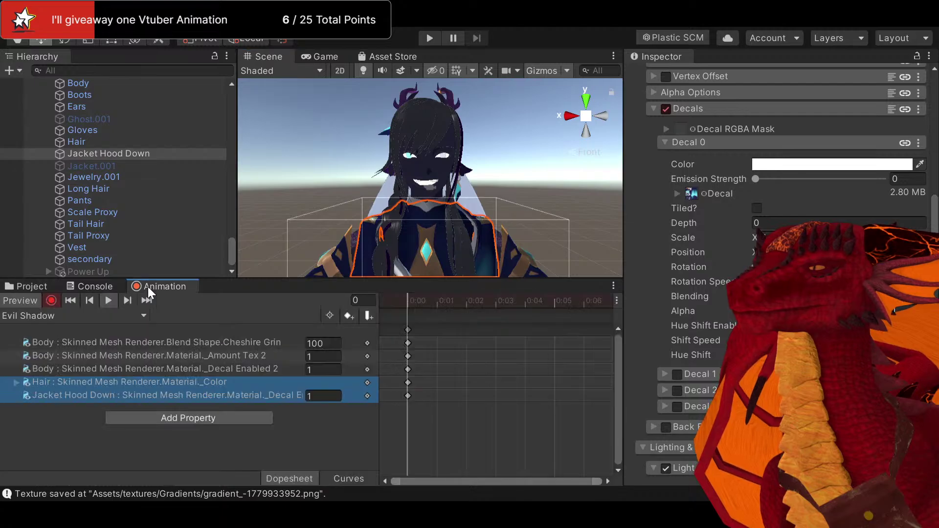
left_click(46, 299)
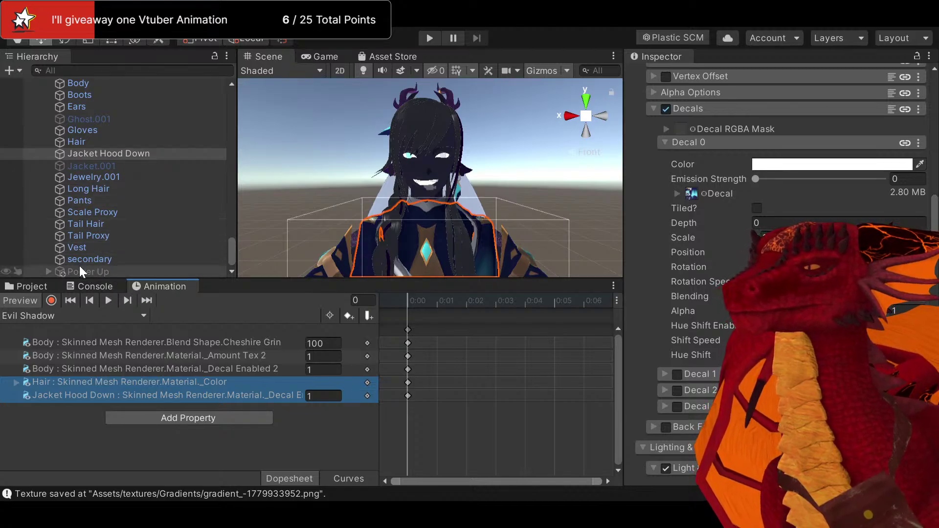
left_click(666, 109)
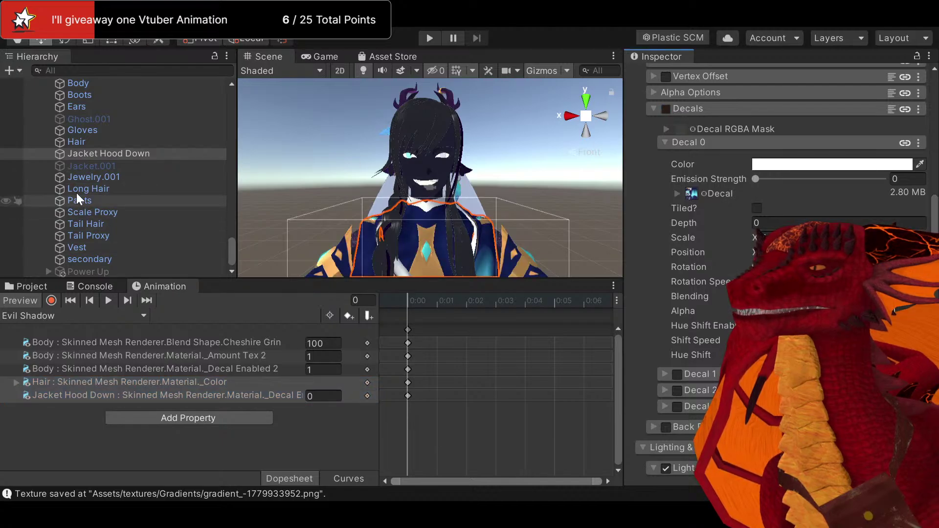
Set Amount Texture 2 to 0 on the Body mesh's material
scroll(686, 225, "down", 5)
scroll(125, 138, "up", 5)
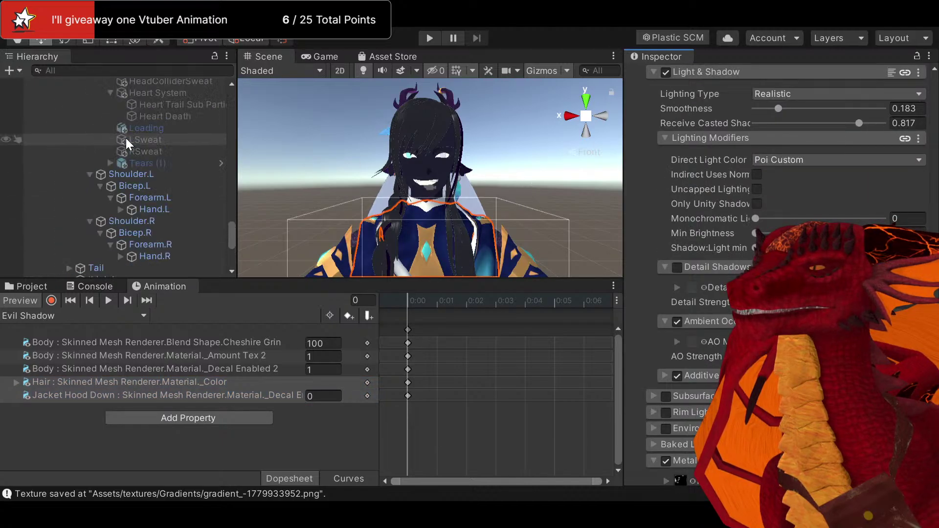
scroll(126, 143, "down", 5)
scroll(98, 105, "up", 2)
scroll(91, 127, "up", 3)
left_click(85, 171)
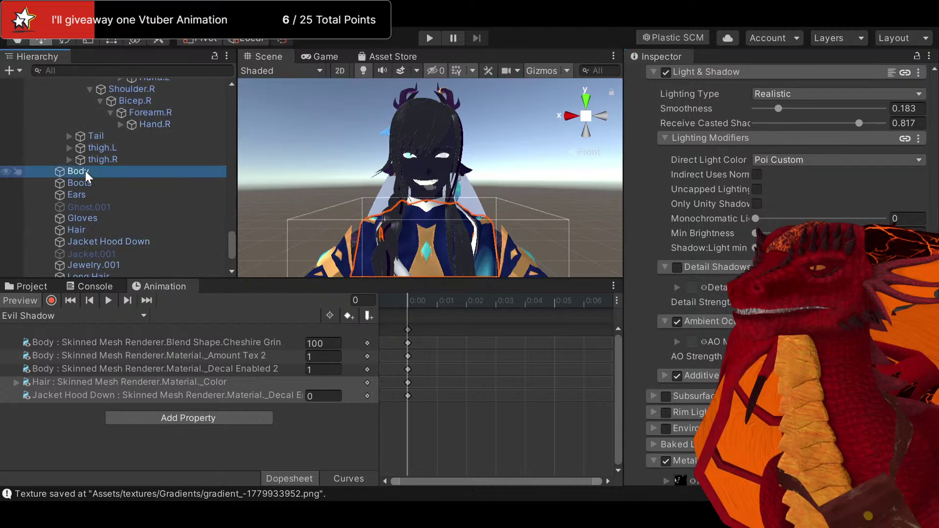
scroll(714, 231, "down", 4)
scroll(712, 230, "down", 12)
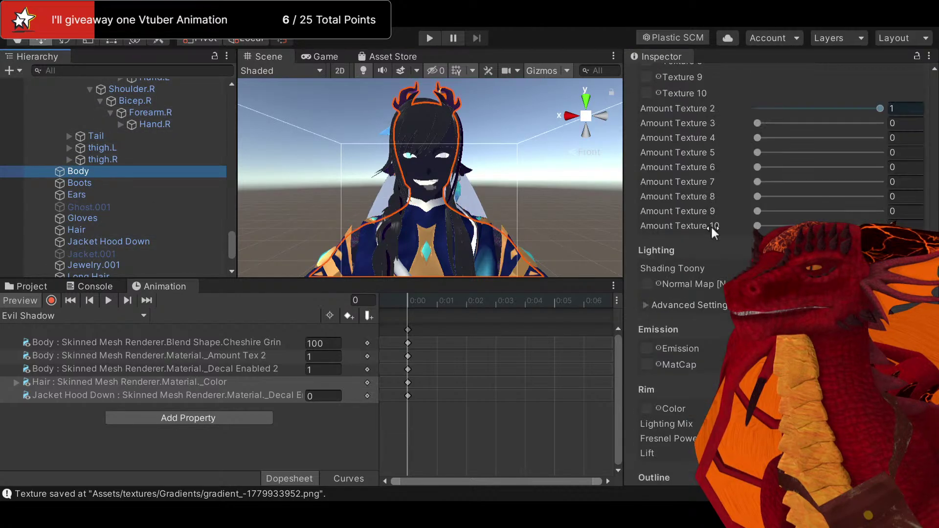
scroll(711, 225, "up", 5)
left_click_drag(846, 108, 705, 101)
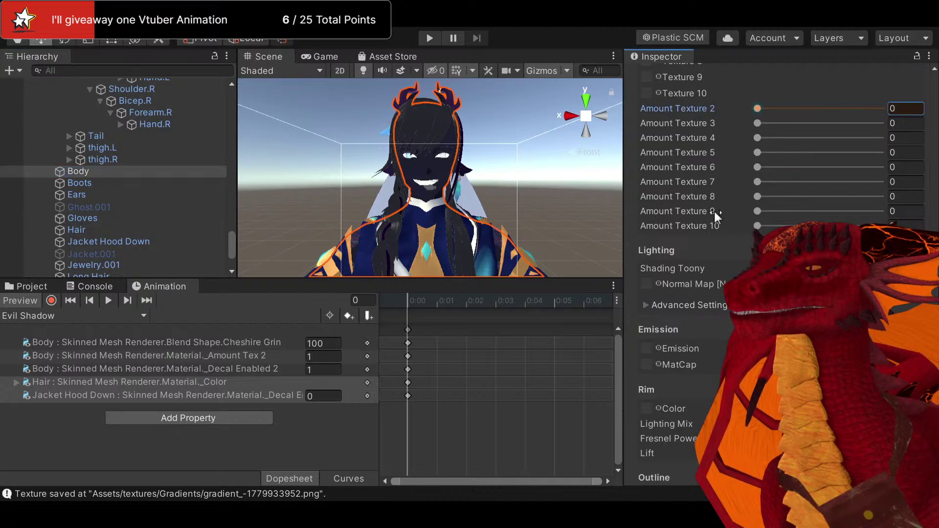
On the Body mesh's Sonic Skin material, turn Decals on and Decal 2 off
scroll(714, 210, "down", 8)
scroll(714, 211, "down", 10)
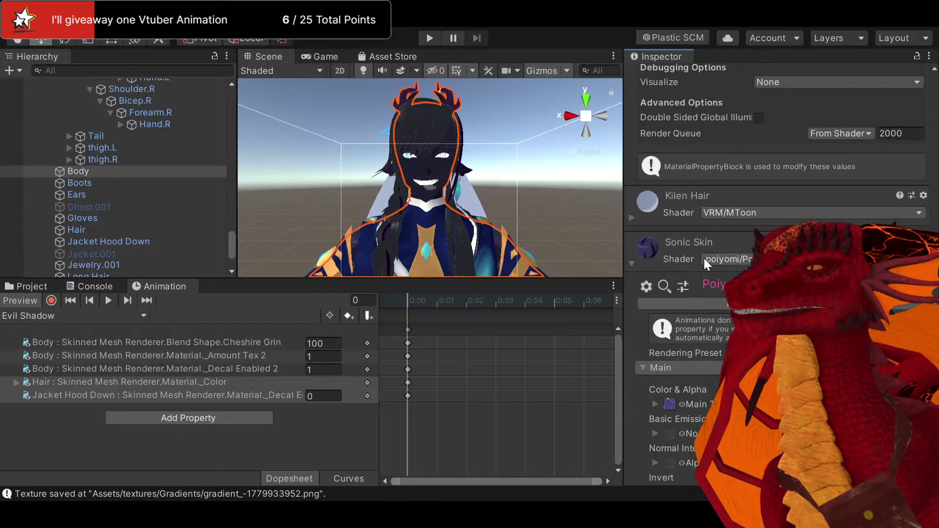
scroll(702, 258, "down", 15)
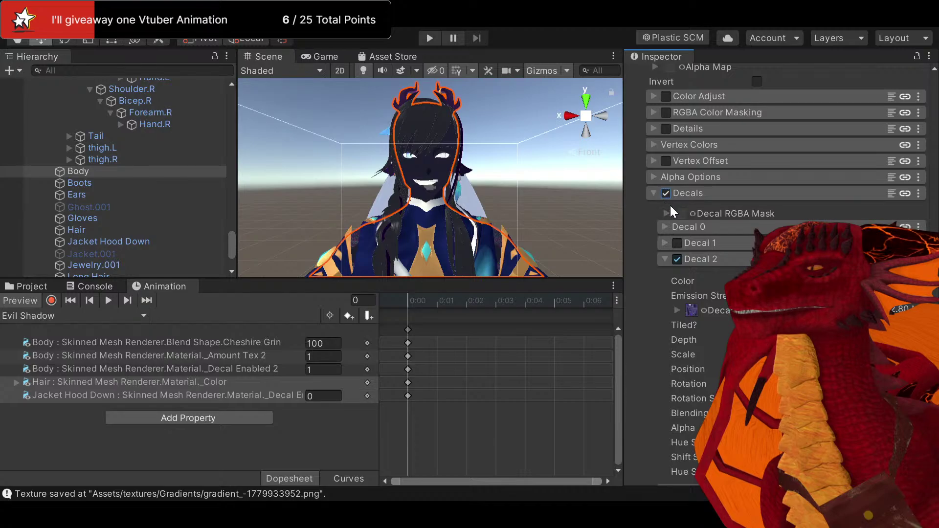
key("ctrl+z")
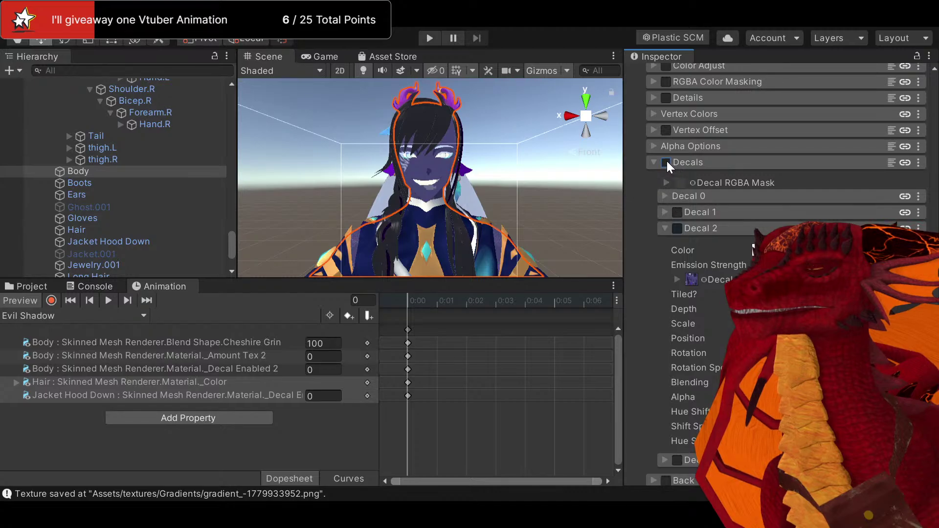
left_click(666, 162)
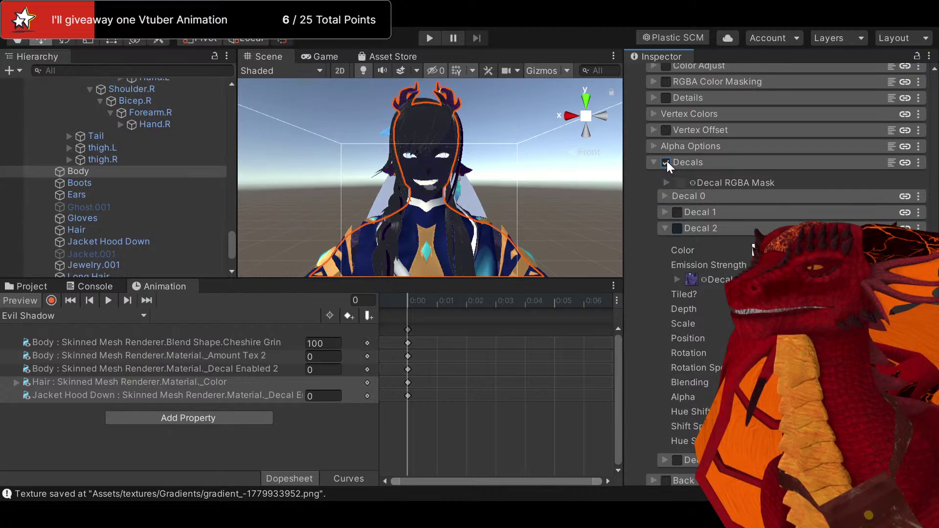
left_click(678, 228)
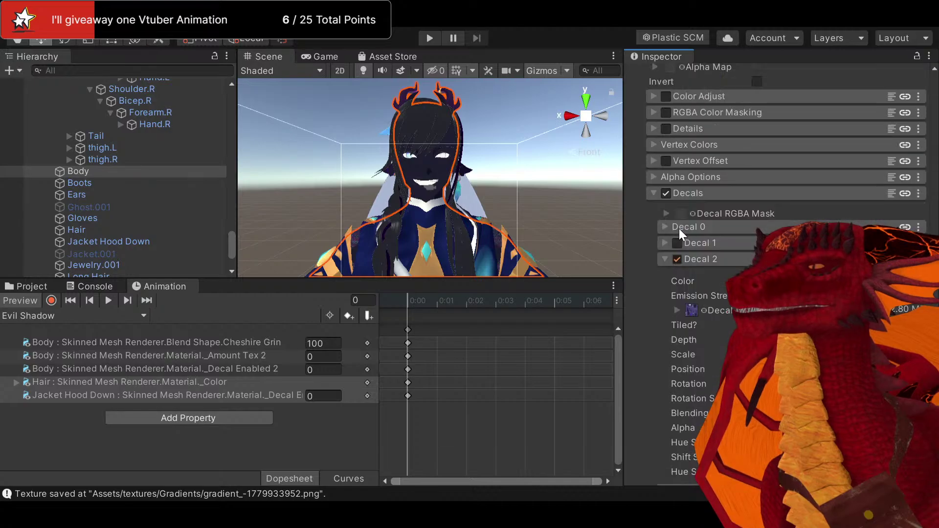
left_click(678, 259)
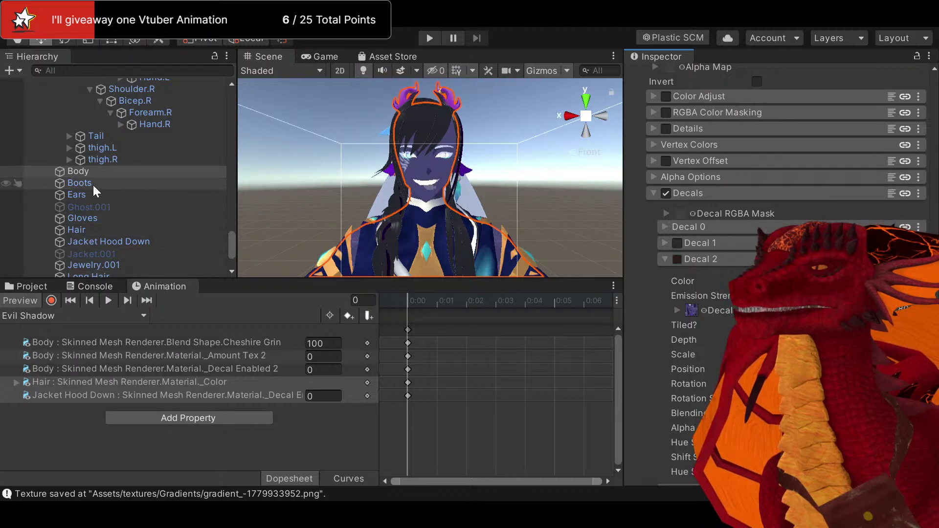
Examine the Hair mesh's Hair Base material settings, from color and normals through shading to the special effects
left_click(87, 227)
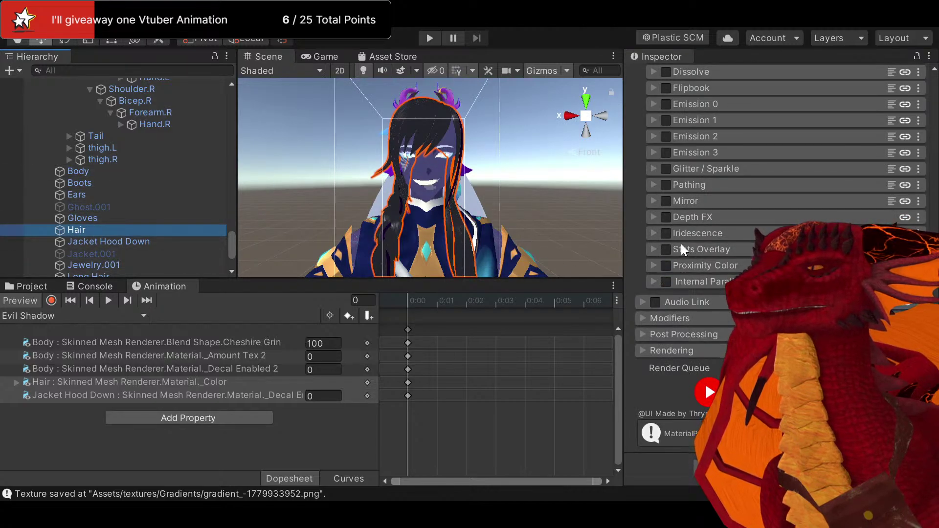
scroll(682, 244, "up", 6)
scroll(675, 261, "up", 3)
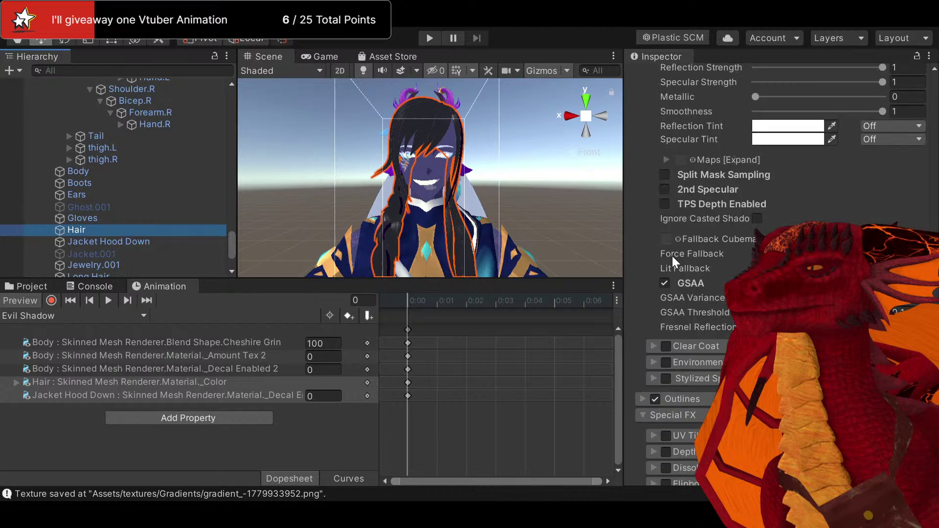
scroll(672, 256, "up", 12)
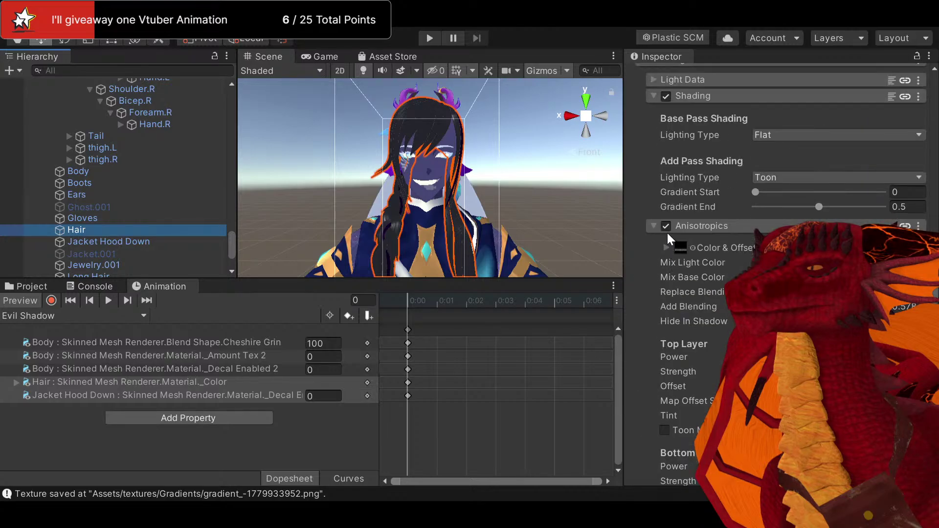
scroll(669, 230, "up", 8)
scroll(670, 323, "up", 5)
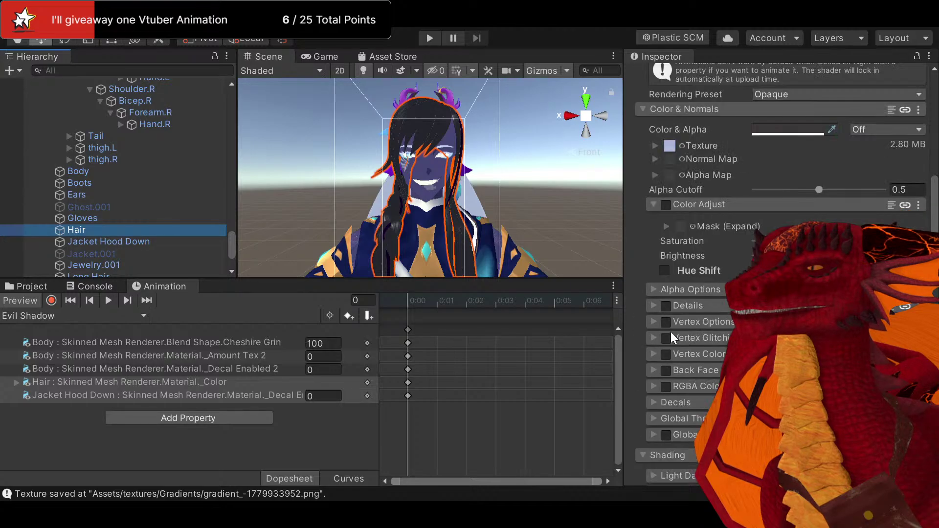
scroll(670, 331, "up", 3)
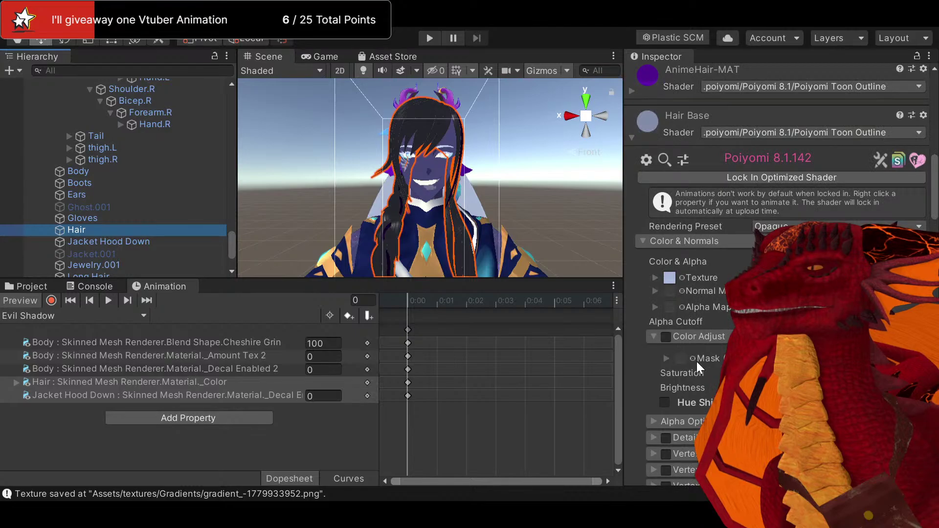
scroll(696, 362, "down", 5)
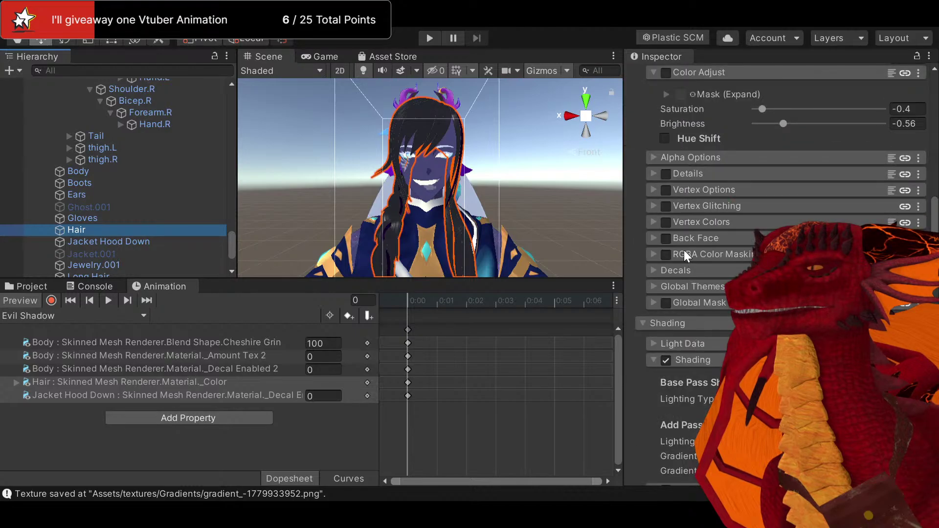
scroll(682, 342, "down", 15)
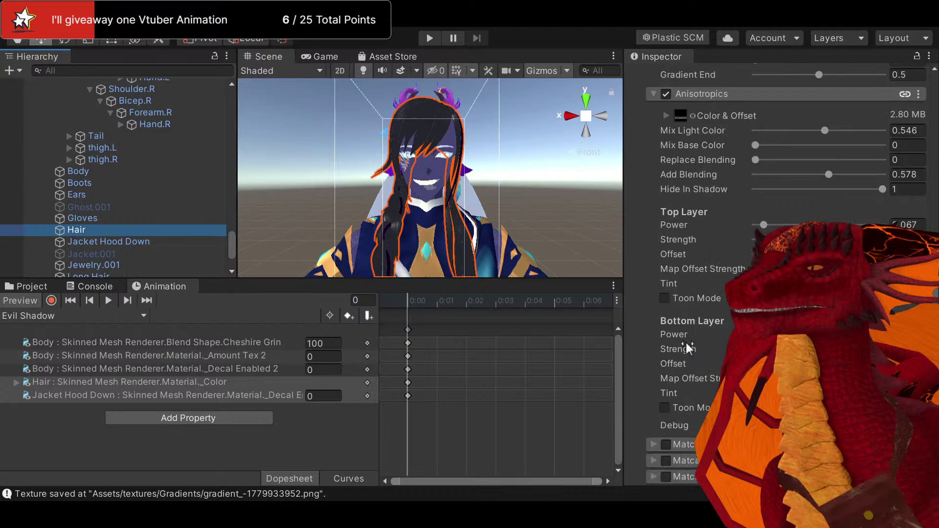
scroll(690, 328, "down", 10)
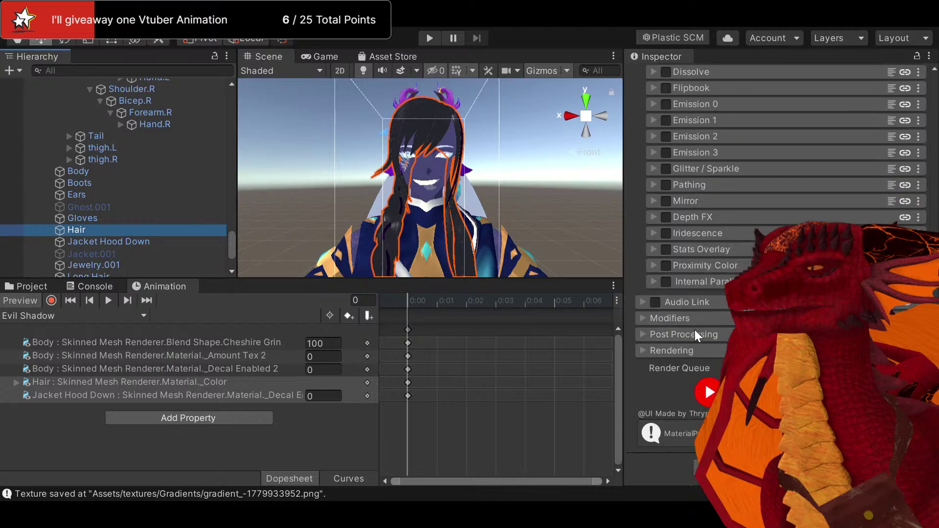
scroll(694, 329, "up", 20)
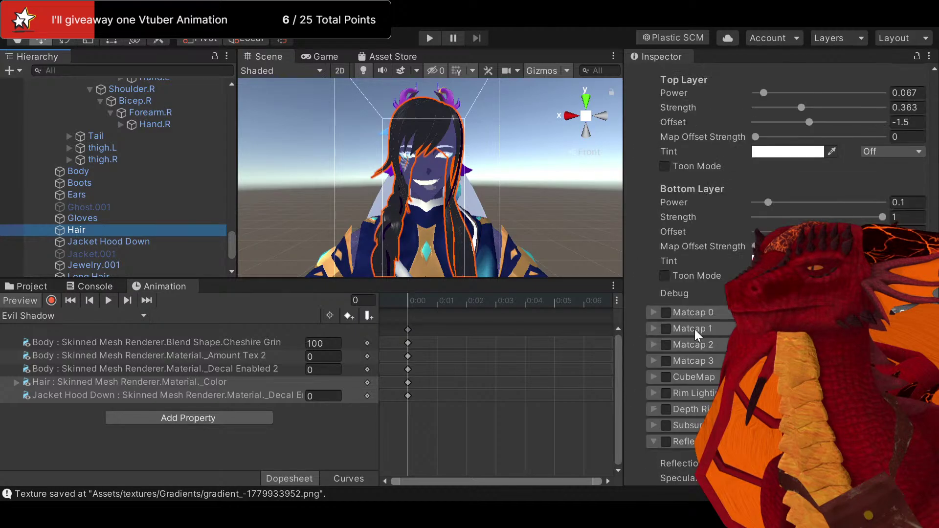
scroll(695, 330, "up", 10)
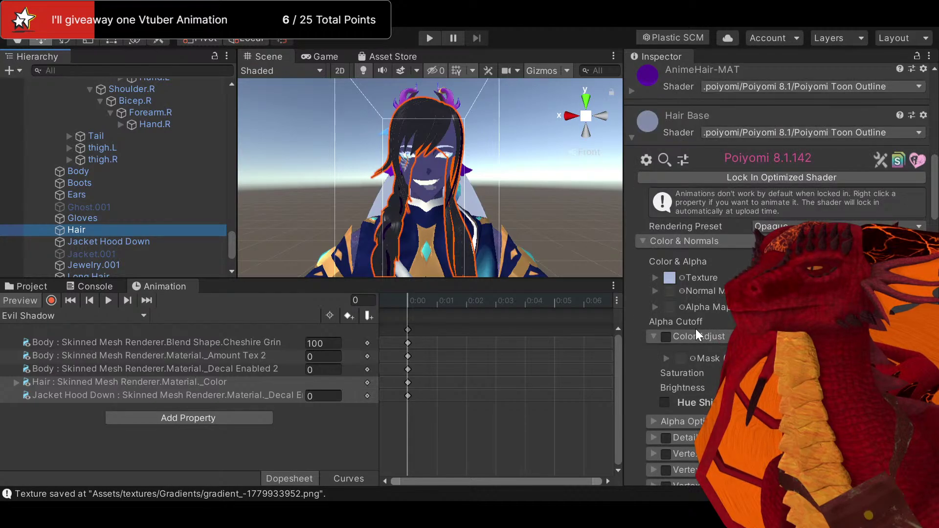
Restore the light base color in the Hair mesh's Hair Base material under Color & Alpha
left_click(678, 261)
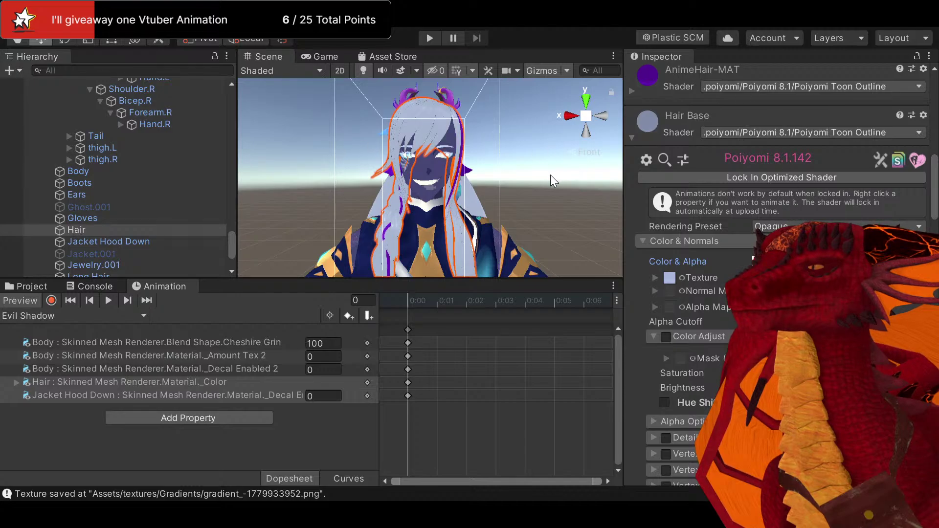
left_click(115, 229)
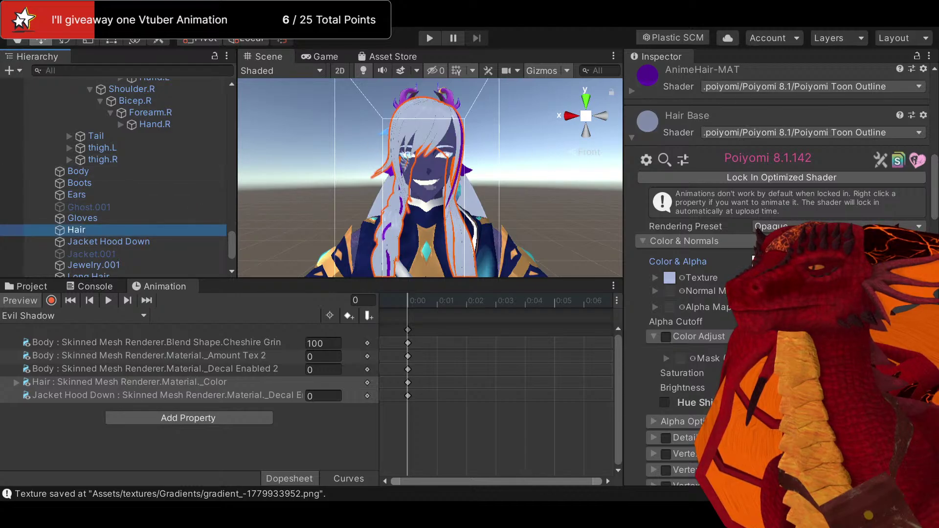
scroll(782, 269, "down", 9)
scroll(782, 269, "up", 10)
scroll(777, 268, "up", 7)
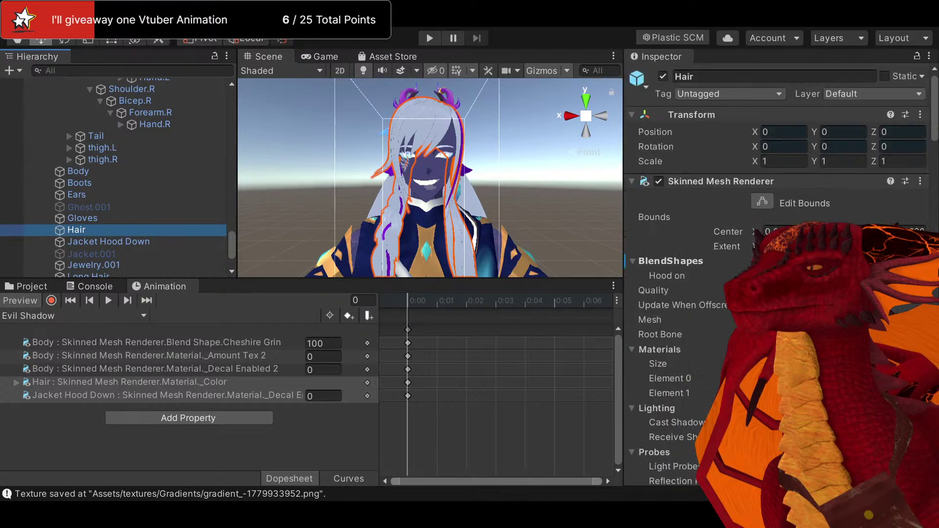
Clear the Cheshire Grin blend shape on the Body mesh so the face returns to neutral
left_click(79, 171)
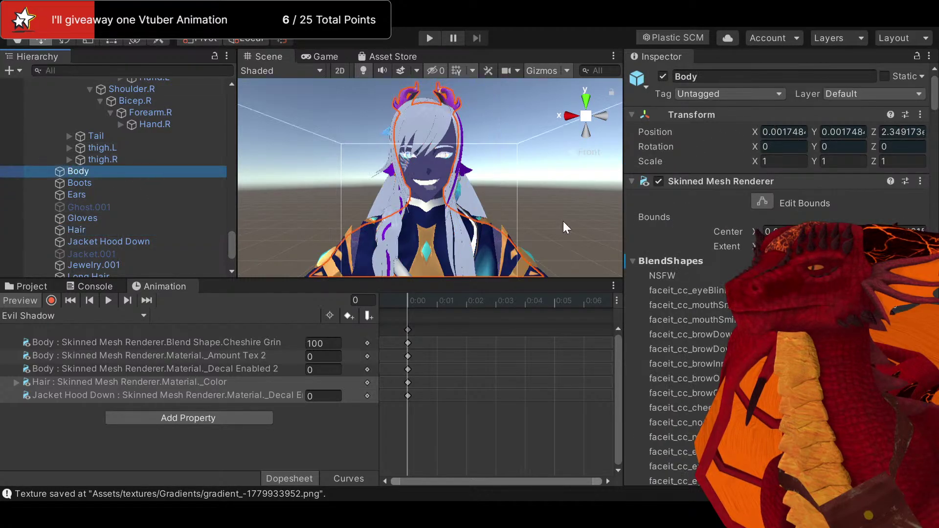
scroll(700, 319, "down", 20)
scroll(699, 319, "up", 5)
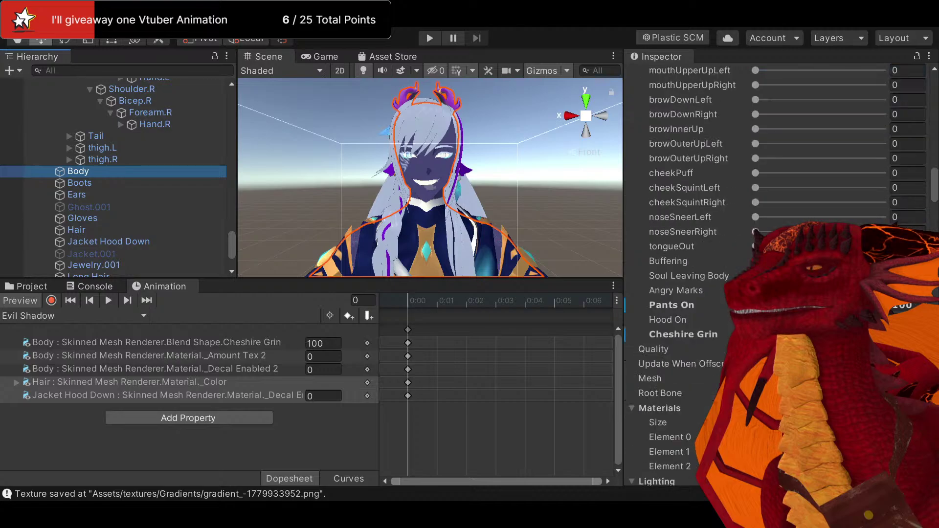
left_click(691, 330)
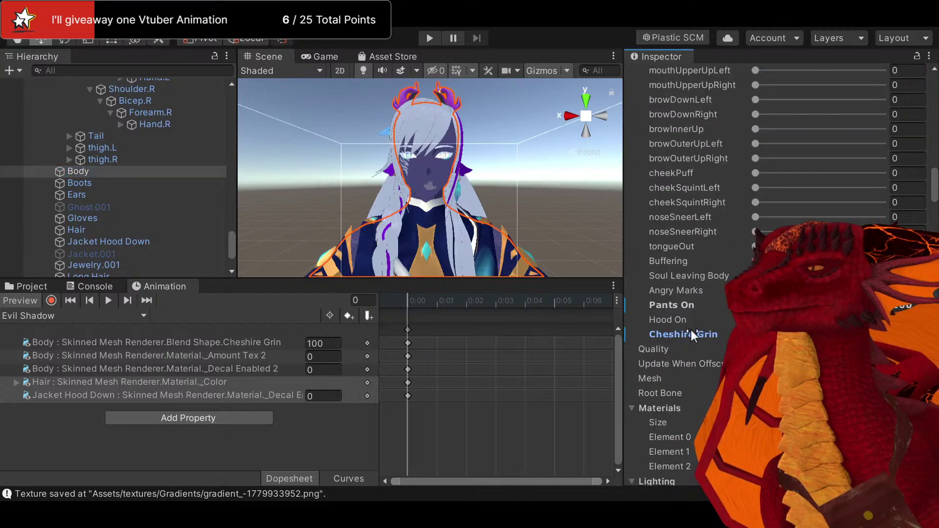
Remove the animator controller from the Animator of the Kilen Final (4) root object
left_click(32, 287)
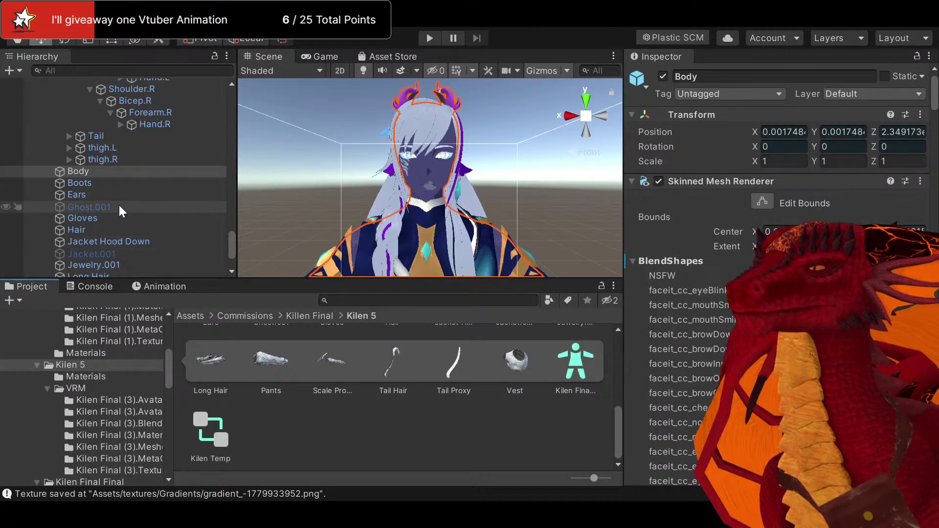
scroll(118, 200, "up", 5)
scroll(115, 185, "up", 15)
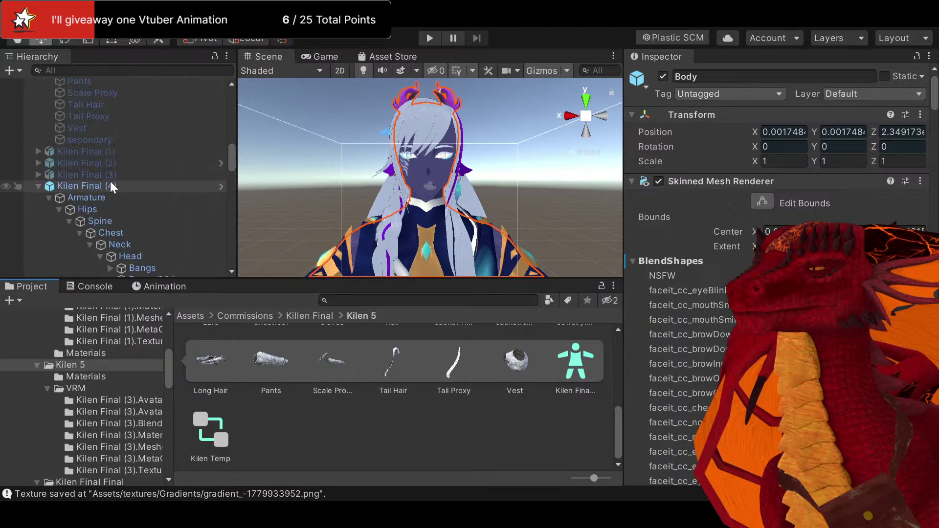
left_click(107, 187)
left_click(756, 244)
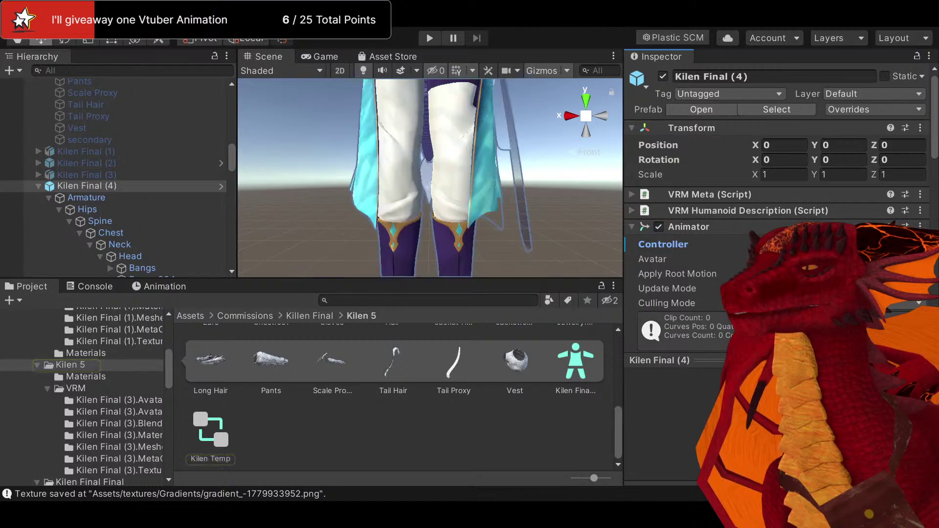
Add a VSF_Animations component to Kilen Final (4) and assign Sparkle to Sparkles, Hearts to Hearts and Power Up to Power Up
scroll(718, 254, "down", 10)
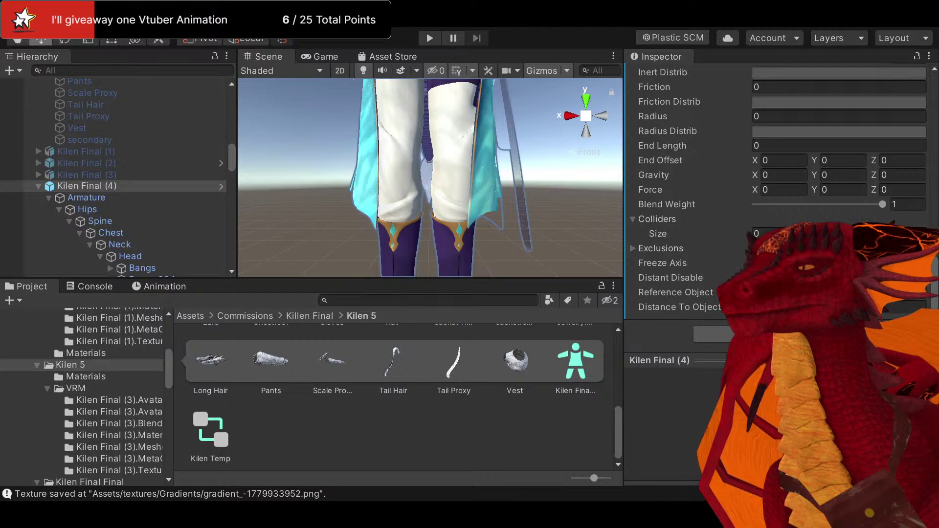
left_click(723, 332)
left_click(728, 336)
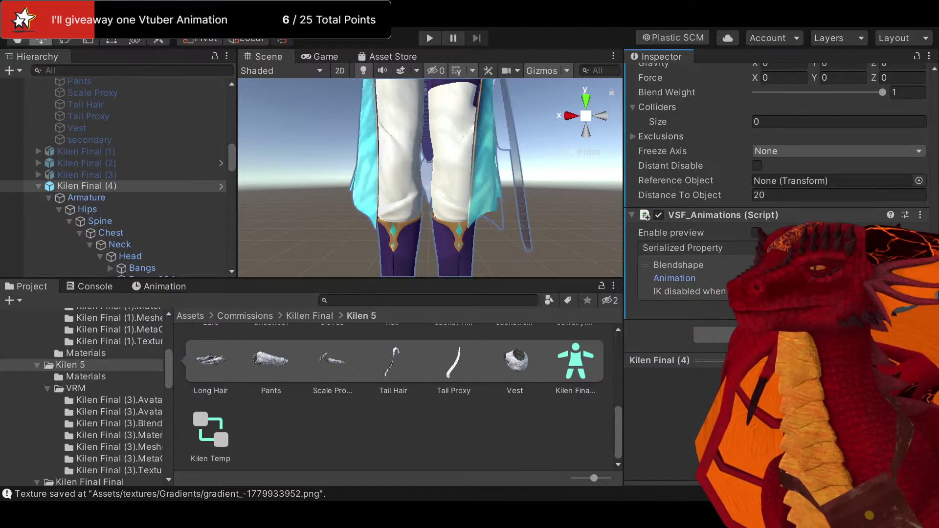
left_click(888, 306)
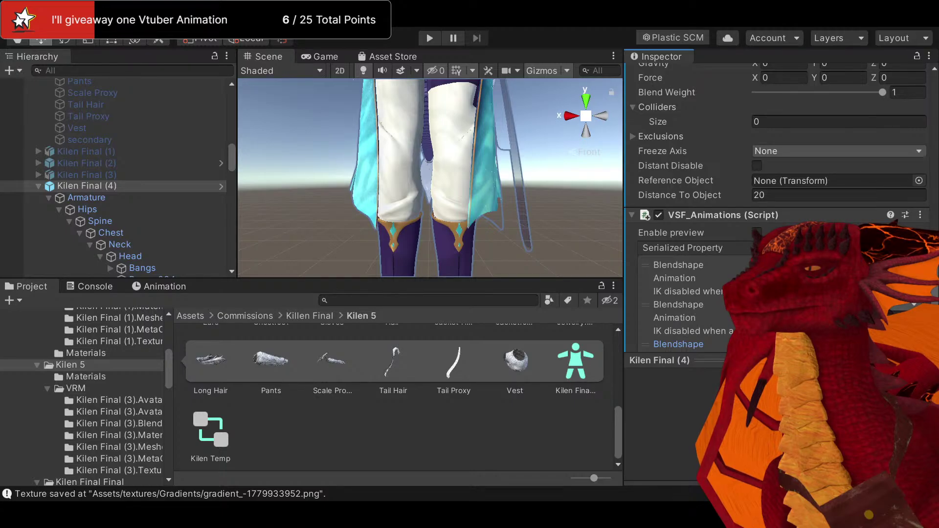
scroll(777, 196, "down", 3)
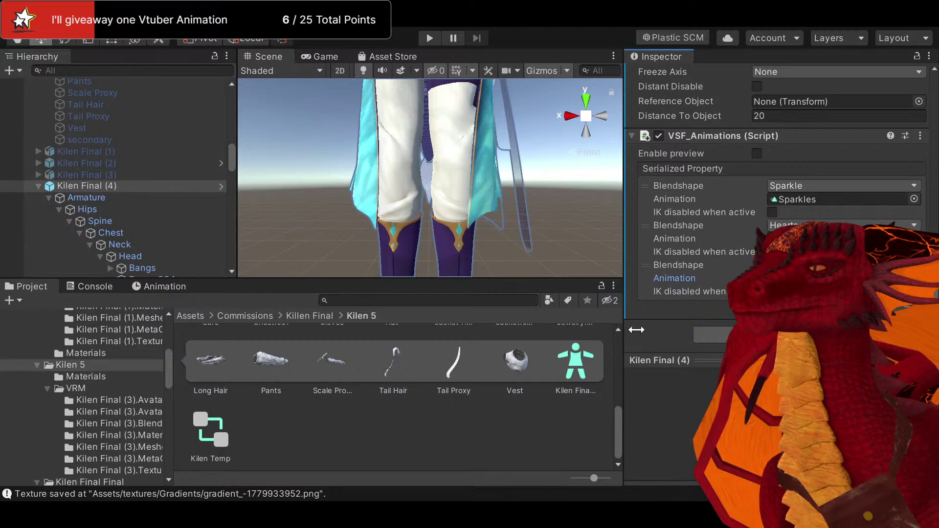
In VSF_Animations, assign Embarressed to Embarressed Shadow, Buffering to Loading, Cry to Cry and Cheshire Grin to Evil Shadow
left_click(895, 312)
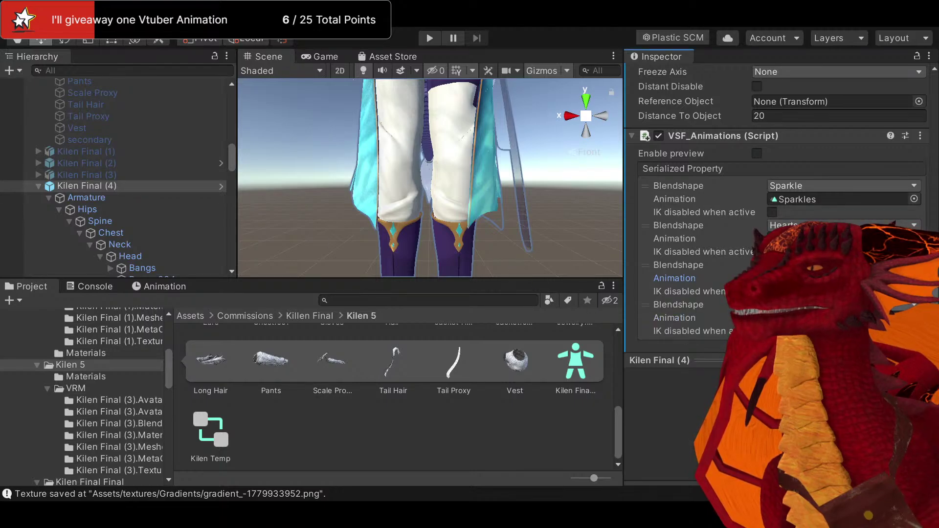
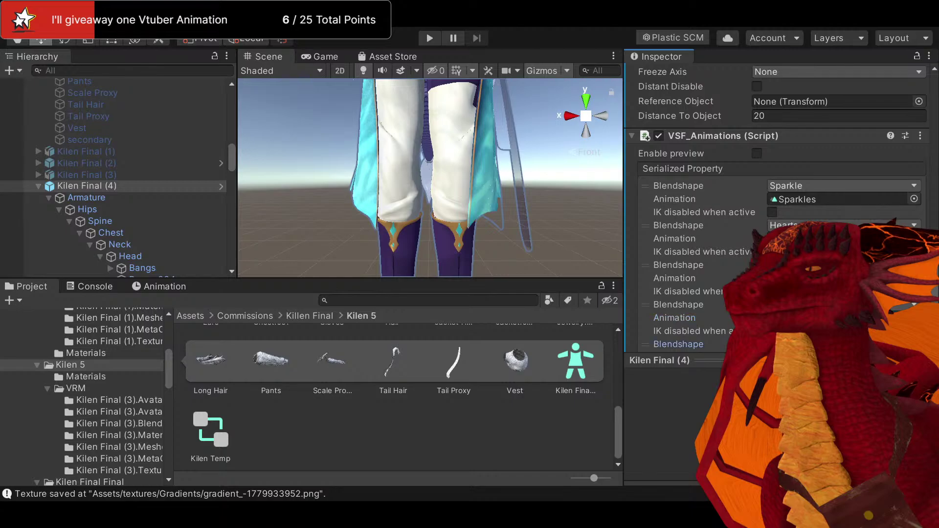
scroll(778, 205, "down", 4)
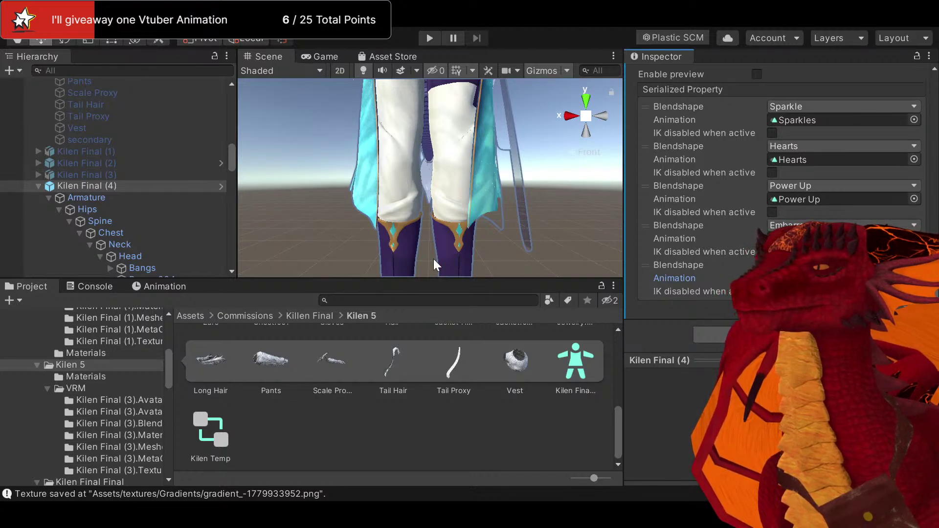
left_click(889, 309)
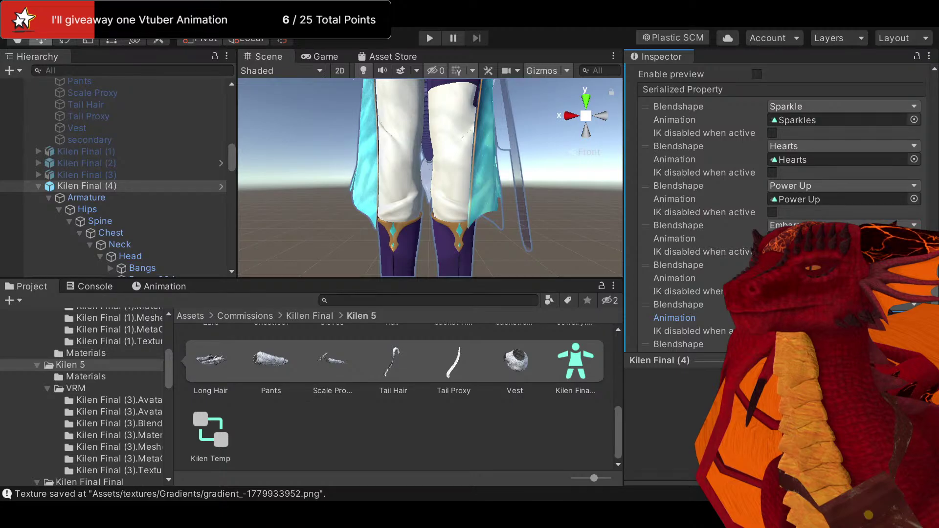
scroll(778, 195, "down", 3)
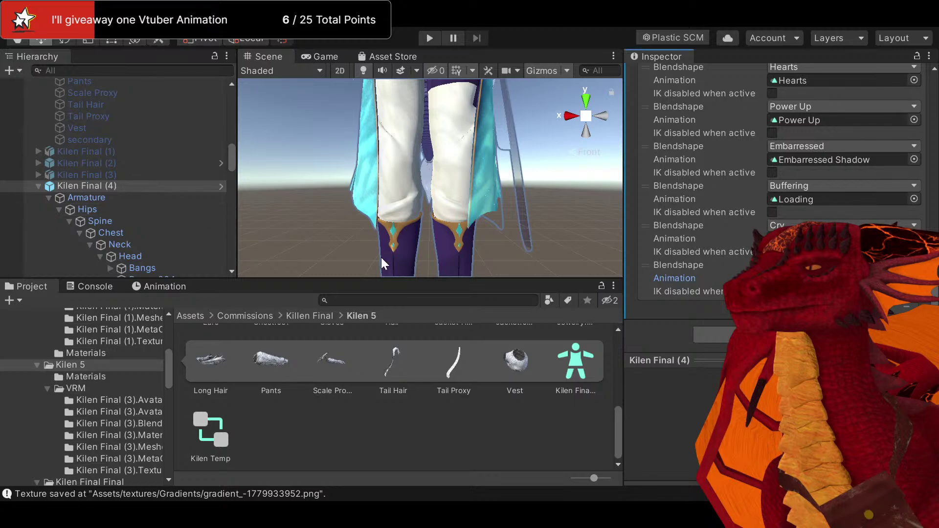
Add VSF_Animations entries pairing the Soul Leaving Body, Hood On, Jacket Off and Naked blendshapes with their same-named animation clips
left_click(714, 335)
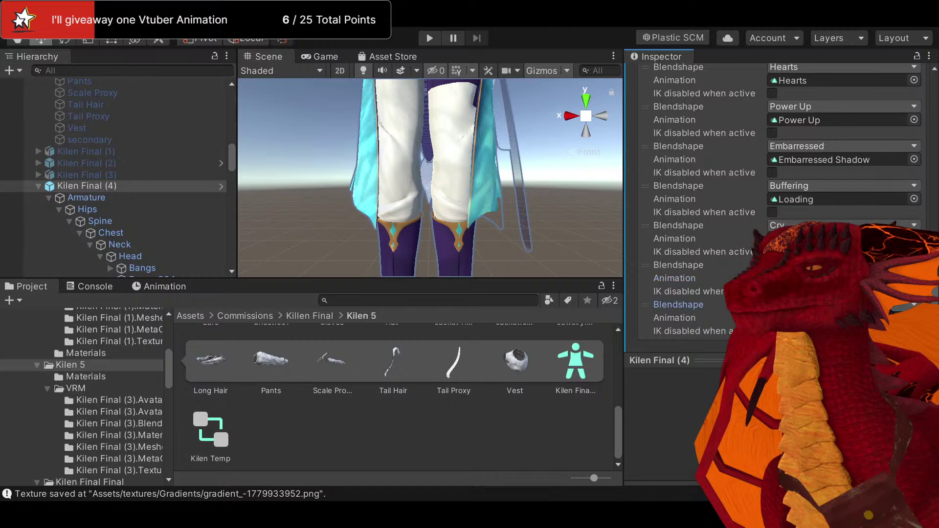
left_click(841, 317)
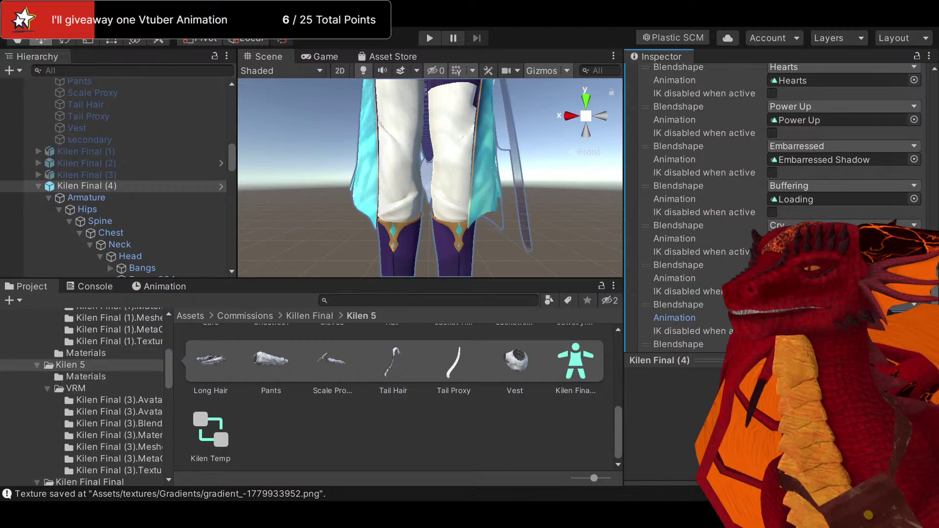
scroll(777, 196, "down", 3)
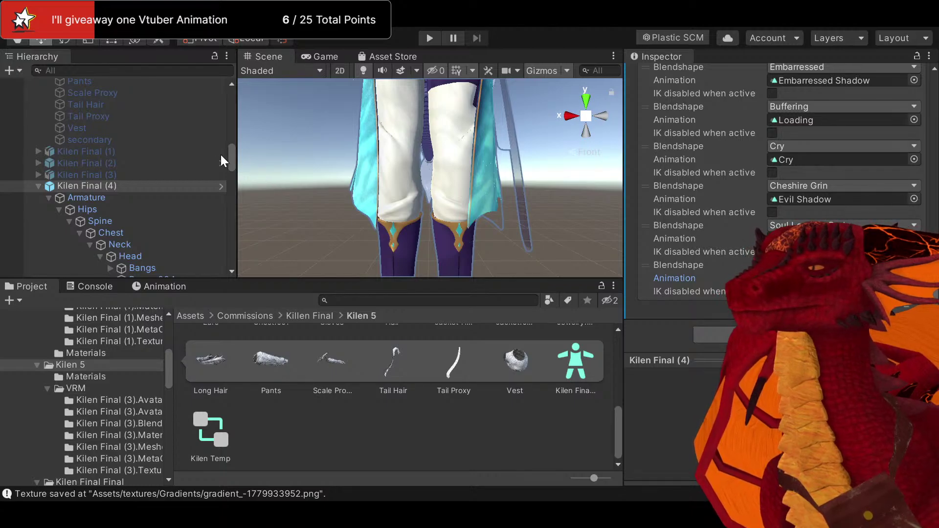
left_click(894, 309)
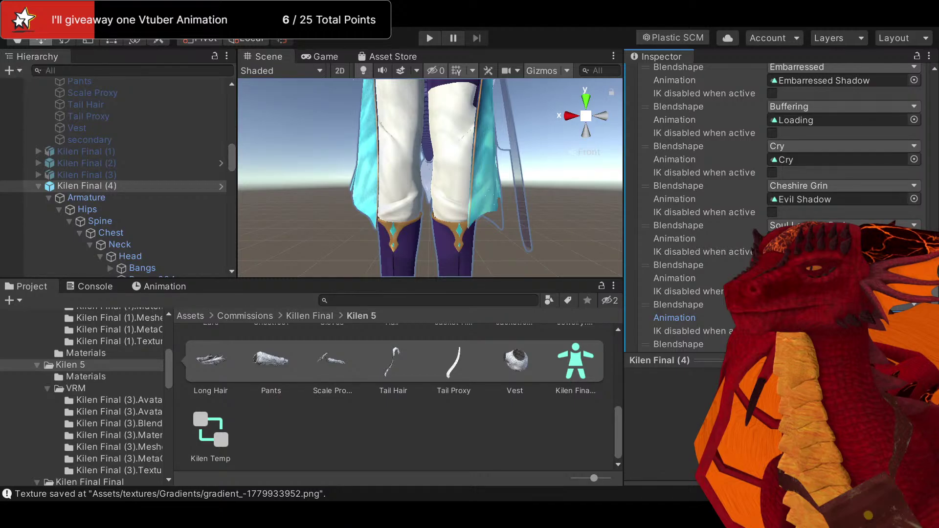
scroll(777, 196, "down", 3)
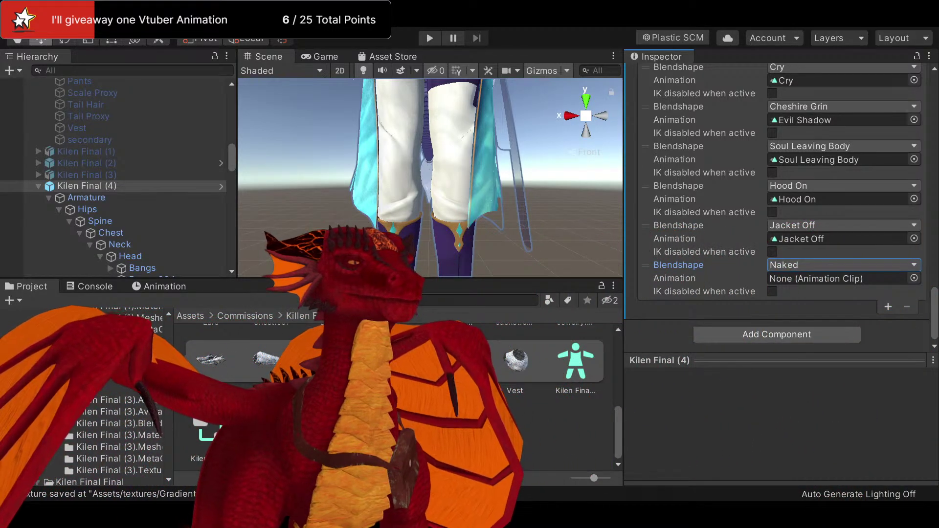
left_click(911, 280)
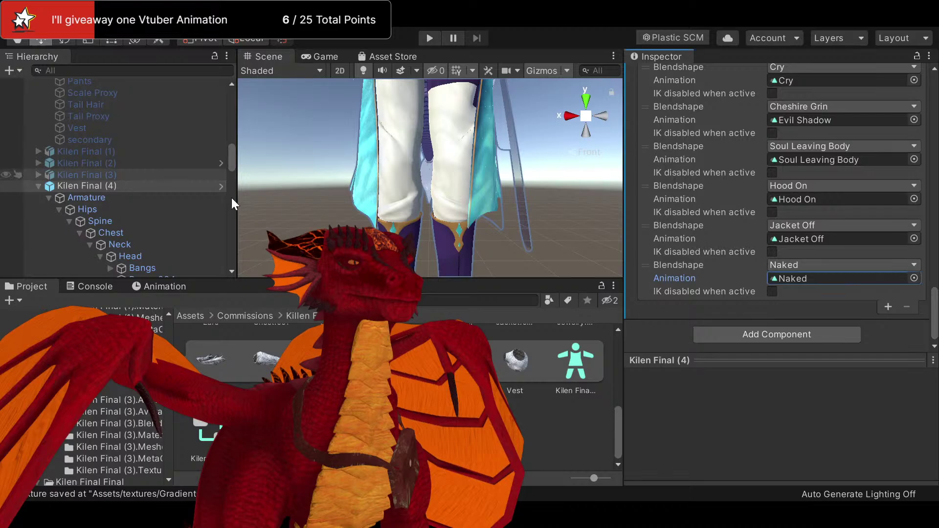
Try a VSF_Animations entry for the NSFW blendshape and remove it from the list
left_click(889, 306)
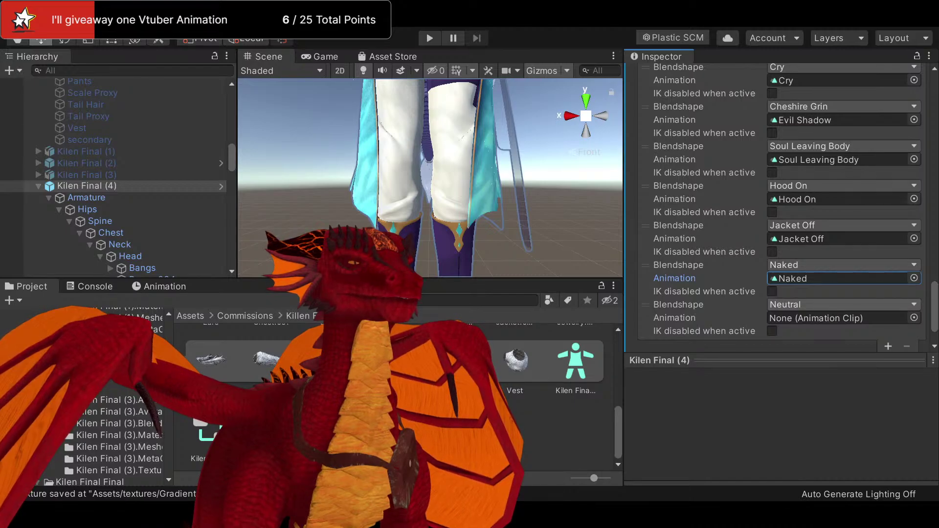
left_click(802, 487)
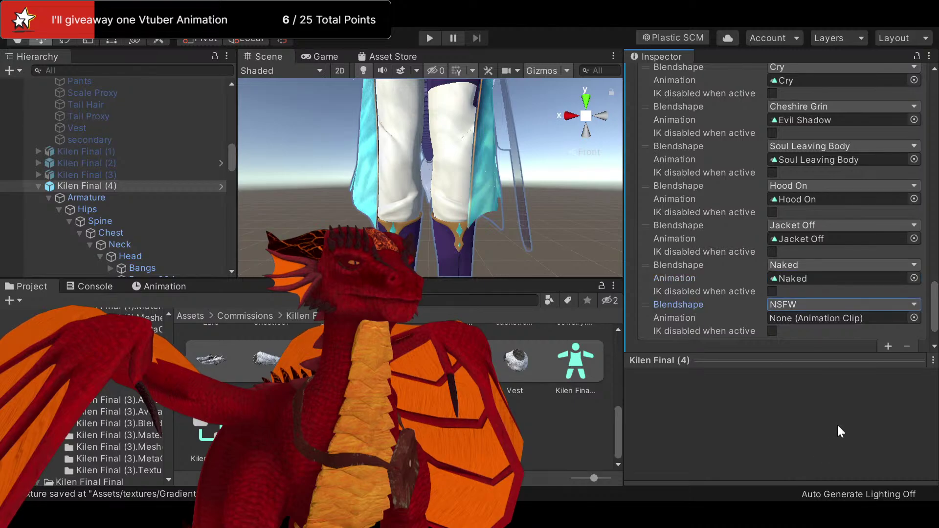
left_click(891, 317)
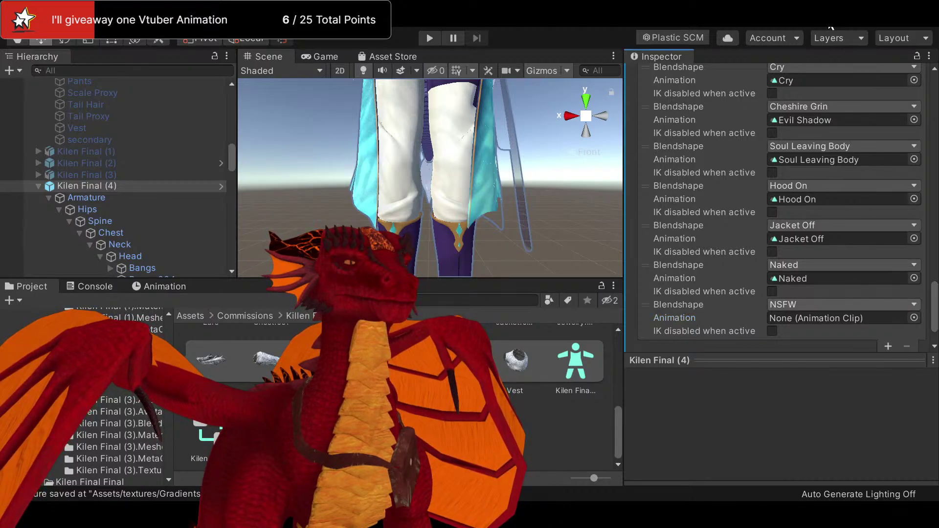
left_click(712, 311)
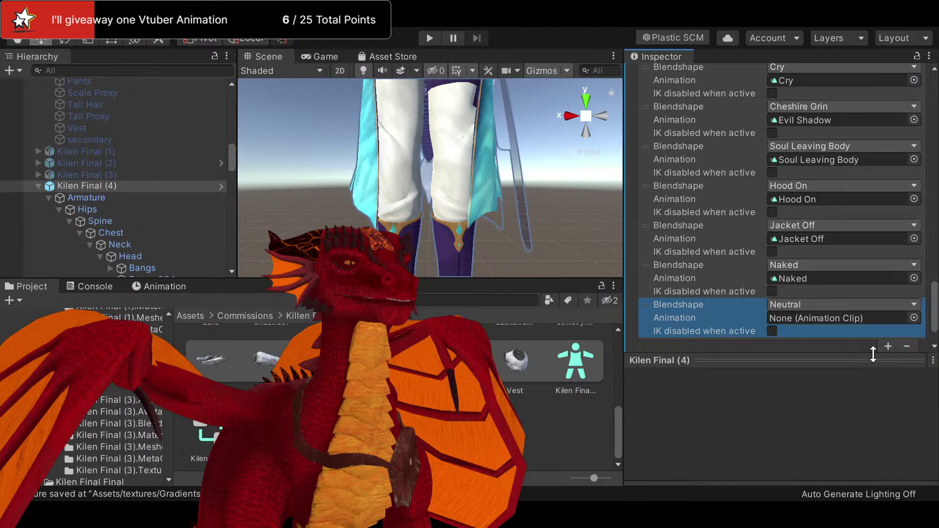
left_click(905, 347)
Add another VSF_Animations entry after the Naked one, with Neutral as its blendshape
left_click(887, 307)
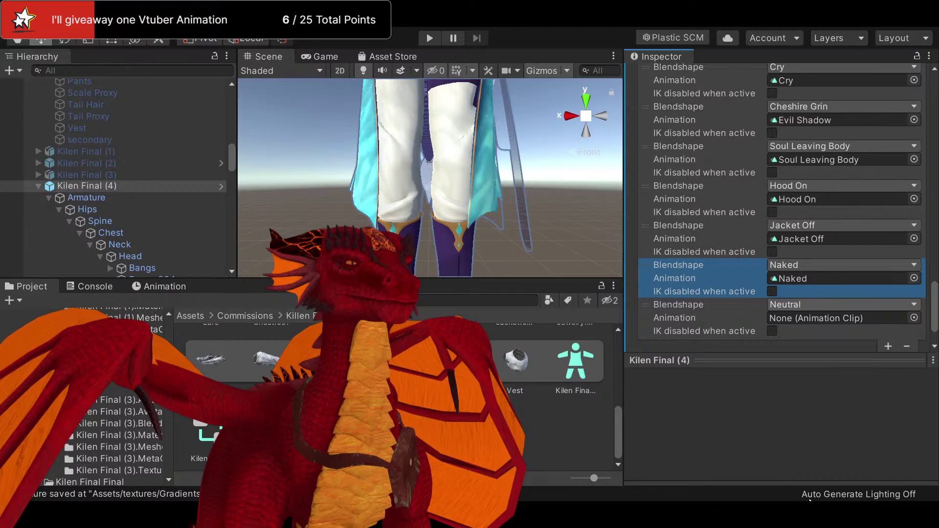
left_click(679, 304)
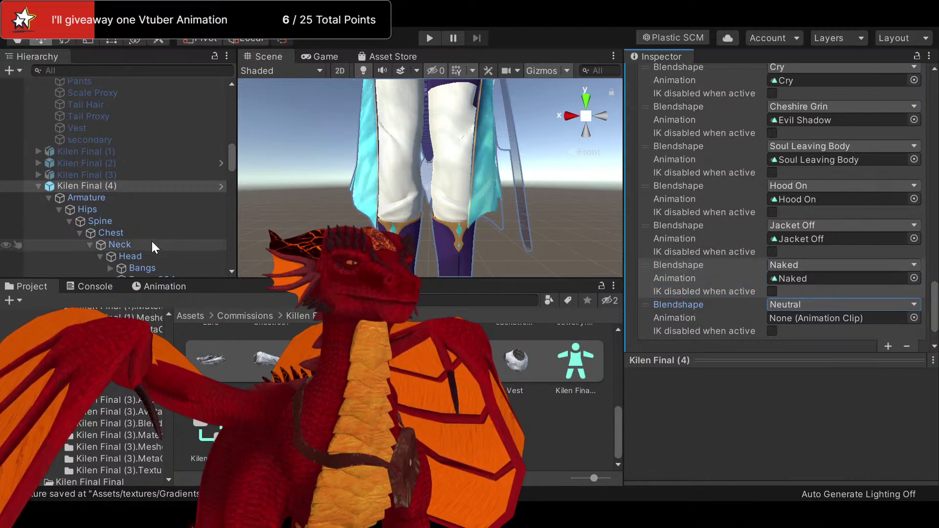
Open the avatar's BlendShape asset from Kilen Final (4) and examine the NSFW clip's Body blend shape values
left_click(102, 185)
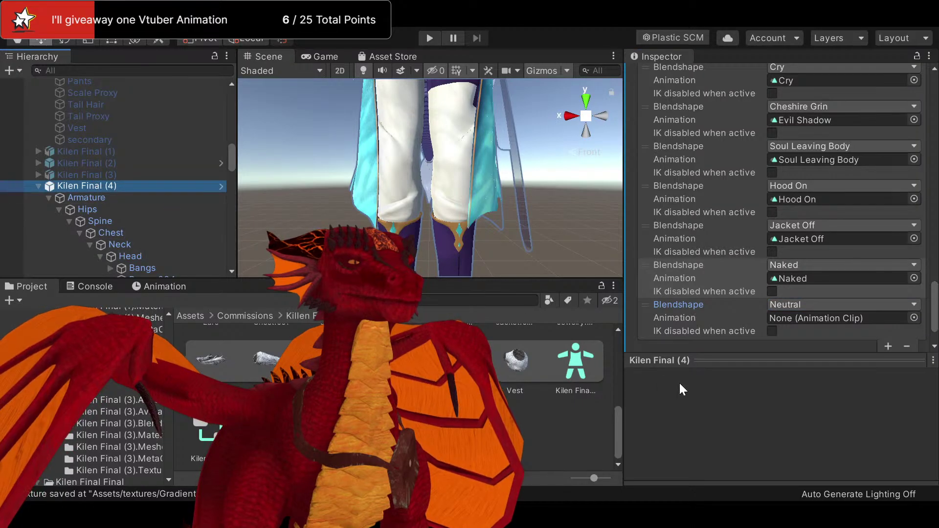
scroll(692, 304, "up", 10)
scroll(693, 304, "up", 10)
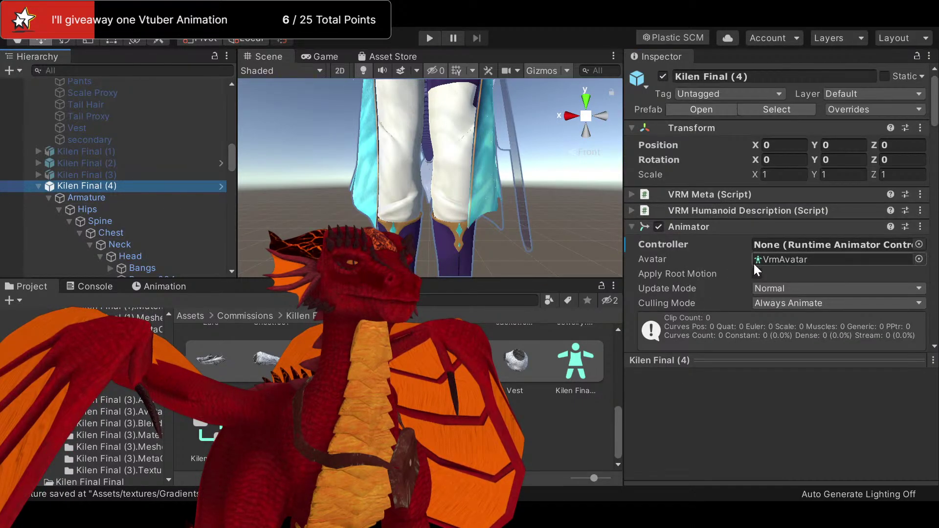
scroll(752, 262, "down", 3)
scroll(751, 262, "down", 3)
double_click(813, 134)
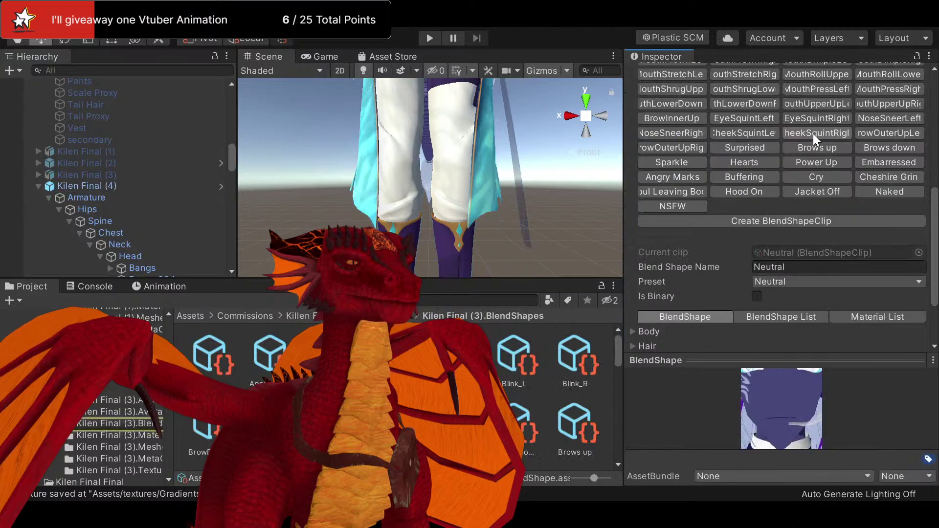
left_click(685, 205)
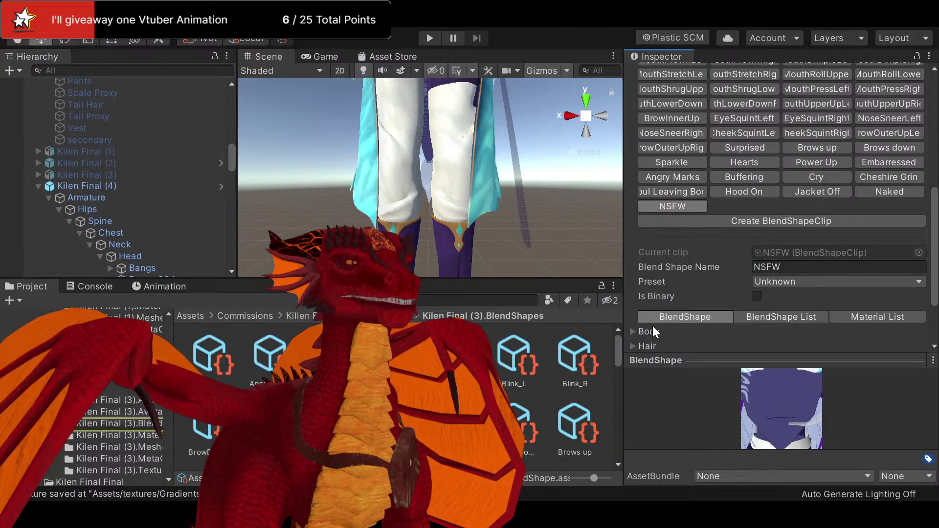
left_click(633, 331)
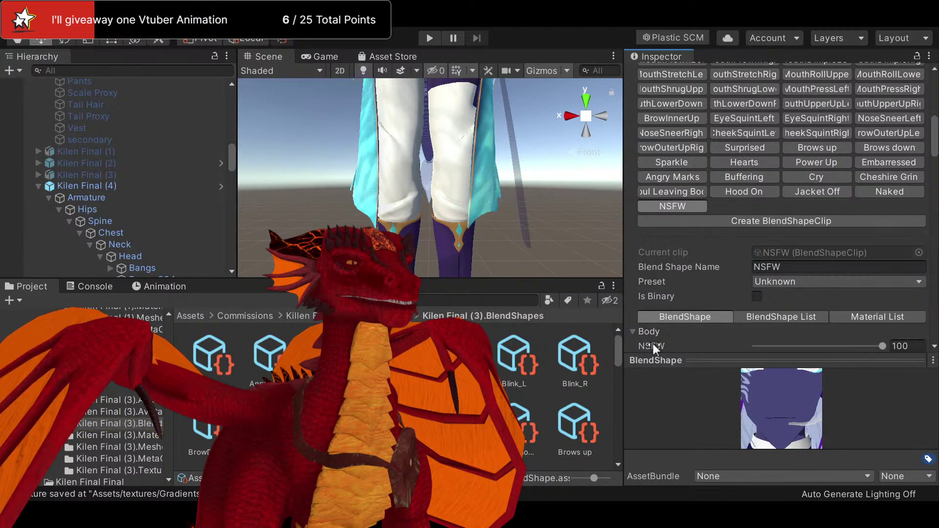
Review the rest of the NSFW clip's Body blend shape values through to Cheshire Grin
scroll(680, 342, "down", 10)
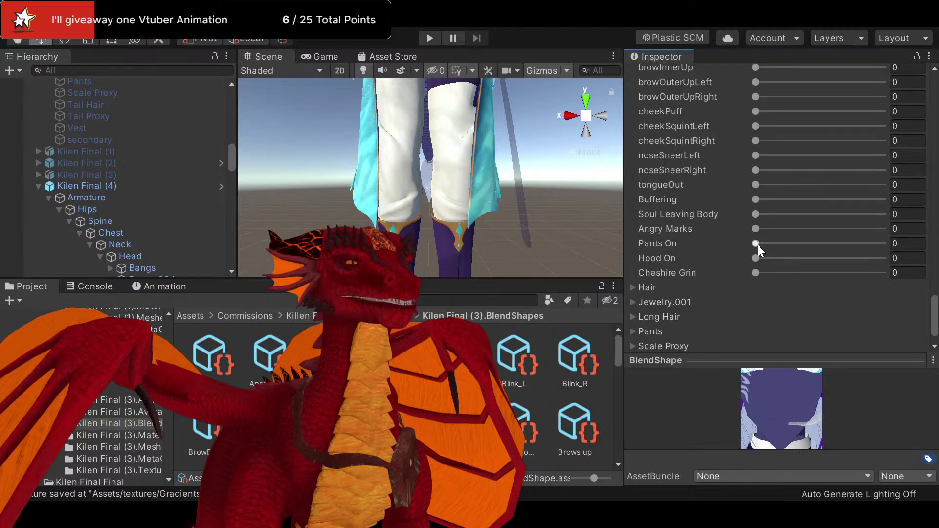
scroll(732, 272, "up", 9)
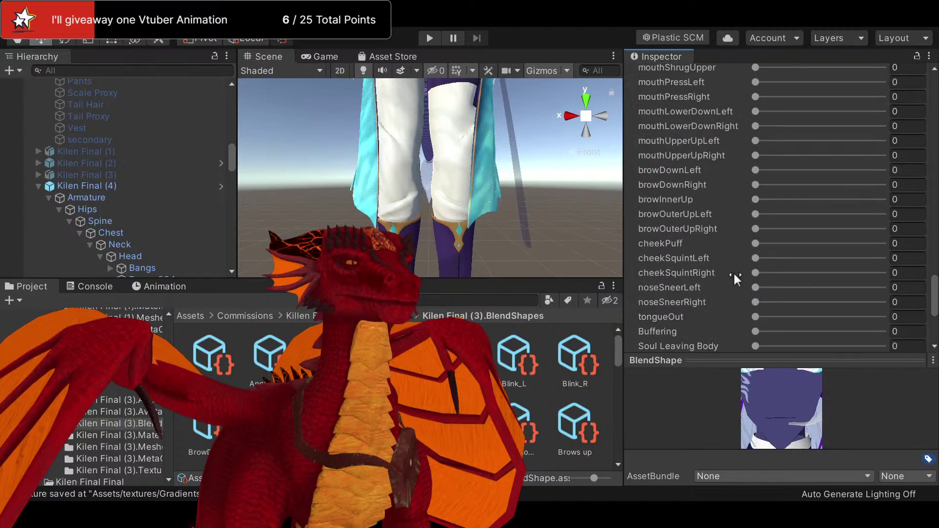
scroll(738, 273, "up", 10)
scroll(736, 274, "down", 5)
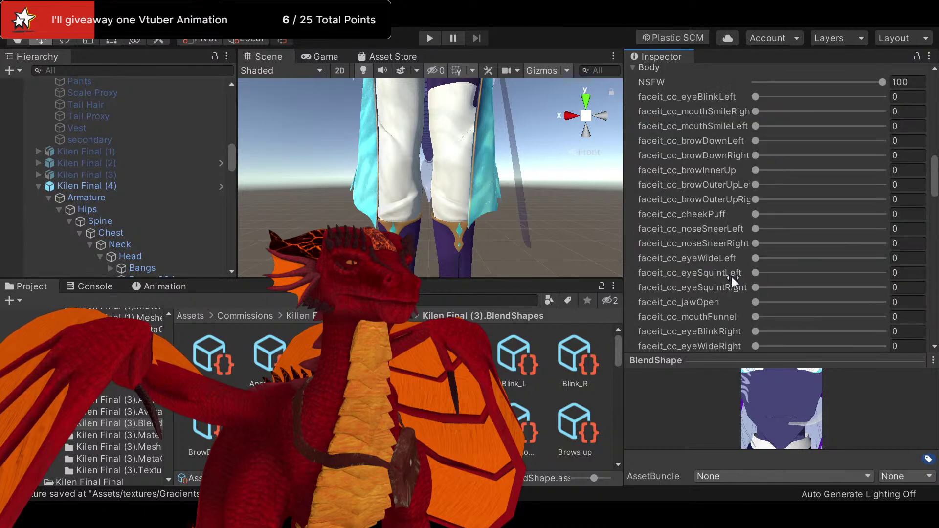
scroll(794, 81, "down", 10)
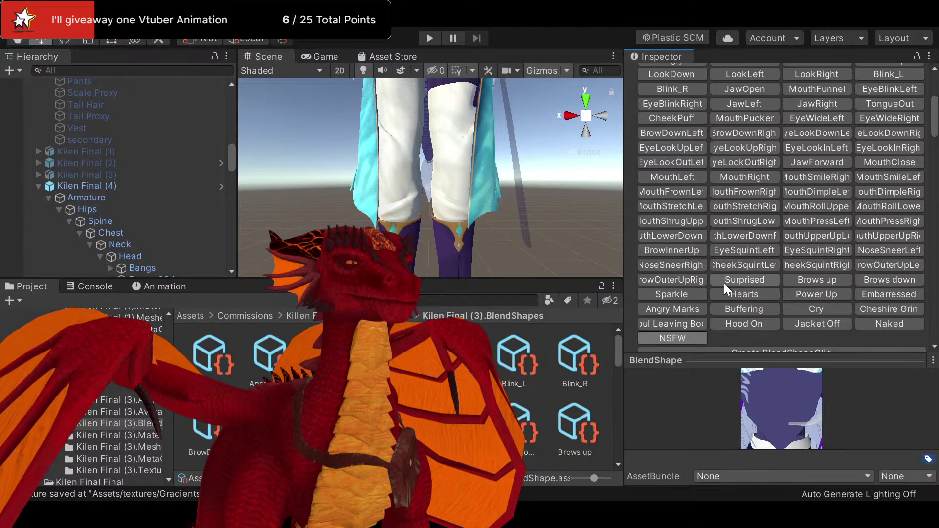
Set the Body mesh's Angry Marks blend shape to 100 in the Angry Marks clip and check the avatar's upper body
left_click(689, 312)
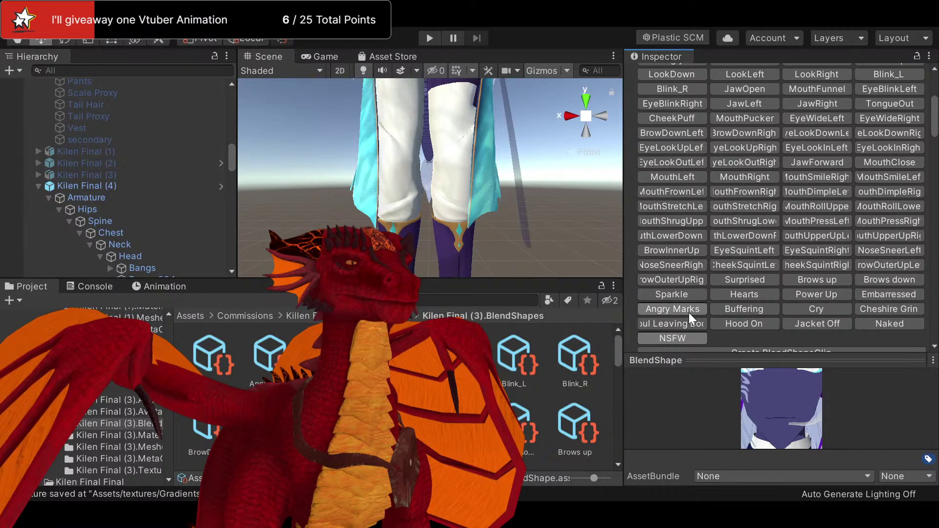
scroll(687, 296, "down", 5)
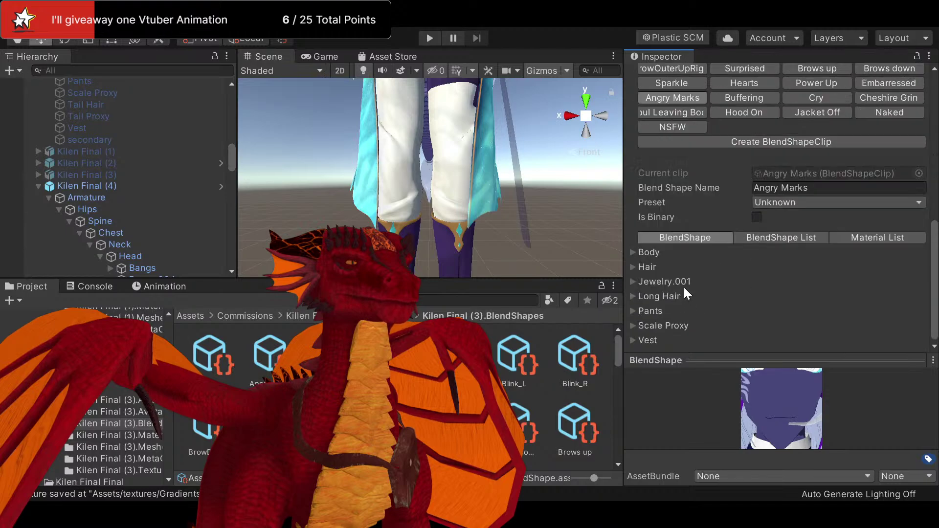
left_click(633, 252)
scroll(676, 295, "down", 10)
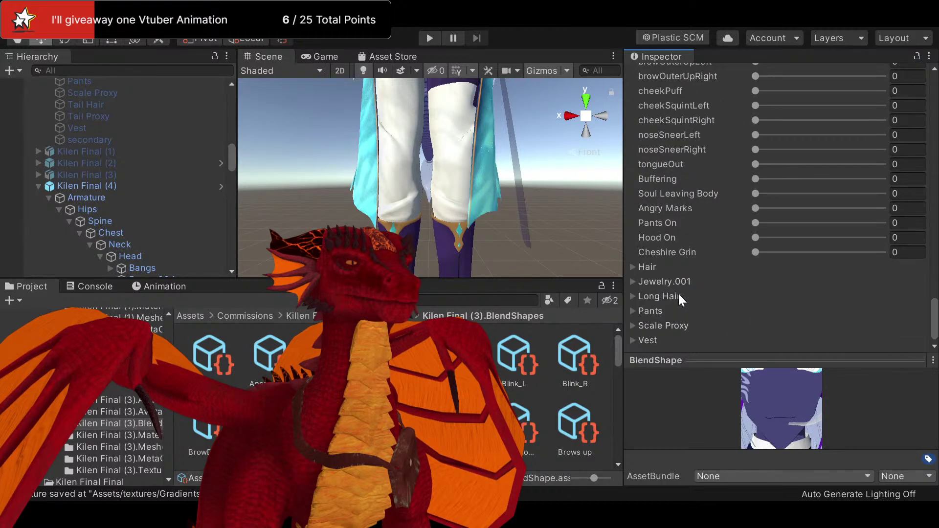
scroll(680, 293, "up", 5)
scroll(682, 292, "up", 10)
scroll(683, 293, "down", 3)
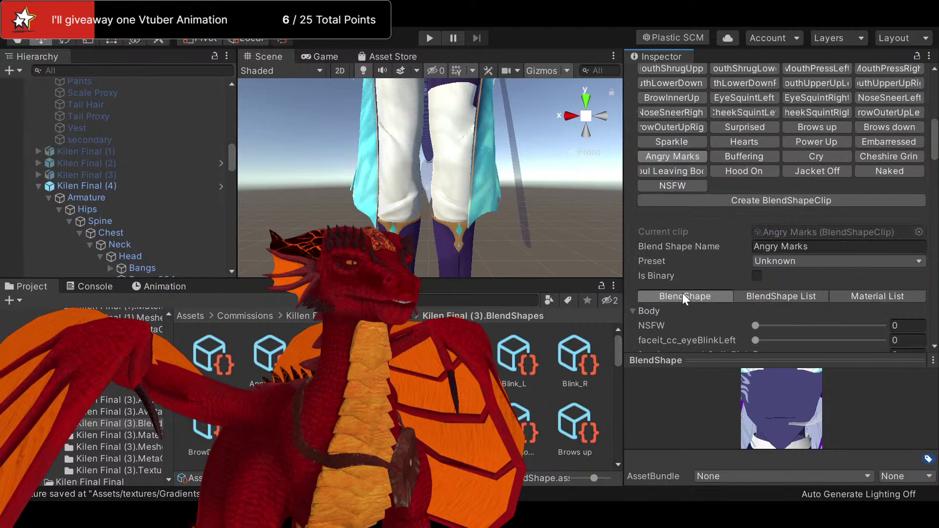
scroll(685, 235, "down", 8)
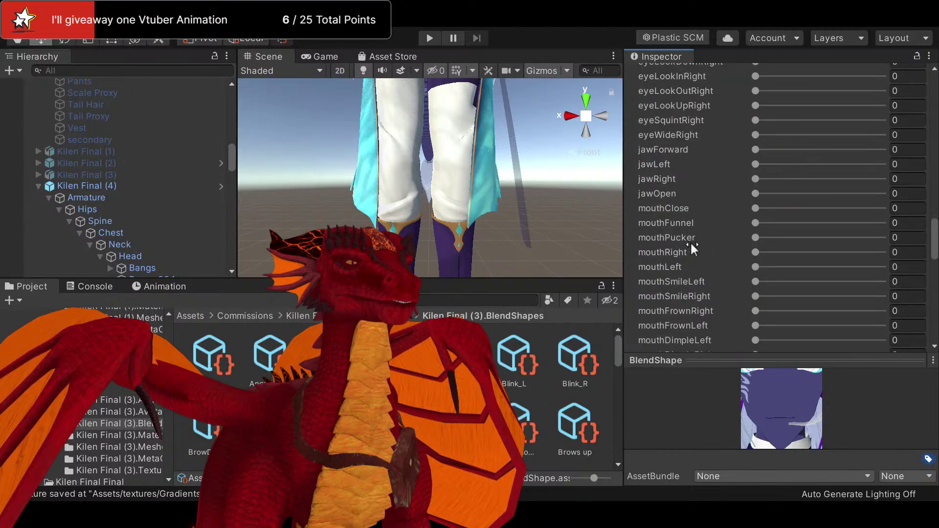
scroll(691, 241, "down", 6)
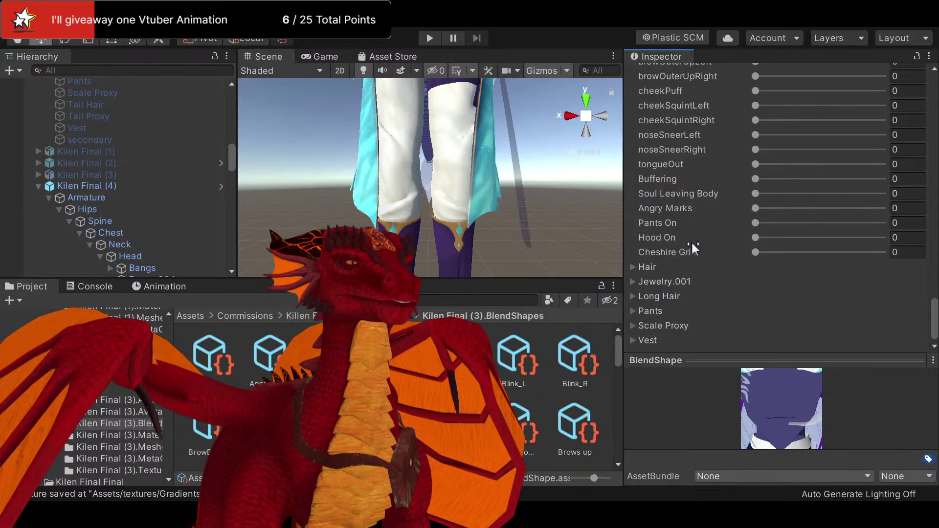
left_click_drag(773, 211, 890, 210)
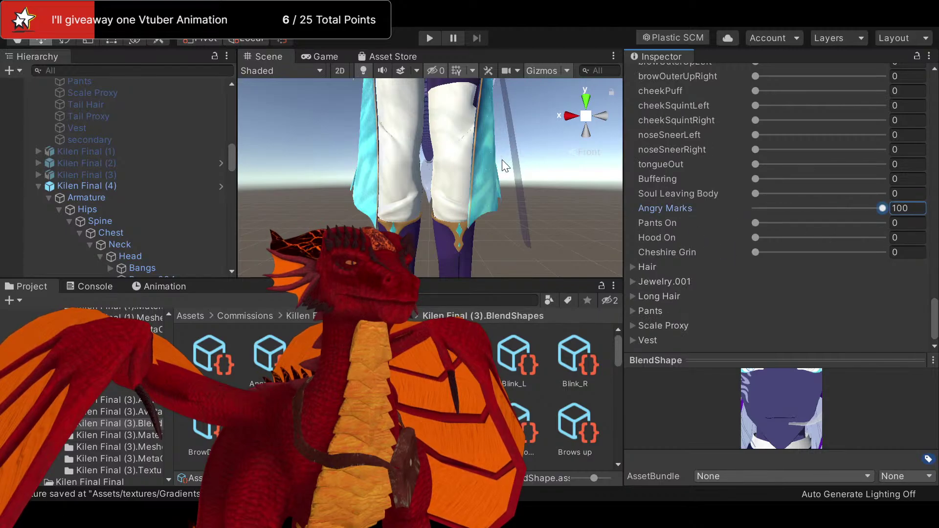
middle_click_drag(504, 165, 570, 296)
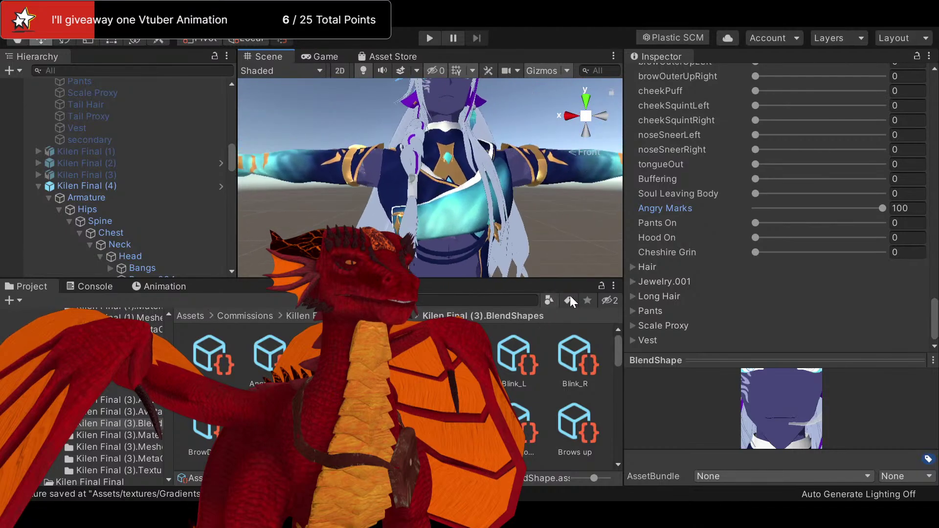
scroll(695, 296, "down", 10)
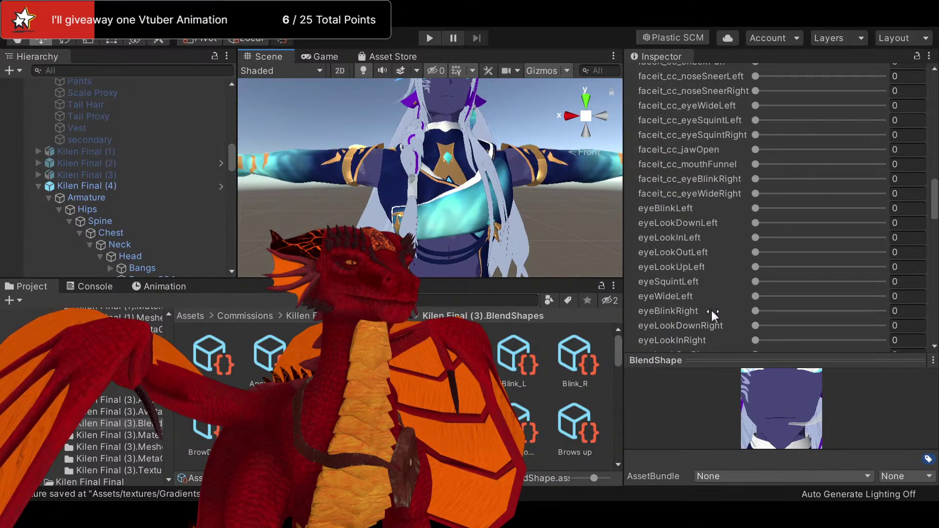
scroll(711, 308, "up", 10)
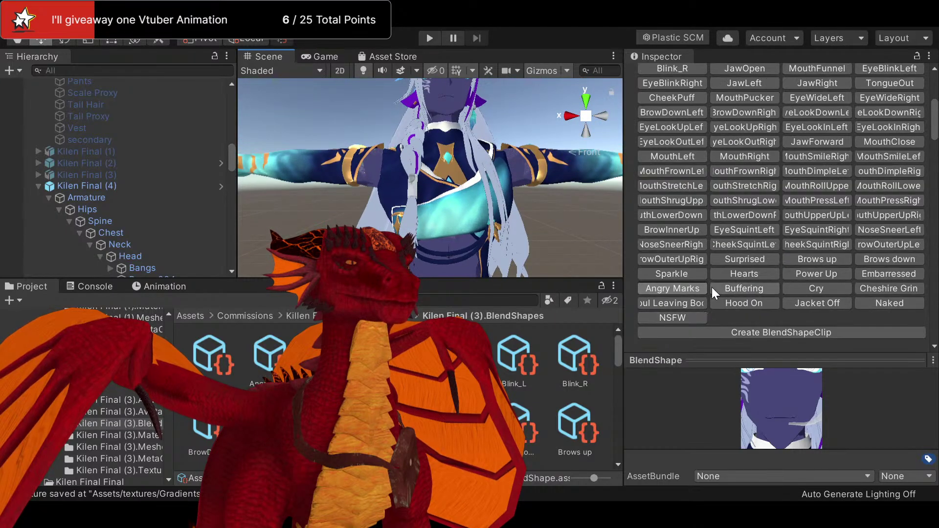
Select the Kilen Final (4) avatar and open the Viseme Transfer folder in the project's Assets
left_click(119, 186)
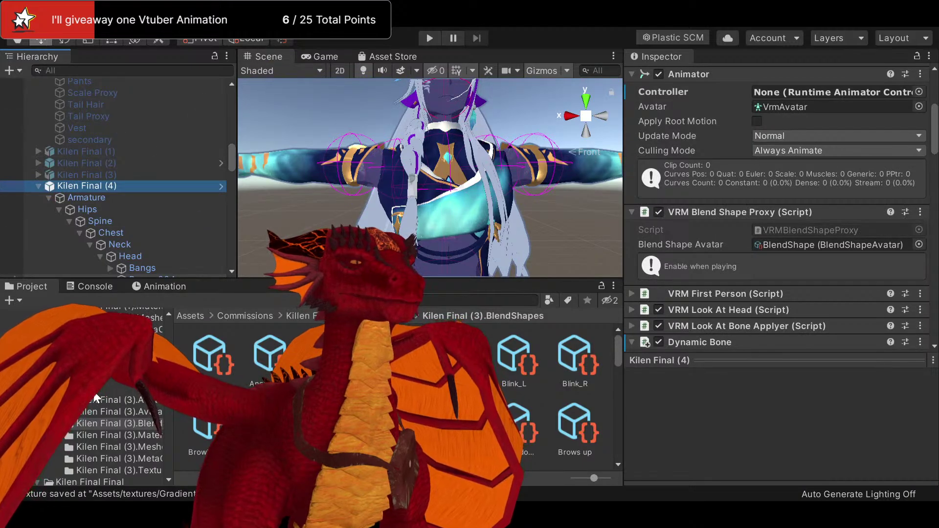
scroll(85, 413, "down", 5)
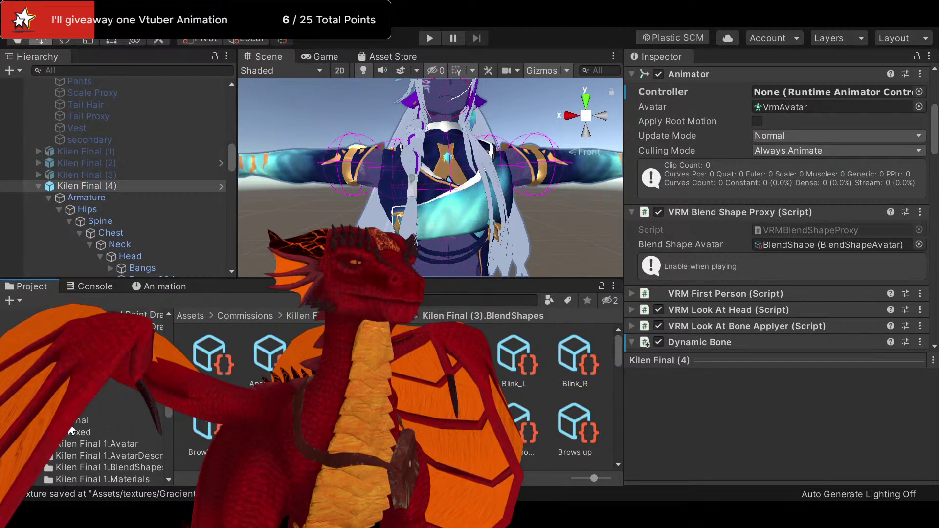
scroll(85, 413, "down", 3)
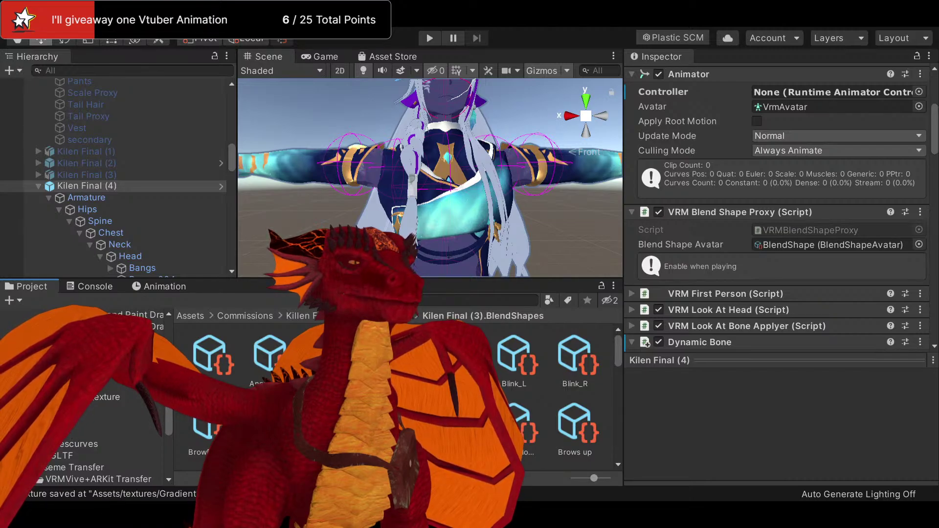
scroll(70, 433, "down", 3)
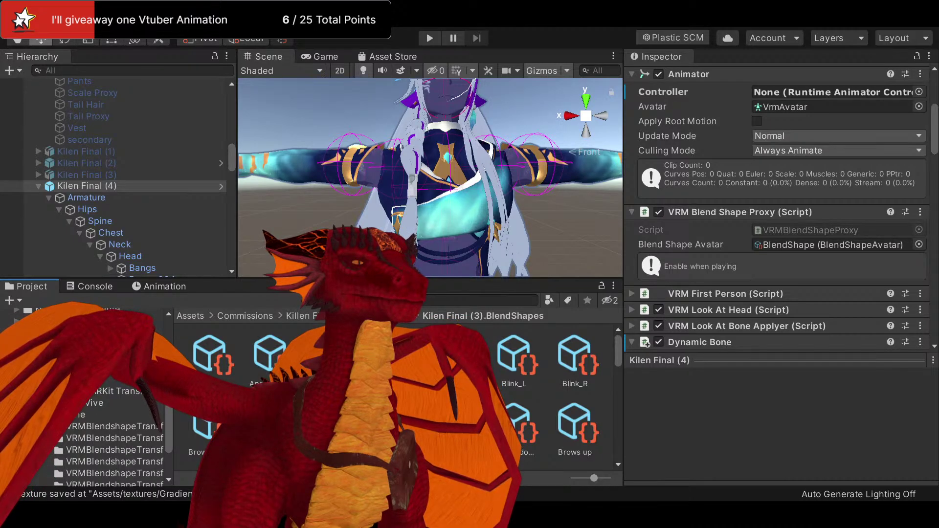
scroll(86, 430, "down", 3)
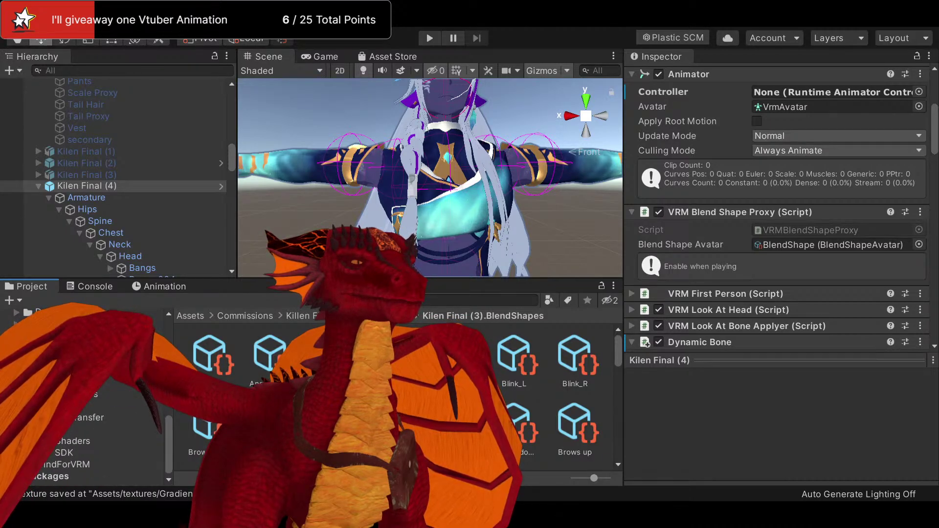
left_click(88, 417)
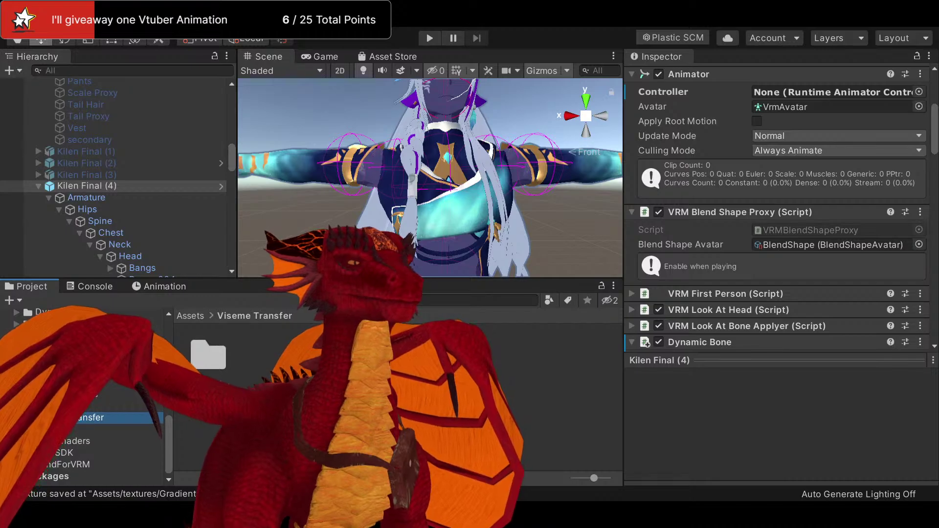